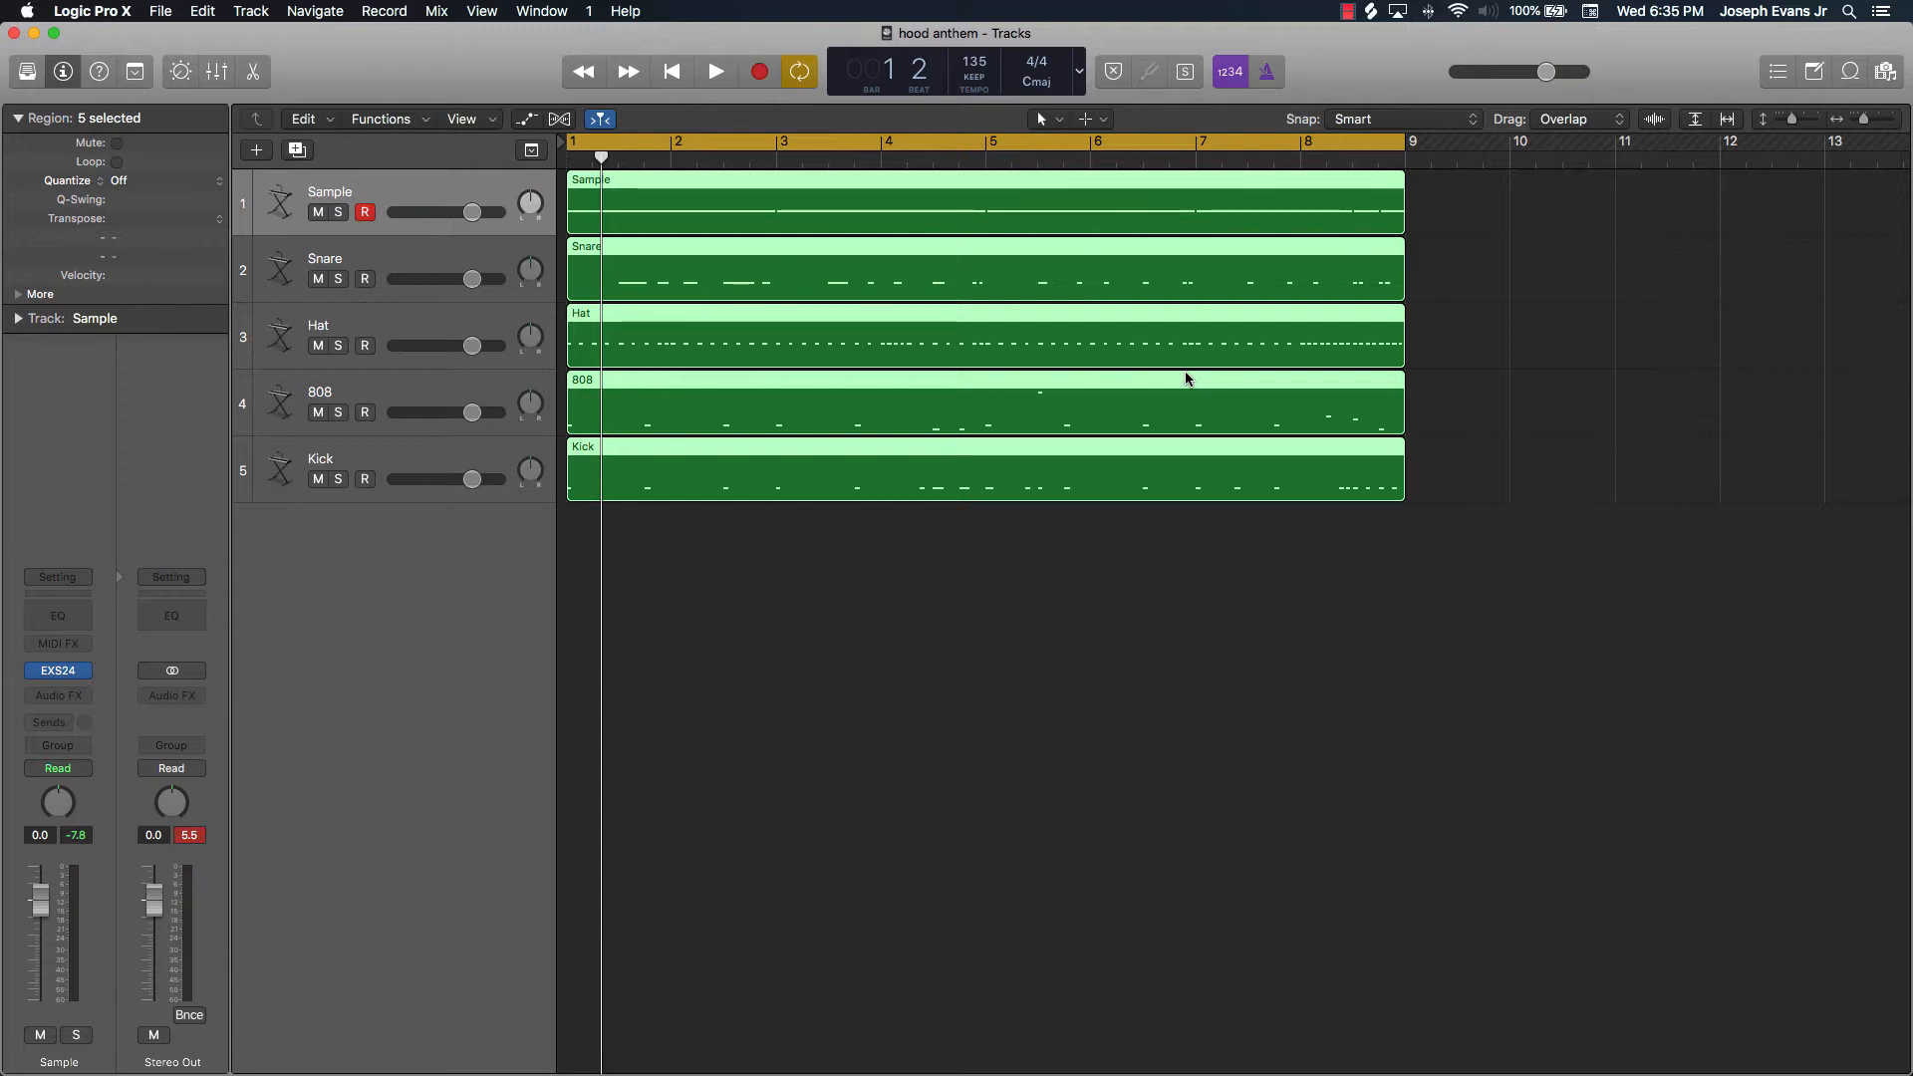
Clear the output's clipped peak reading and audition the five-track loop from bar 1.
click(924, 585)
key(Return)
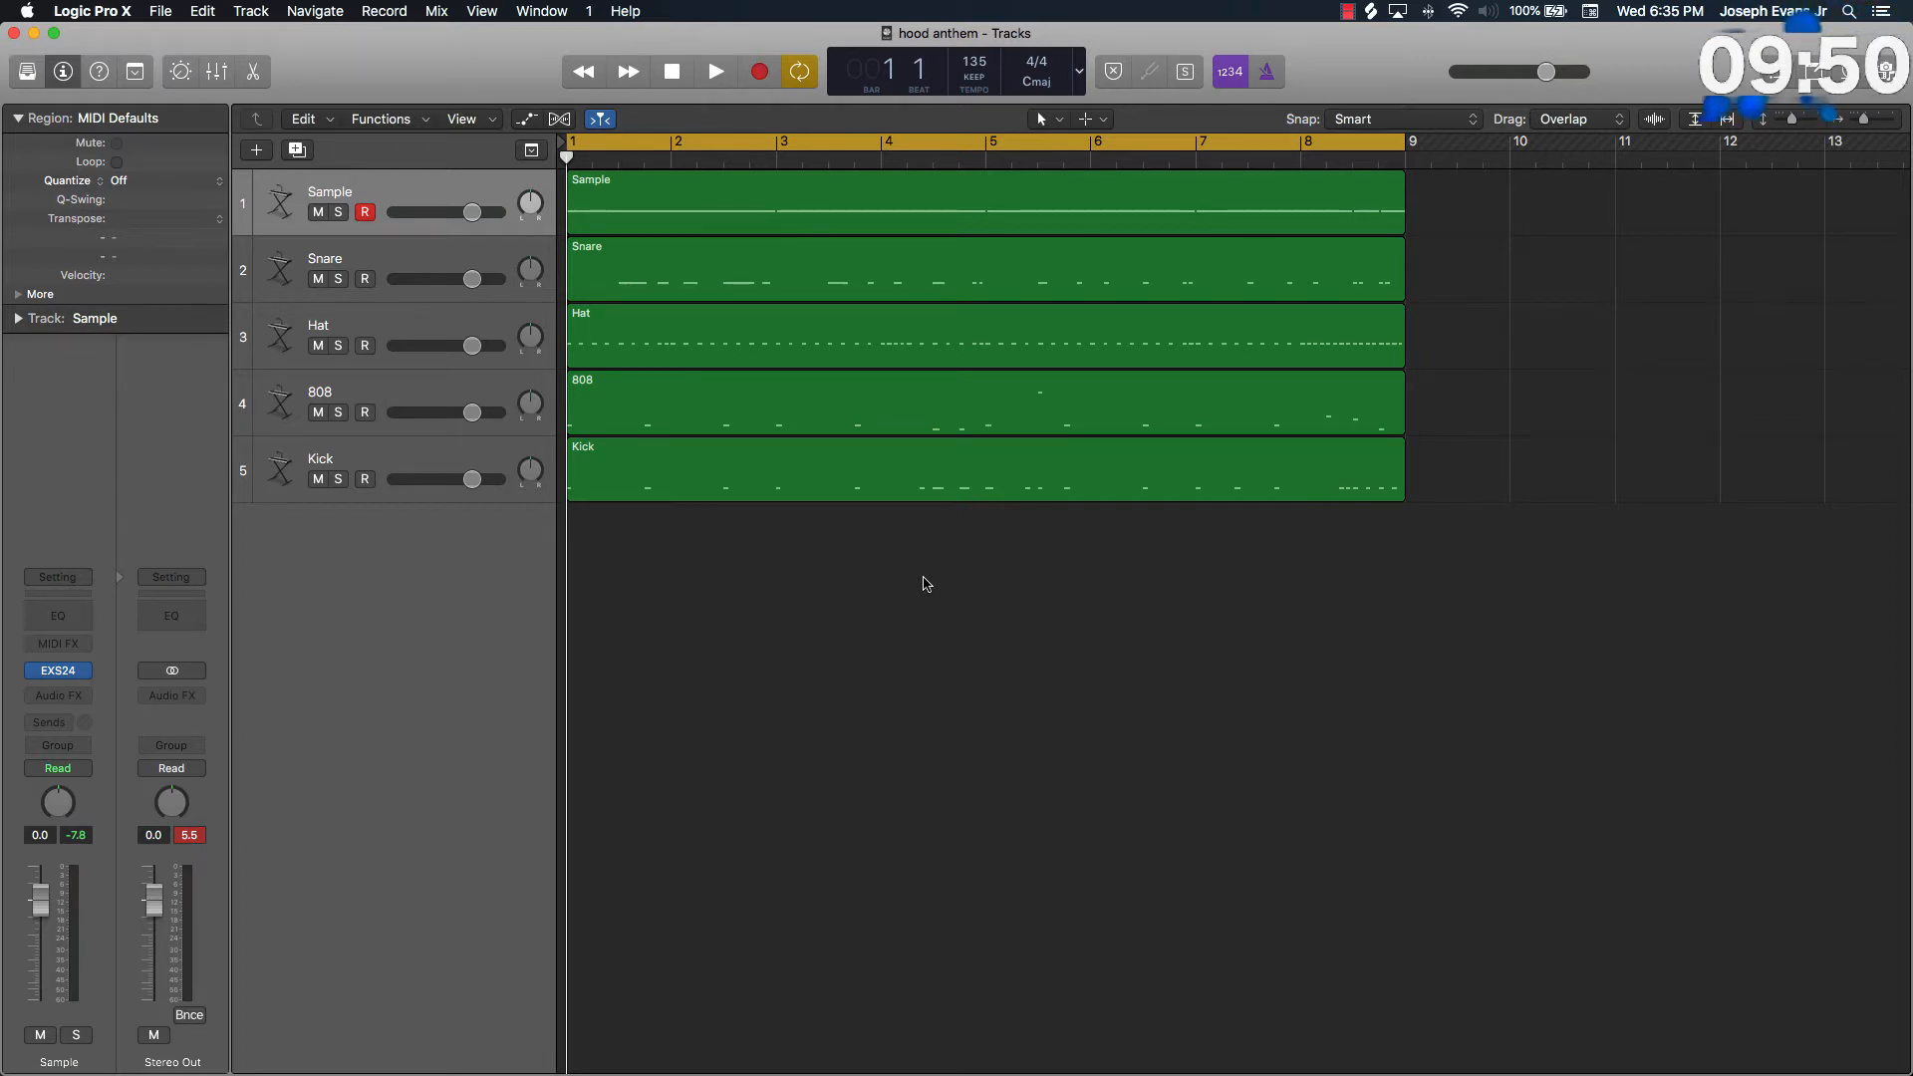
click(189, 835)
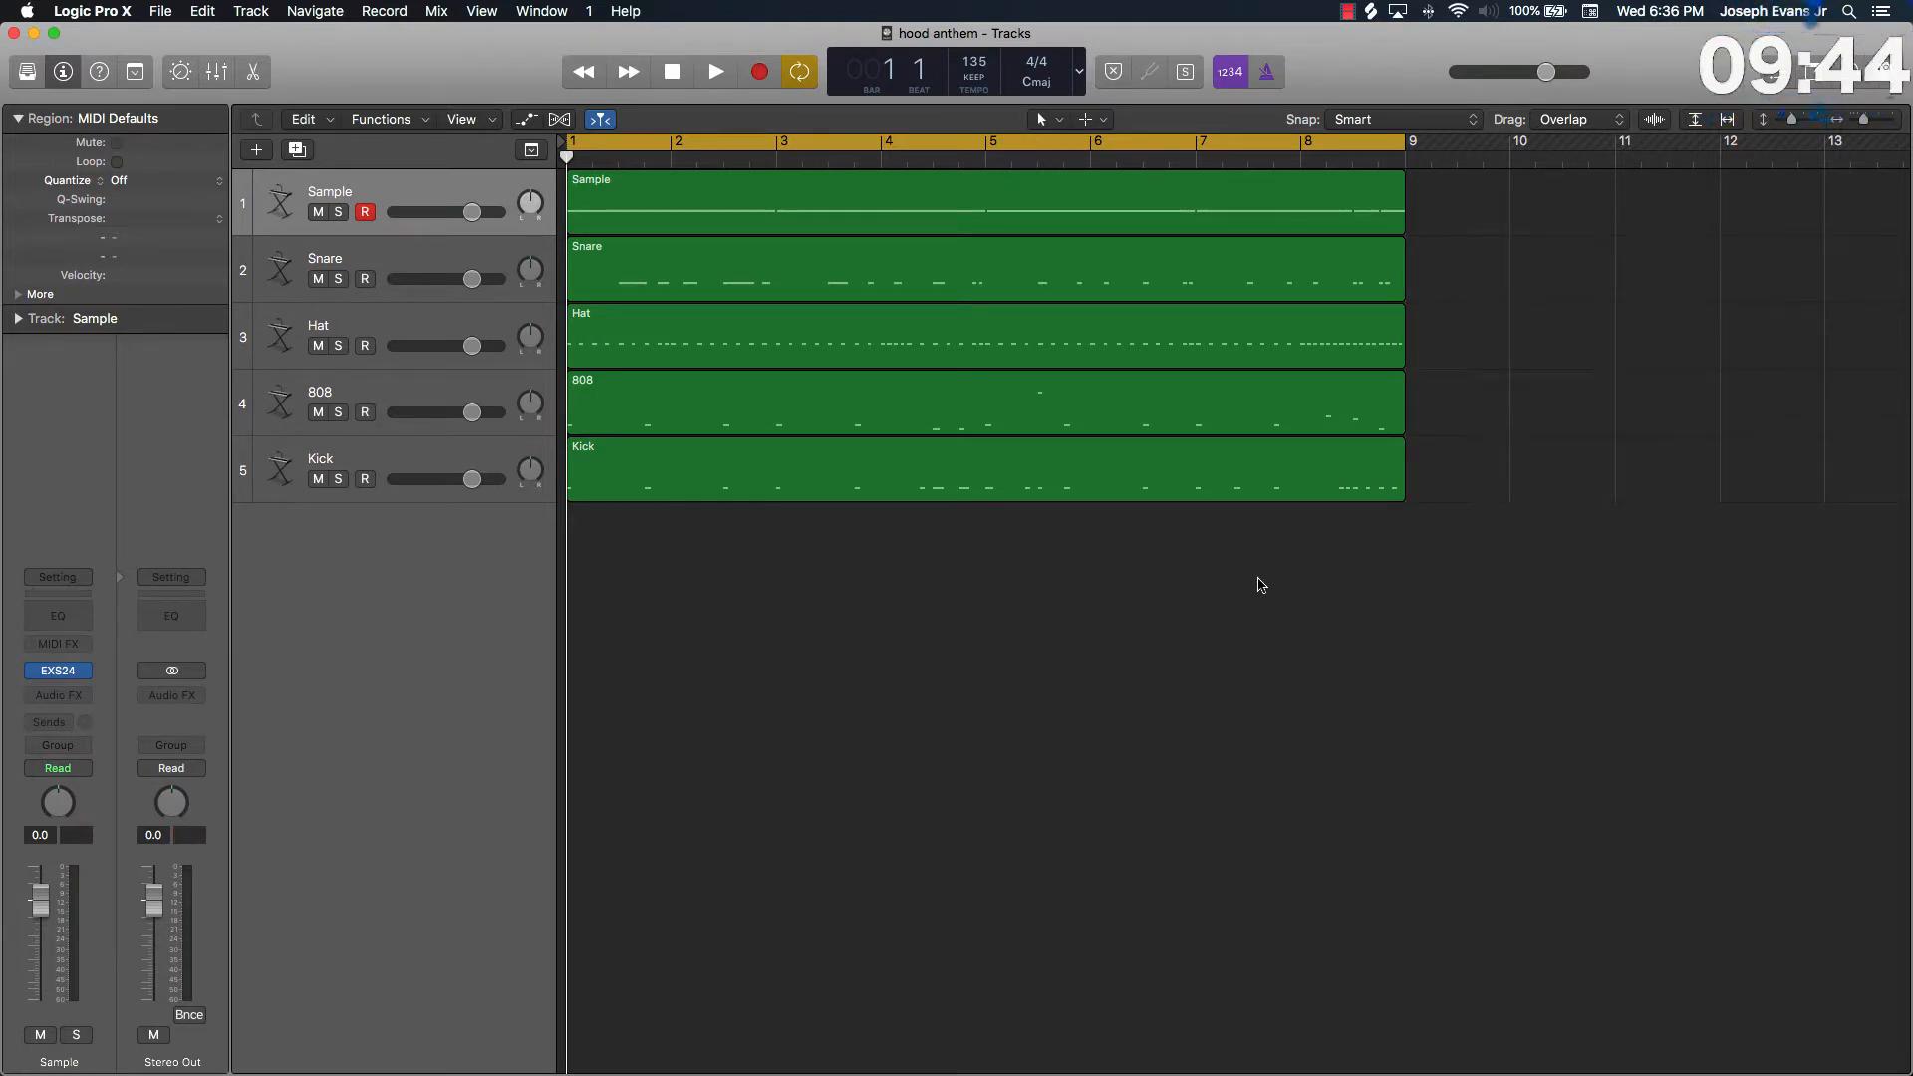
key(space)
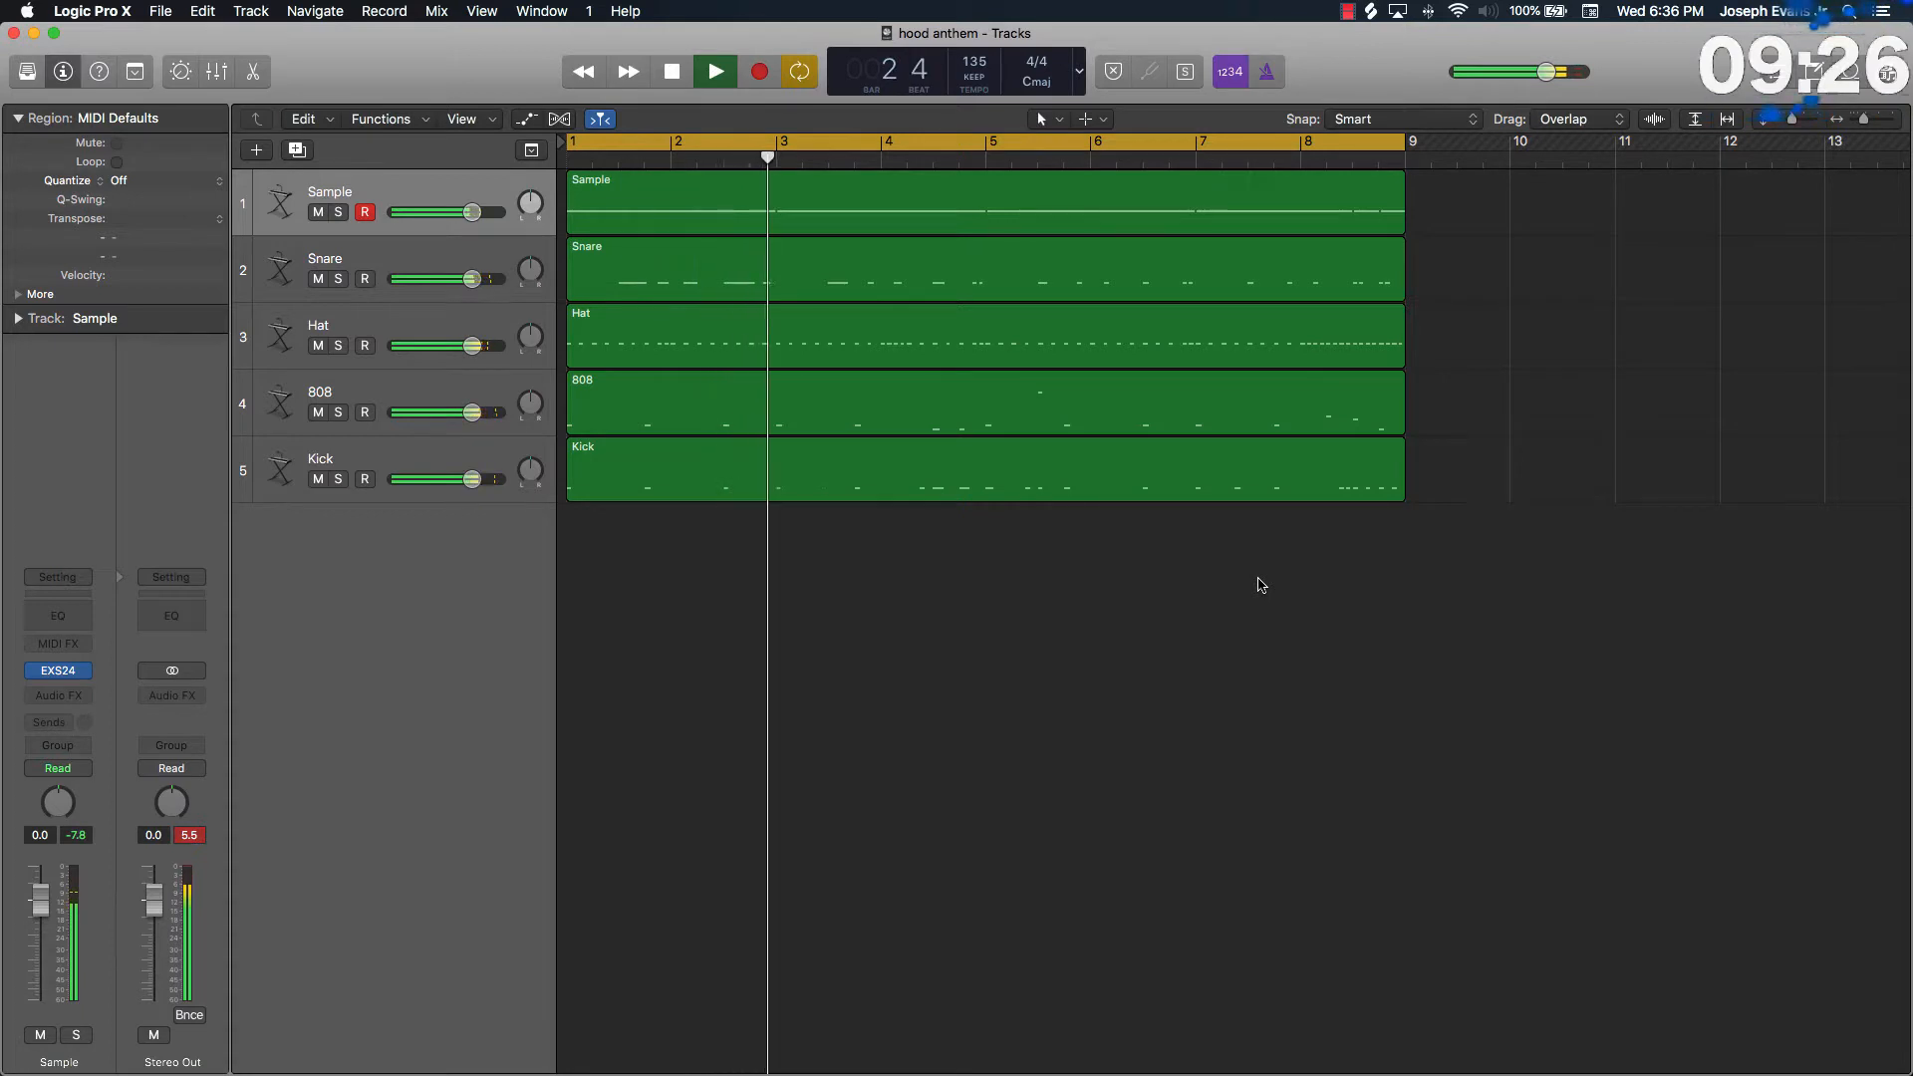
key(space)
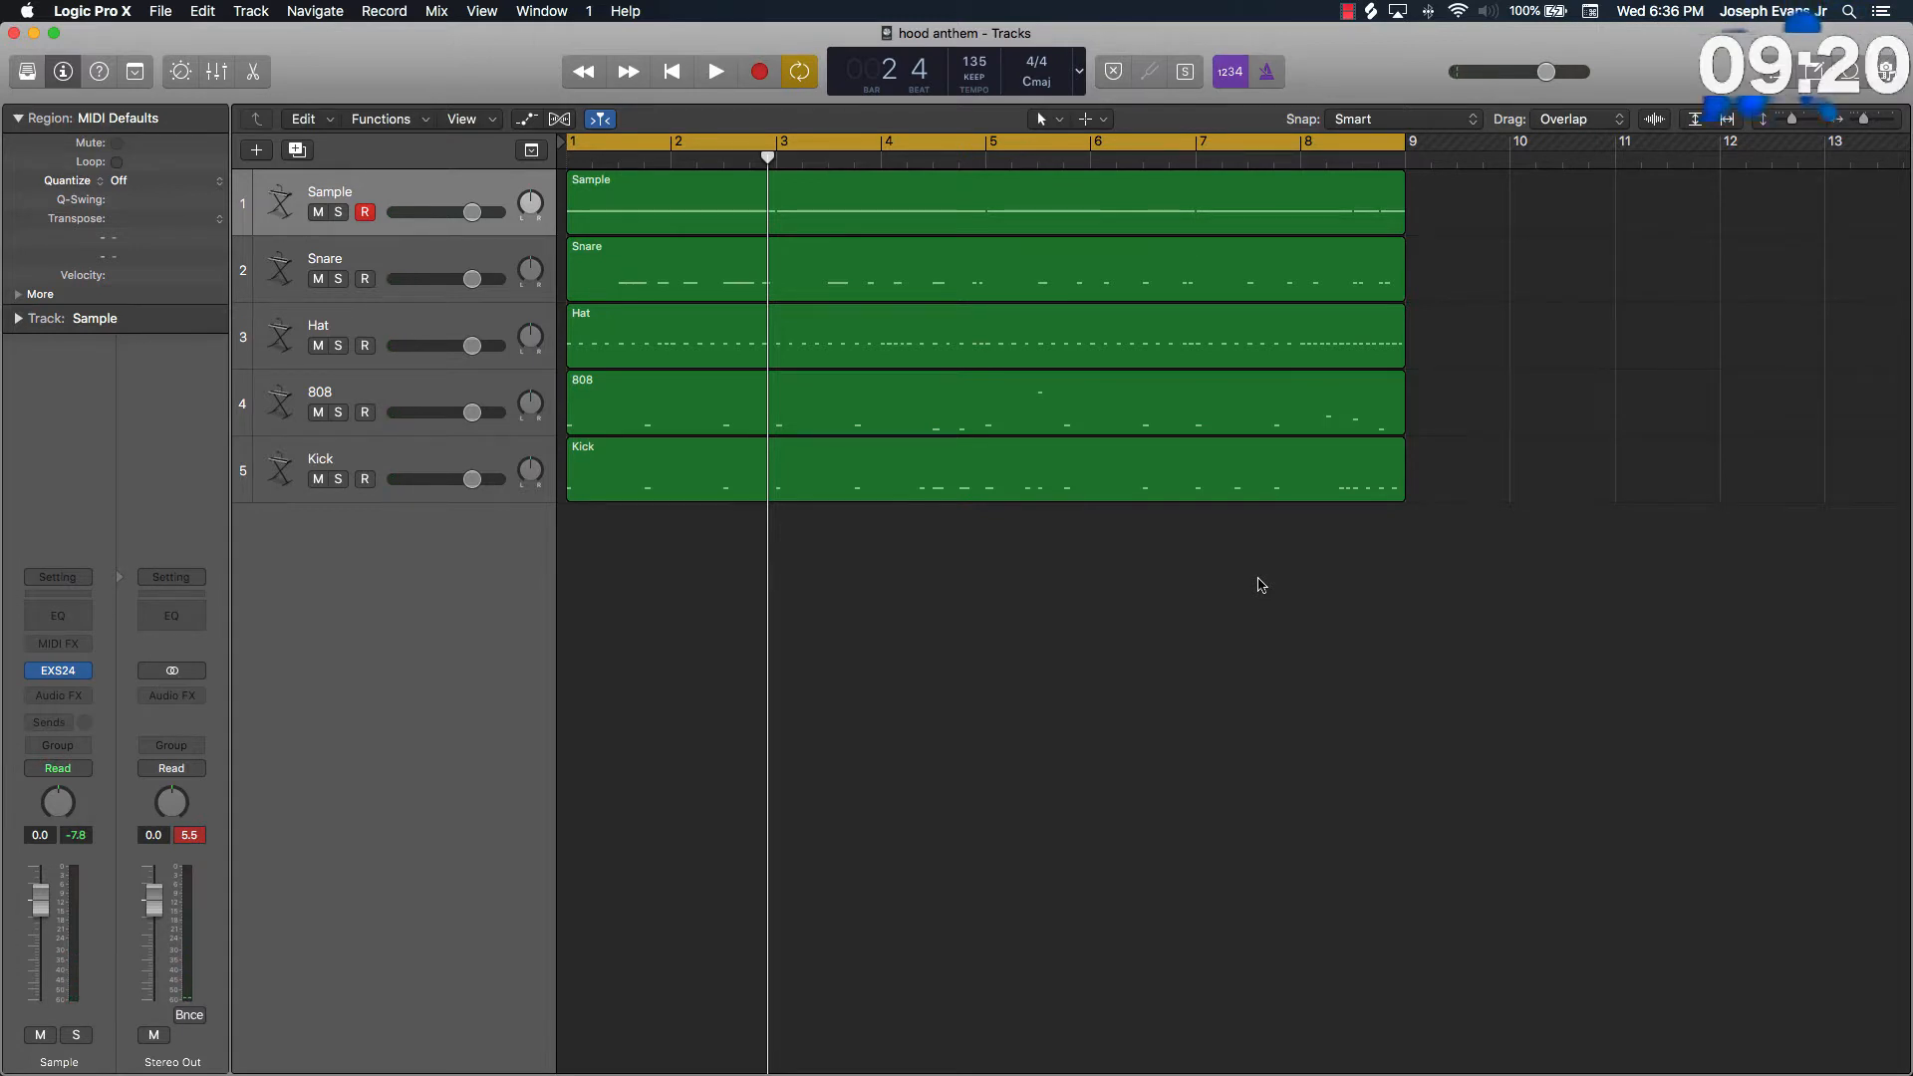
Repeat the Sample, Snare, Hat, 808 and Kick regions together, back to back from bar 9 up to bar 177.
ctrl+alt+click(1261, 580)
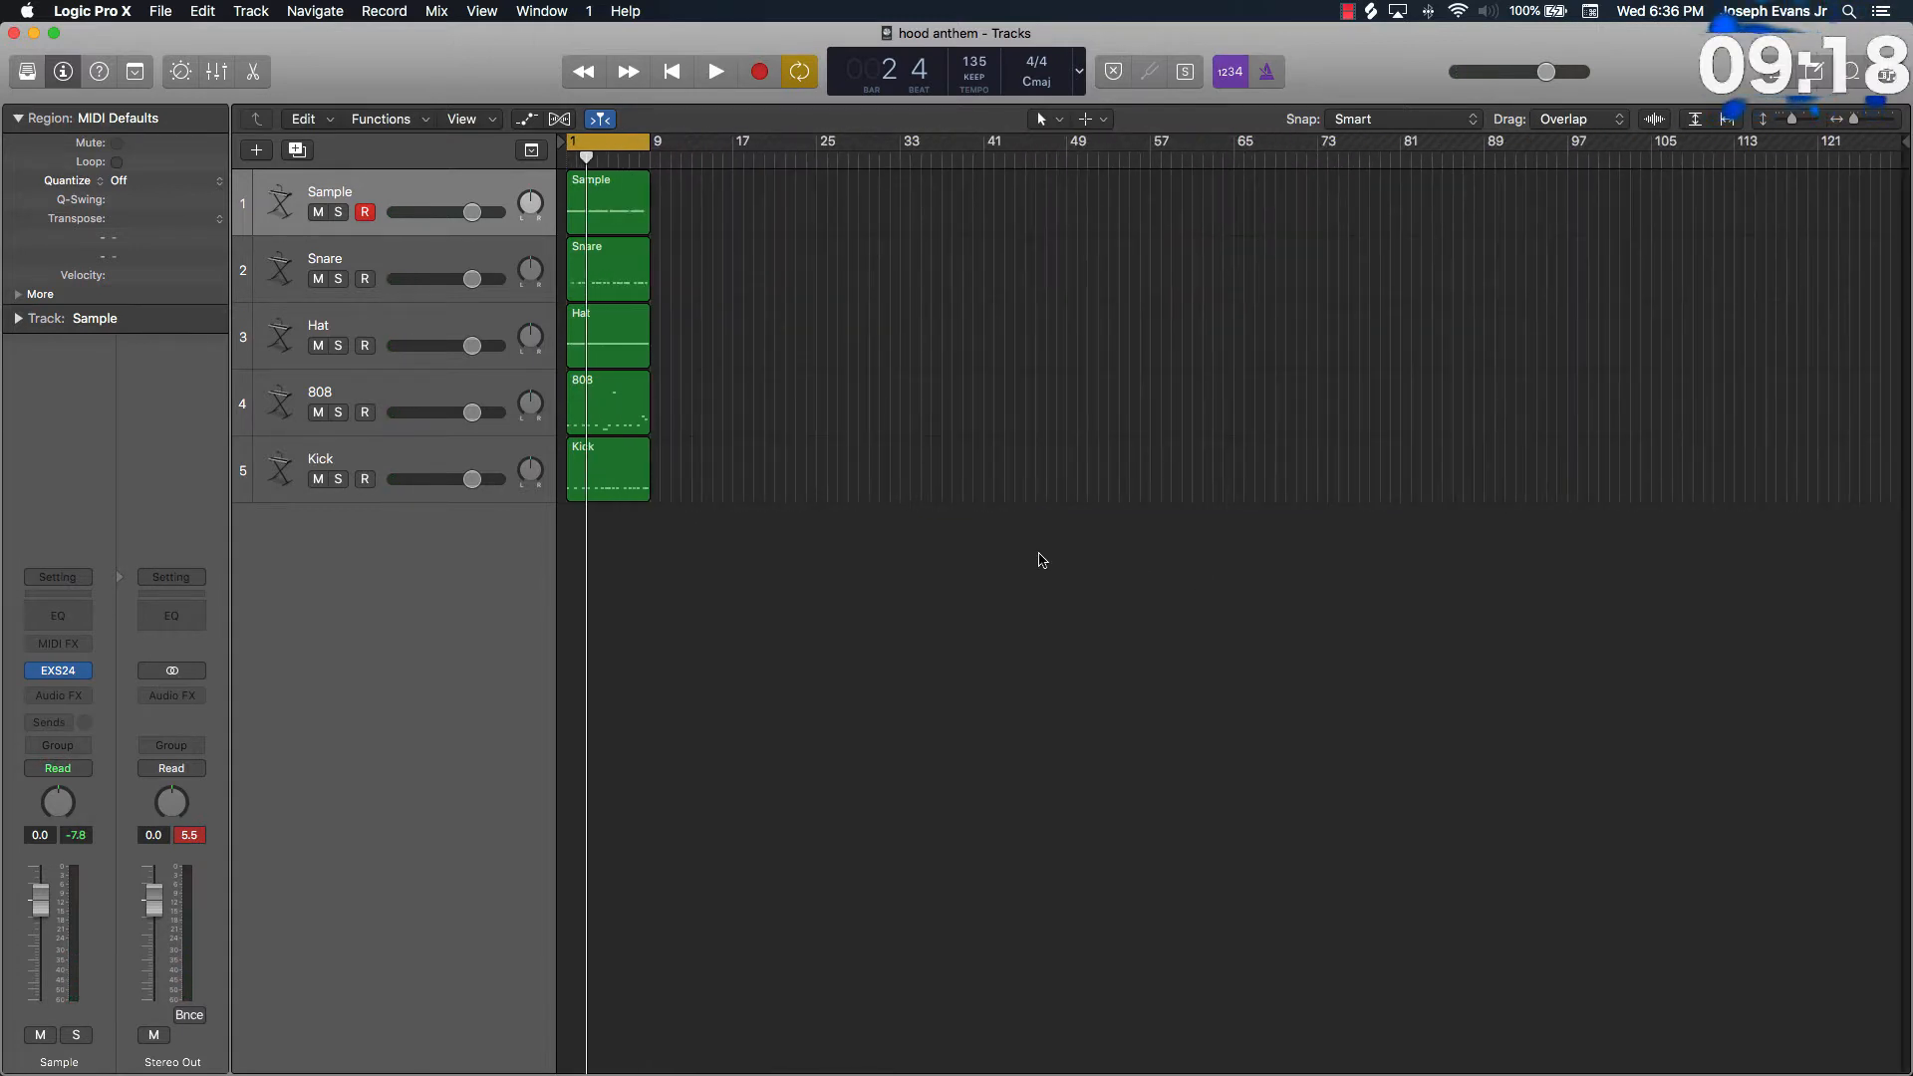
drag(641, 543, 603, 136)
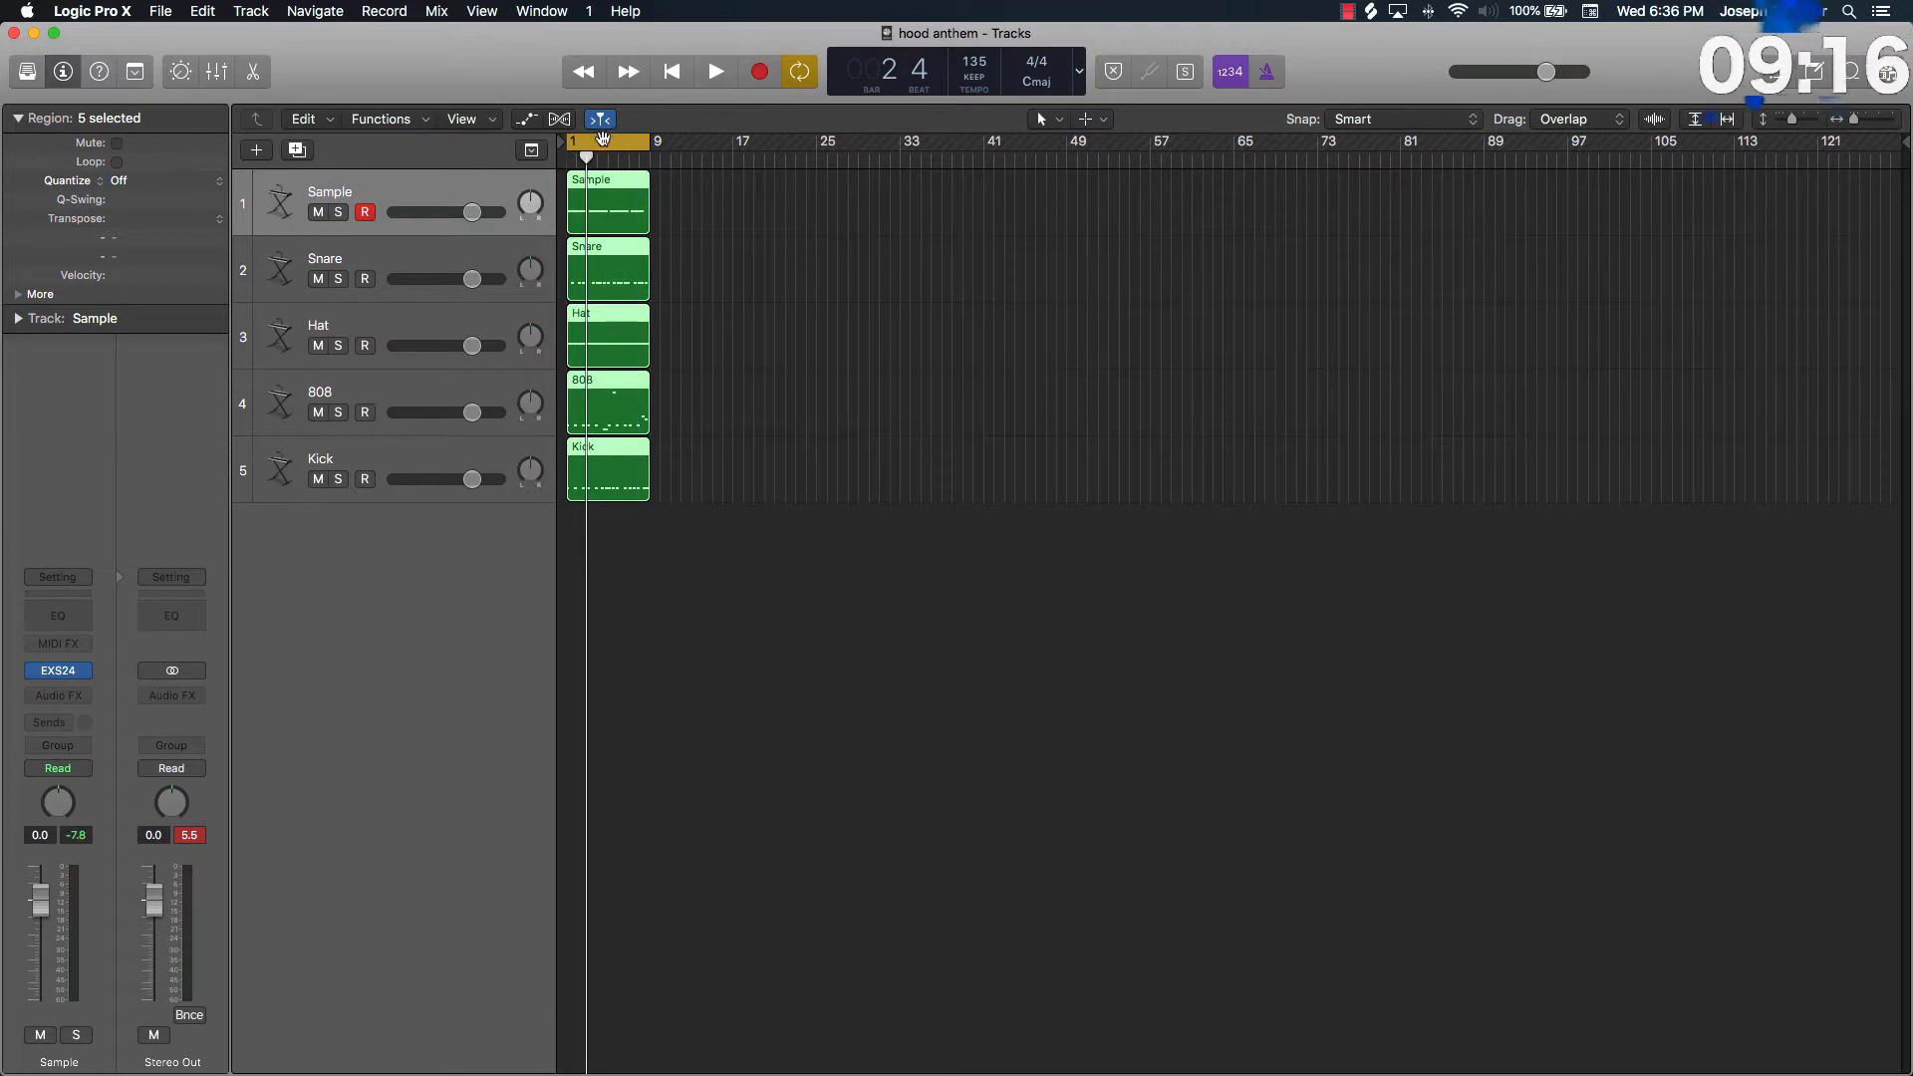
key(period)
key(period)
key(period)
key(period)
key(period)
key(period)
key(period)
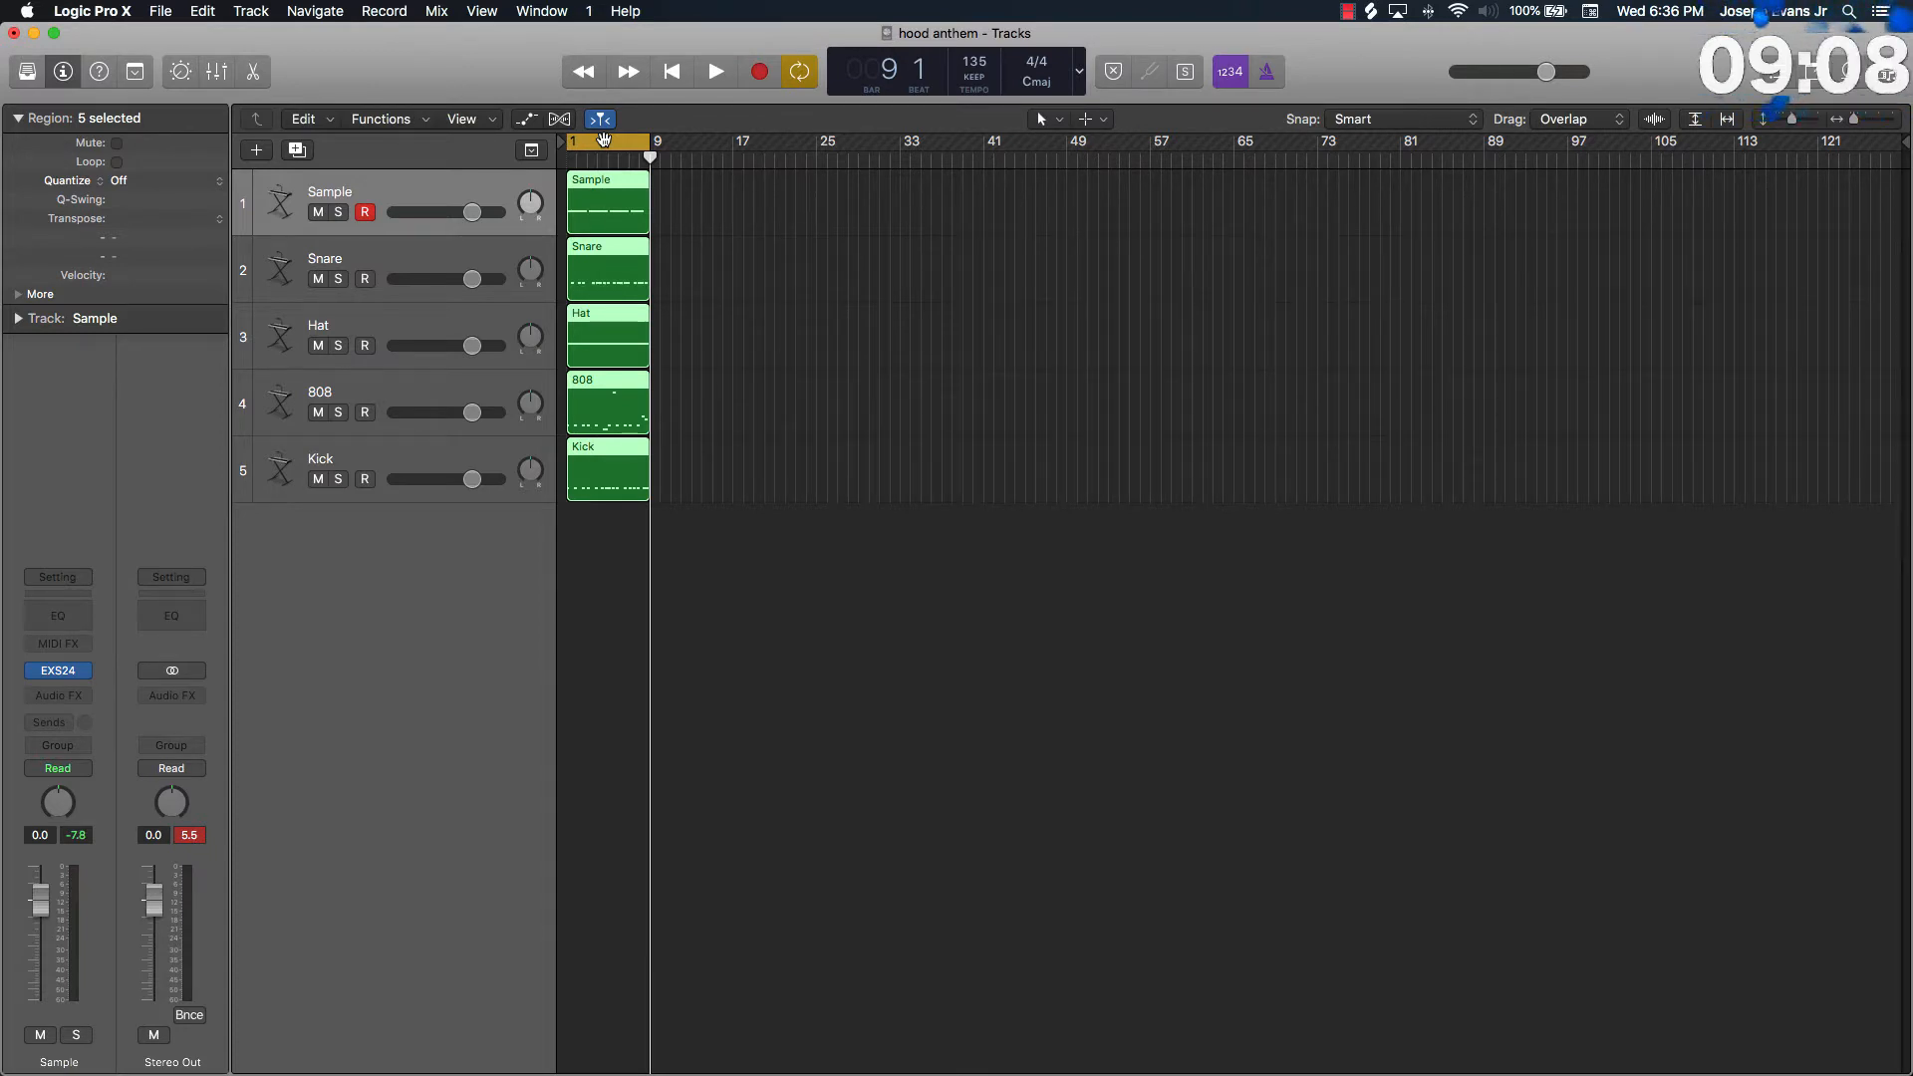
key(super+r)
key(super+r)
key(super+r)
key(super+r)
key(super+r)
key(super+r)
key(super+r)
key(super+r)
key(super+r)
key(super+r)
key(super+r)
key(super+r)
key(super+r)
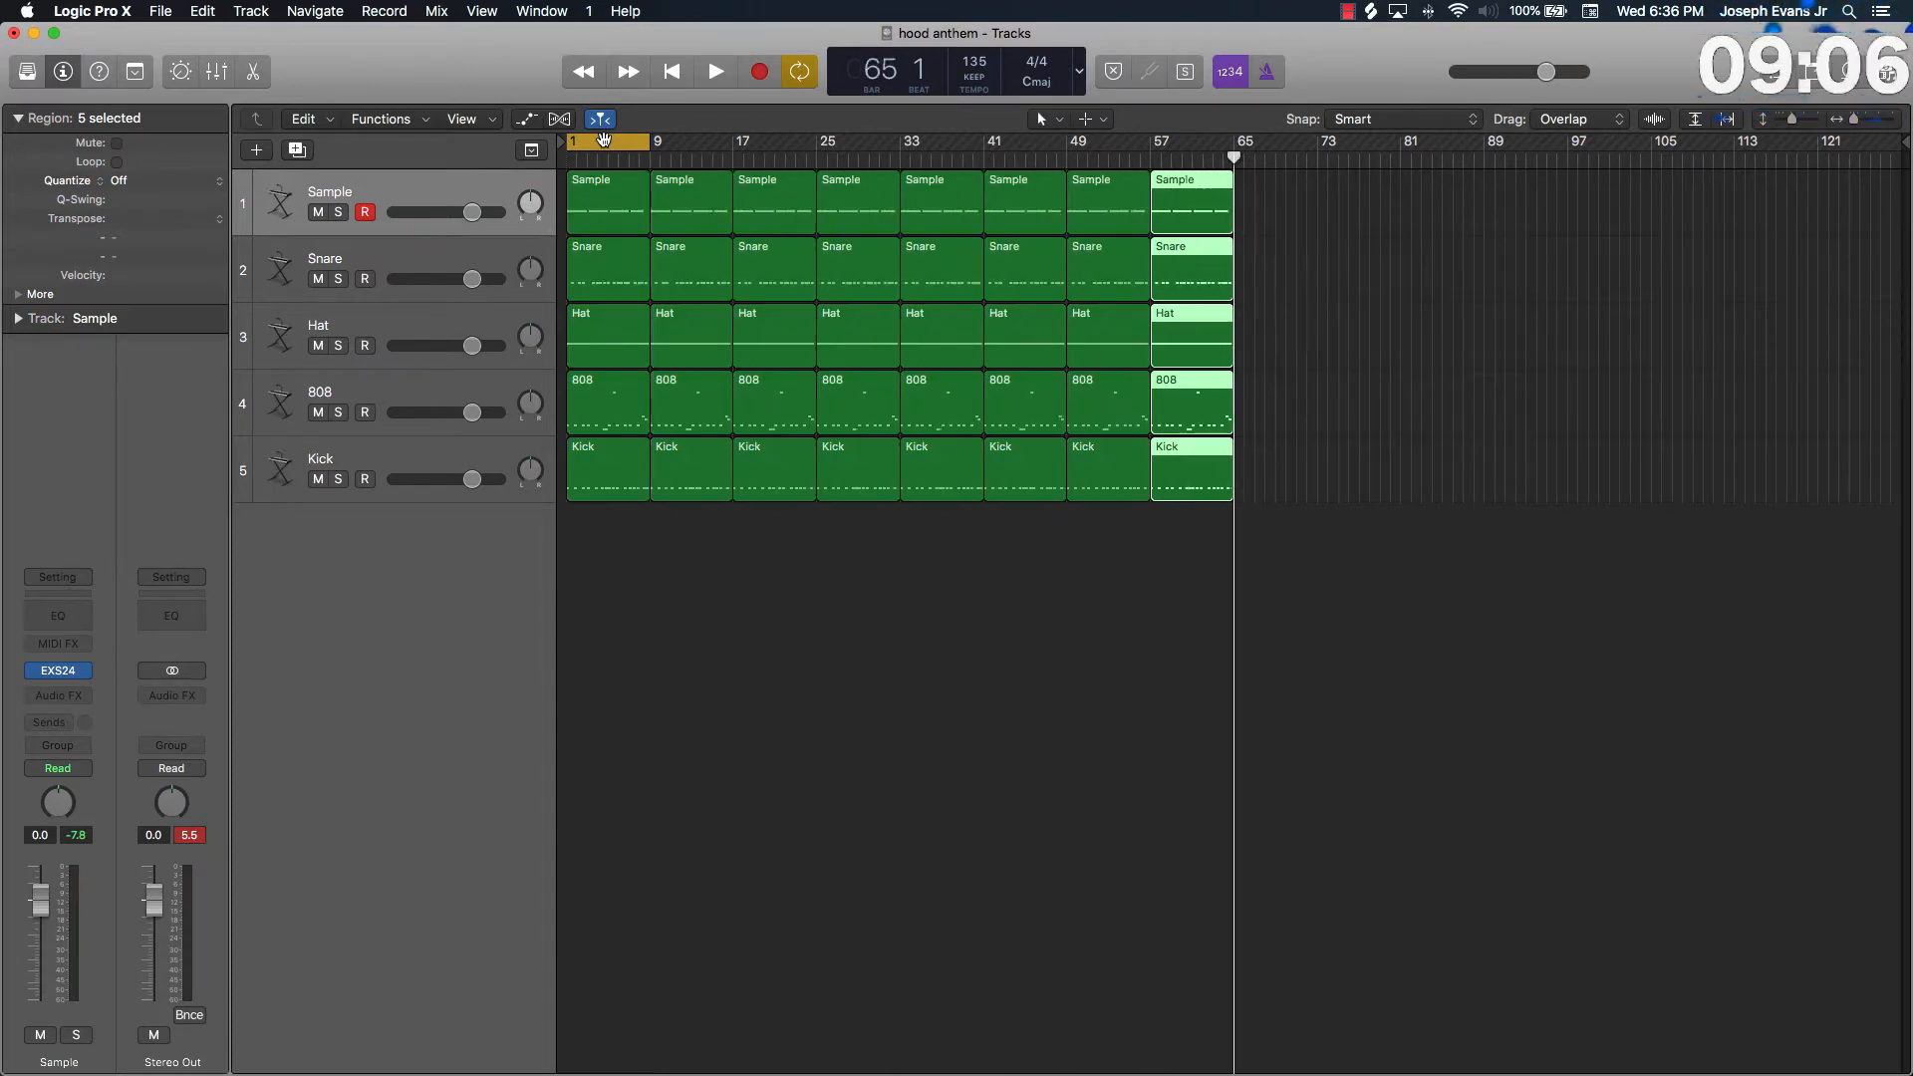
key(super+r)
key(super+r)
key(super+r)
key(super+r)
key(super+r)
key(super+r)
key(super+r)
key(super+r)
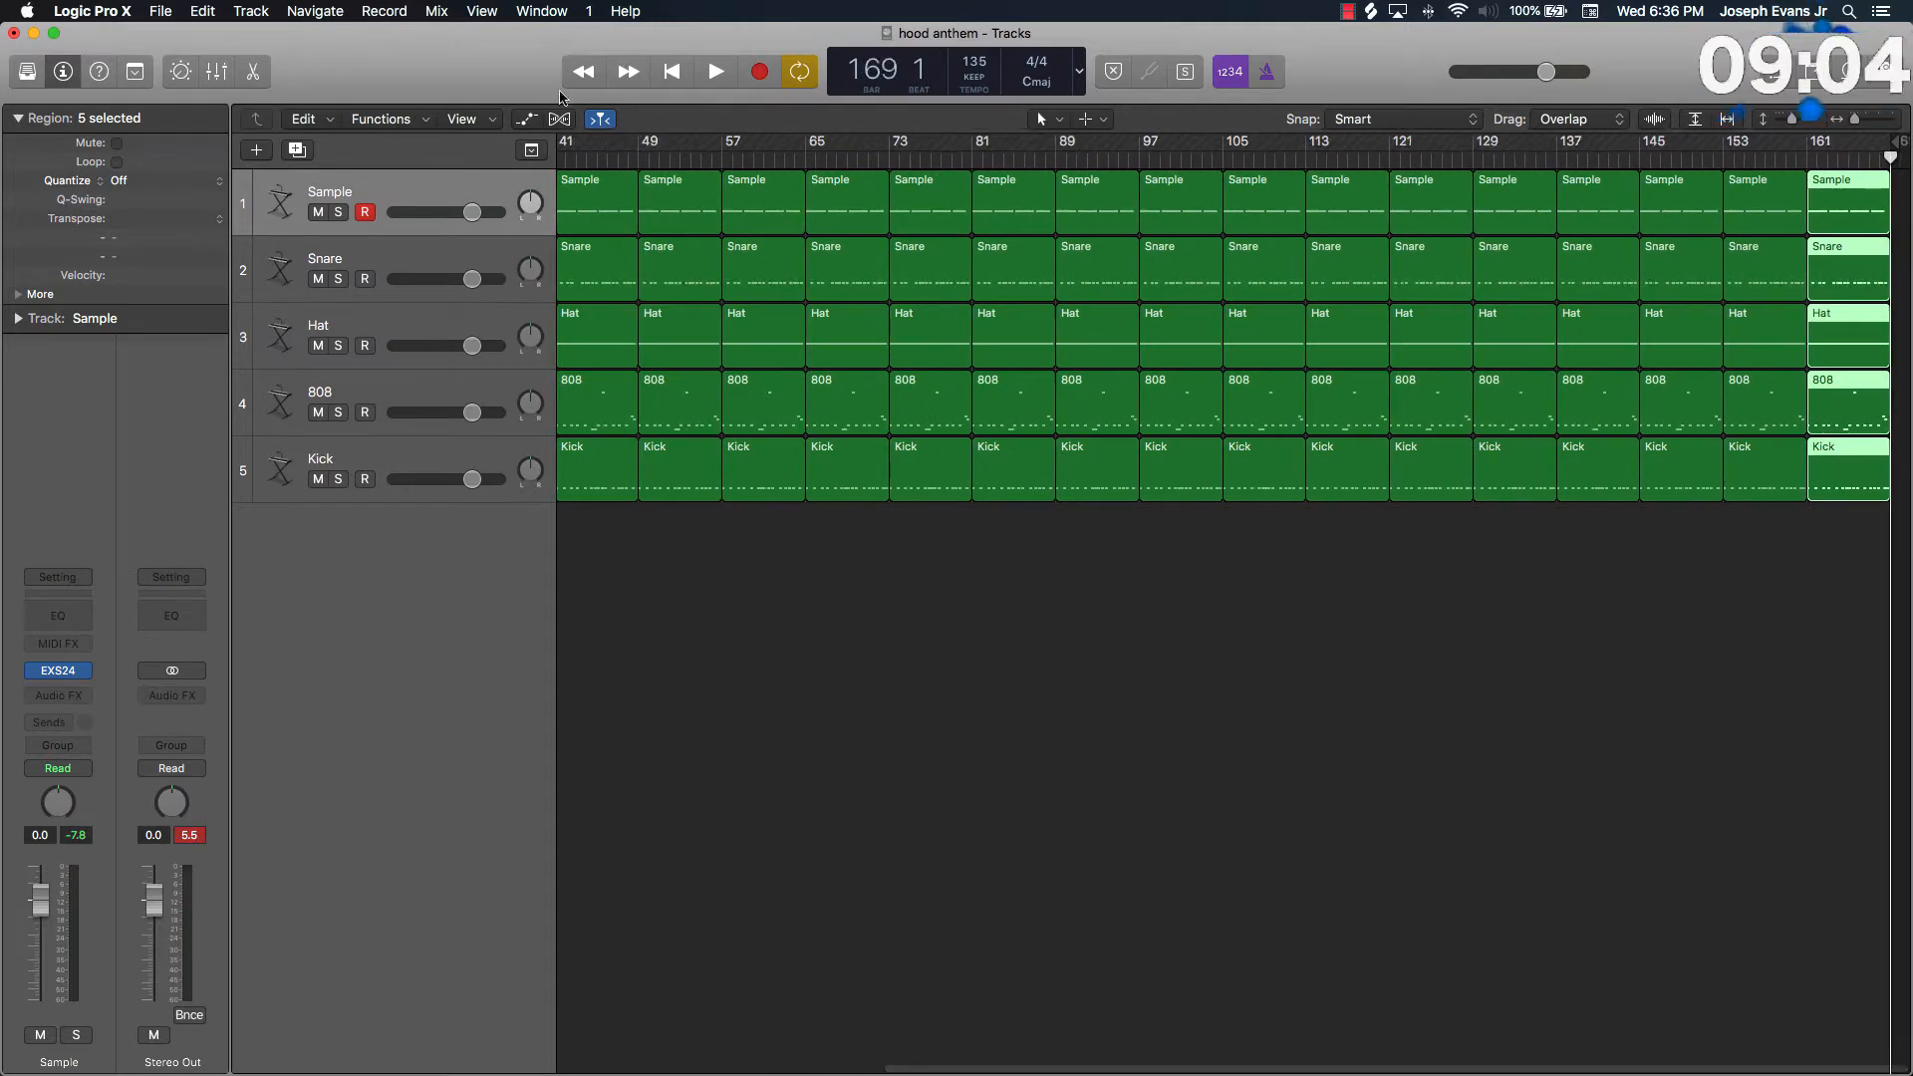
Set the transport display to show elapsed time beside the bar position, and place the playhead at bar 105.
click(1079, 70)
click(1106, 136)
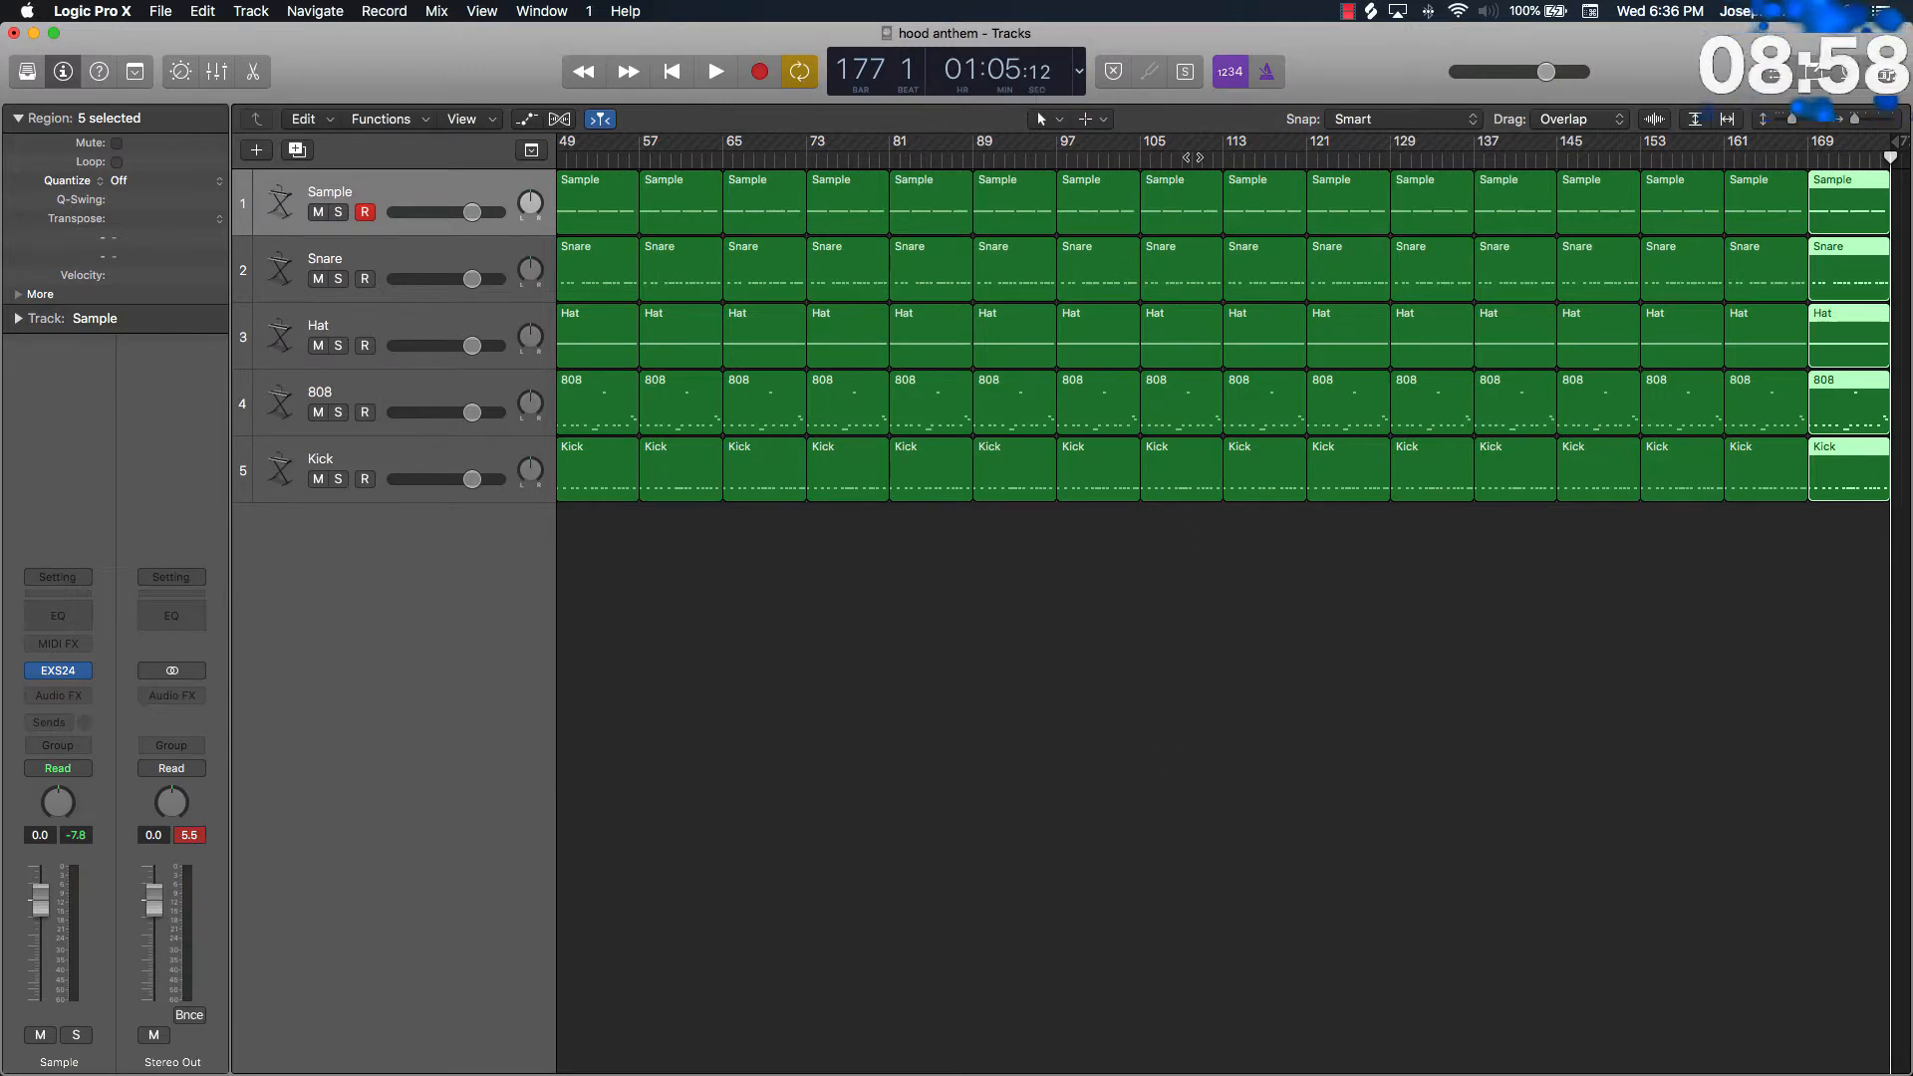
drag(1193, 157, 1143, 159)
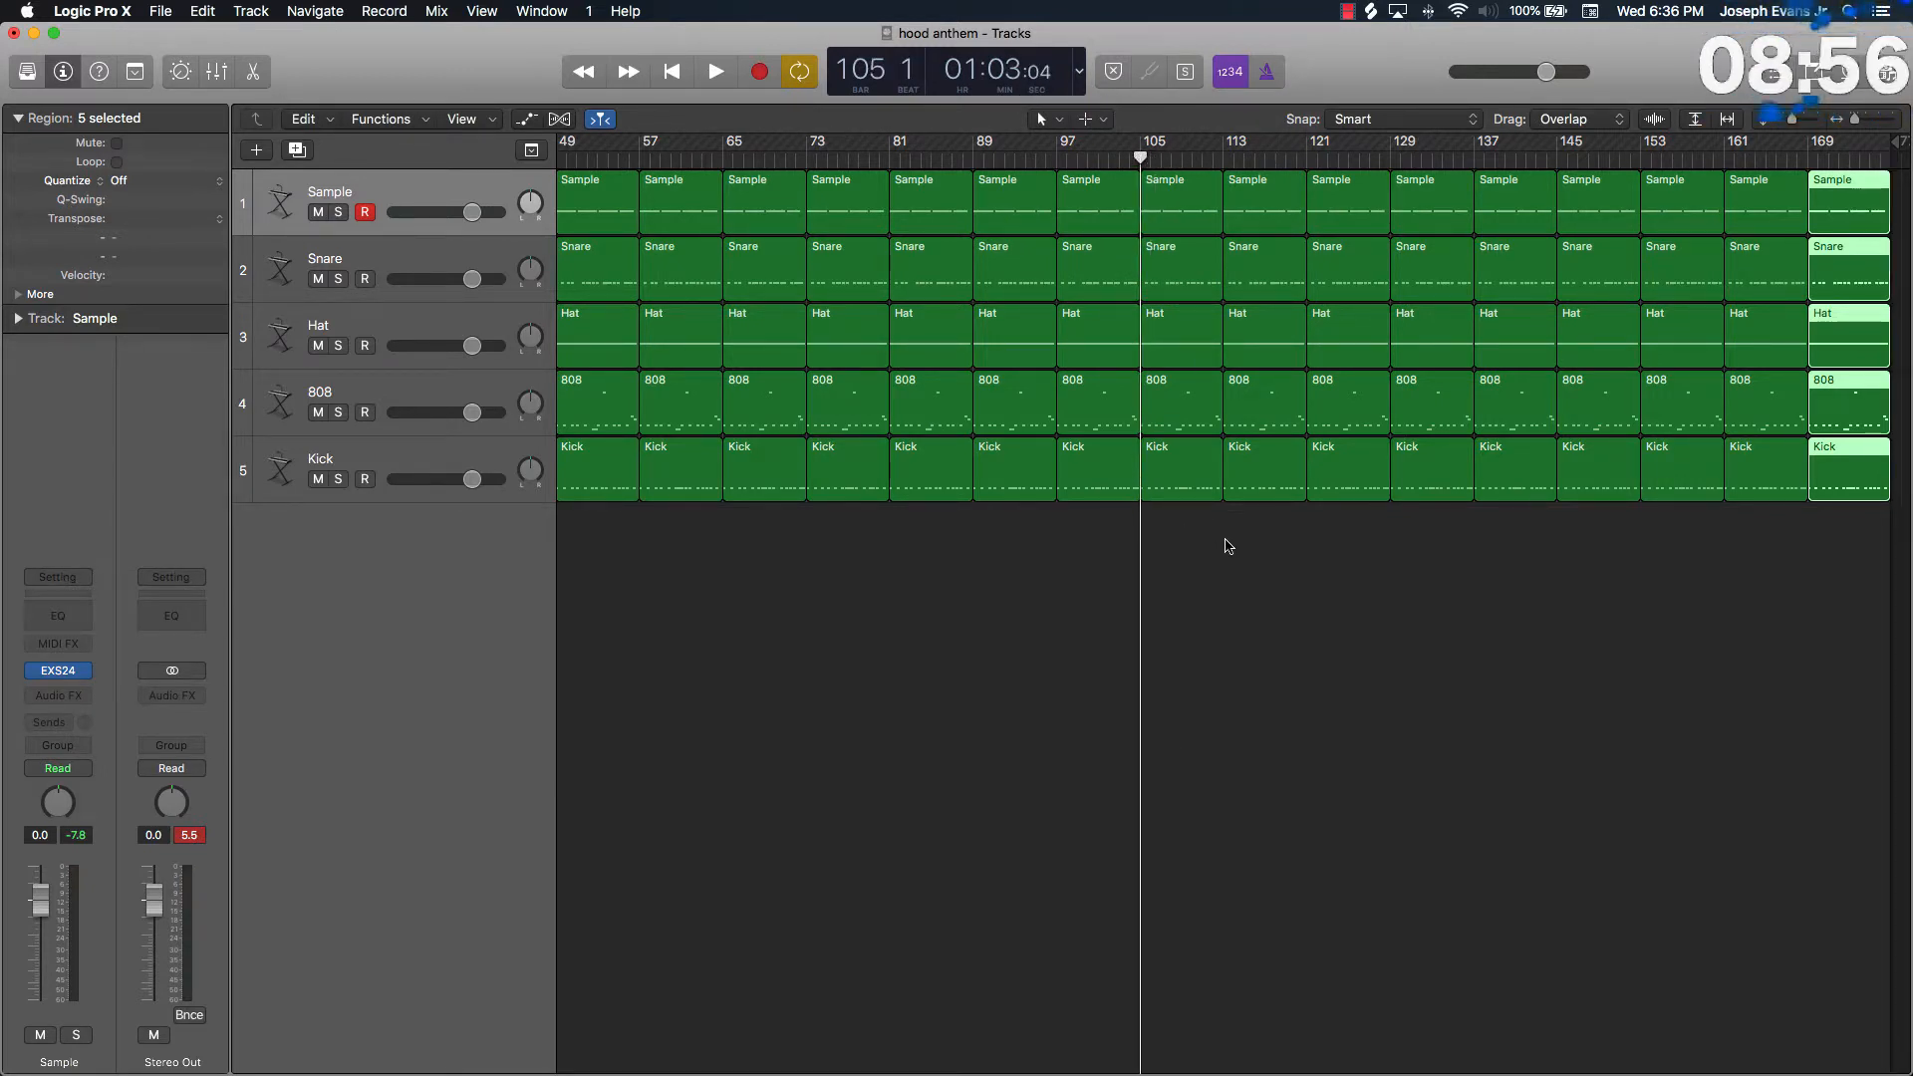
Delete every region from bar 113 onward and move the project end to just past bar 113.
drag(1228, 546, 1905, 88)
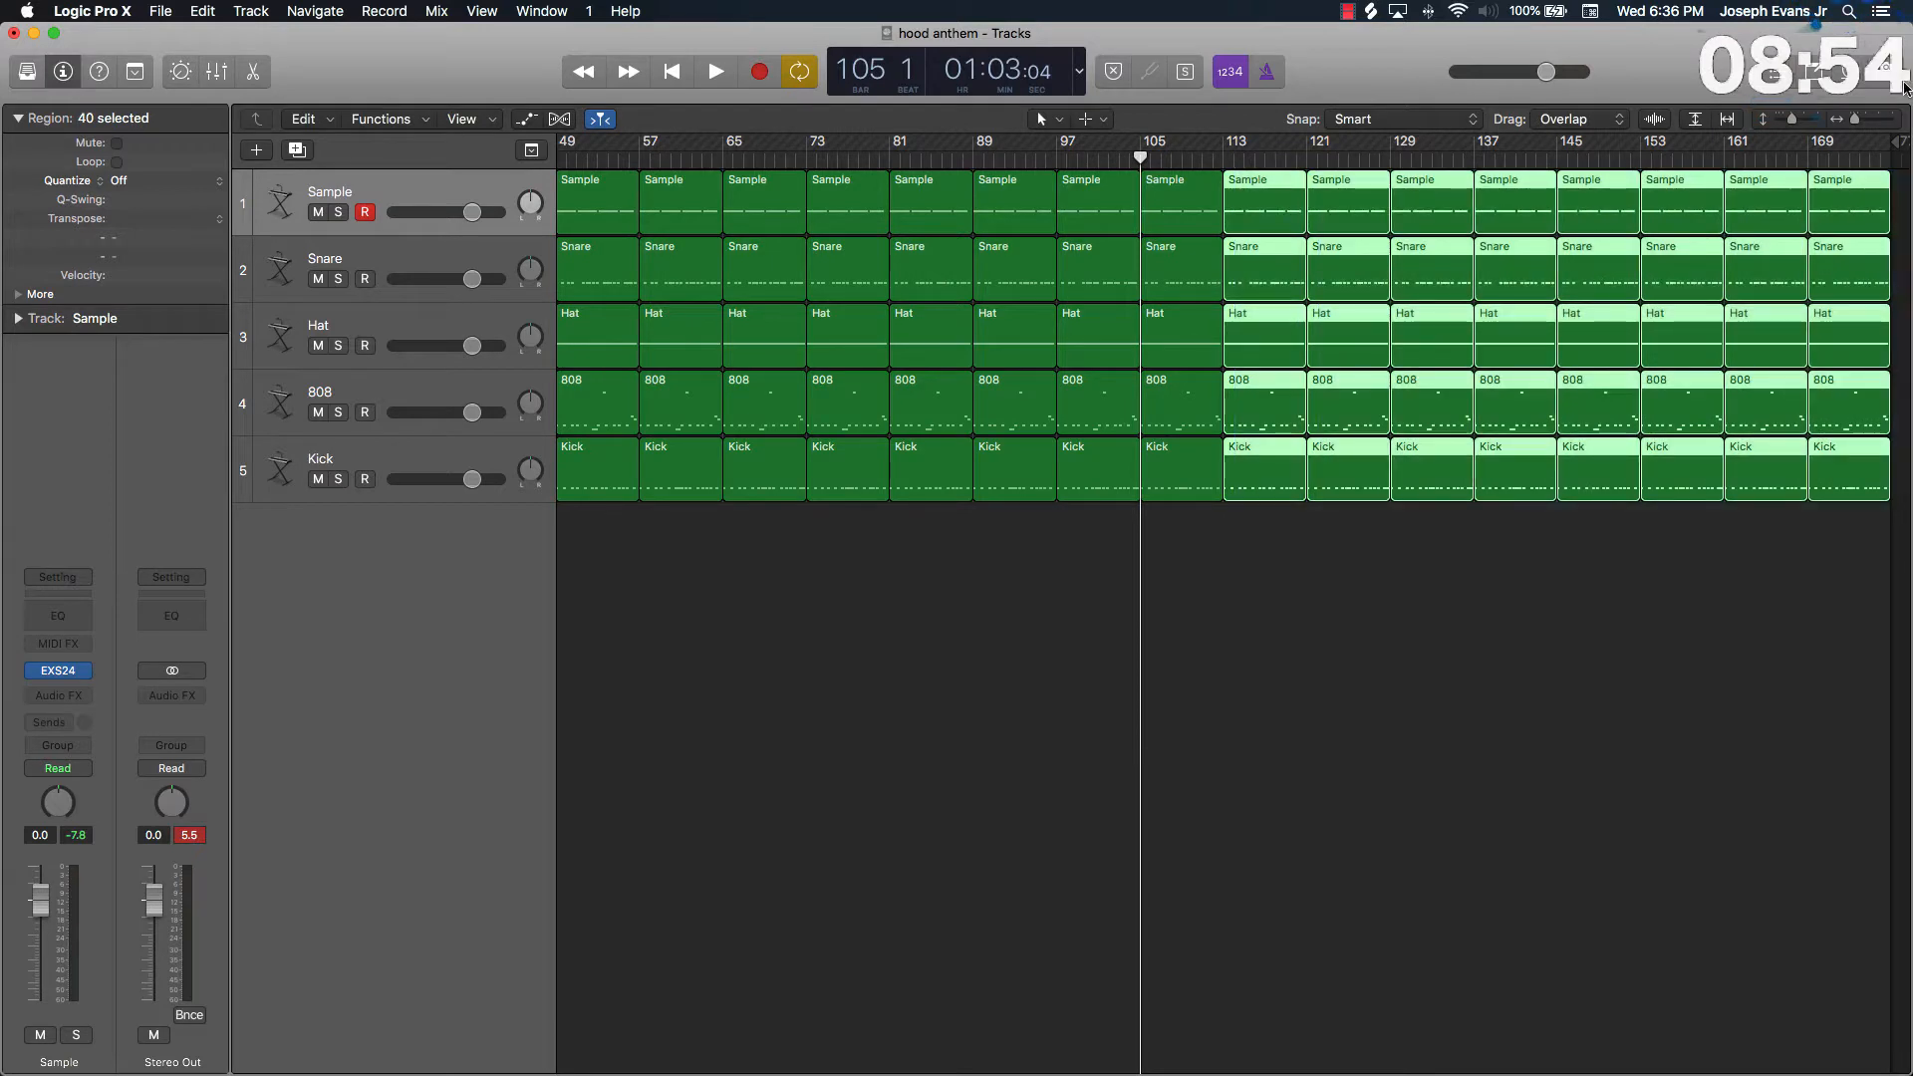
key(BackSpace)
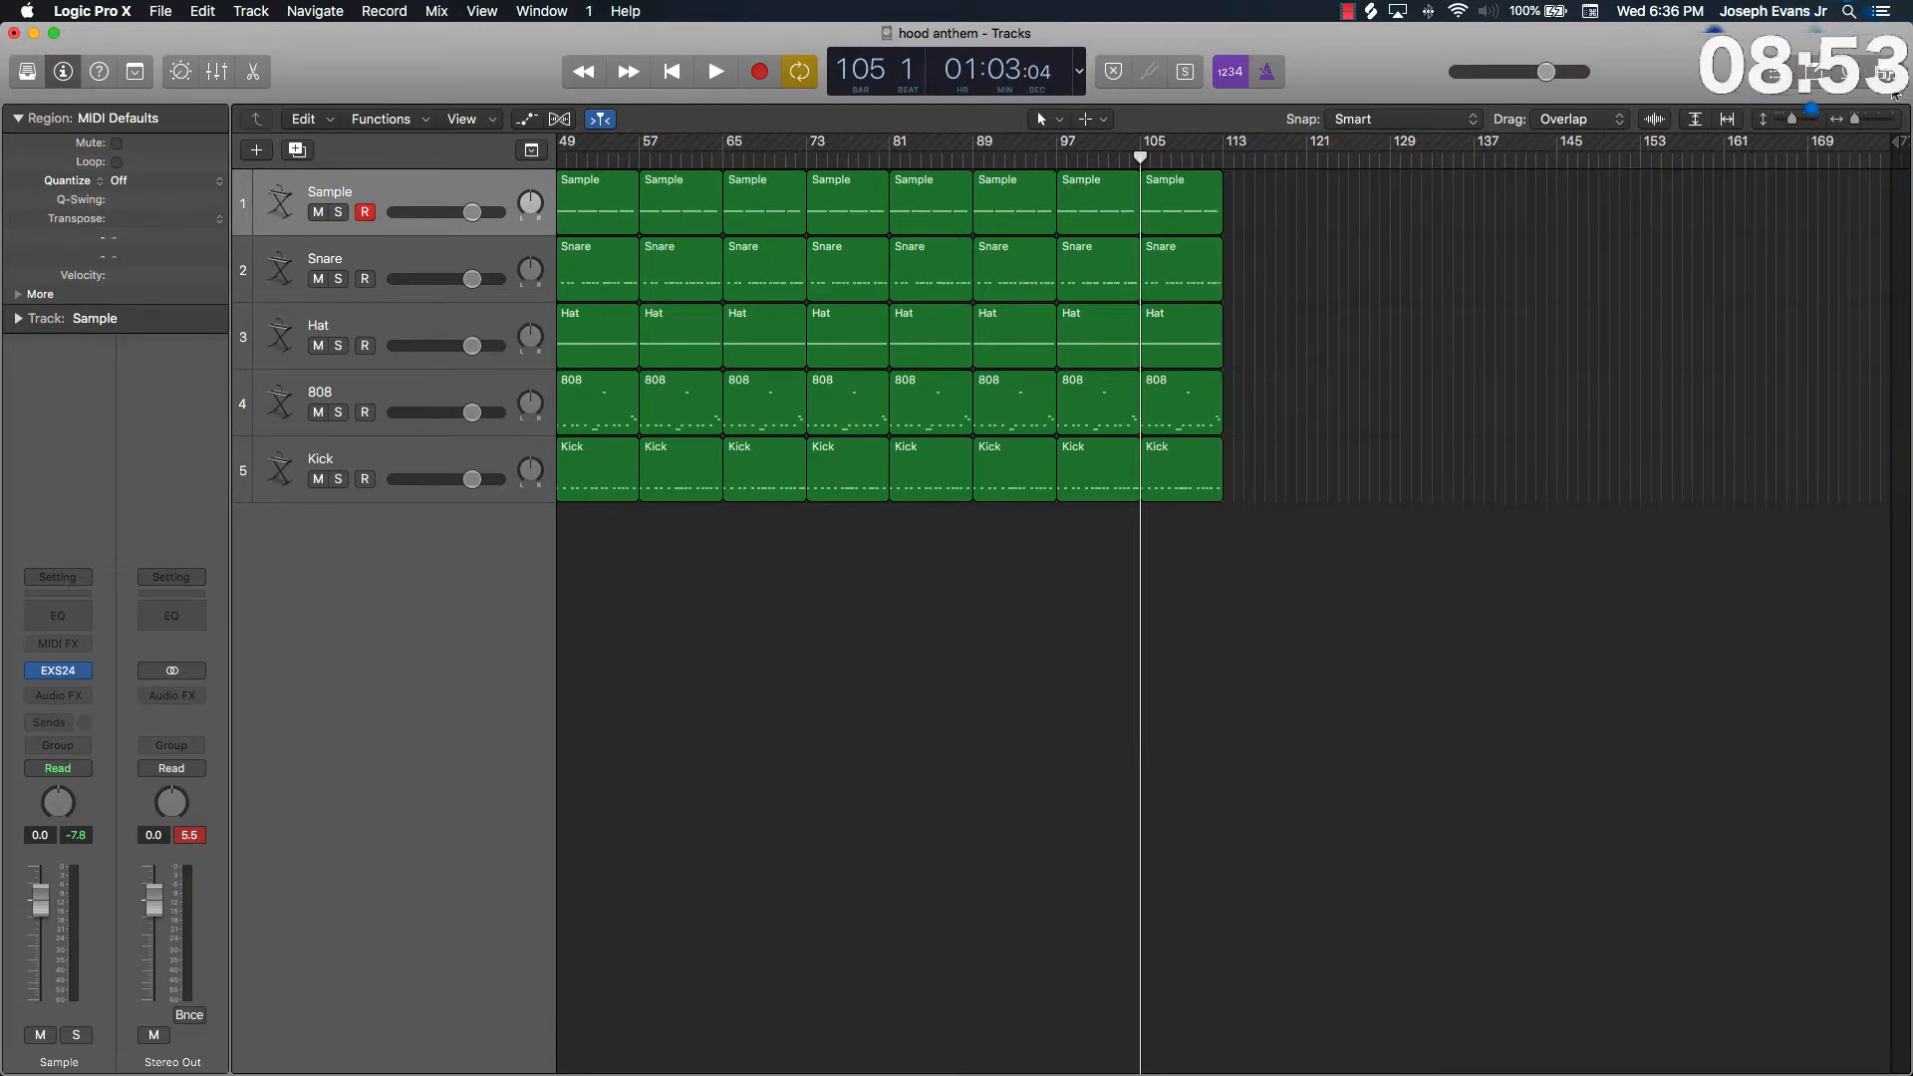
click(1227, 162)
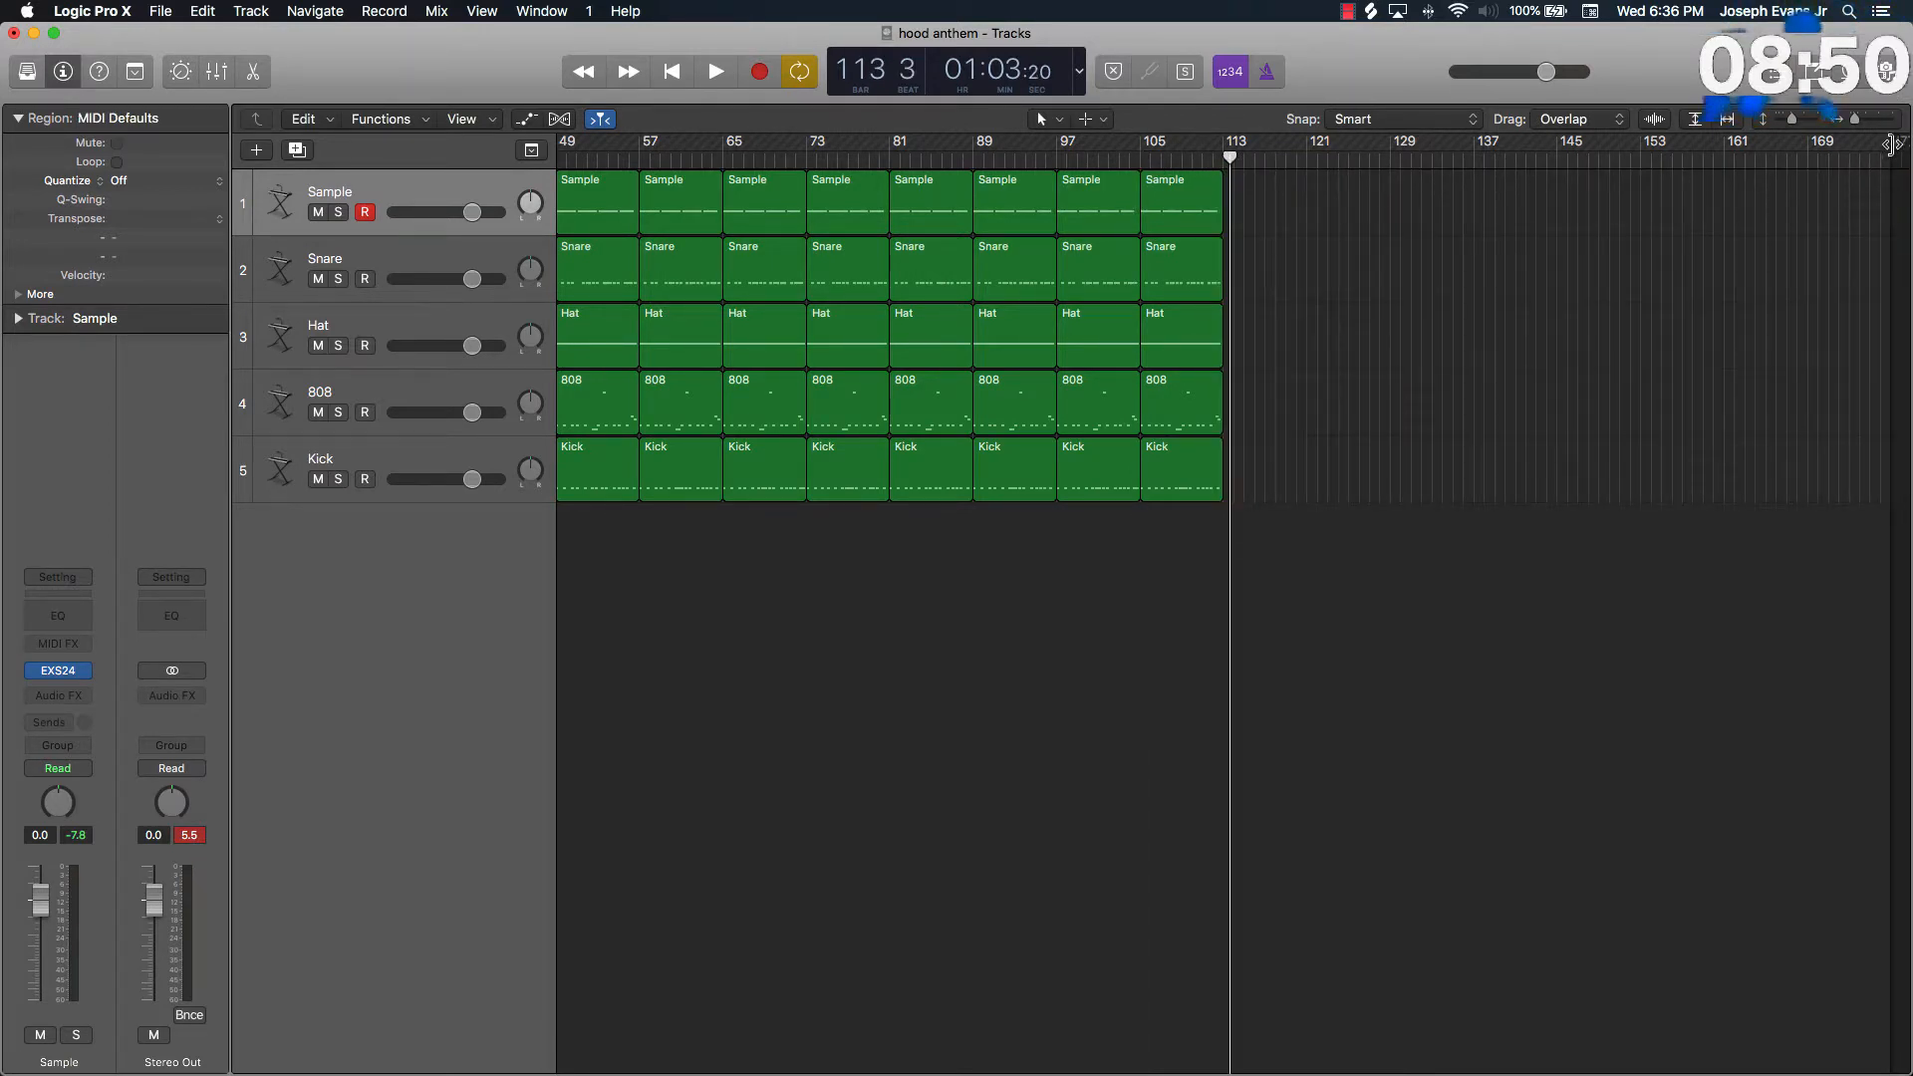
drag(1891, 145, 1239, 237)
key(z)
key(Return)
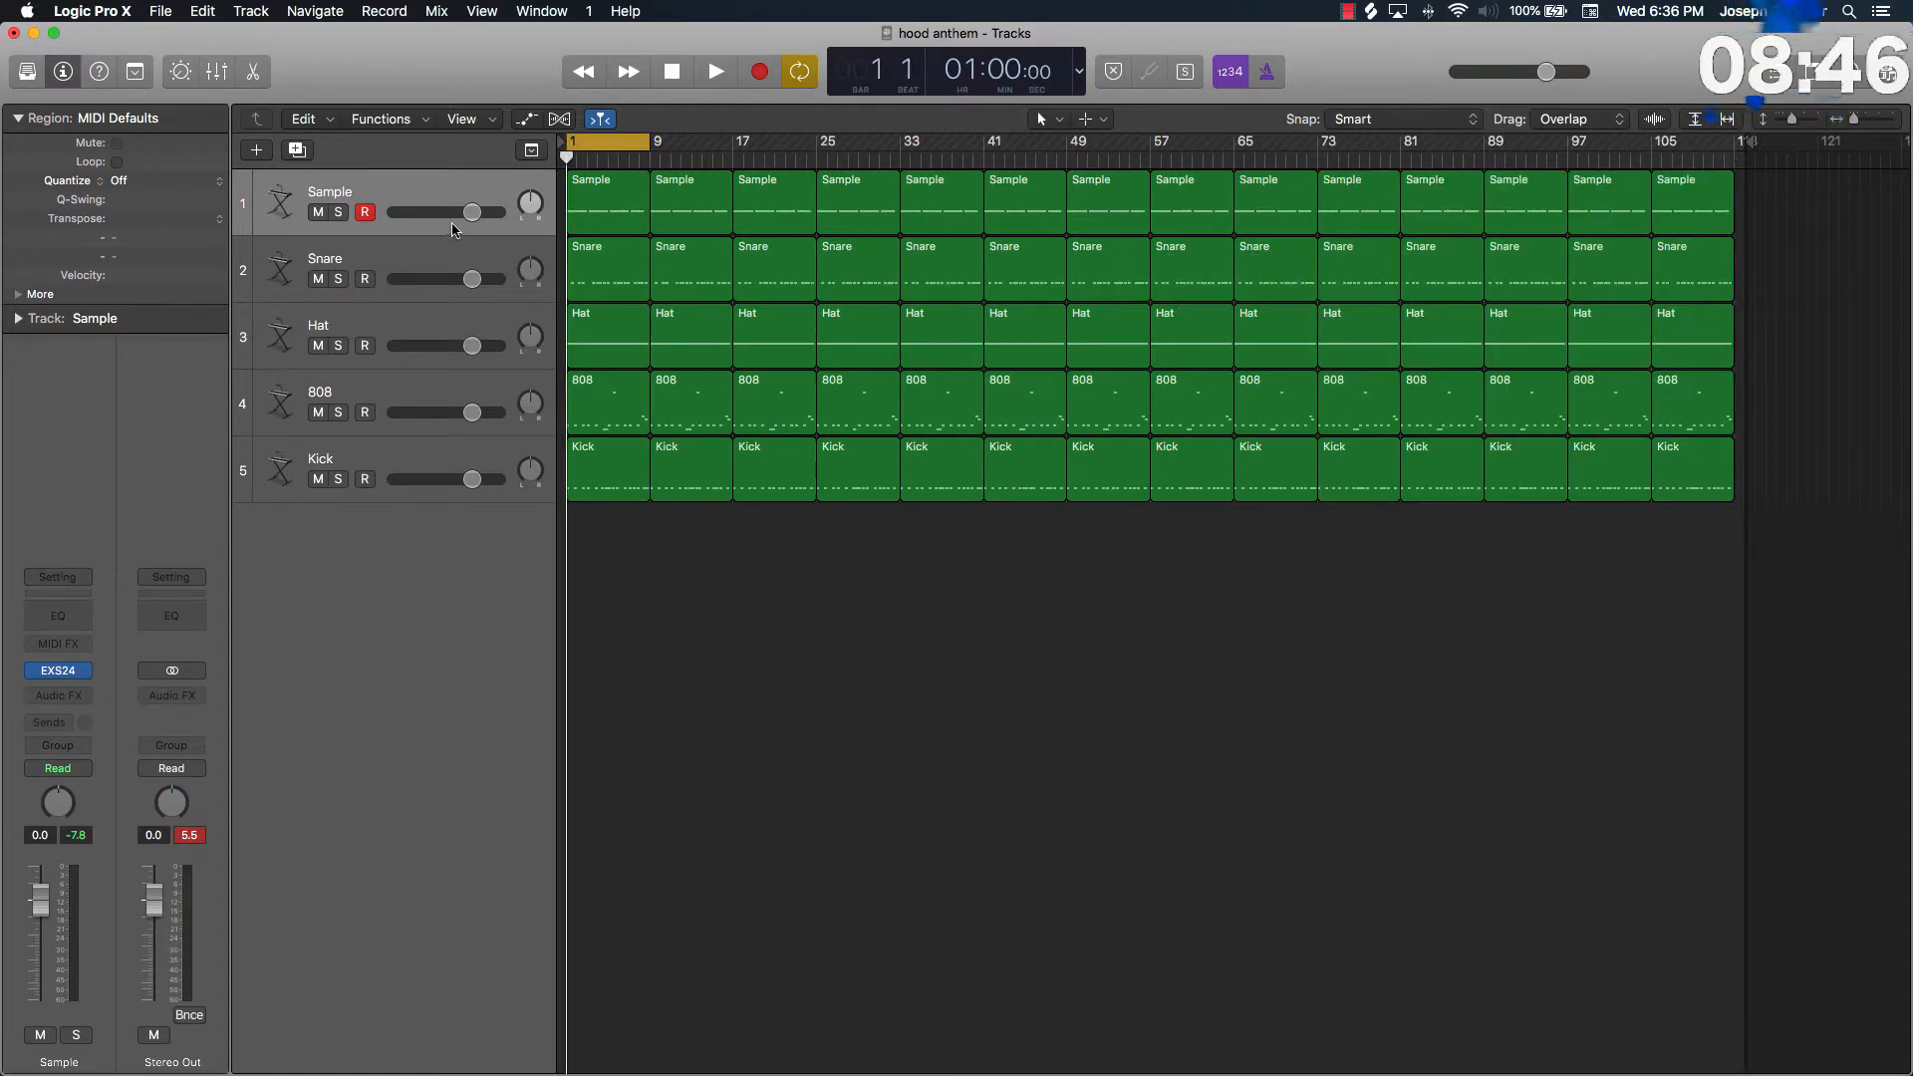
Mute the Snare, Hat, 808 and Kick tracks and play the Sample track alone from bar 1 with cycle mode off.
click(617, 144)
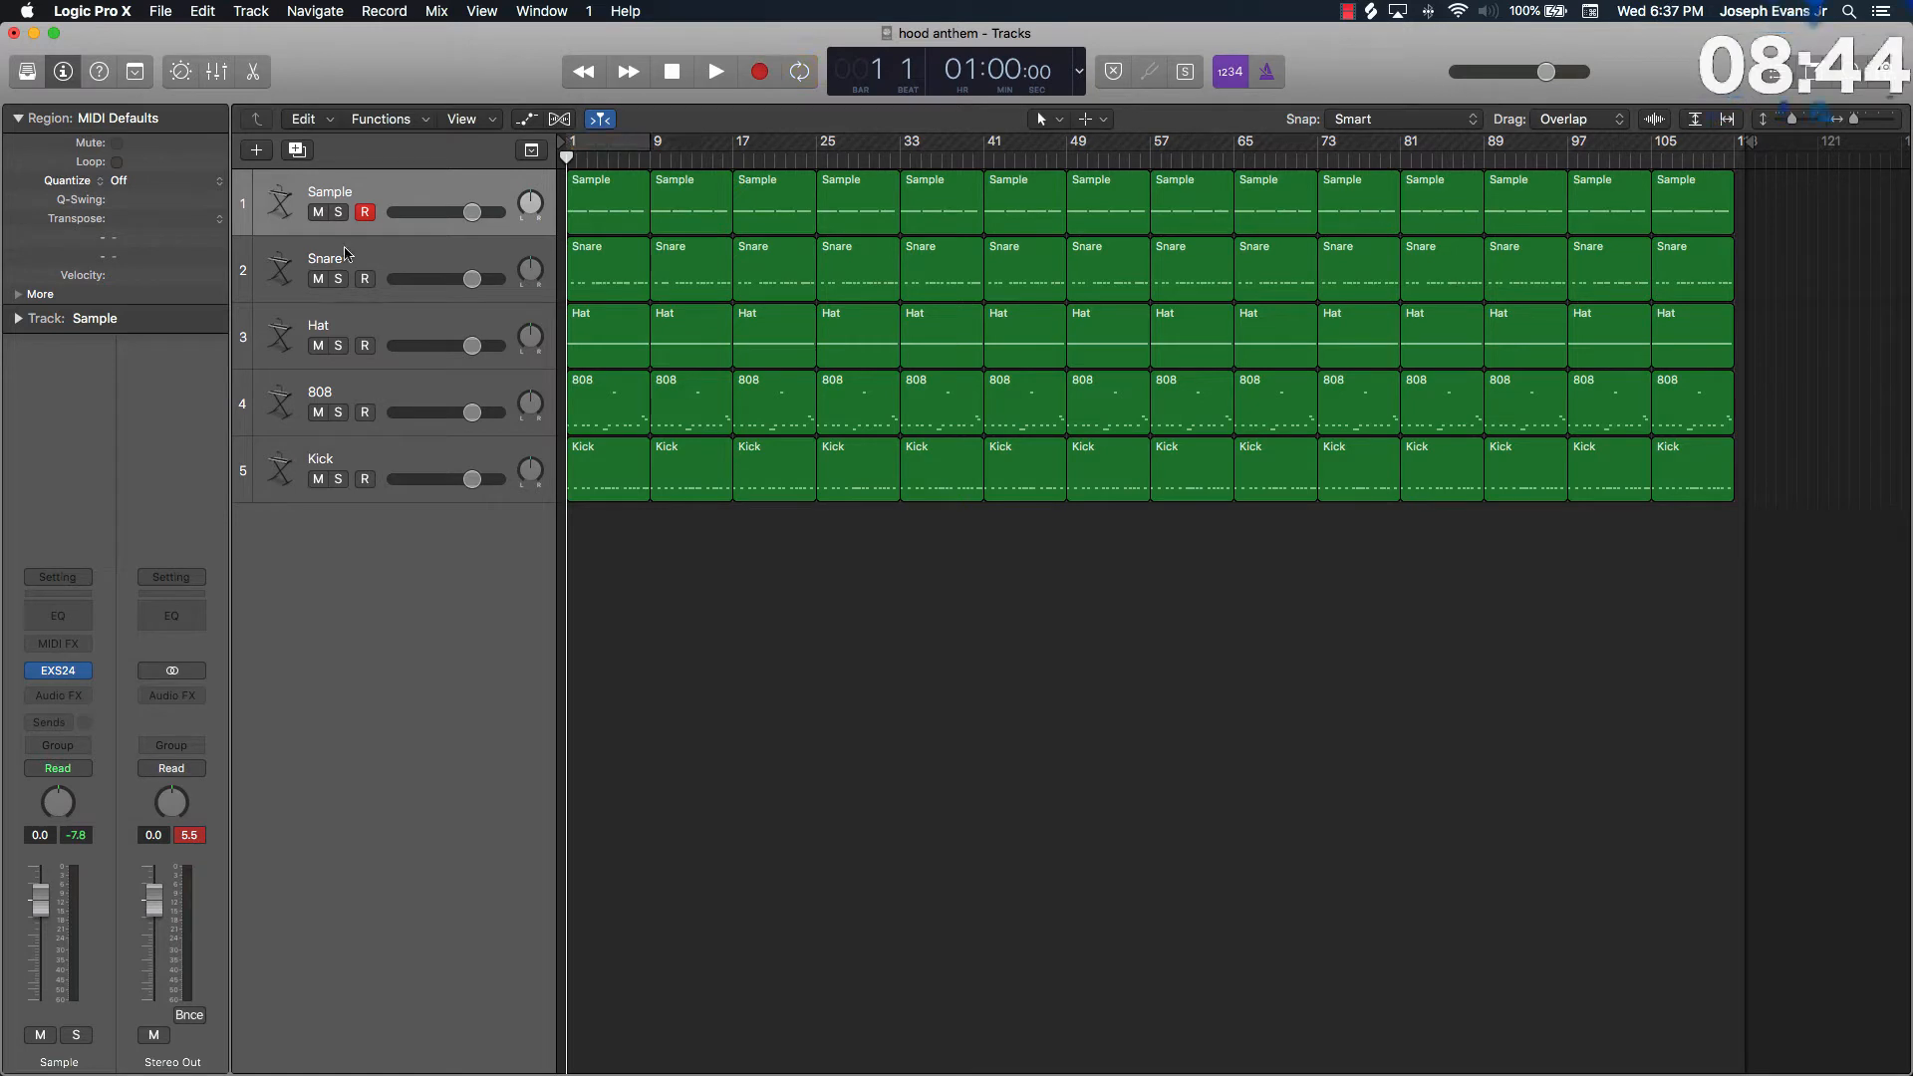
click(318, 279)
drag(317, 345, 326, 503)
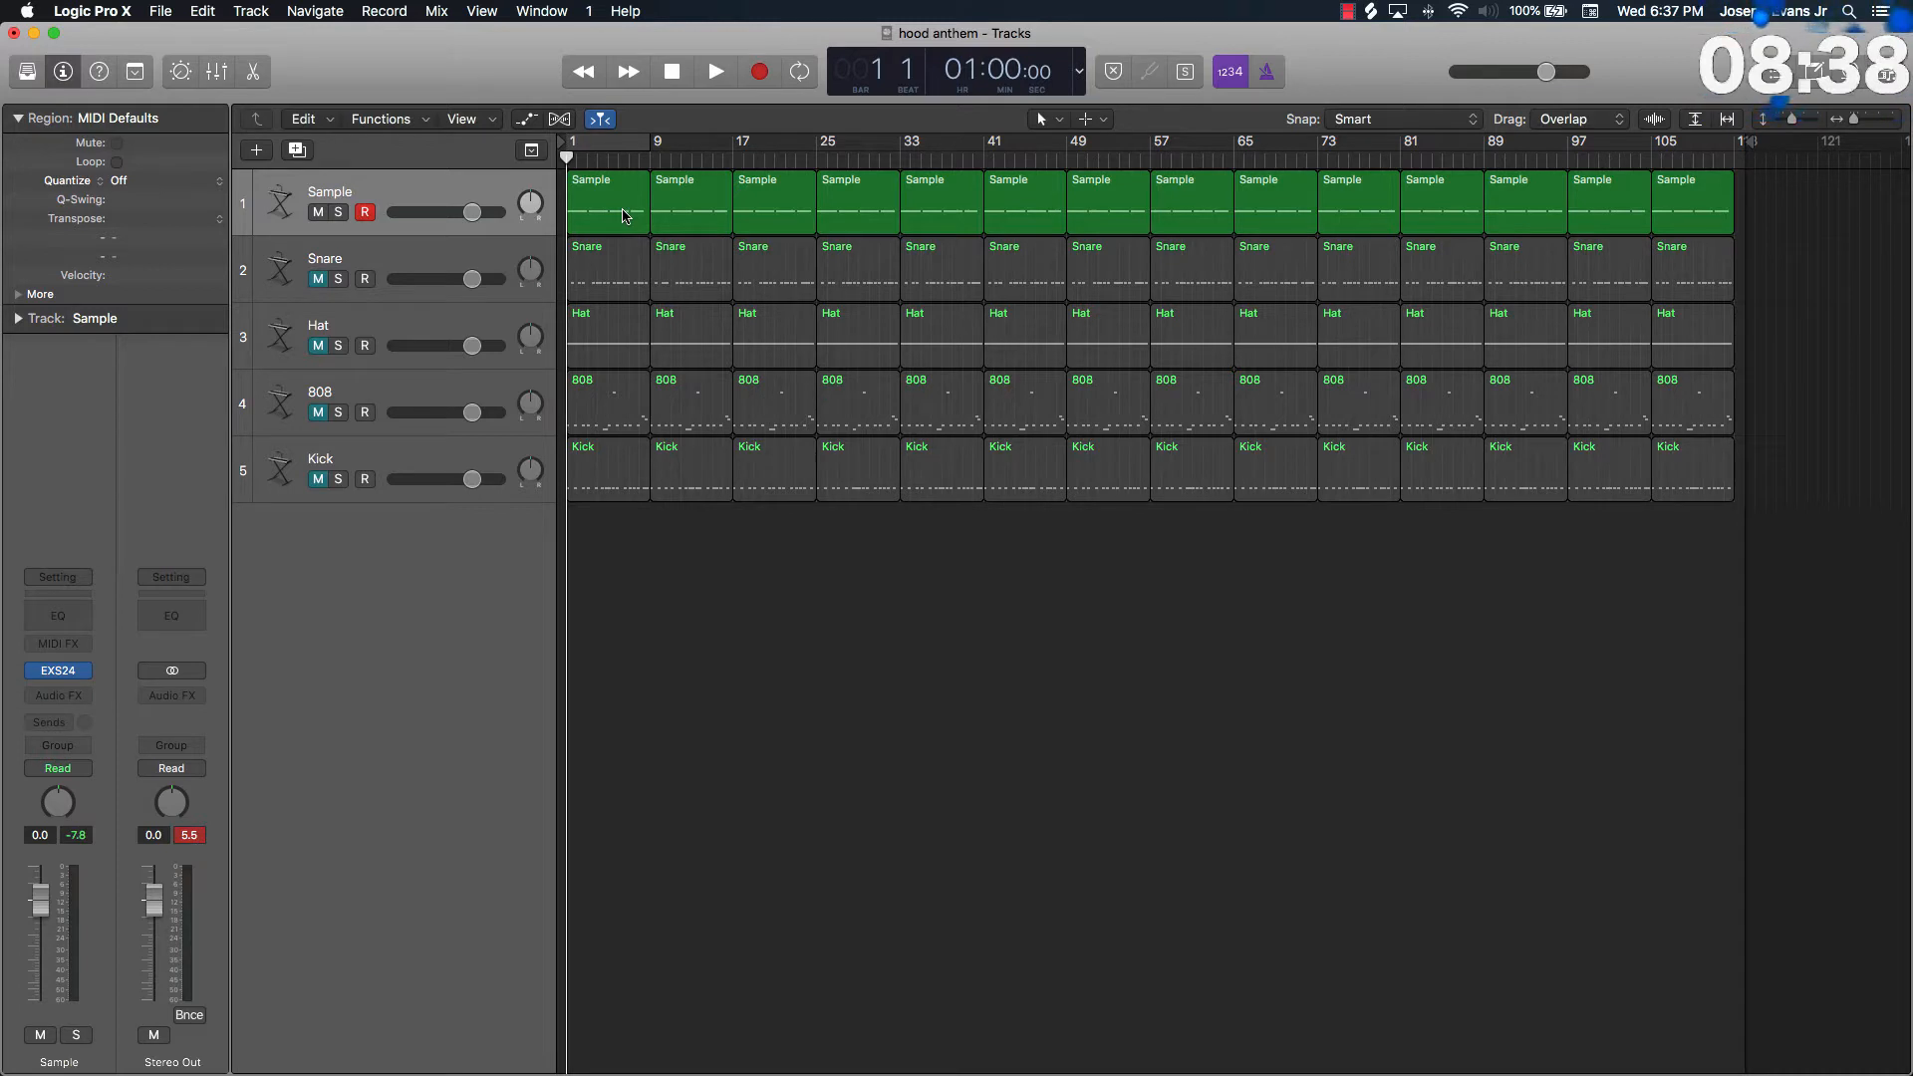
key(space)
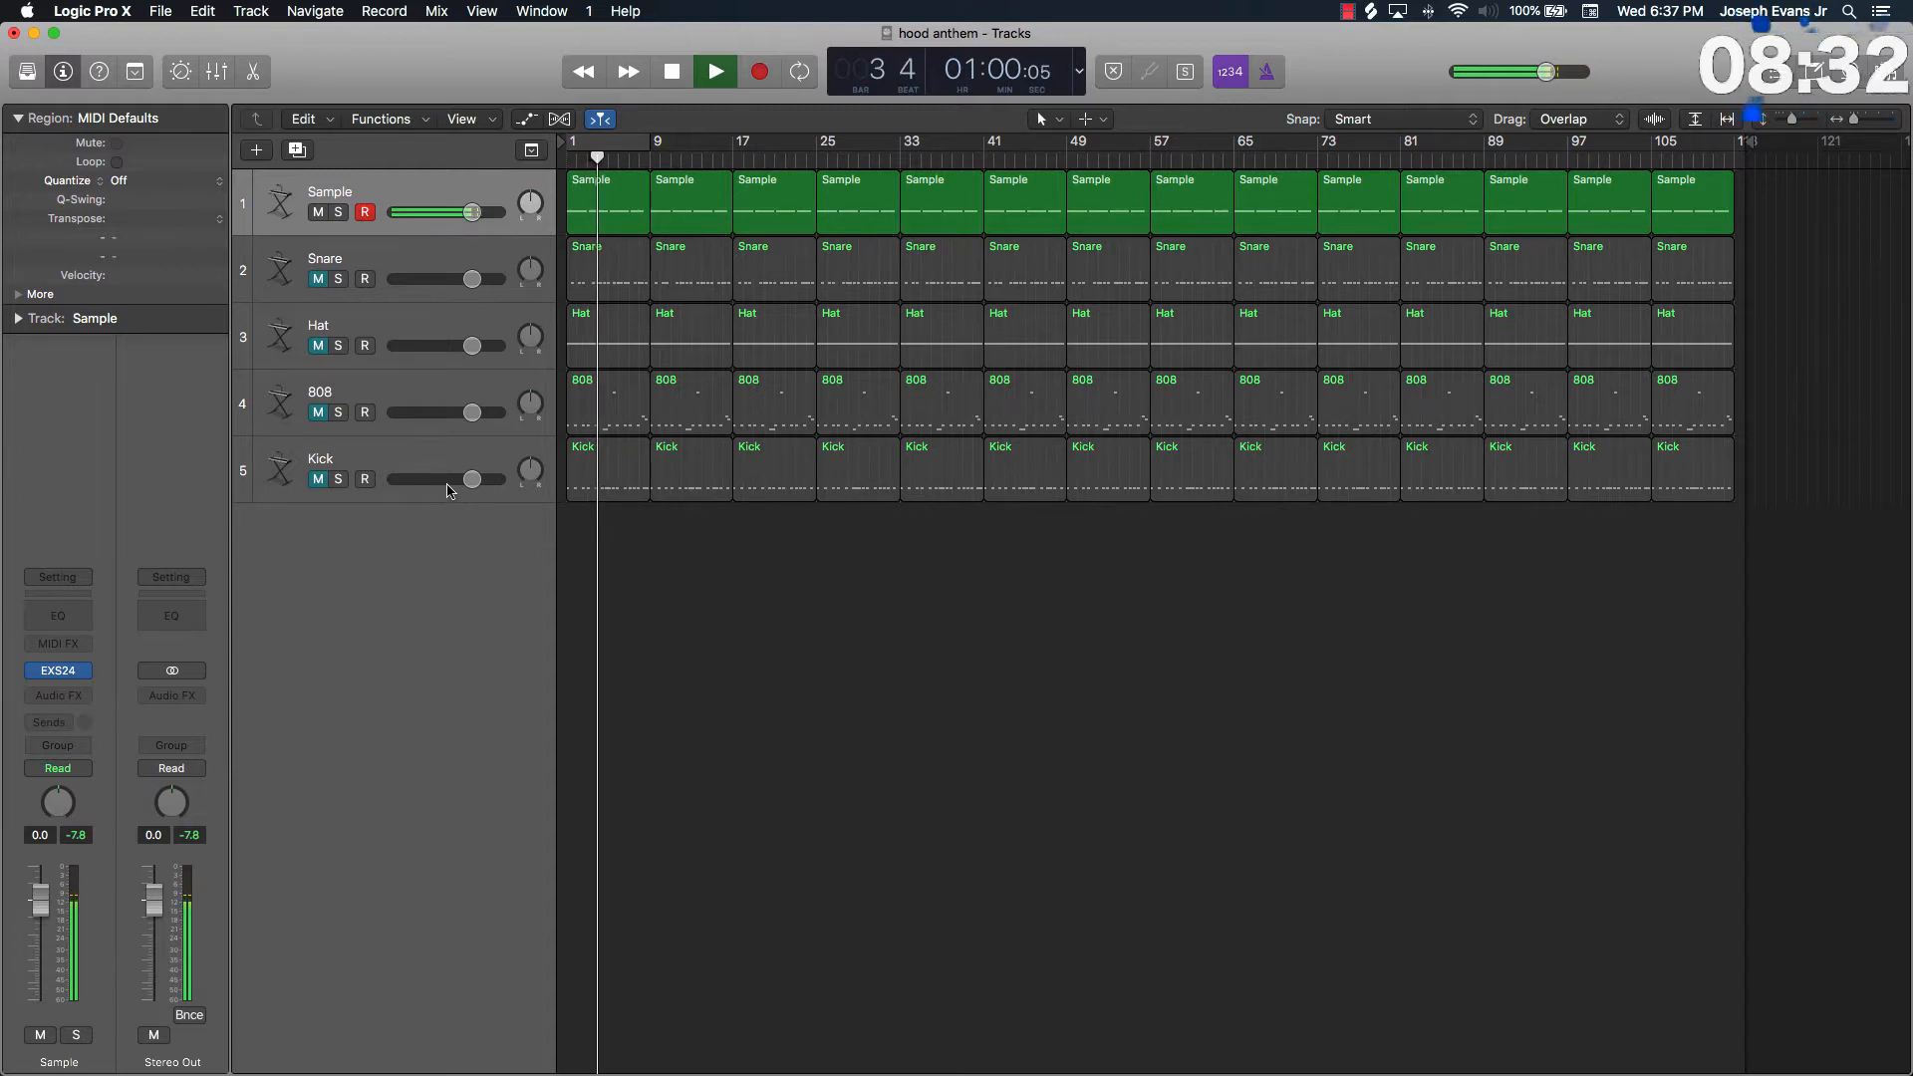
key(space)
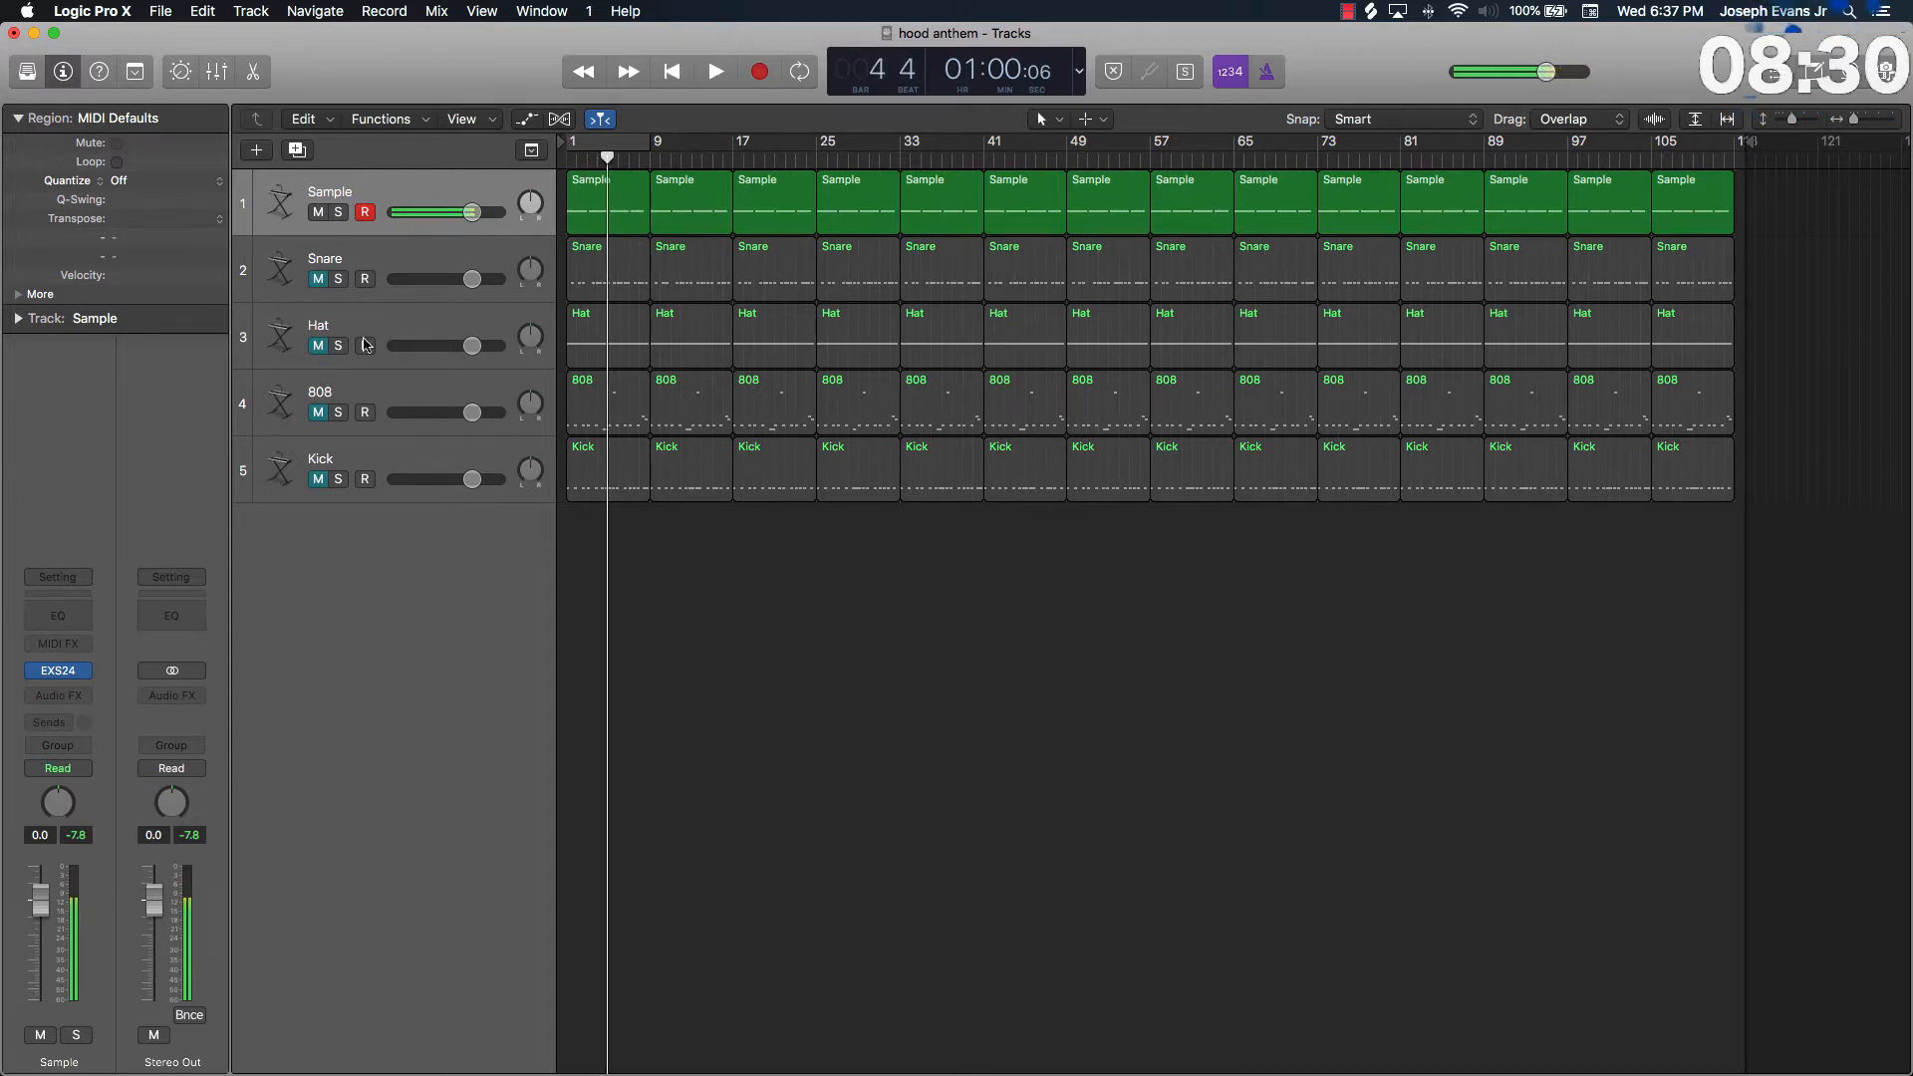
Split the first Hat region at bar 5.
key(super+Right)
key(super+Right)
key(super+Right)
key(super+Right)
key(super+Right)
key(super+Right)
key(super+Right)
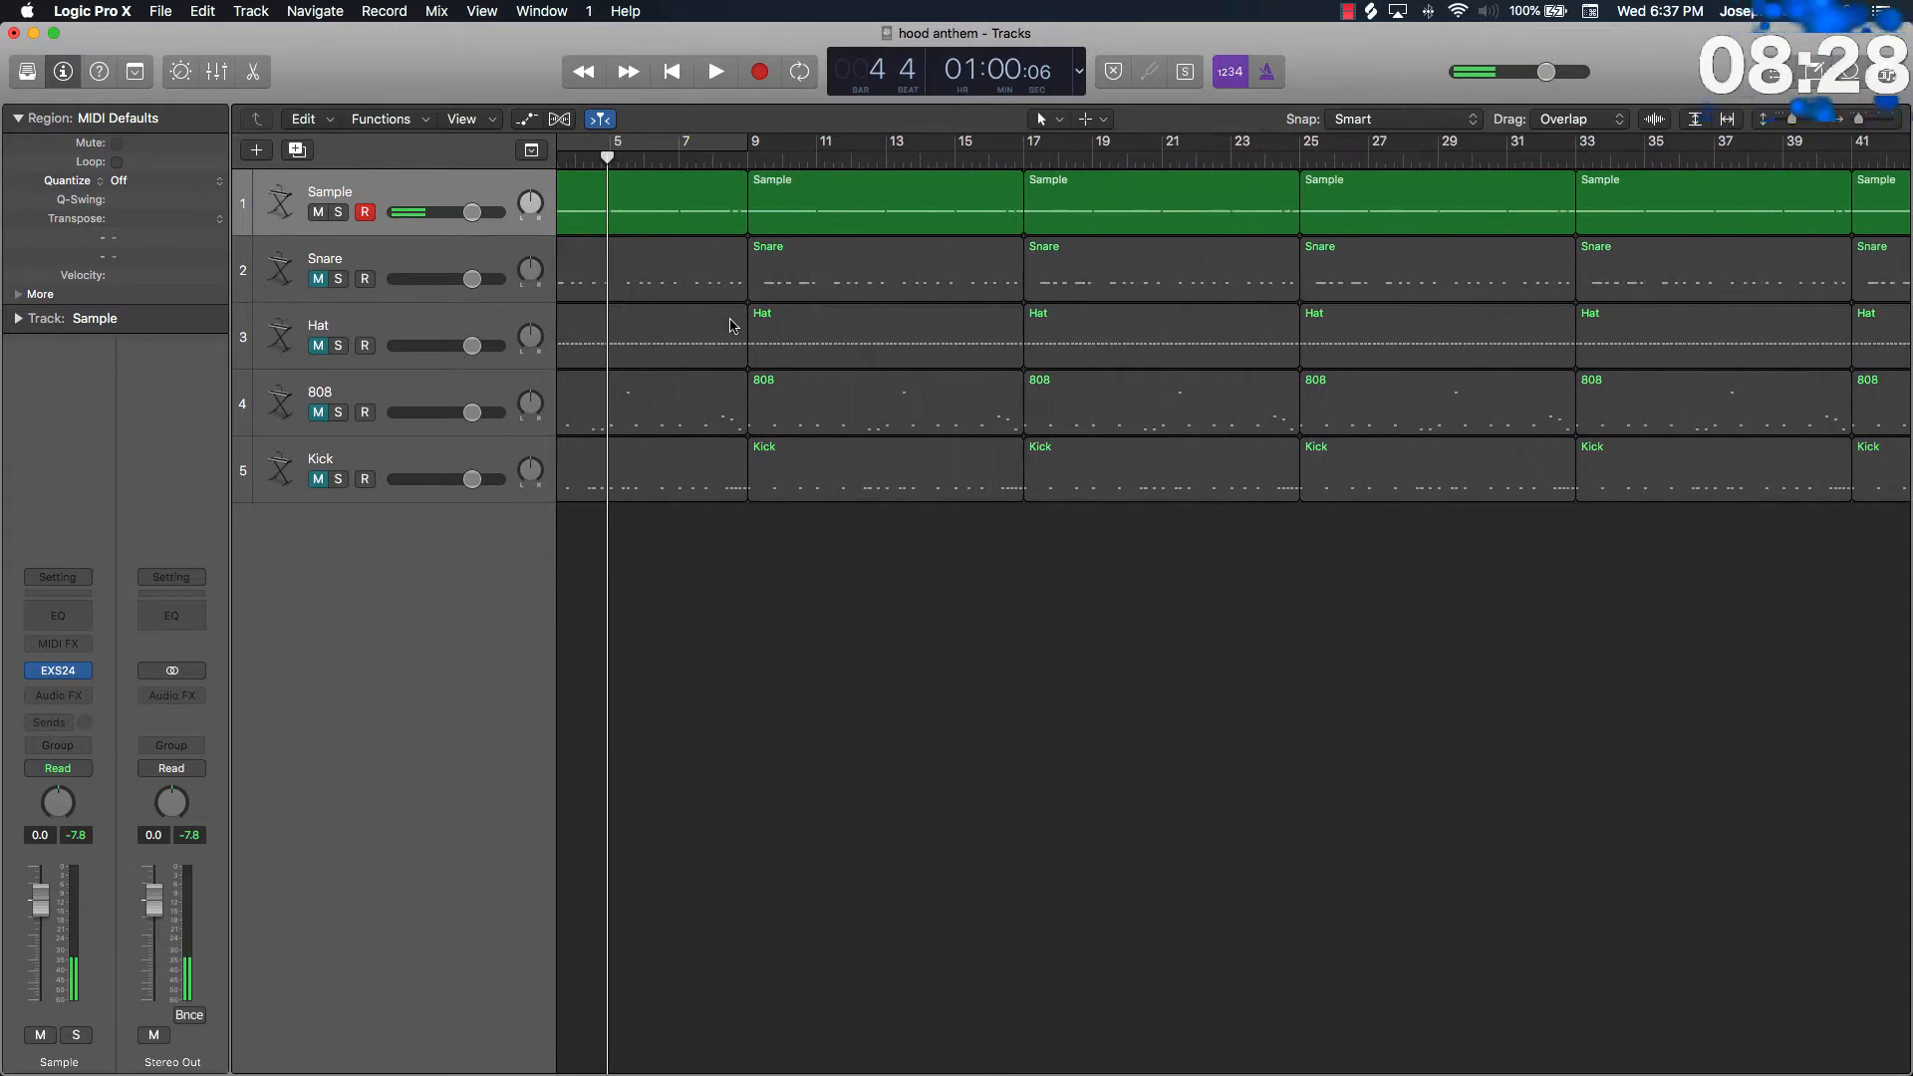
drag(607, 154, 611, 155)
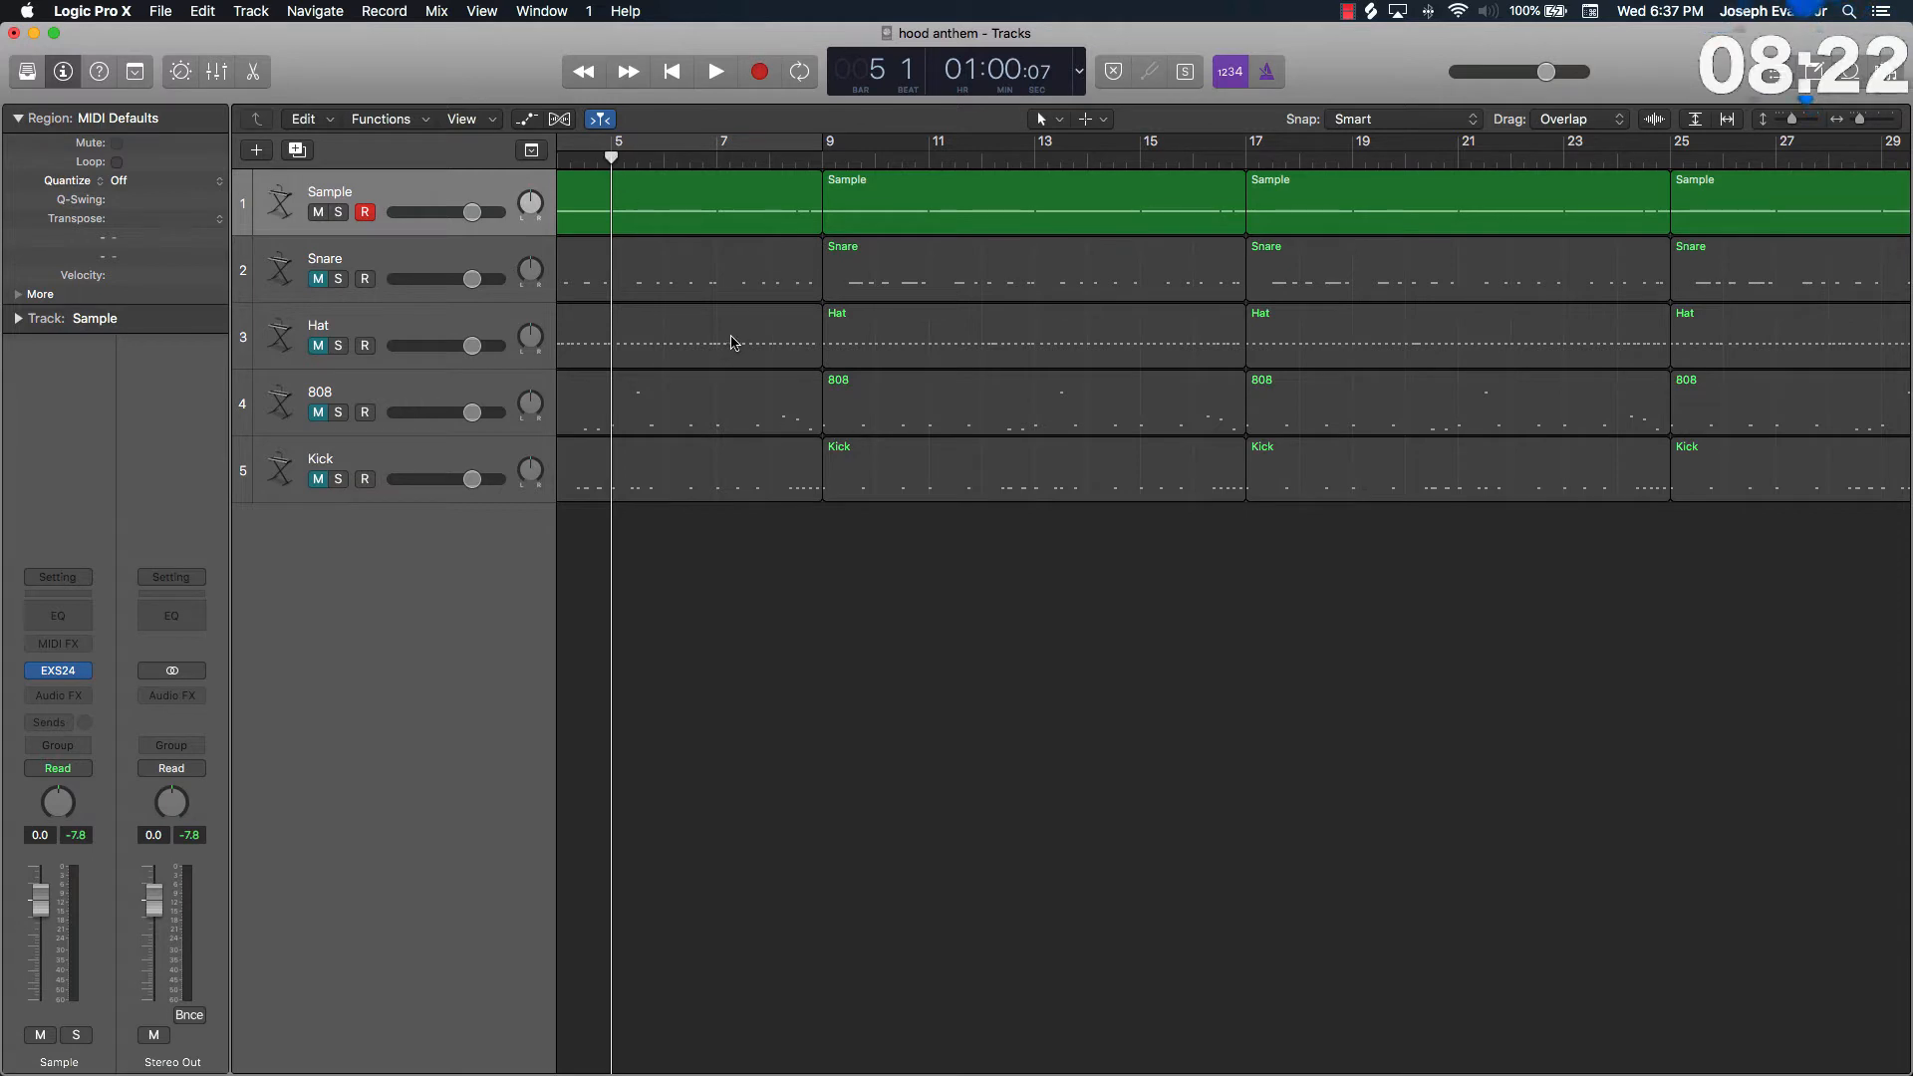
scroll(708, 339, left, 5)
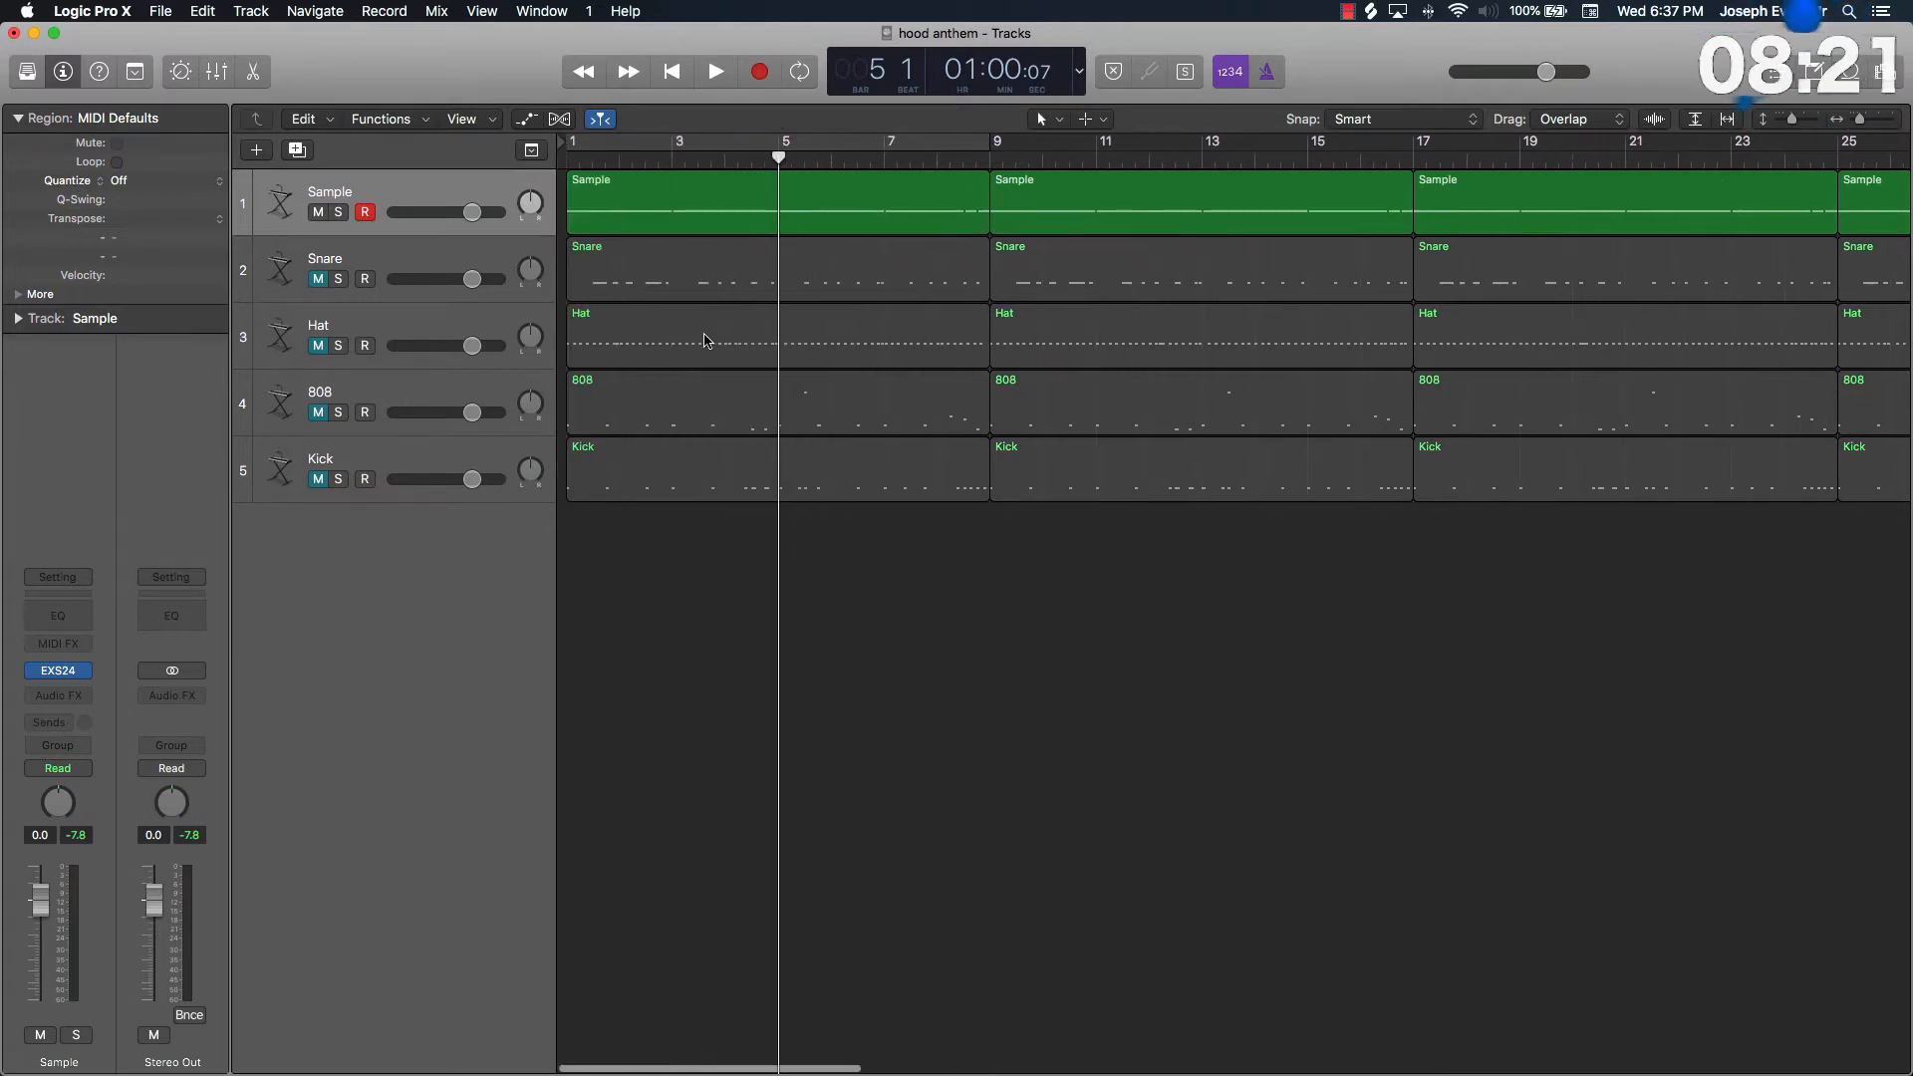
click(788, 342)
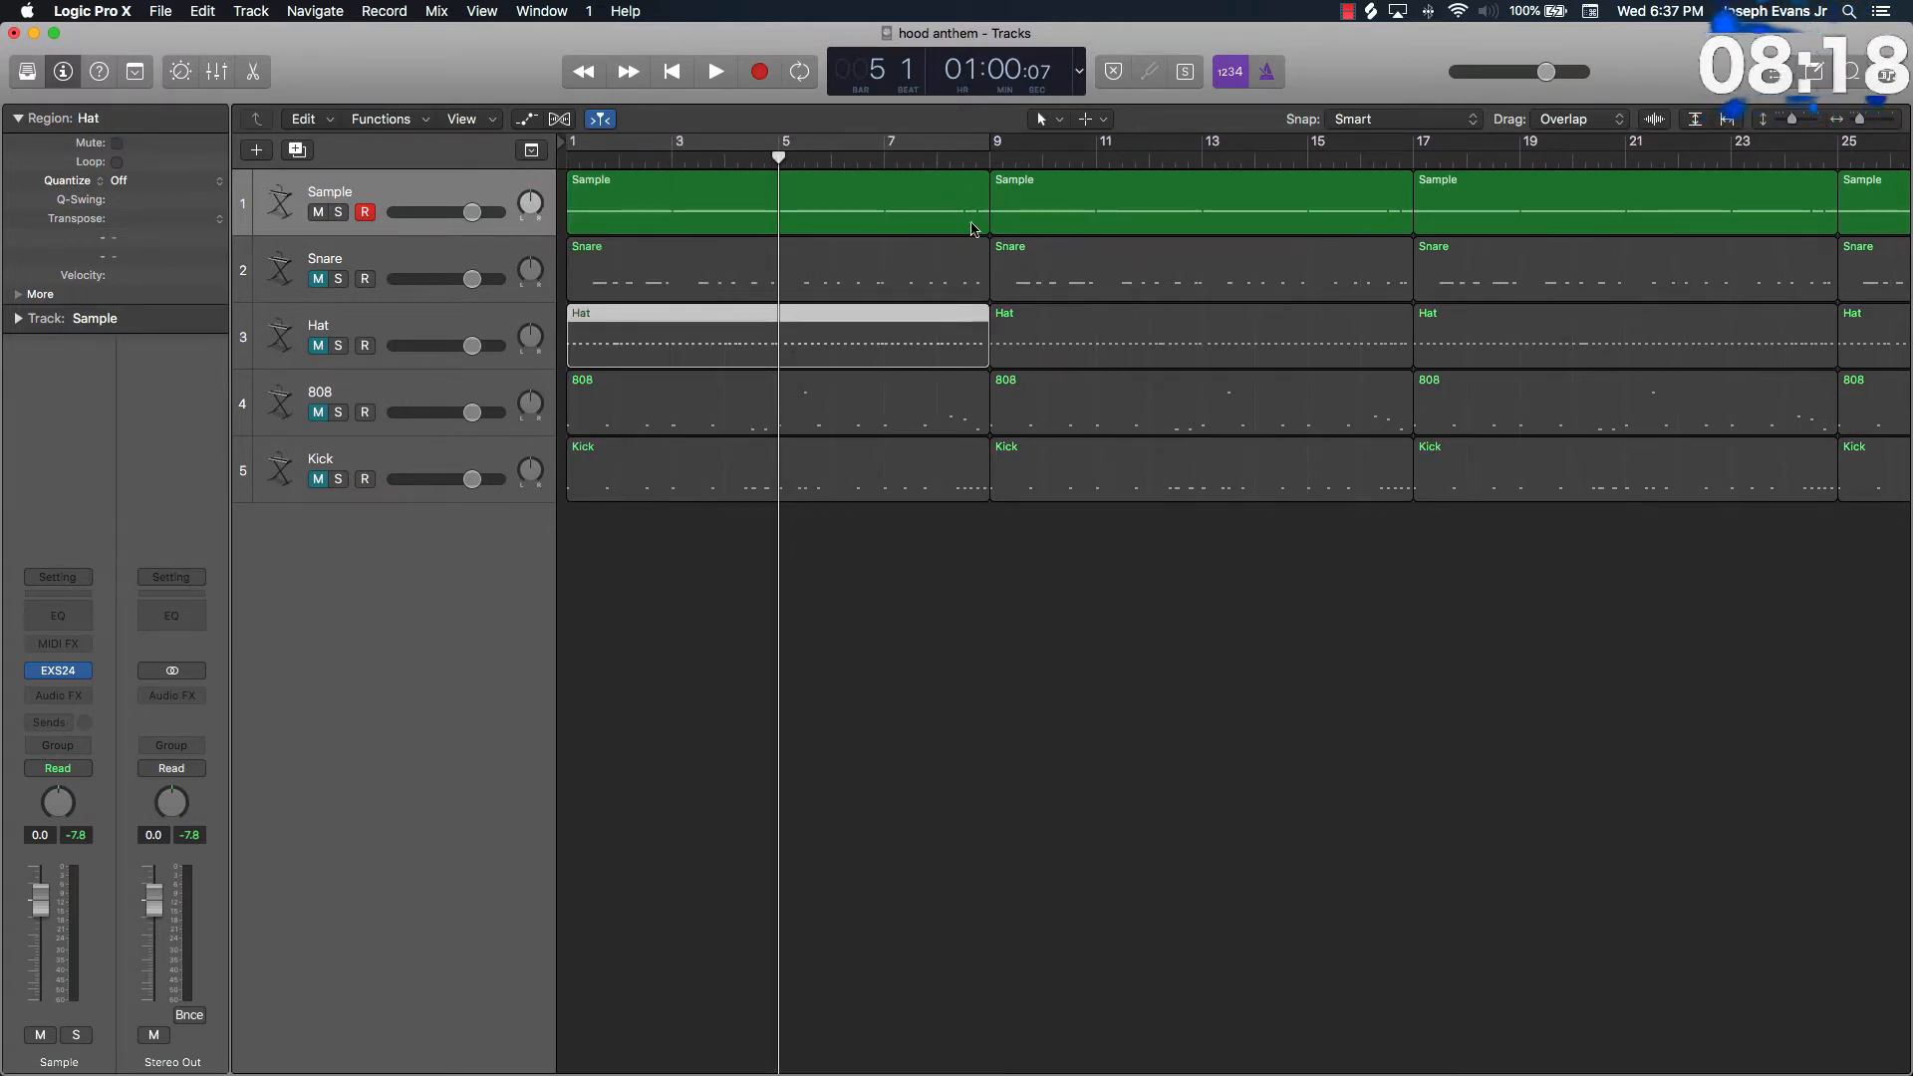
key(super+t)
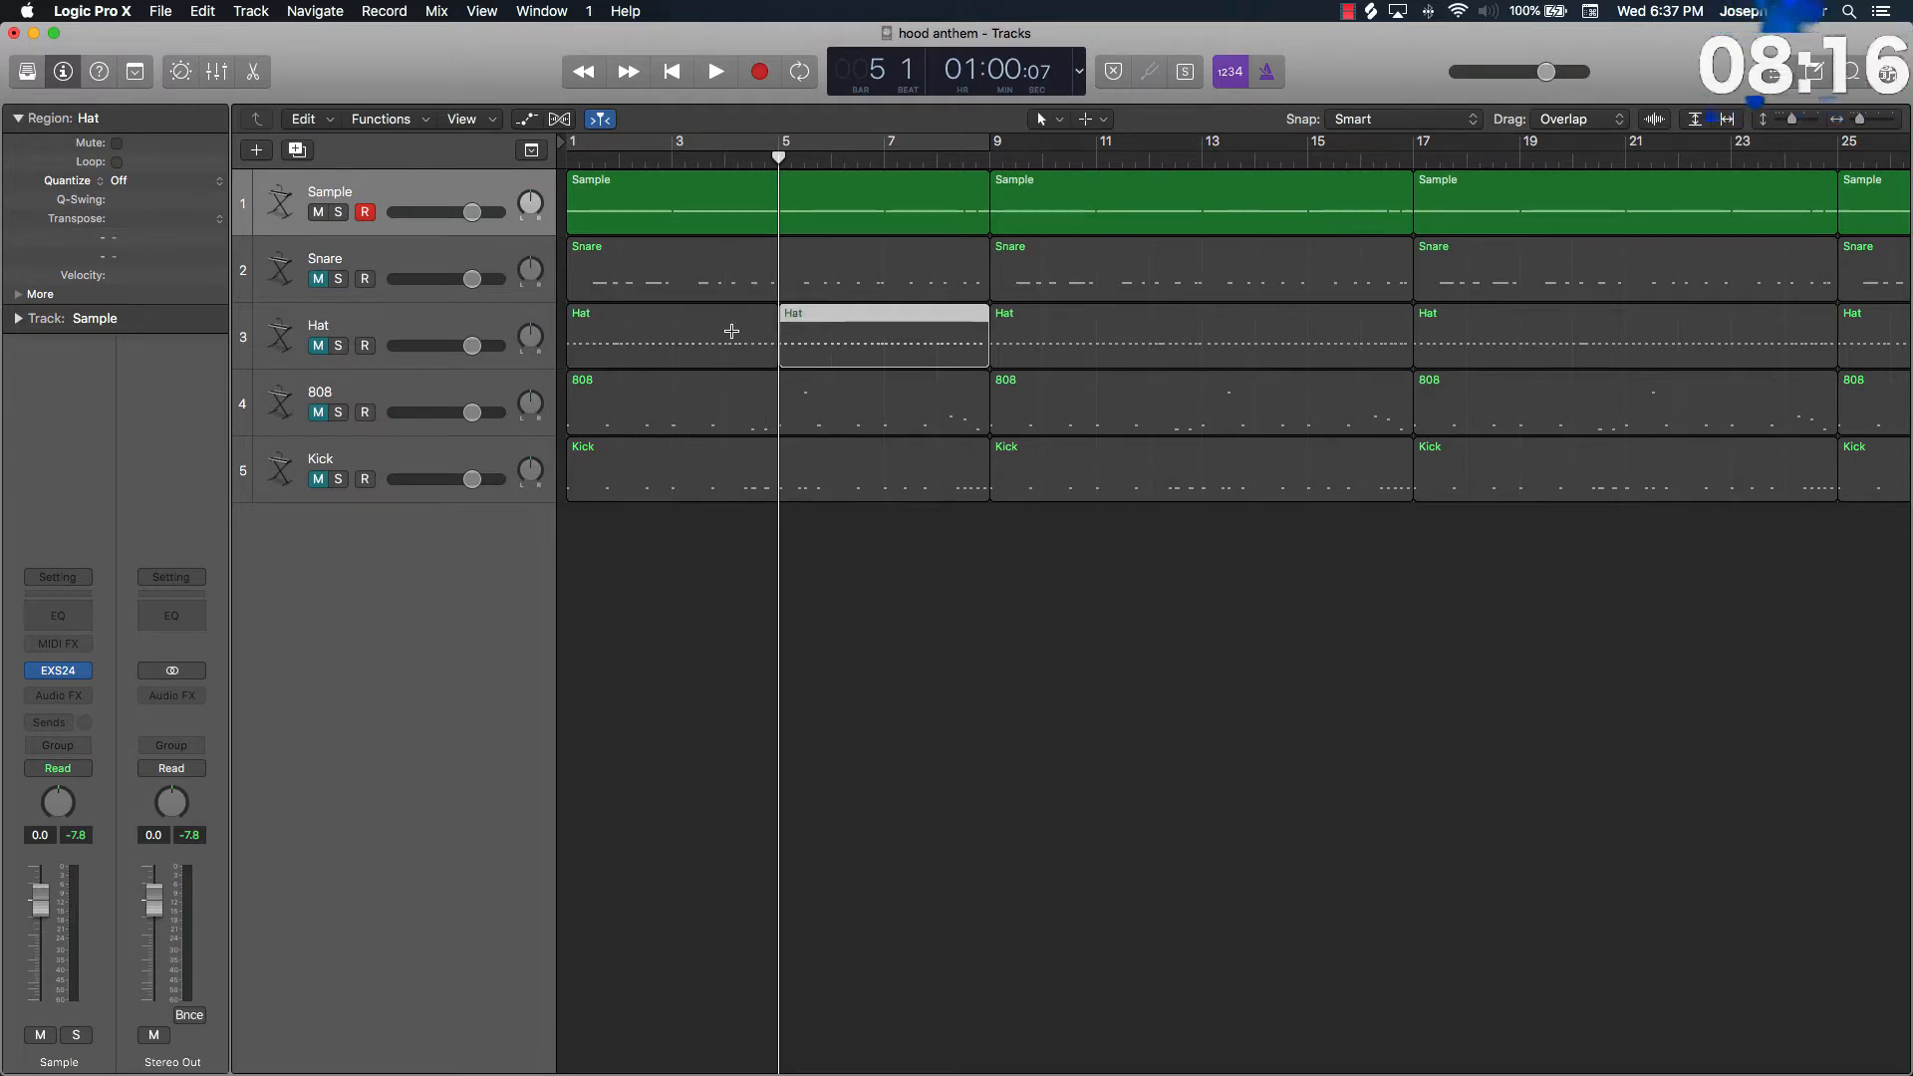
Mute the Hat region covering bars 1 to 5 and unmute the Hat track.
click(718, 342)
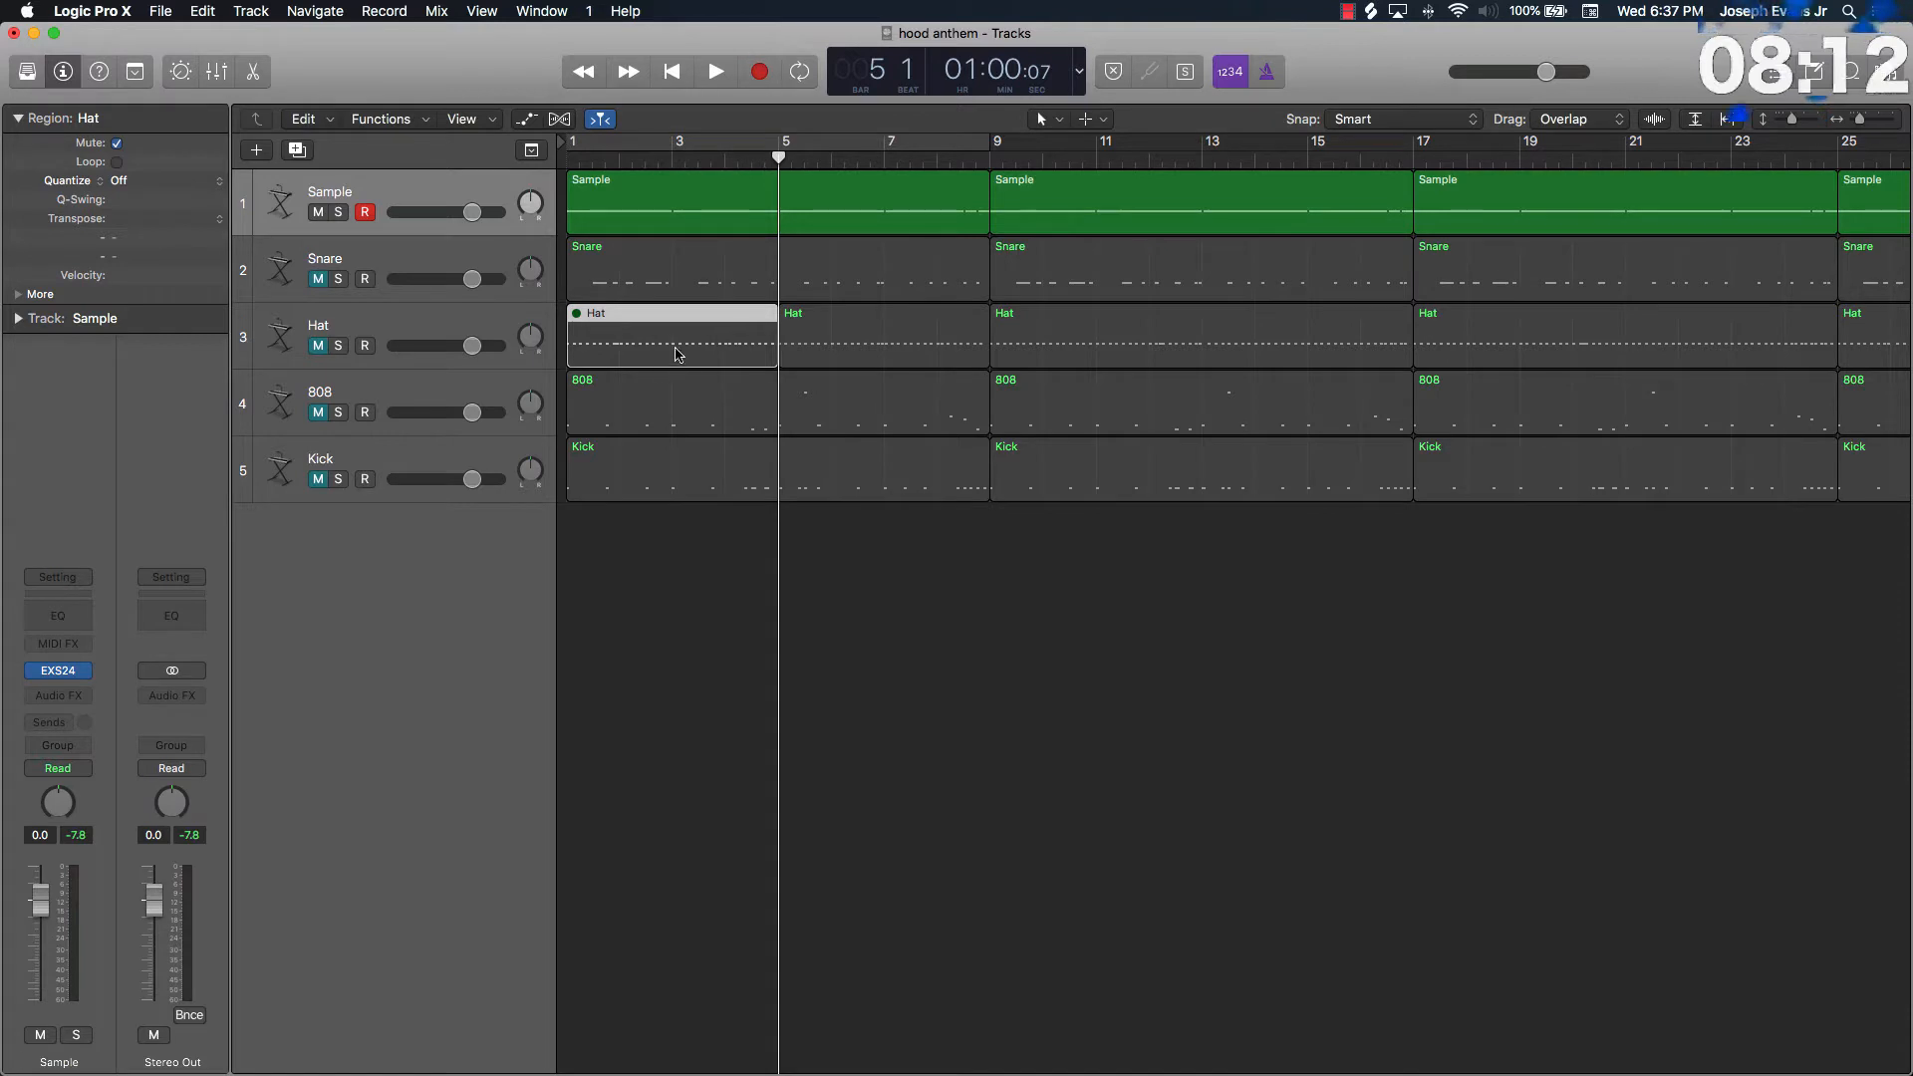
key(m)
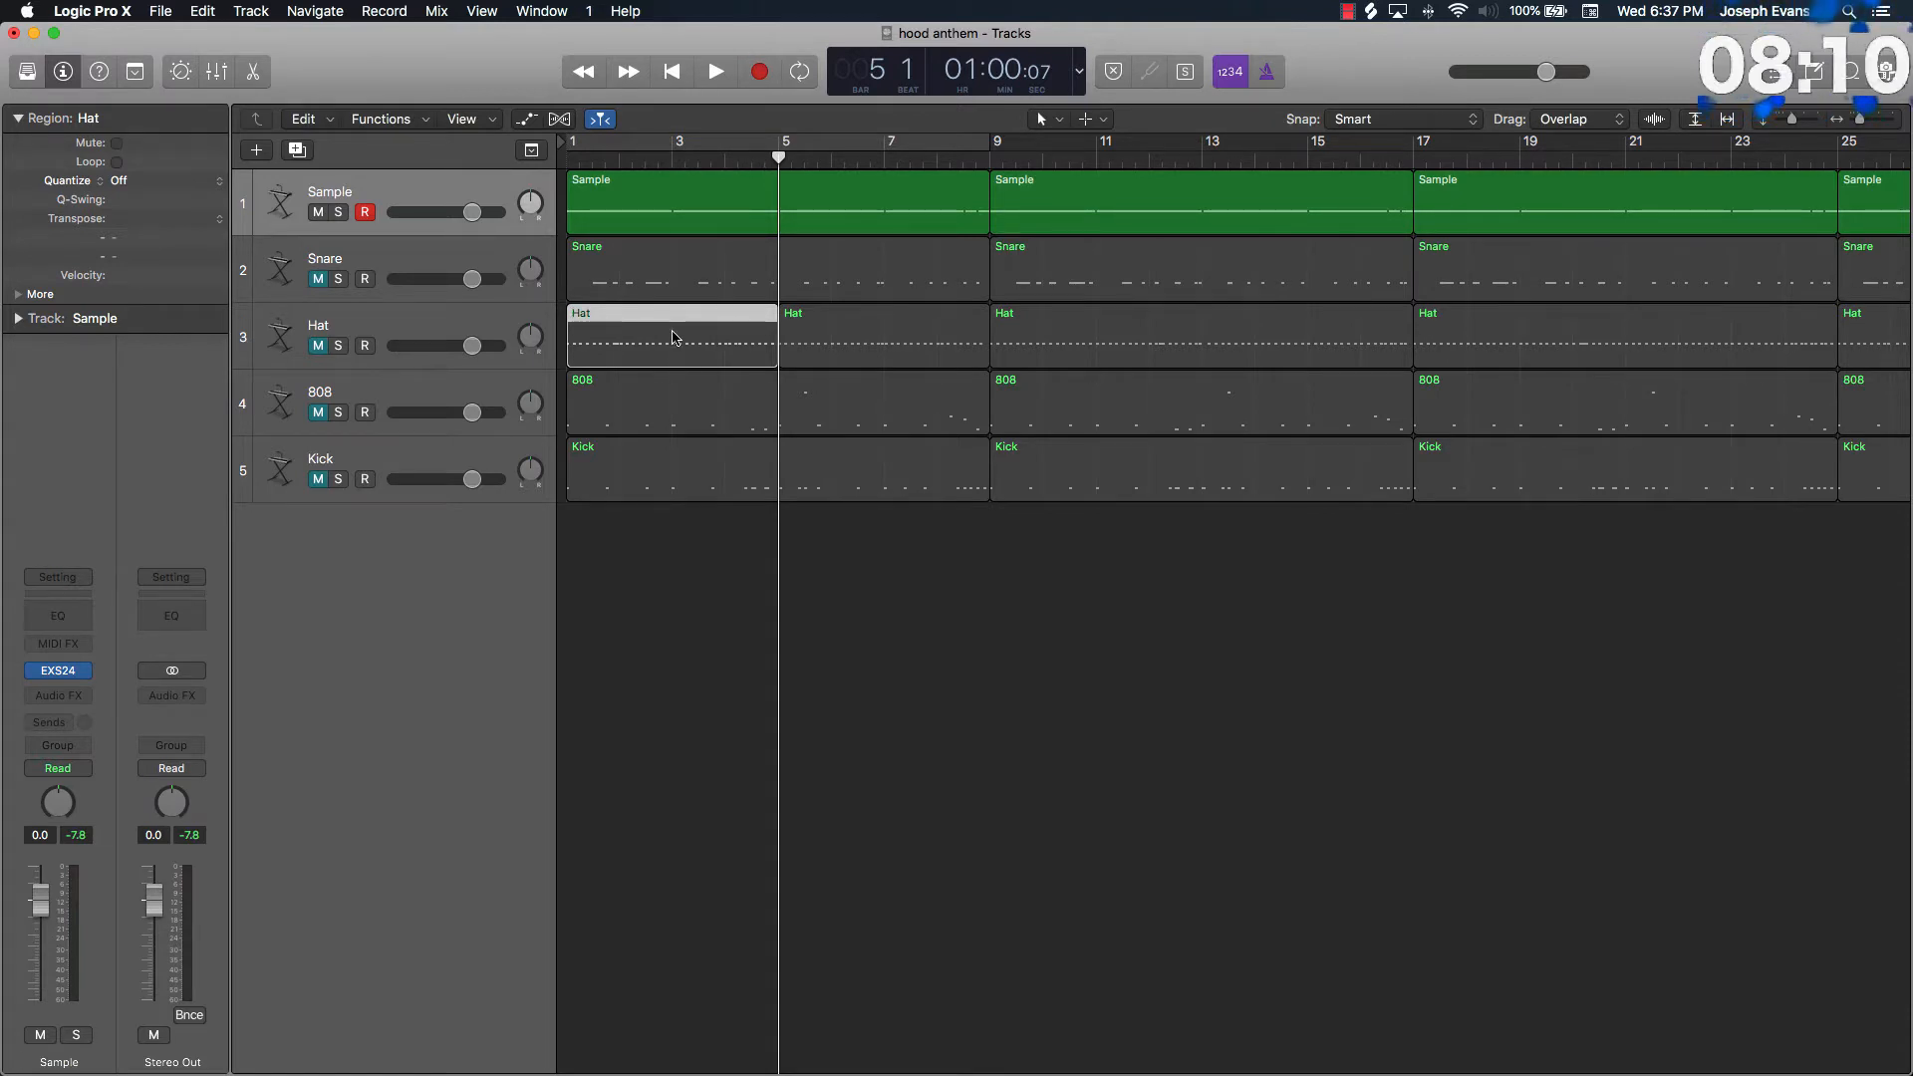
key(m)
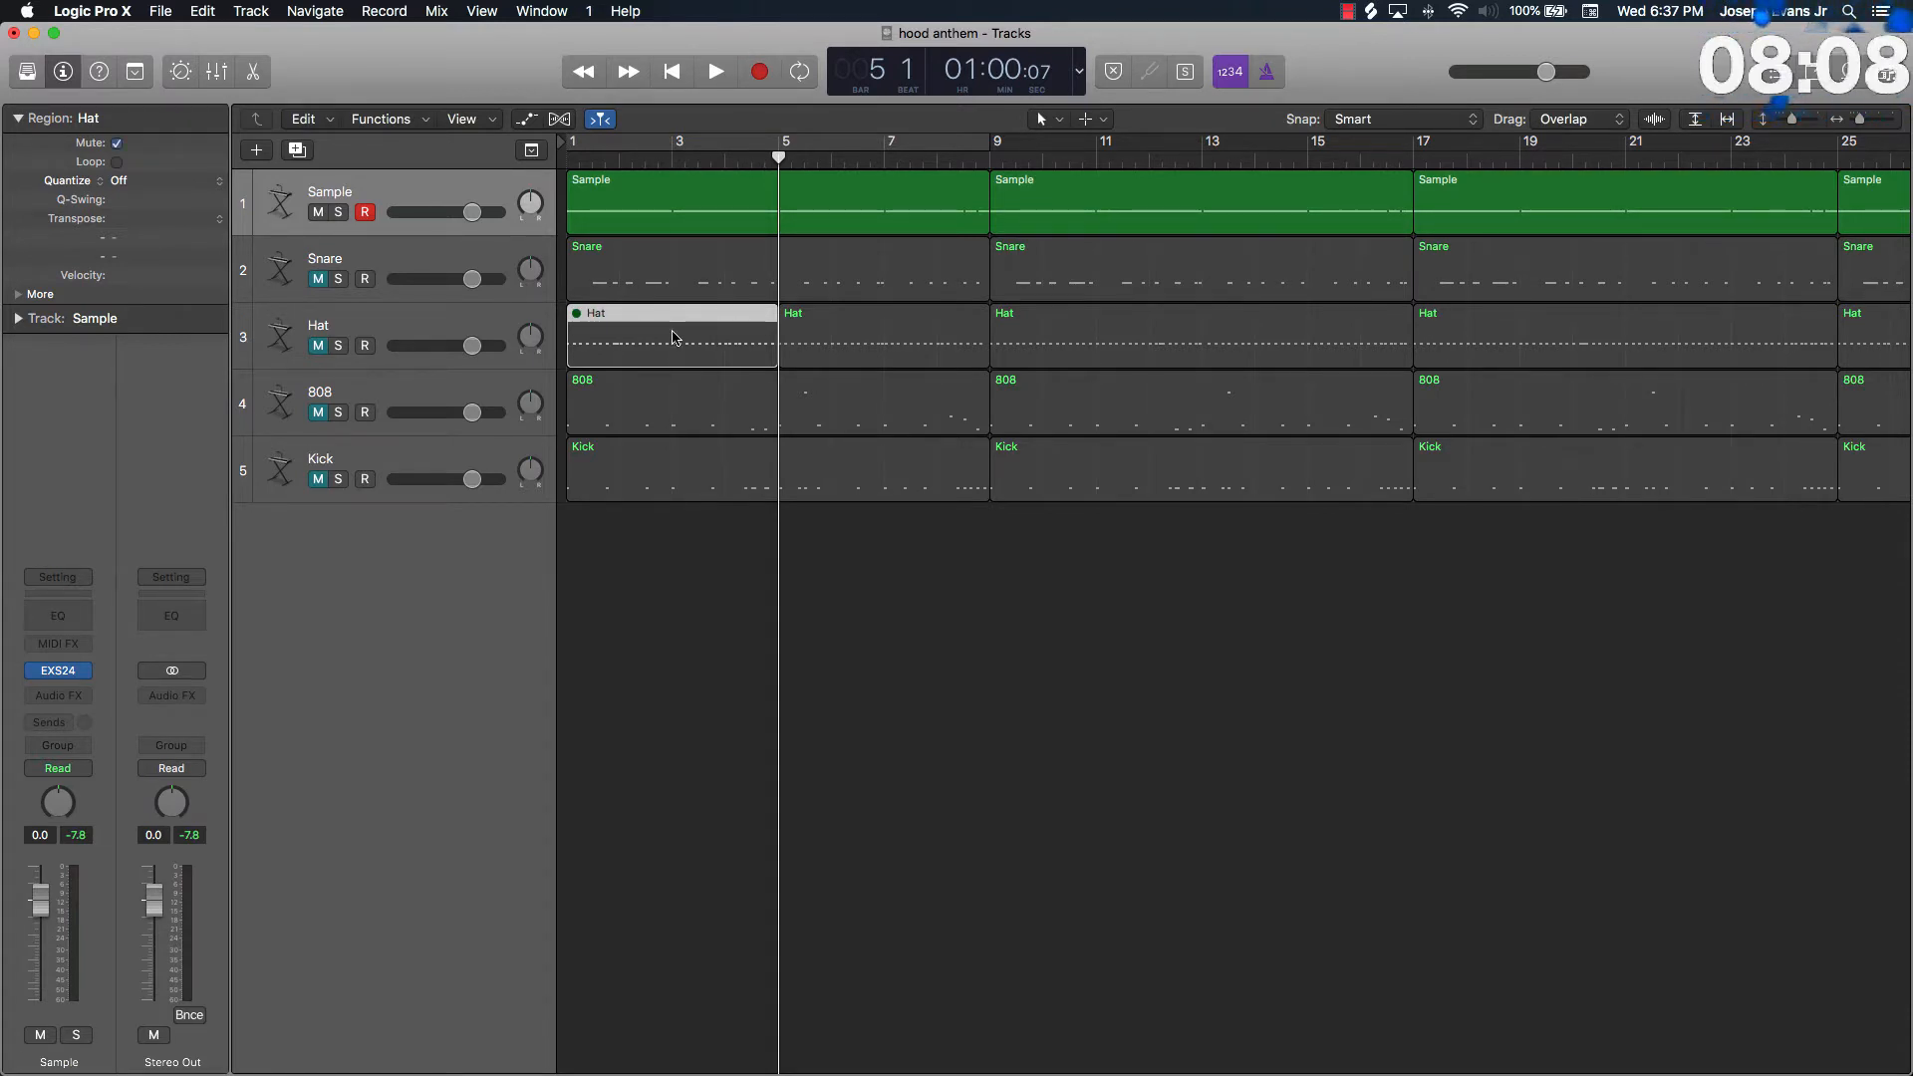
key(ctrl+m)
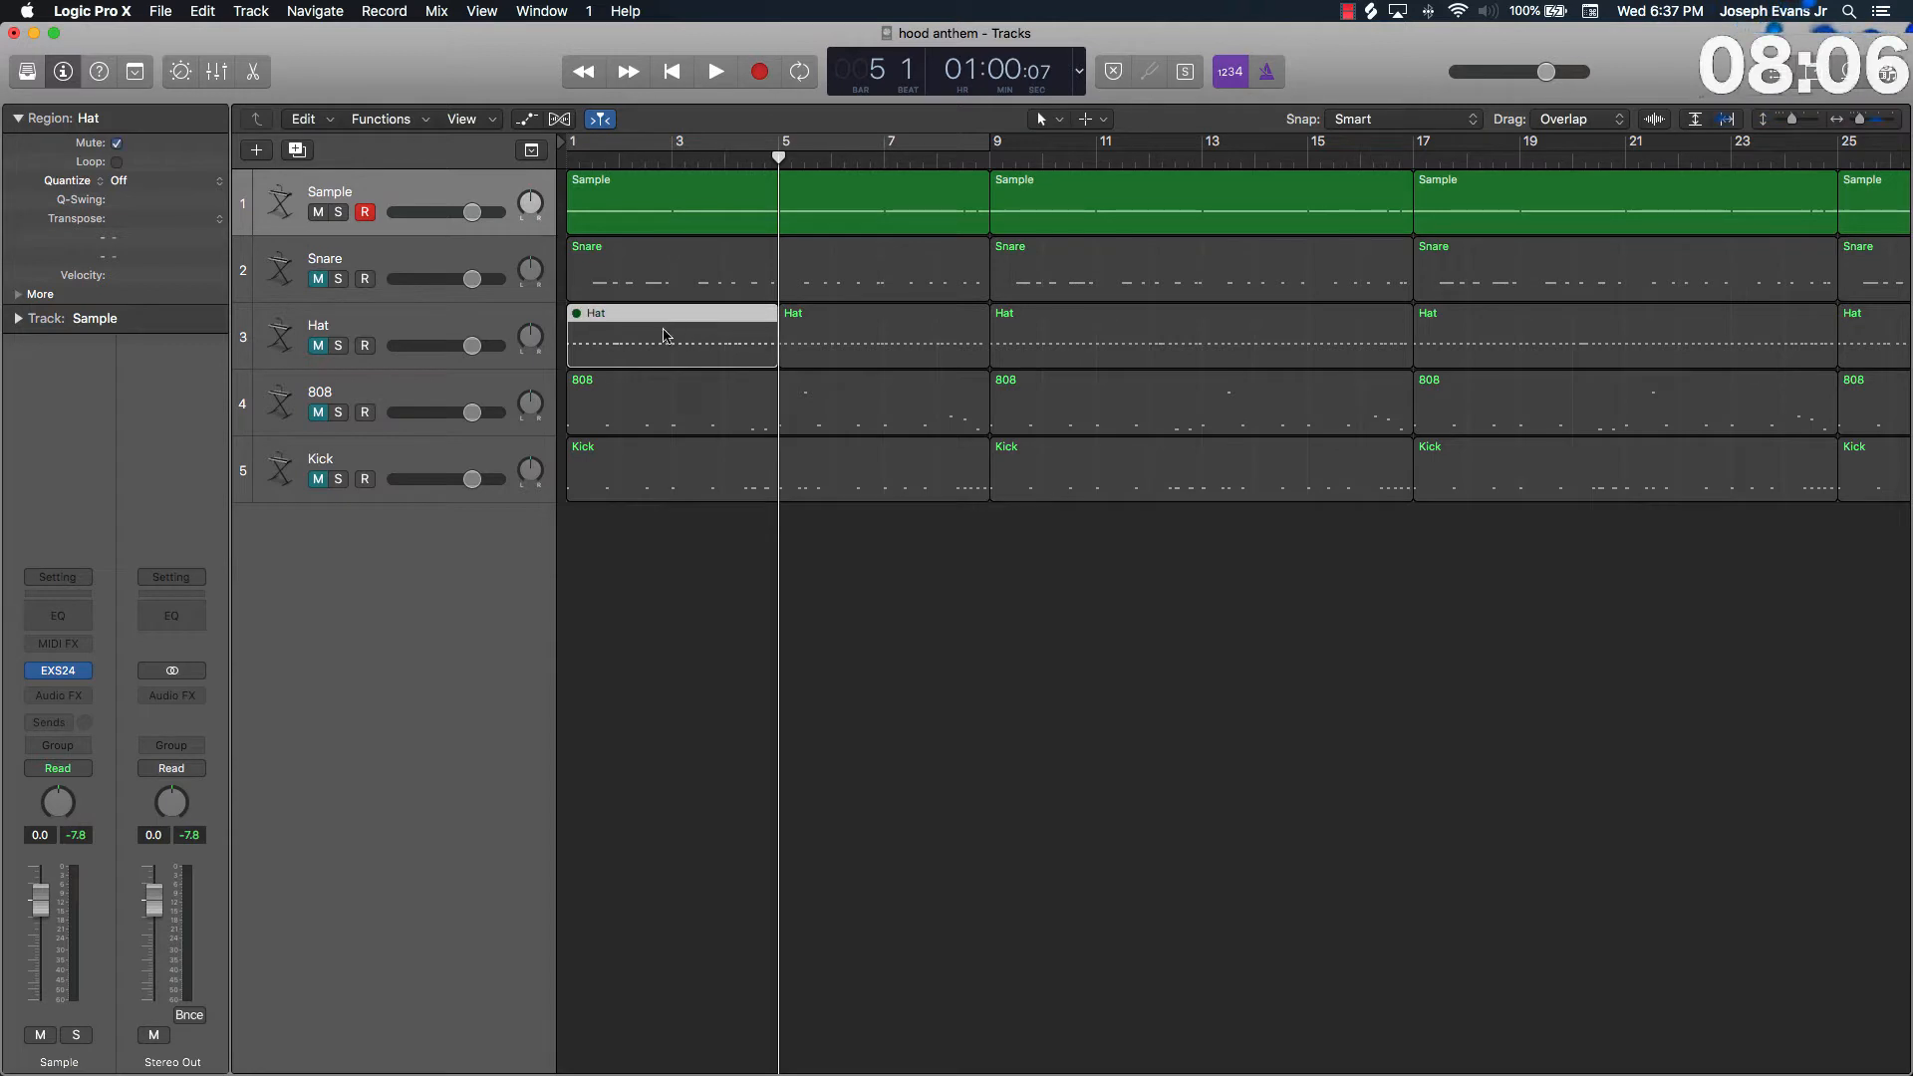
click(316, 346)
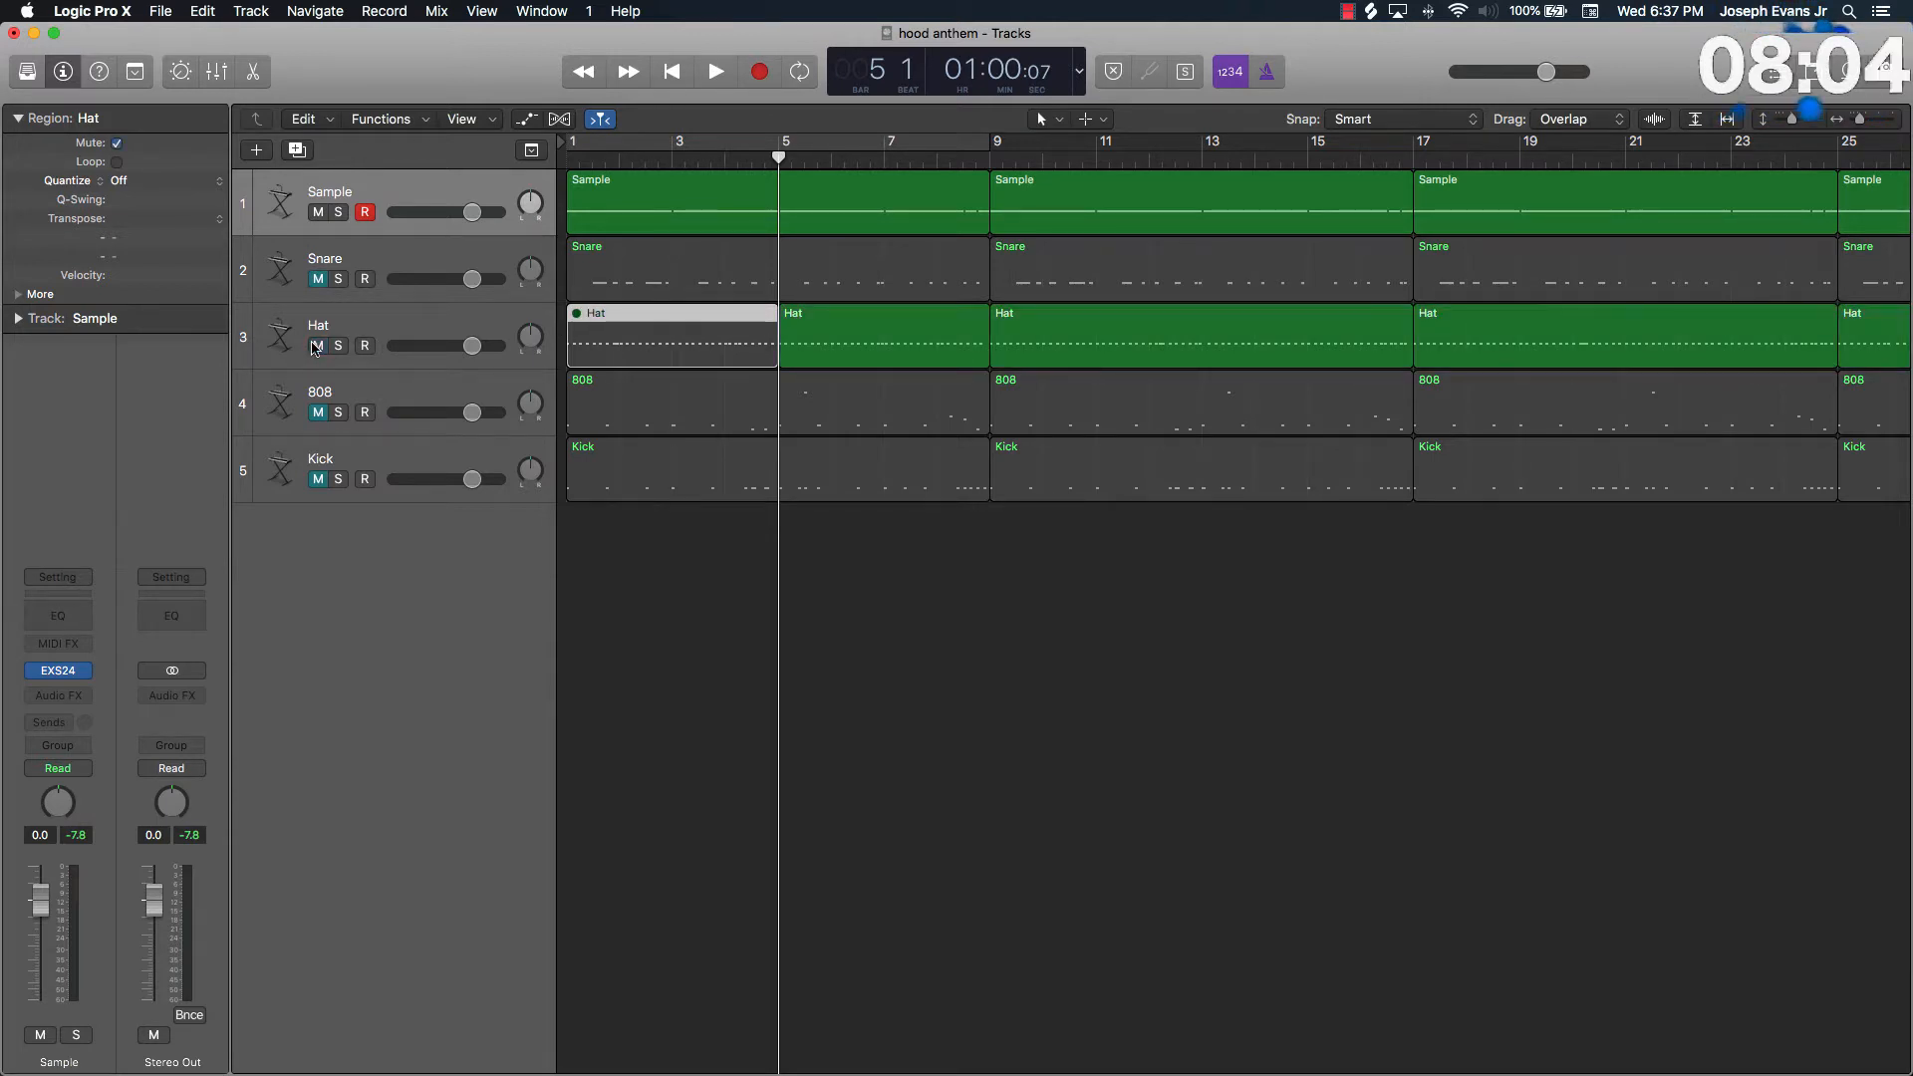
Play the arrangement from bar 1 to hear the hats enter at bar 5.
key(Return)
key(space)
click(875, 613)
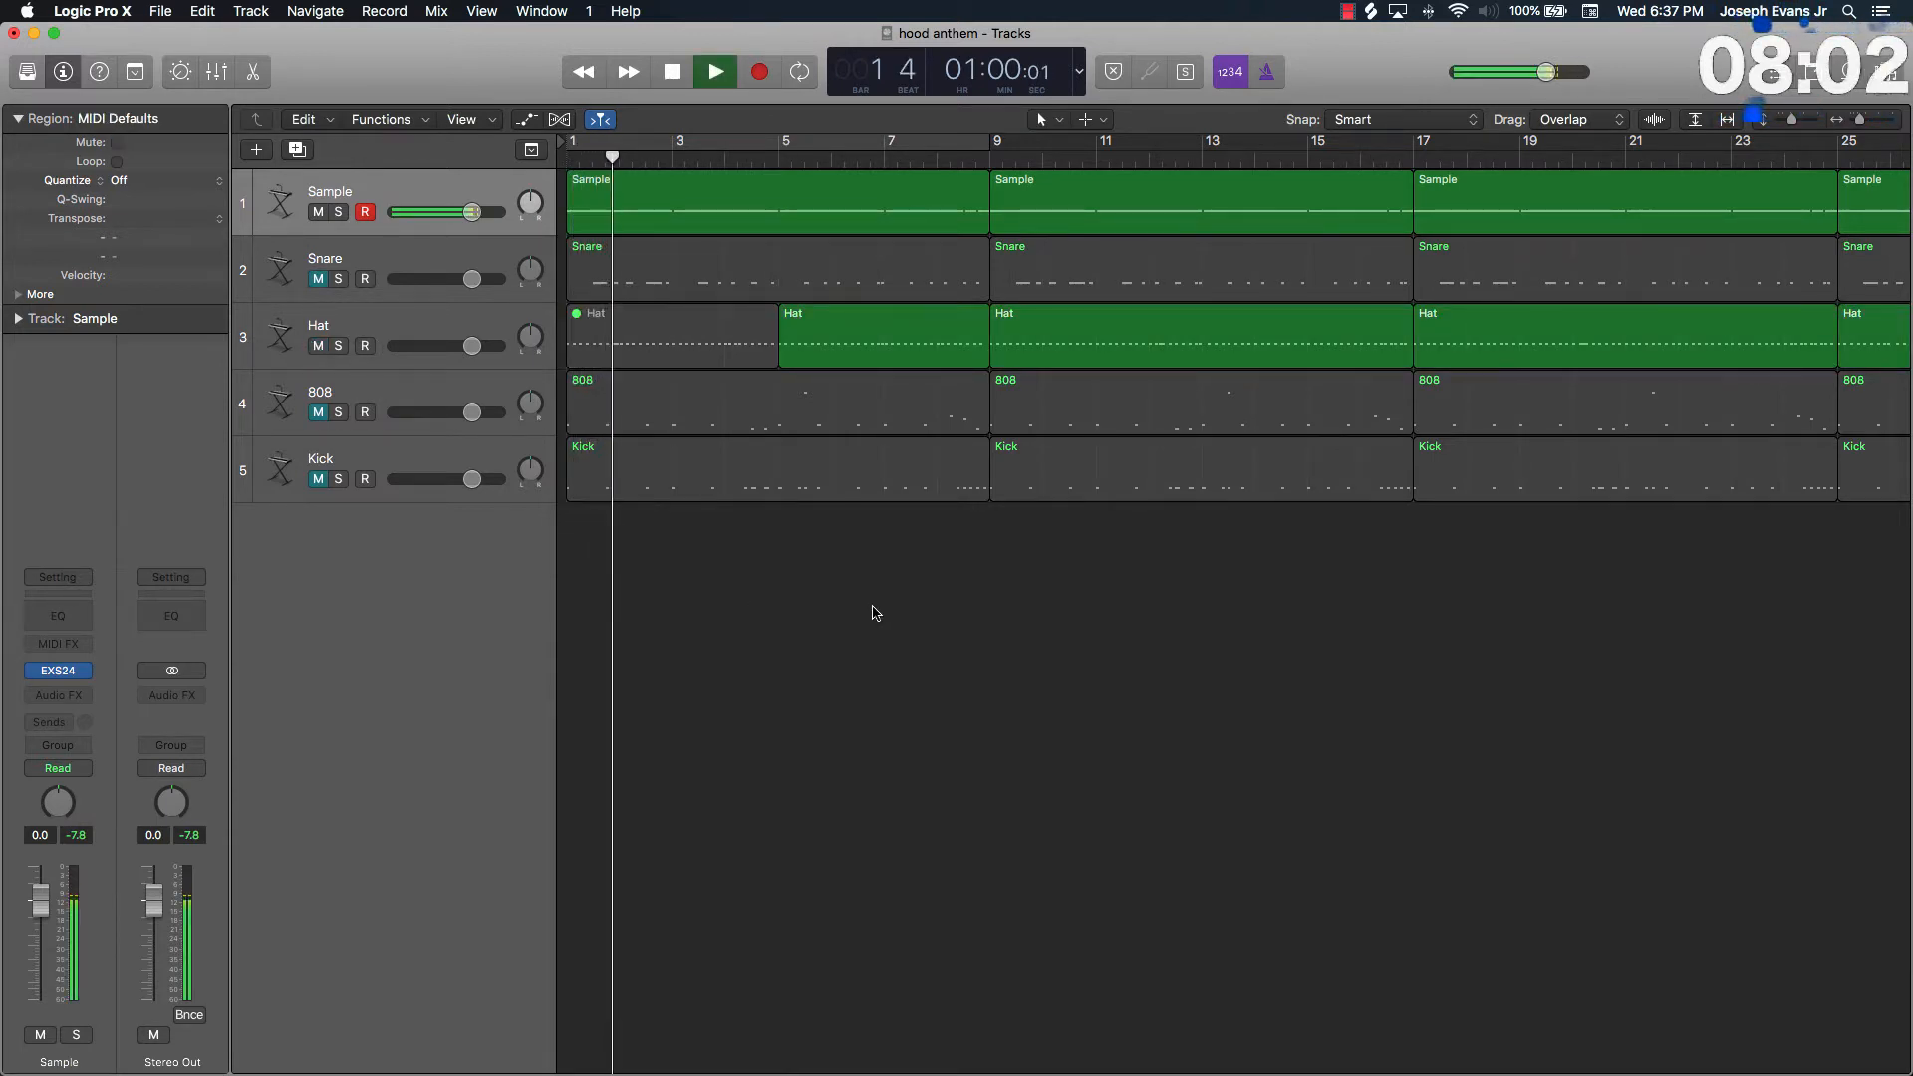
click(801, 275)
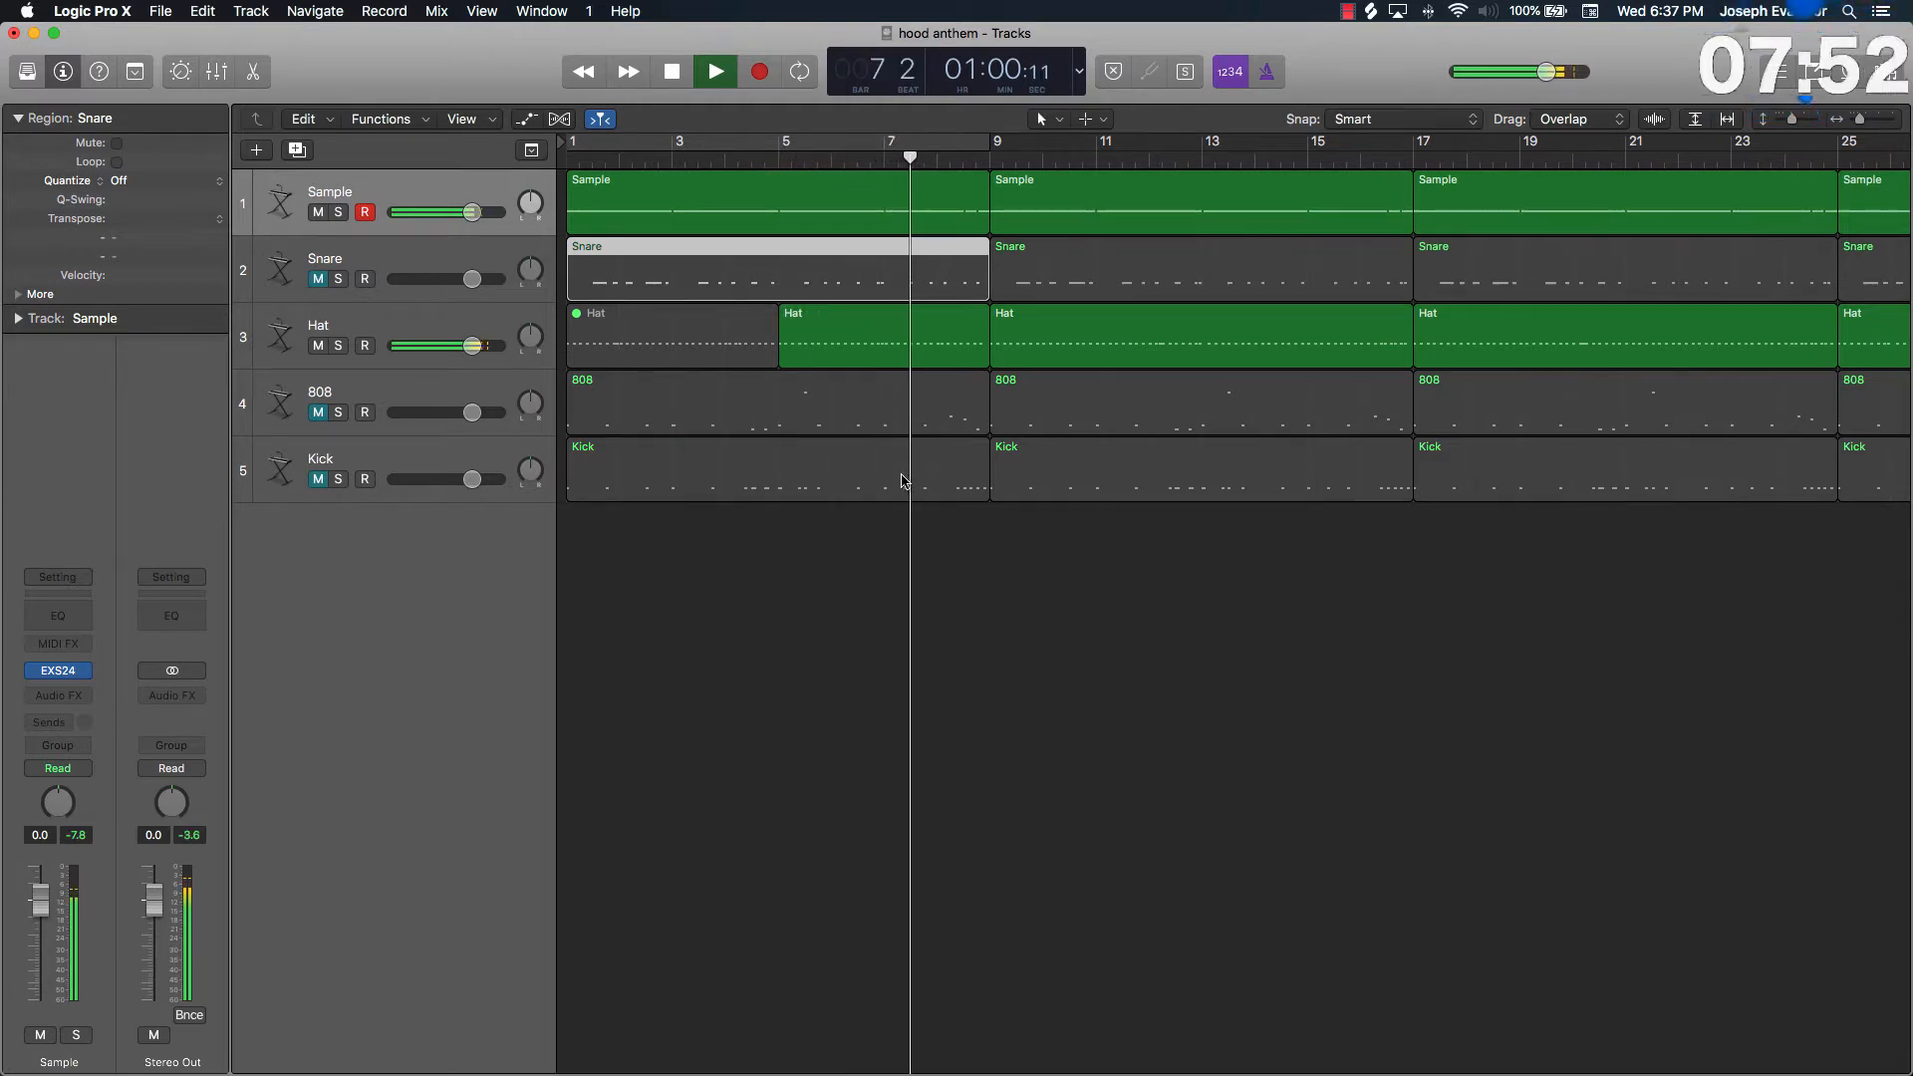
key(space)
Split the first Snare and Kick regions at bar 8.
click(987, 158)
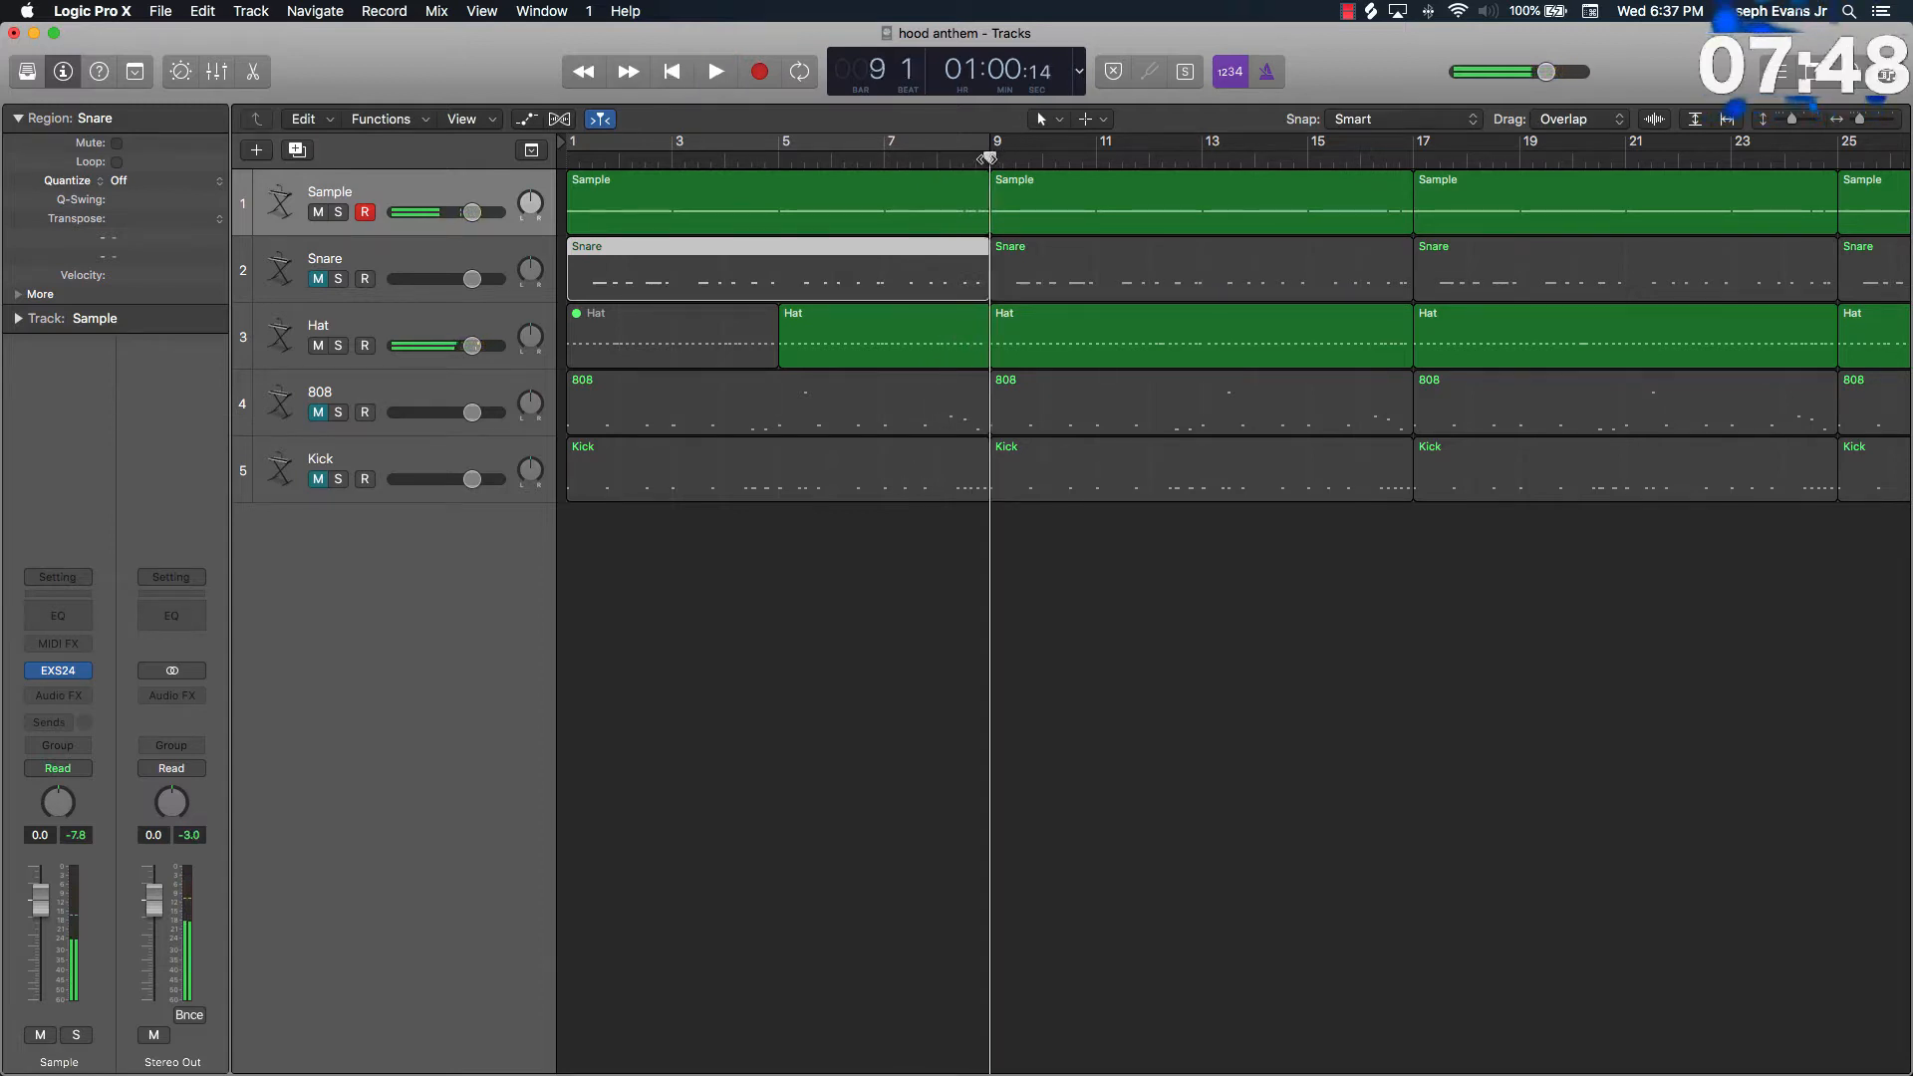
drag(987, 158, 942, 183)
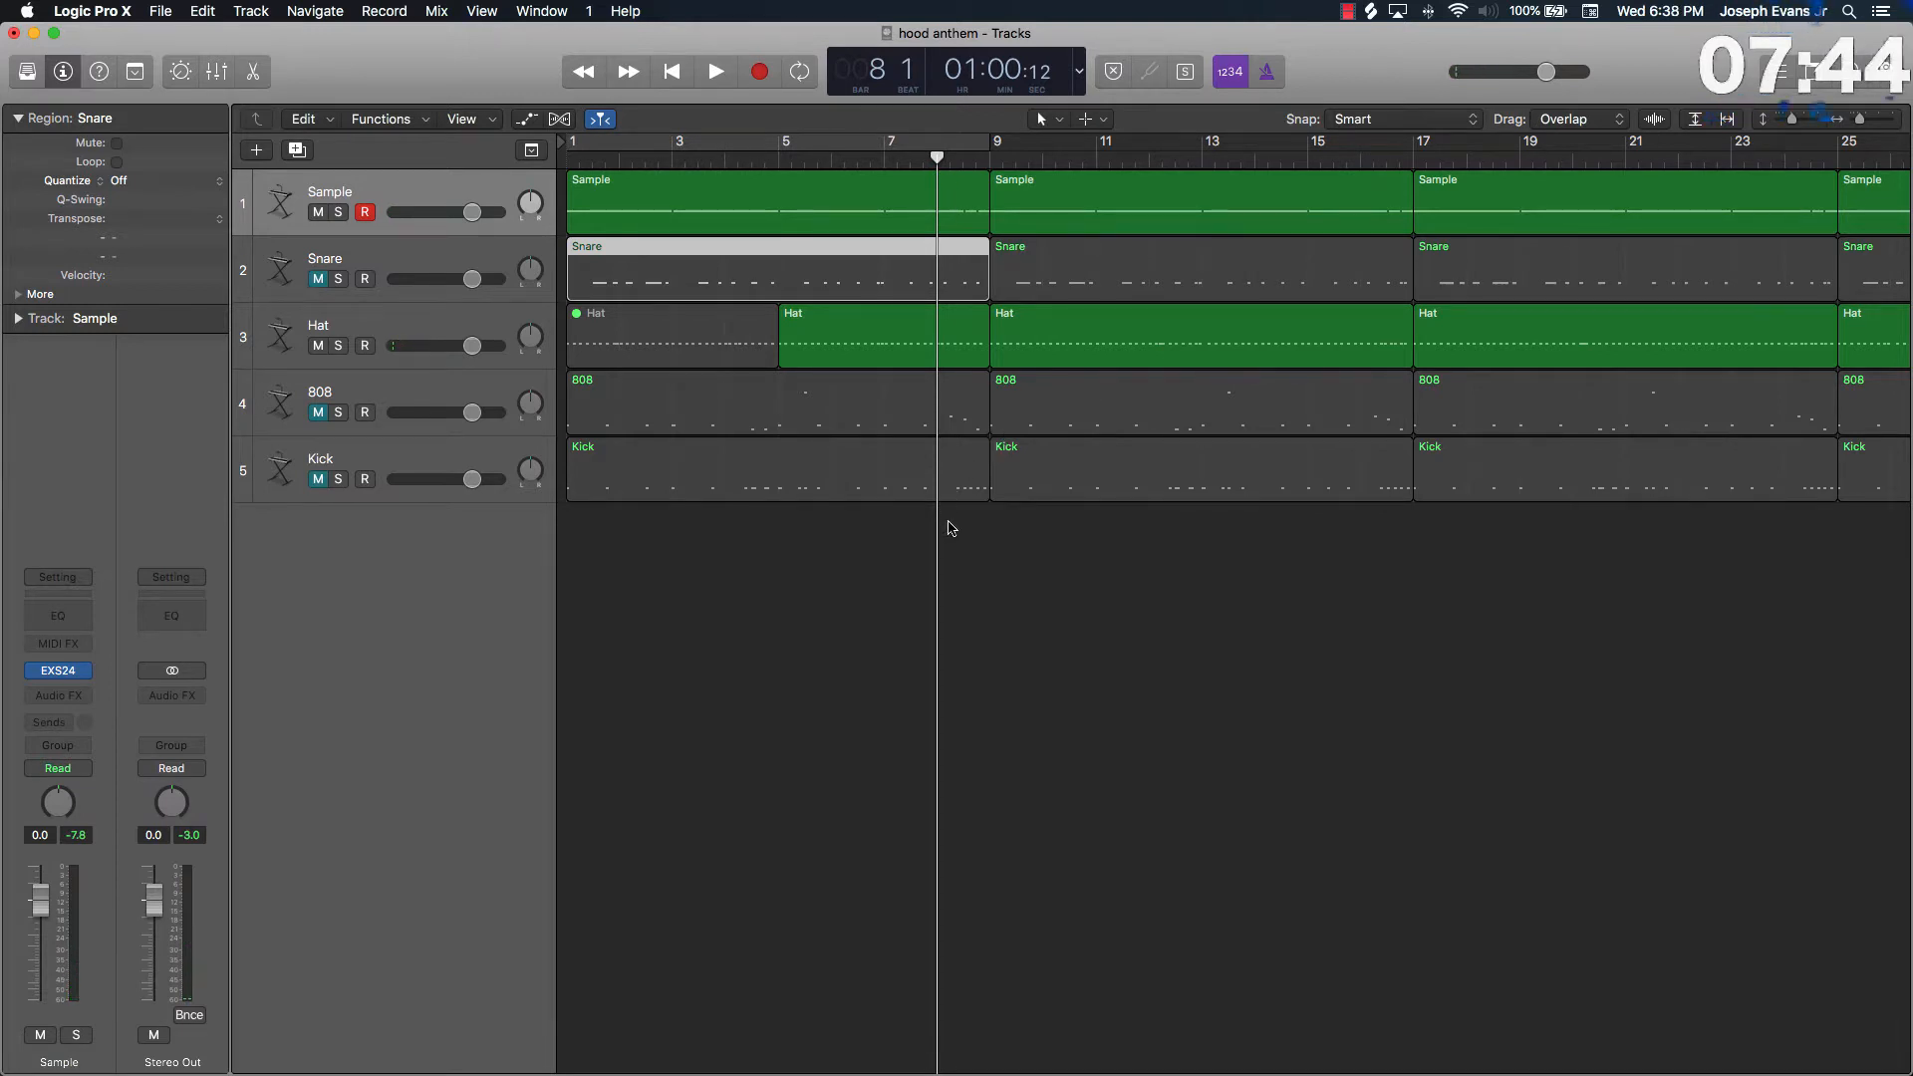
click(952, 472)
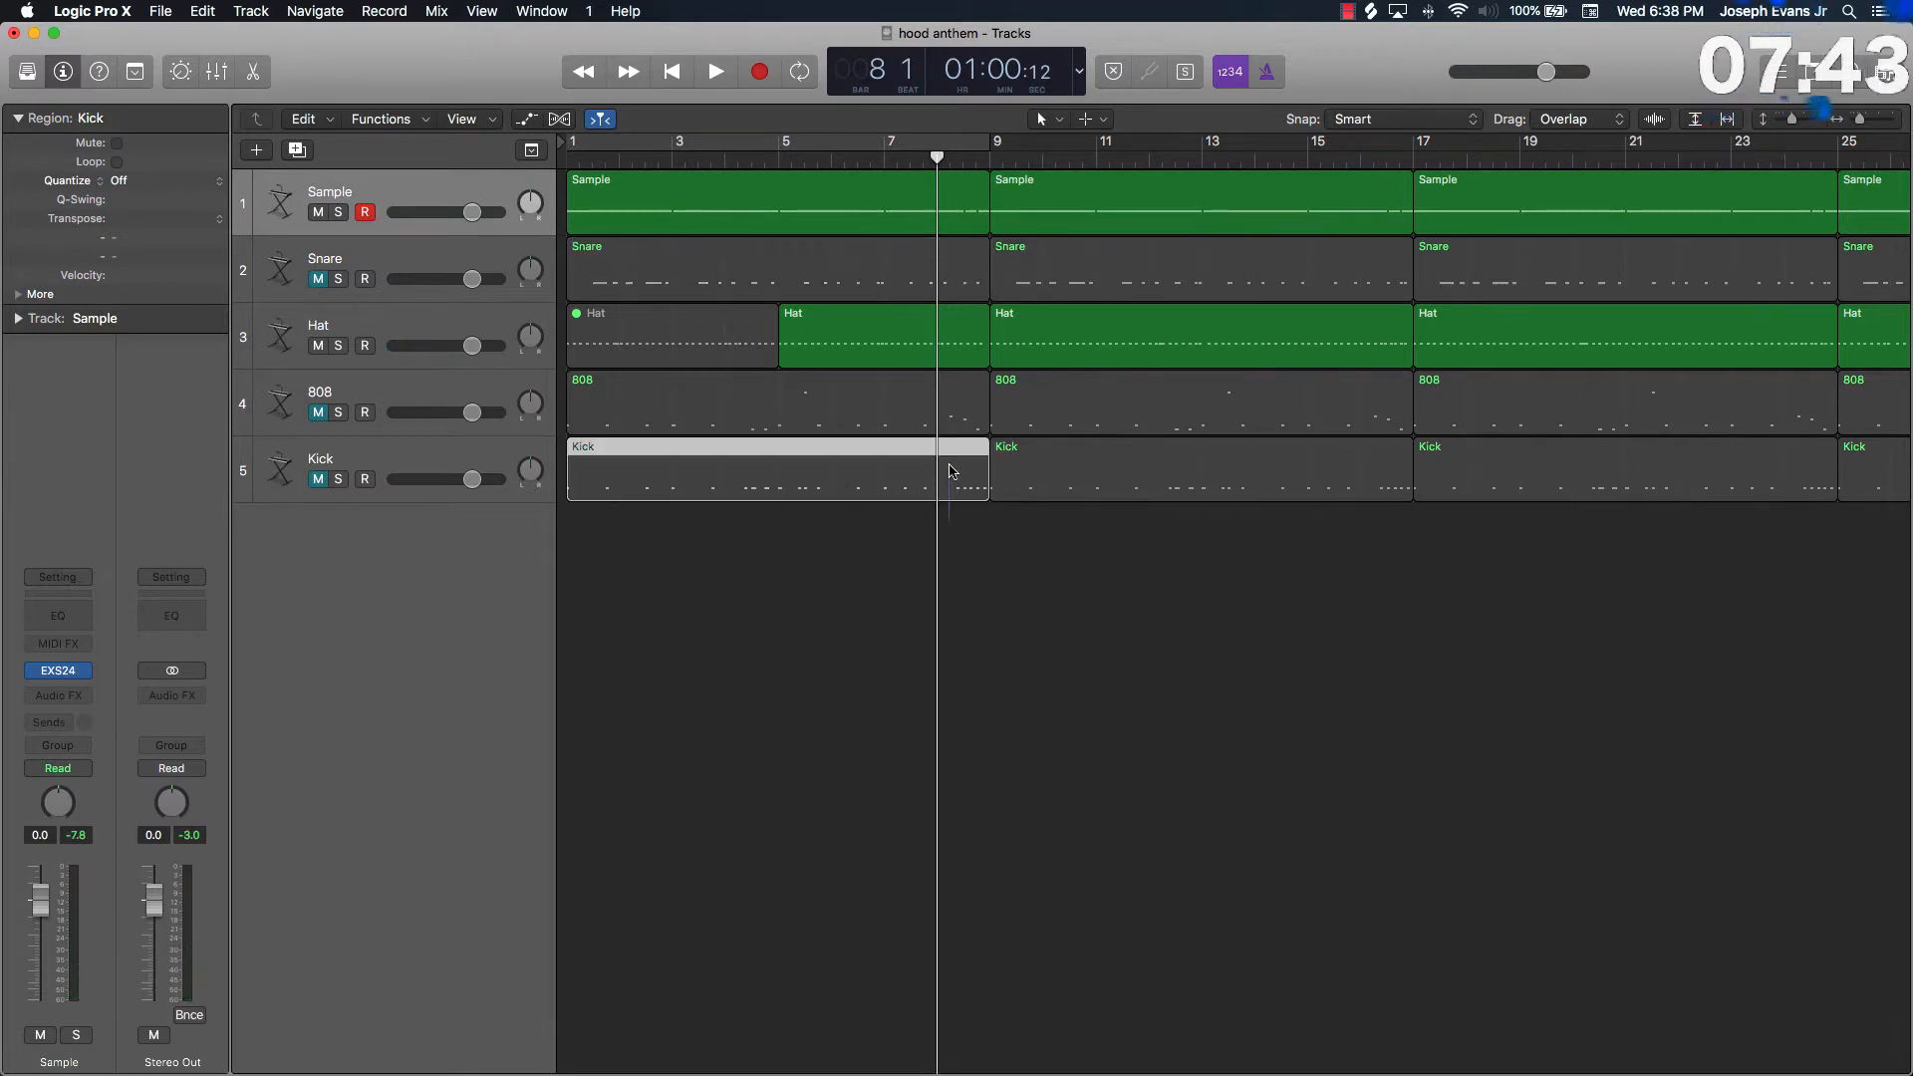
shift+click(942, 275)
key(super+t)
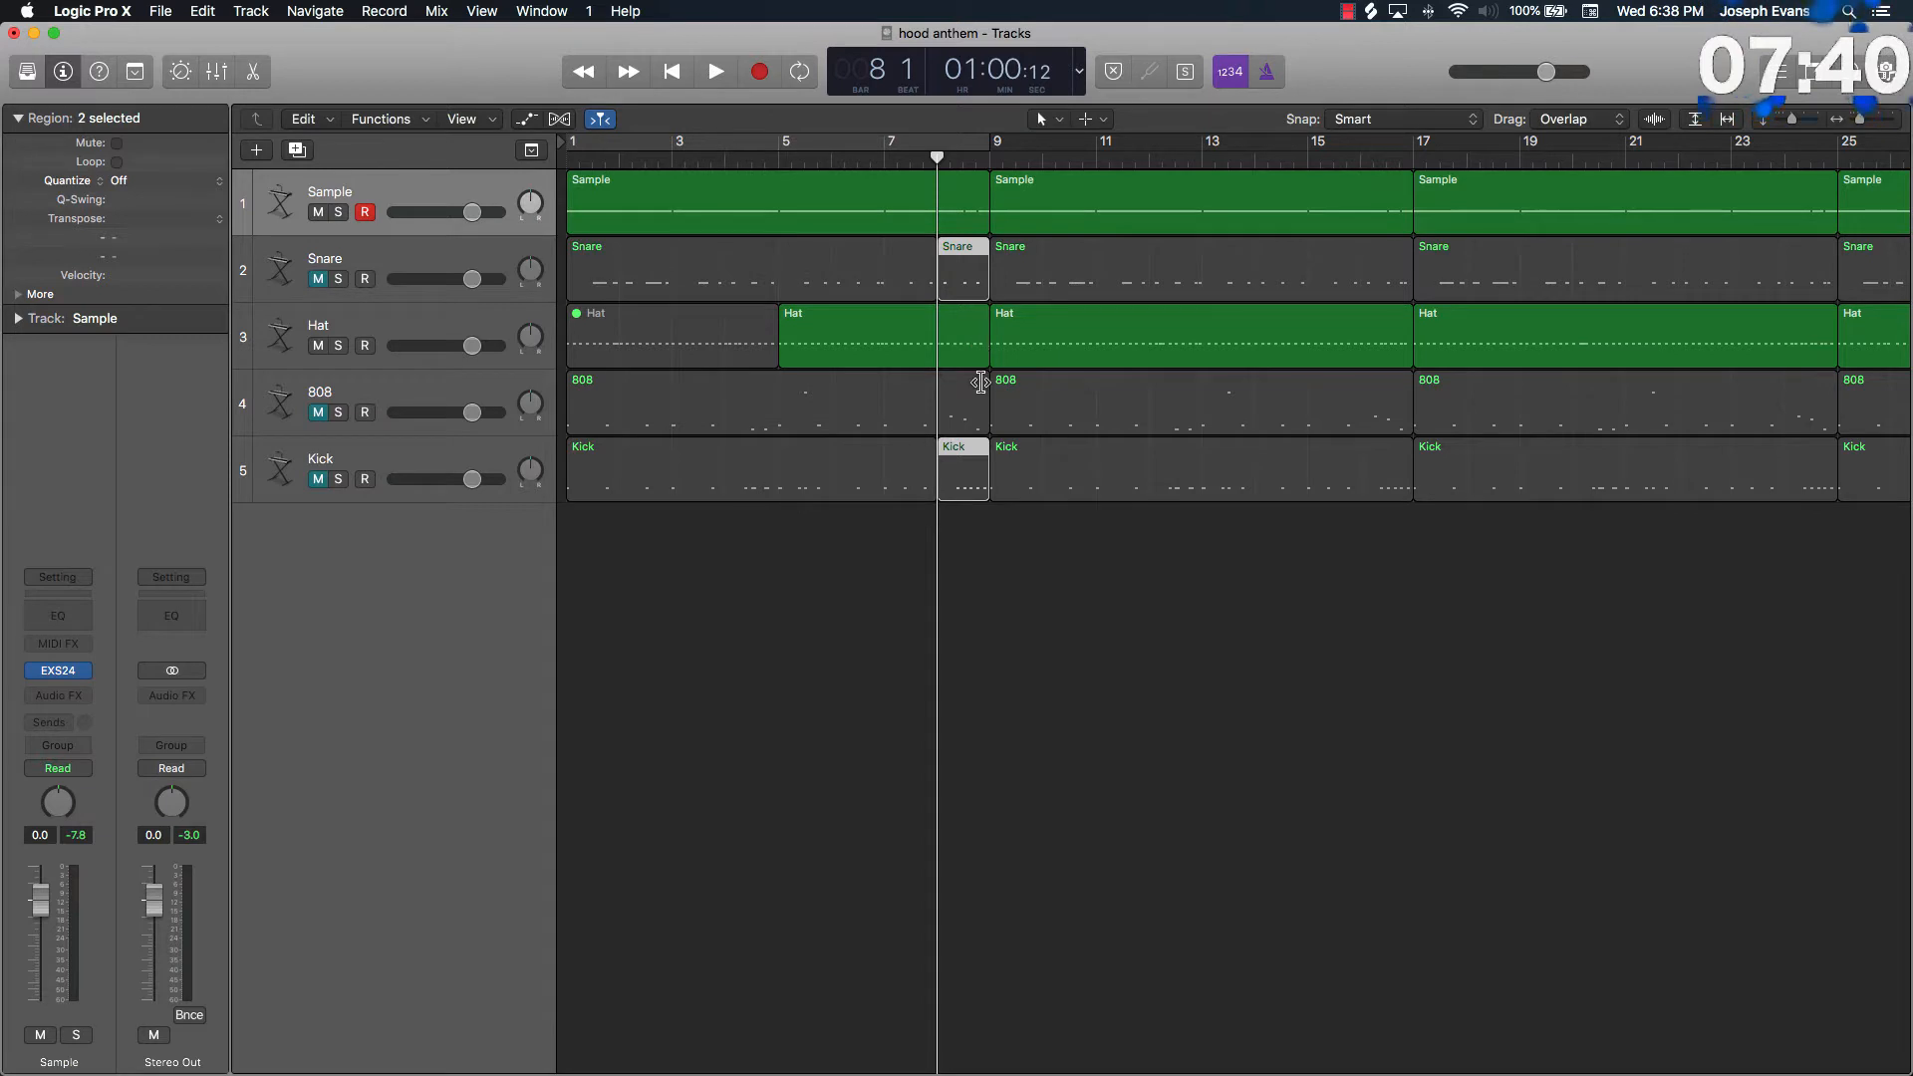
Mute the Snare and Kick regions covering bars 1 to 8.
click(743, 493)
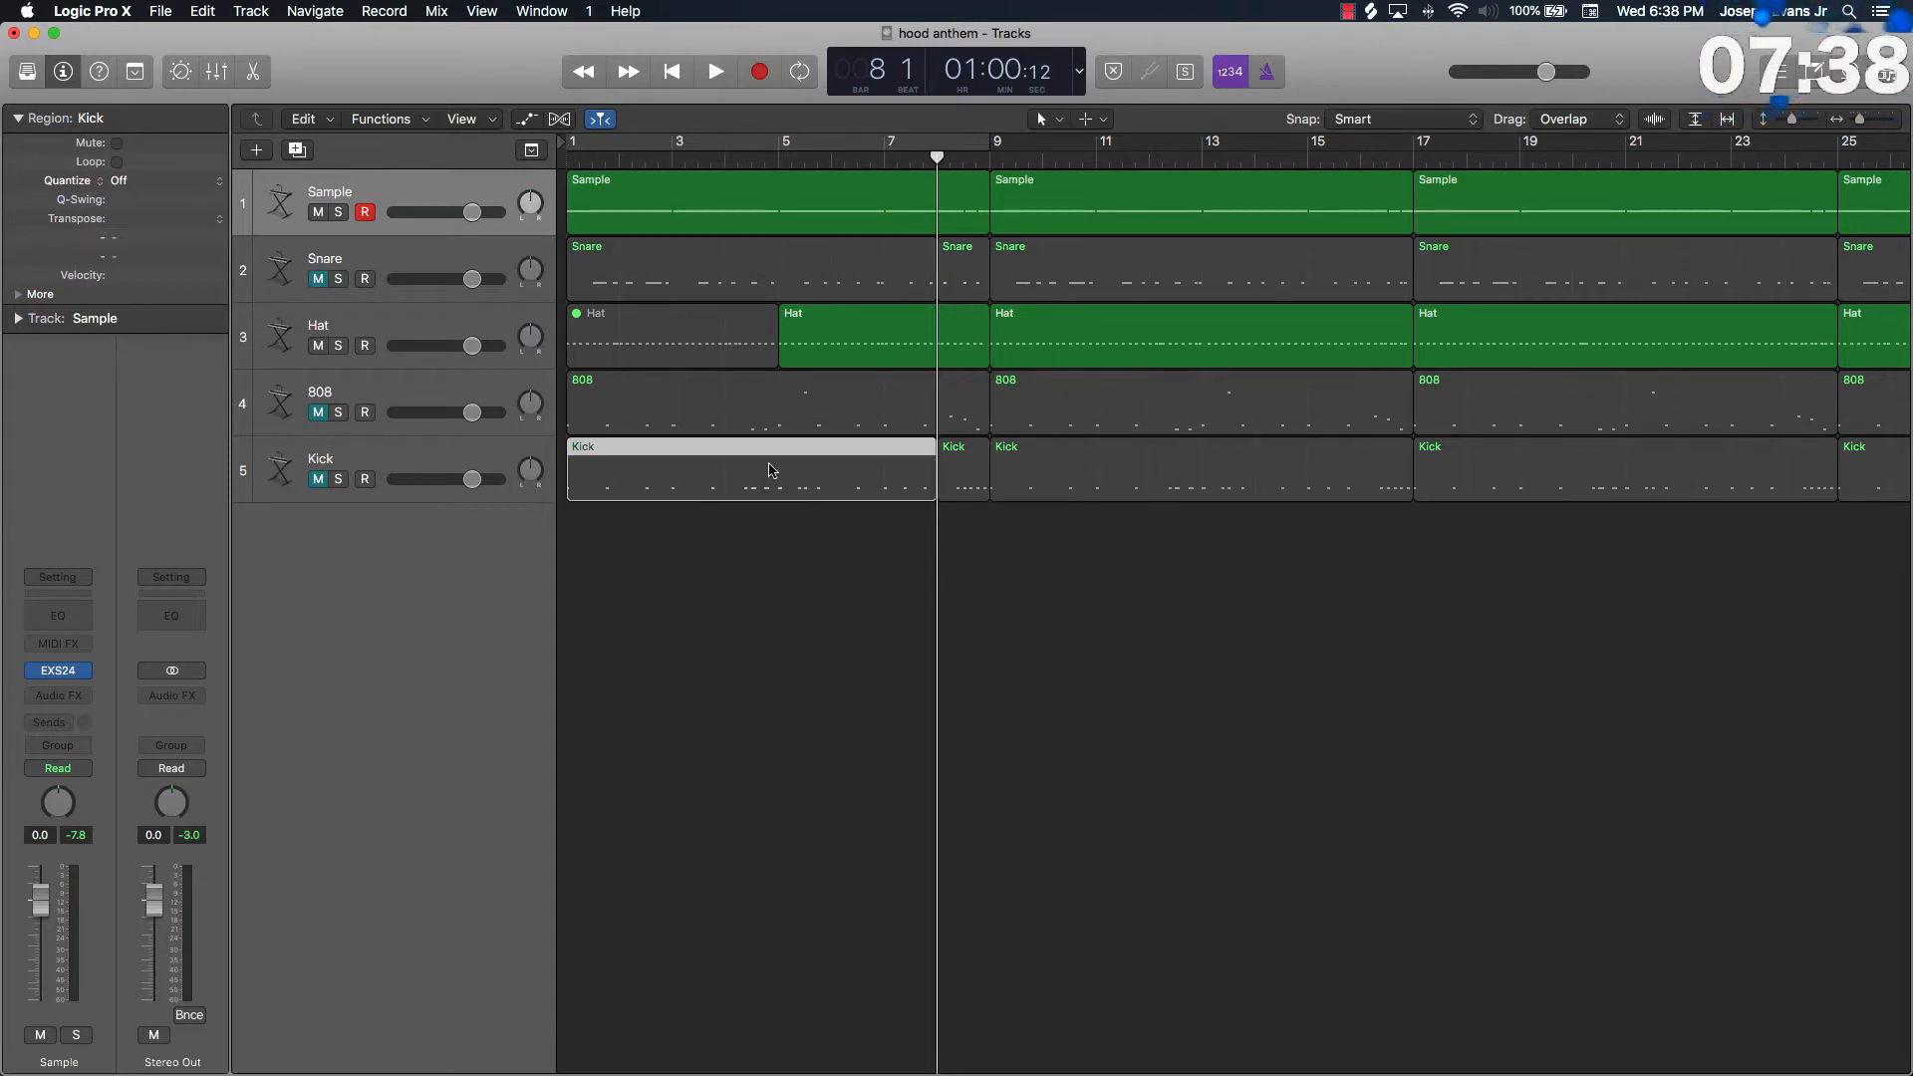
shift+click(802, 294)
key(ctrl+m)
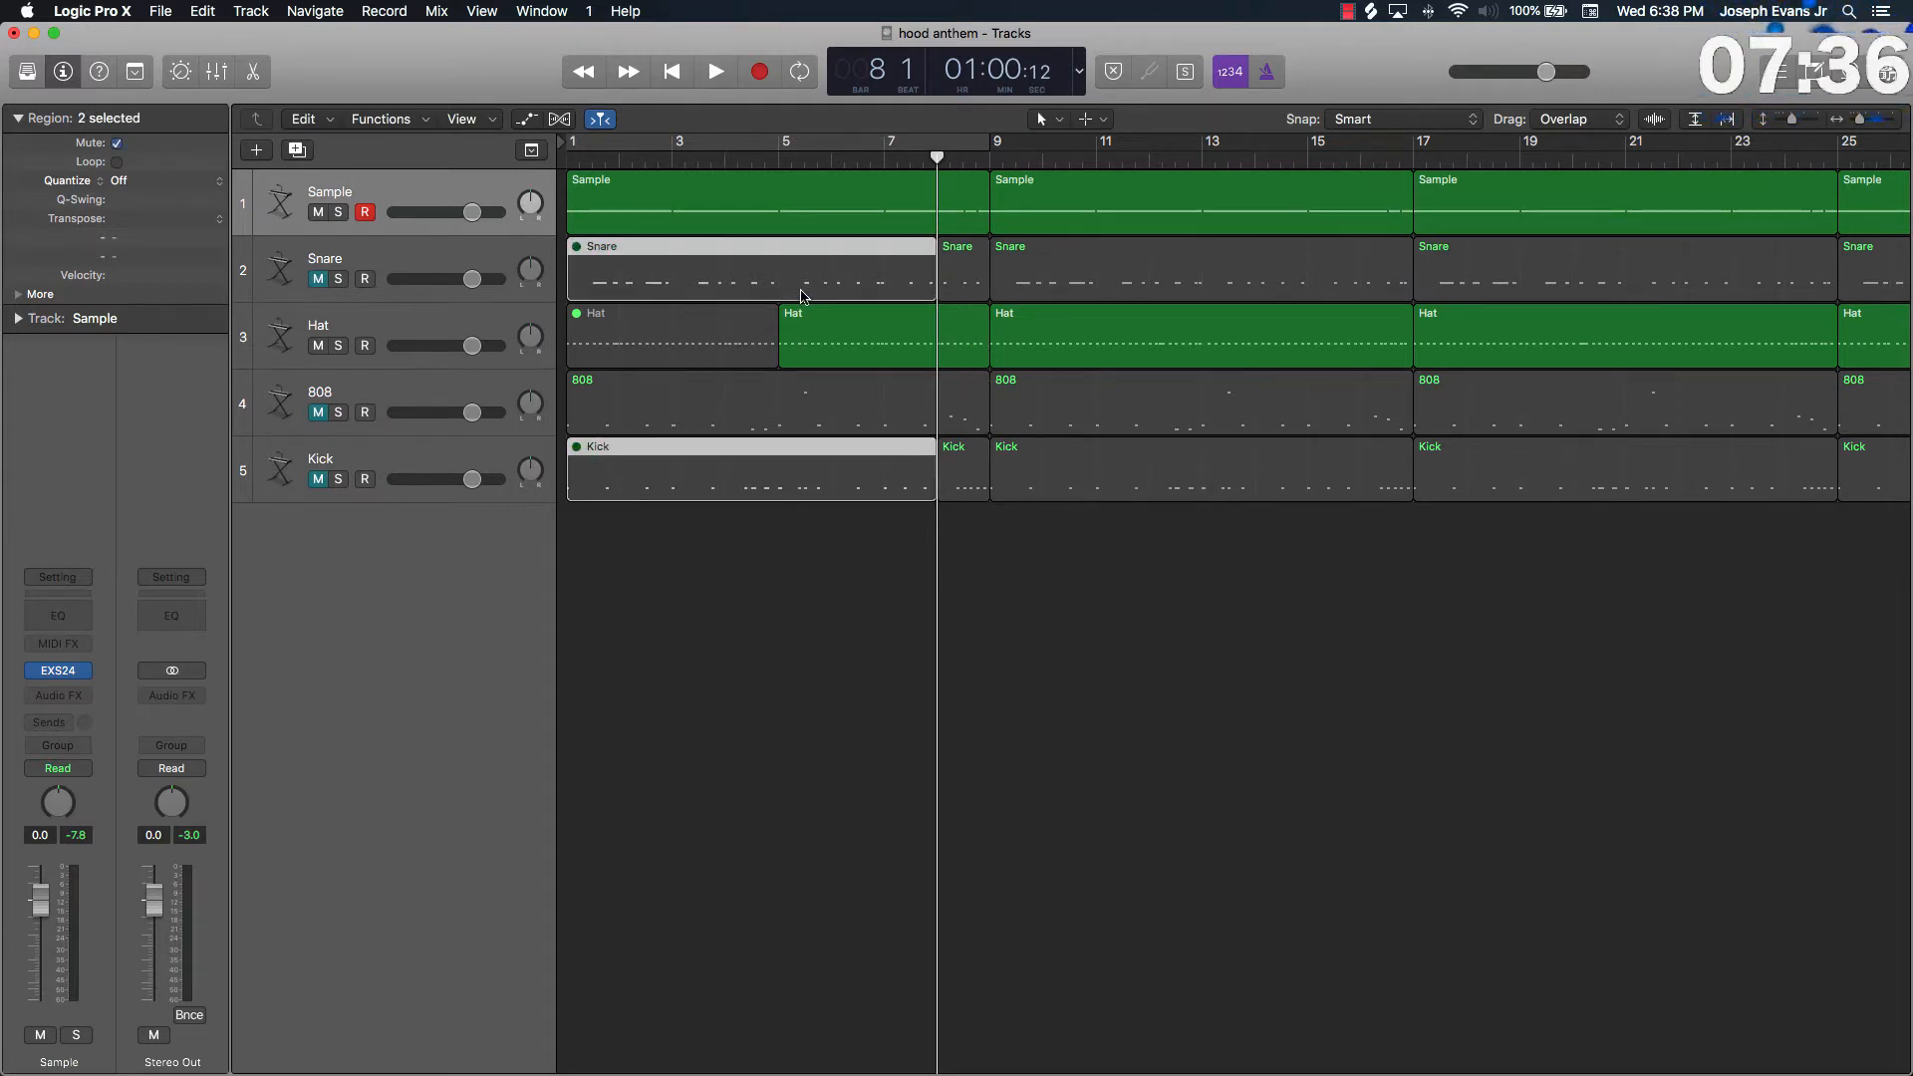
Unmute the Snare, 808 and Kick tracks.
click(330, 283)
click(318, 466)
click(317, 412)
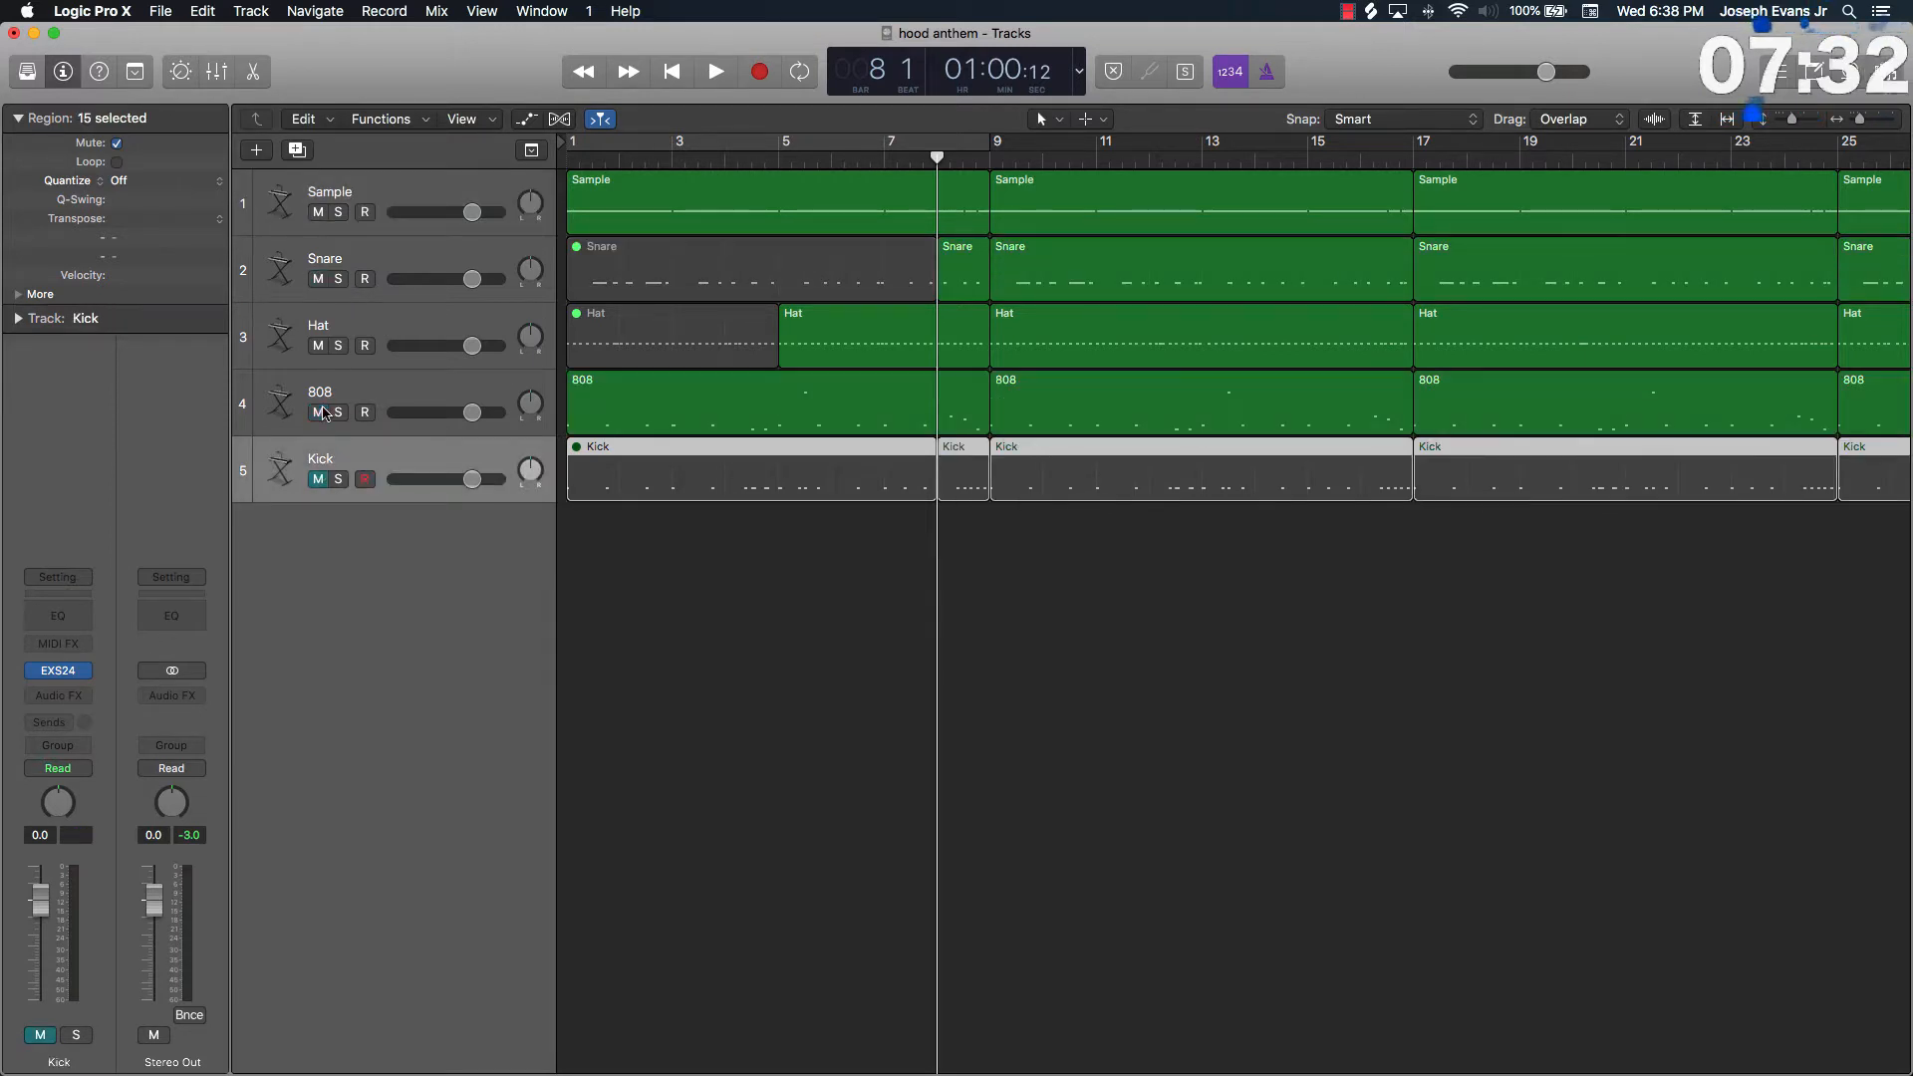
click(318, 479)
Mute the first 808 region, covering bars 1 to 9, and return the playhead to bar 1.
click(698, 407)
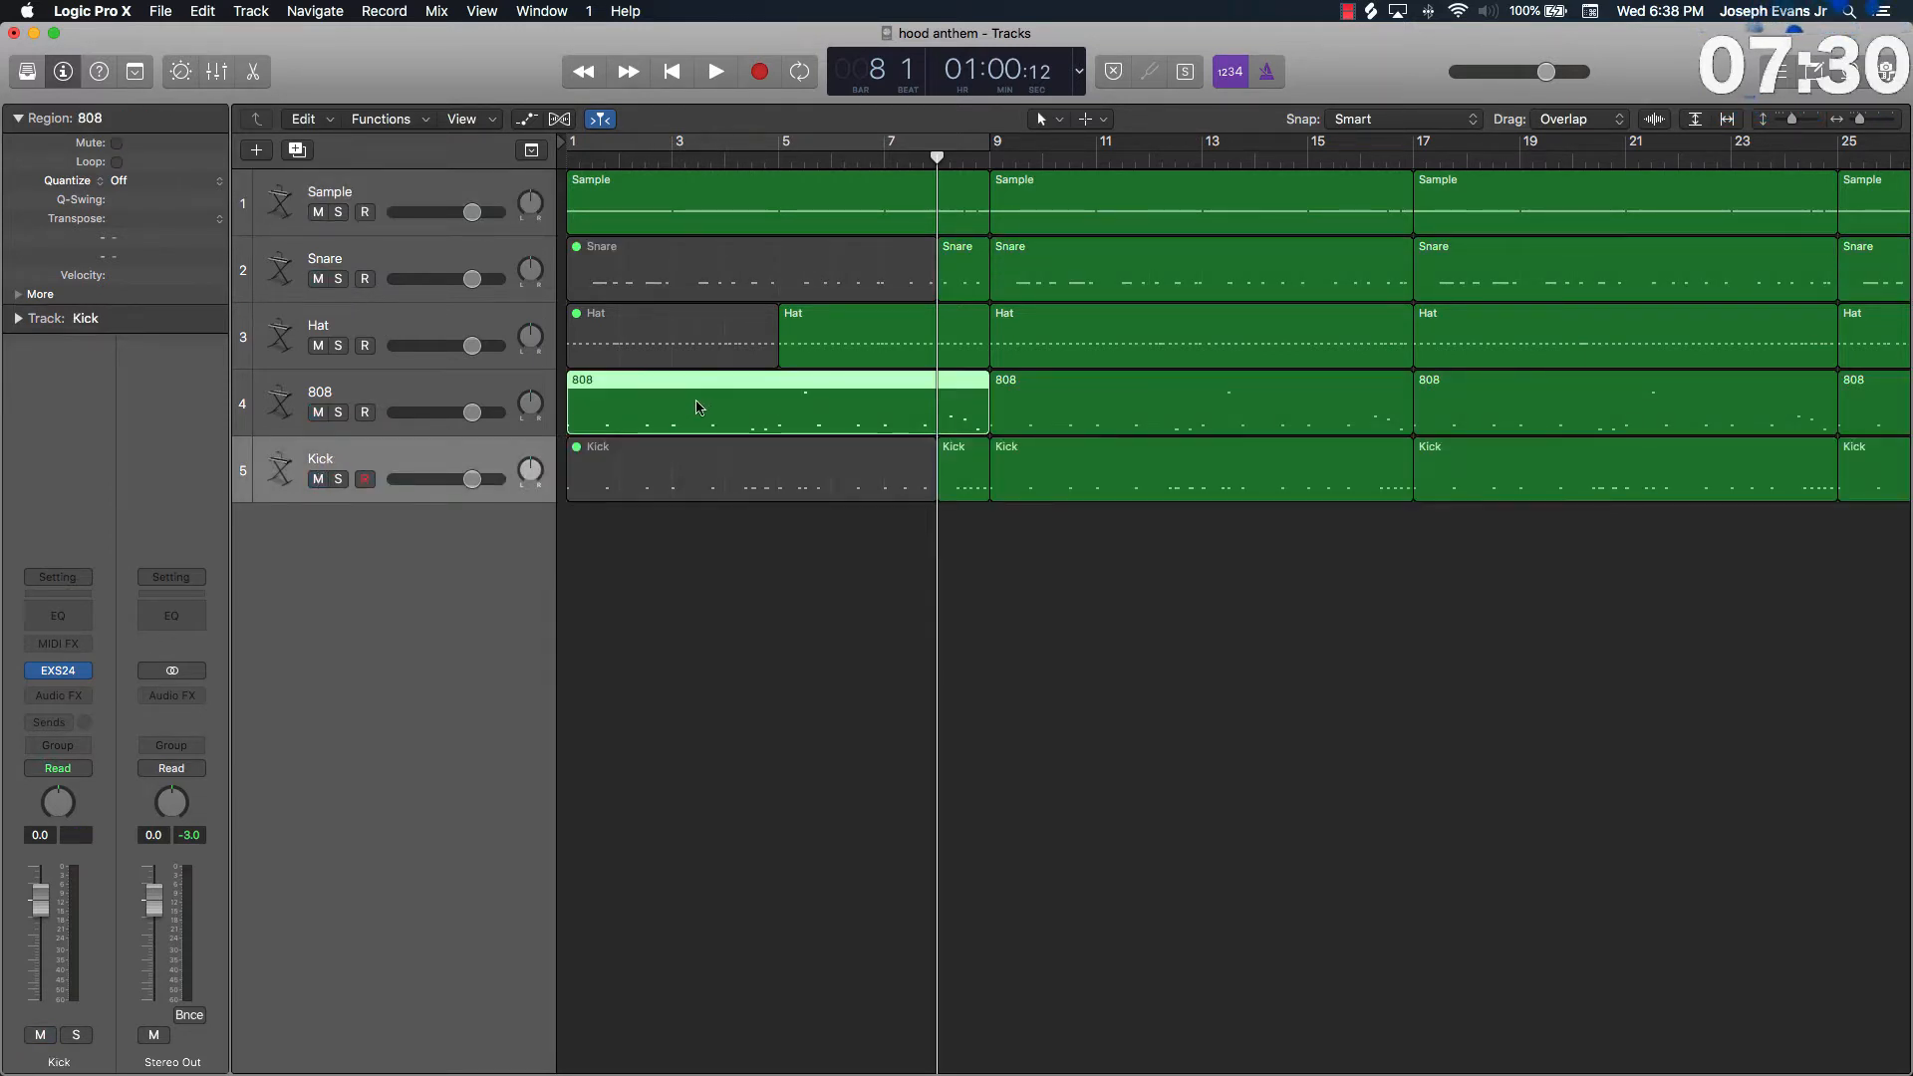
key(Return)
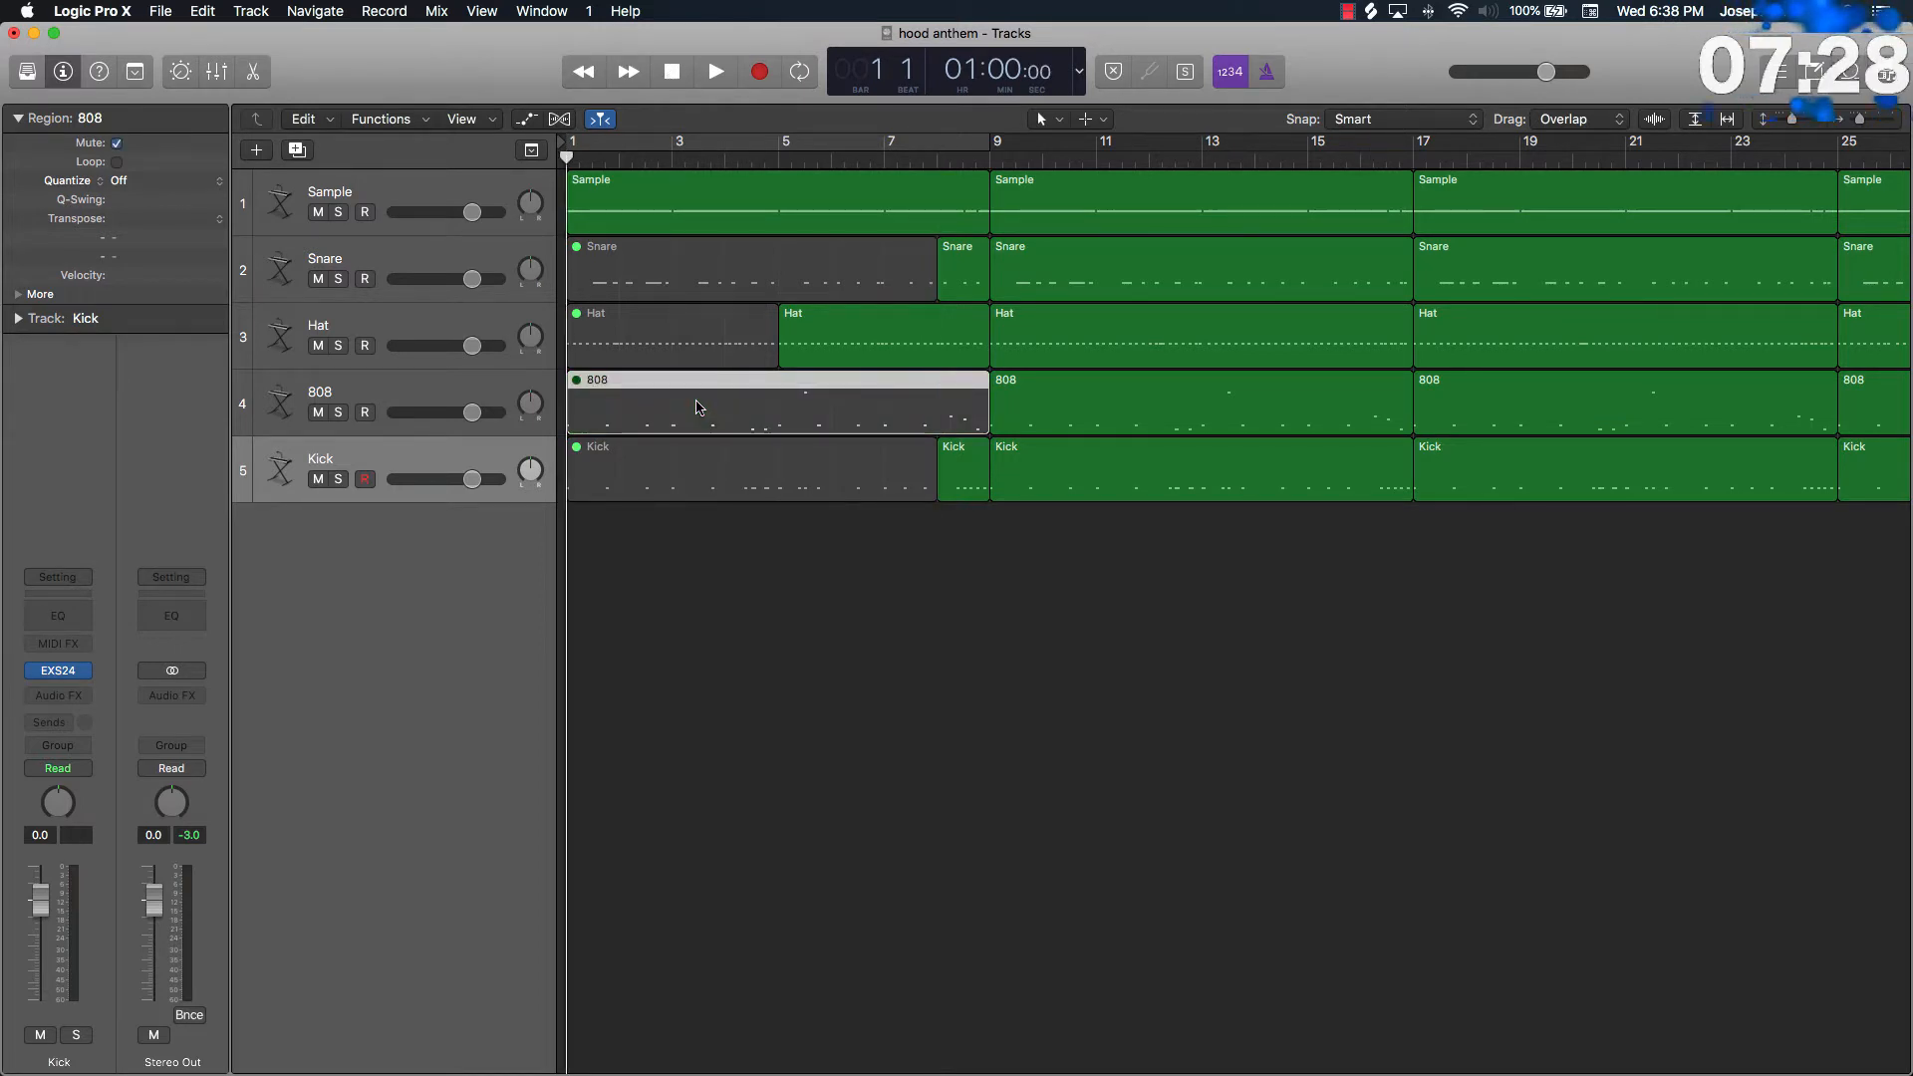
click(909, 584)
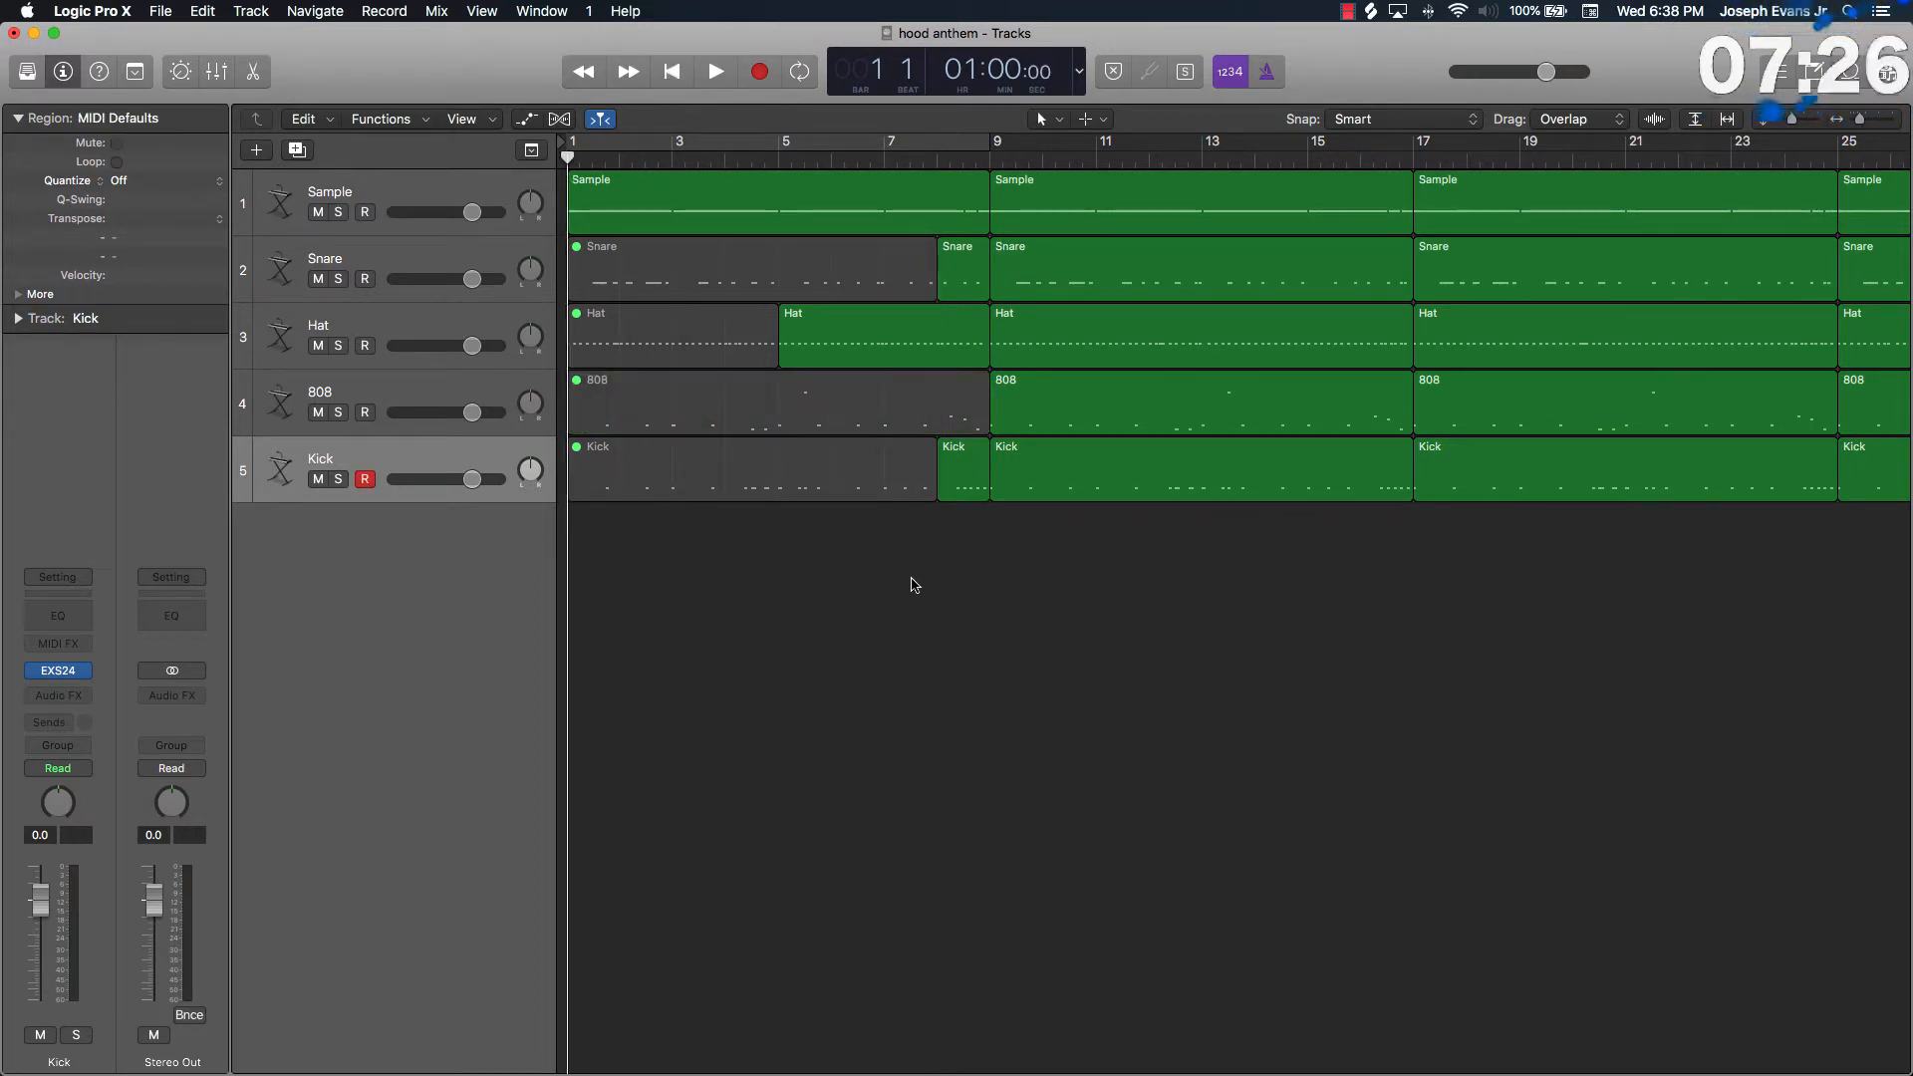
Play the arrangement from bar 1 through the intro and into the full beat after bar 9.
key(space)
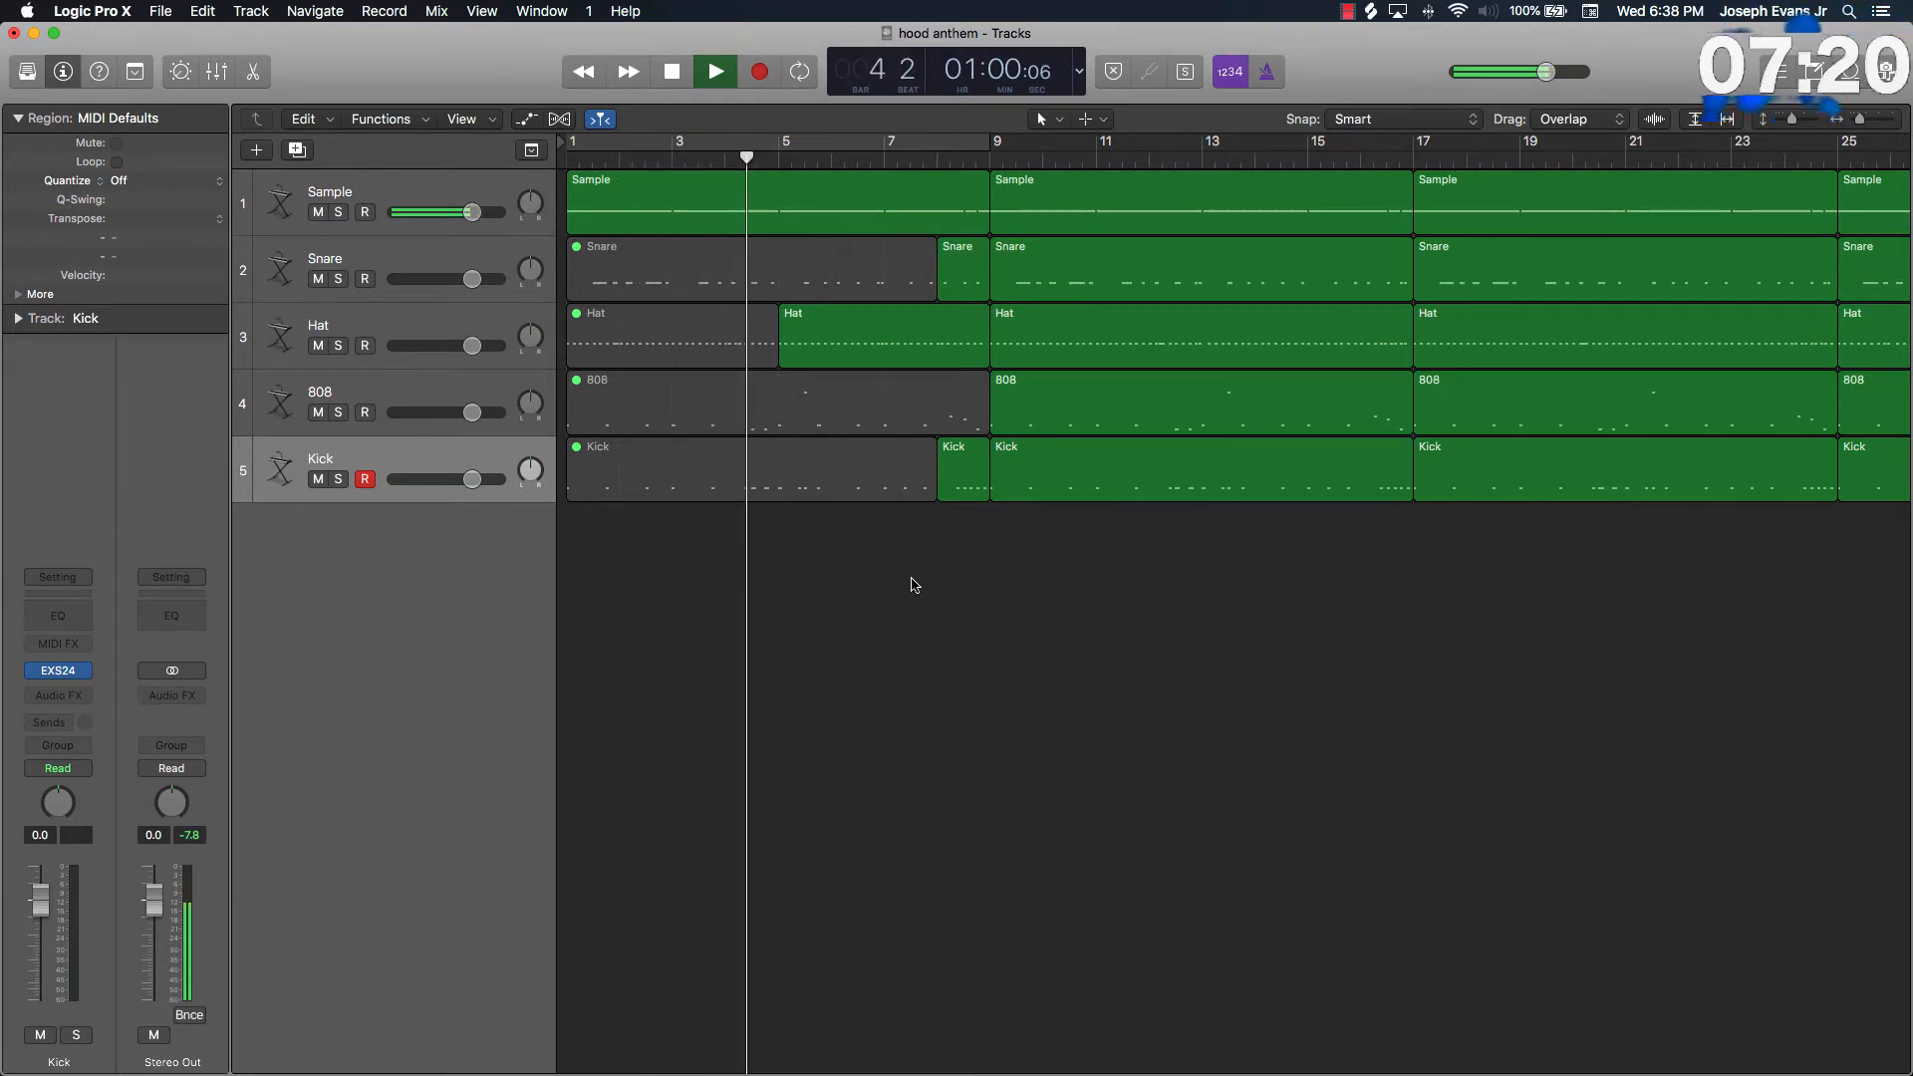
scroll(914, 581, down, 5)
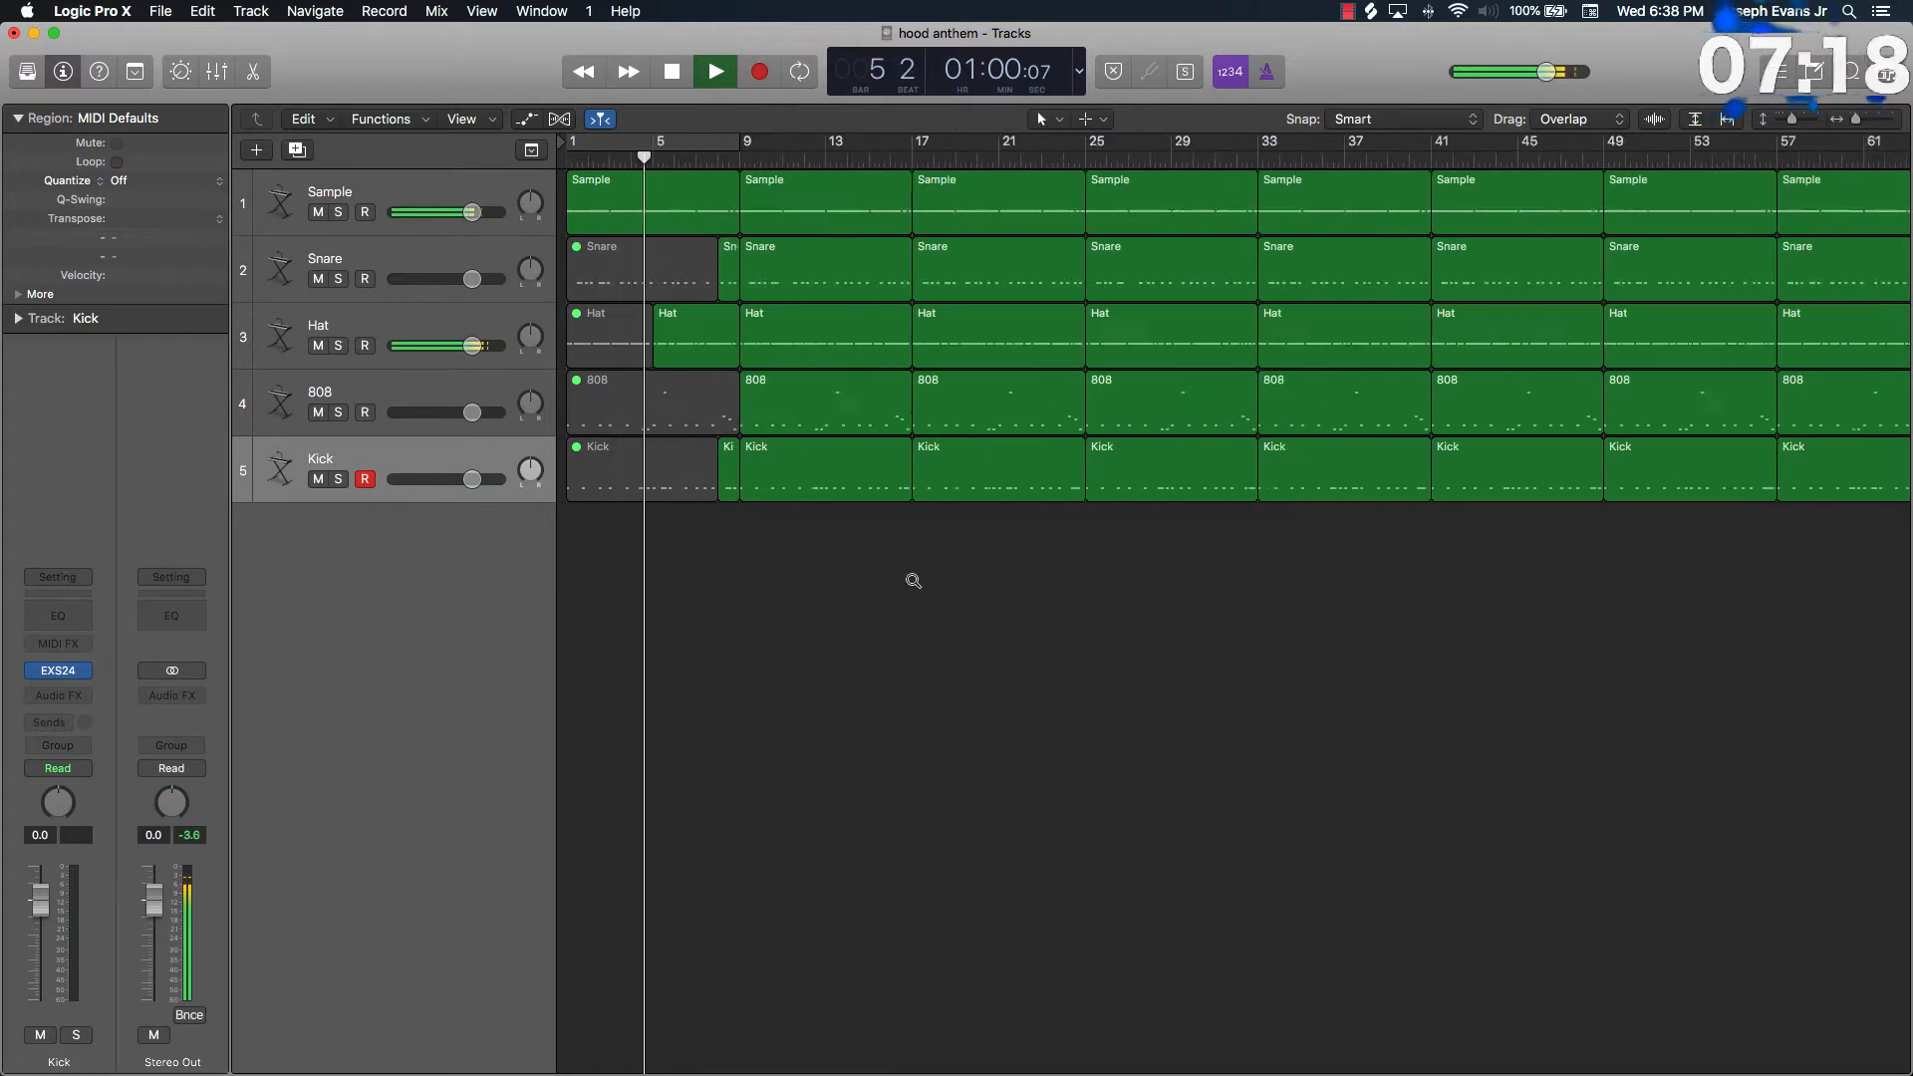
scroll(914, 581, down, 3)
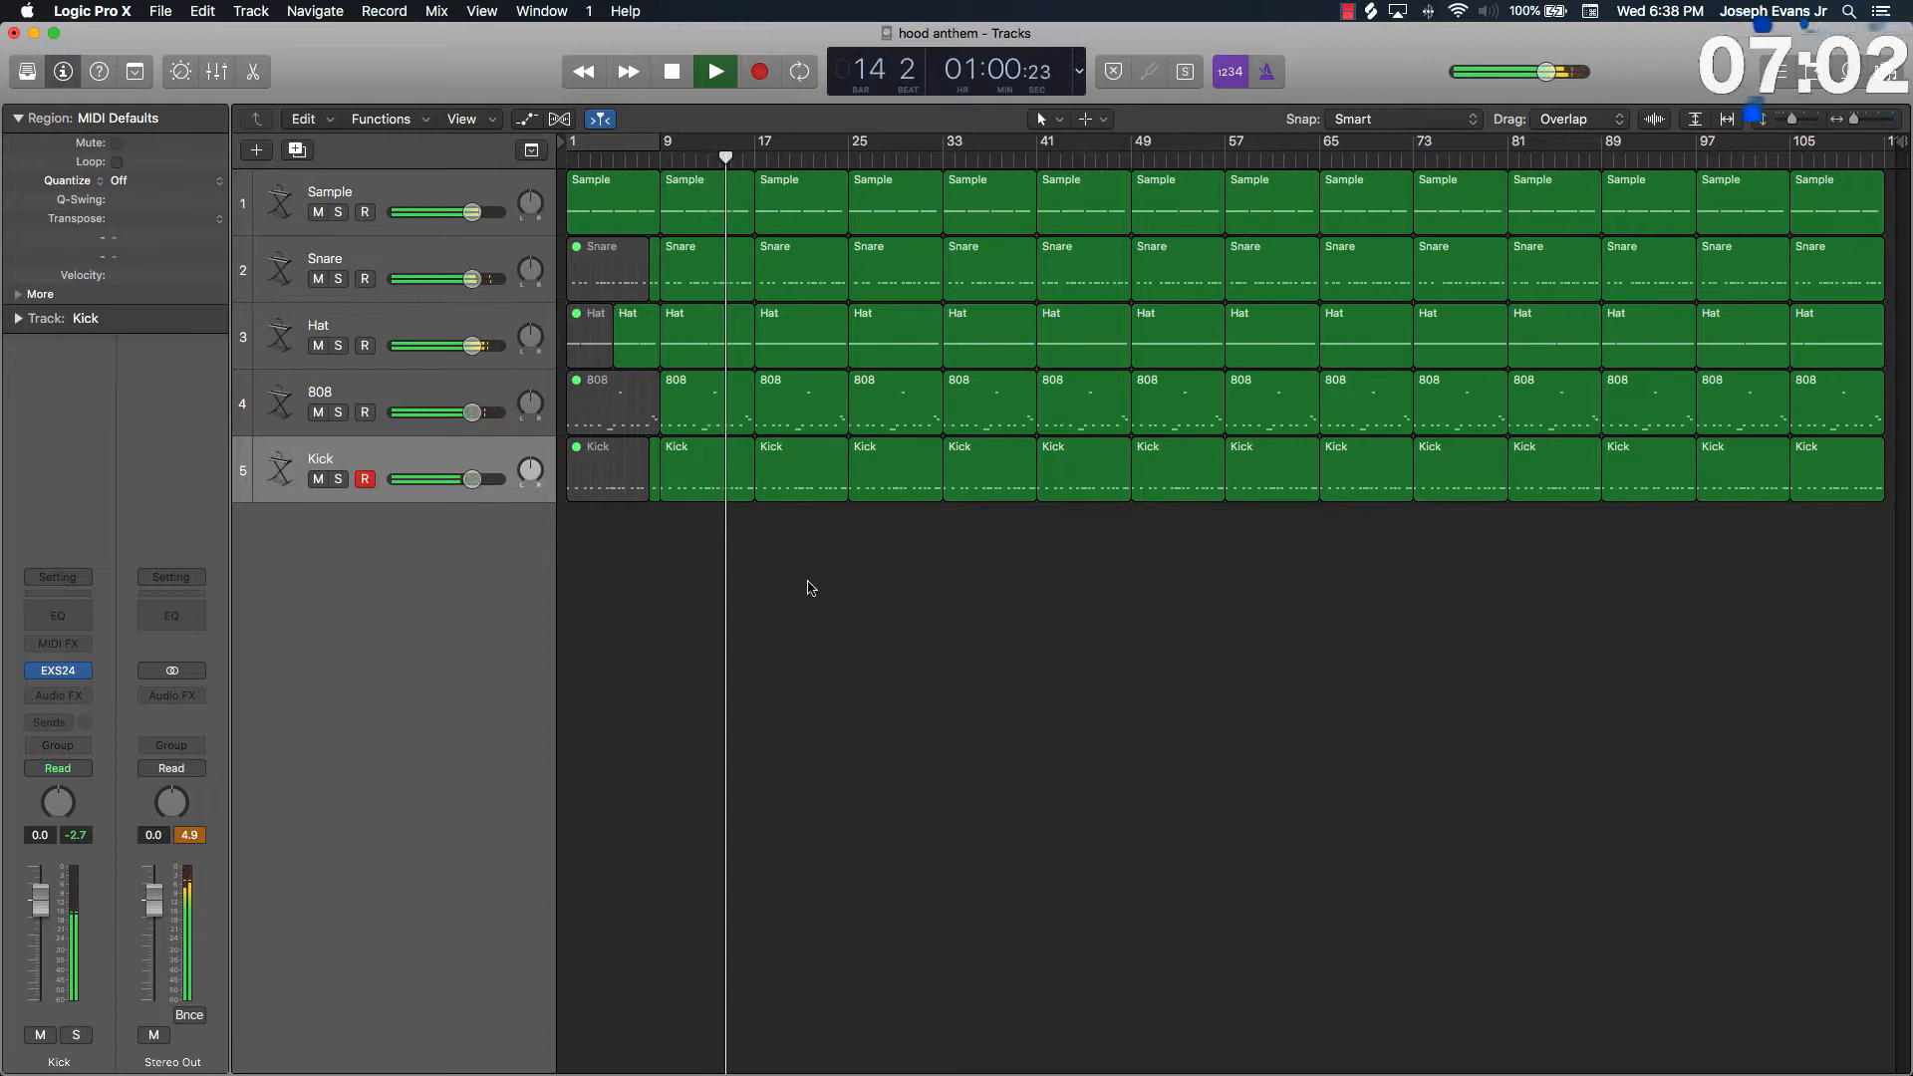
Mute the Kick, Hat and Snare regions covering bars 17 to 25, leaving only the Sample and 808 playing.
click(796, 477)
key(ctrl+m)
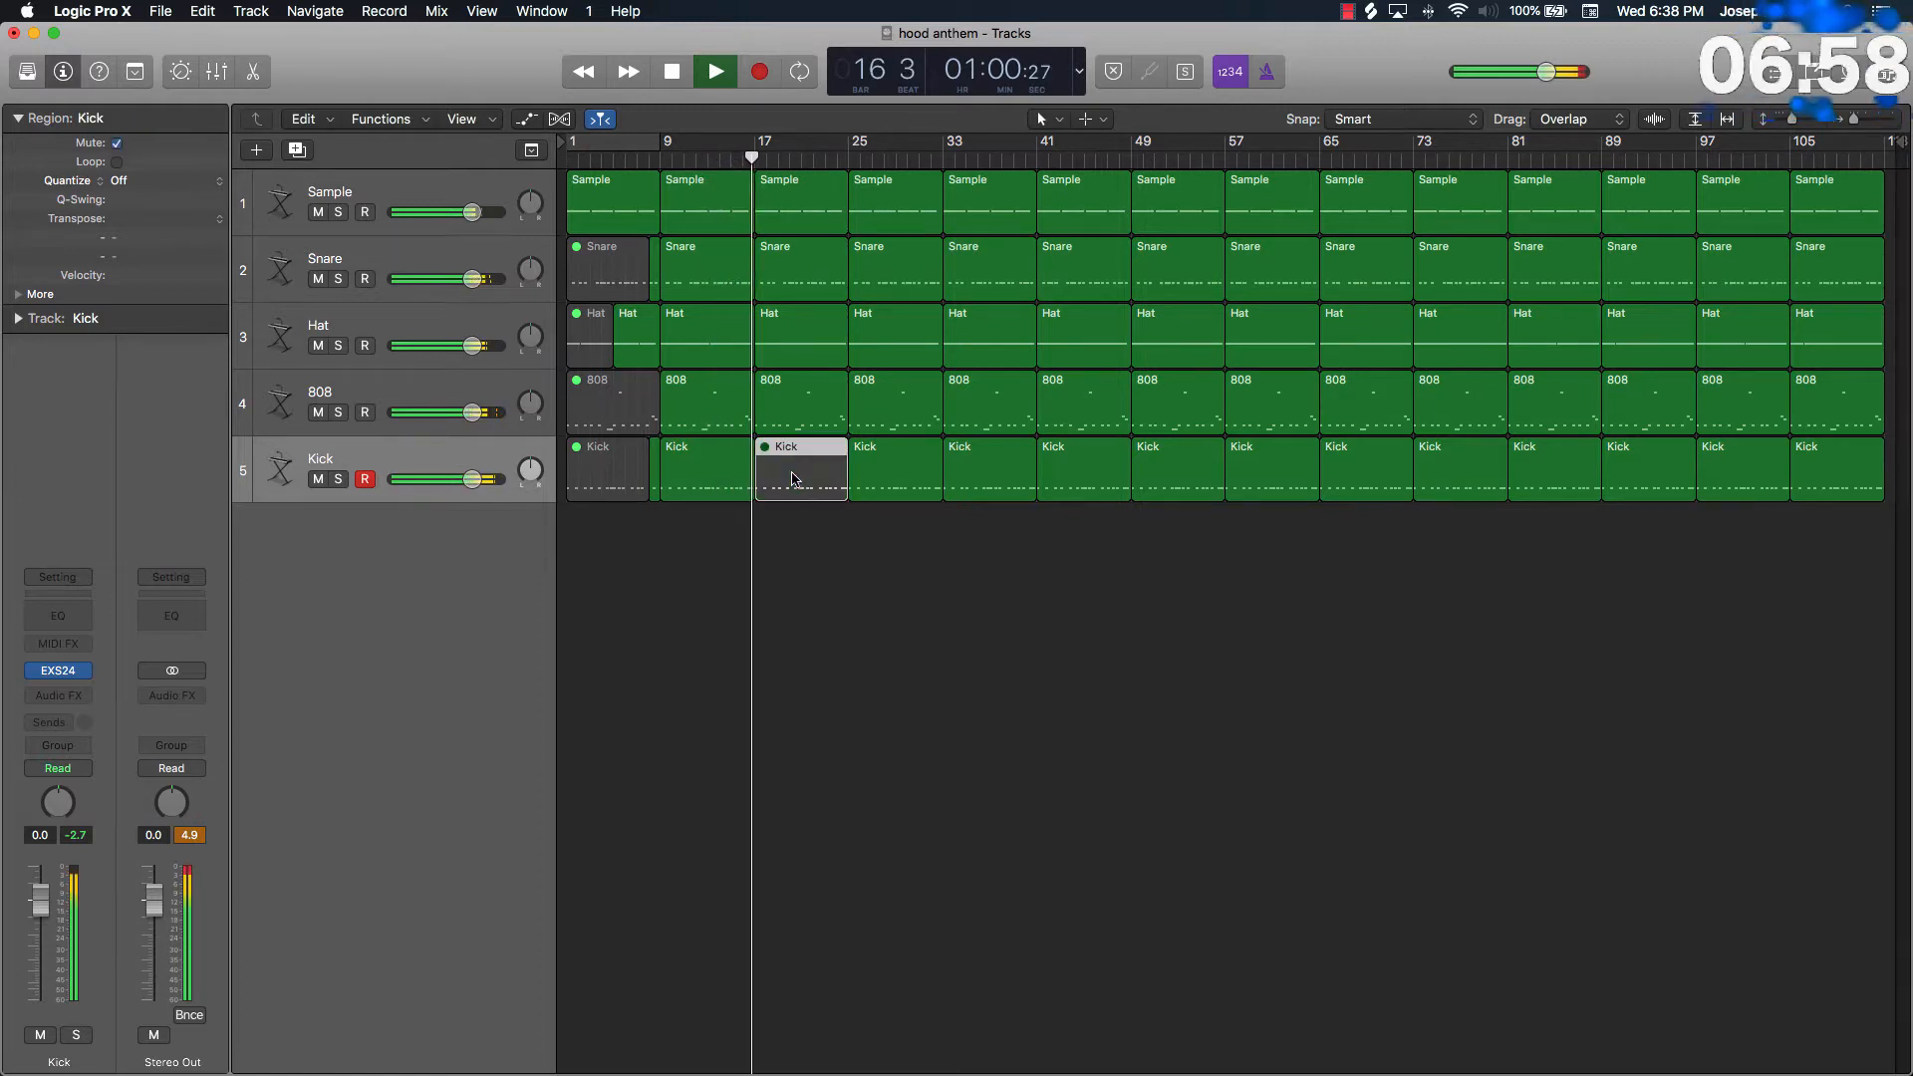
click(796, 360)
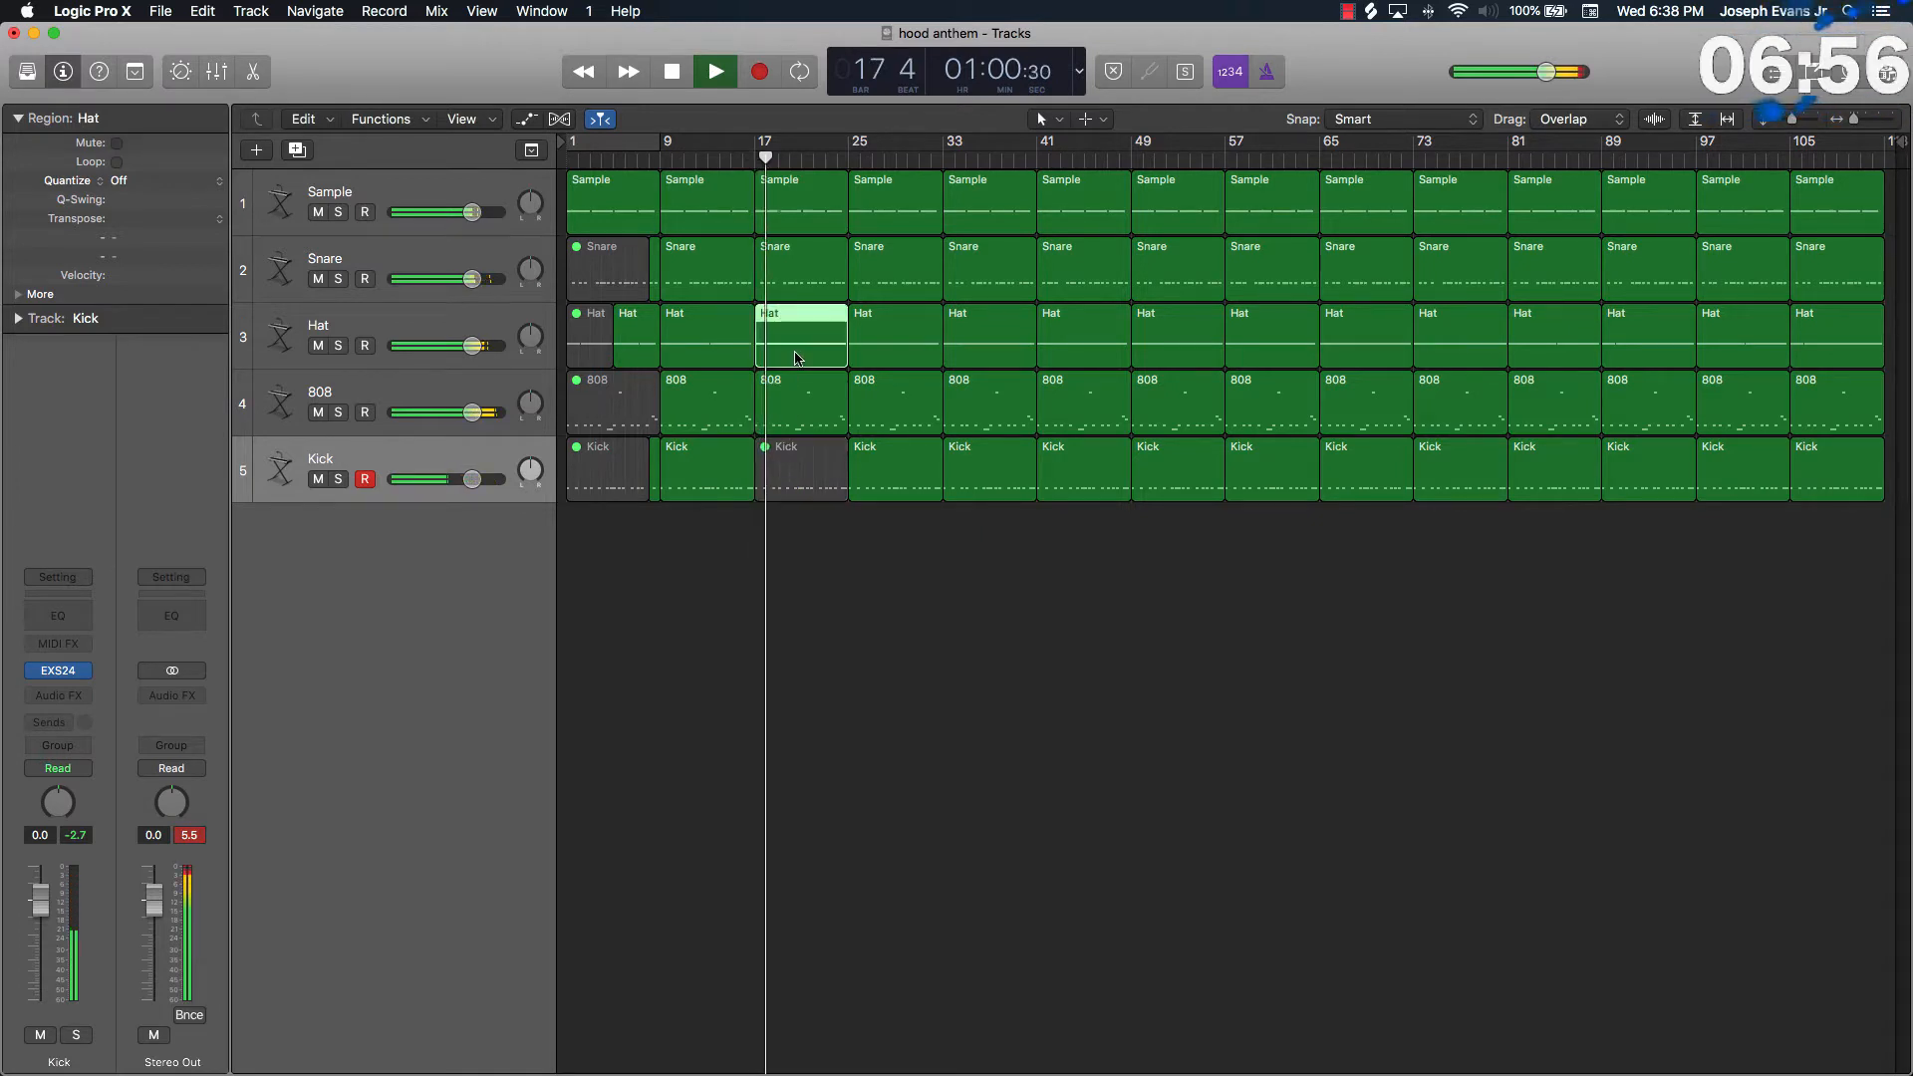
key(ctrl+m)
click(795, 291)
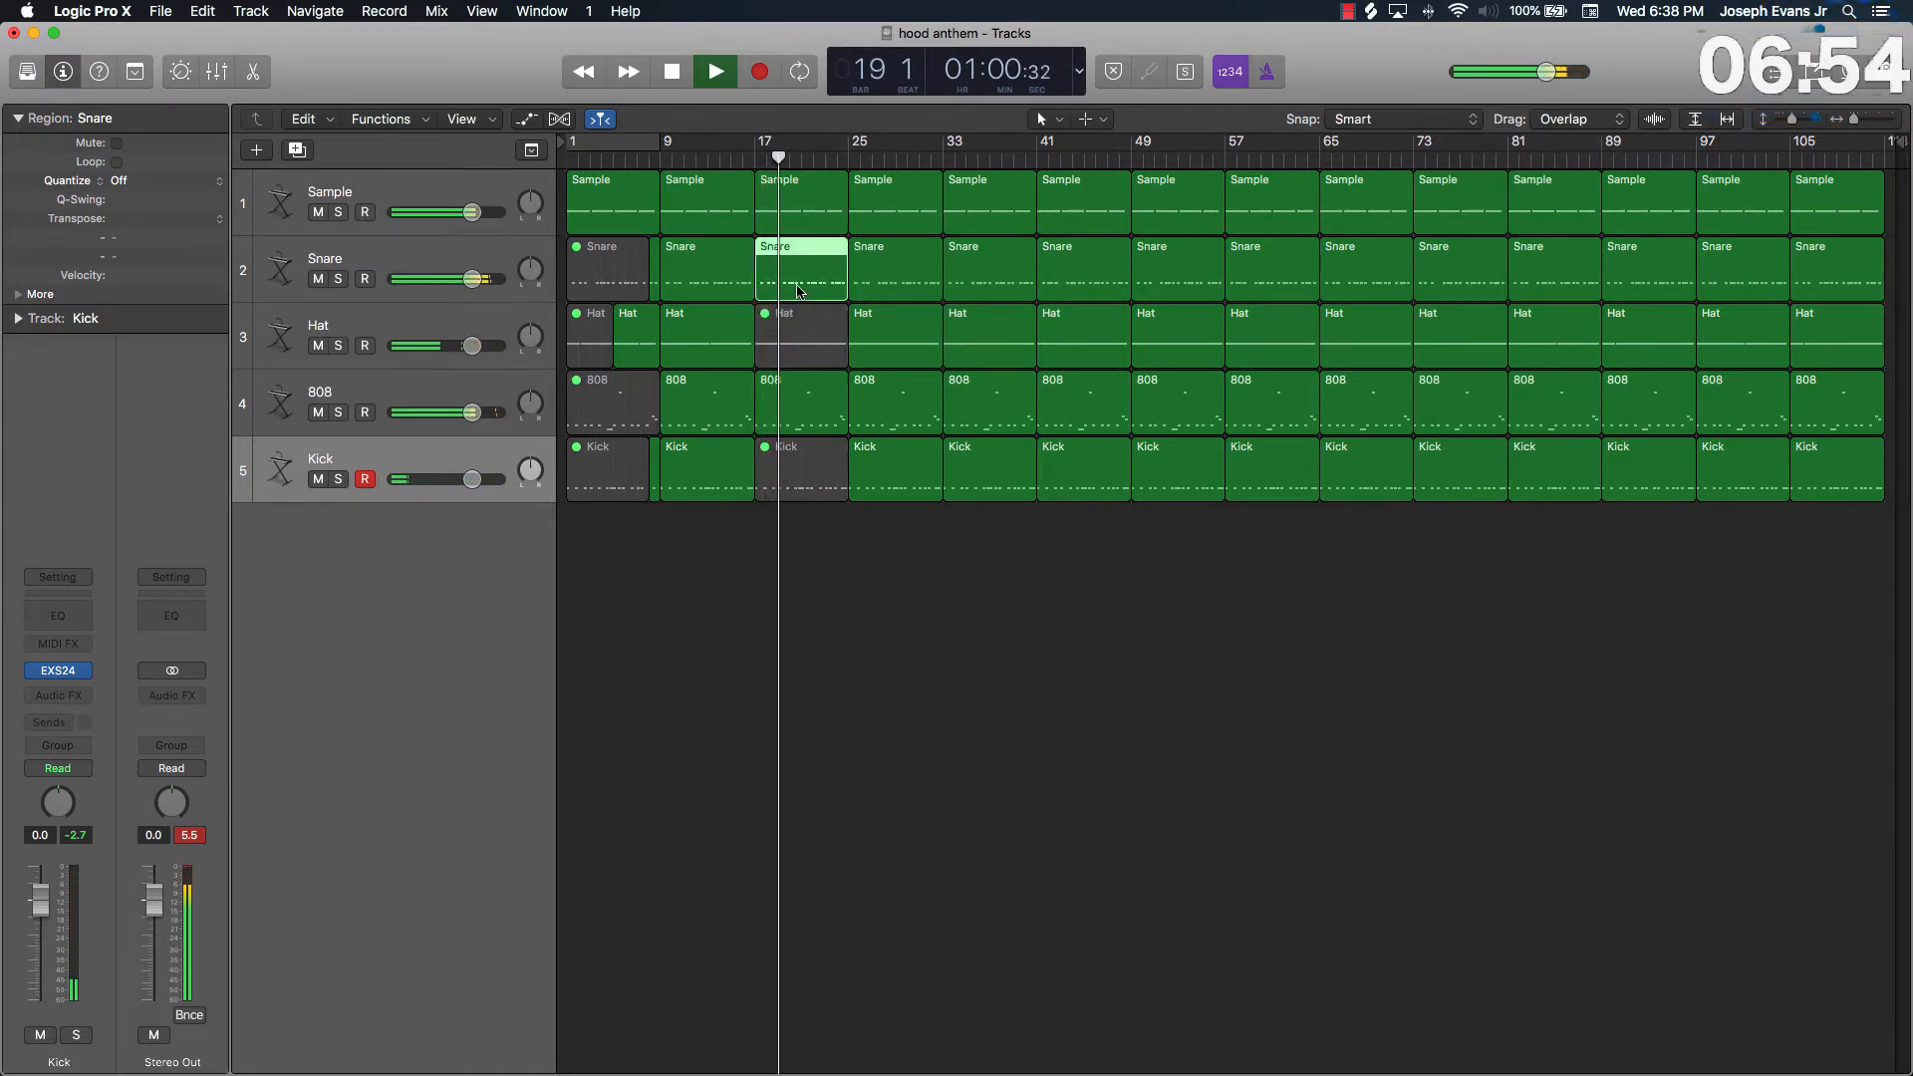
key(ctrl+m)
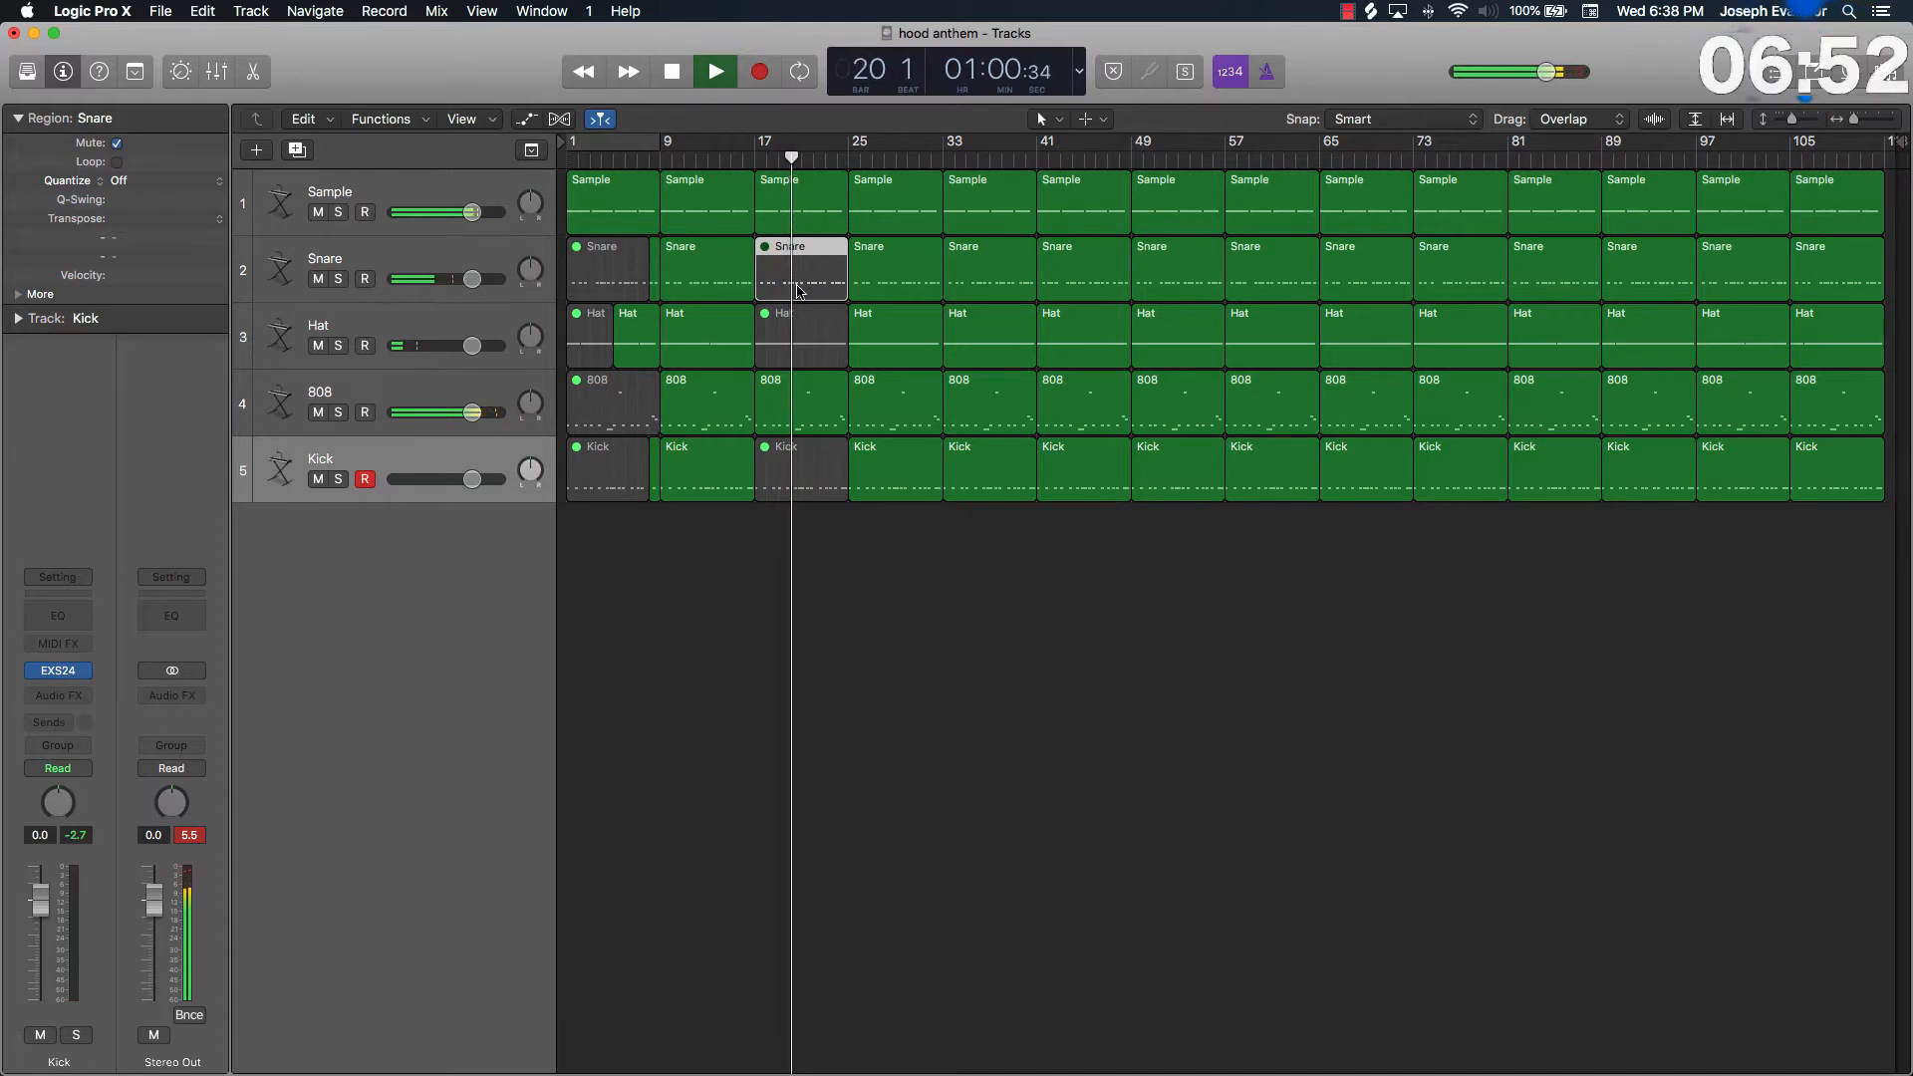
Pause and resume playback to hear the breakdown from bar 20 and the return of the drums at bar 25.
key(space)
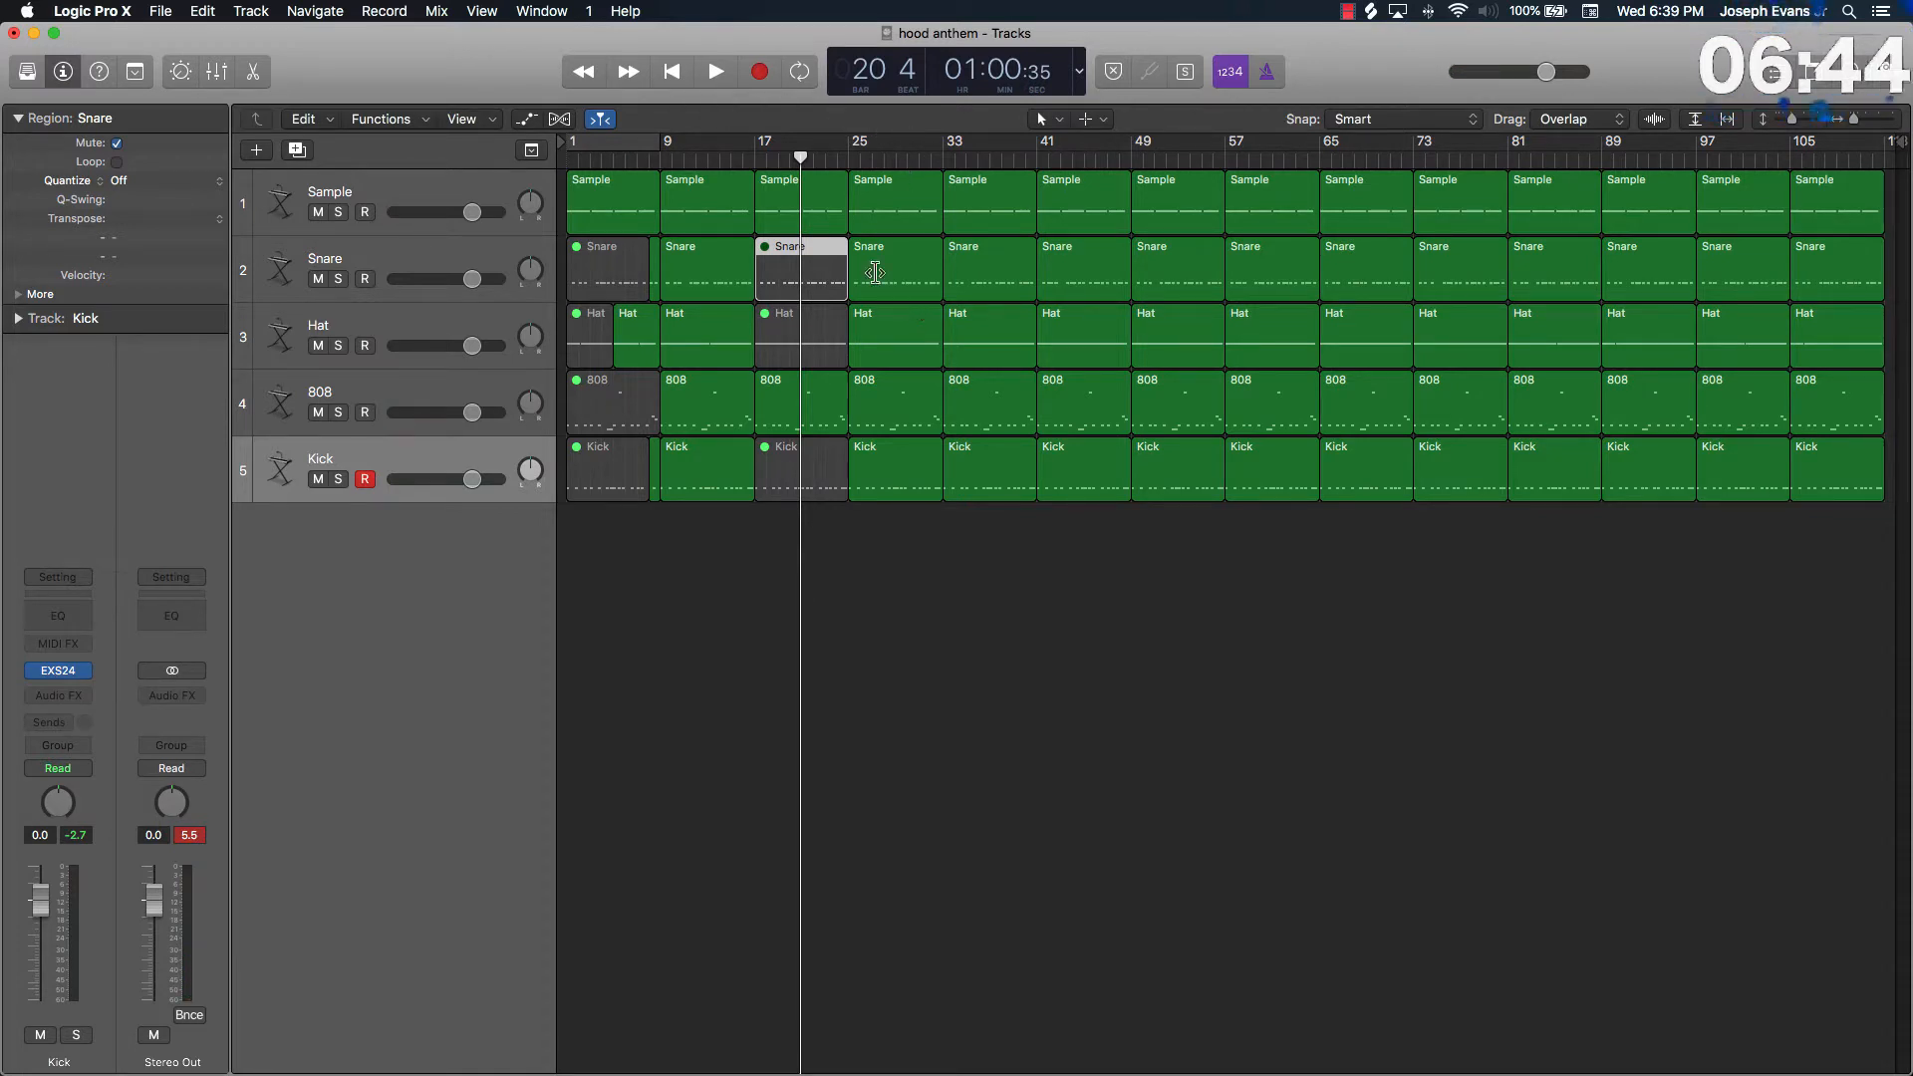
key(space)
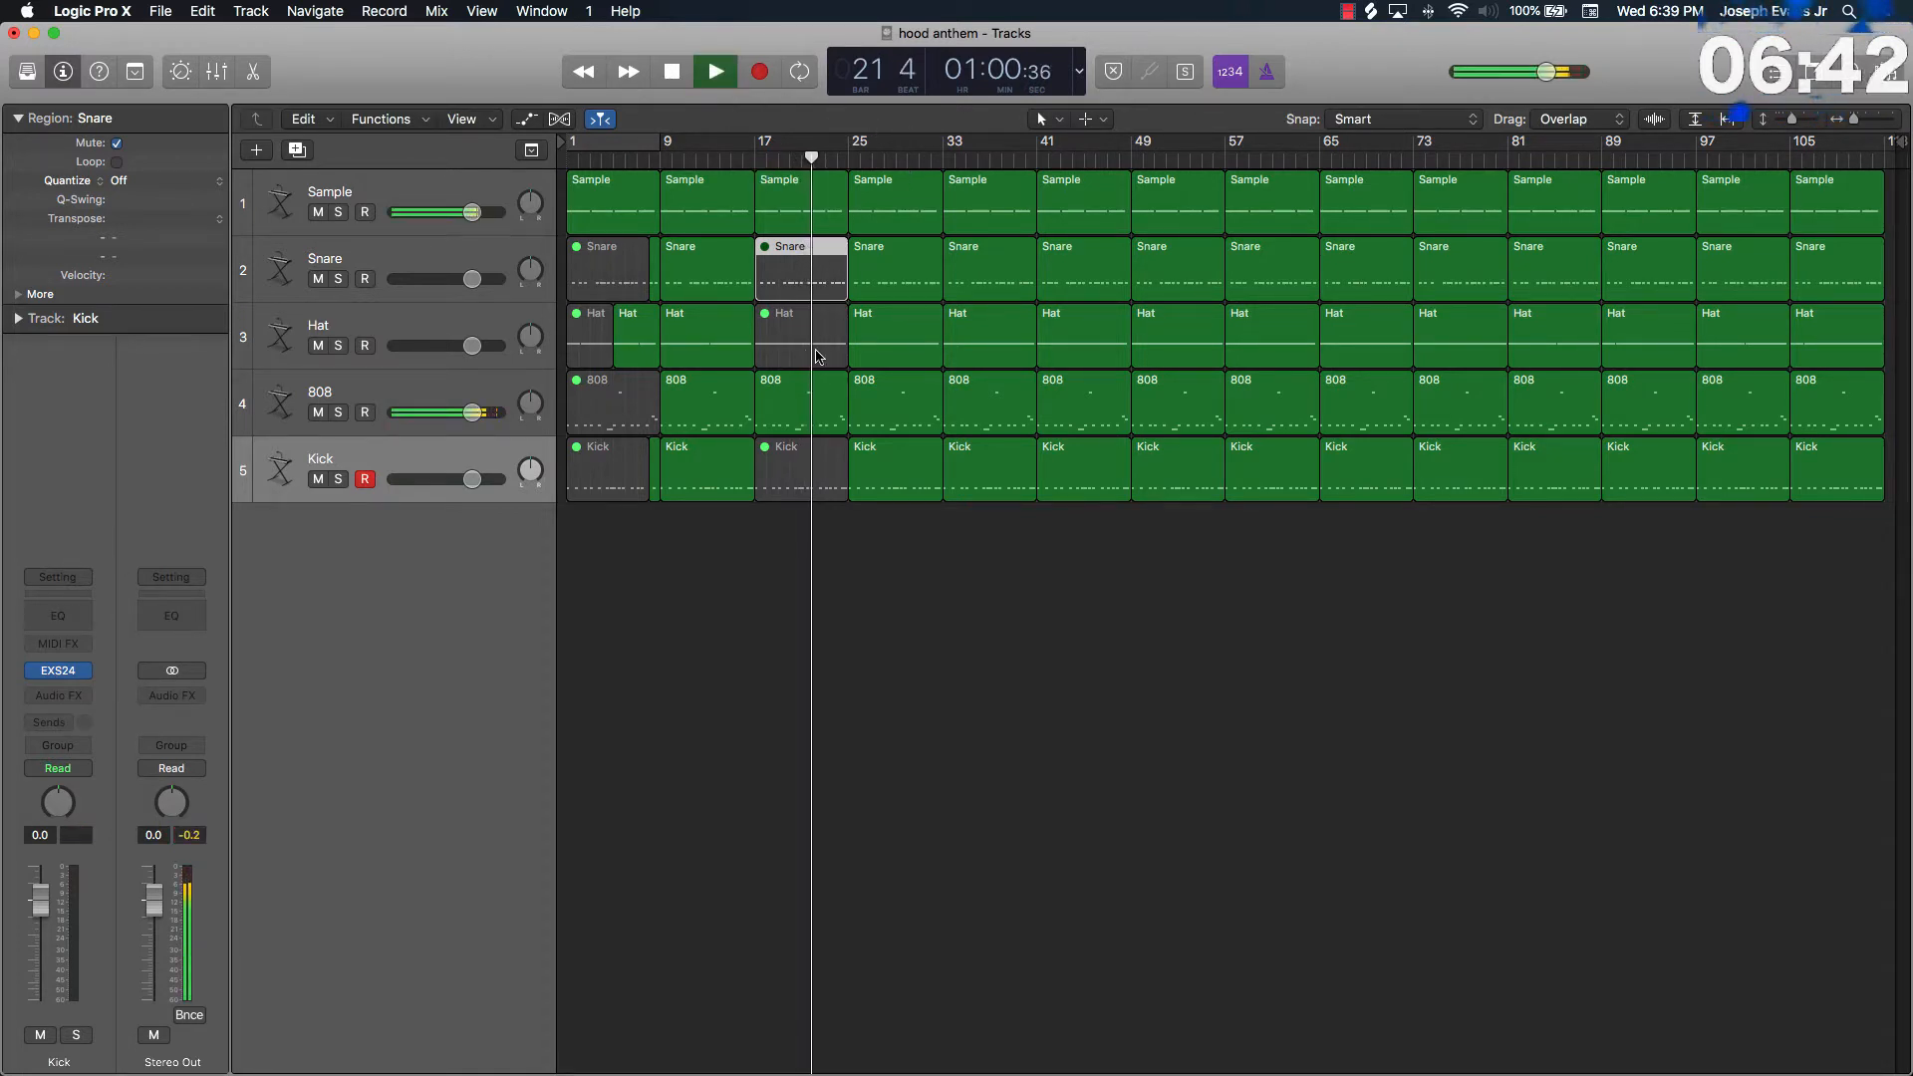
click(883, 478)
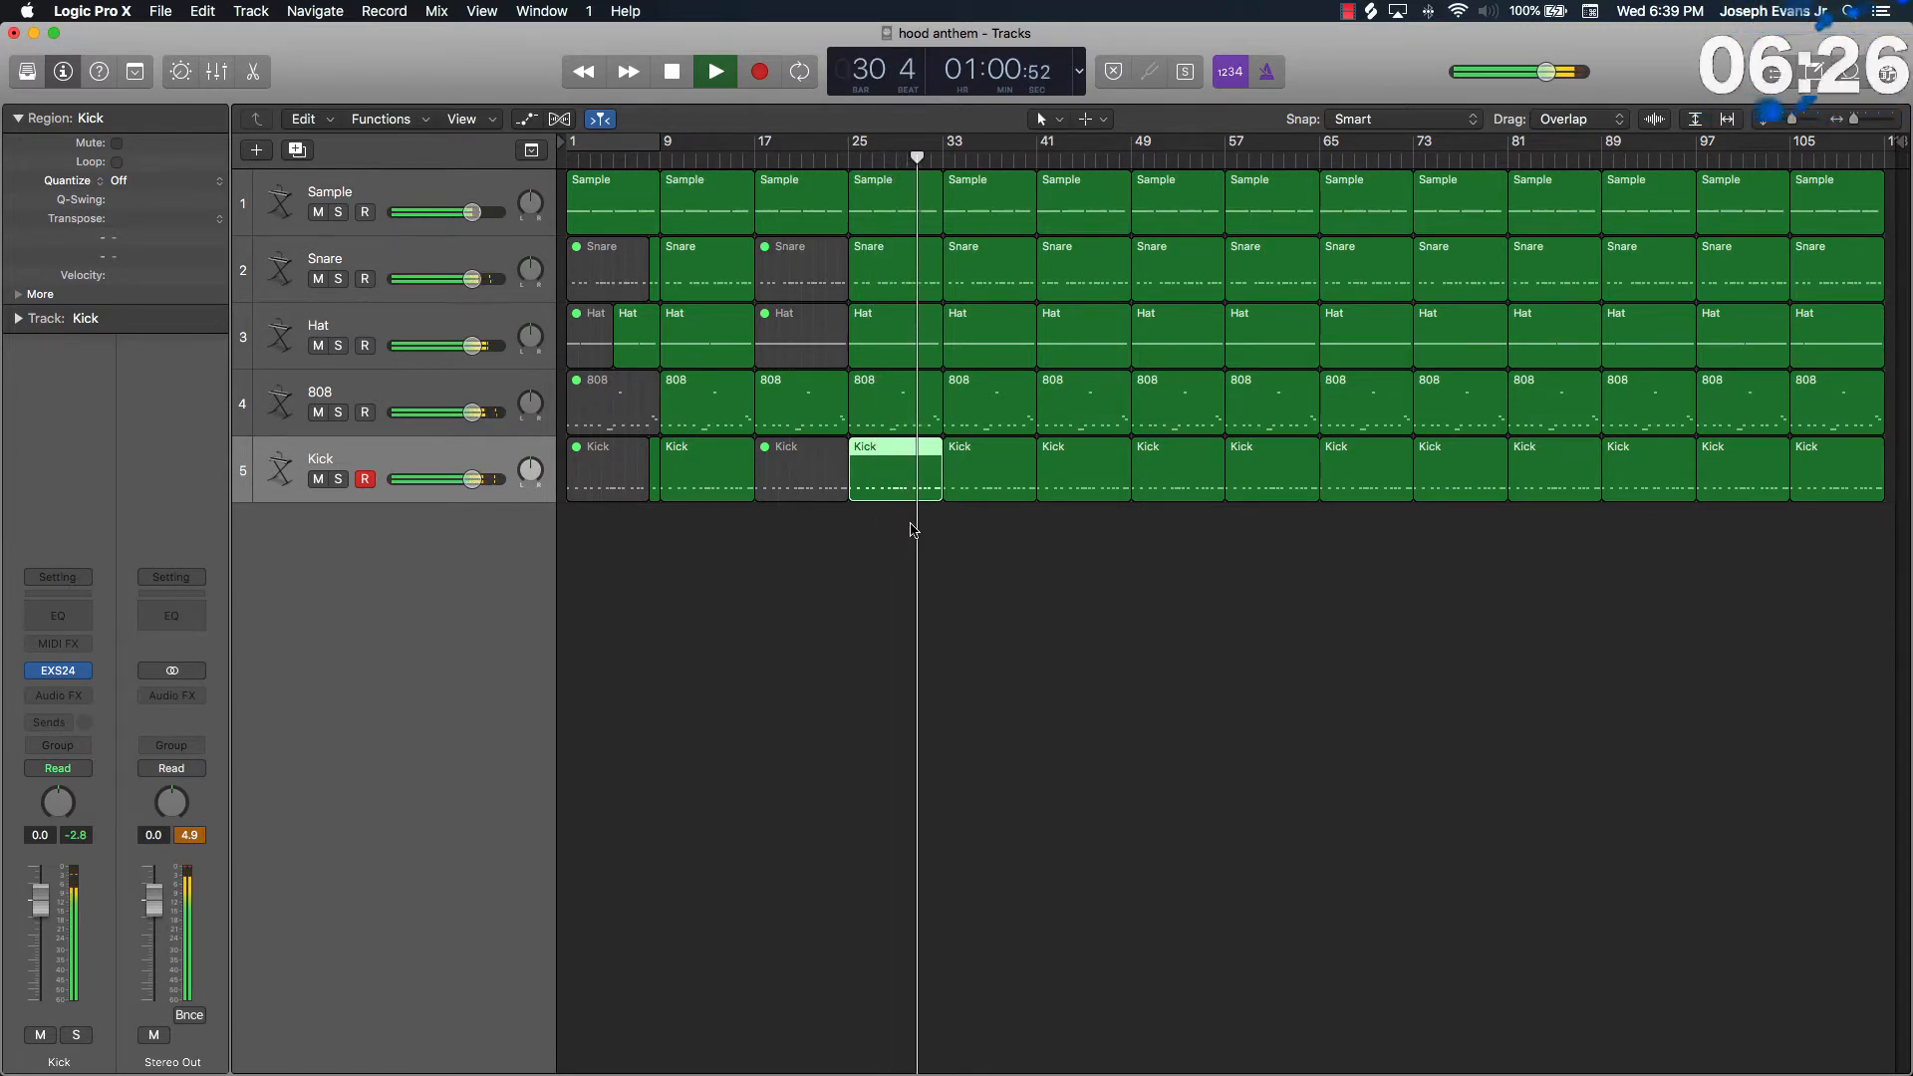
Mute the 808 and Kick regions covering bars 33 to 41.
click(979, 406)
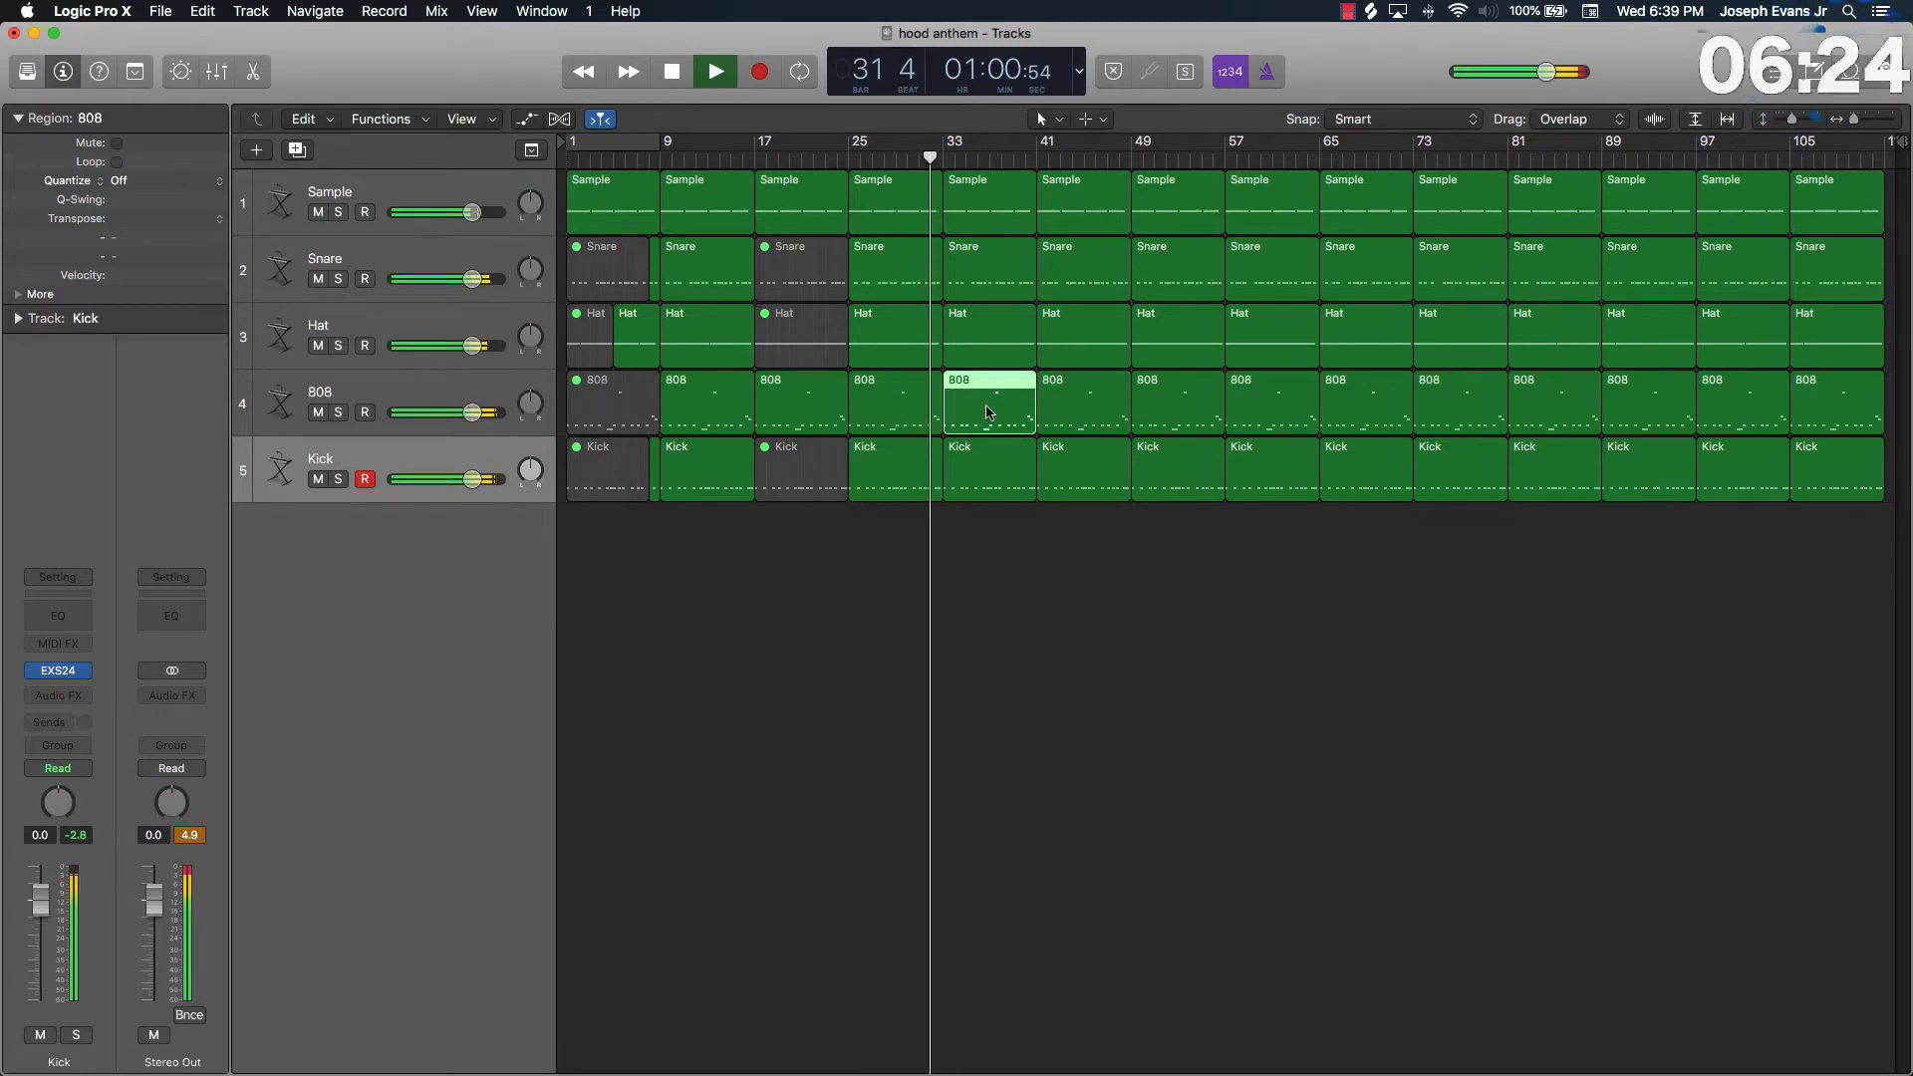
shift+click(979, 470)
key(m)
key(ctrl+m)
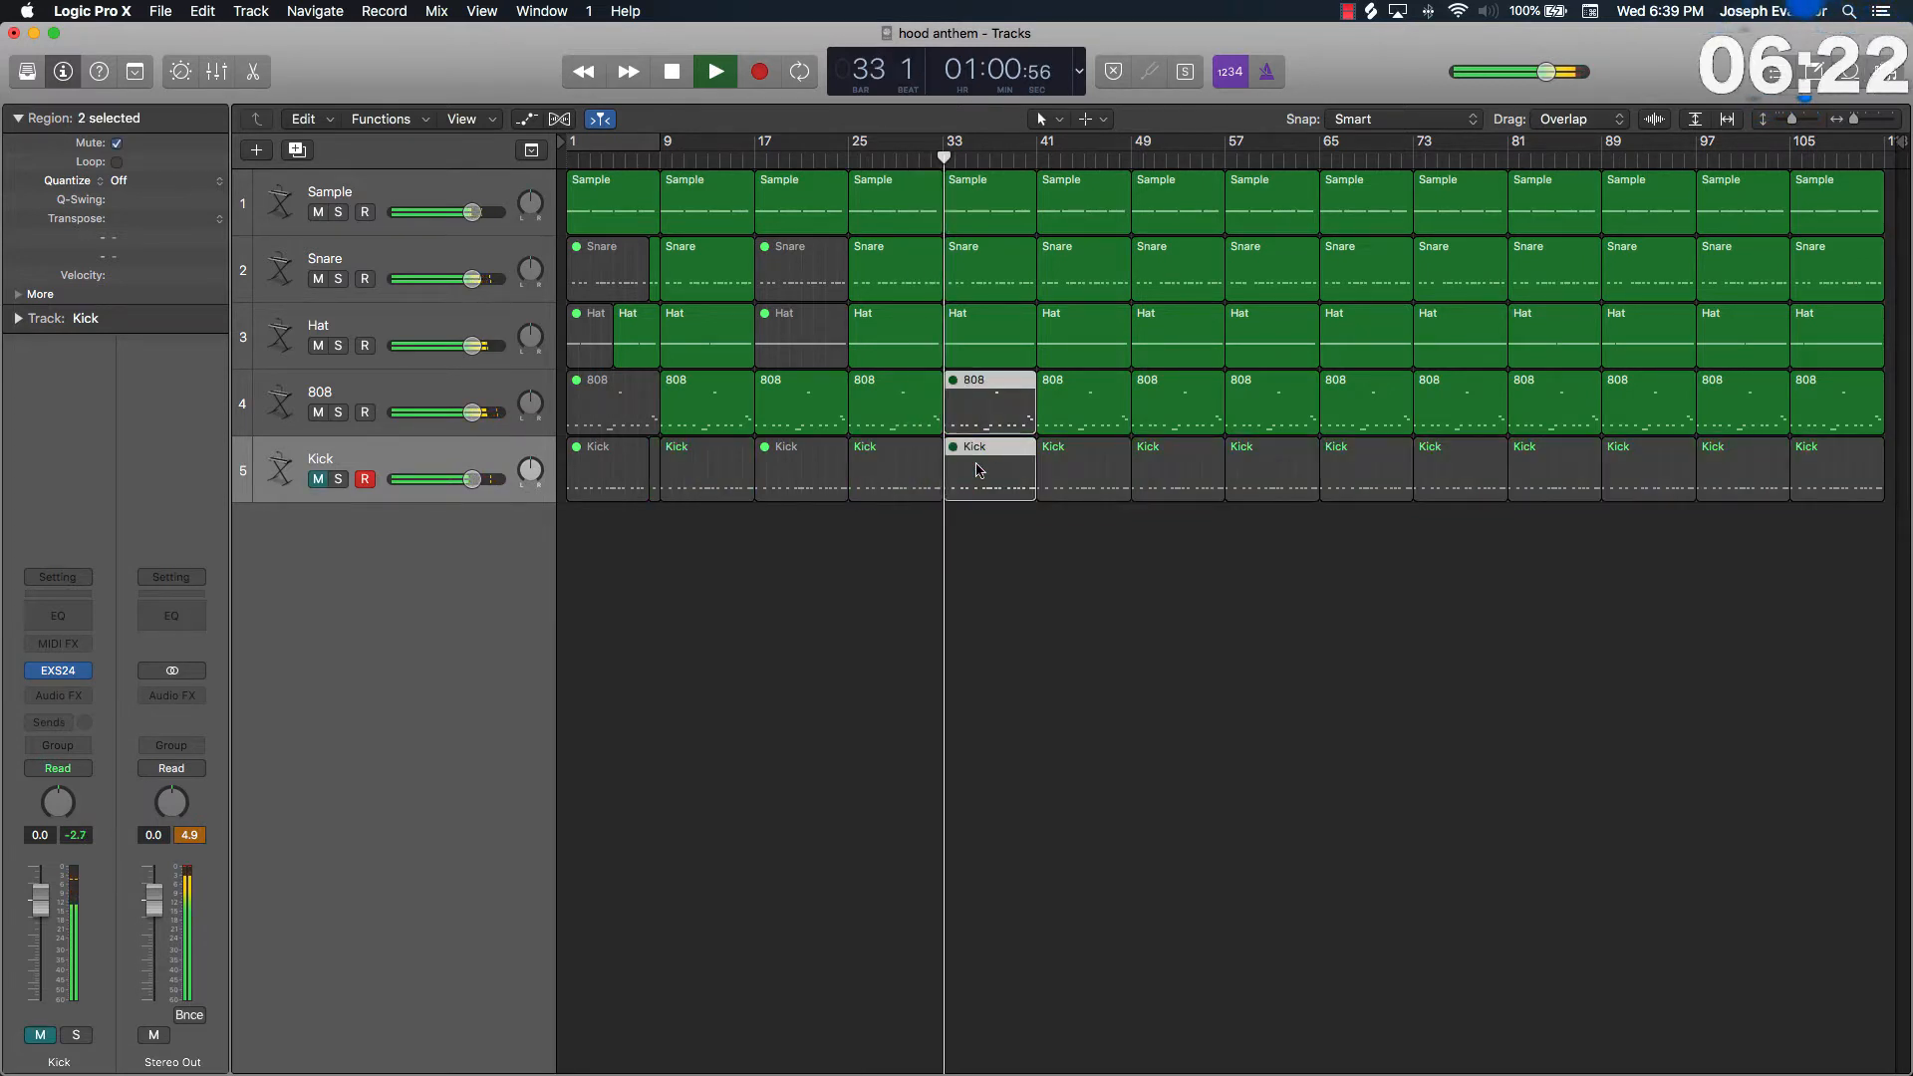
click(1101, 561)
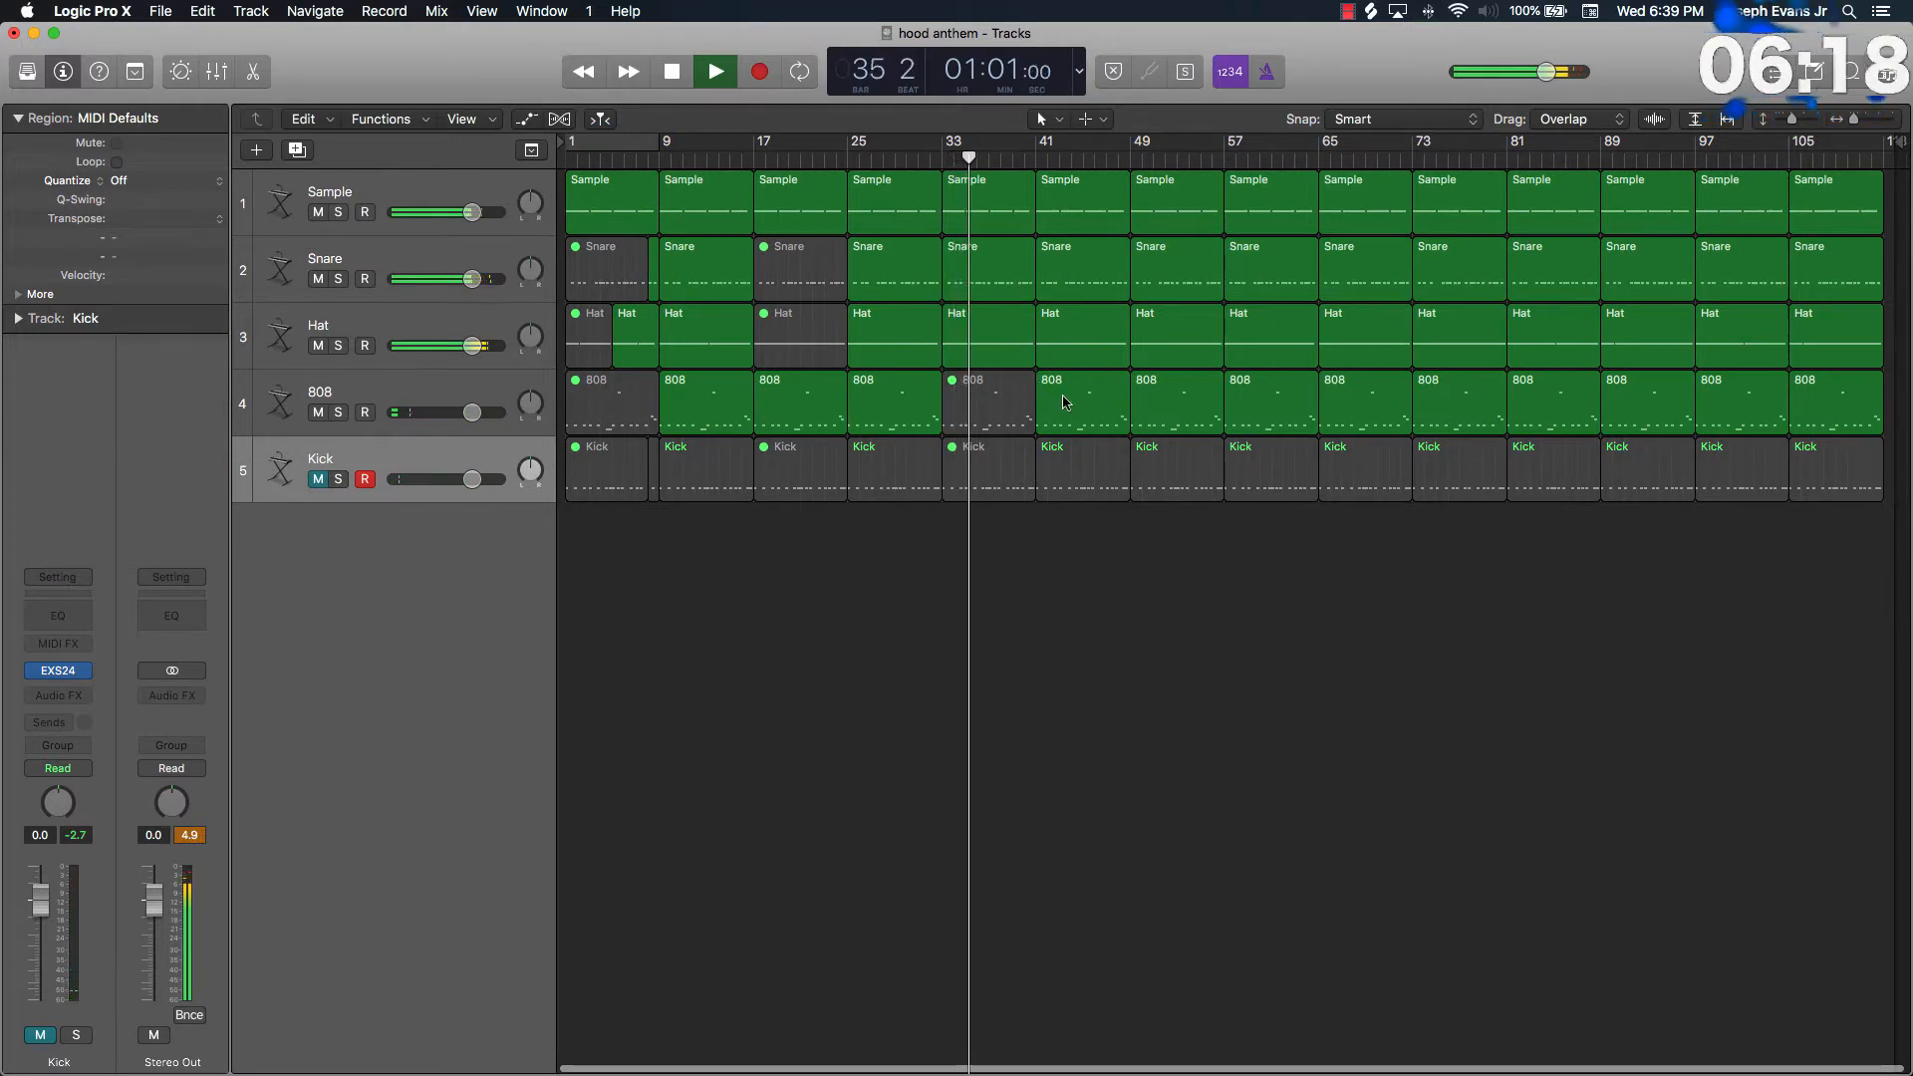
Unmute the Kick track and stop playback after hearing the full beat return at bar 41.
click(1064, 326)
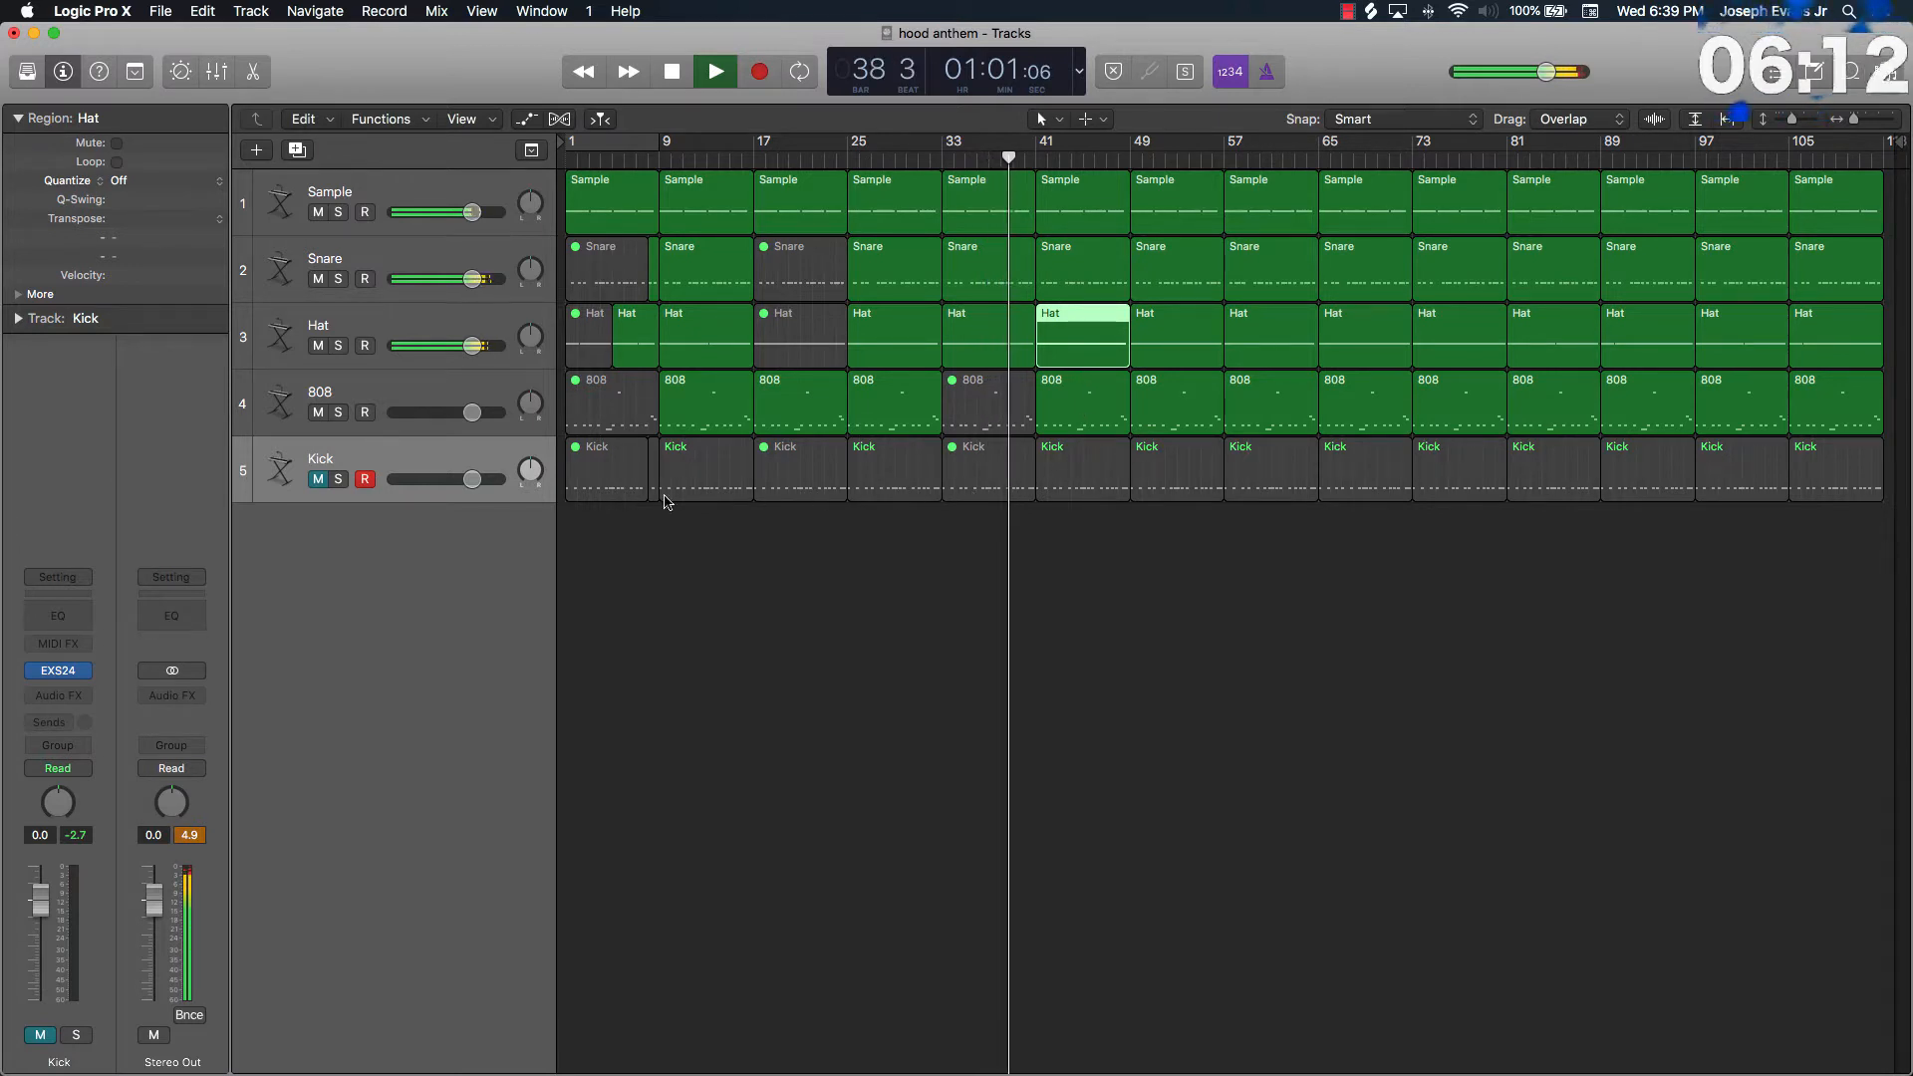
key(ctrl+m)
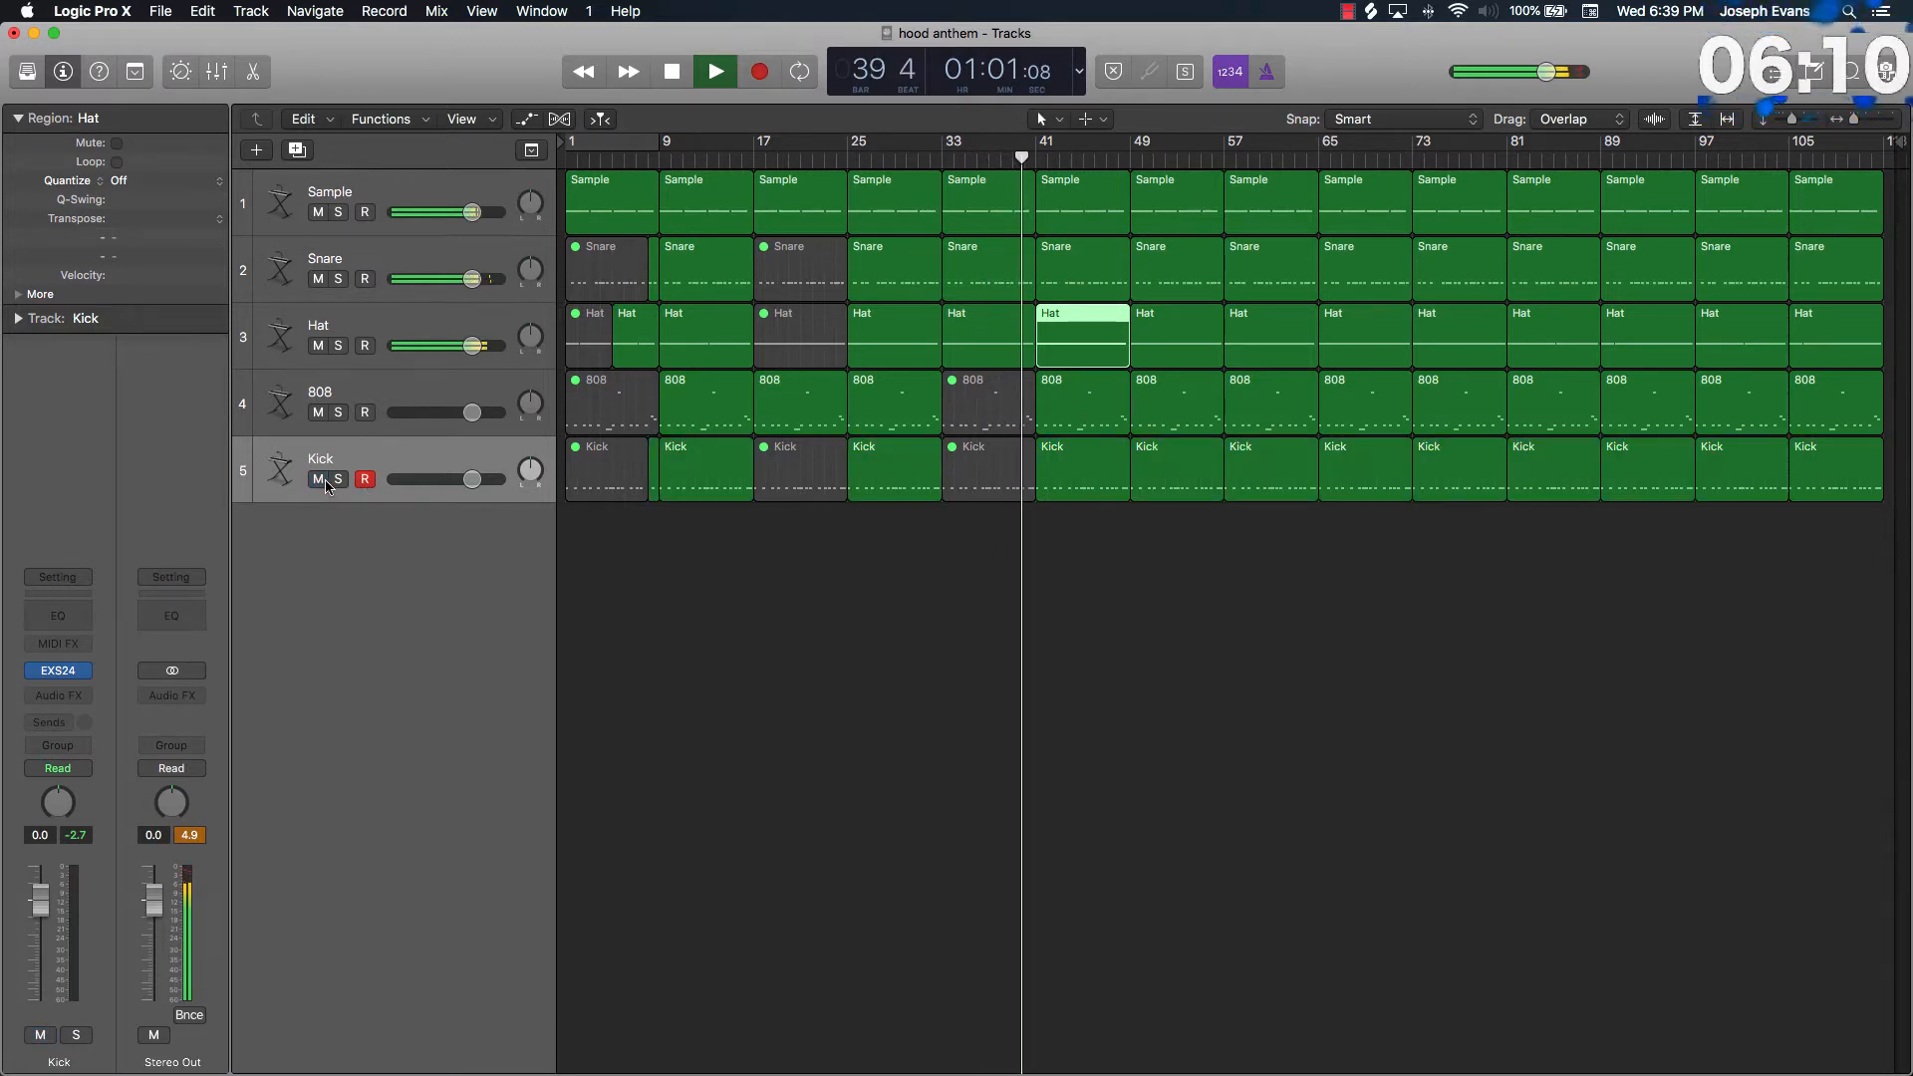
click(1435, 653)
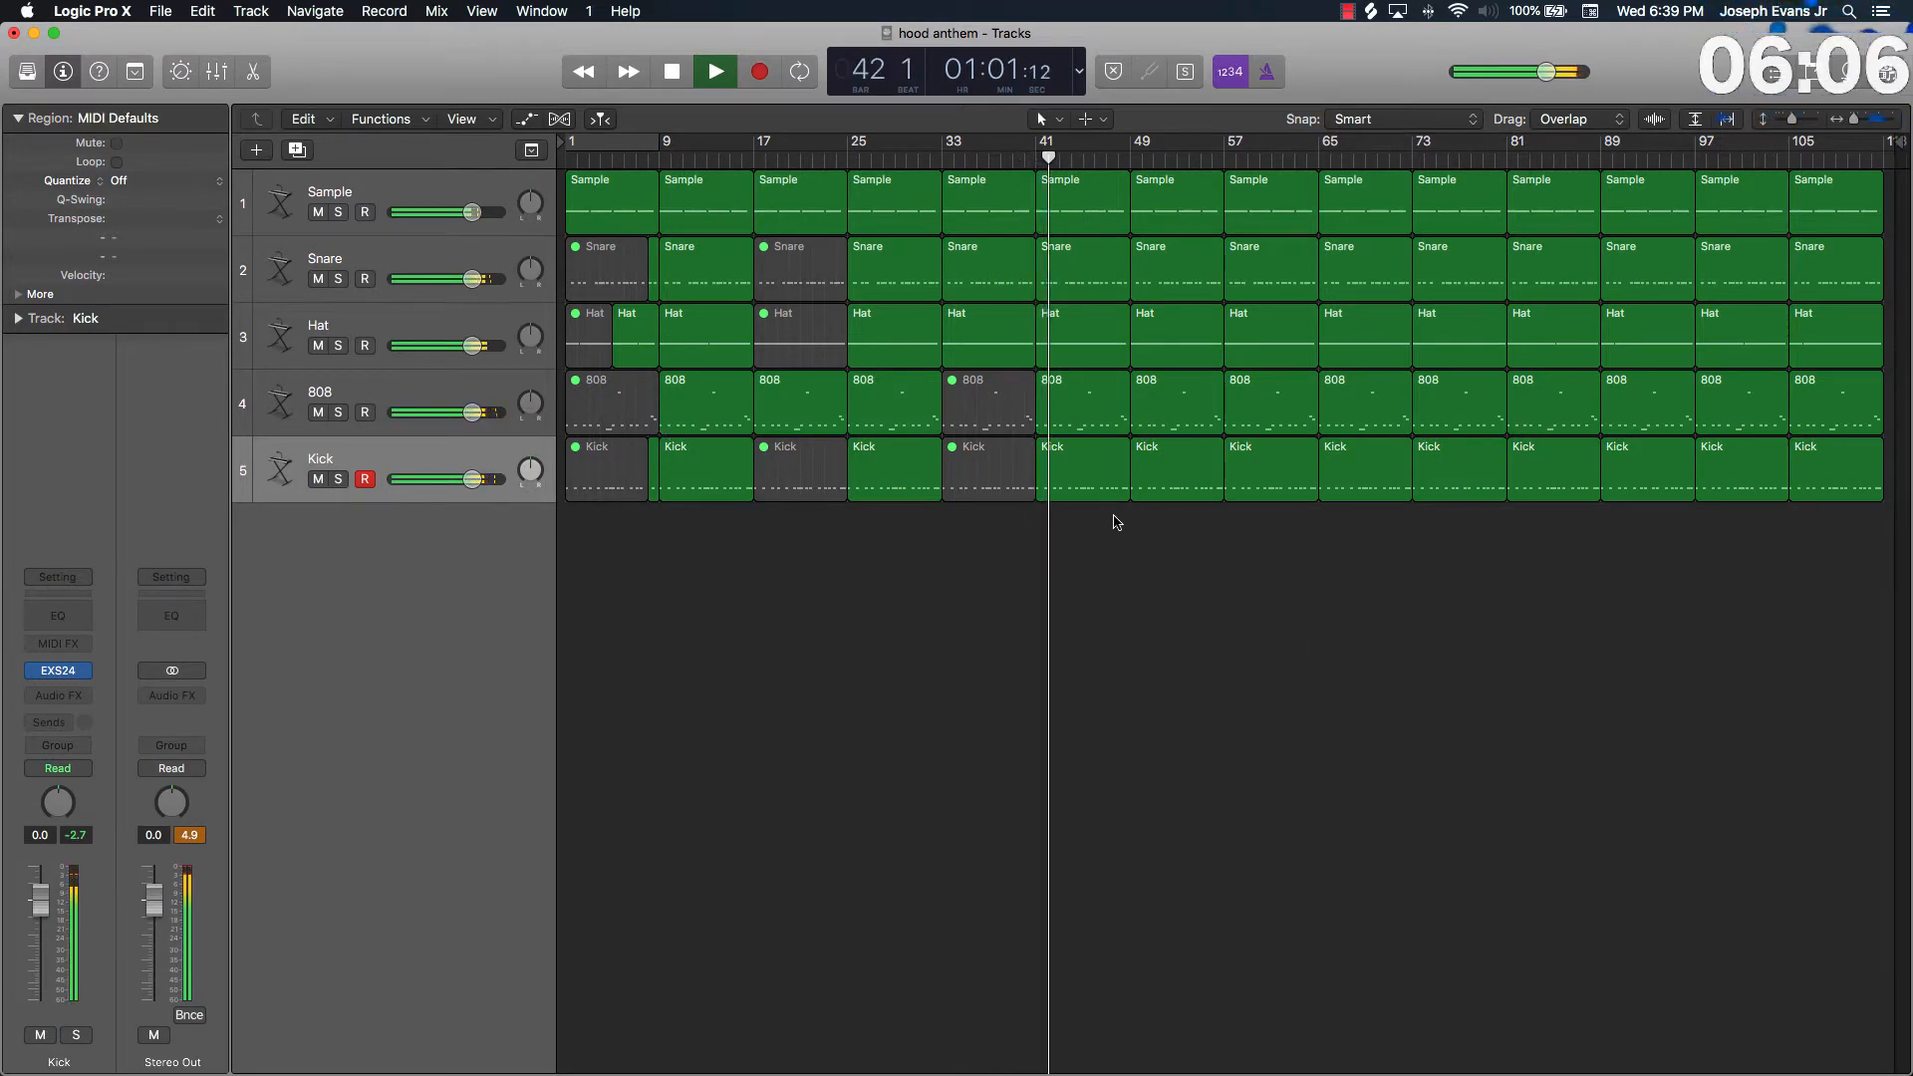
key(space)
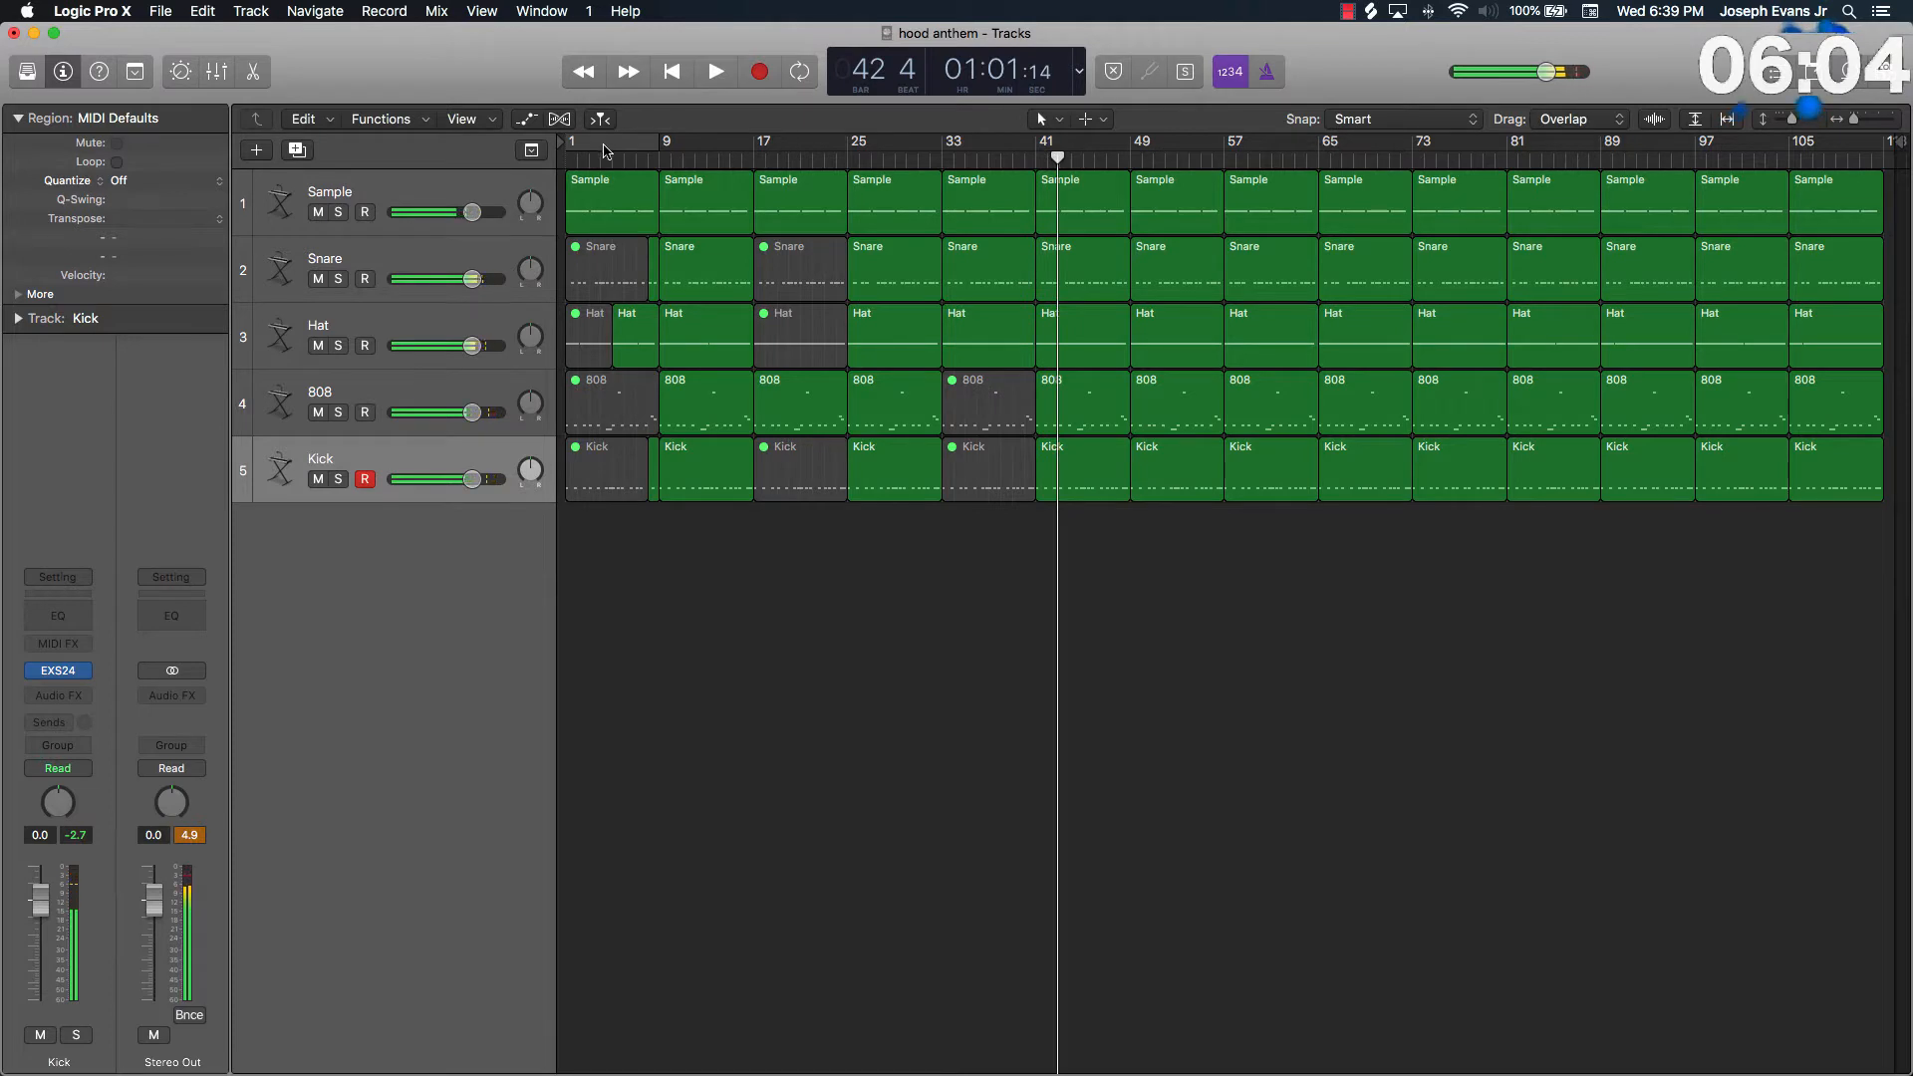
Set the cycle range to bars 9 to 17 and insert a copy of that section at bar 17, shifting the following regions eight bars later.
click(614, 145)
drag(614, 144, 711, 144)
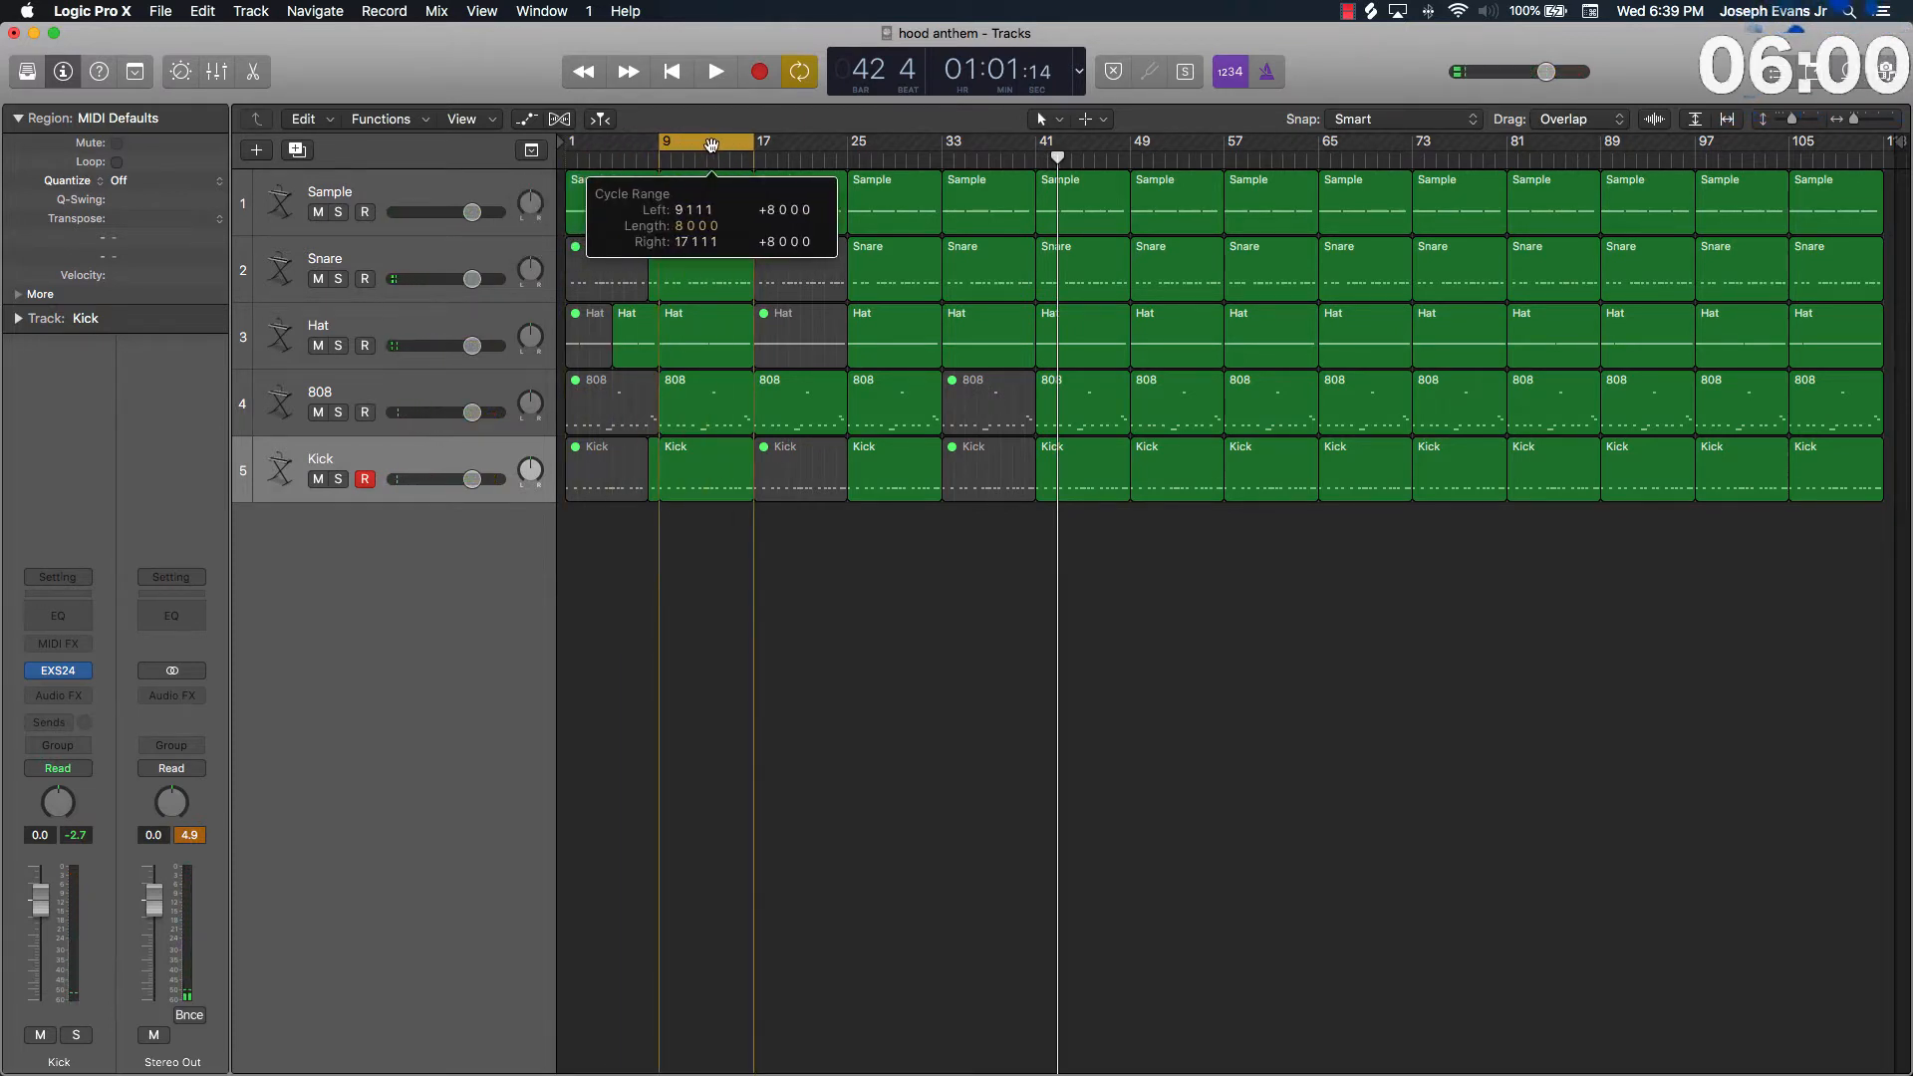
drag(801, 563, 1794, 177)
drag(791, 205, 778, 417)
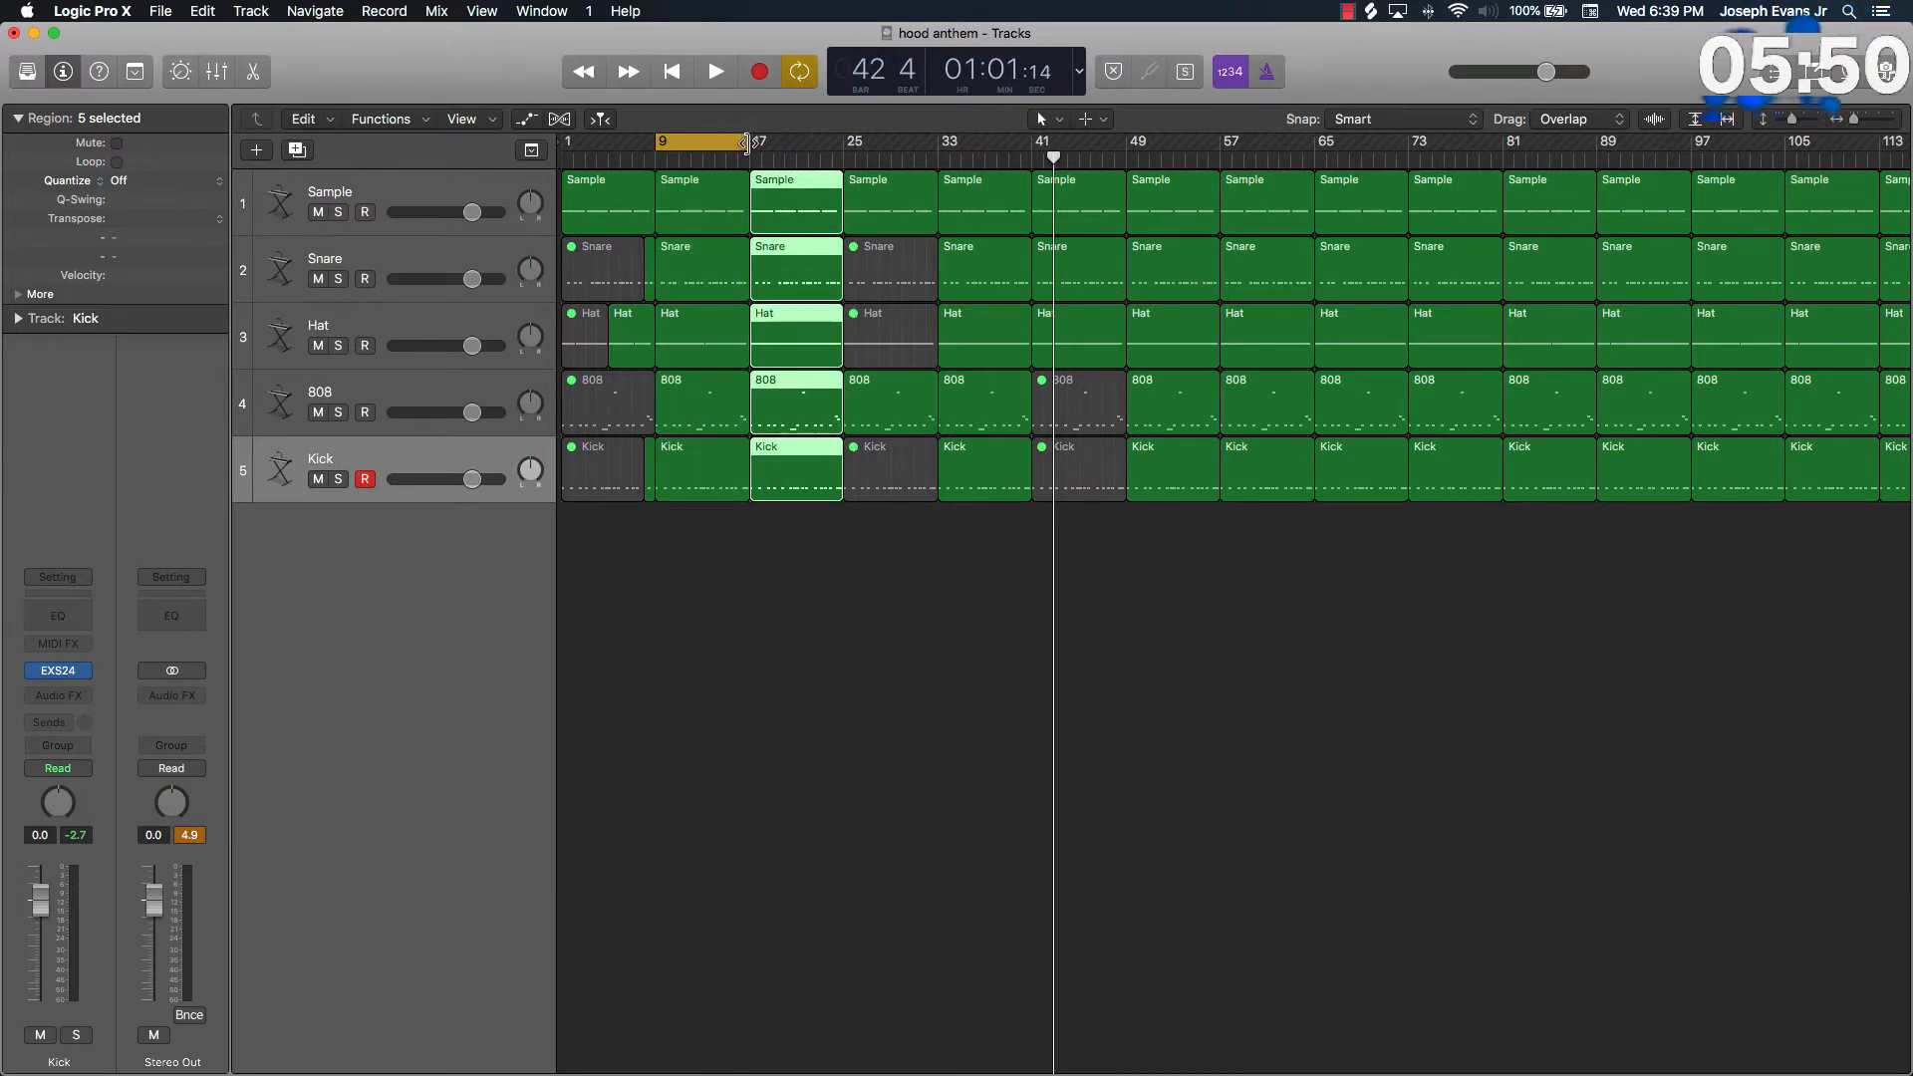
Extend the end of the cycle range to bar 57.
drag(746, 143, 1220, 161)
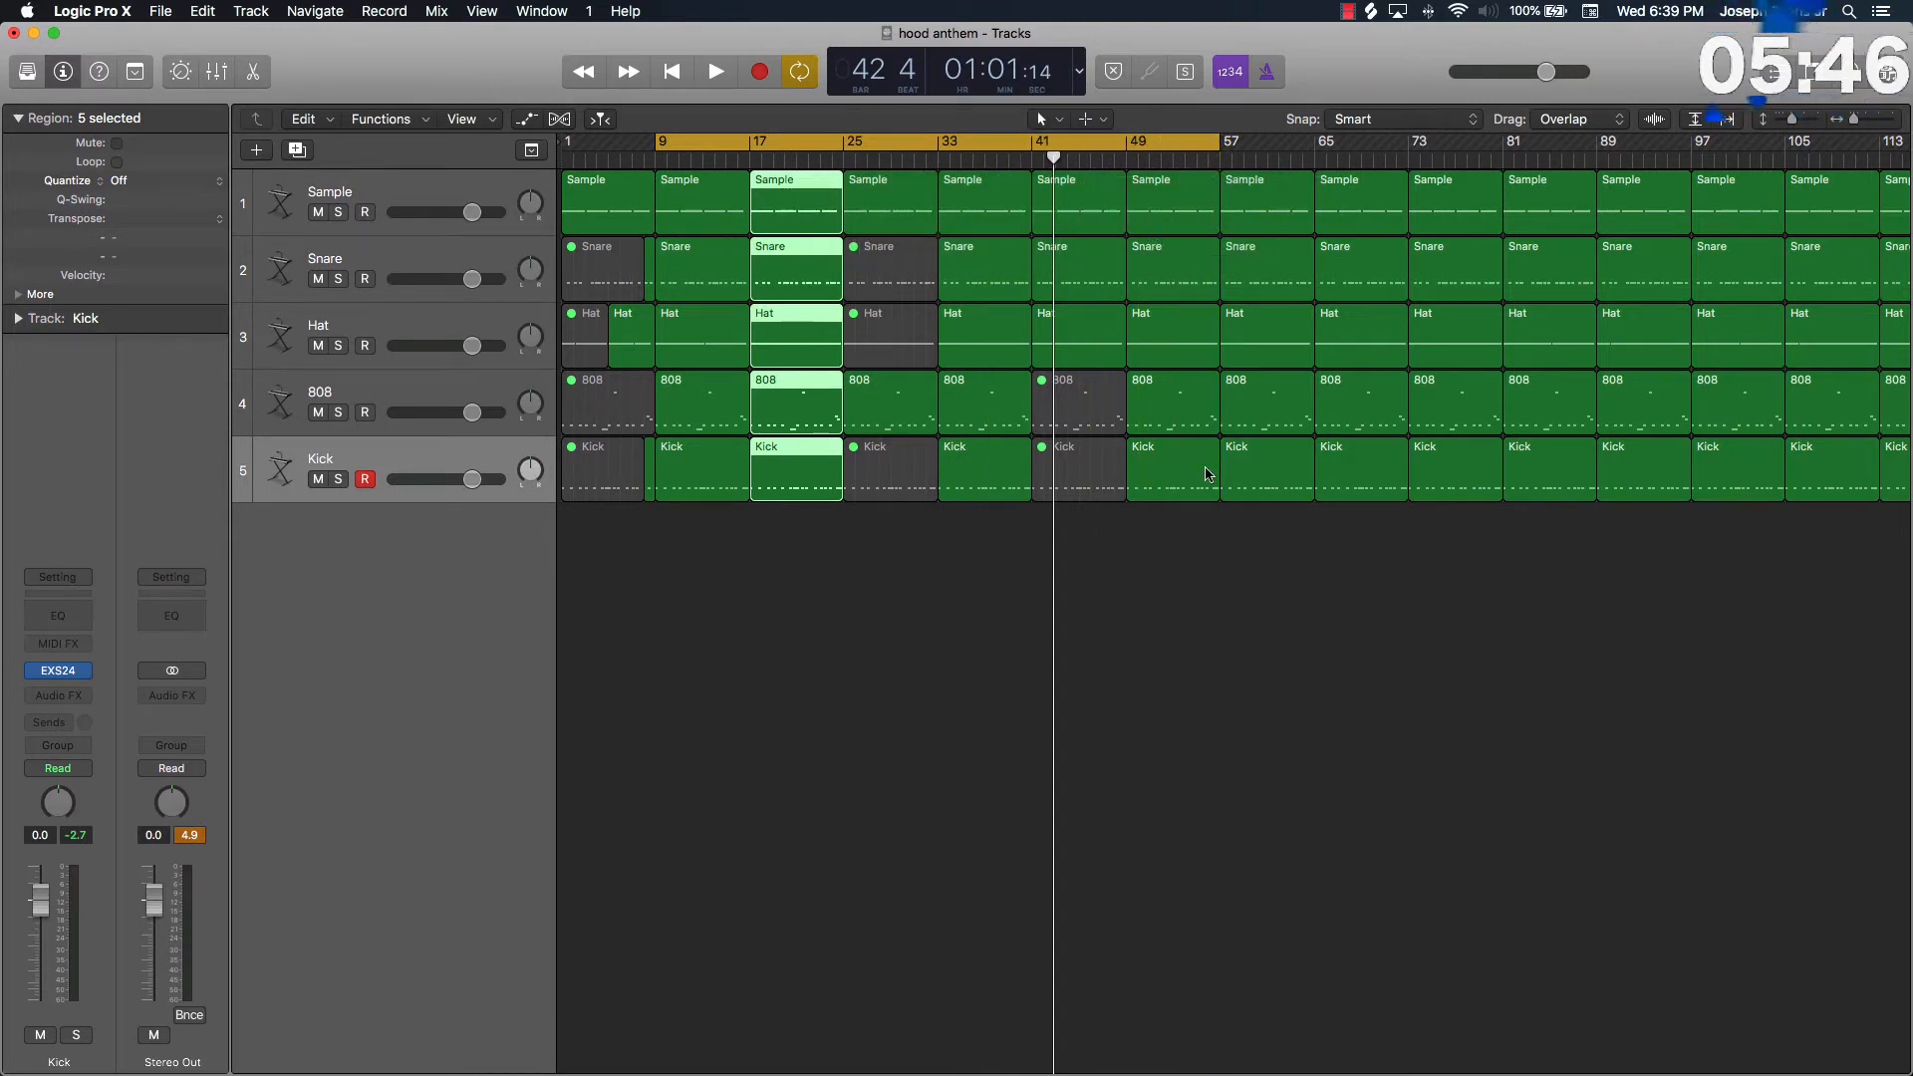
scroll(1208, 474, right, 1)
click(1132, 542)
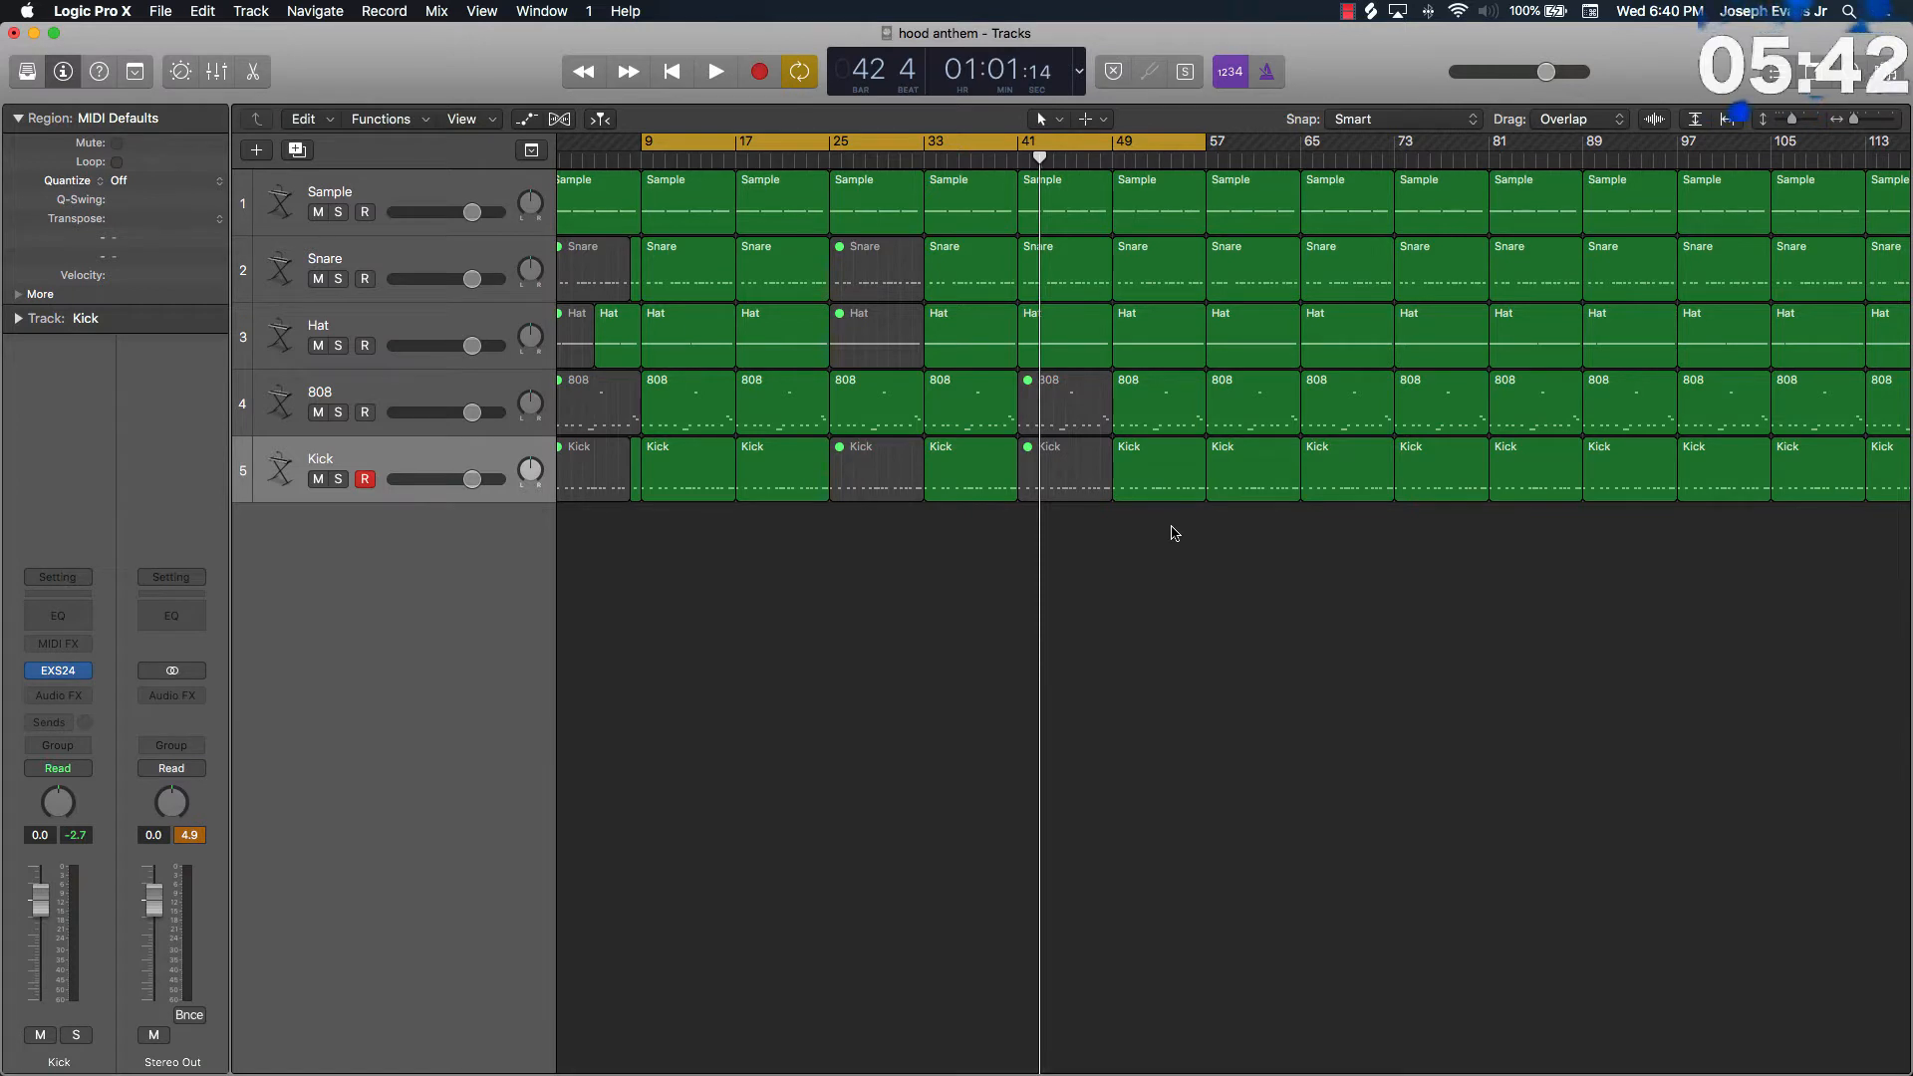
Split the Snare, Hat and Kick regions of bars 49 to 57 at bar 56.
drag(1196, 162, 1199, 177)
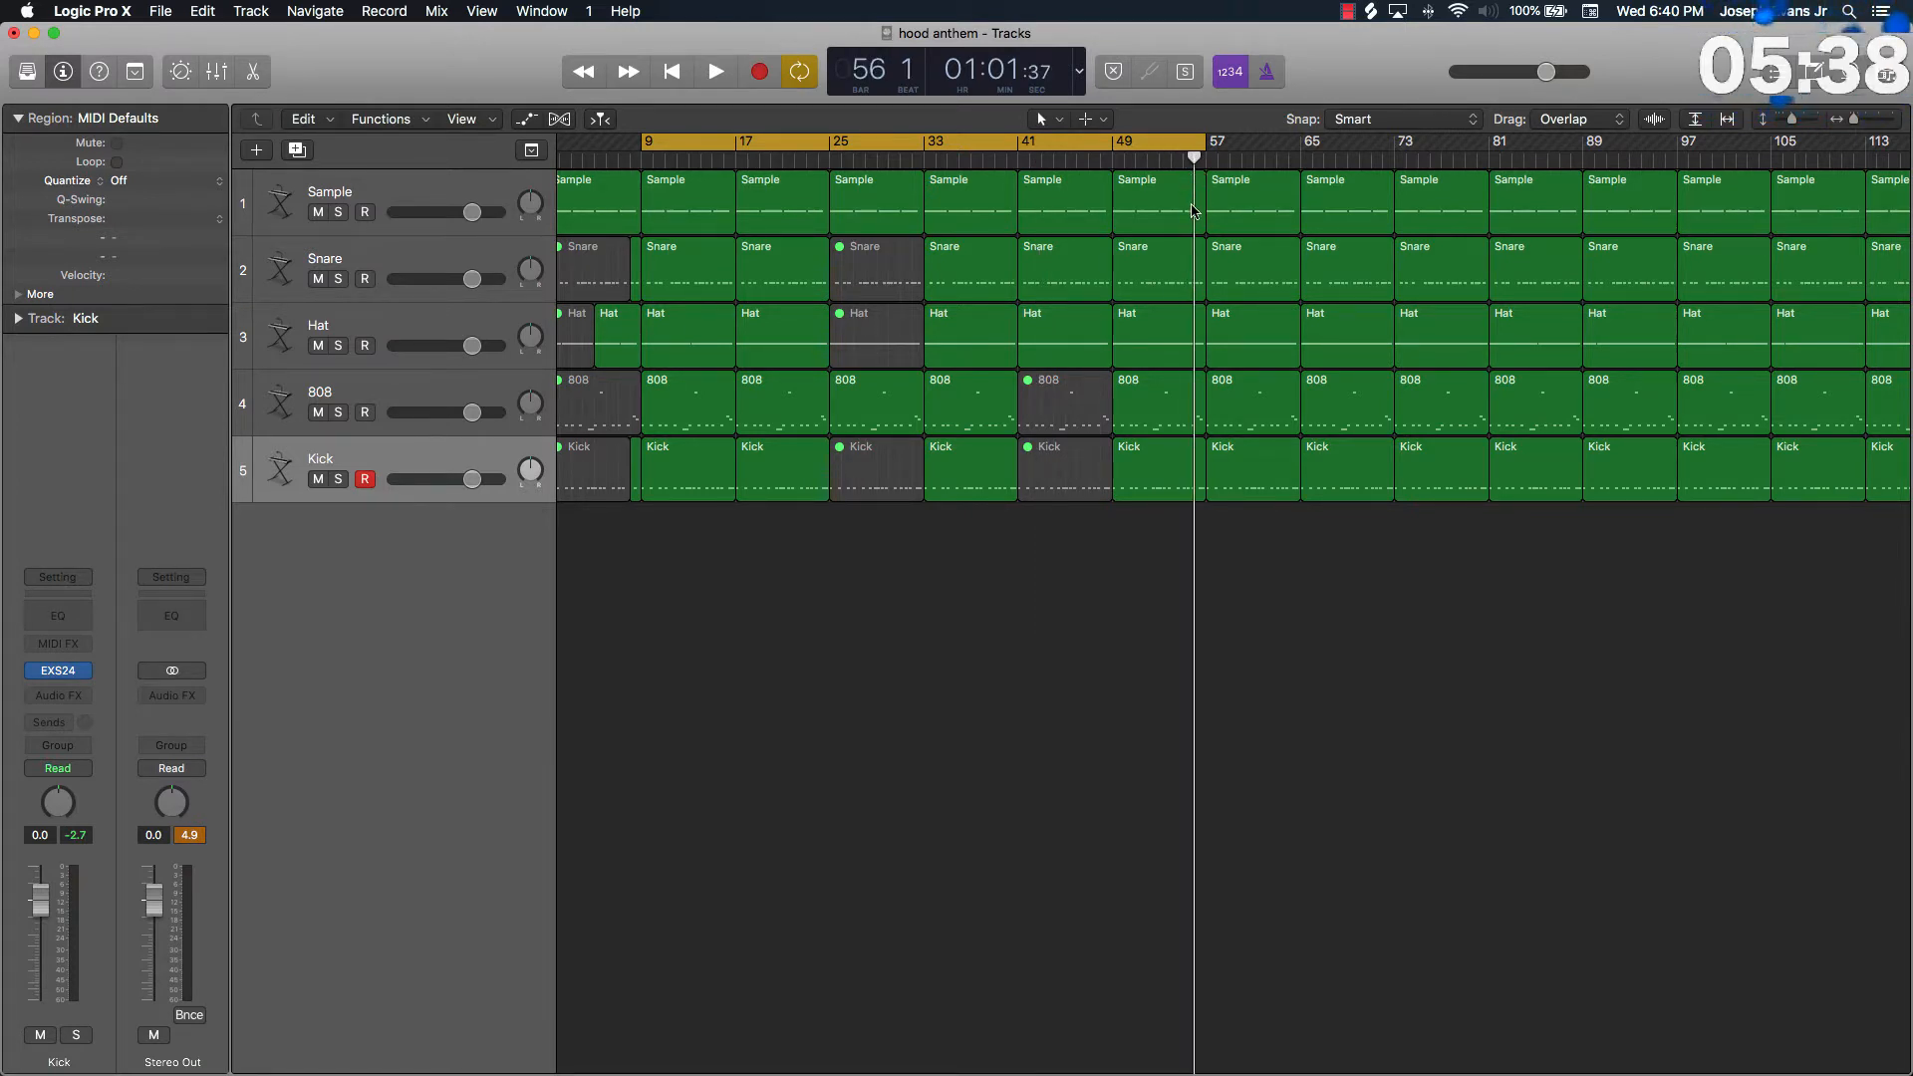
key(super+Right)
key(super+Right)
key(super+Right)
key(super+Right)
key(super+Right)
key(super+Right)
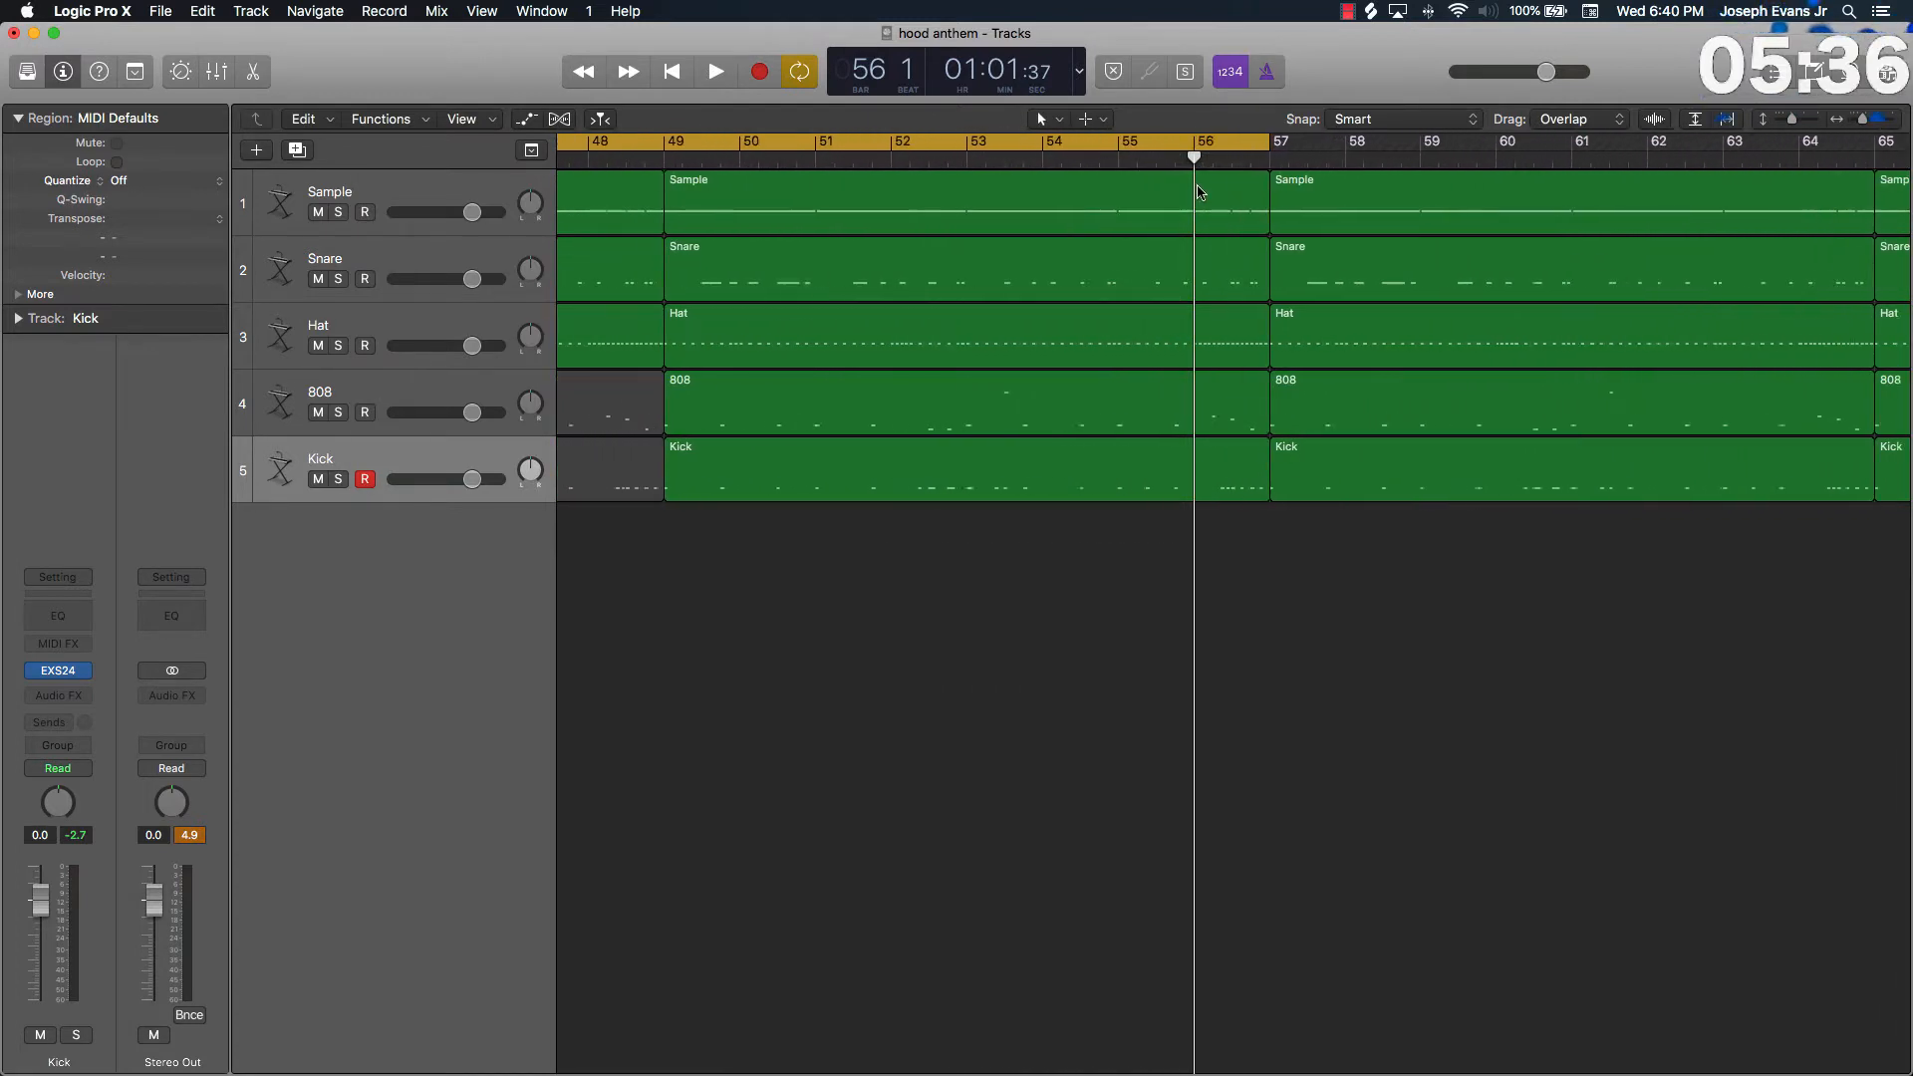
click(1230, 485)
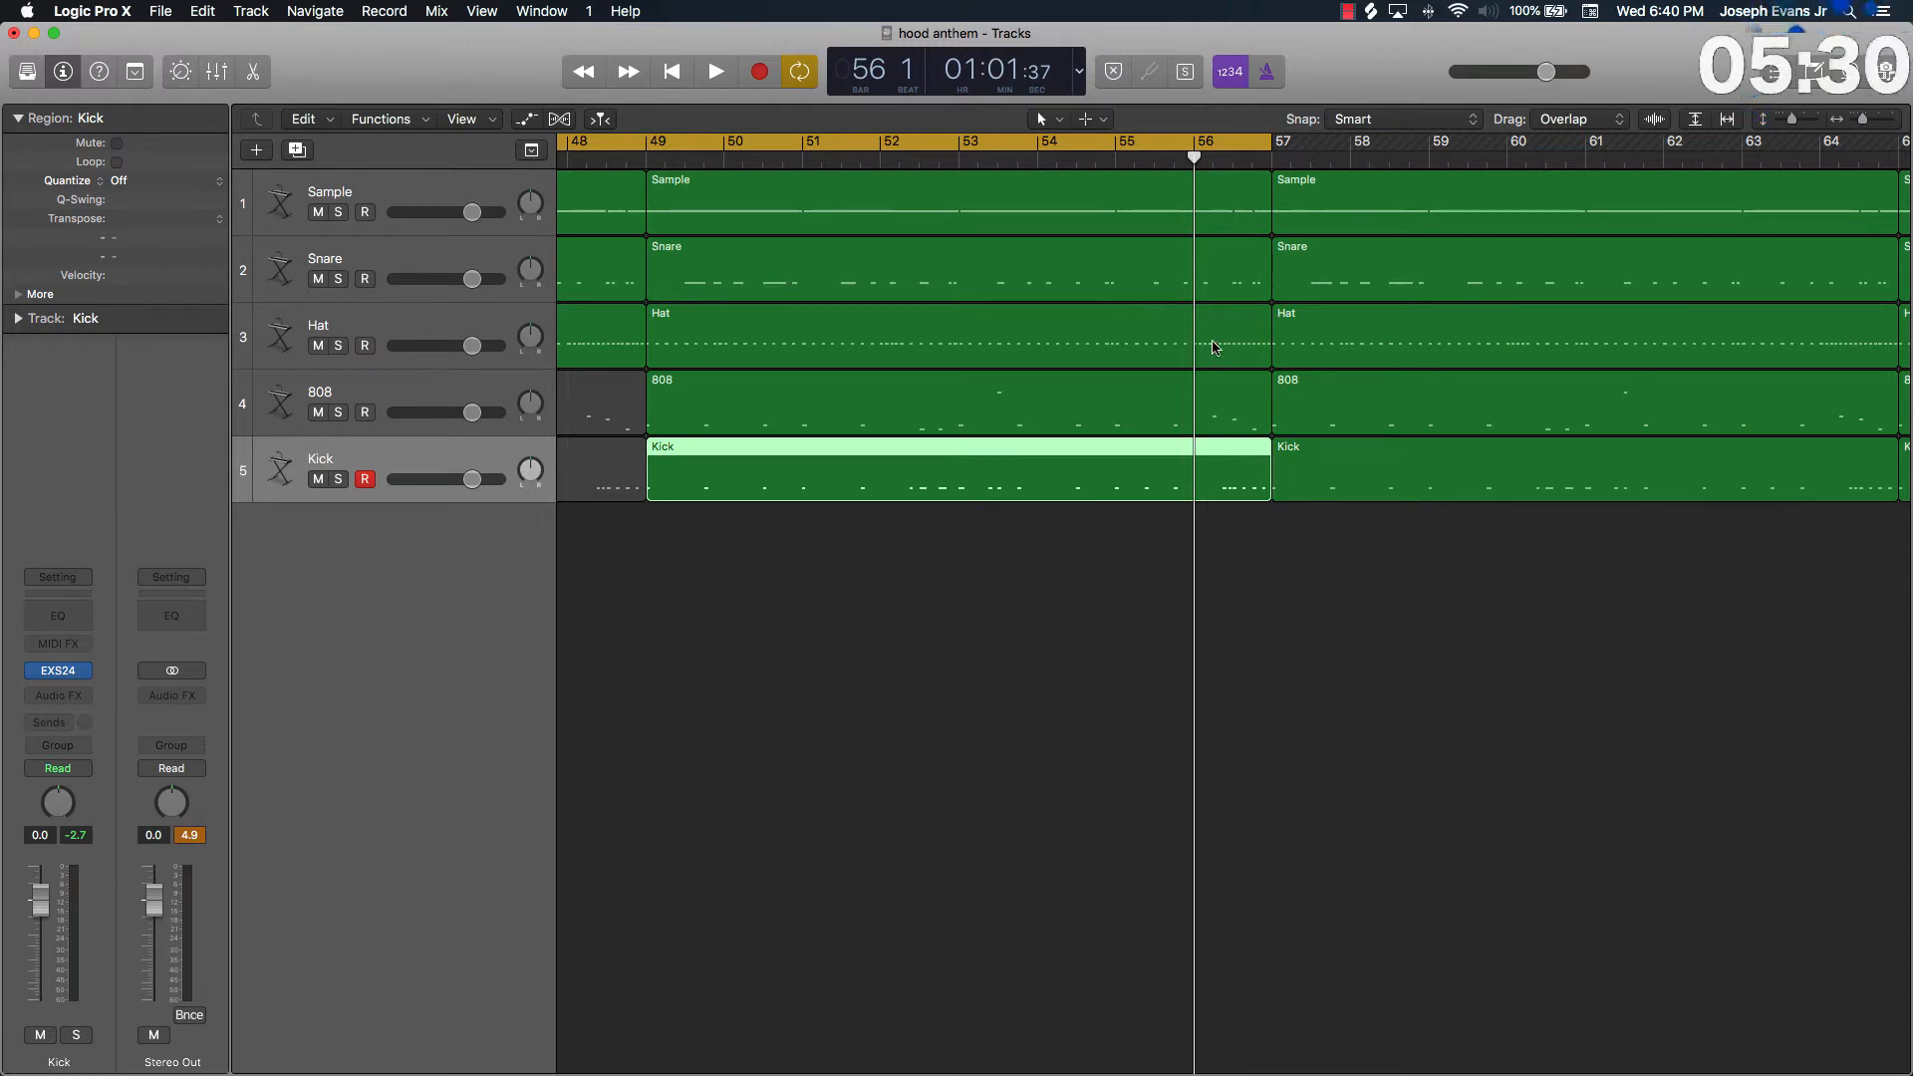
shift+click(1214, 347)
shift+click(1221, 286)
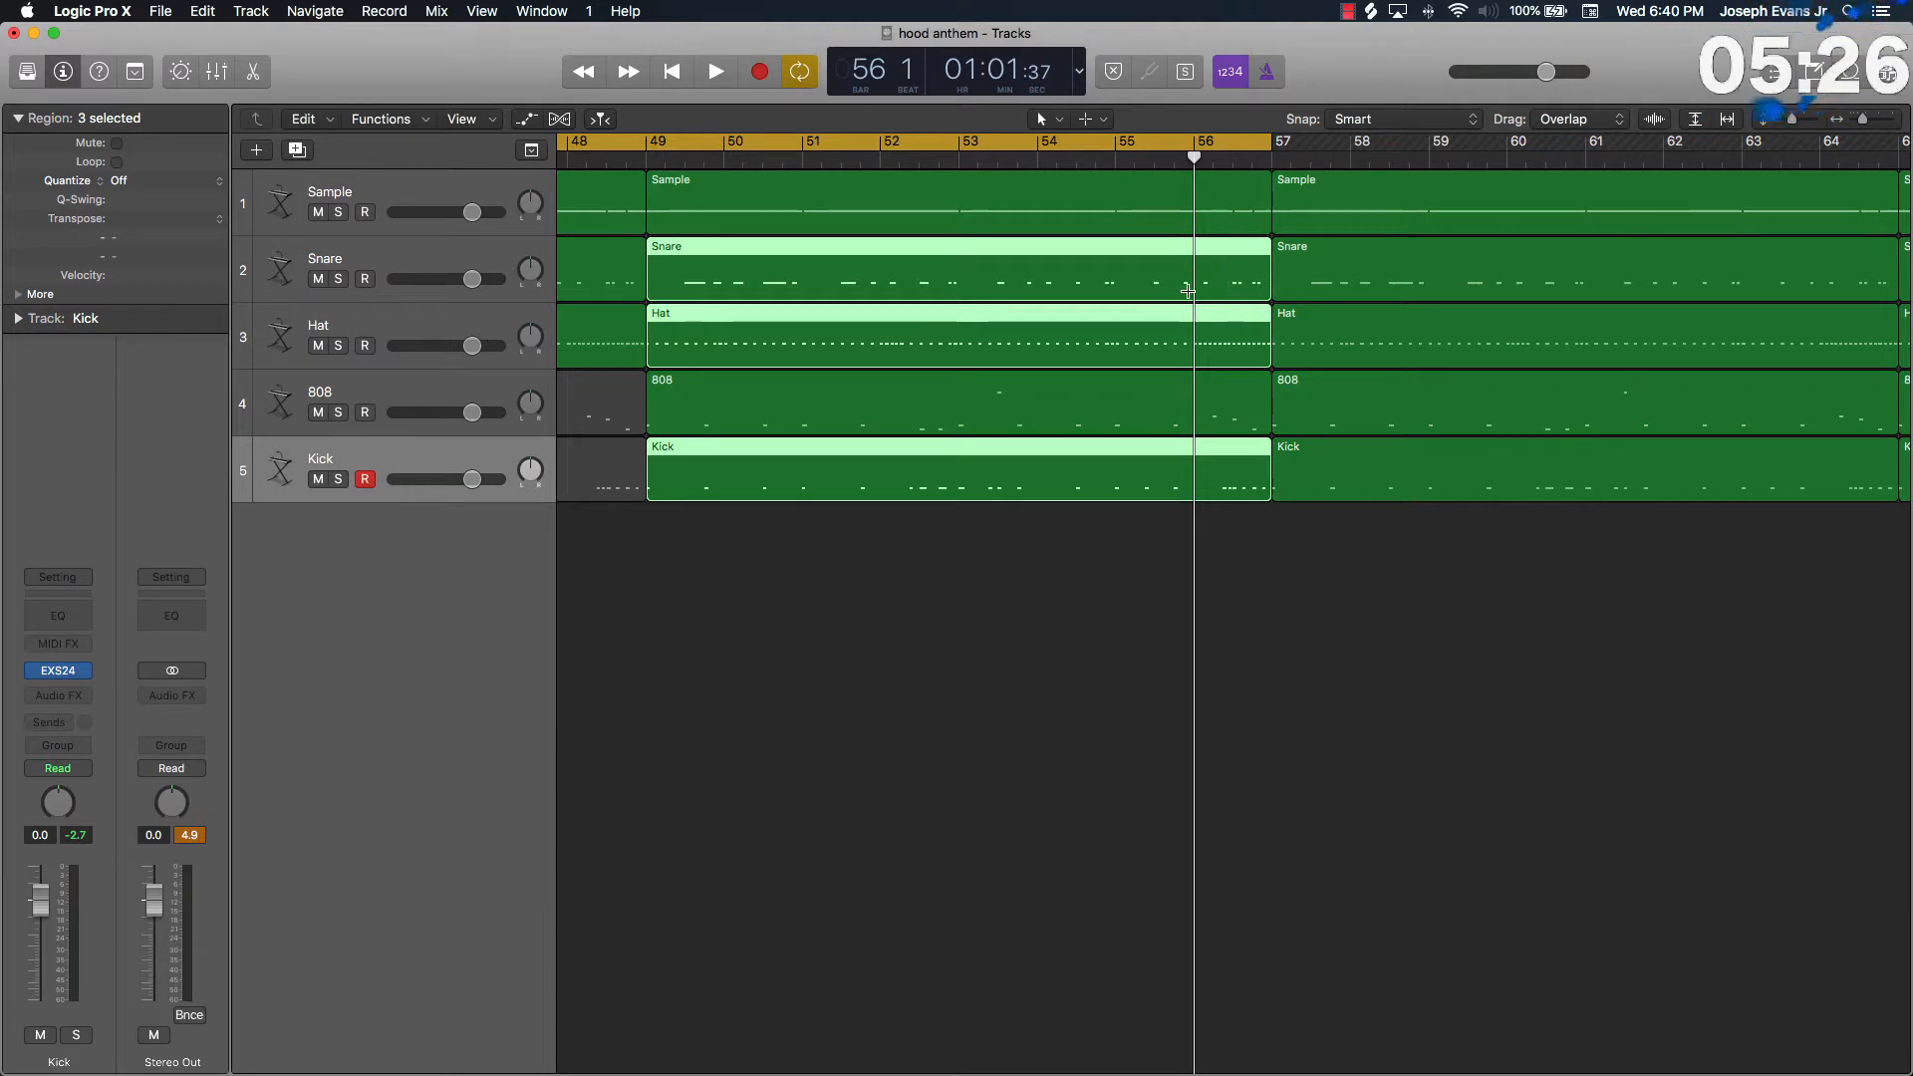
key(super+t)
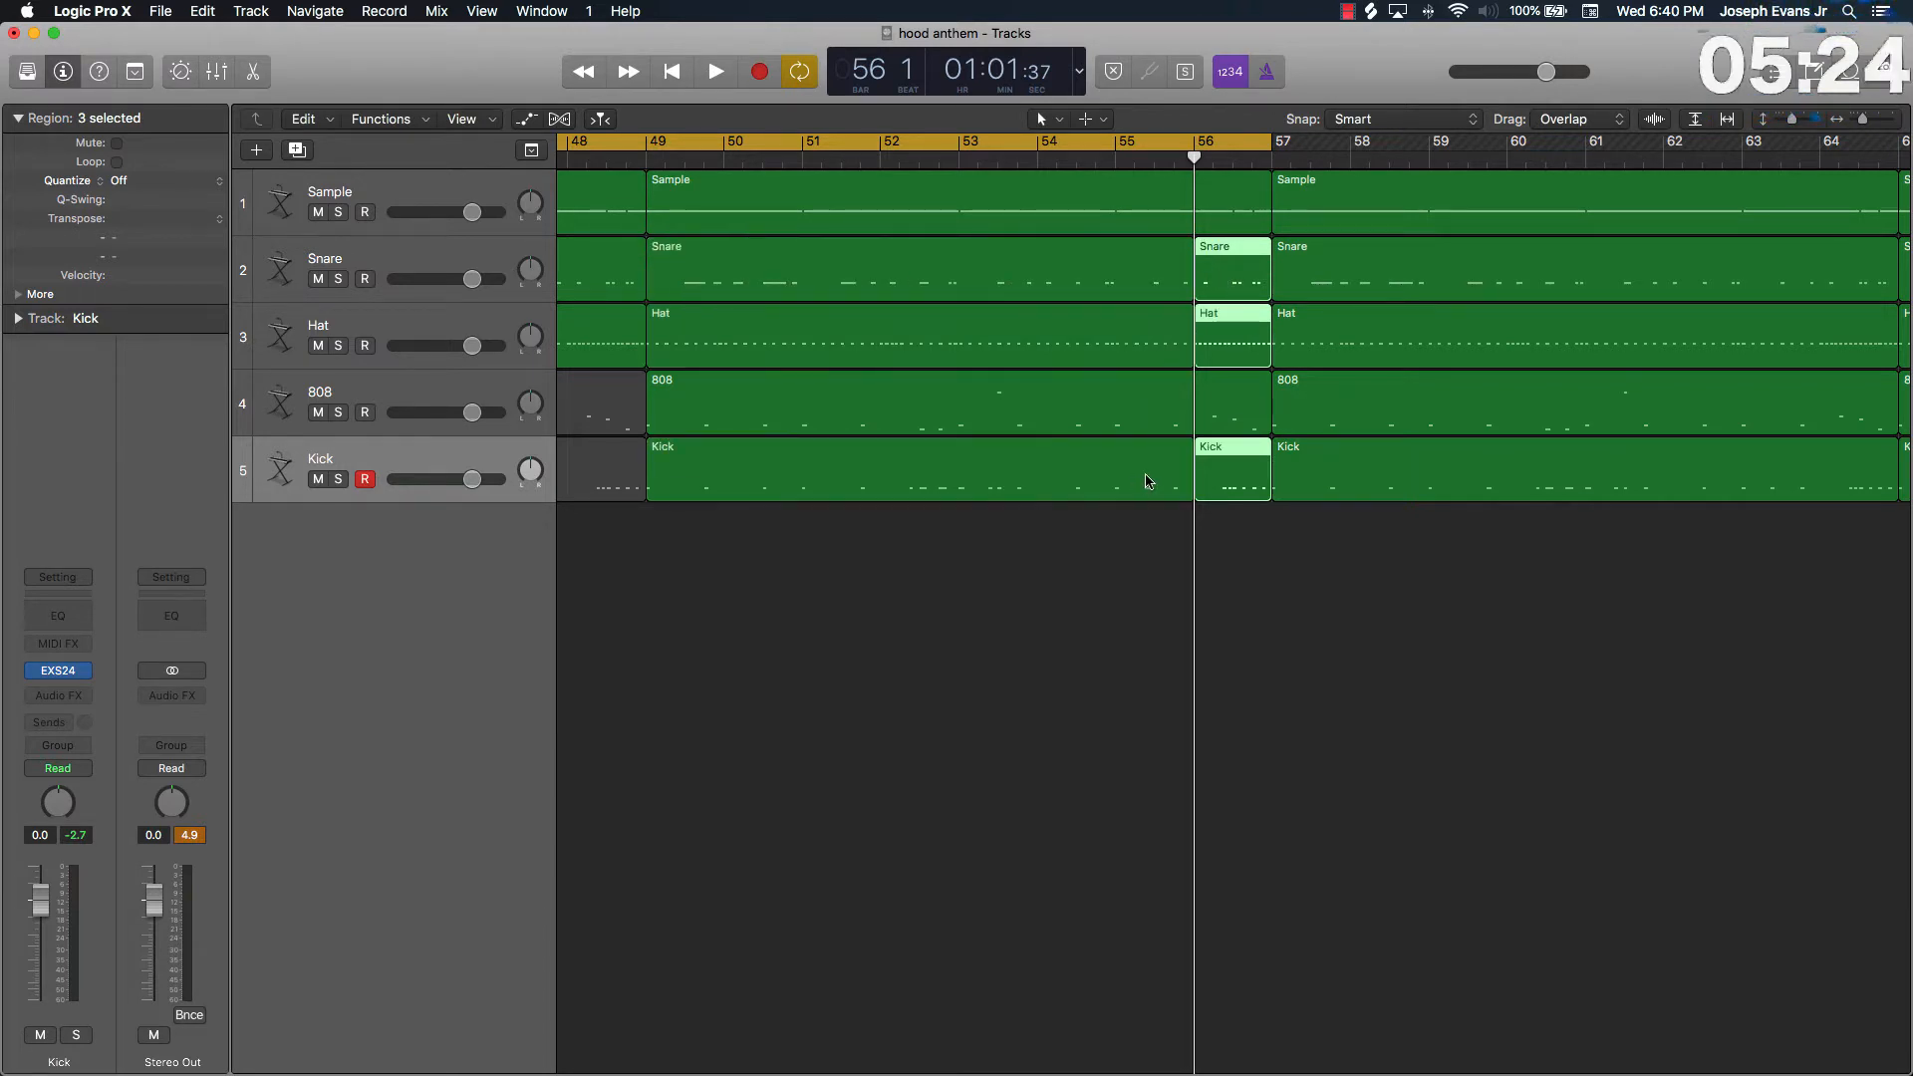
Mute the Snare, Hat and Kick regions between bars 56 and 57 and play the dropout from bar 56.
key(ctrl+m)
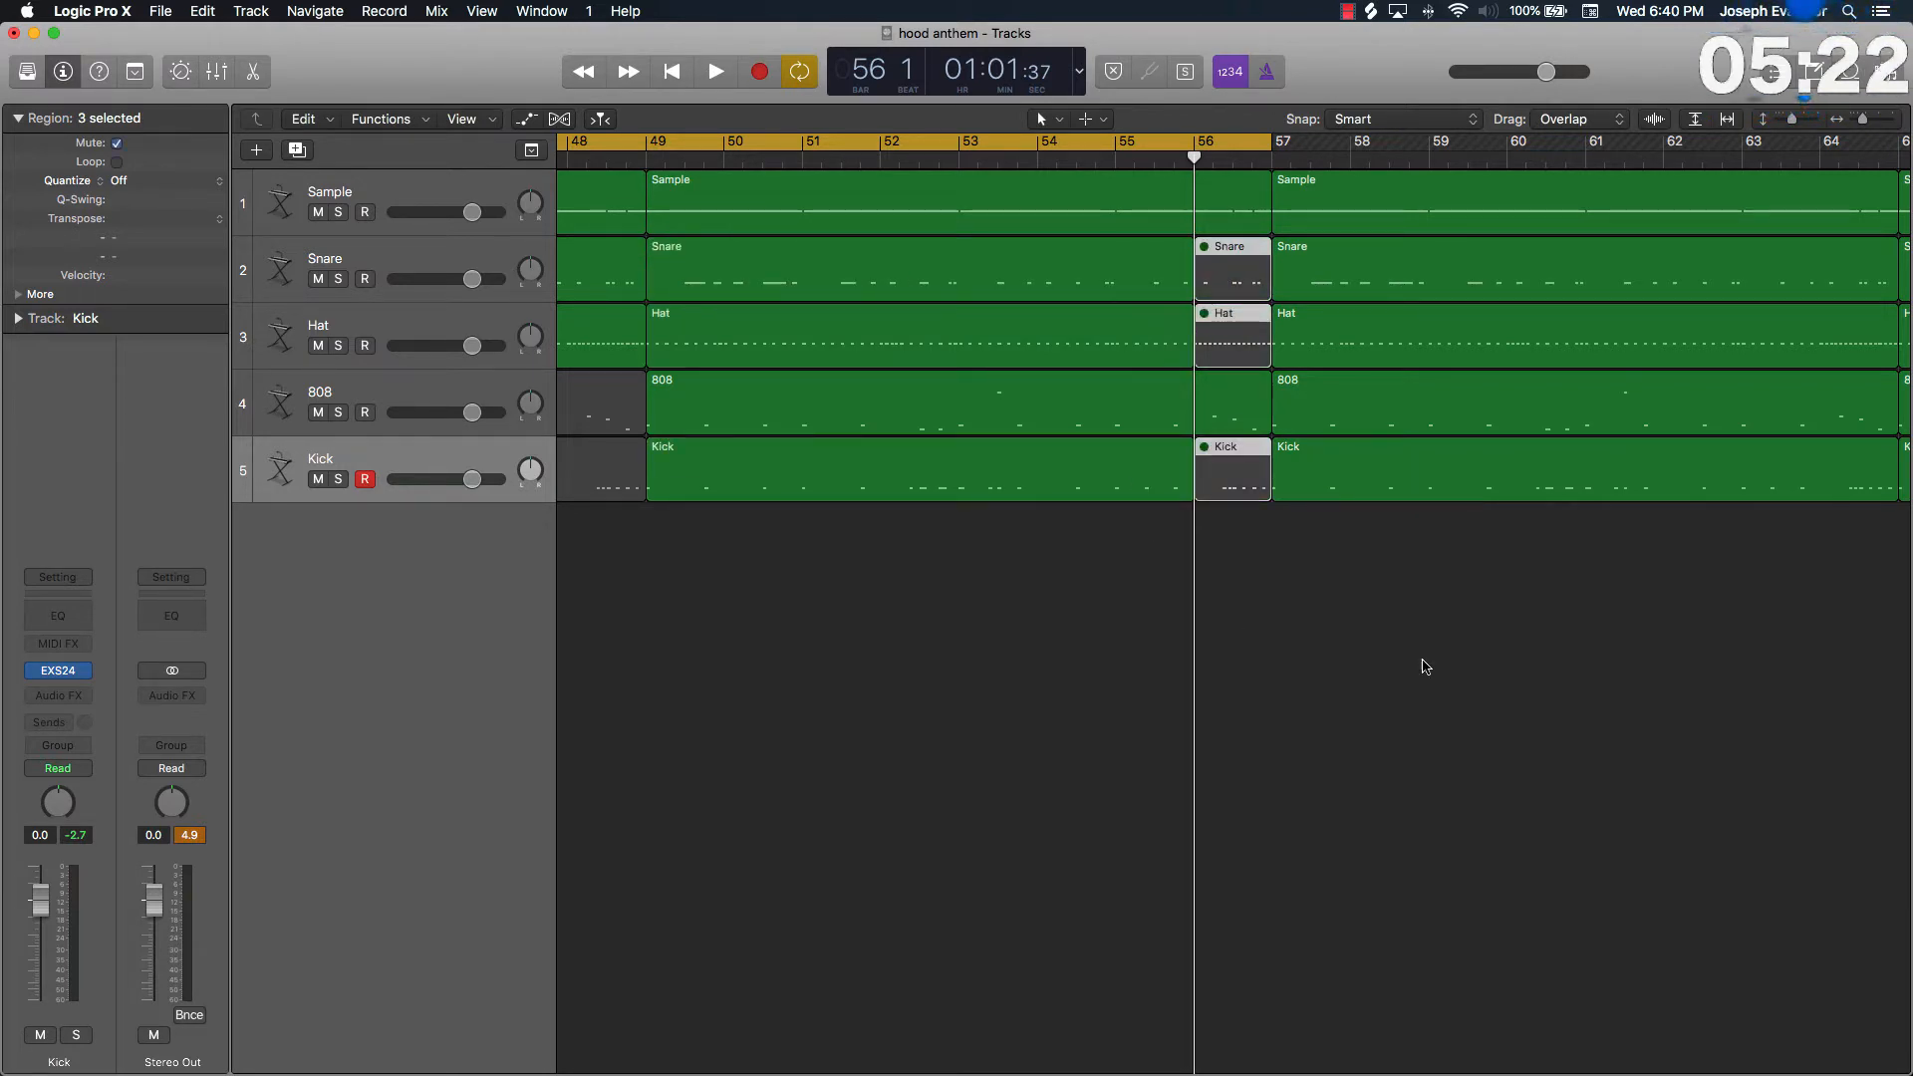
click(1425, 667)
click(715, 71)
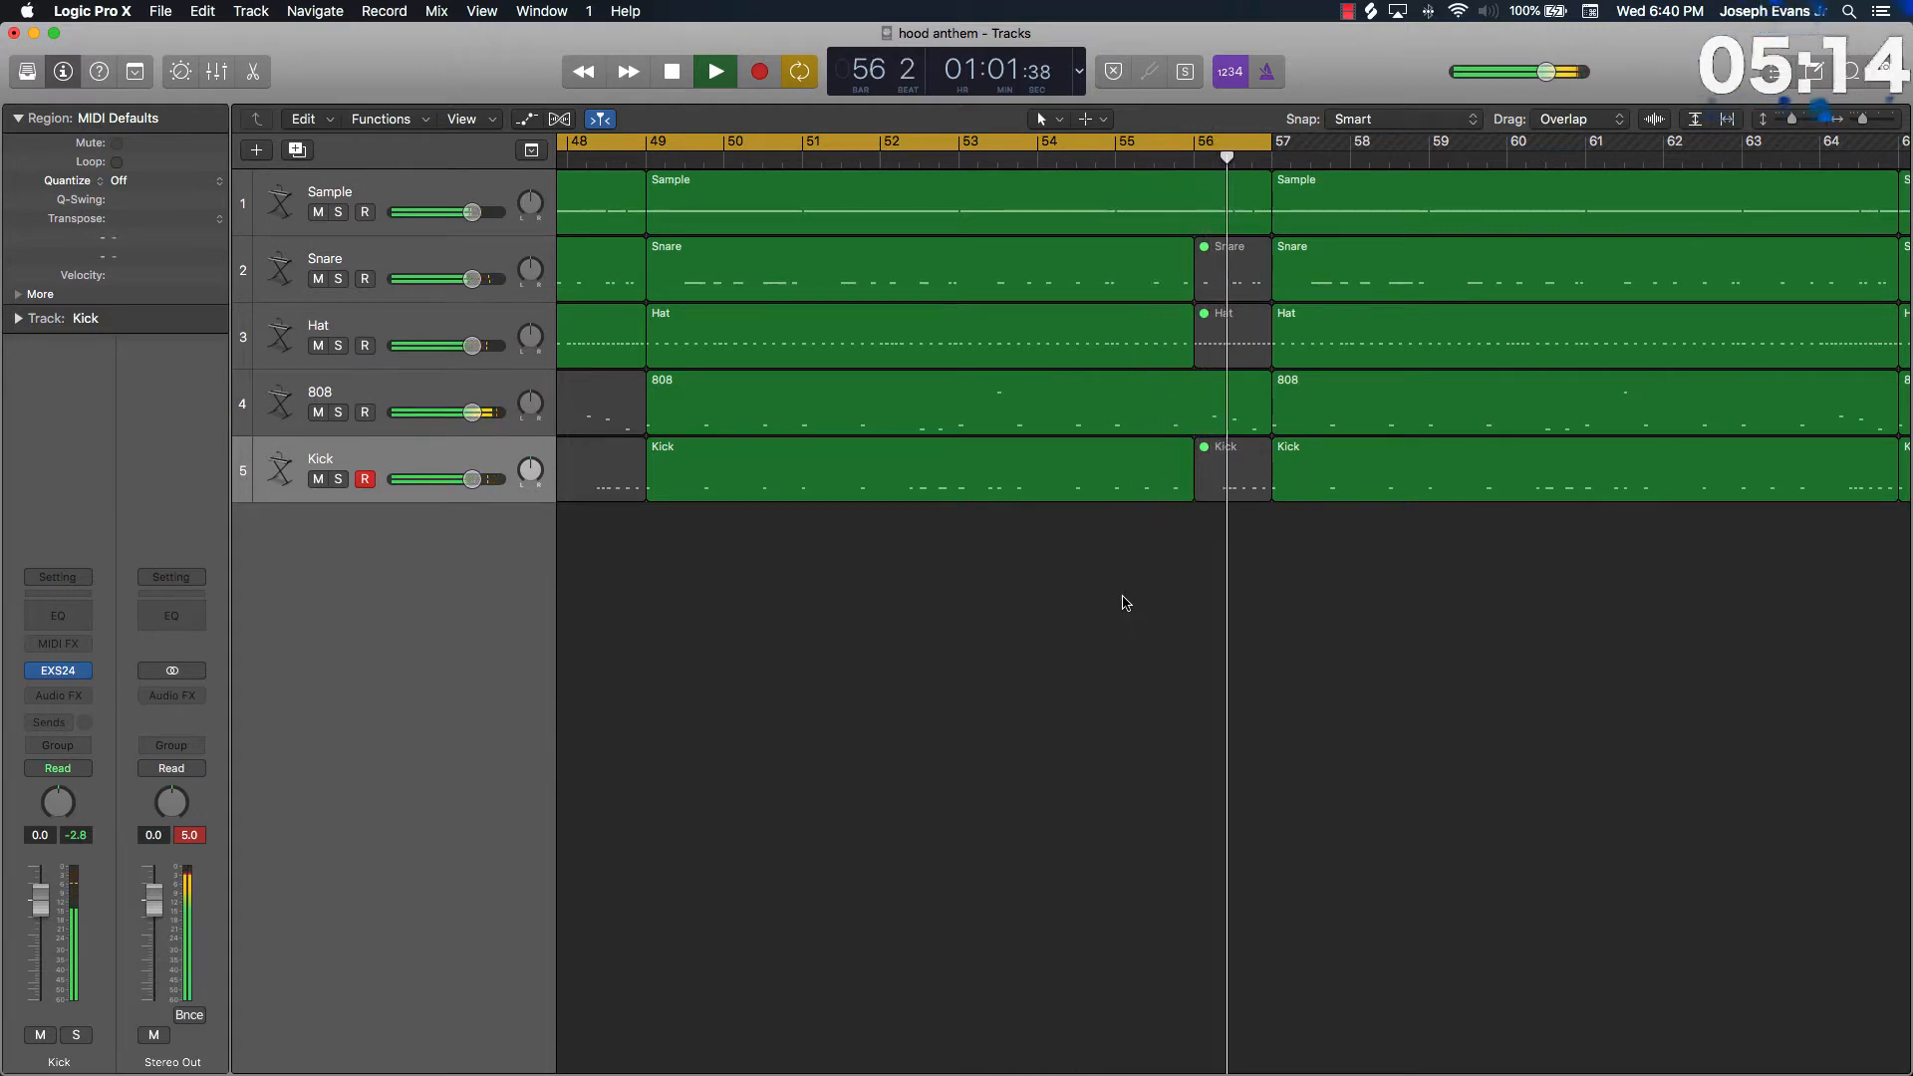
key(space)
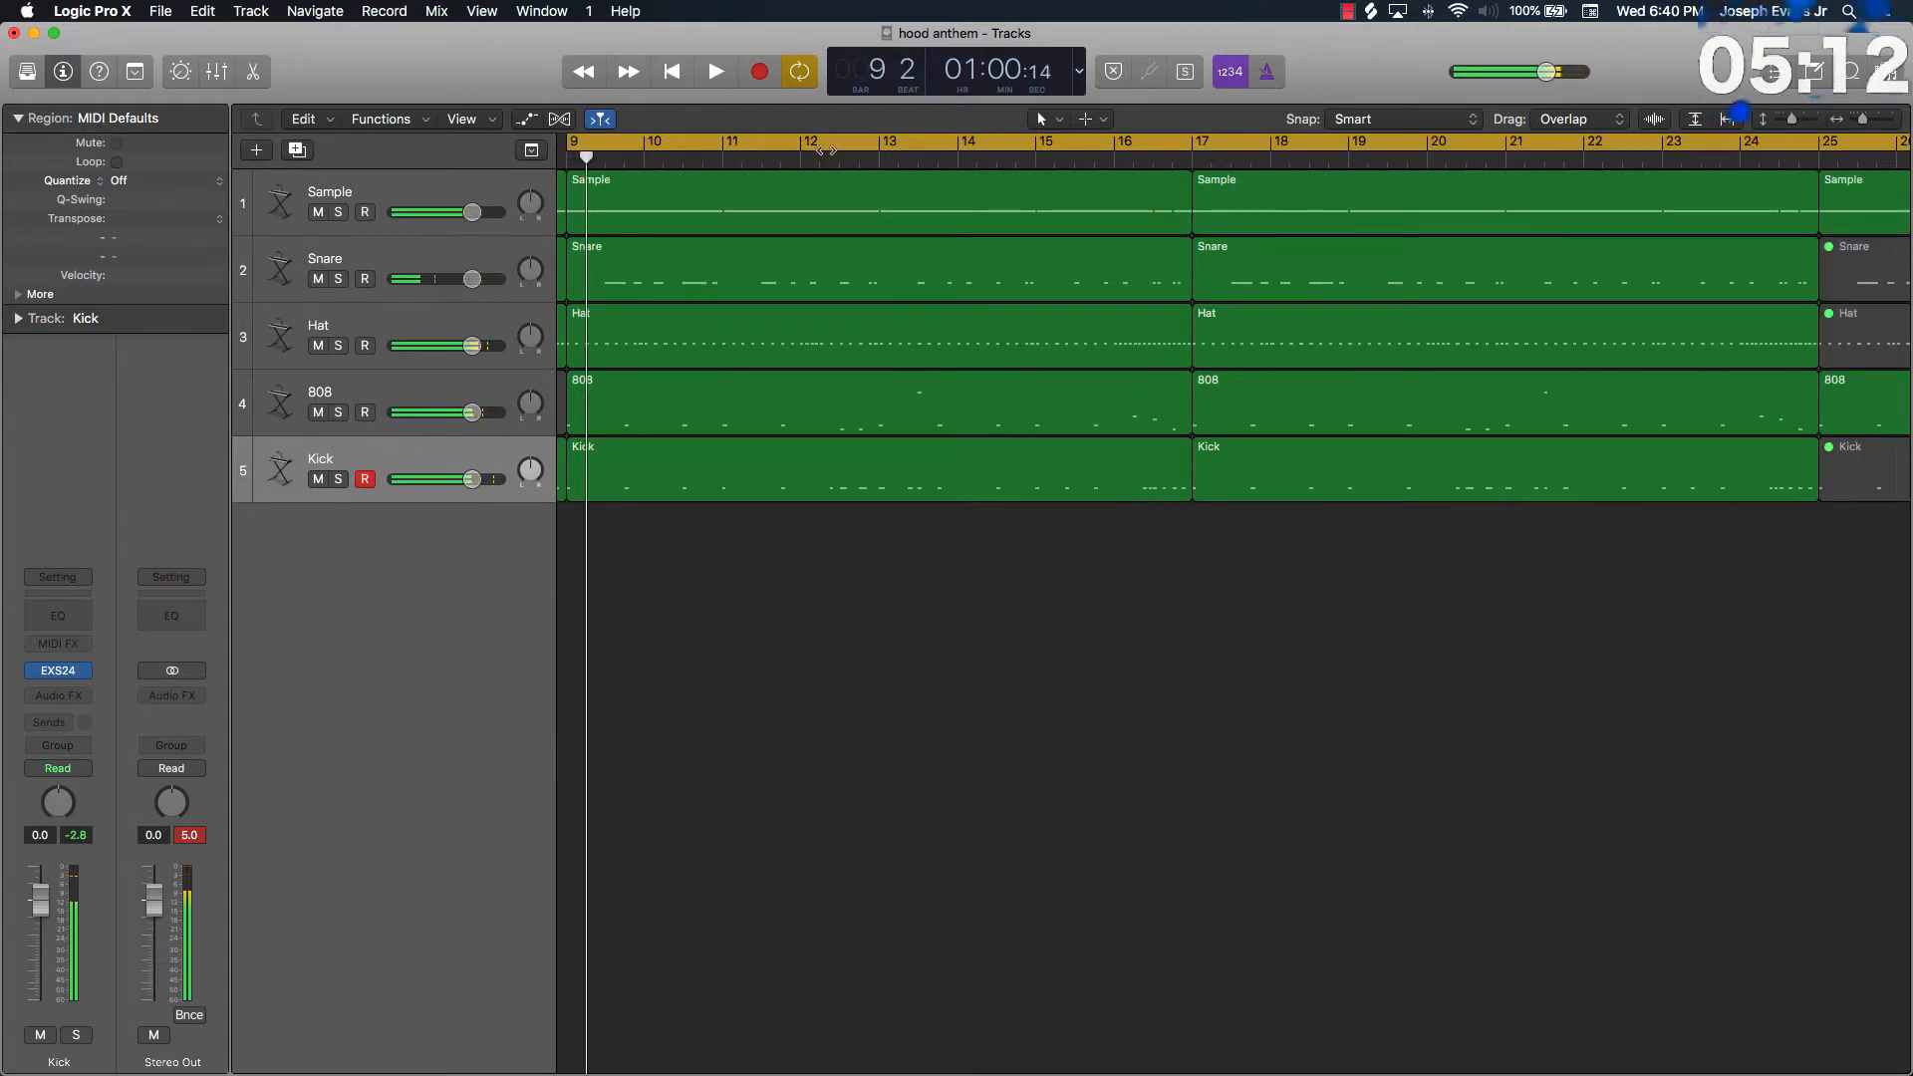
Delete all regions on every track from bar 57 to the end of the arrangement.
key(super+Left)
key(super+Left)
key(super+Left)
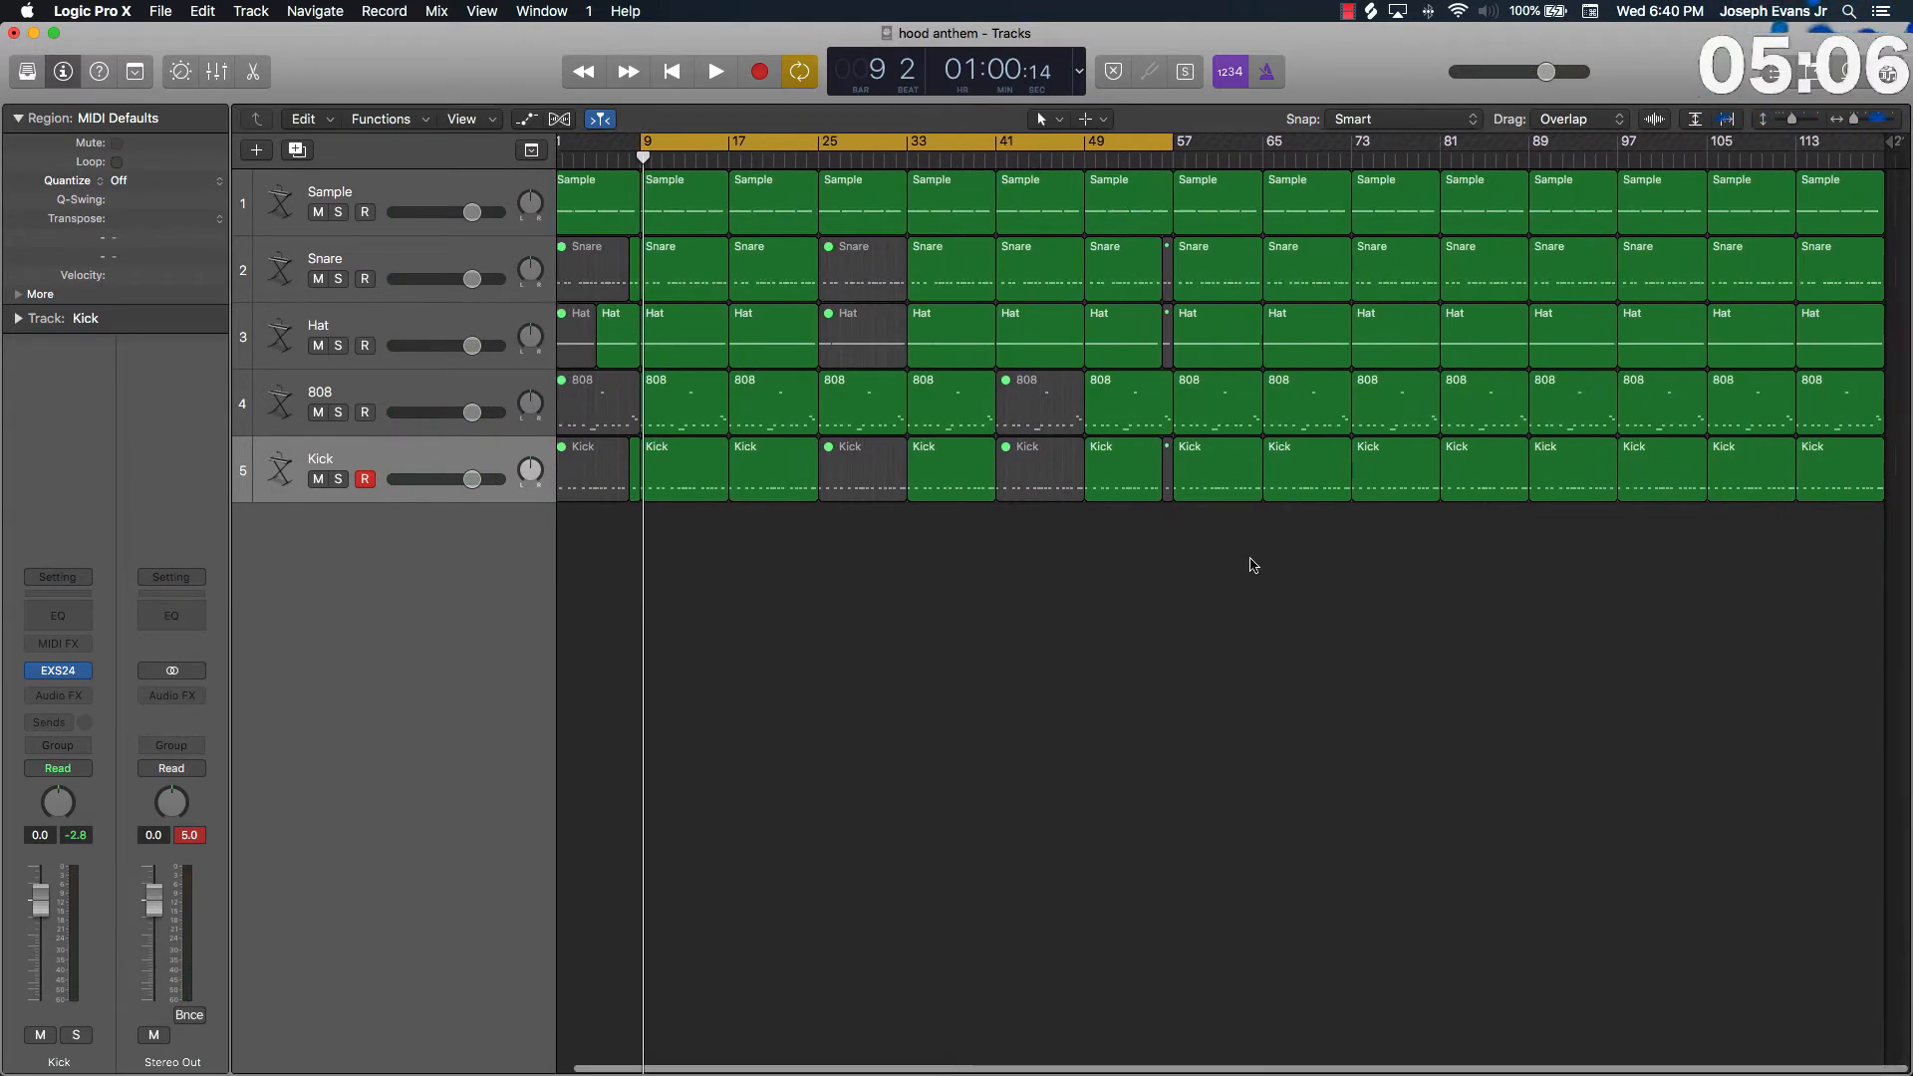
drag(1219, 543, 1909, 200)
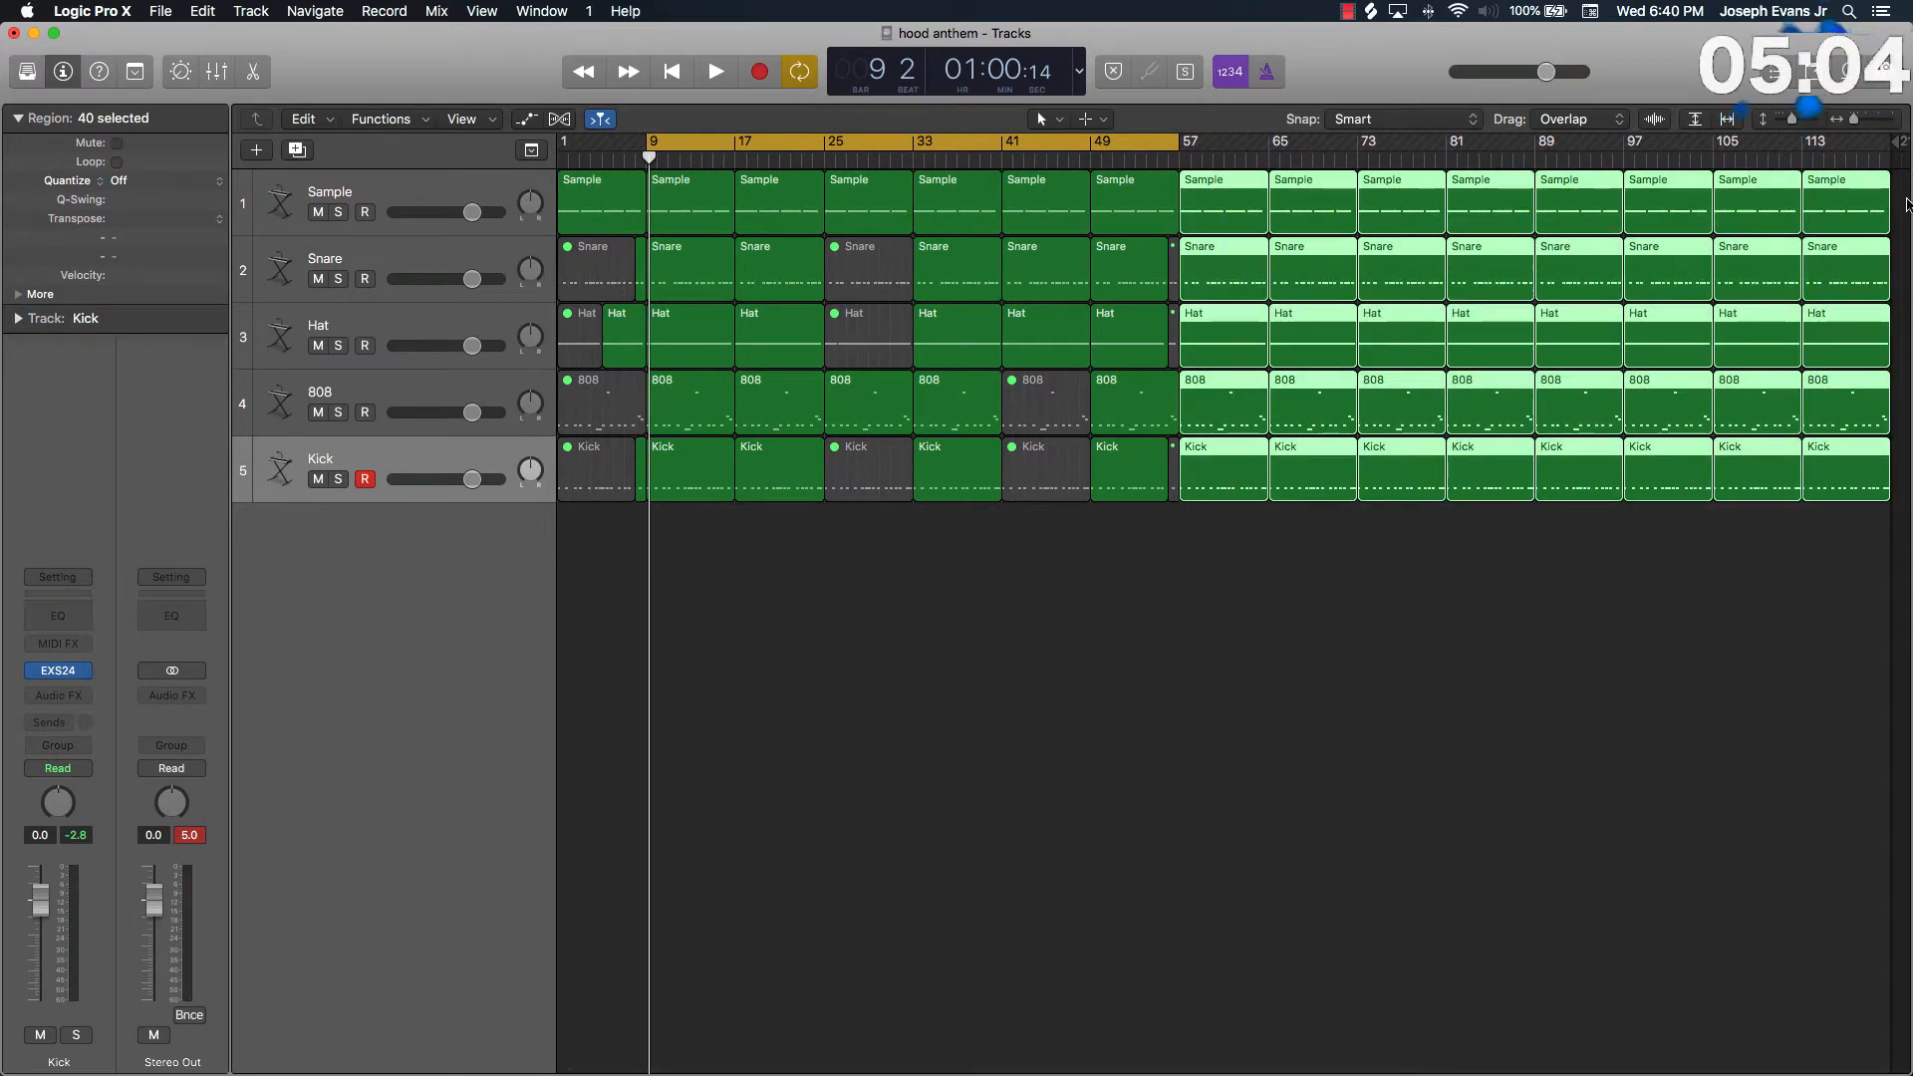
key(Delete)
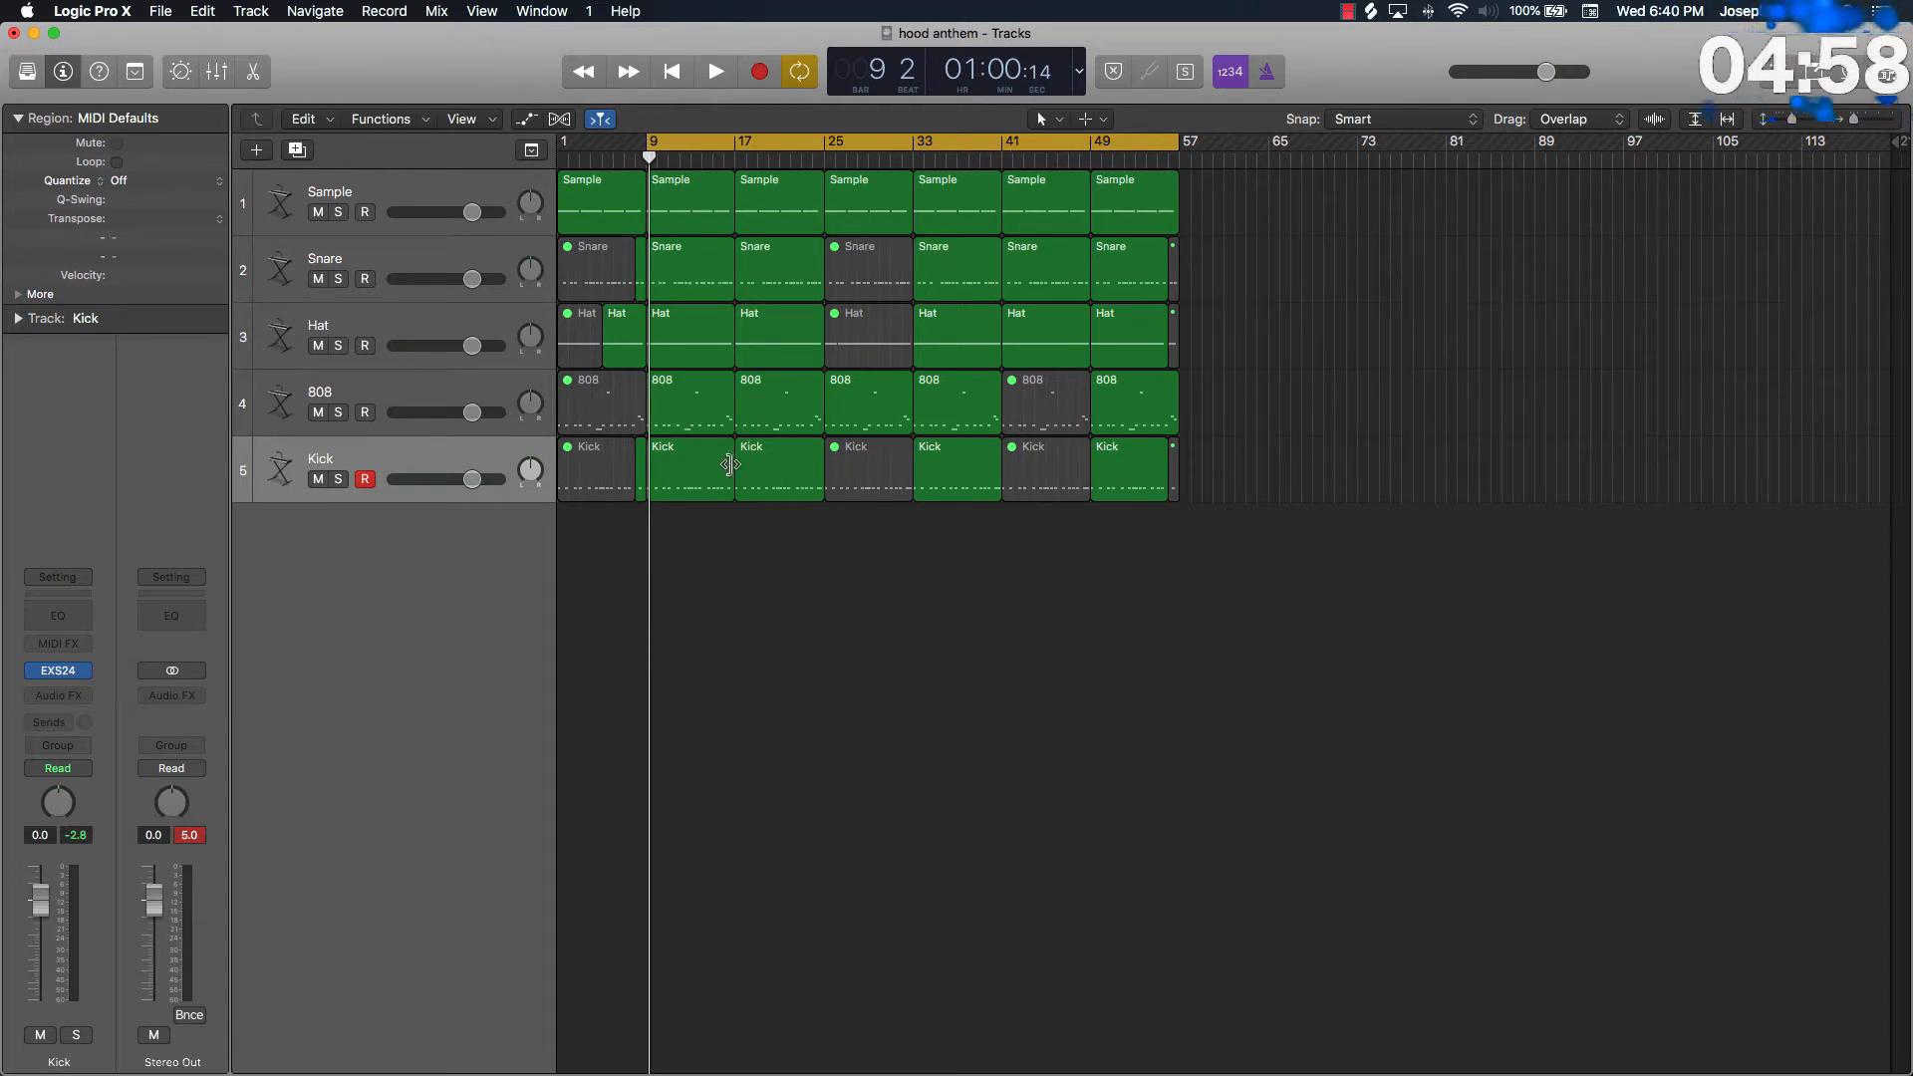
Set the cycle range to bars 9 to 25.
click(830, 143)
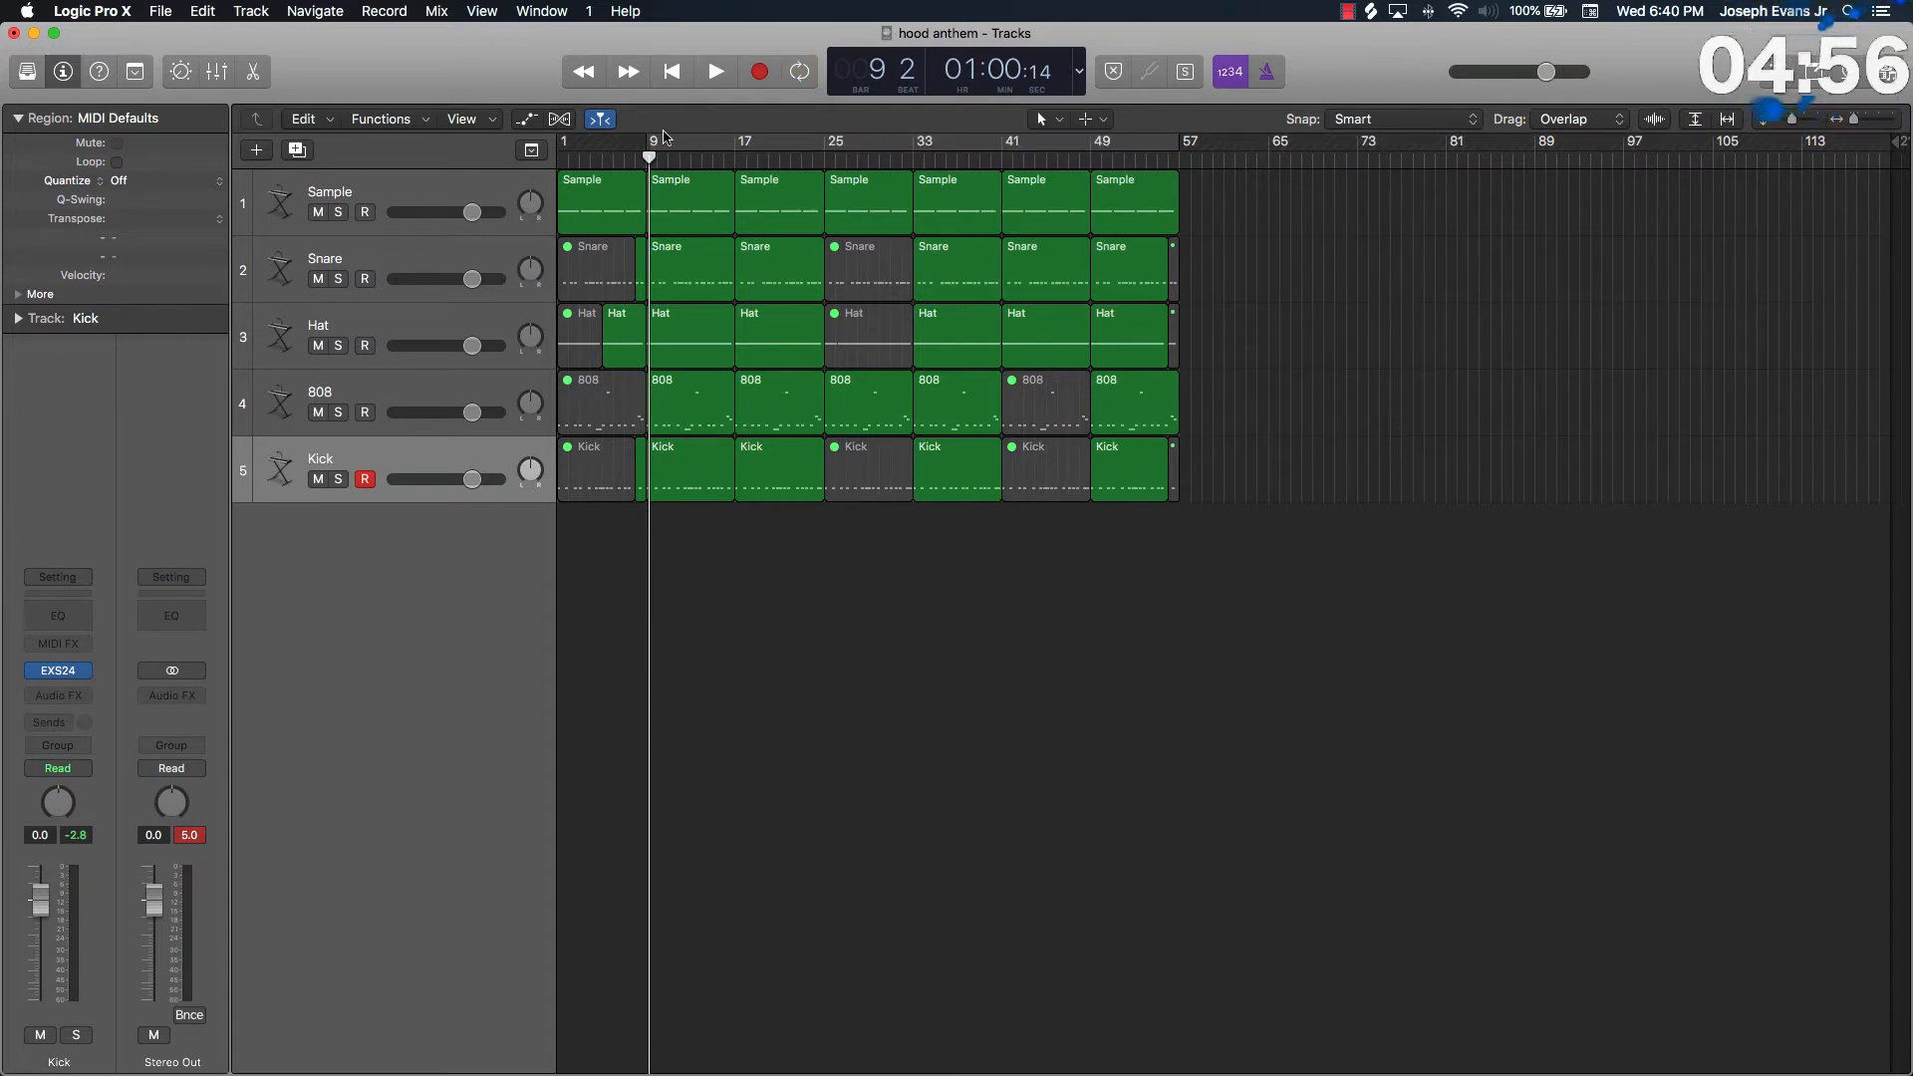
drag(653, 142, 825, 143)
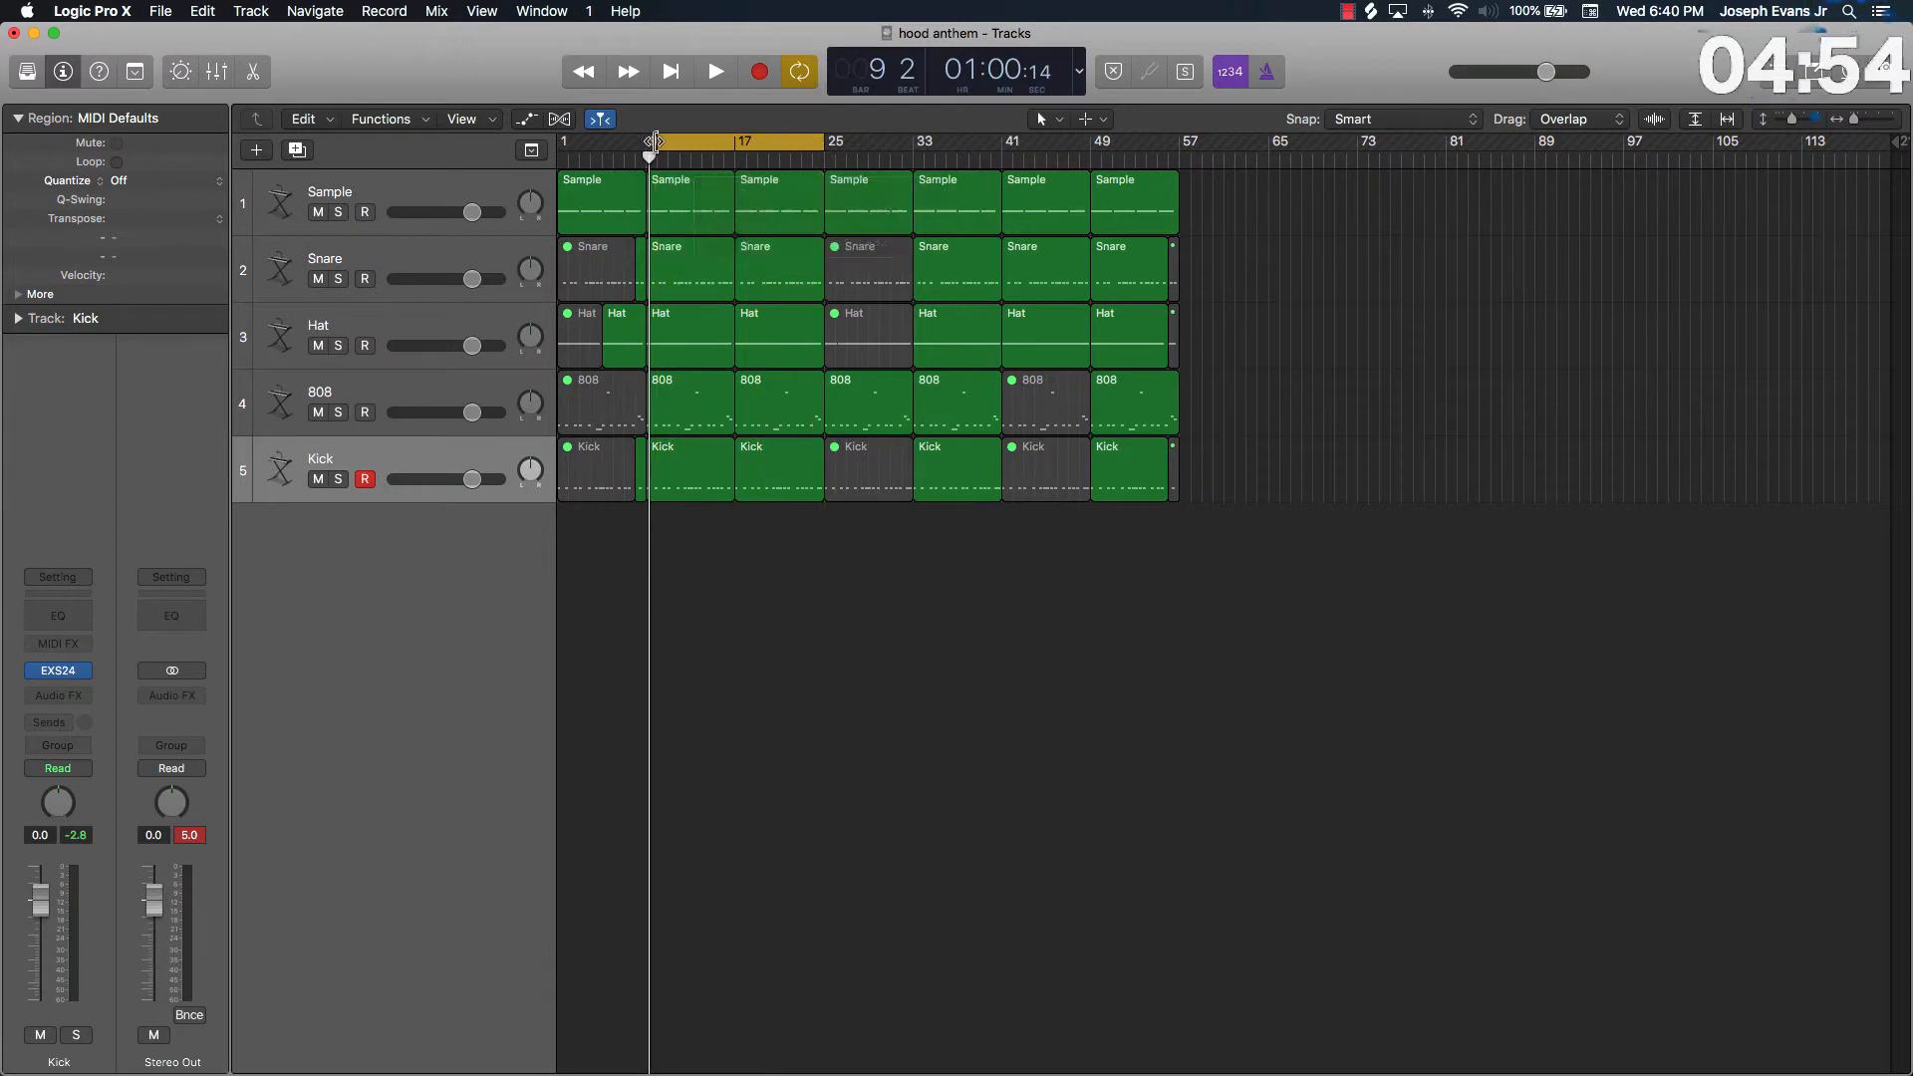
drag(657, 142, 648, 142)
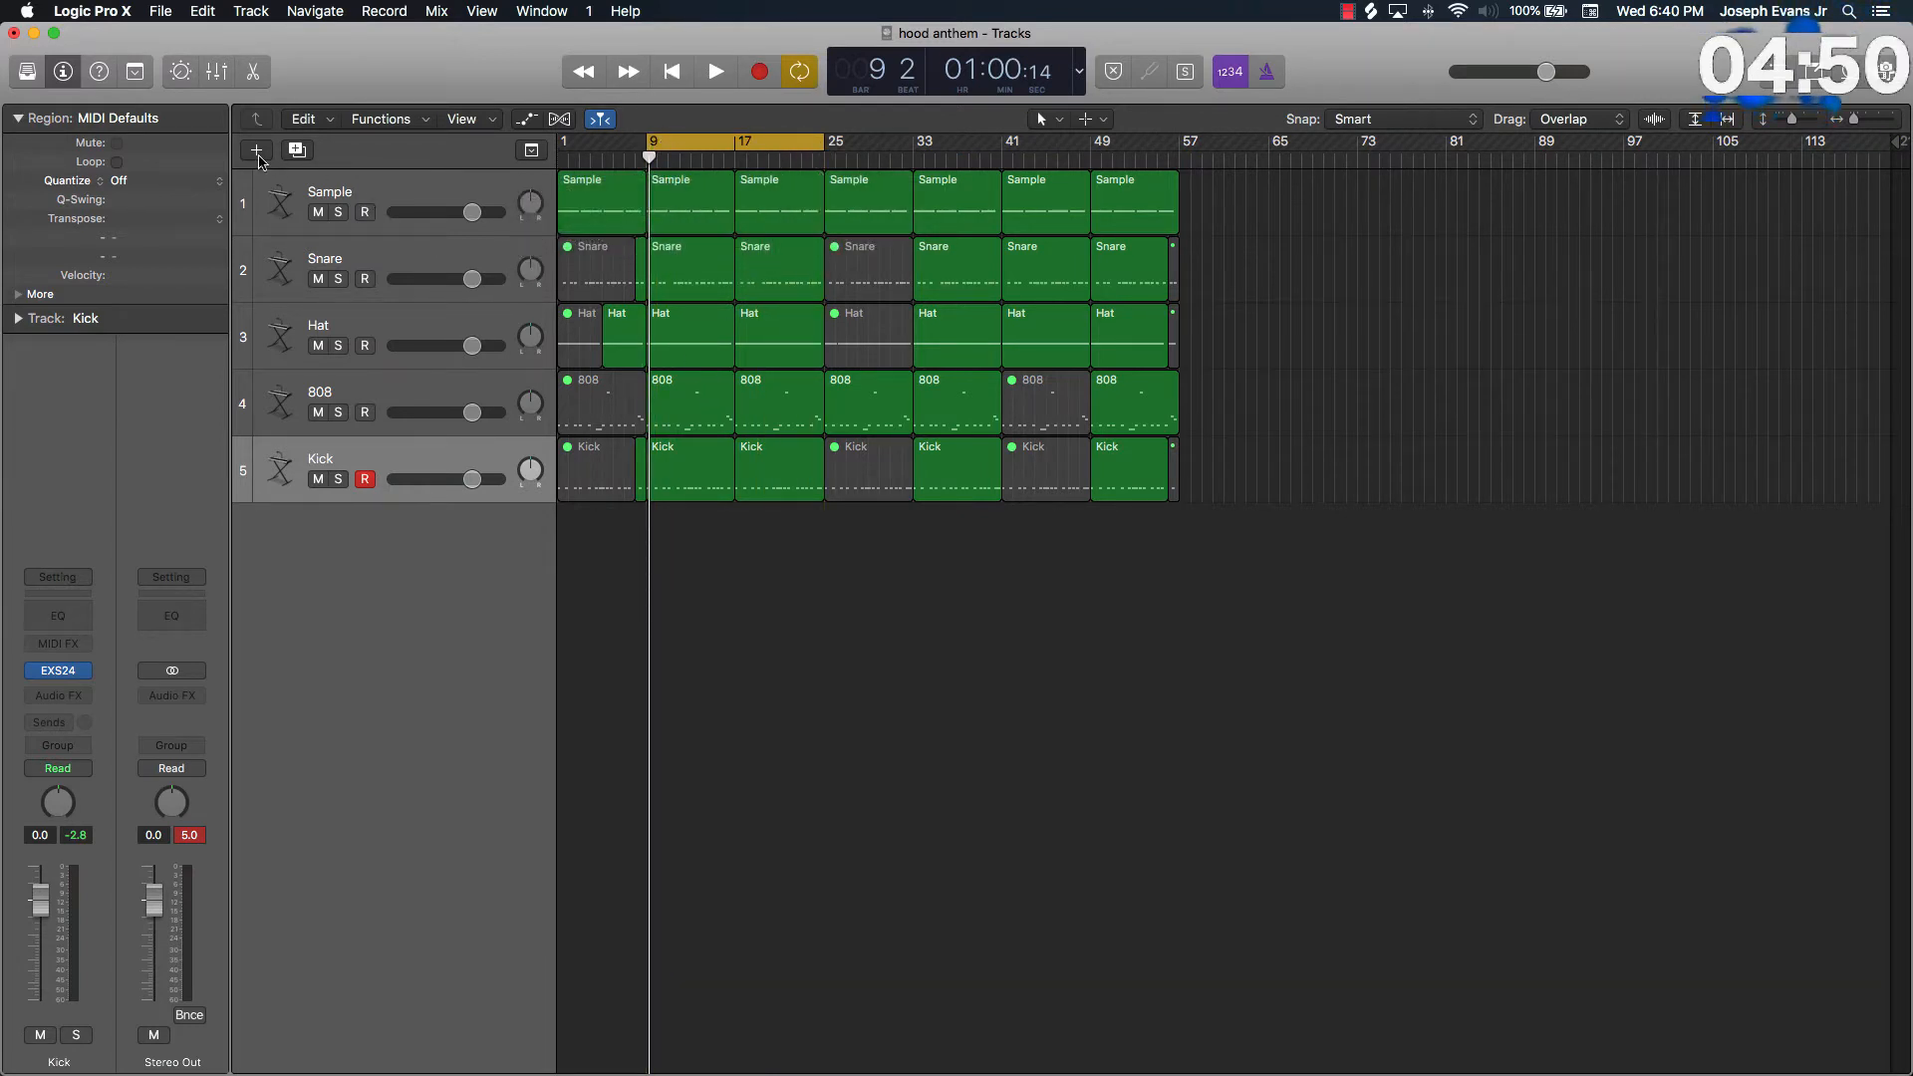
Add one software instrument track that uses Alchemy as its instrument.
click(257, 151)
click(768, 228)
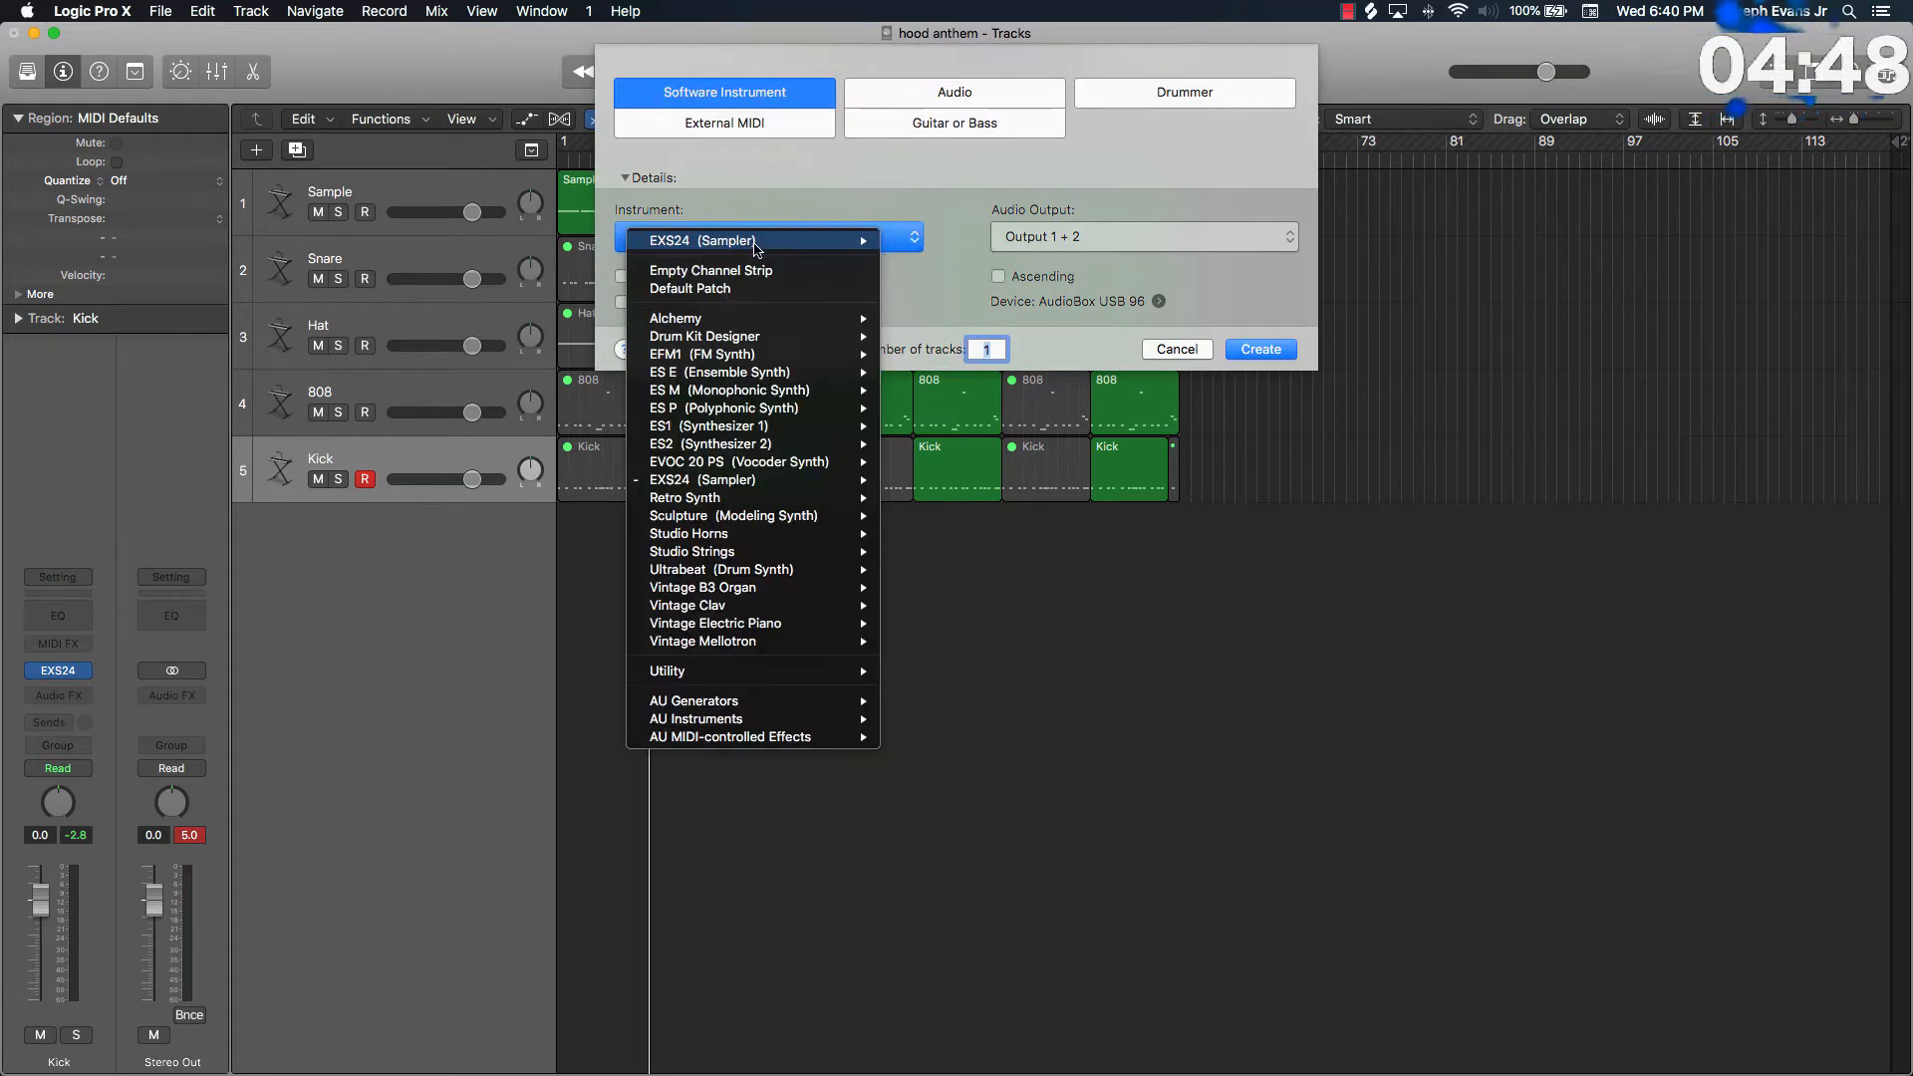
mouse_move(746, 317)
click(918, 320)
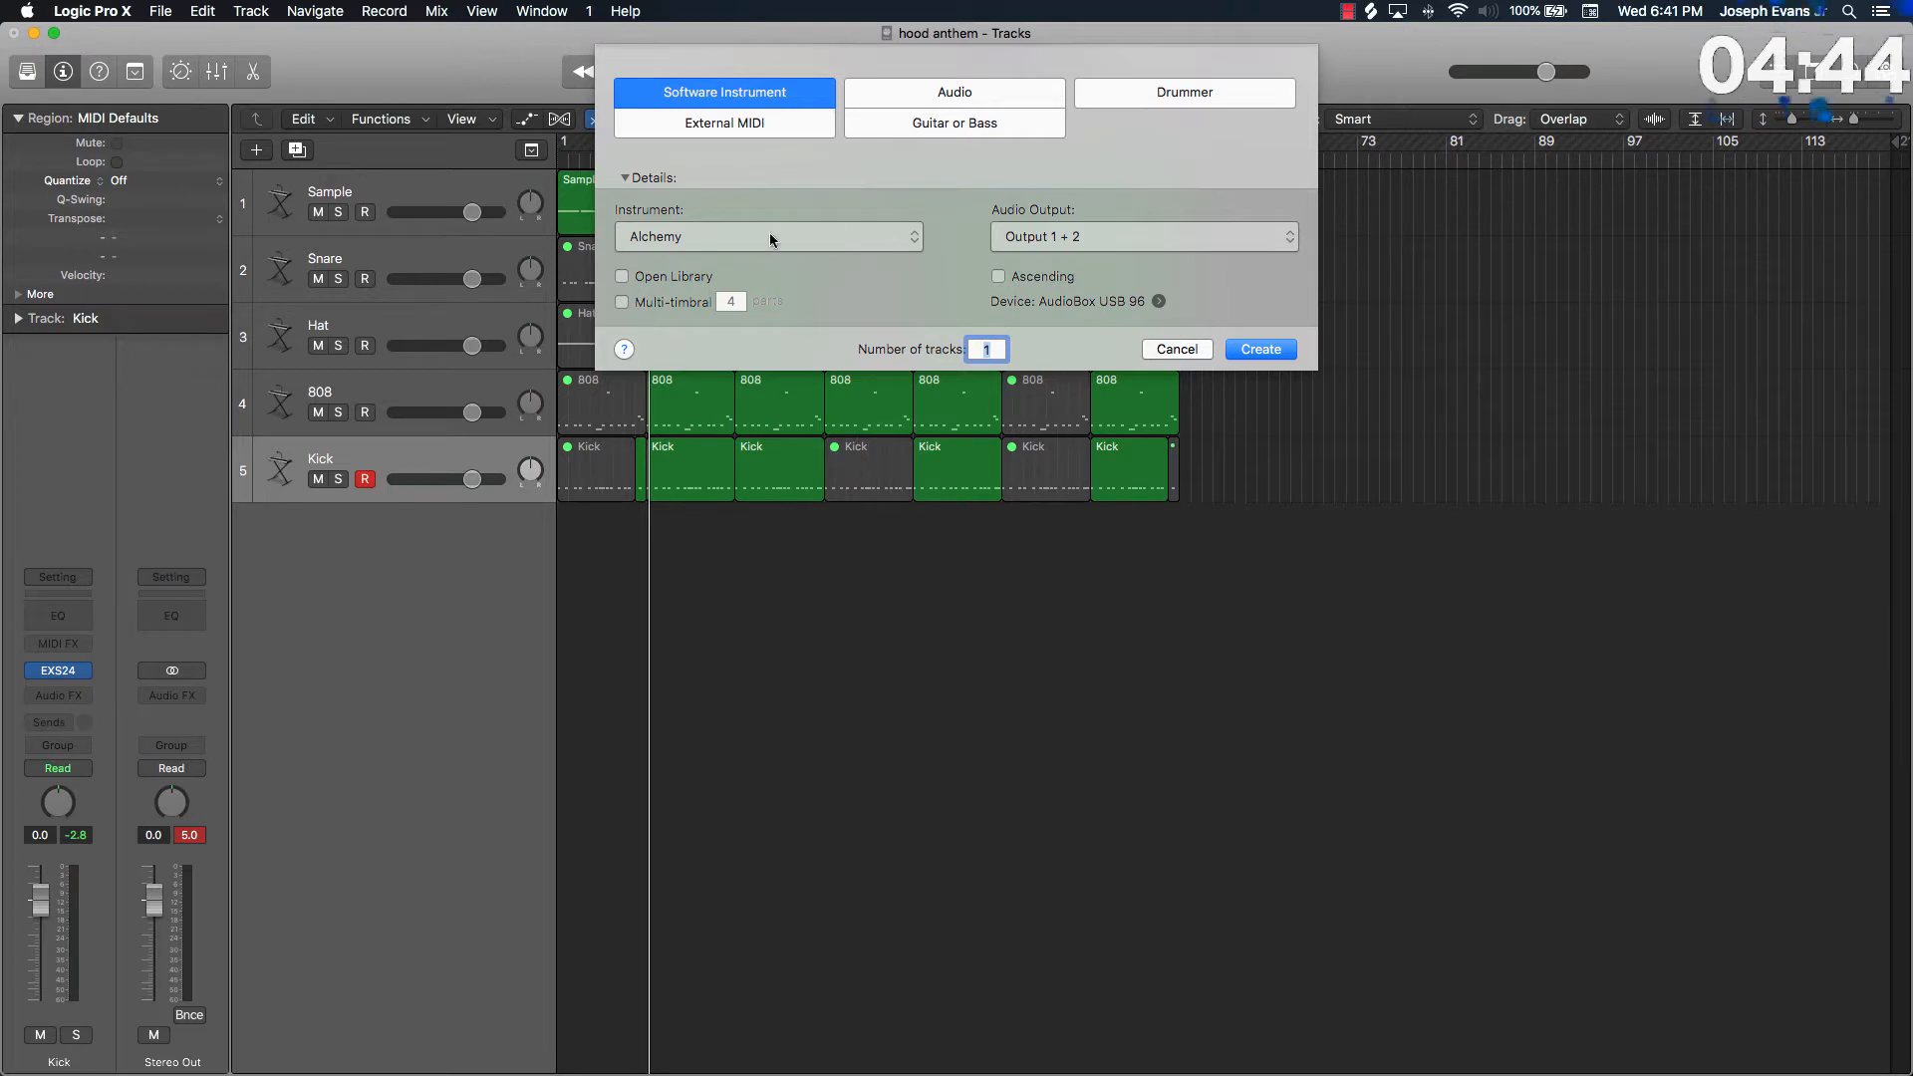
click(1246, 349)
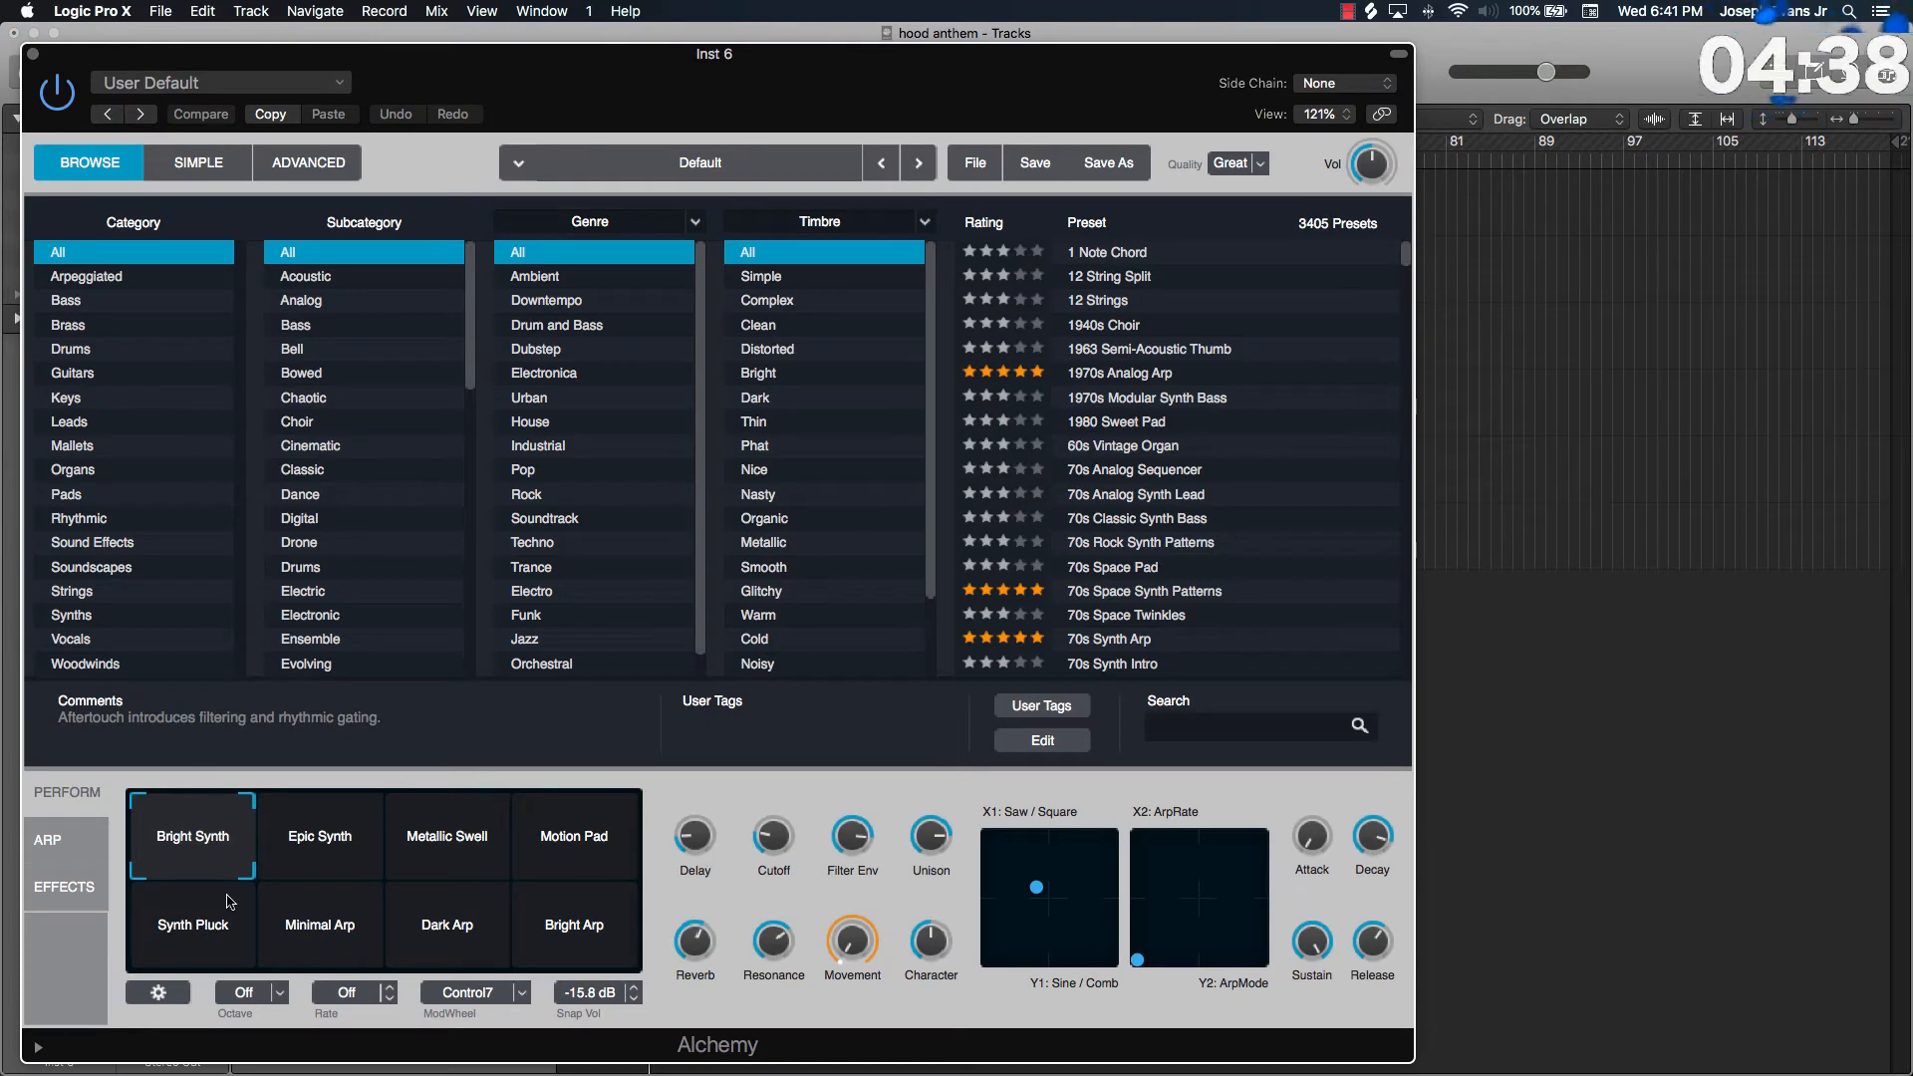
Browse the Alchemy preset list and try the Colossal Machine preset.
scroll(1024, 564, down, 20)
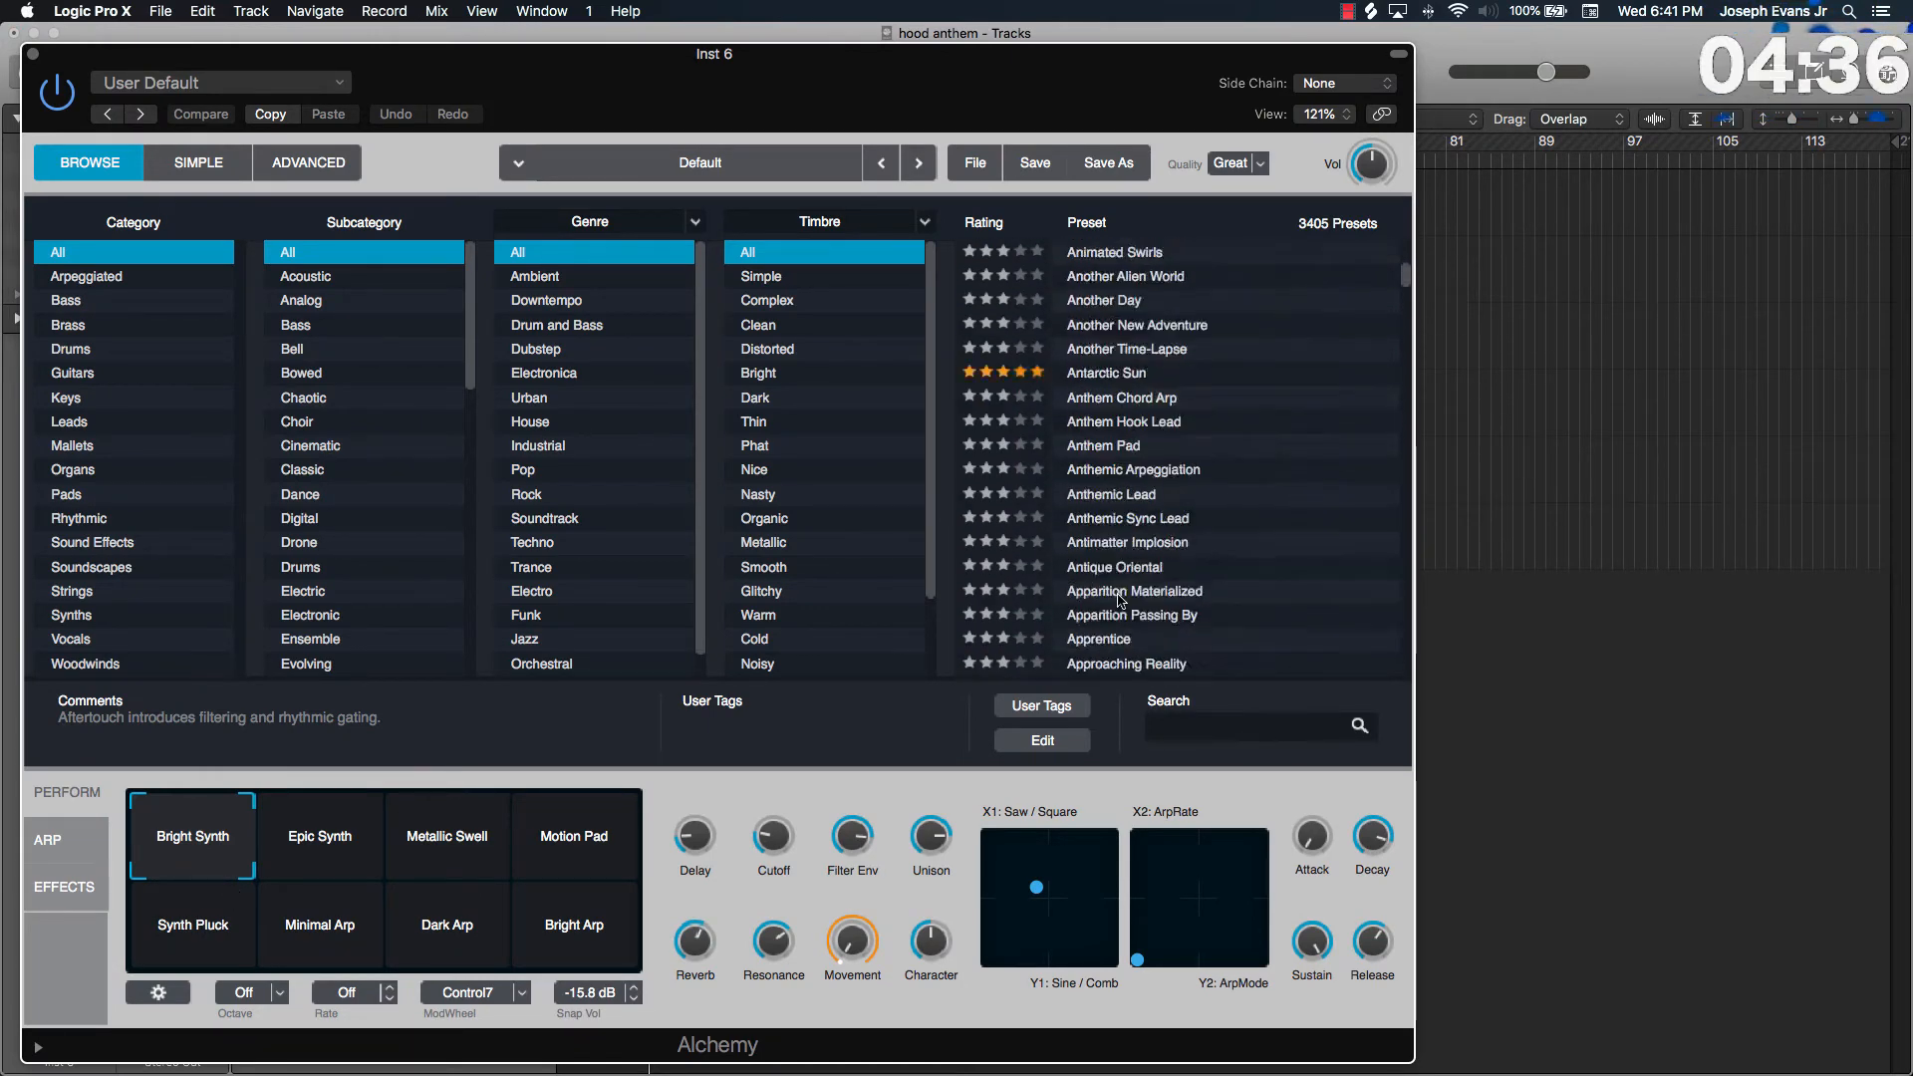
scroll(1122, 598, down, 10)
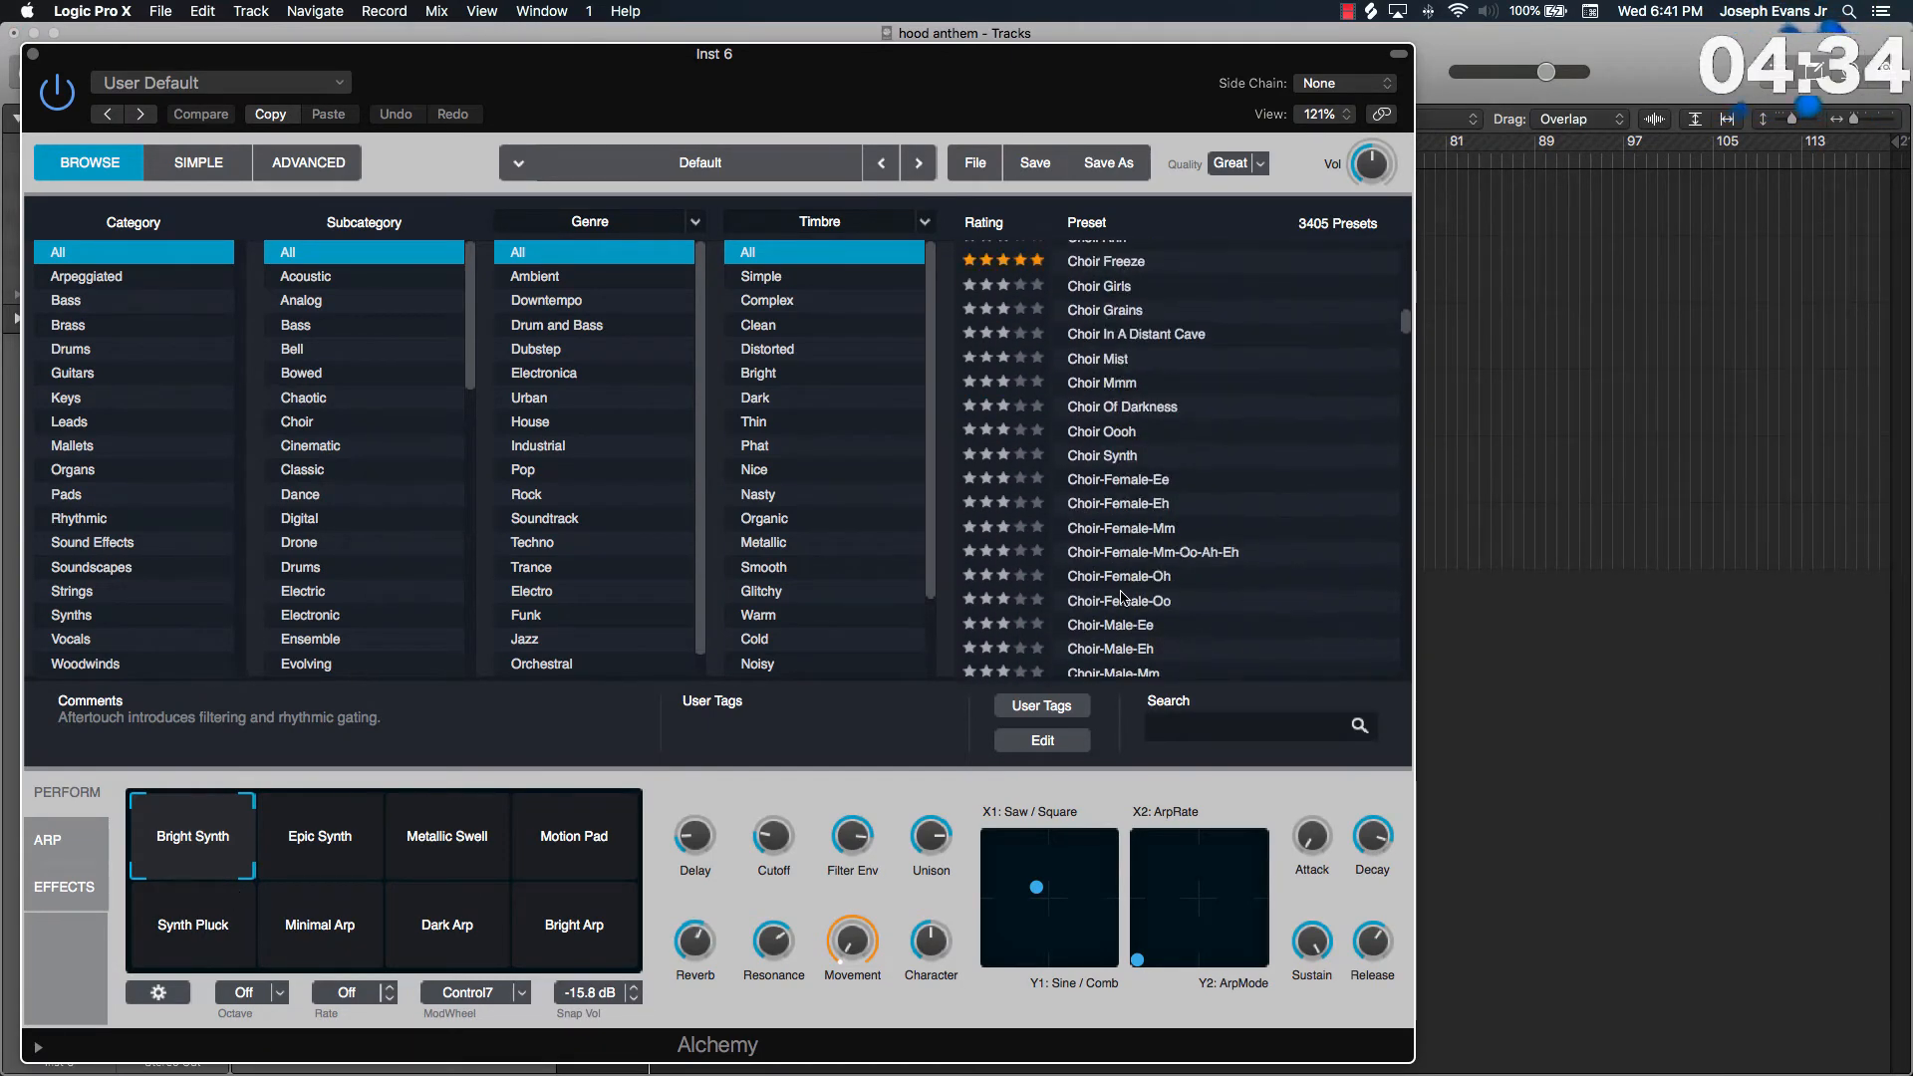
scroll(1122, 588, down, 5)
scroll(1122, 589, down, 5)
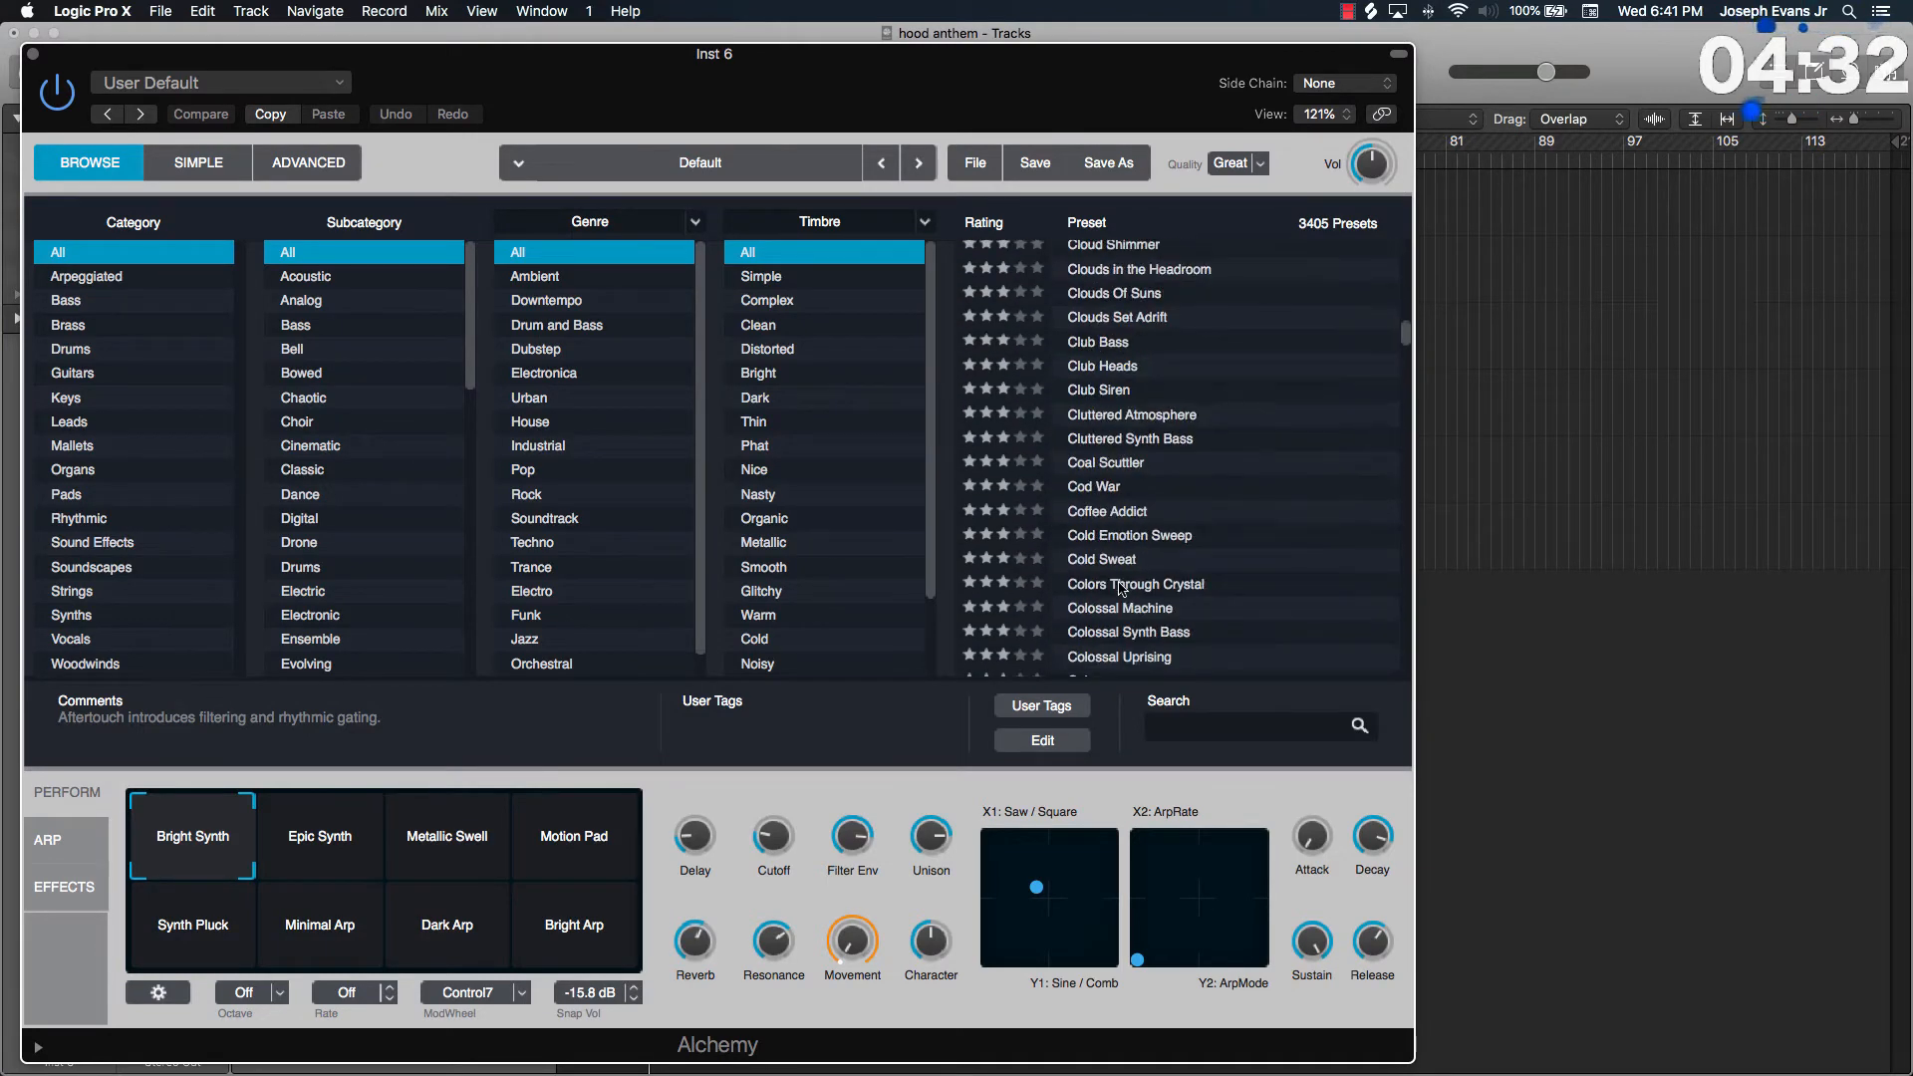
click(1123, 576)
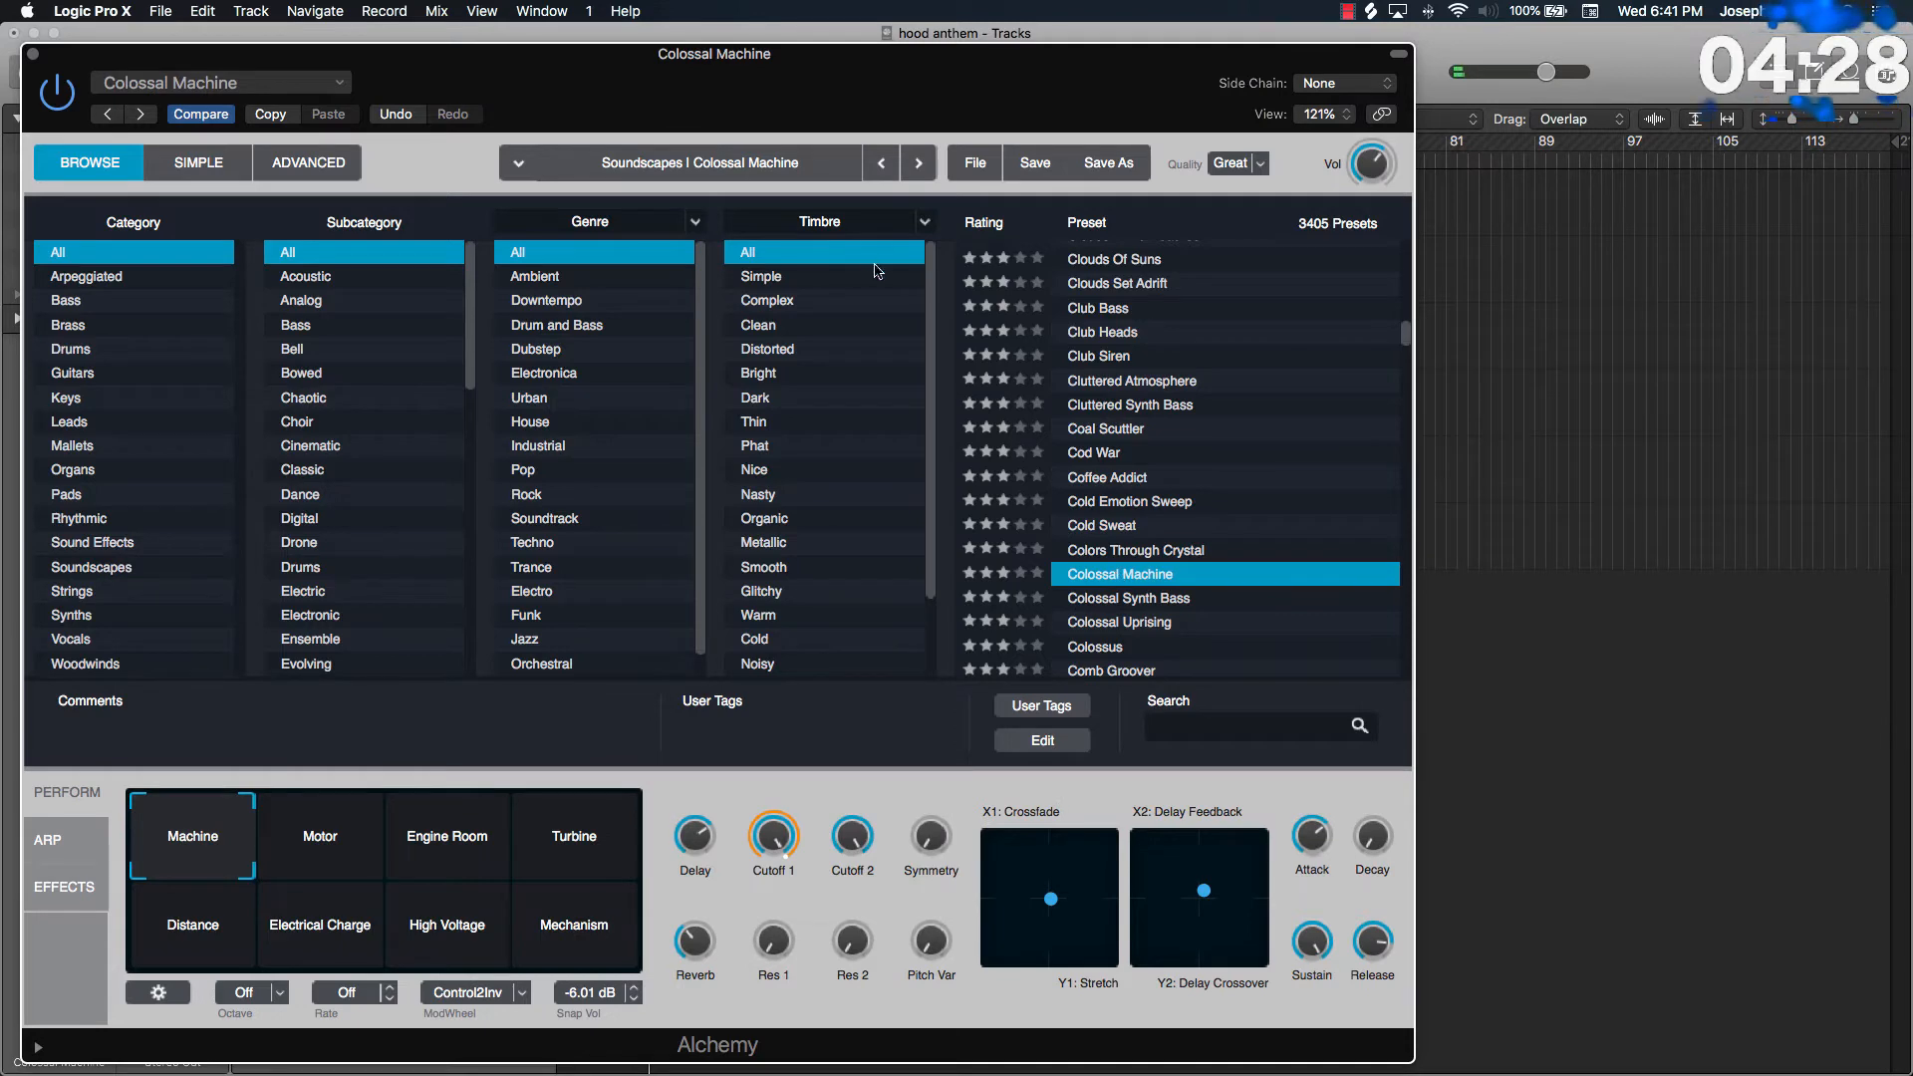
Audition the Devil In The Deep, DnB Bass and Dulcimer Harp presets on the new track.
drag(890, 80, 1355, 282)
scroll(1635, 762, down, 10)
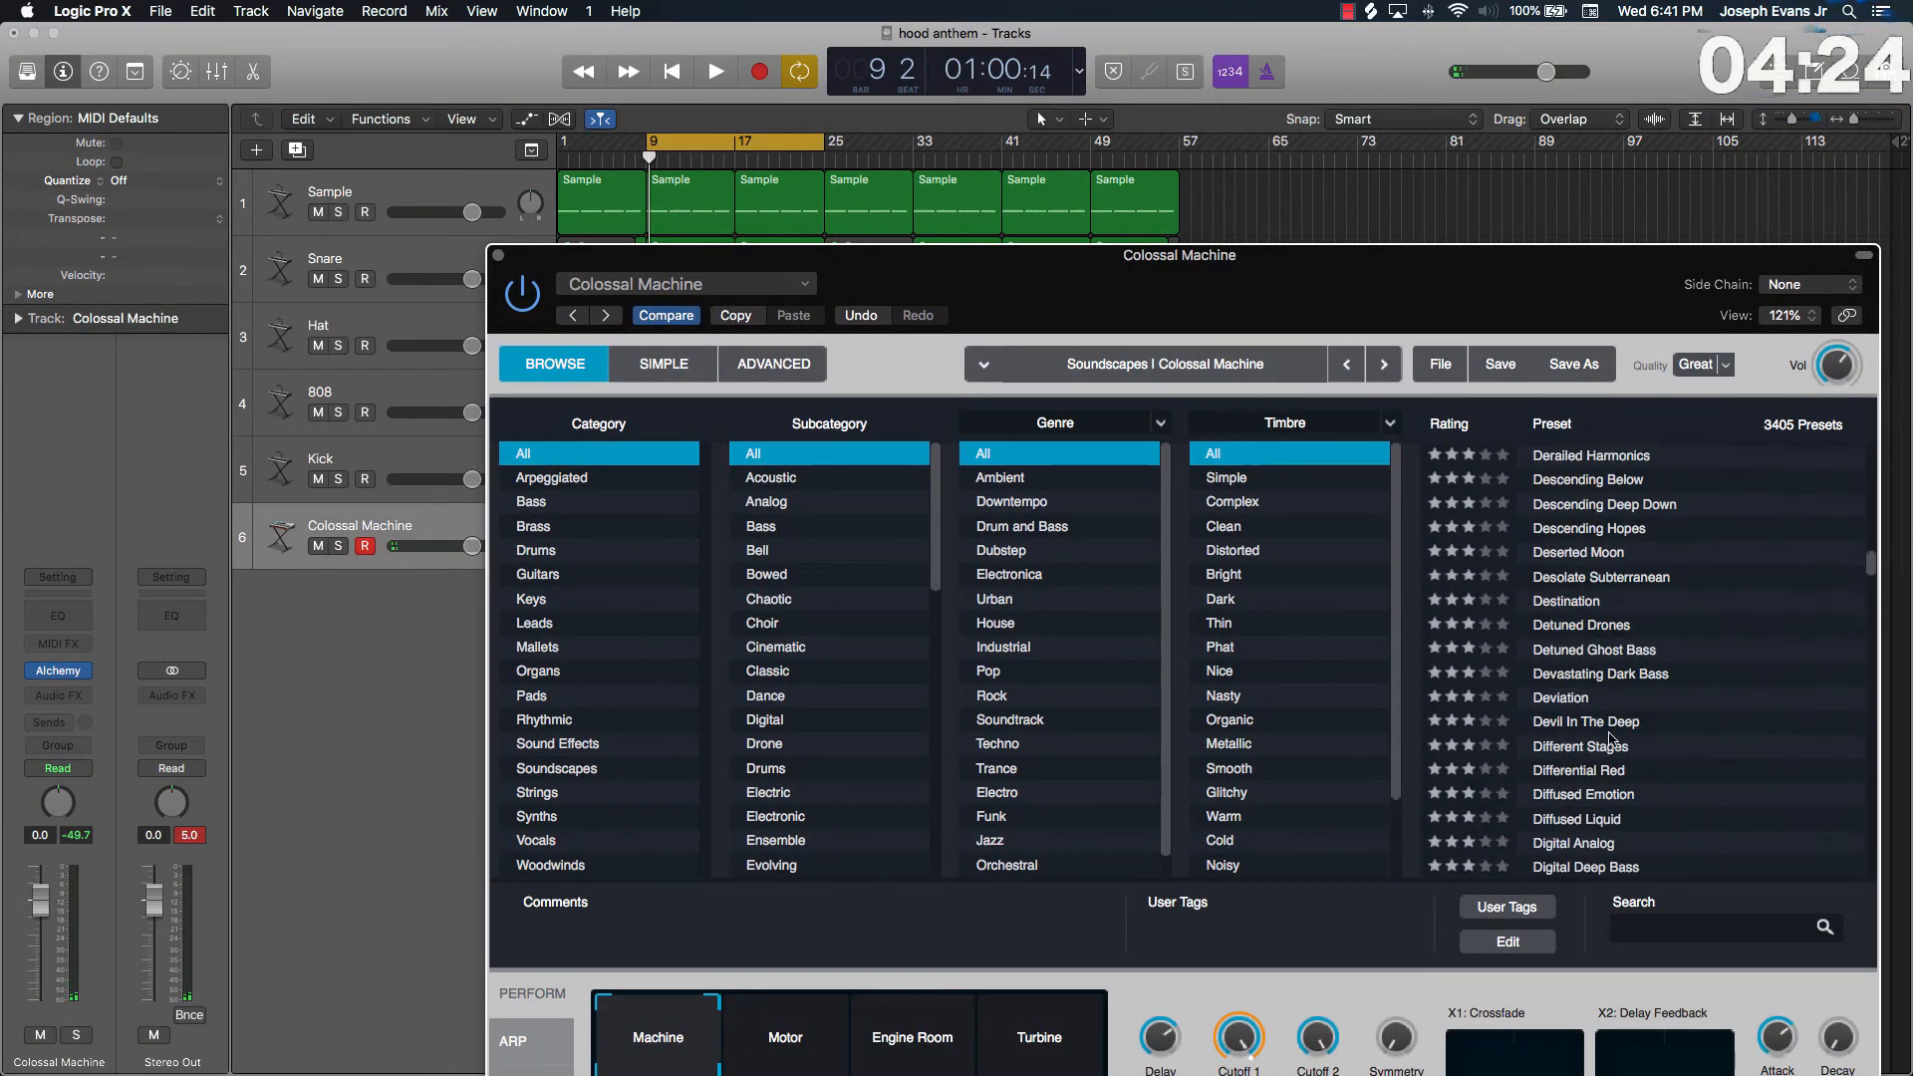
click(1611, 724)
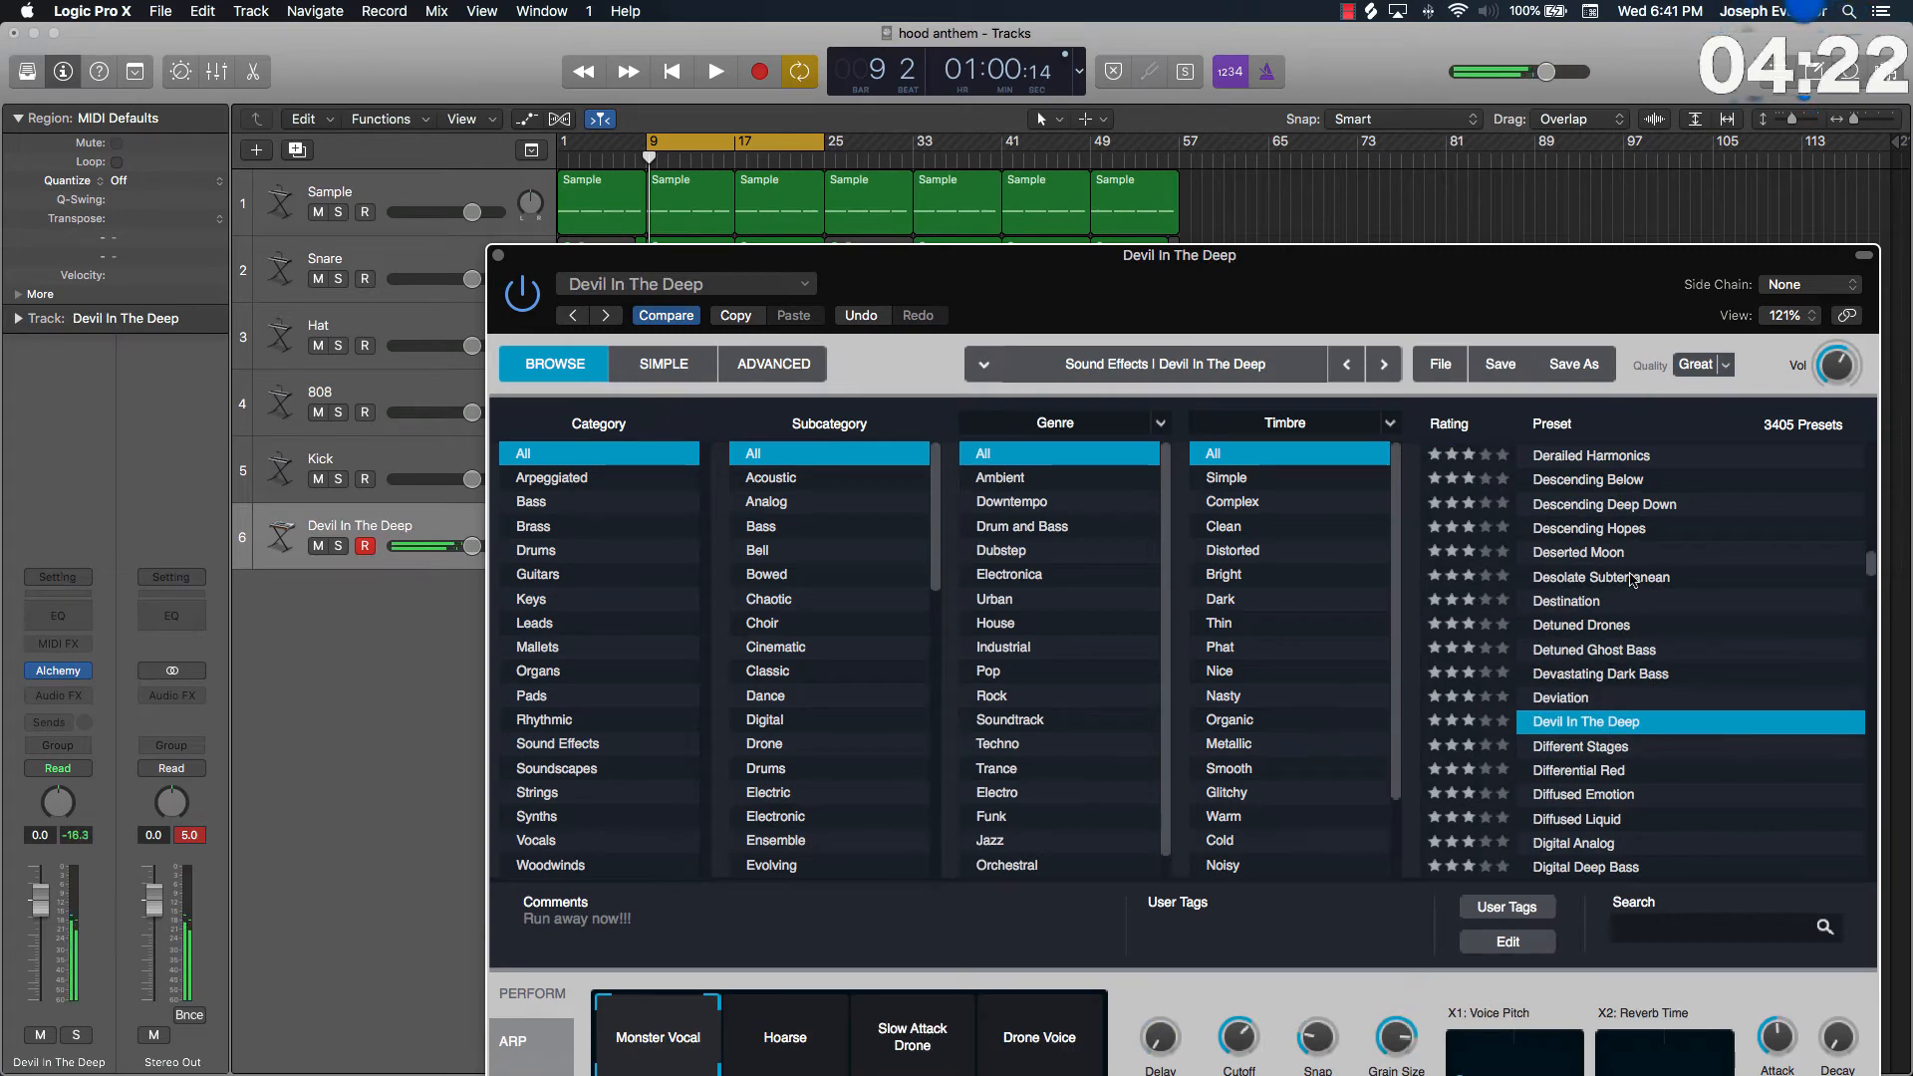
scroll(1611, 726, down, 5)
click(1610, 724)
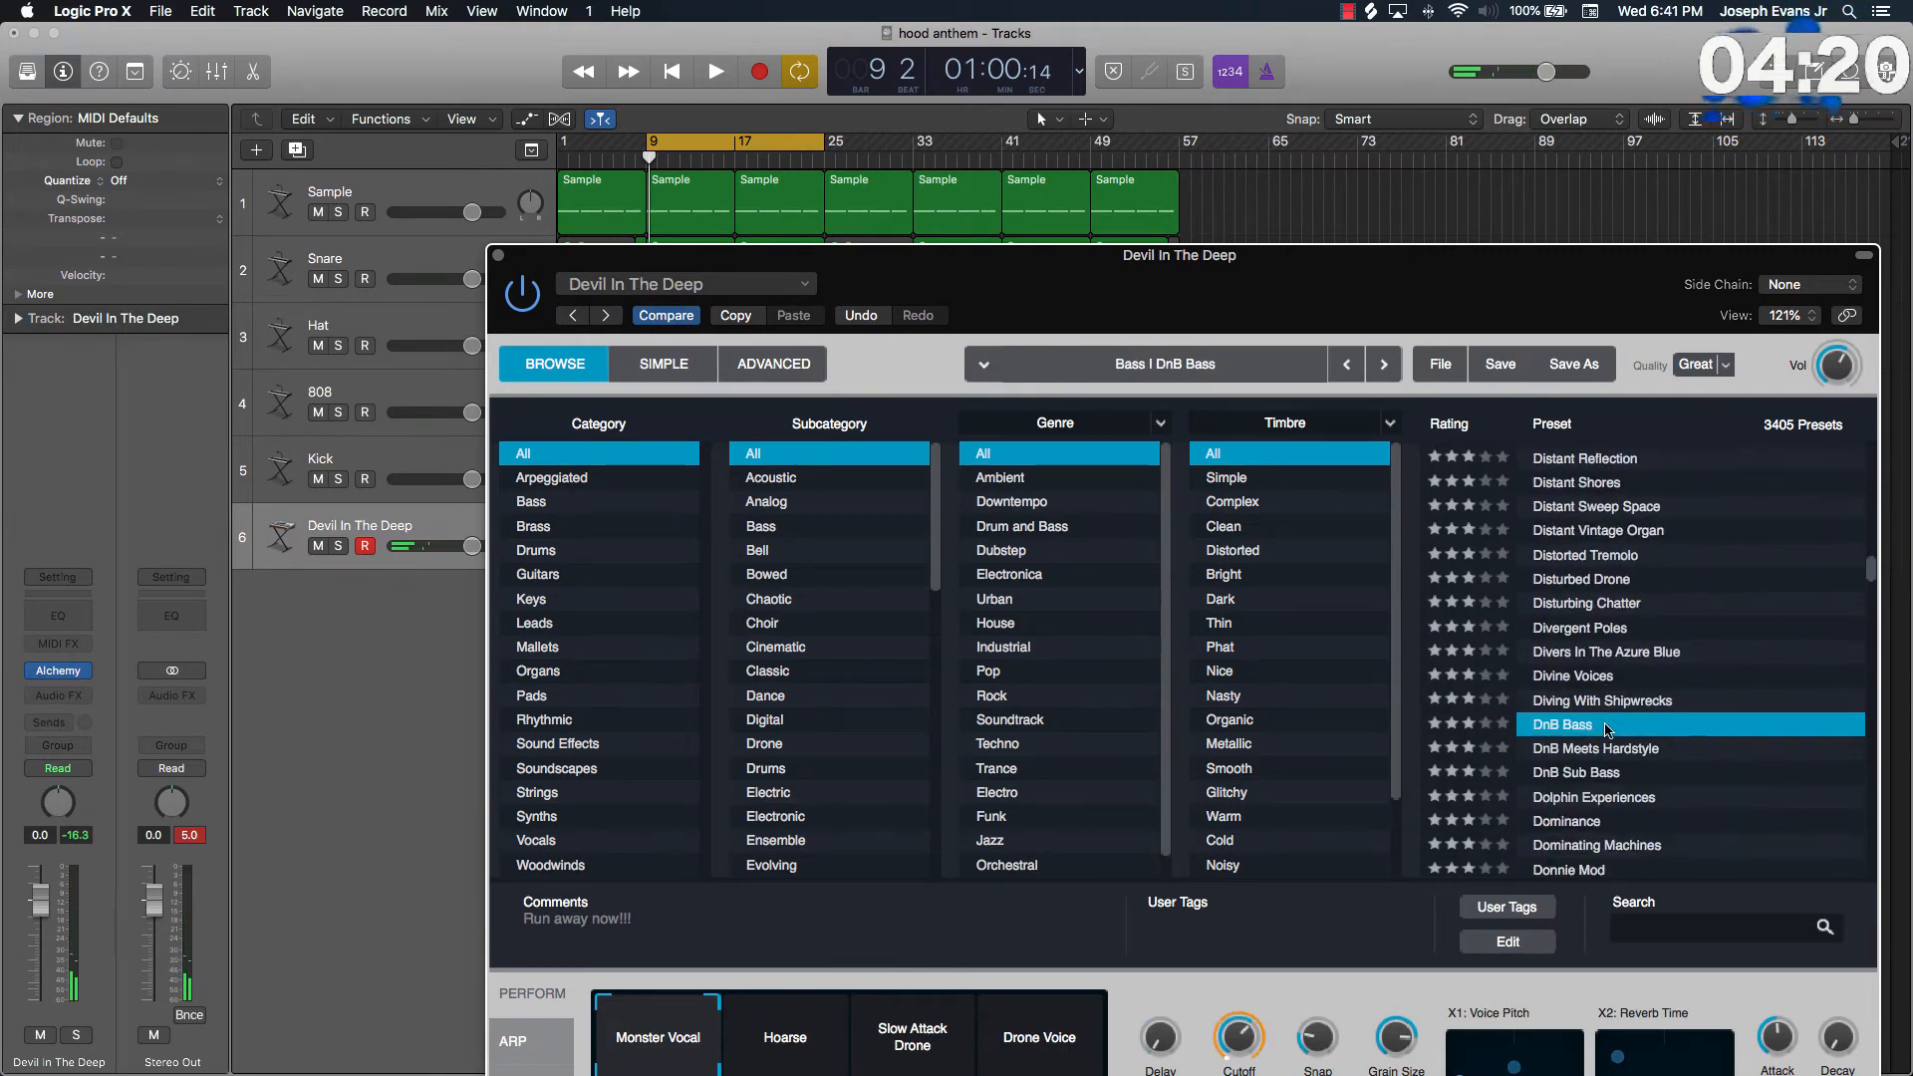
scroll(1611, 775, down, 8)
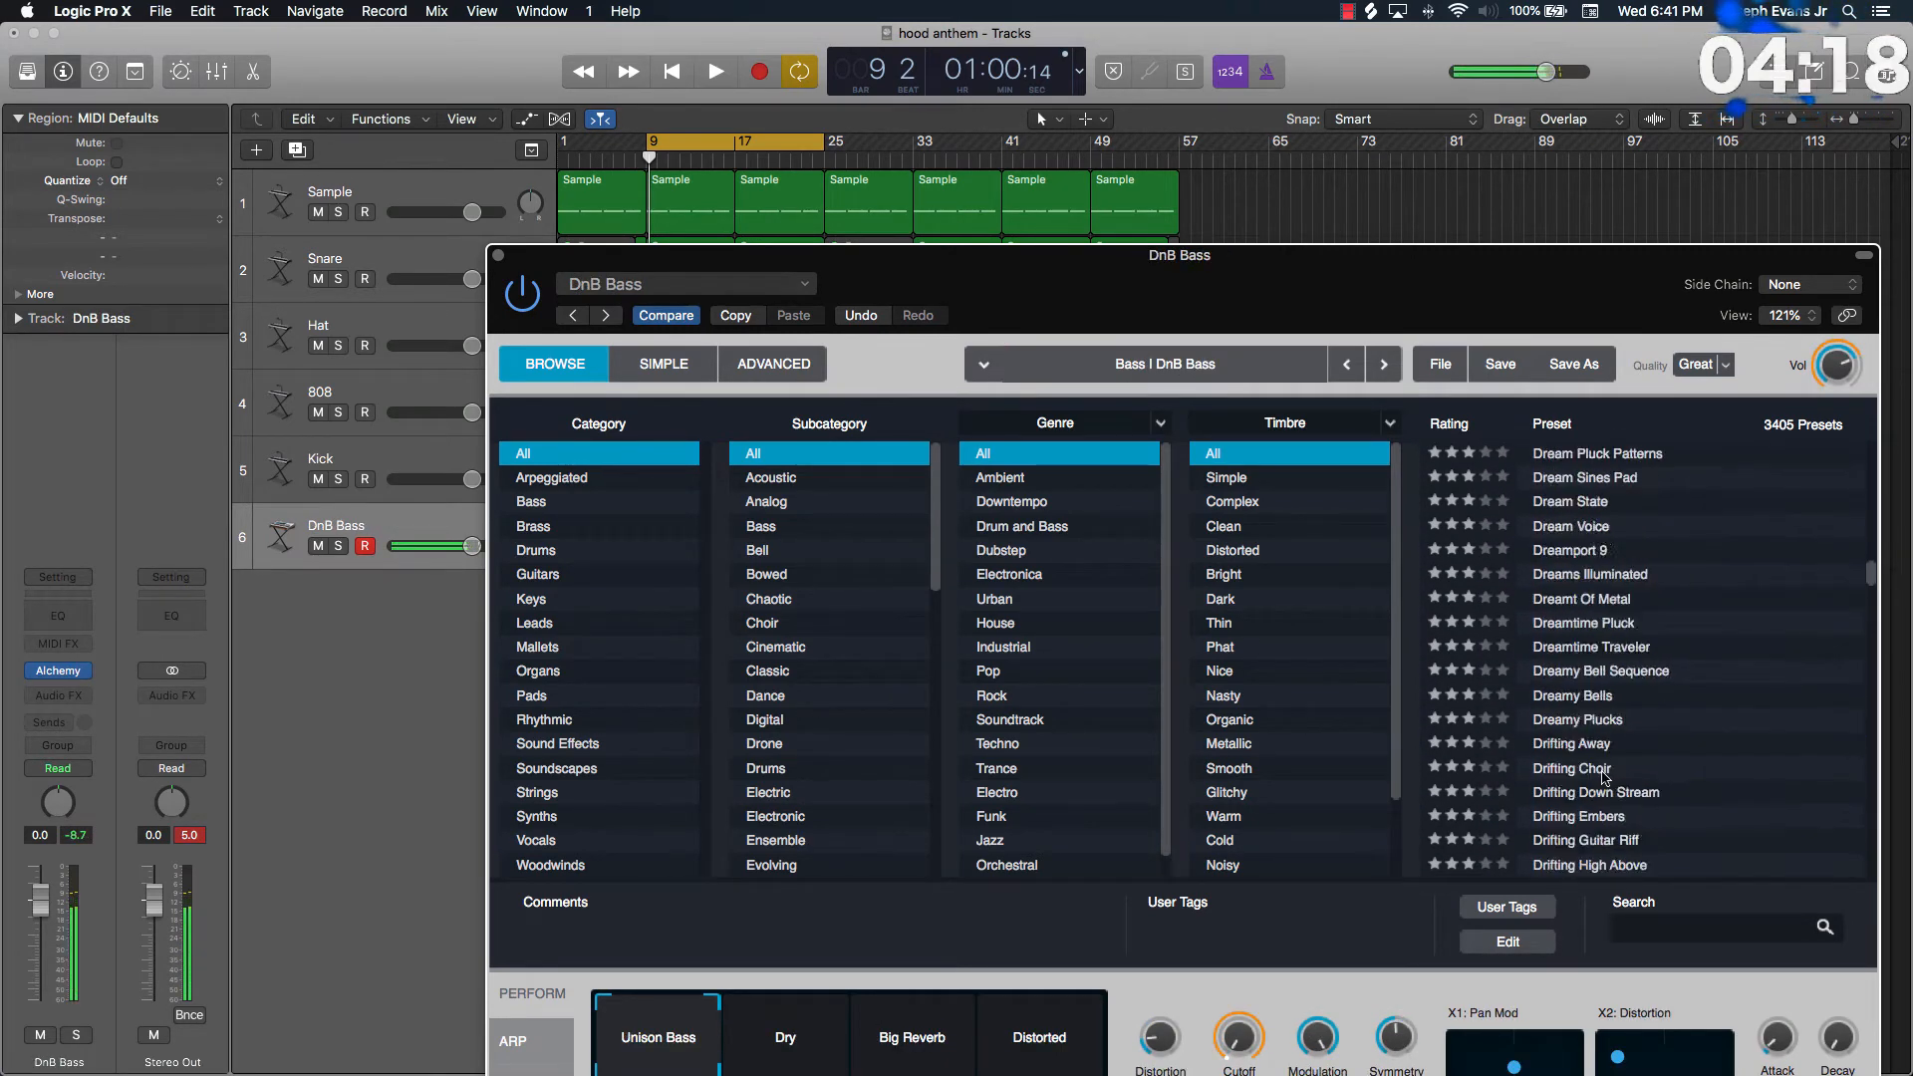
click(1602, 783)
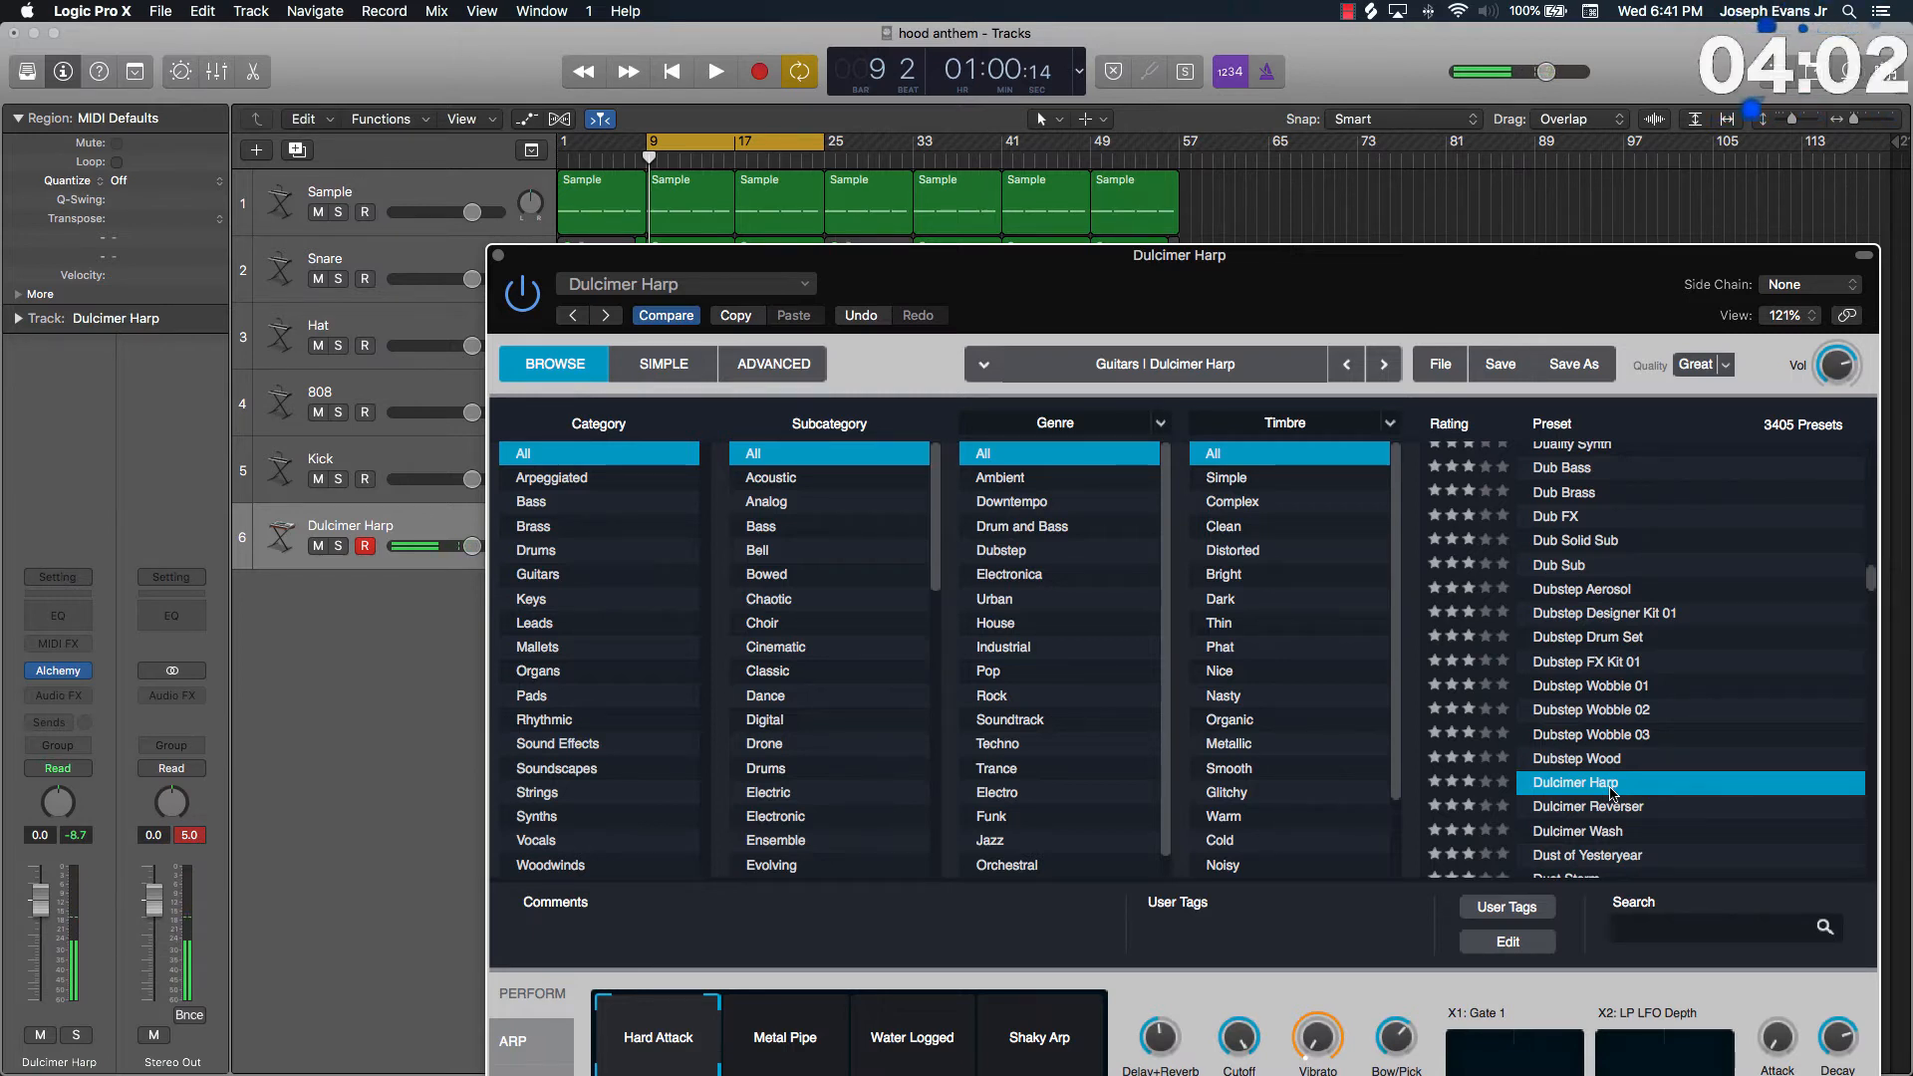
Load the Eastern Hammers preset, try it against the looping beat and close the instrument window.
scroll(1608, 819, down, 5)
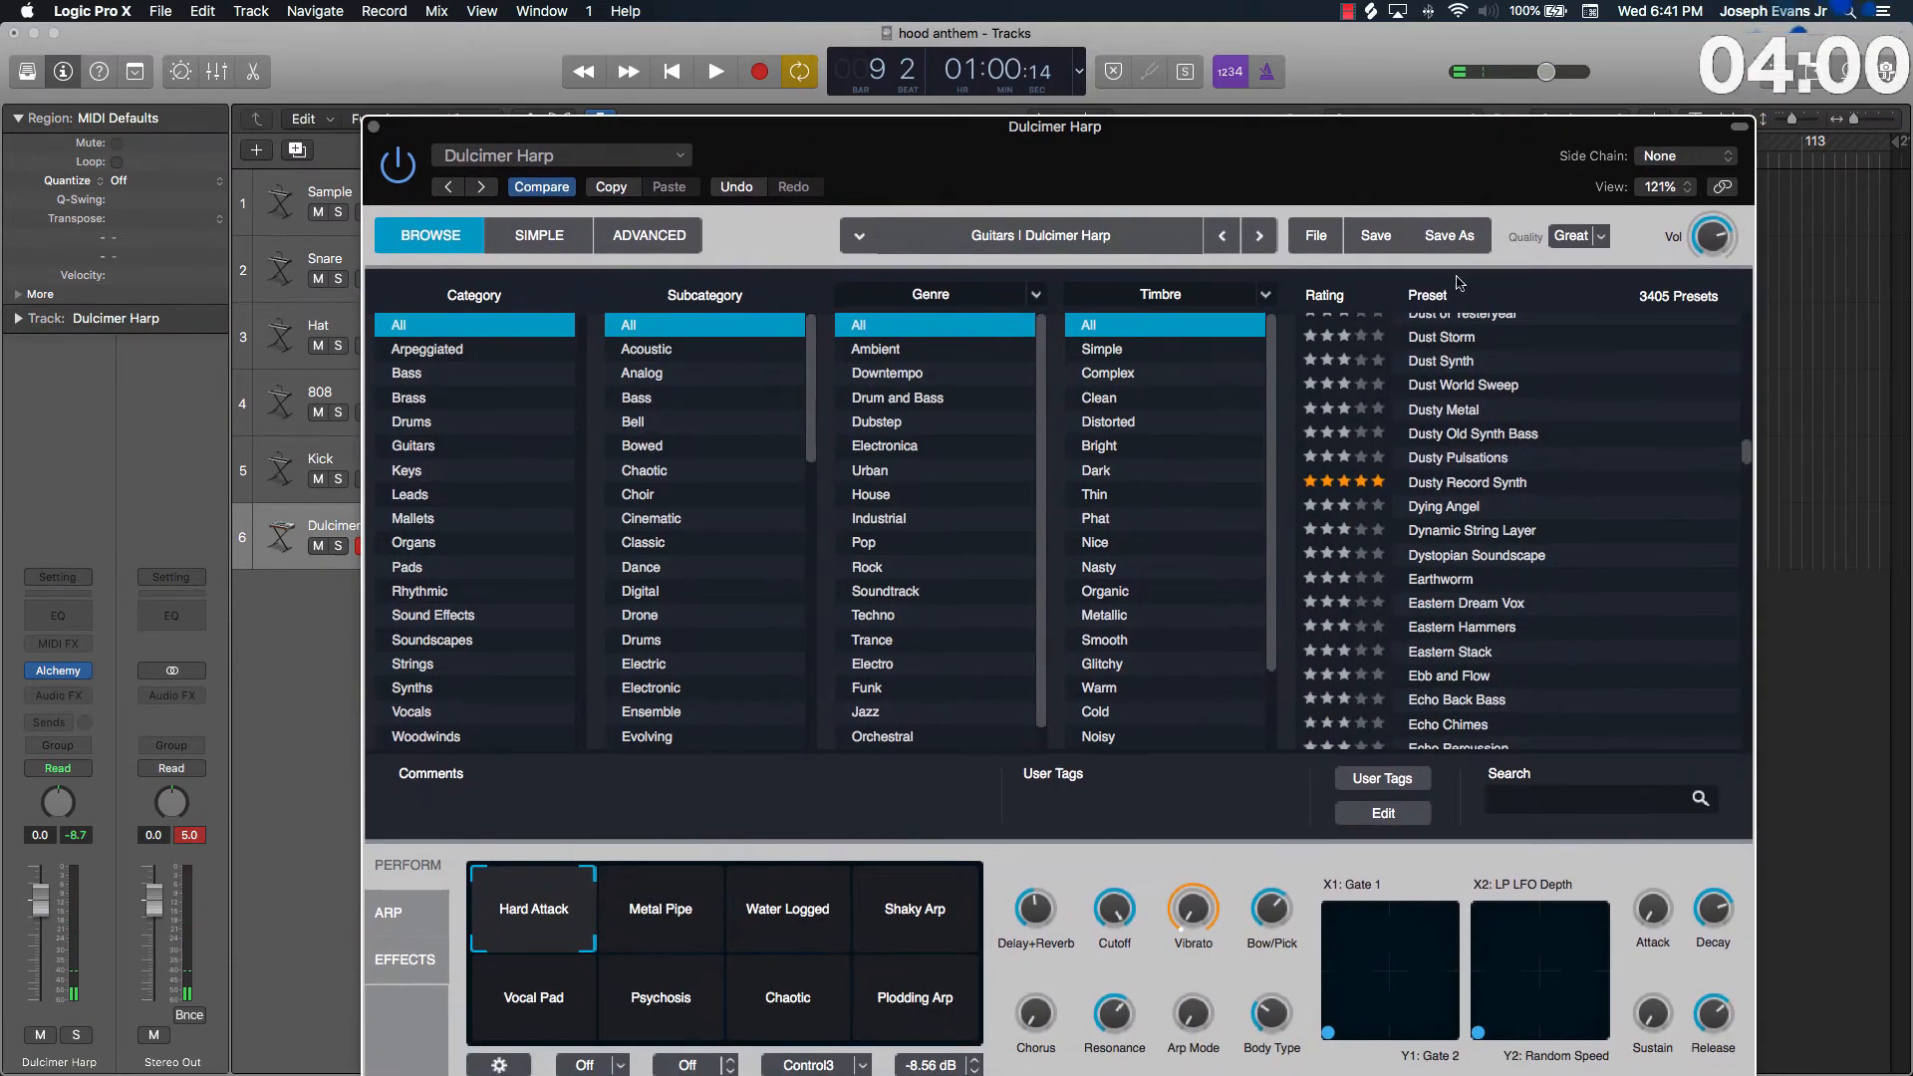
click(1494, 627)
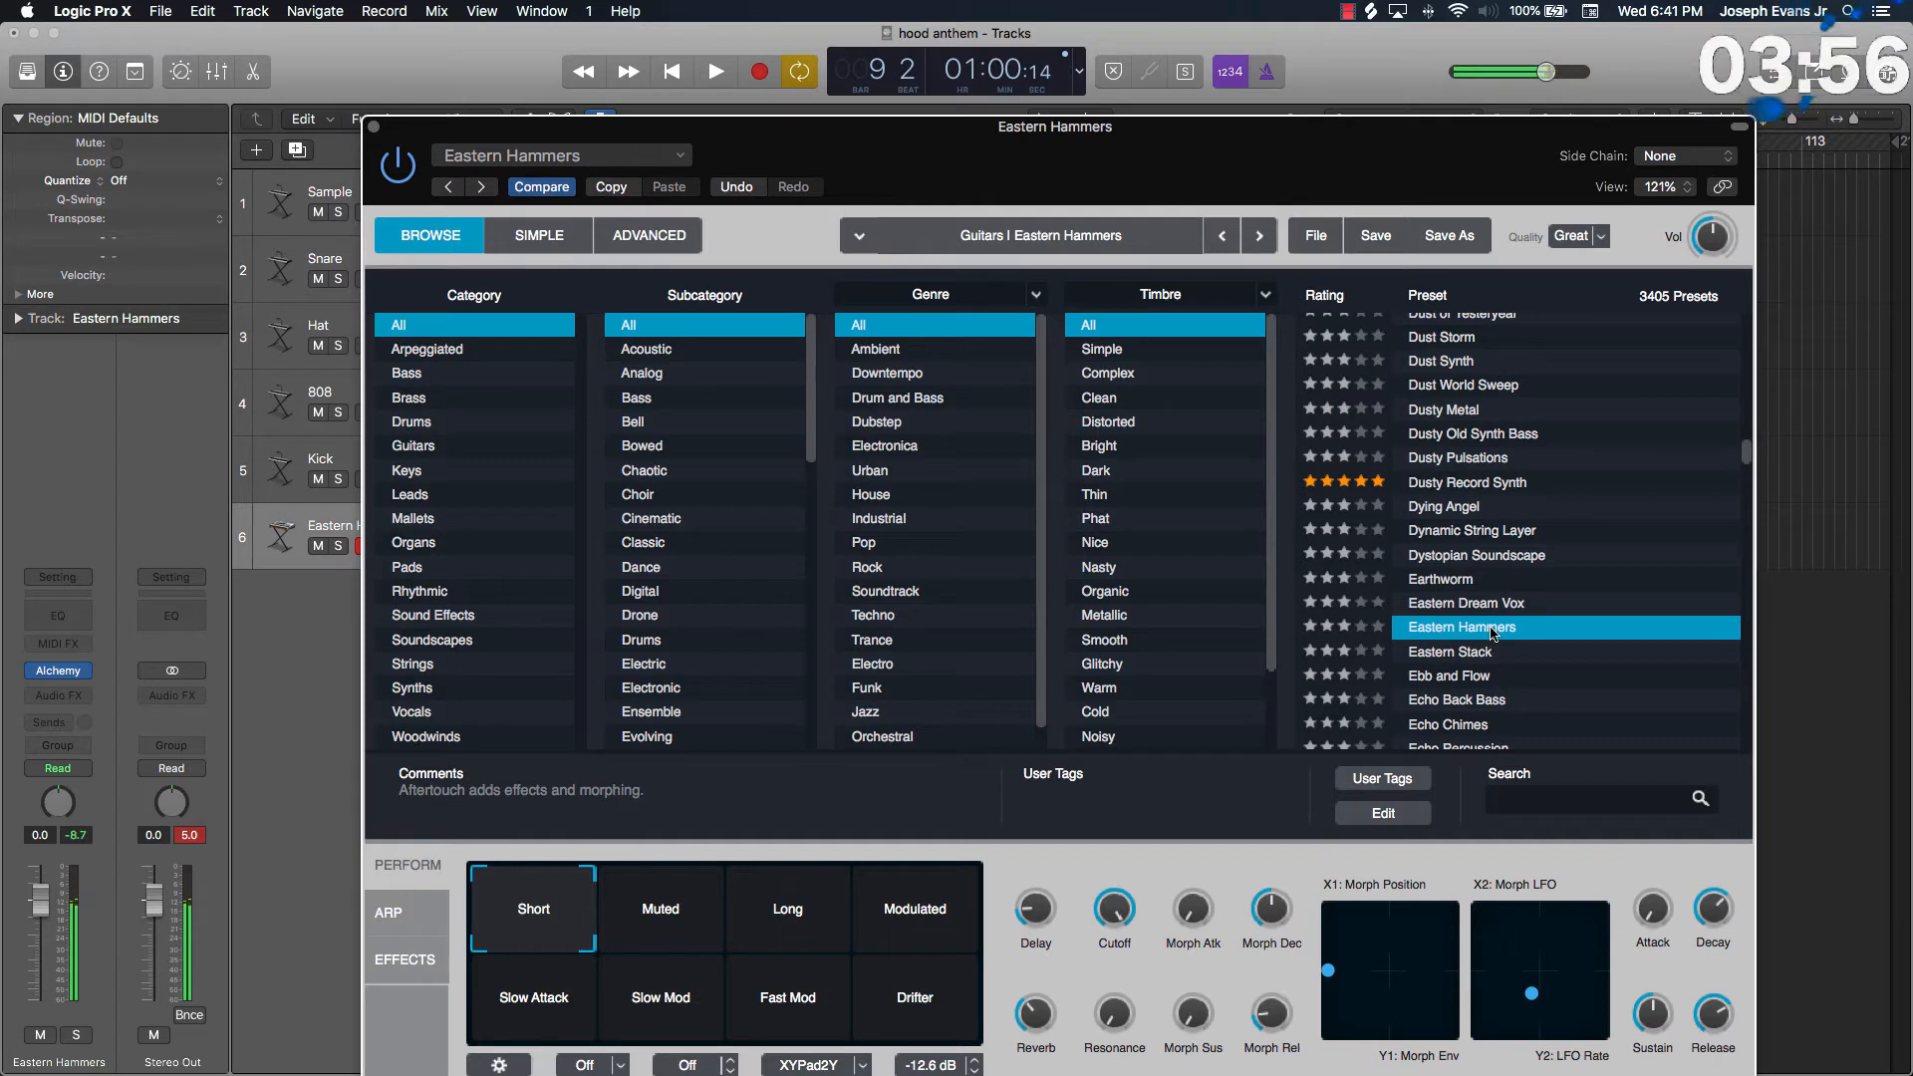
key(space)
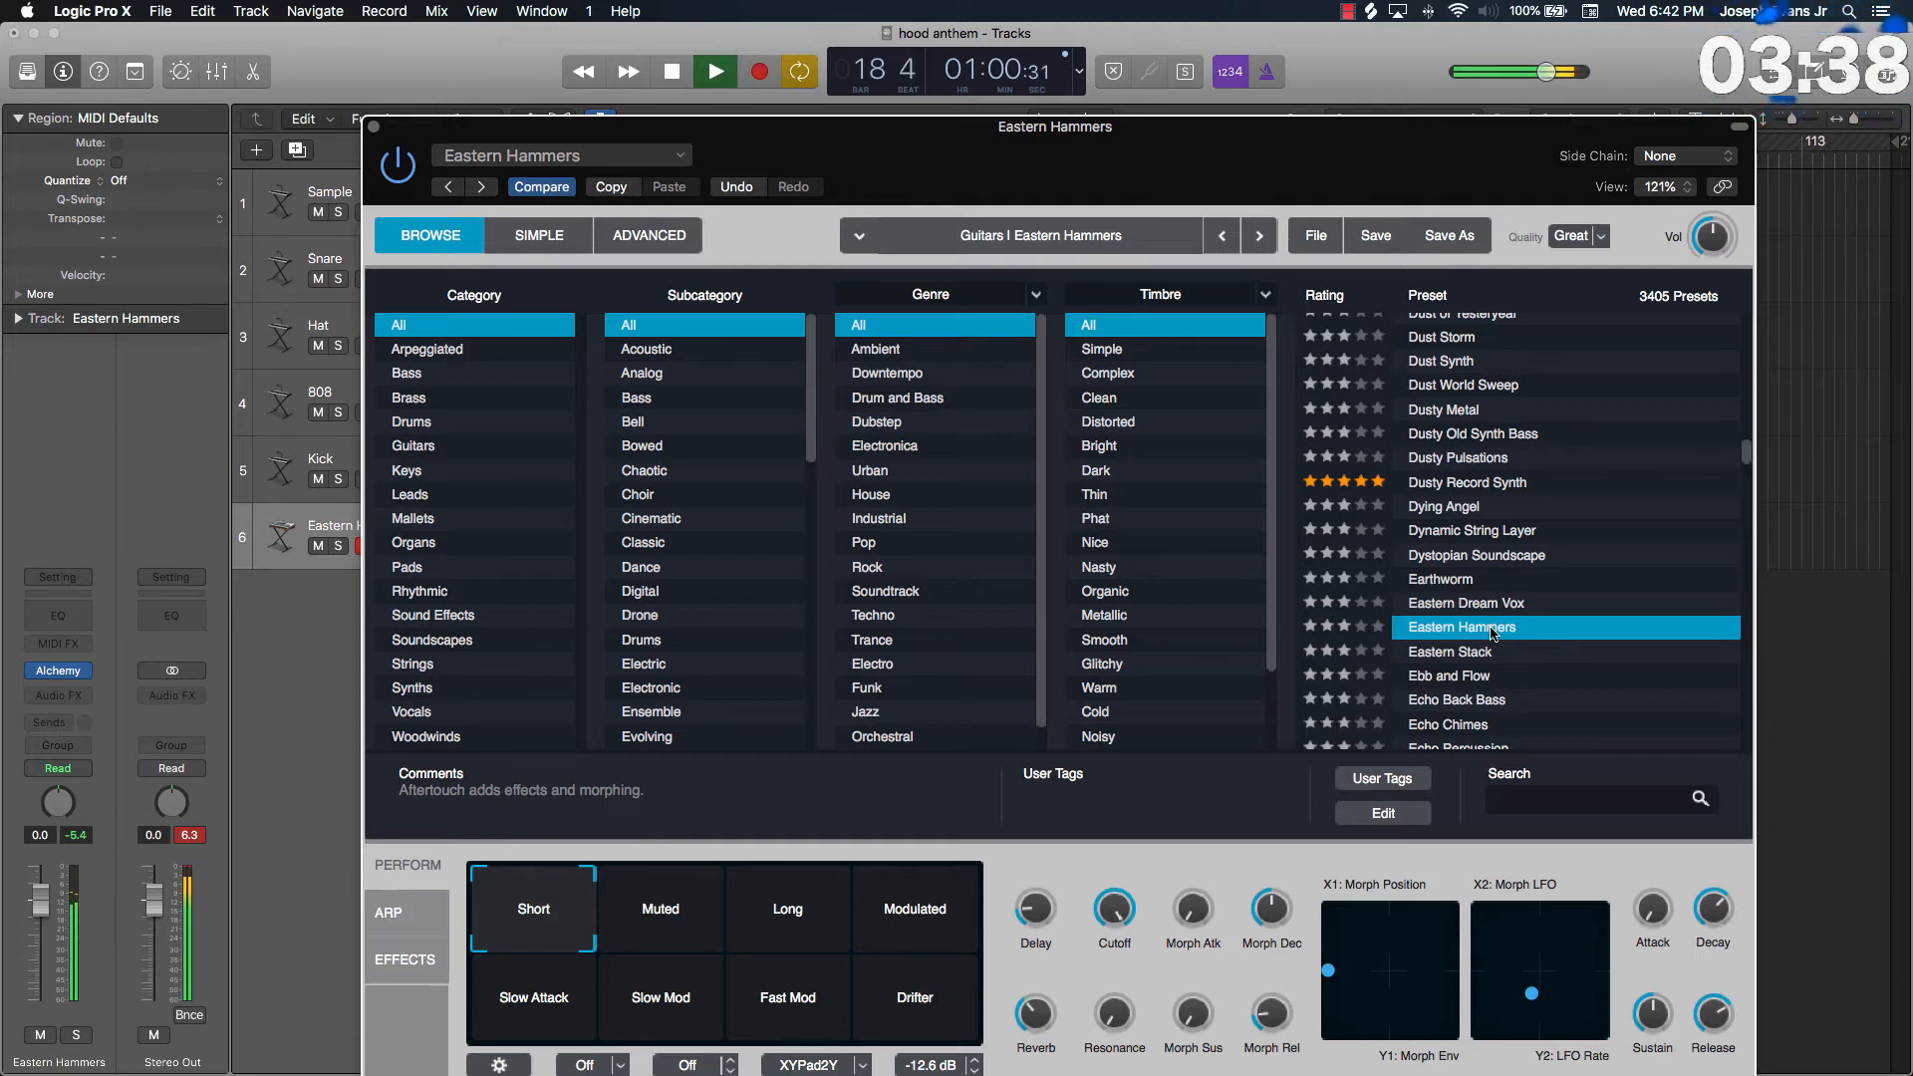
key(space)
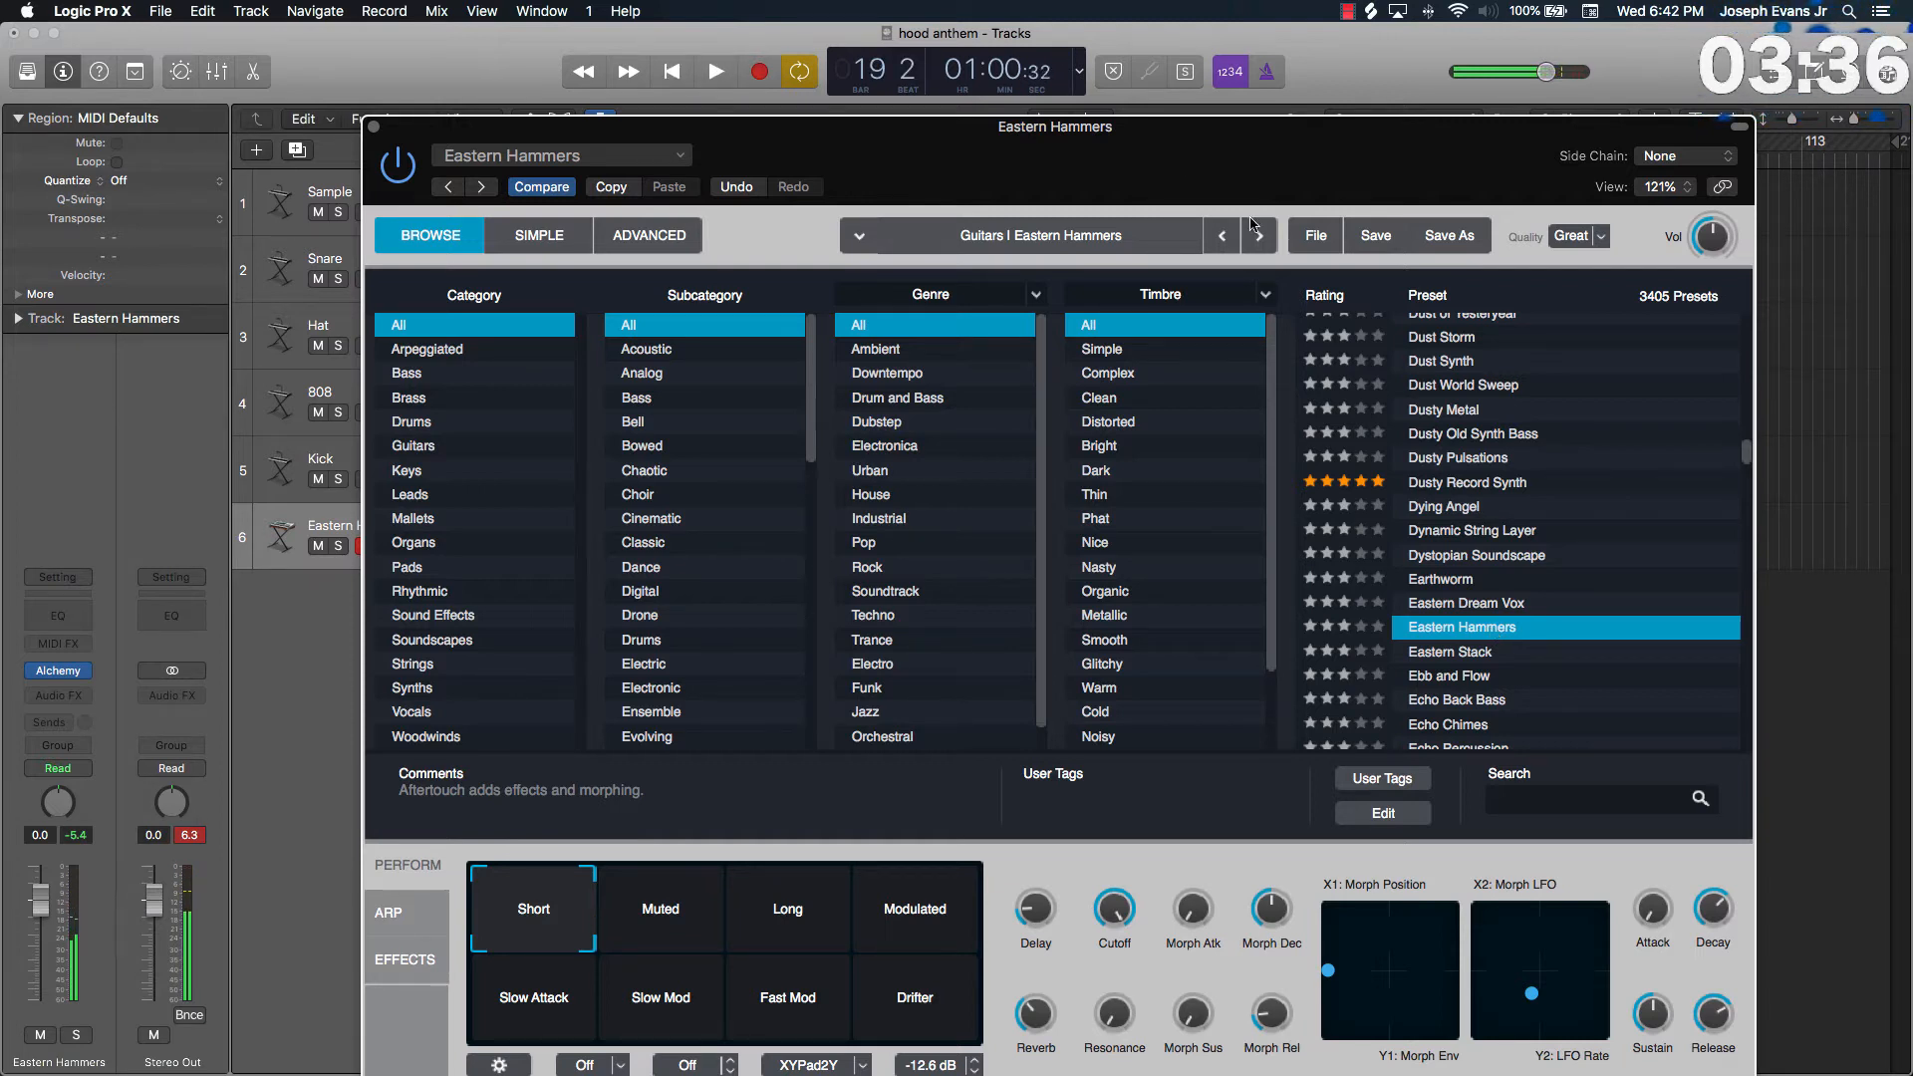
click(375, 127)
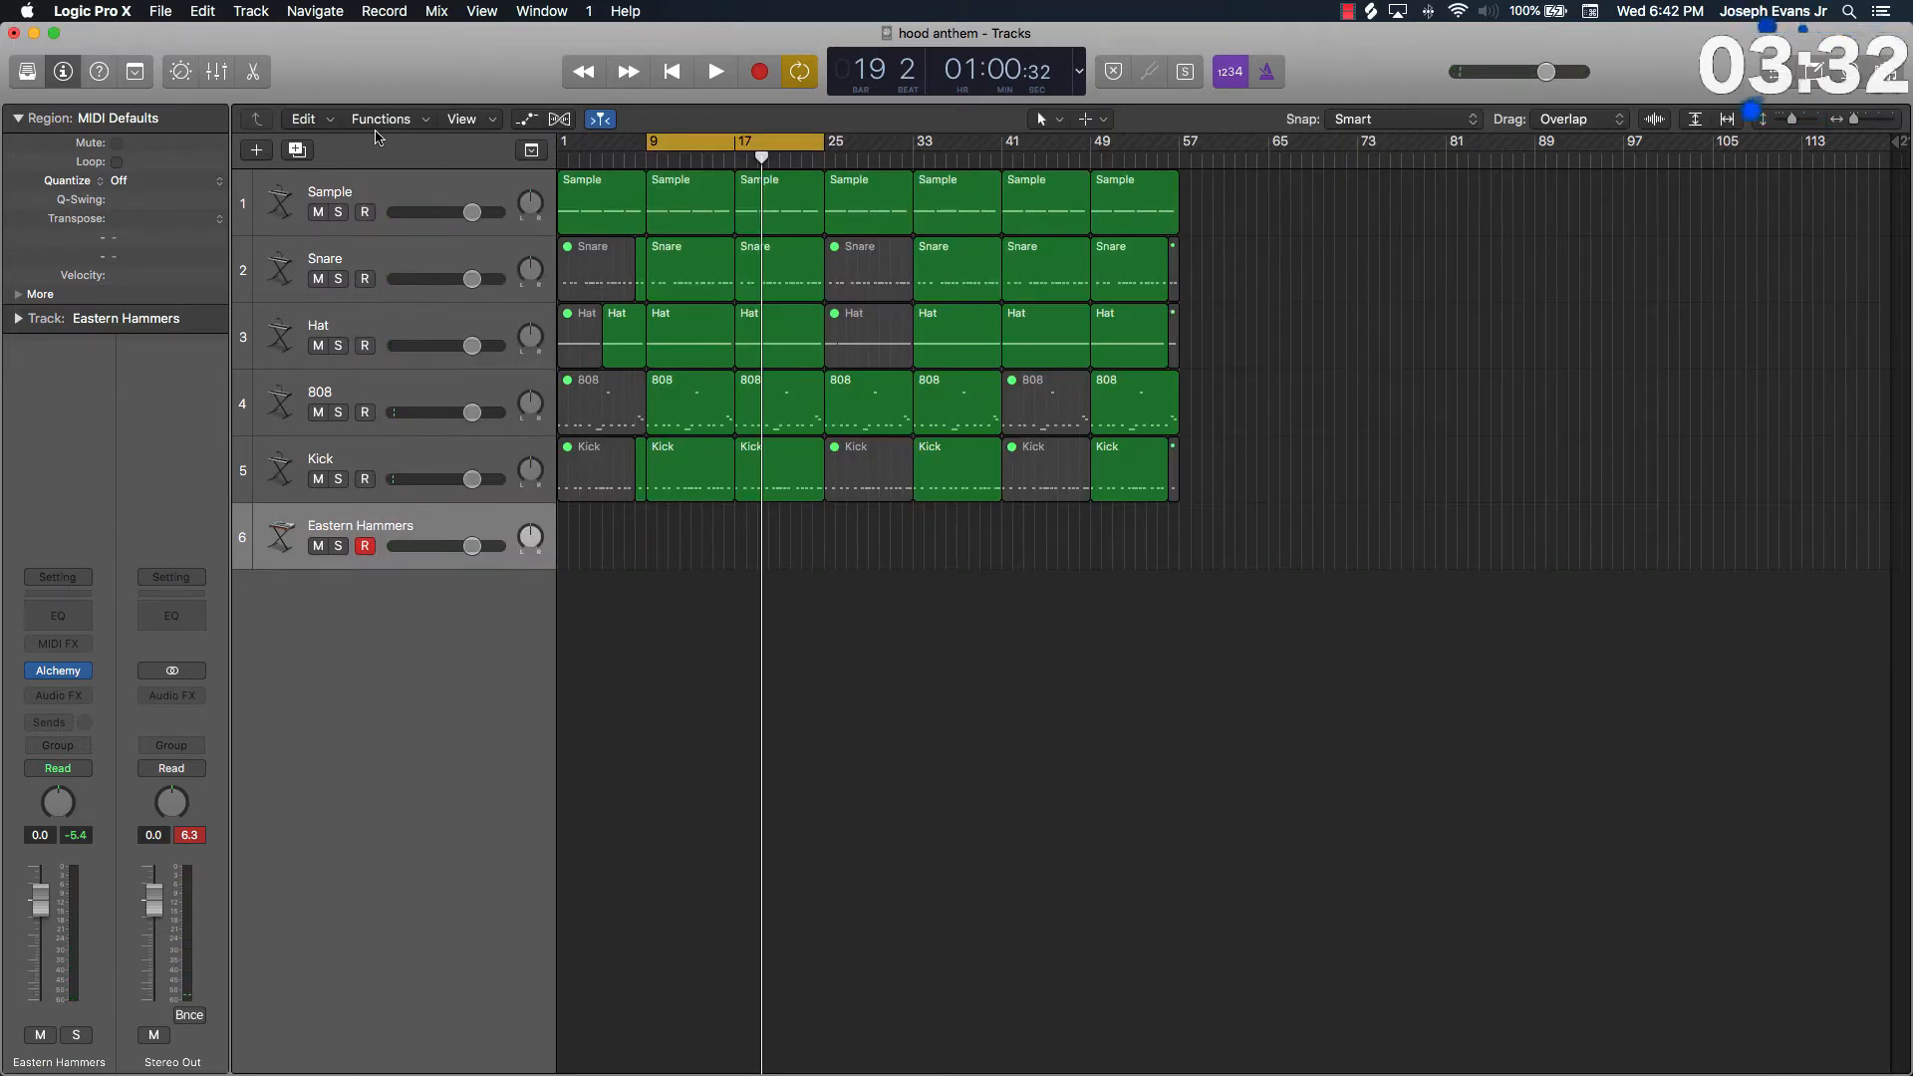
Show the on-screen piano keyboard starting at C3 and record an Eastern Hammers part over bars 9 to 25.
key(super+k)
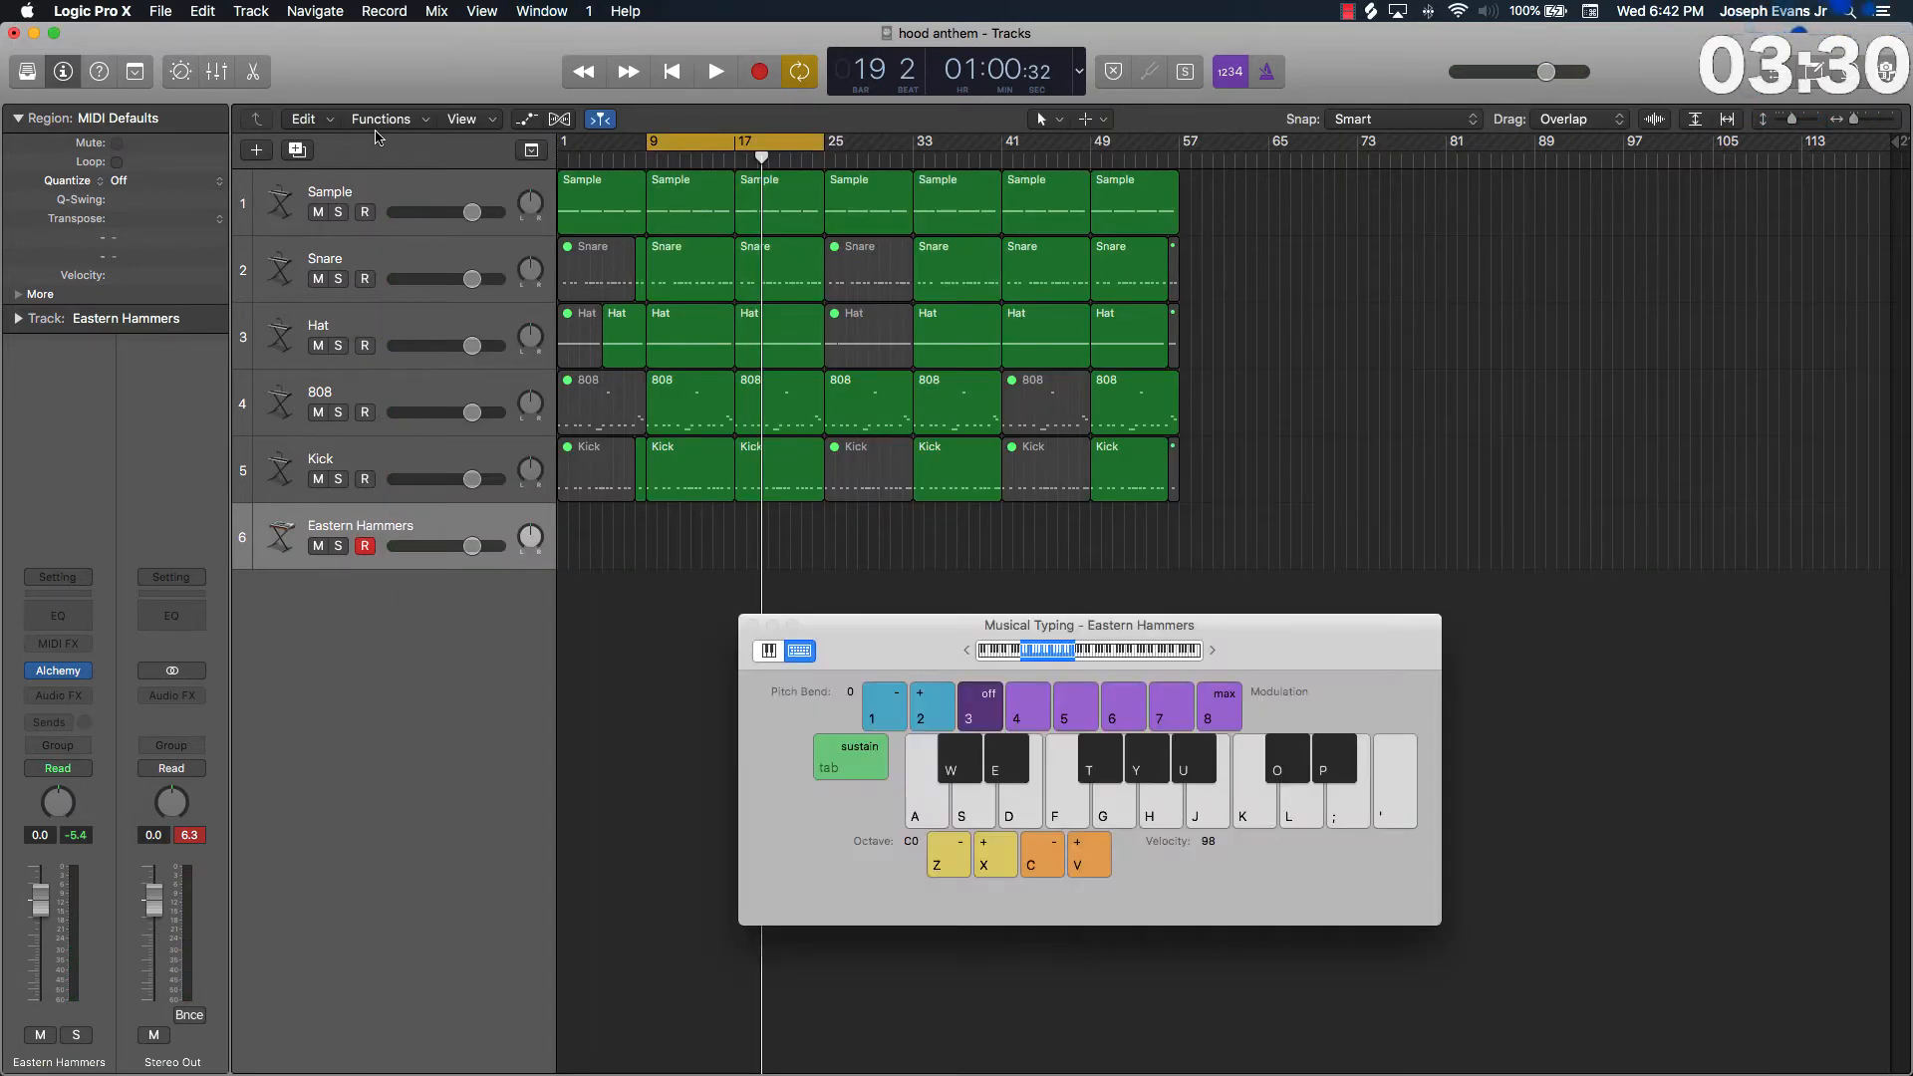
click(768, 649)
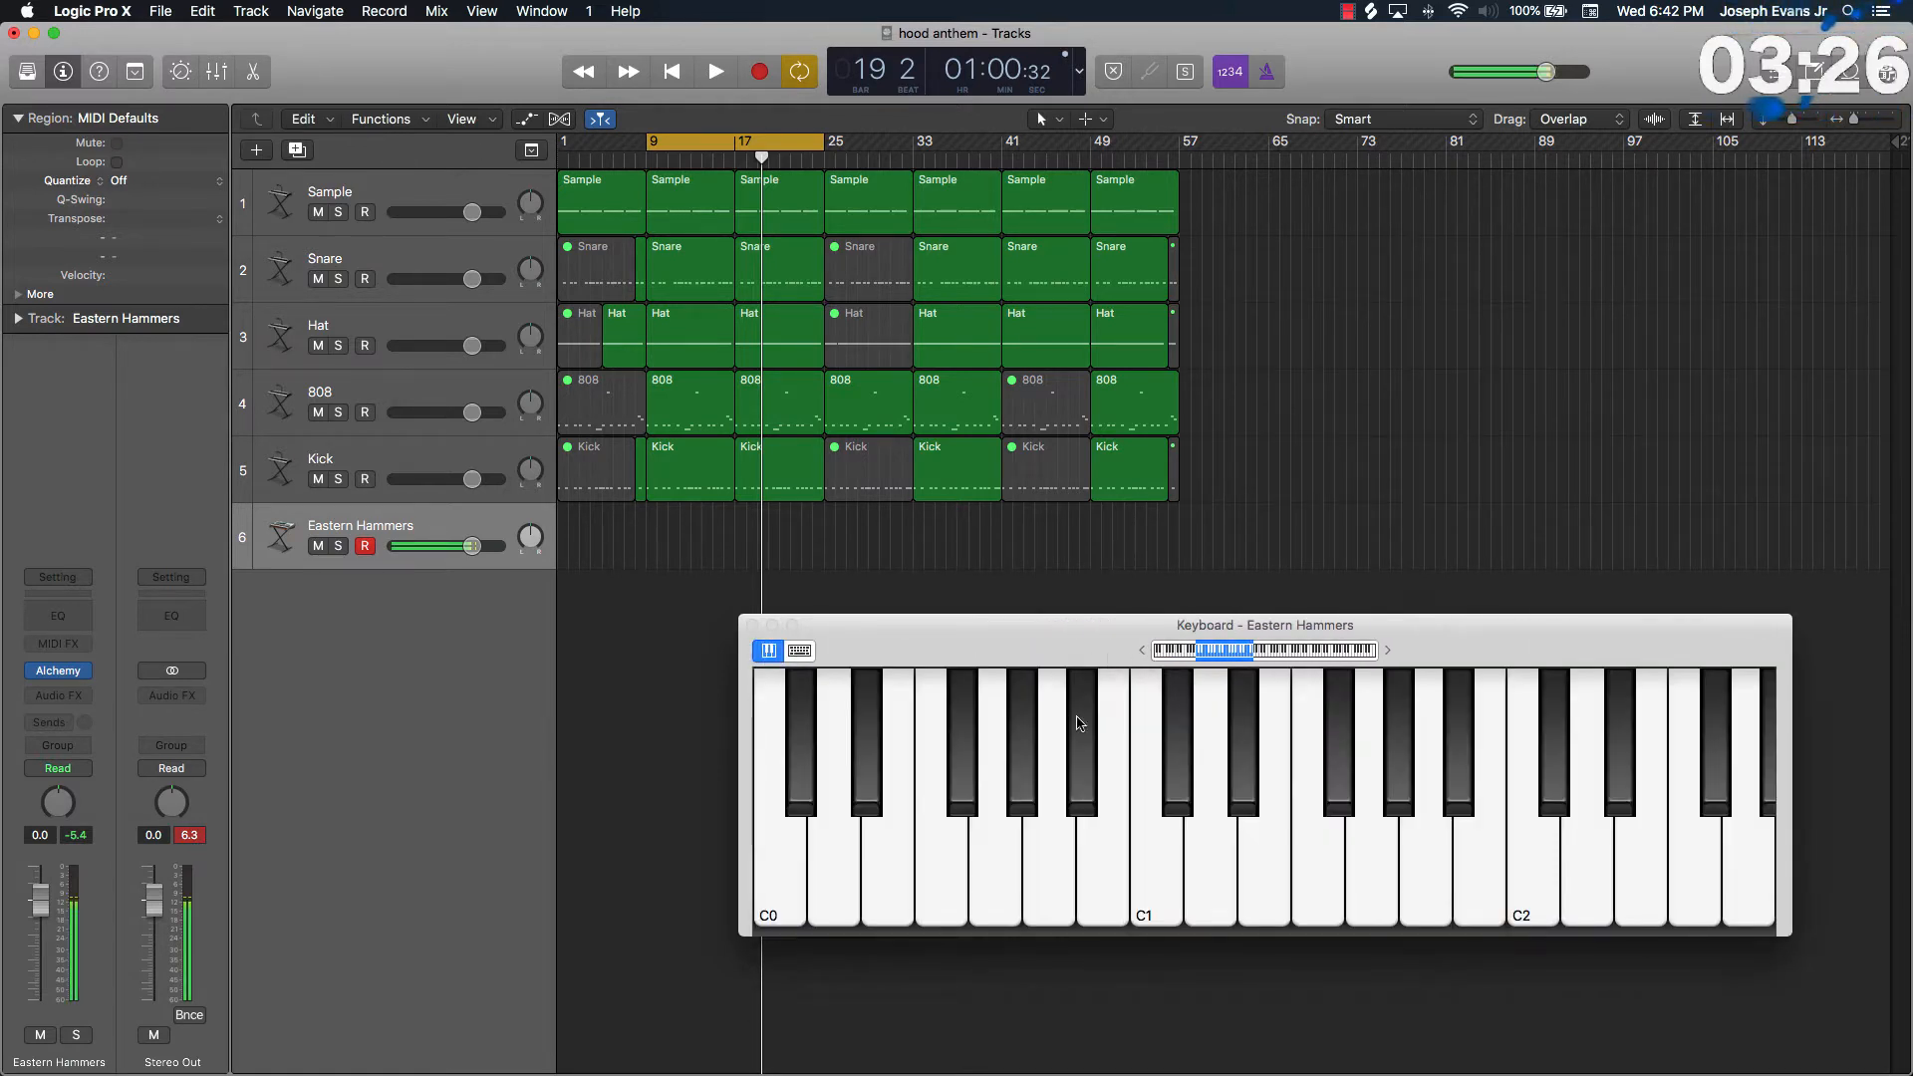
click(1387, 652)
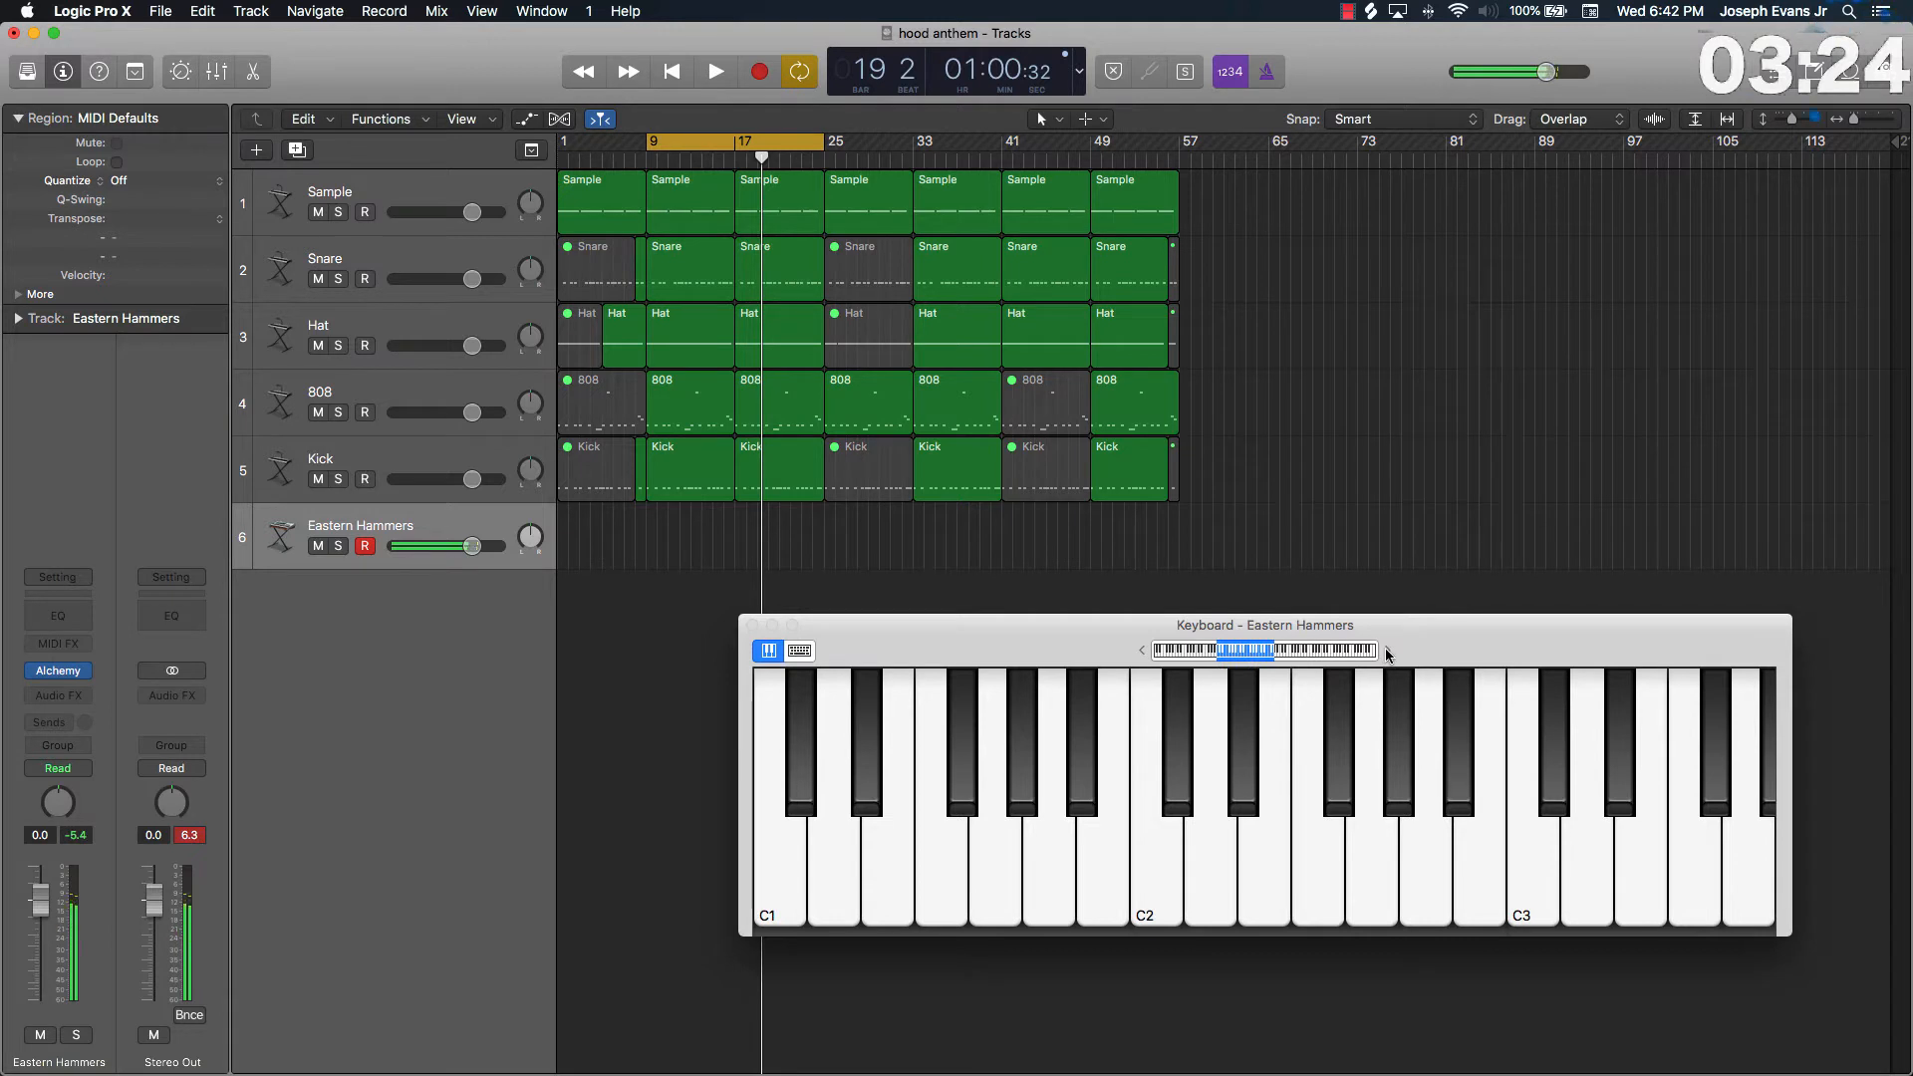
click(1387, 652)
click(1387, 652)
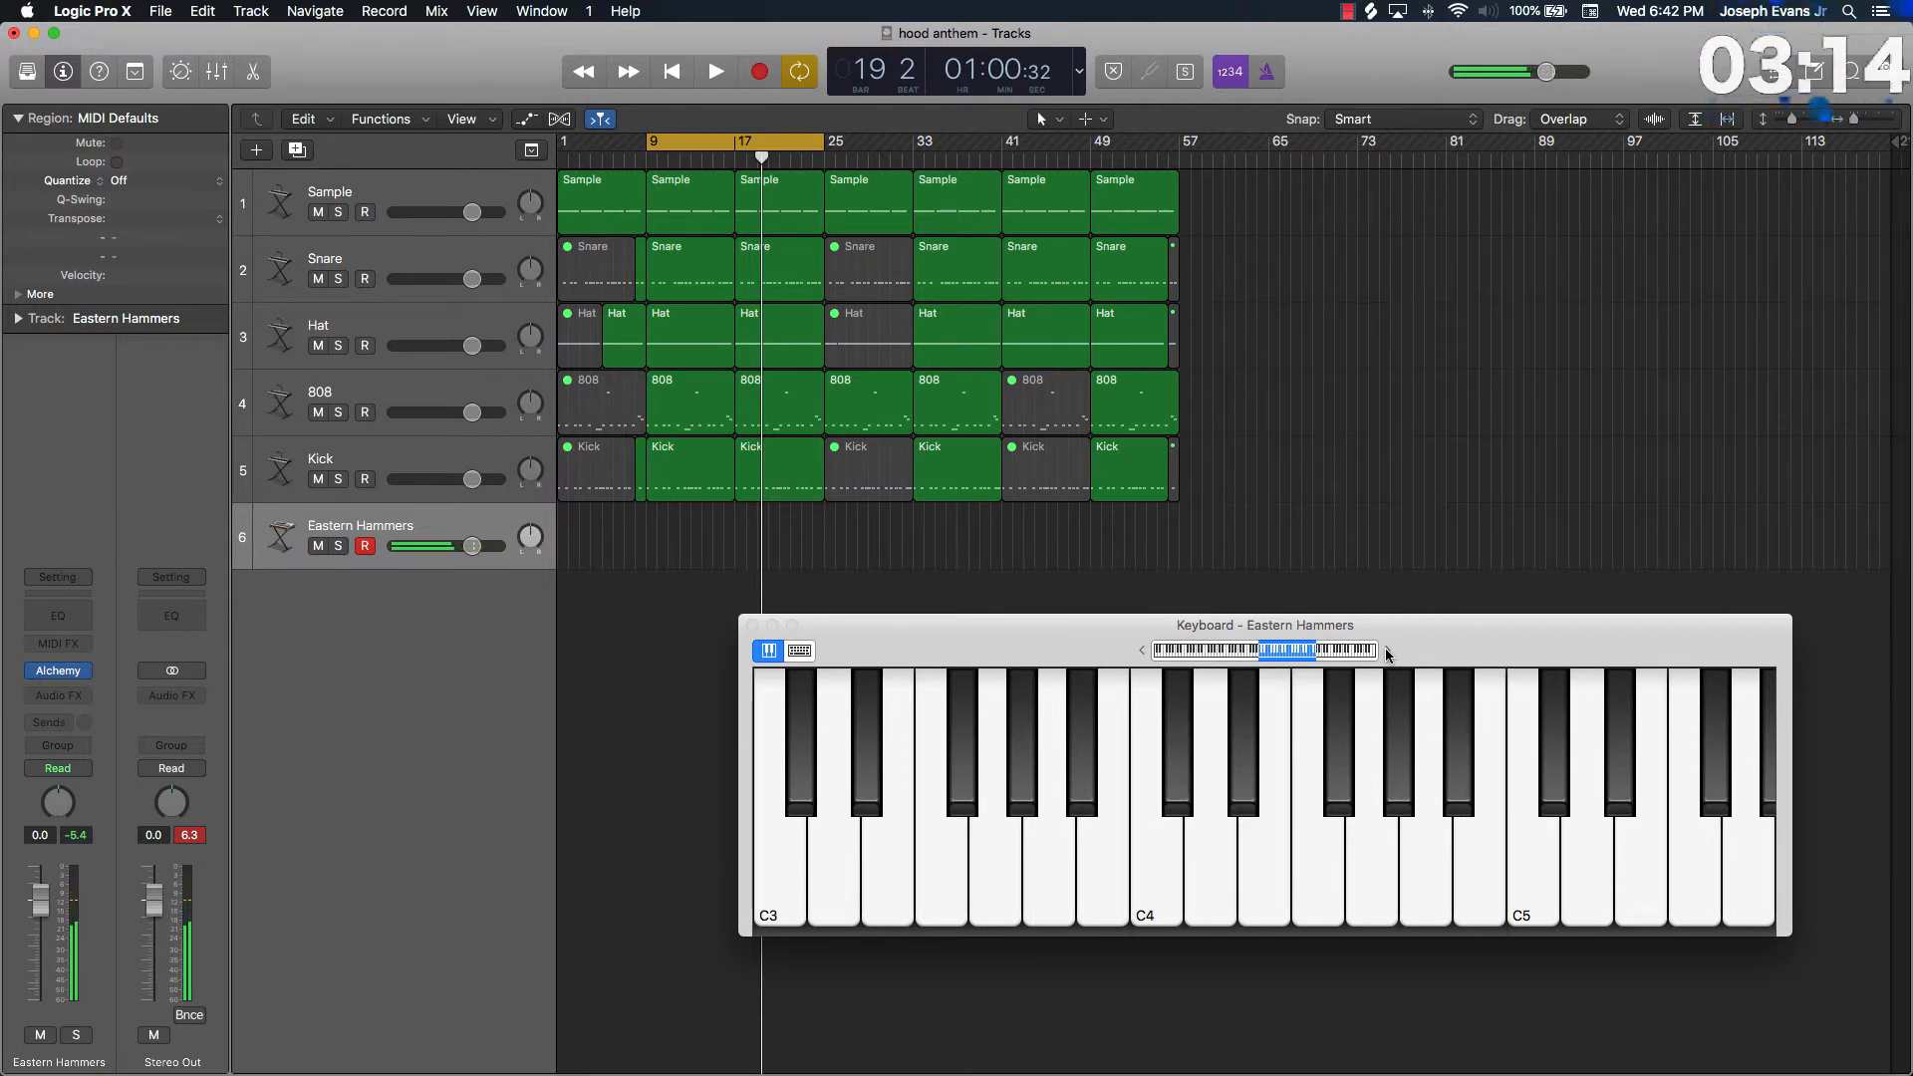
key(r)
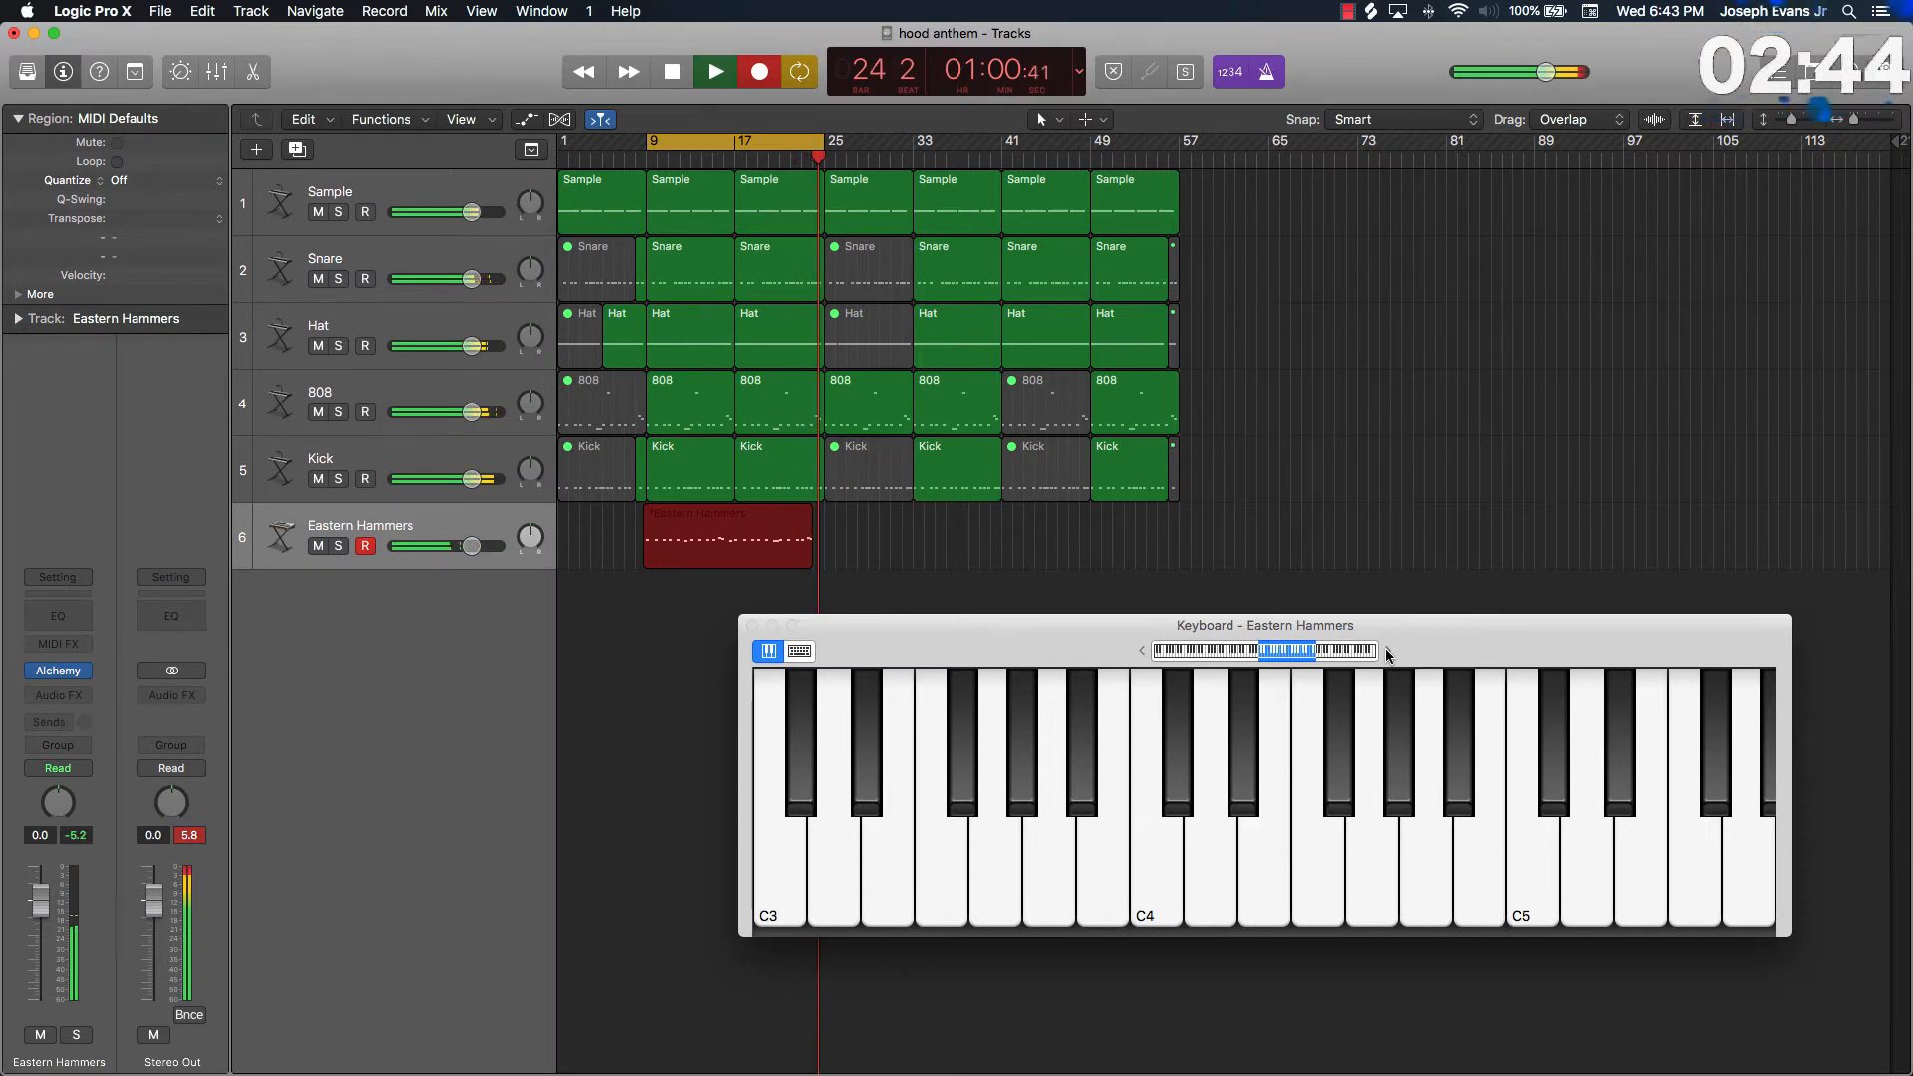
key(space)
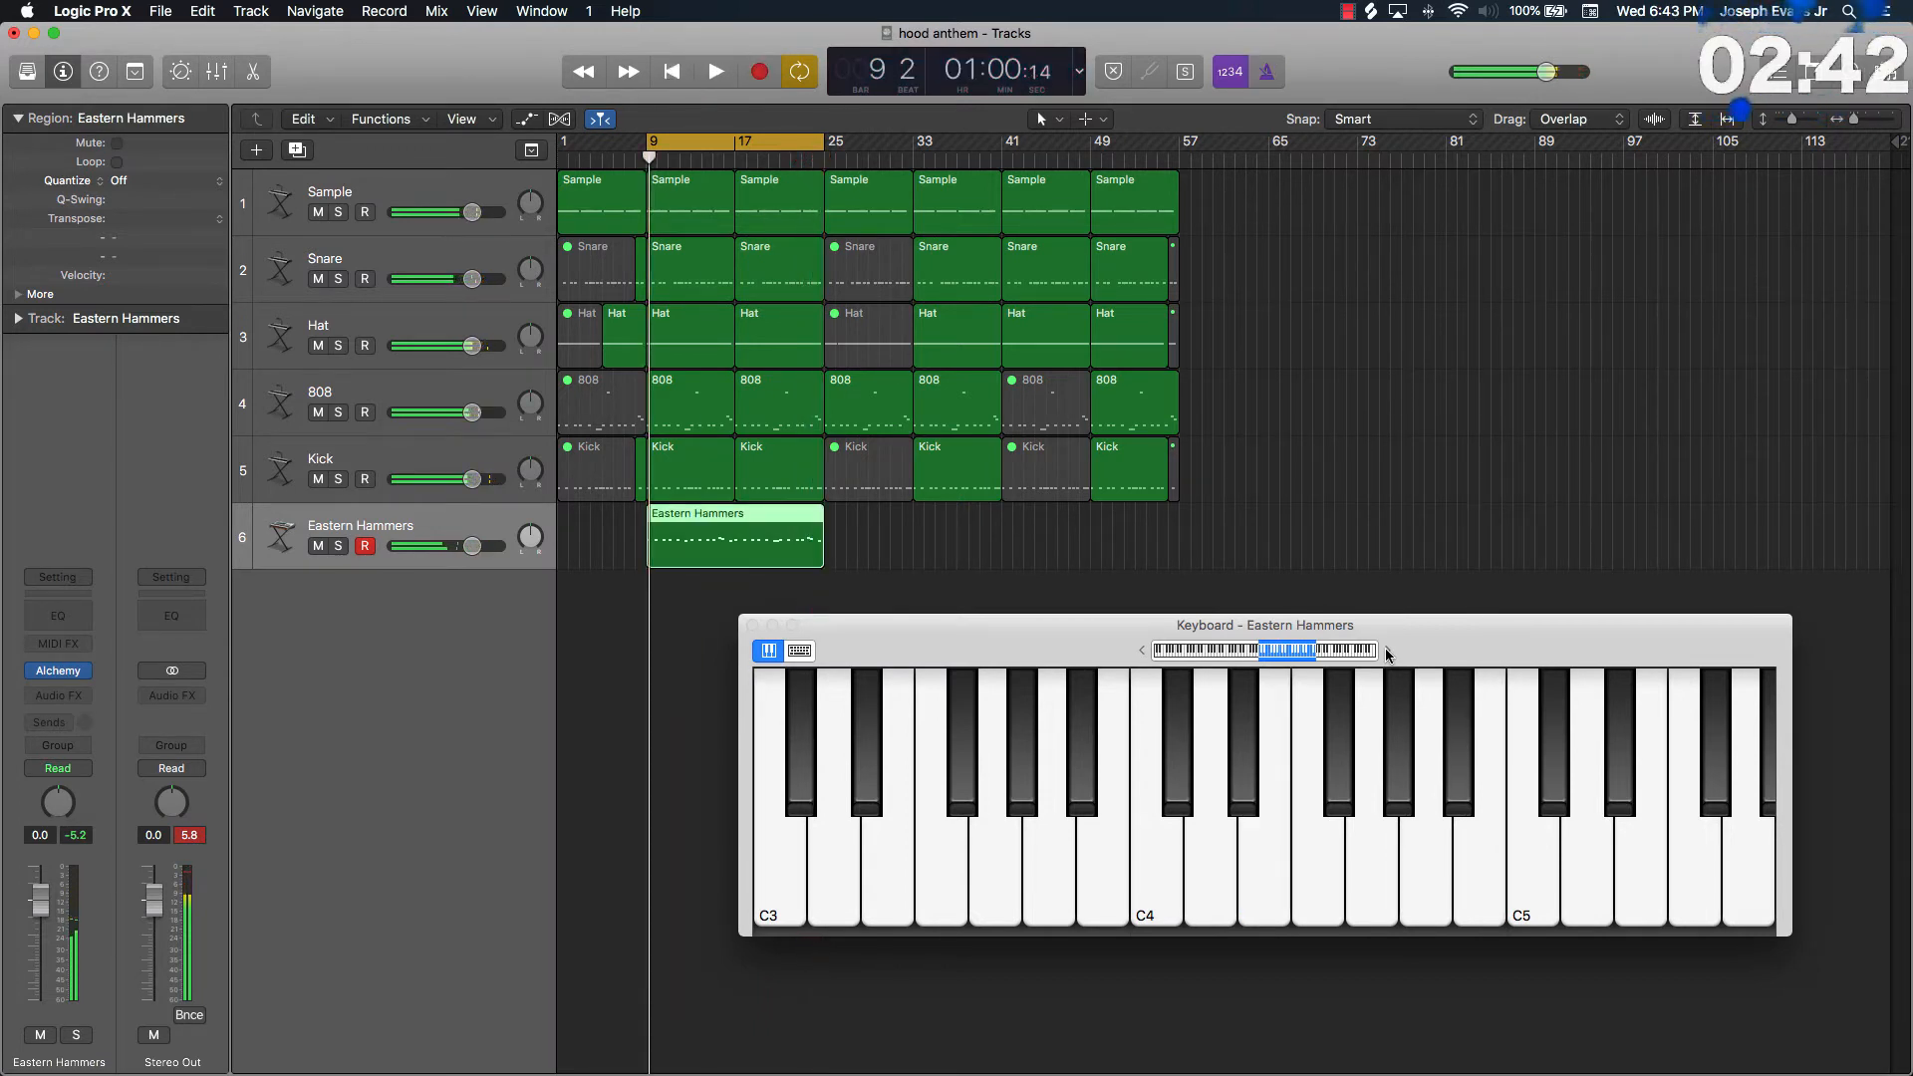
In the Piano Roll, quantize all notes of the Eastern Hammers region to 1/16 Swing A and raise their velocity to 127.
key(e)
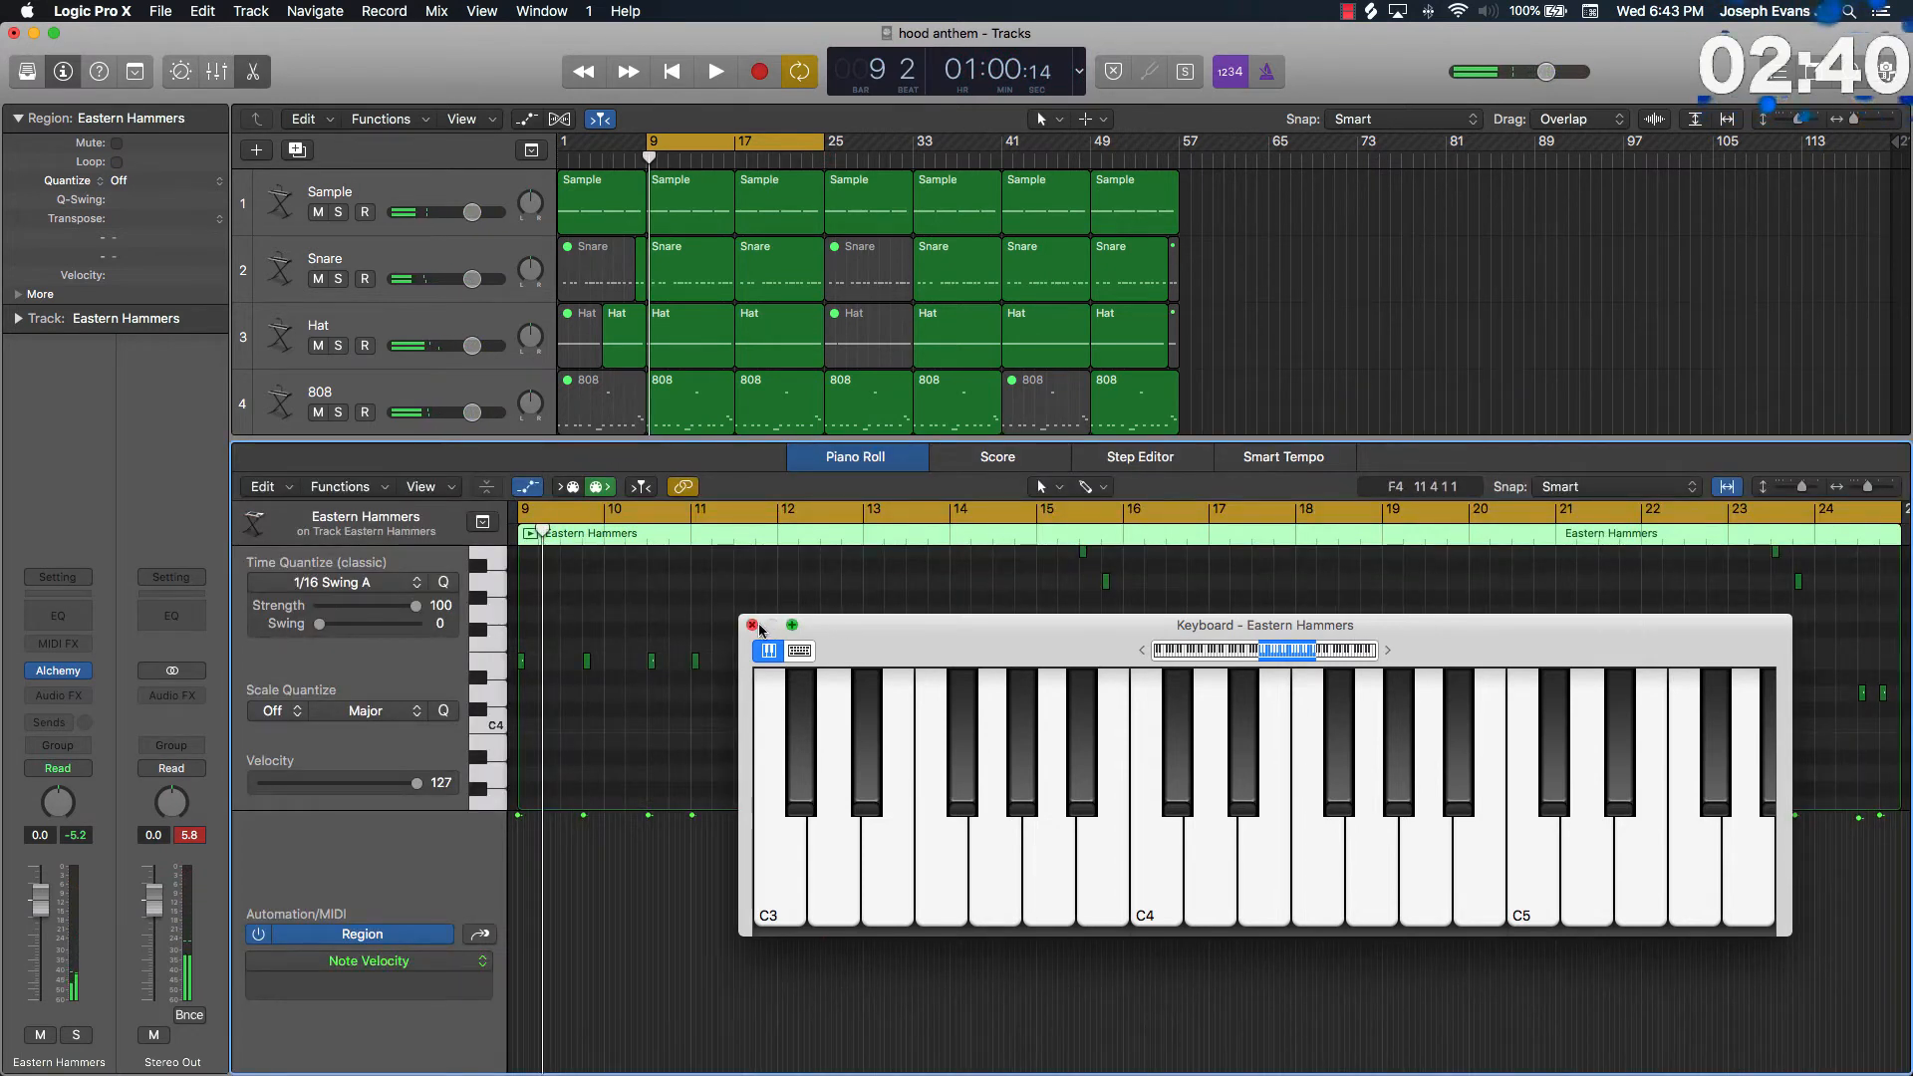
click(753, 625)
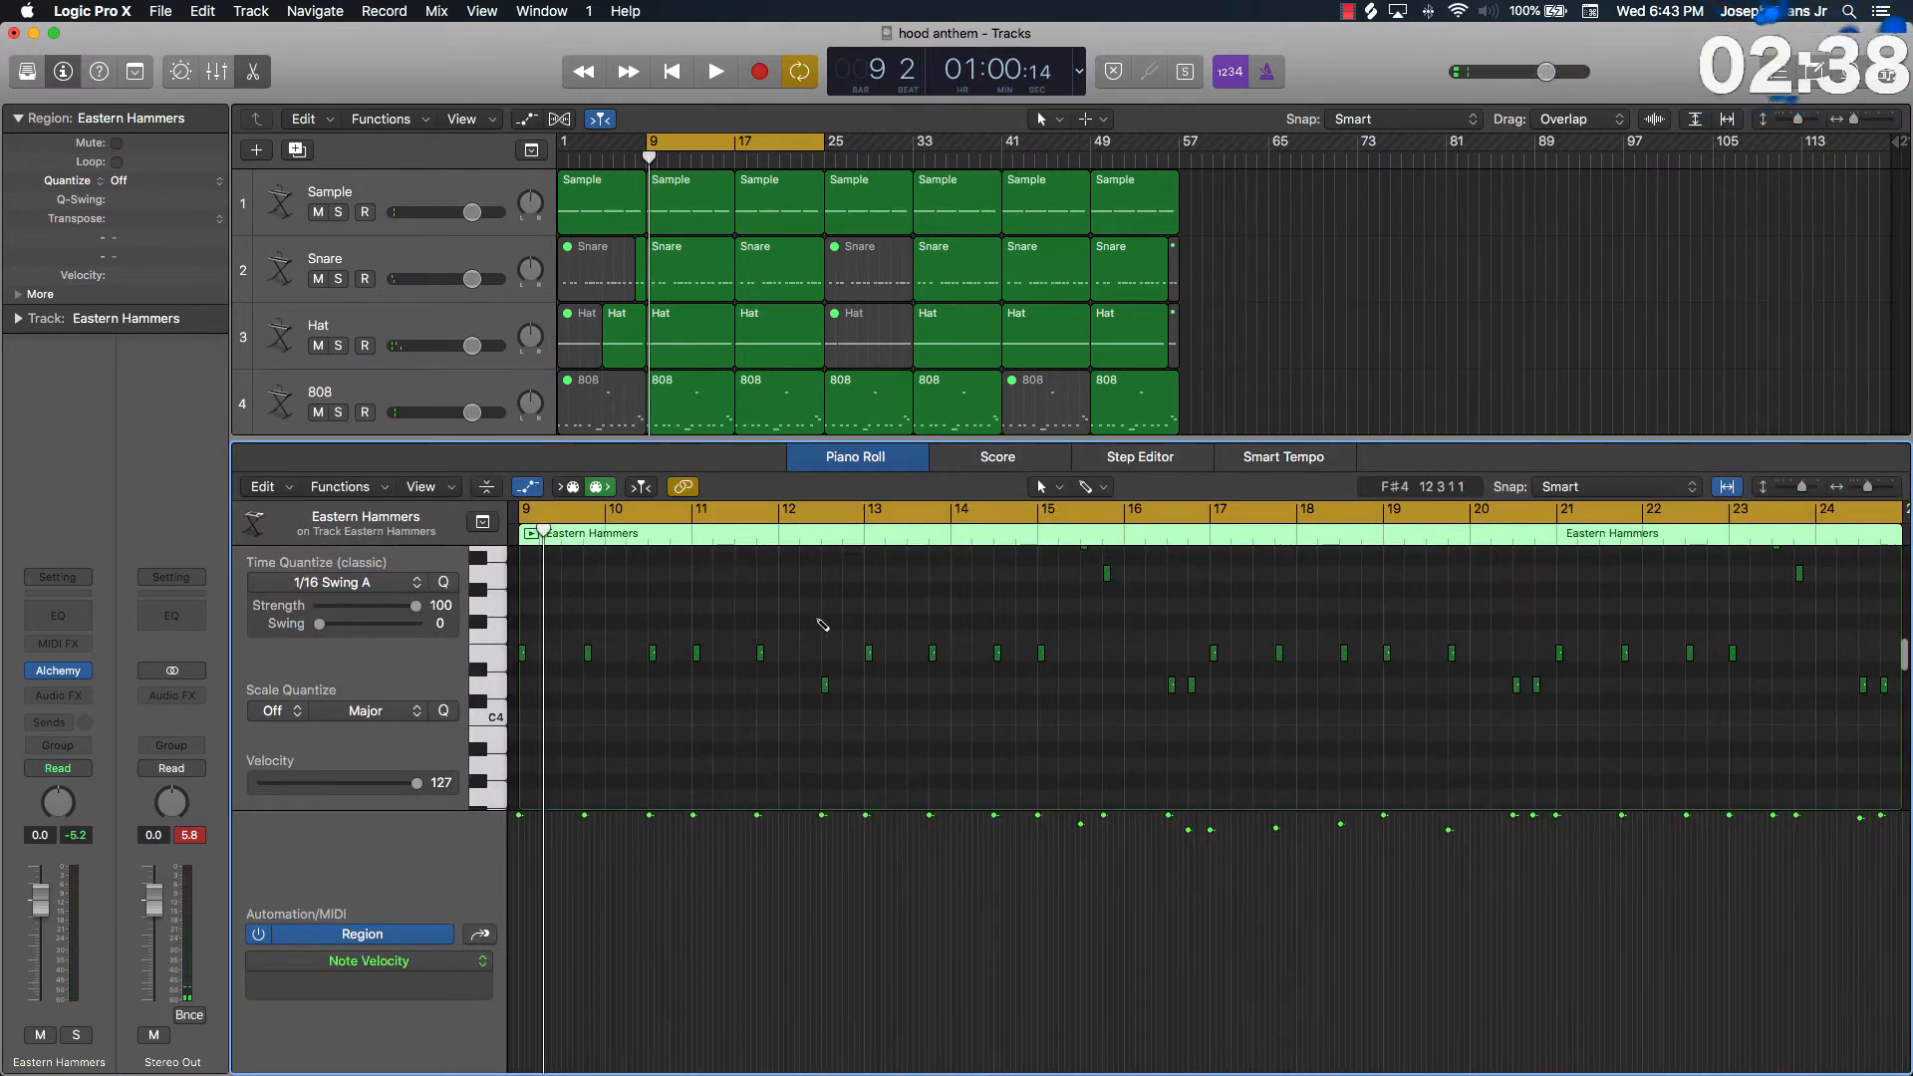
key(super+a)
click(442, 584)
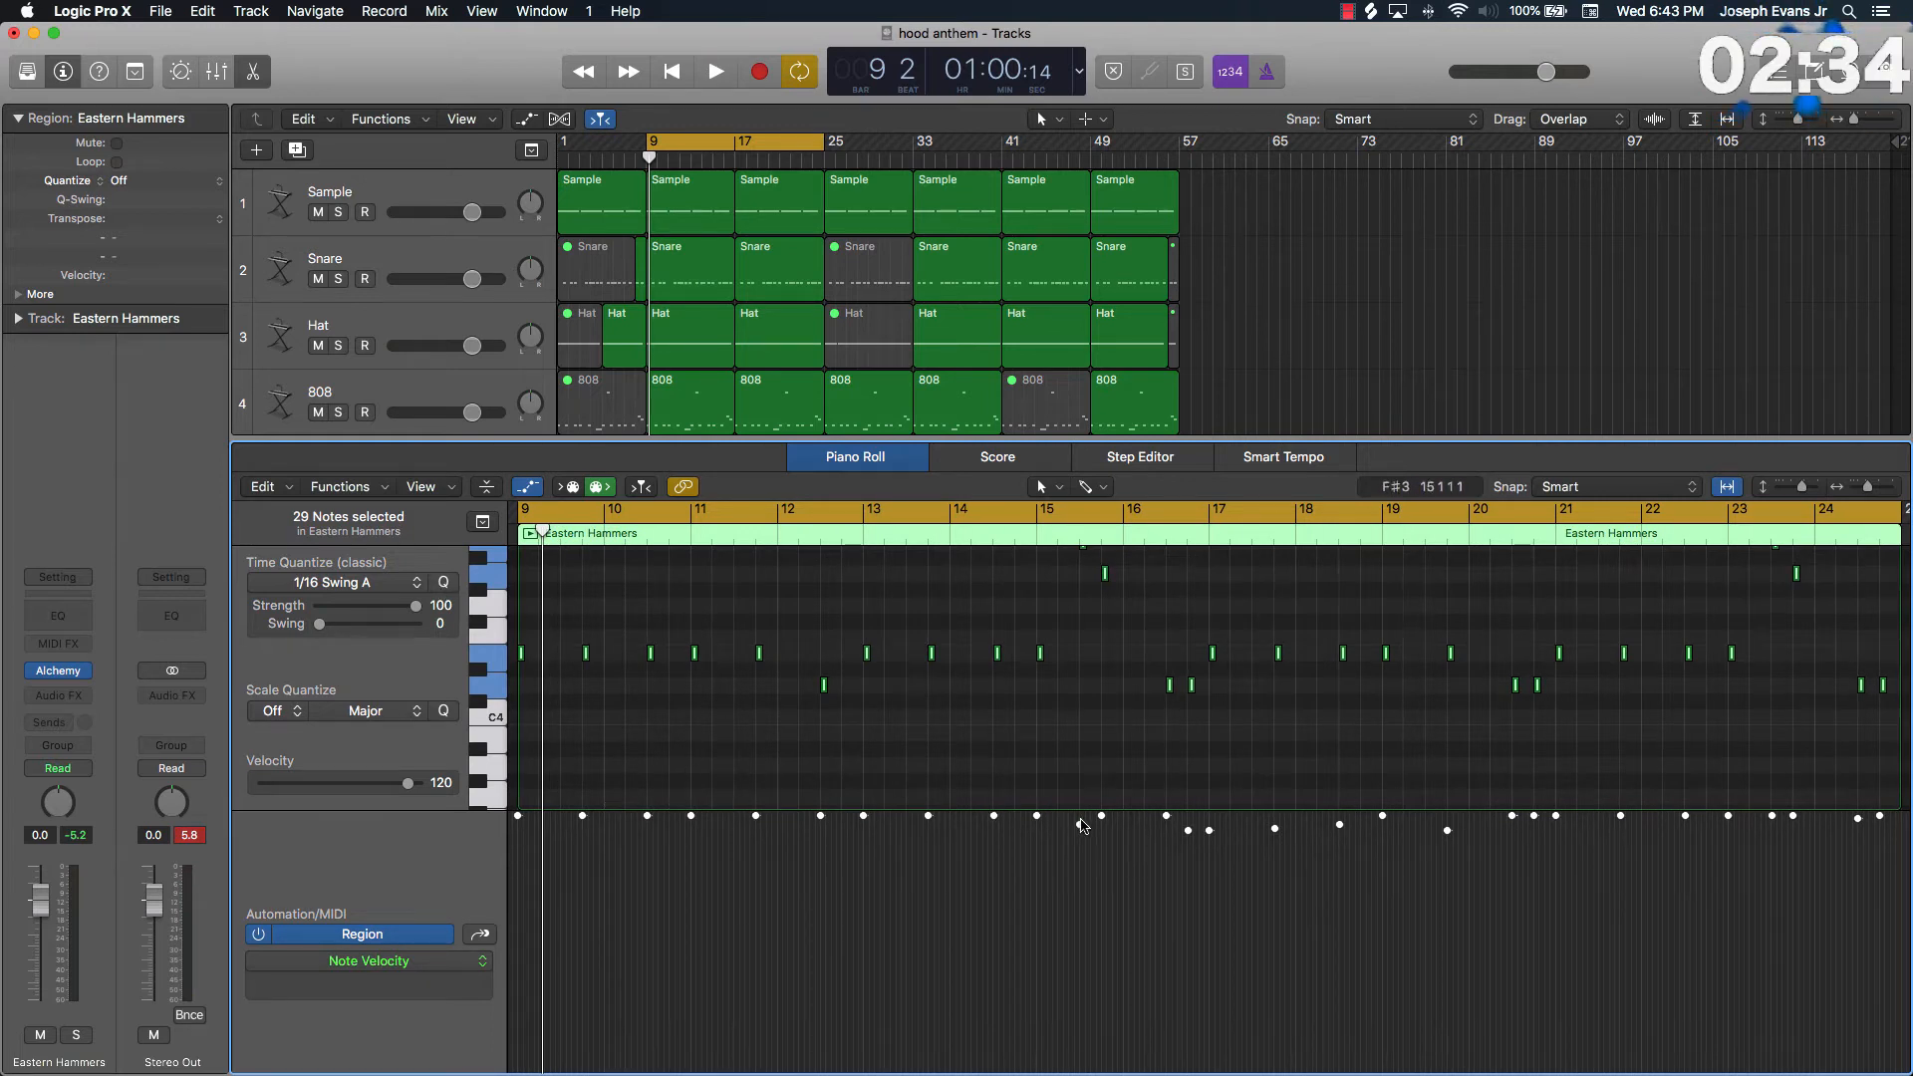
drag(1083, 825, 1085, 701)
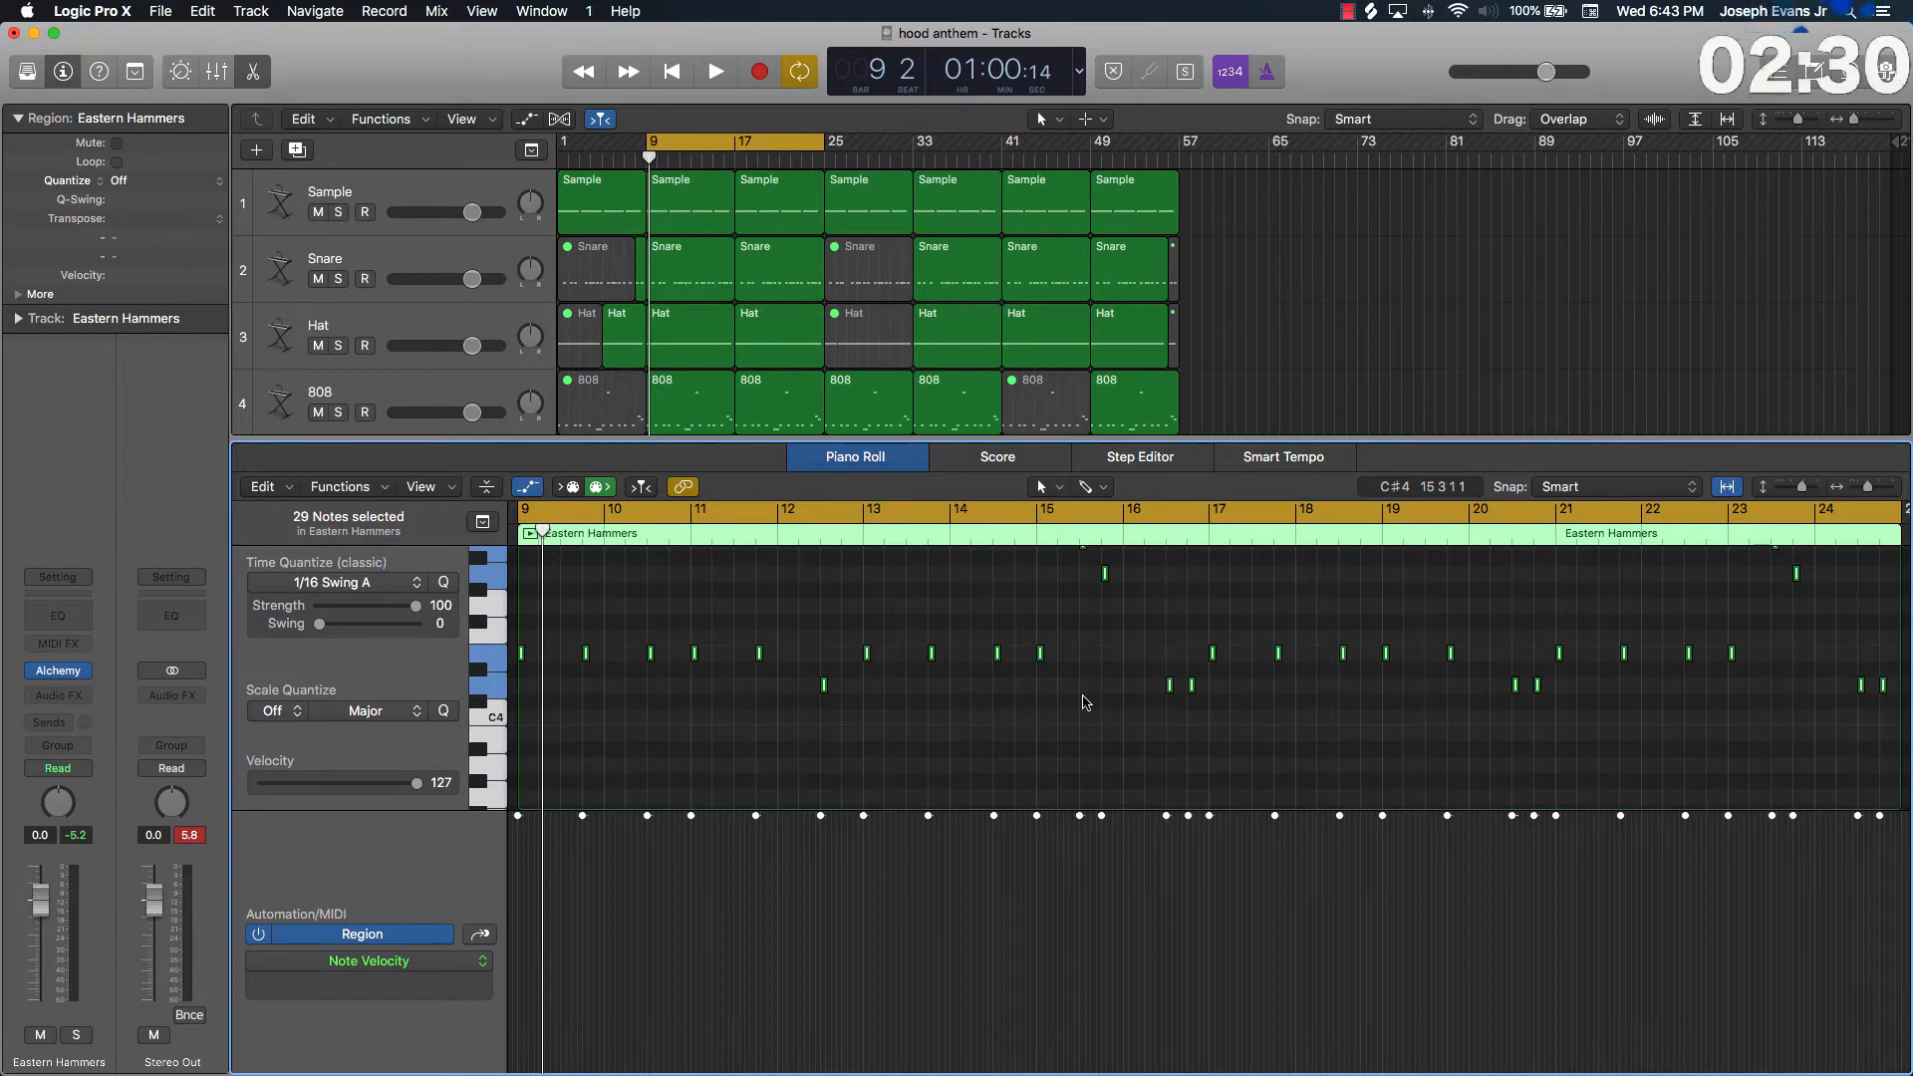
Split the Eastern Hammers region at bar 17 and replace its first half with a copy of the second half.
key(e)
key(e)
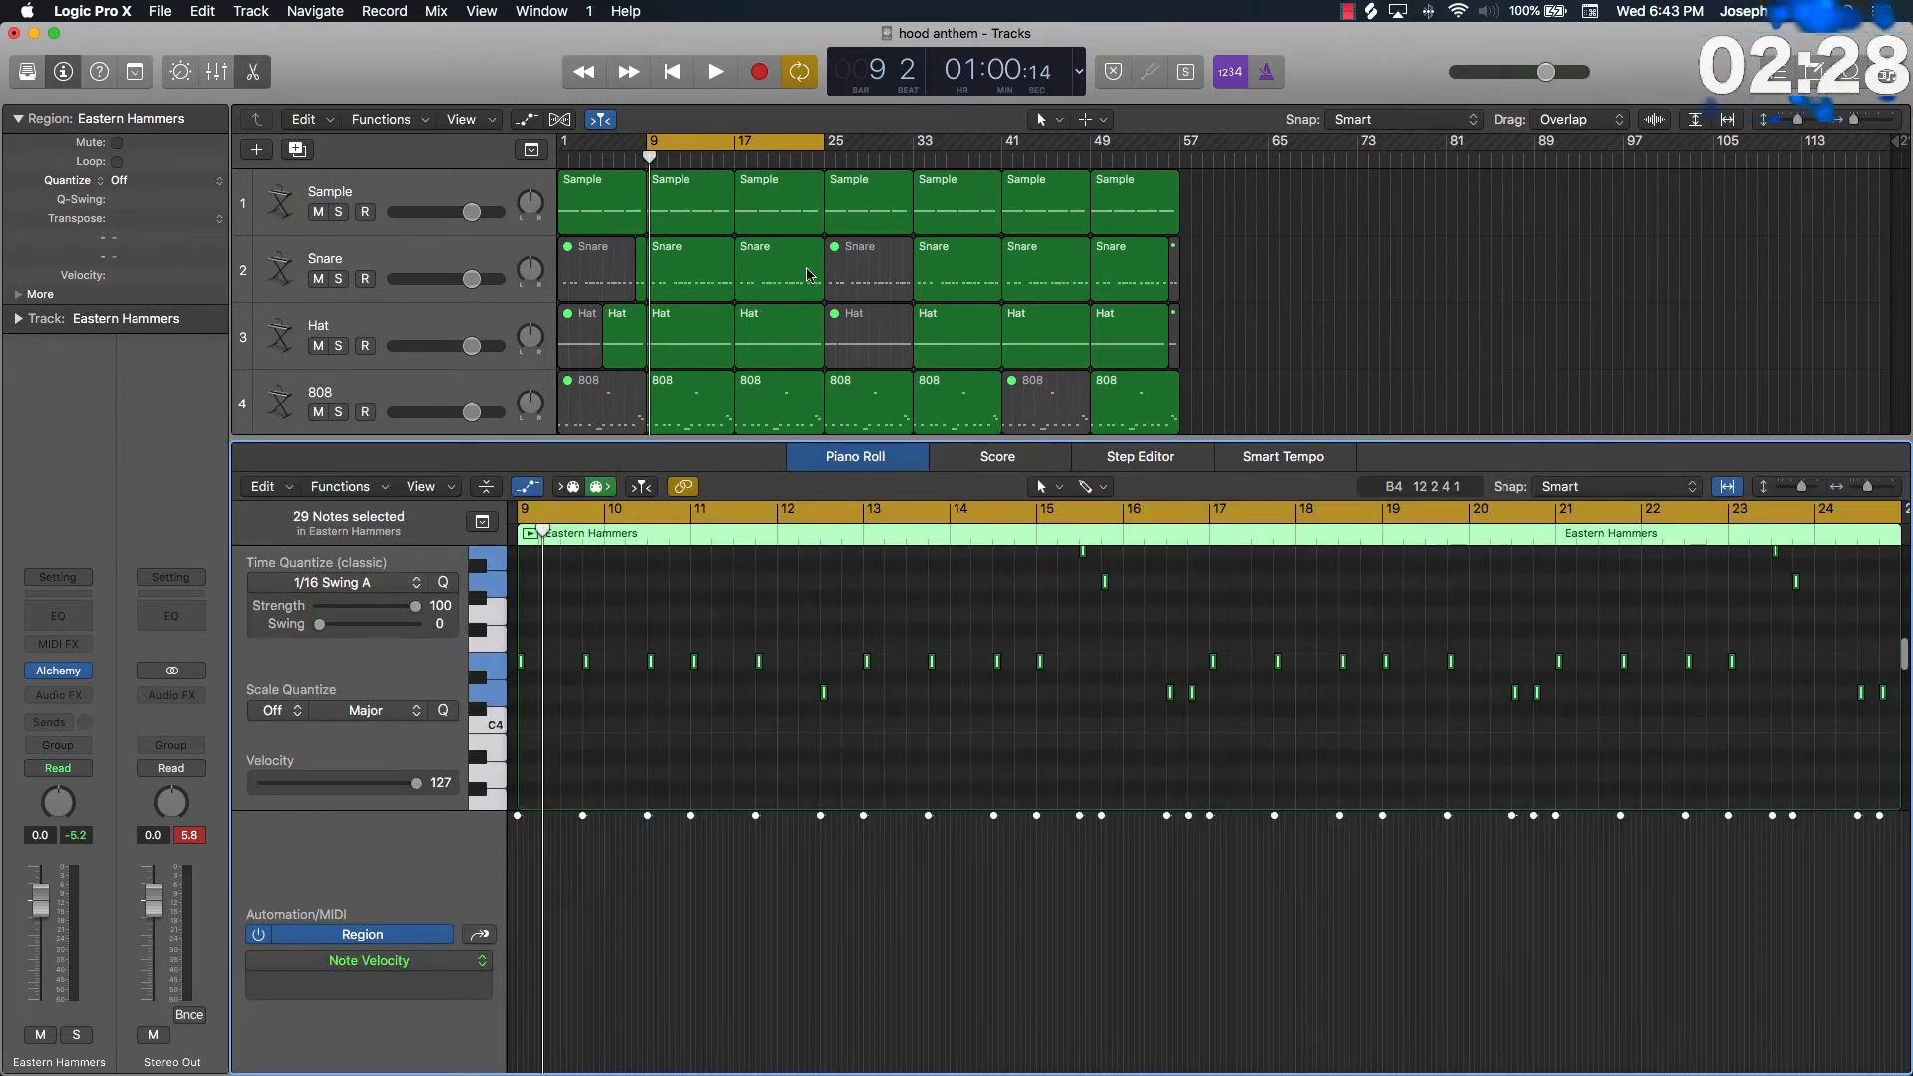
drag(756, 163, 731, 175)
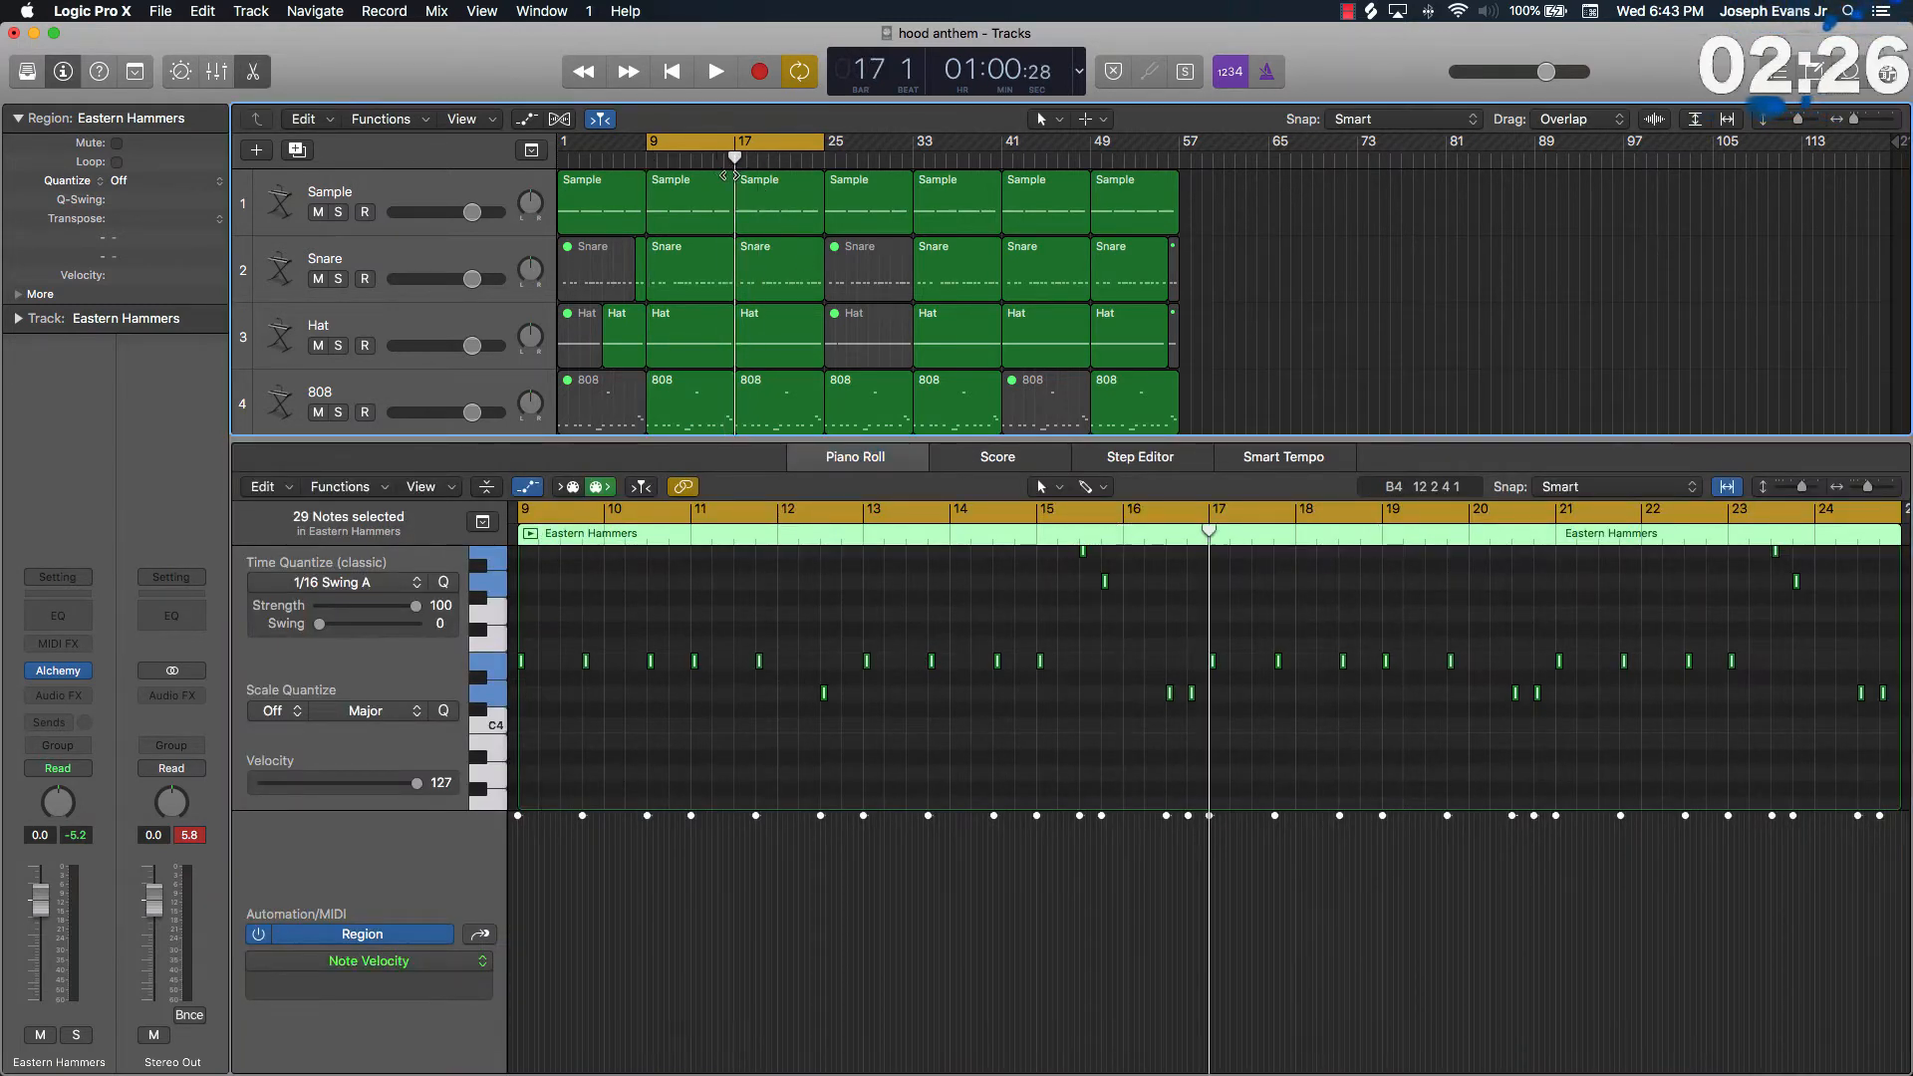
key(e)
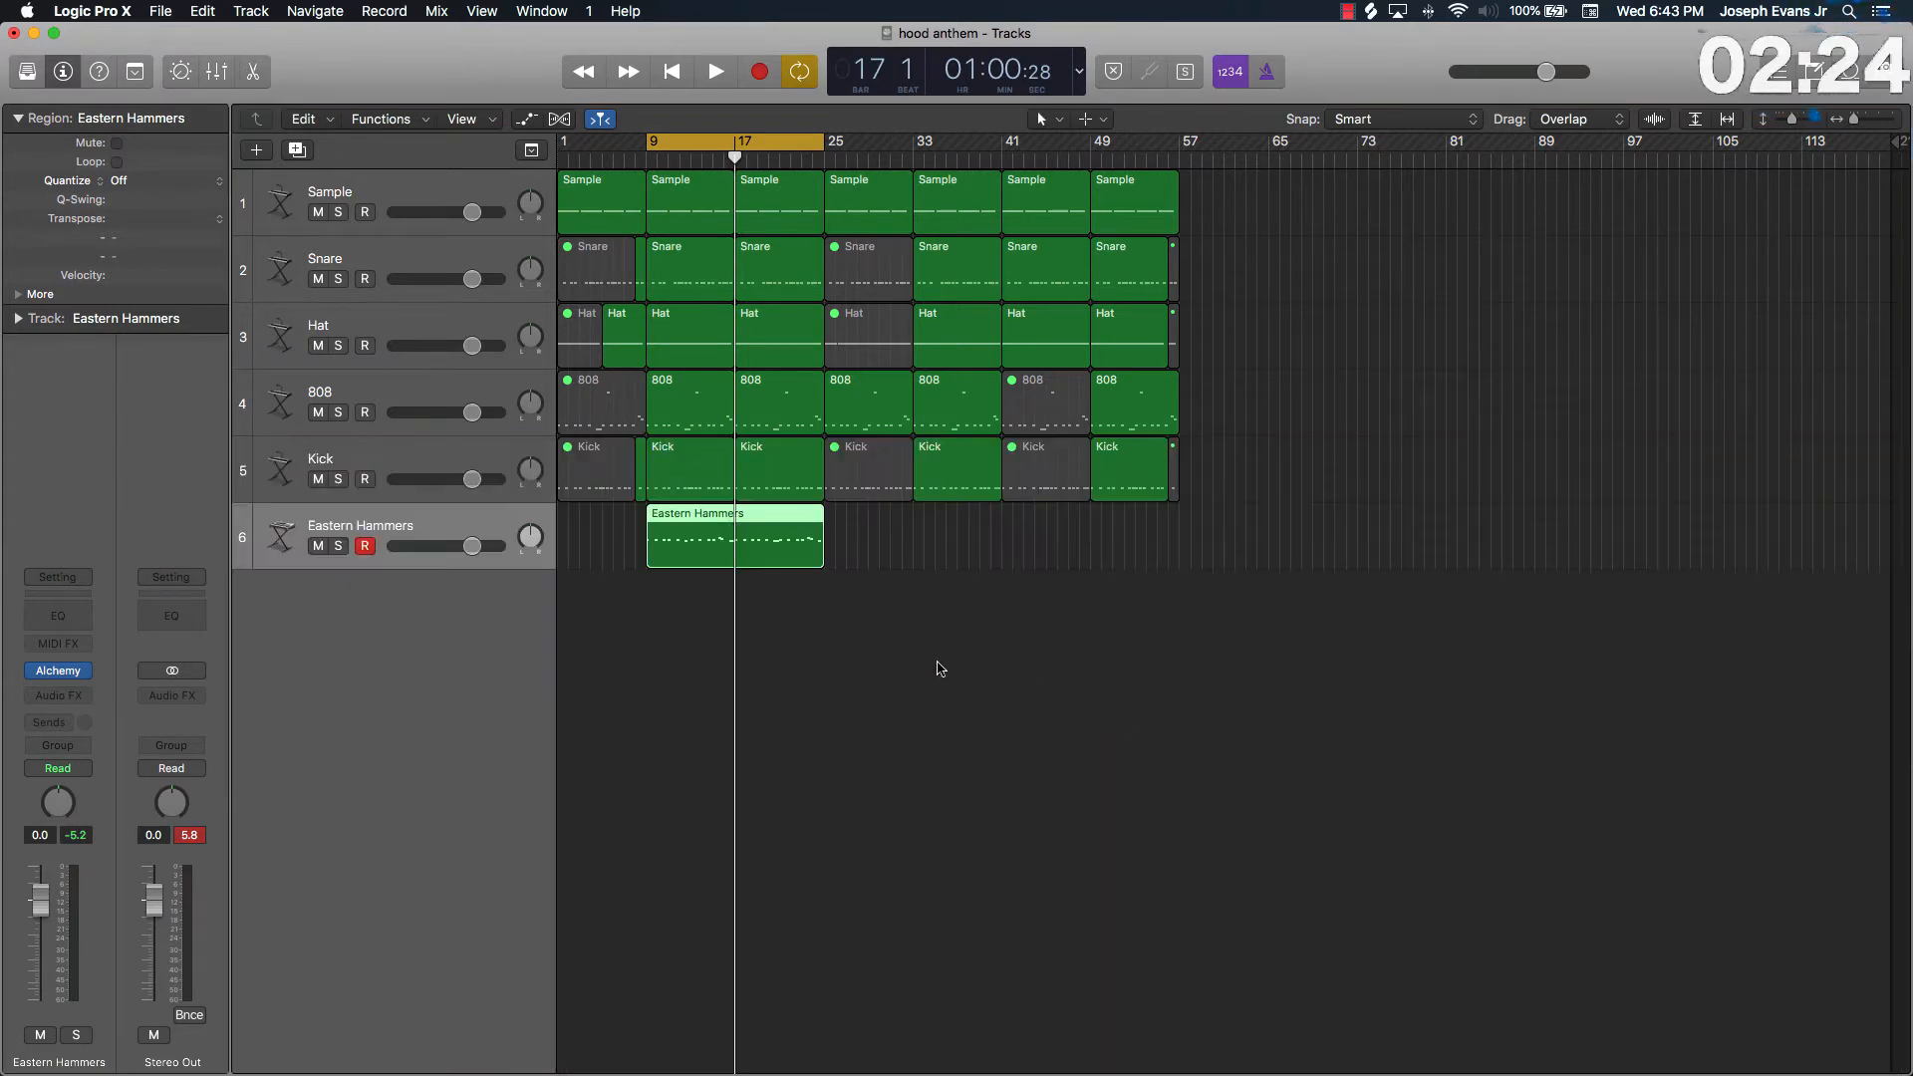
click(794, 572)
click(757, 538)
key(super+t)
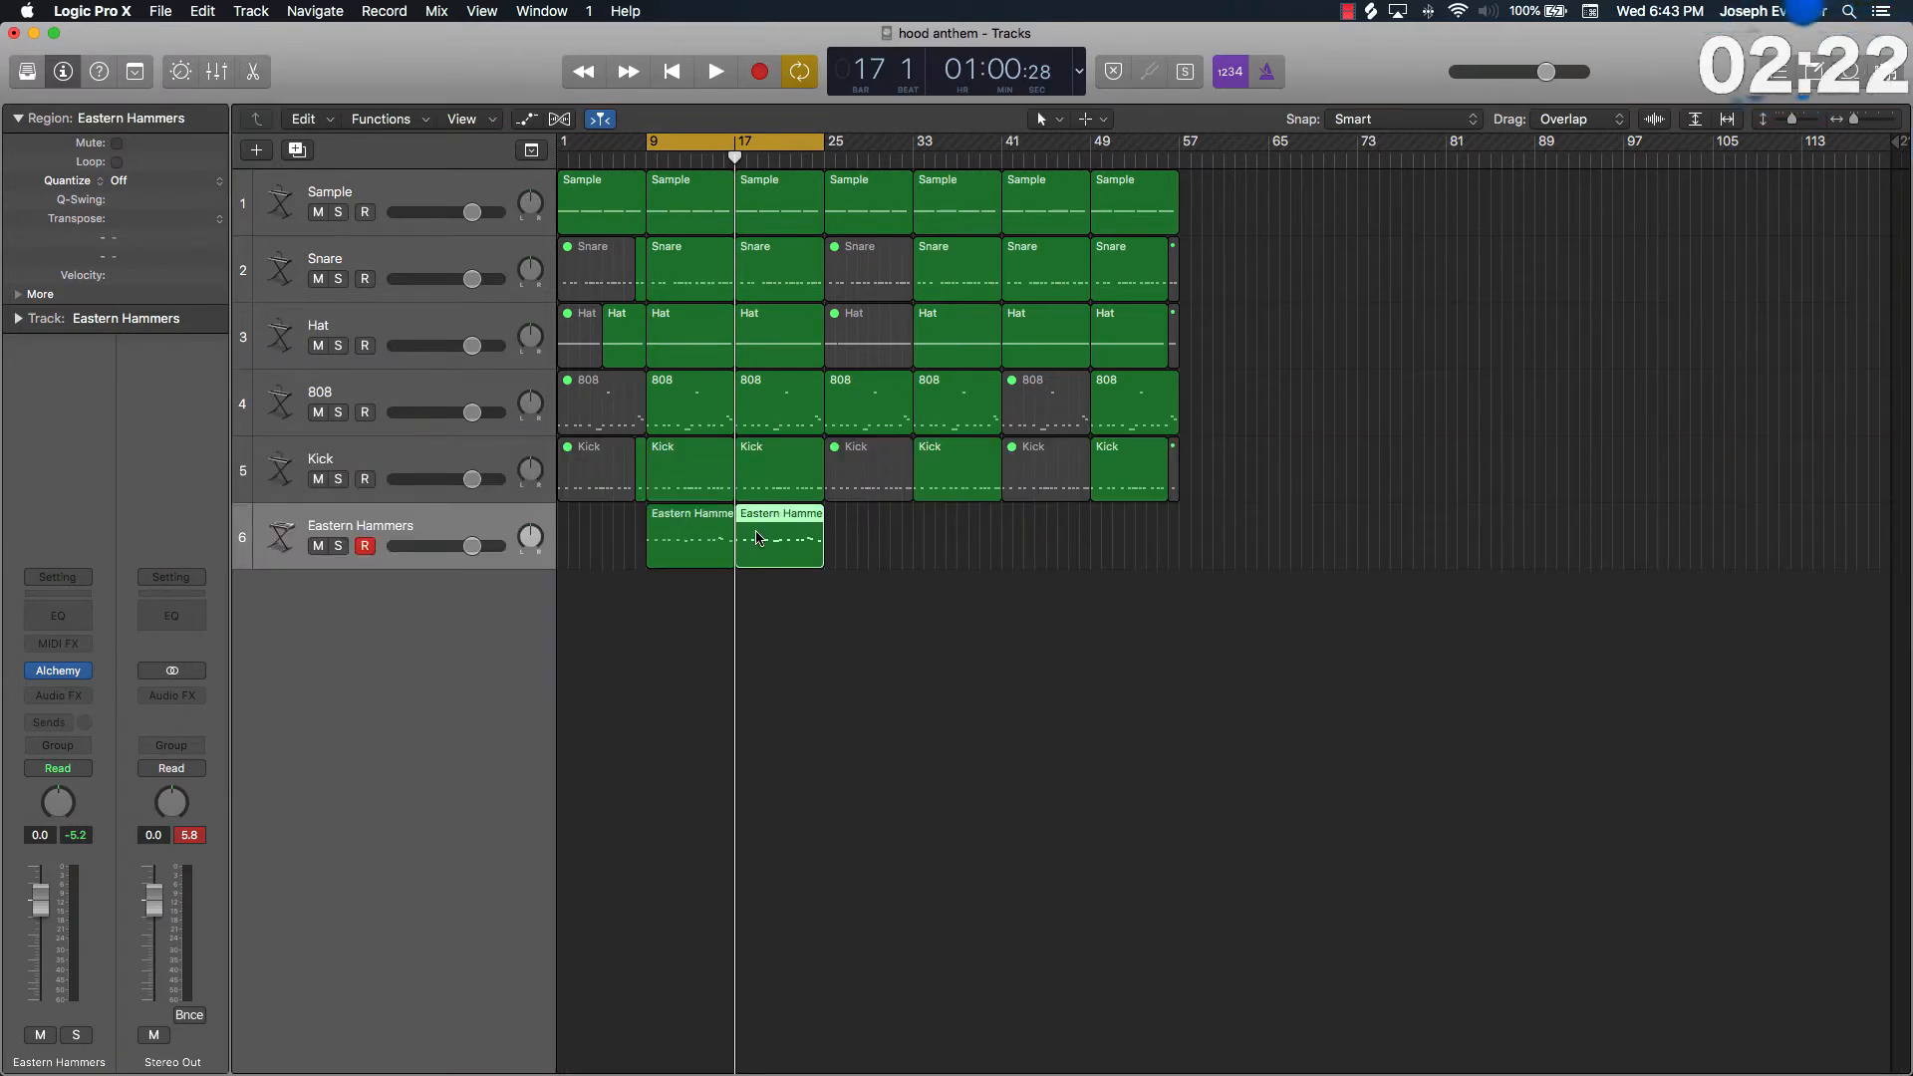
key(Delete)
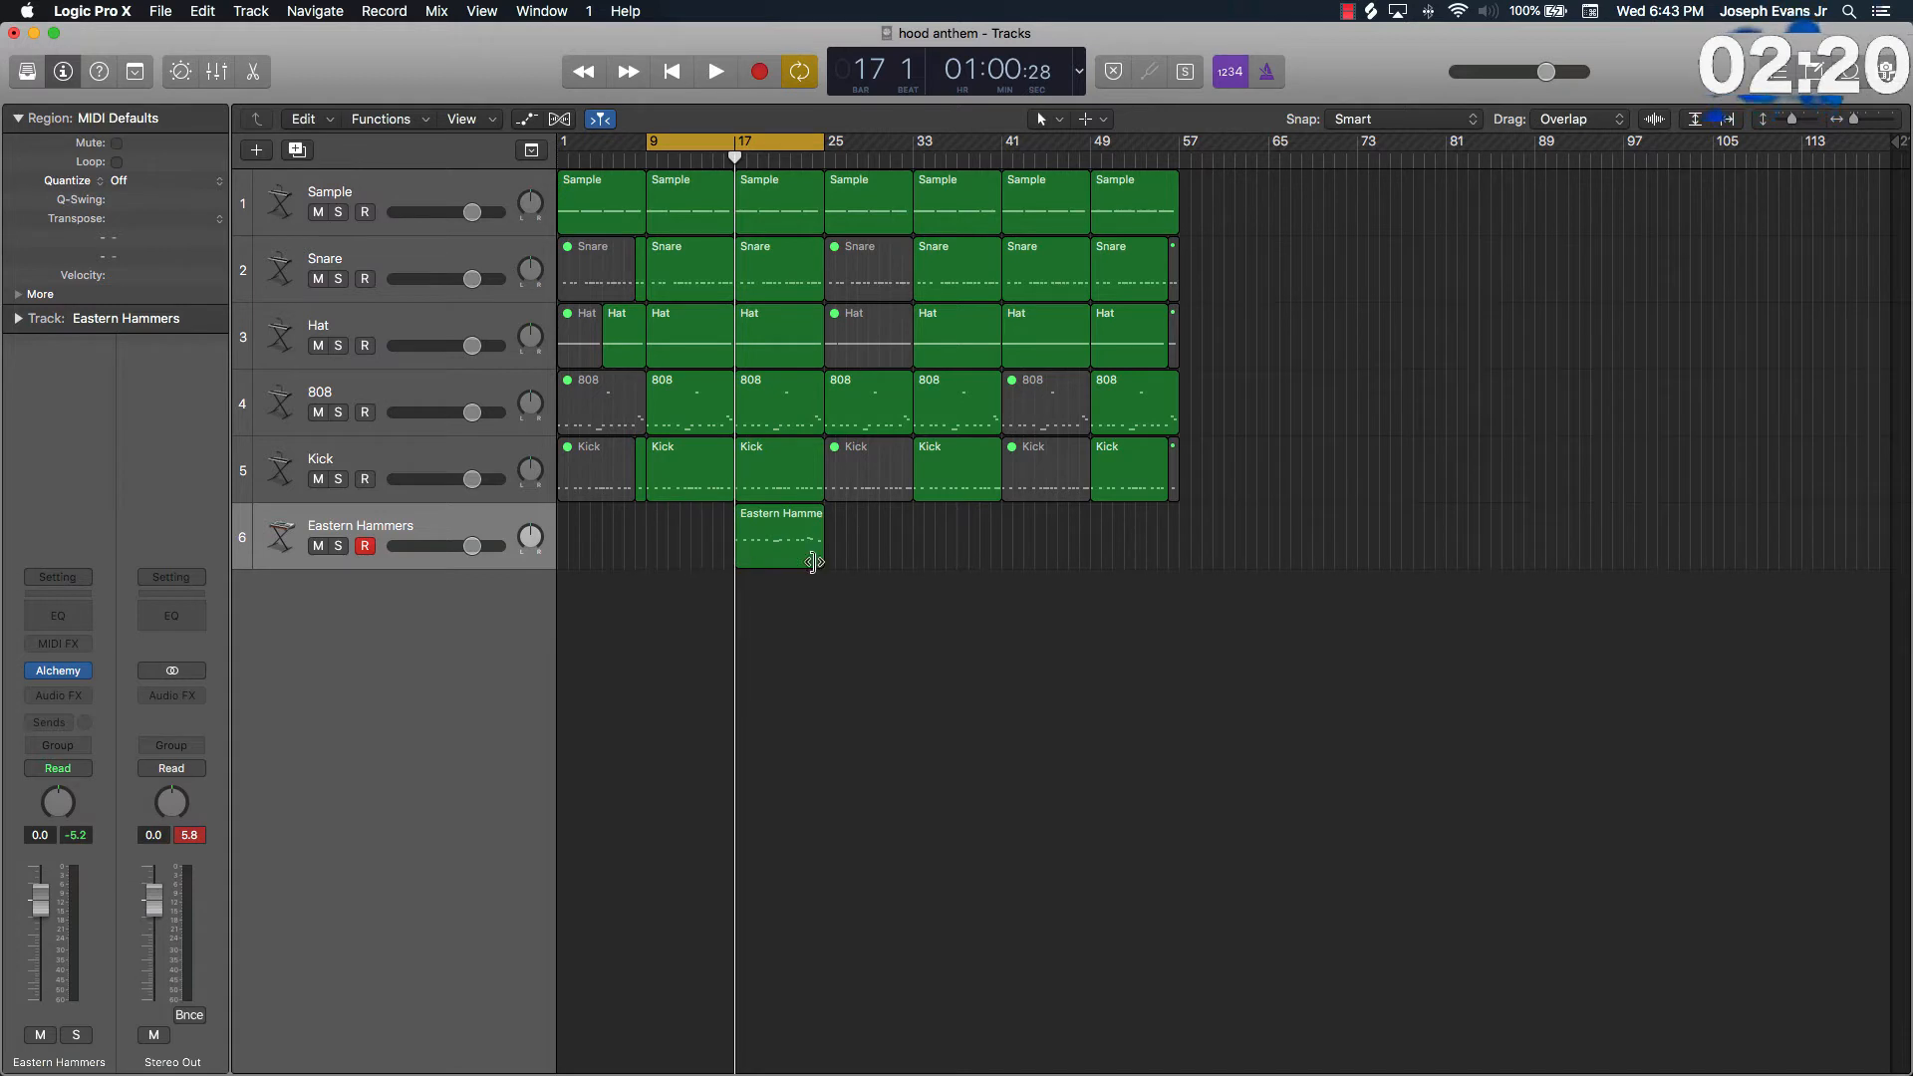
drag(803, 558, 713, 570)
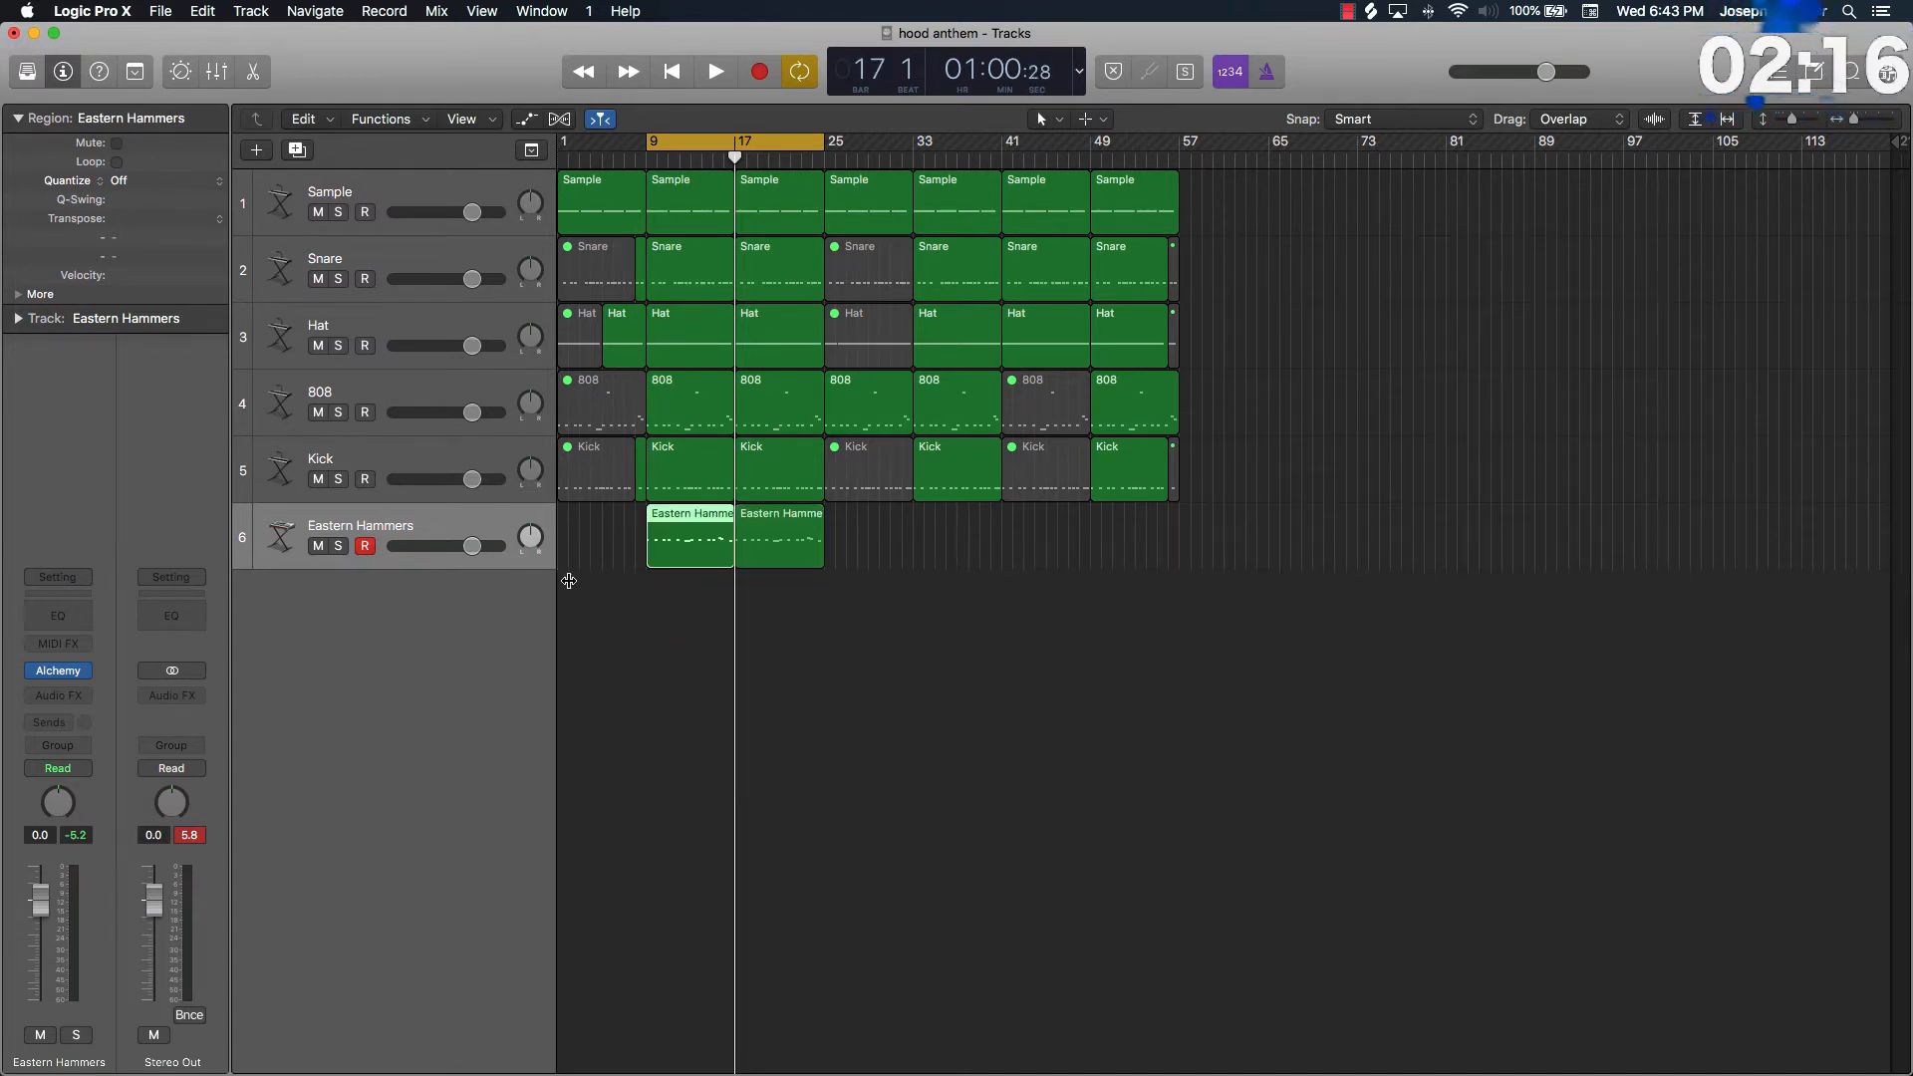
Duplicate the Eastern Hammers track and copy the bar 17 region onto the new track at the same position.
click(405, 523)
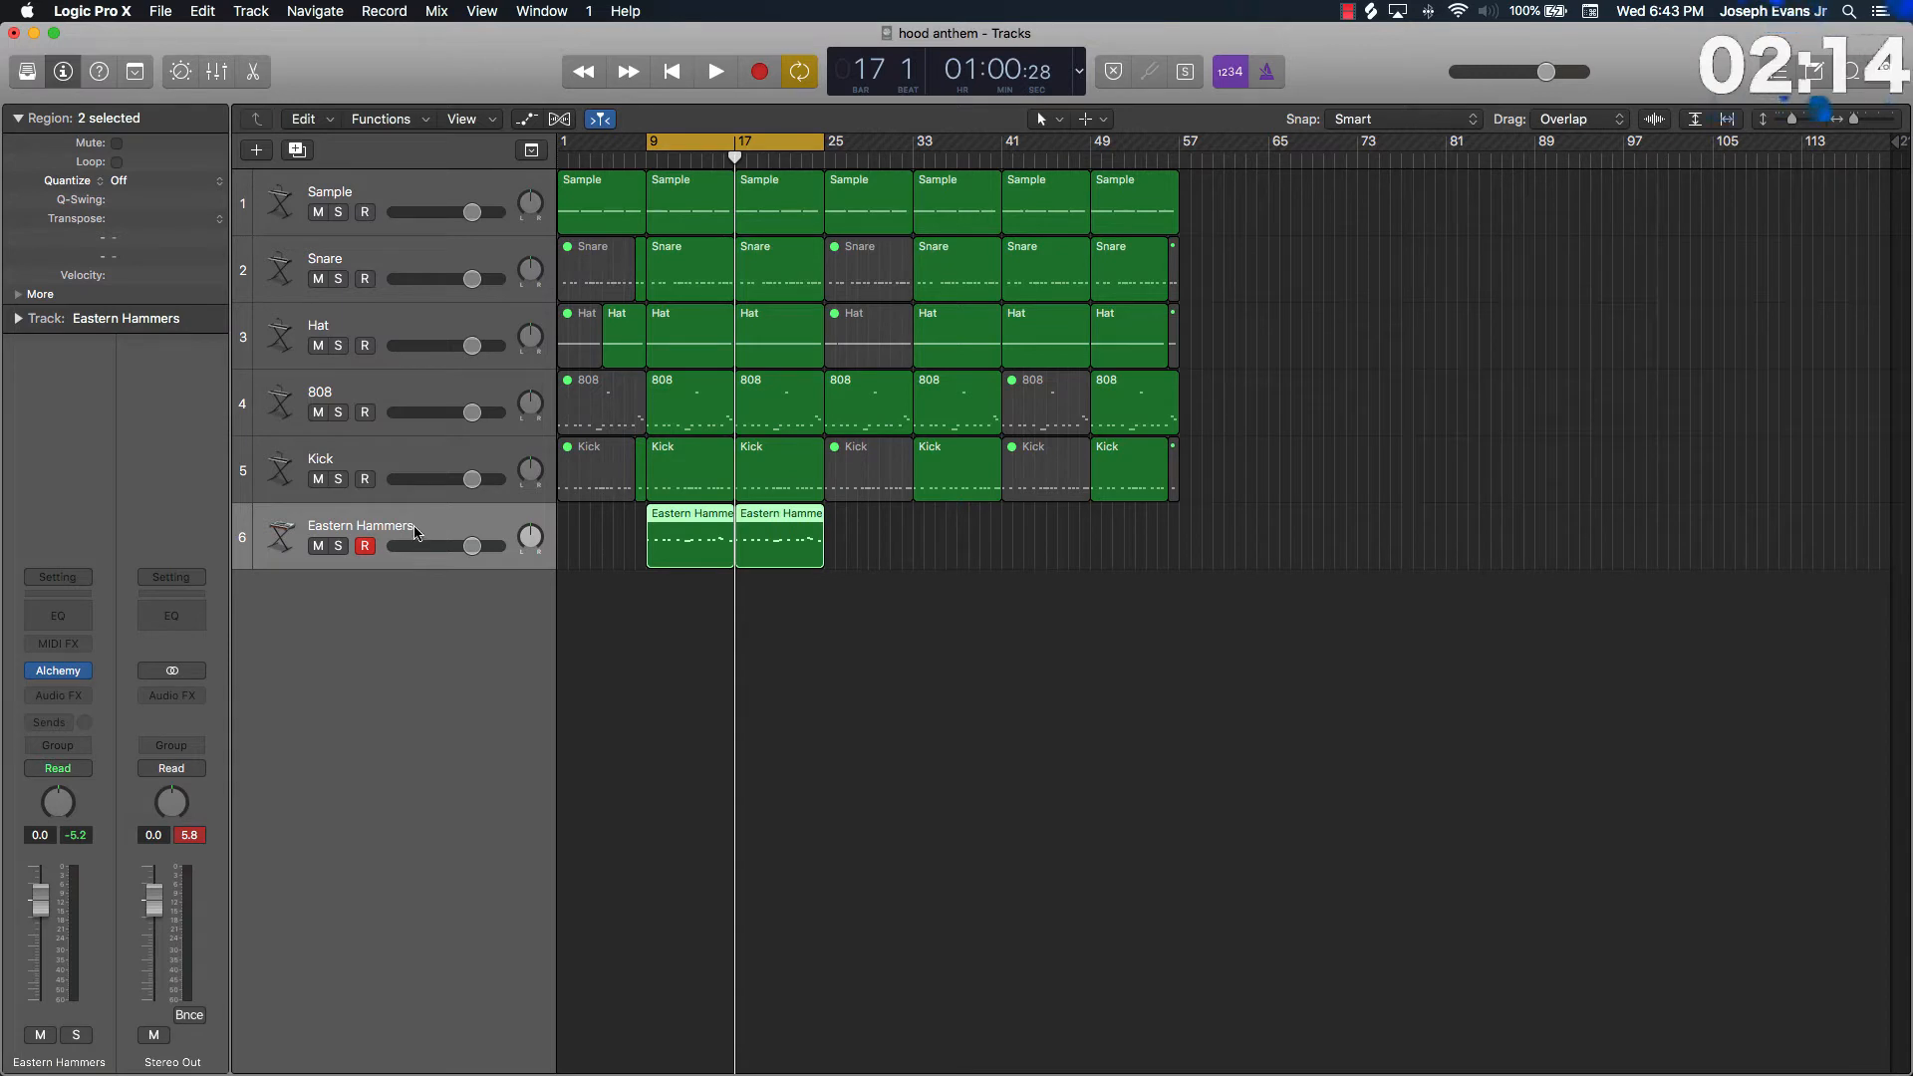
key(super+d)
mouse_move(765, 568)
mouse_down()
mouse_move(782, 590)
mouse_move(799, 576)
mouse_up()
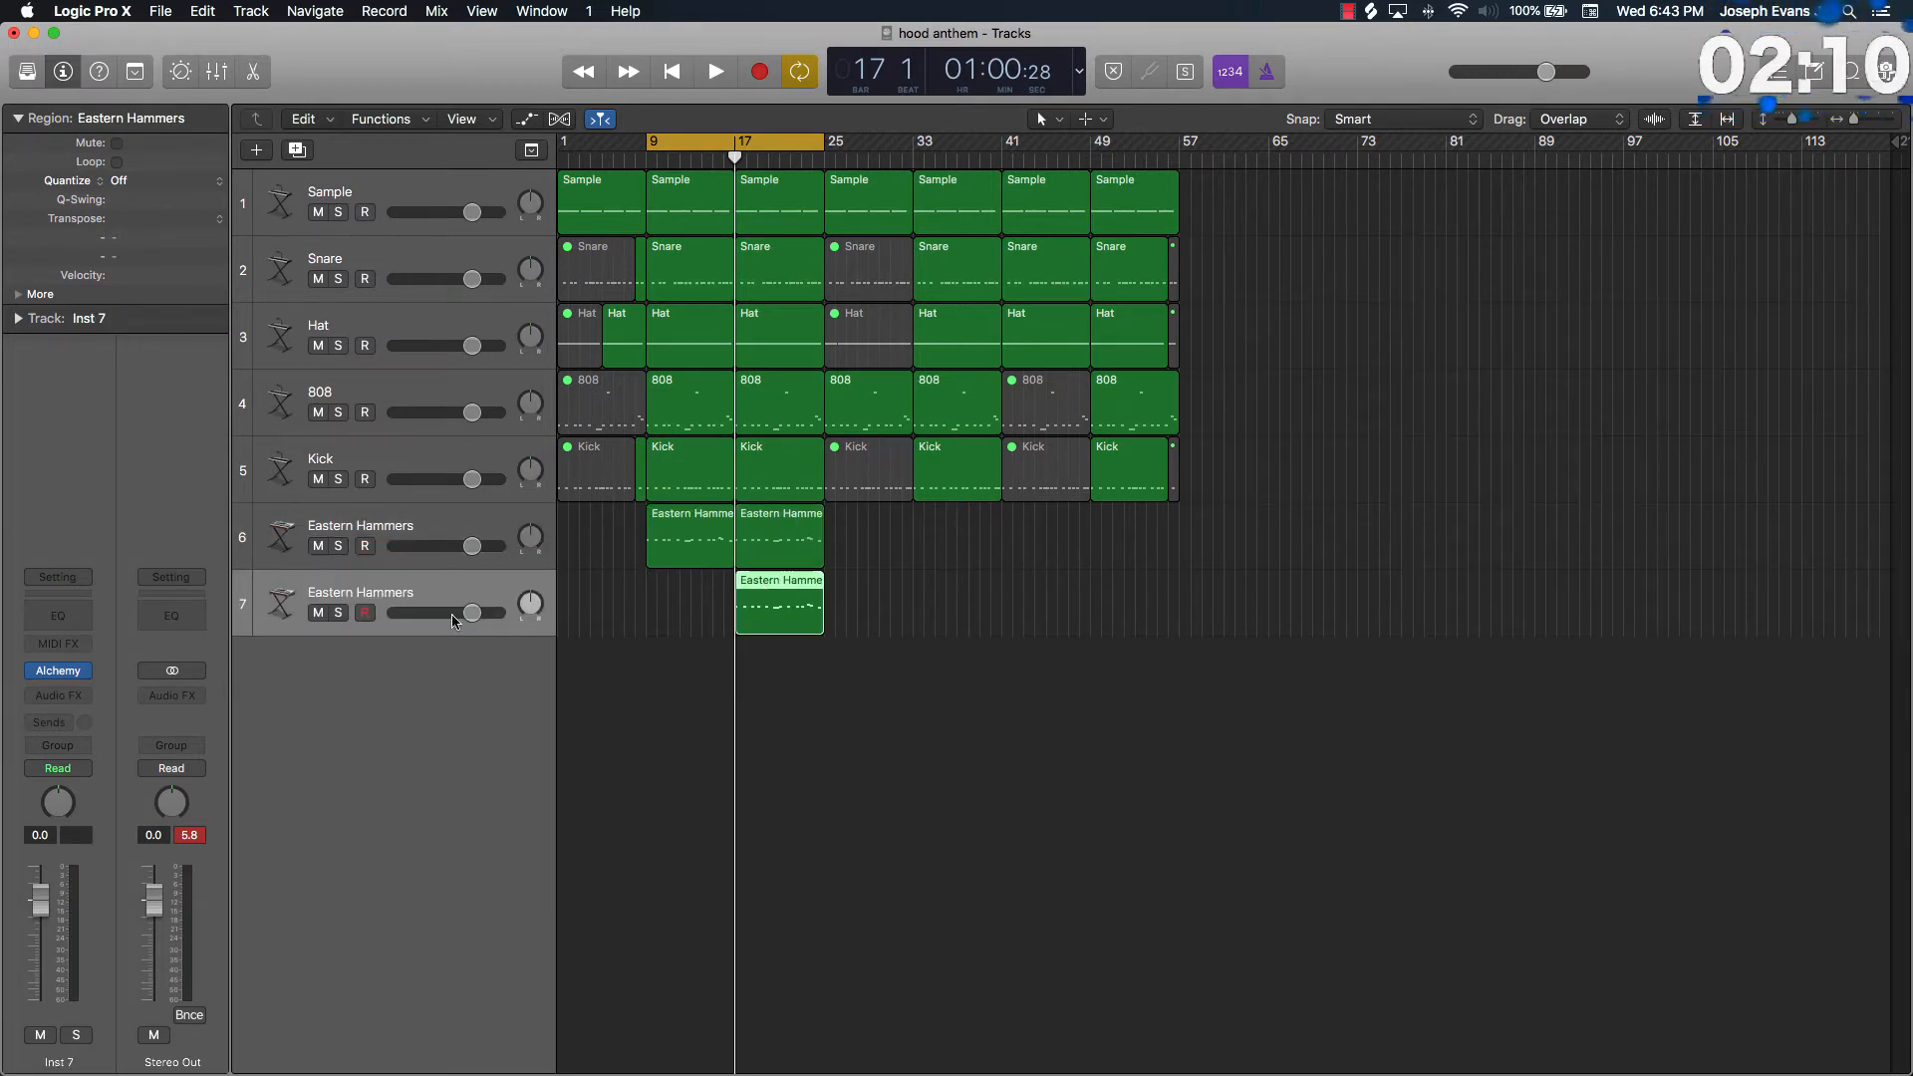
Audition the Alchemy performance snapshots on the duplicated track, settle on Muted and close the instrument window.
mouse_move(66, 673)
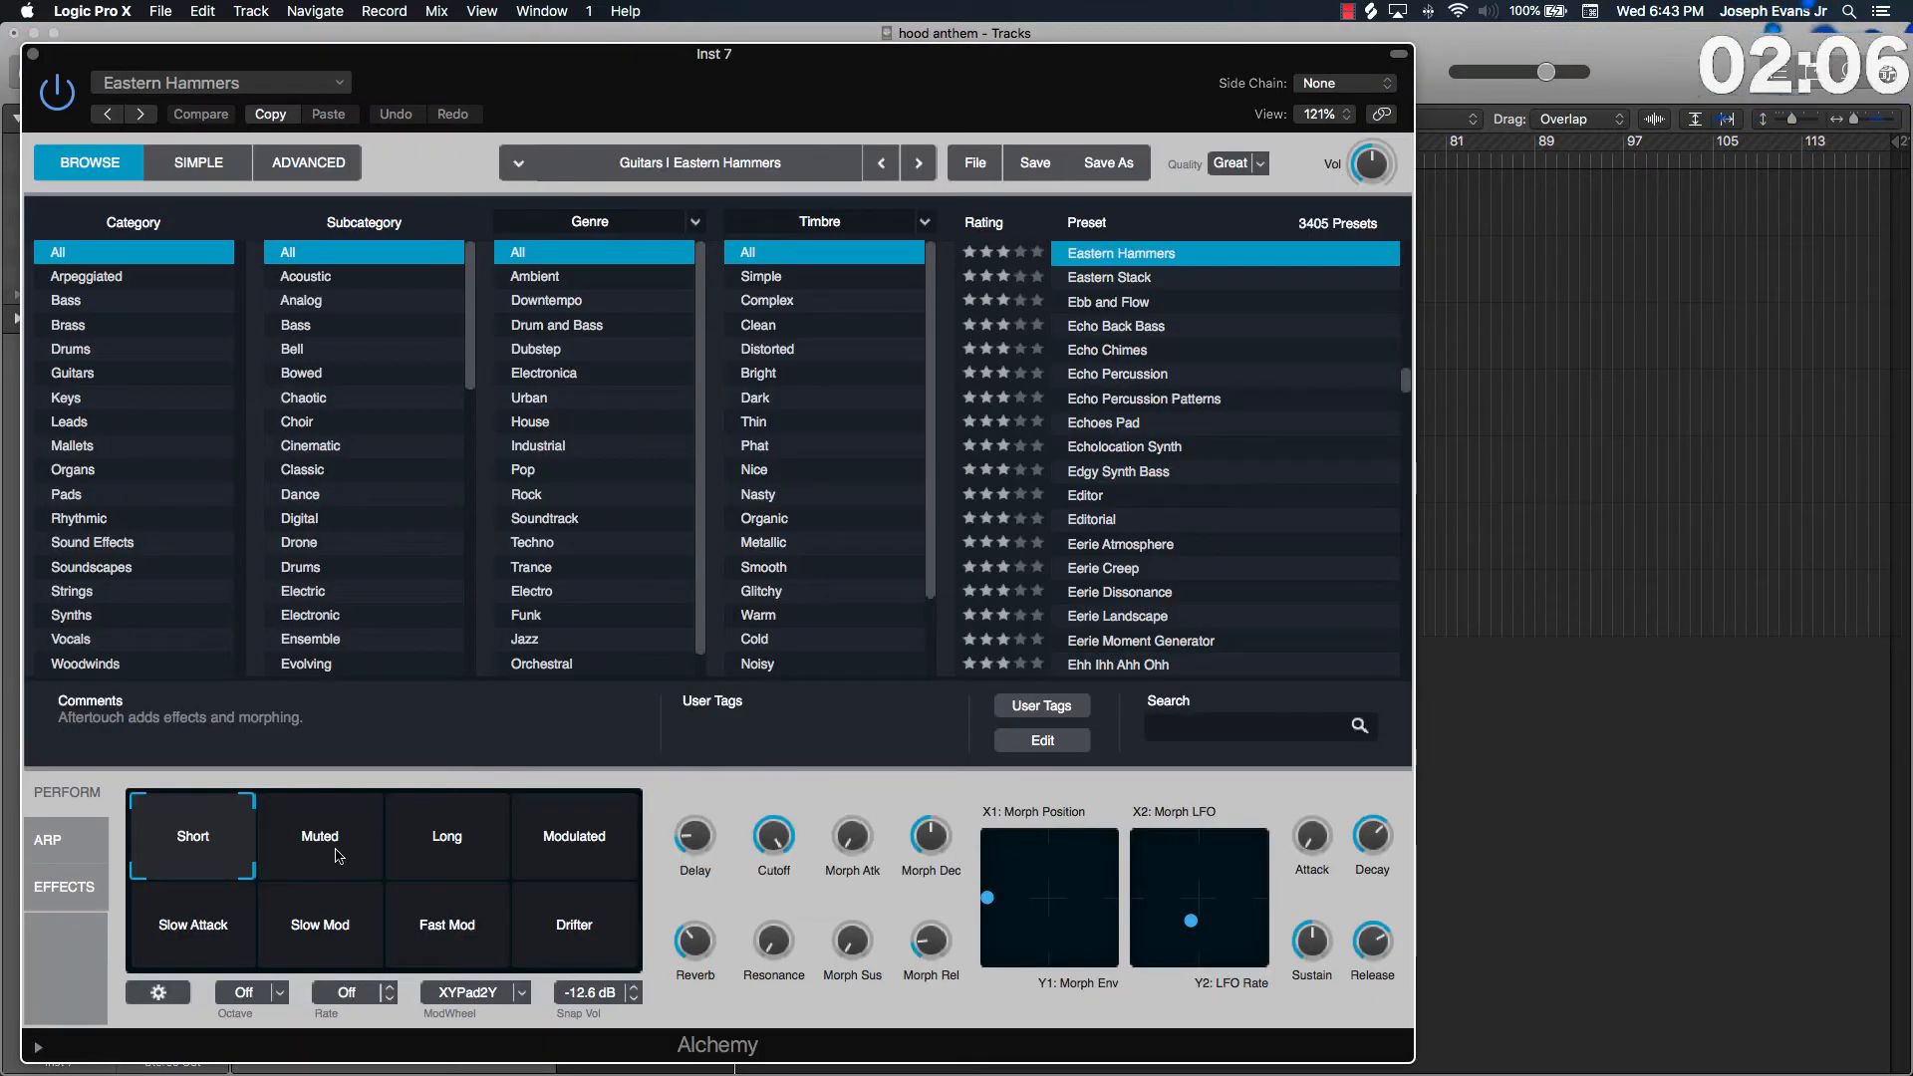
click(336, 855)
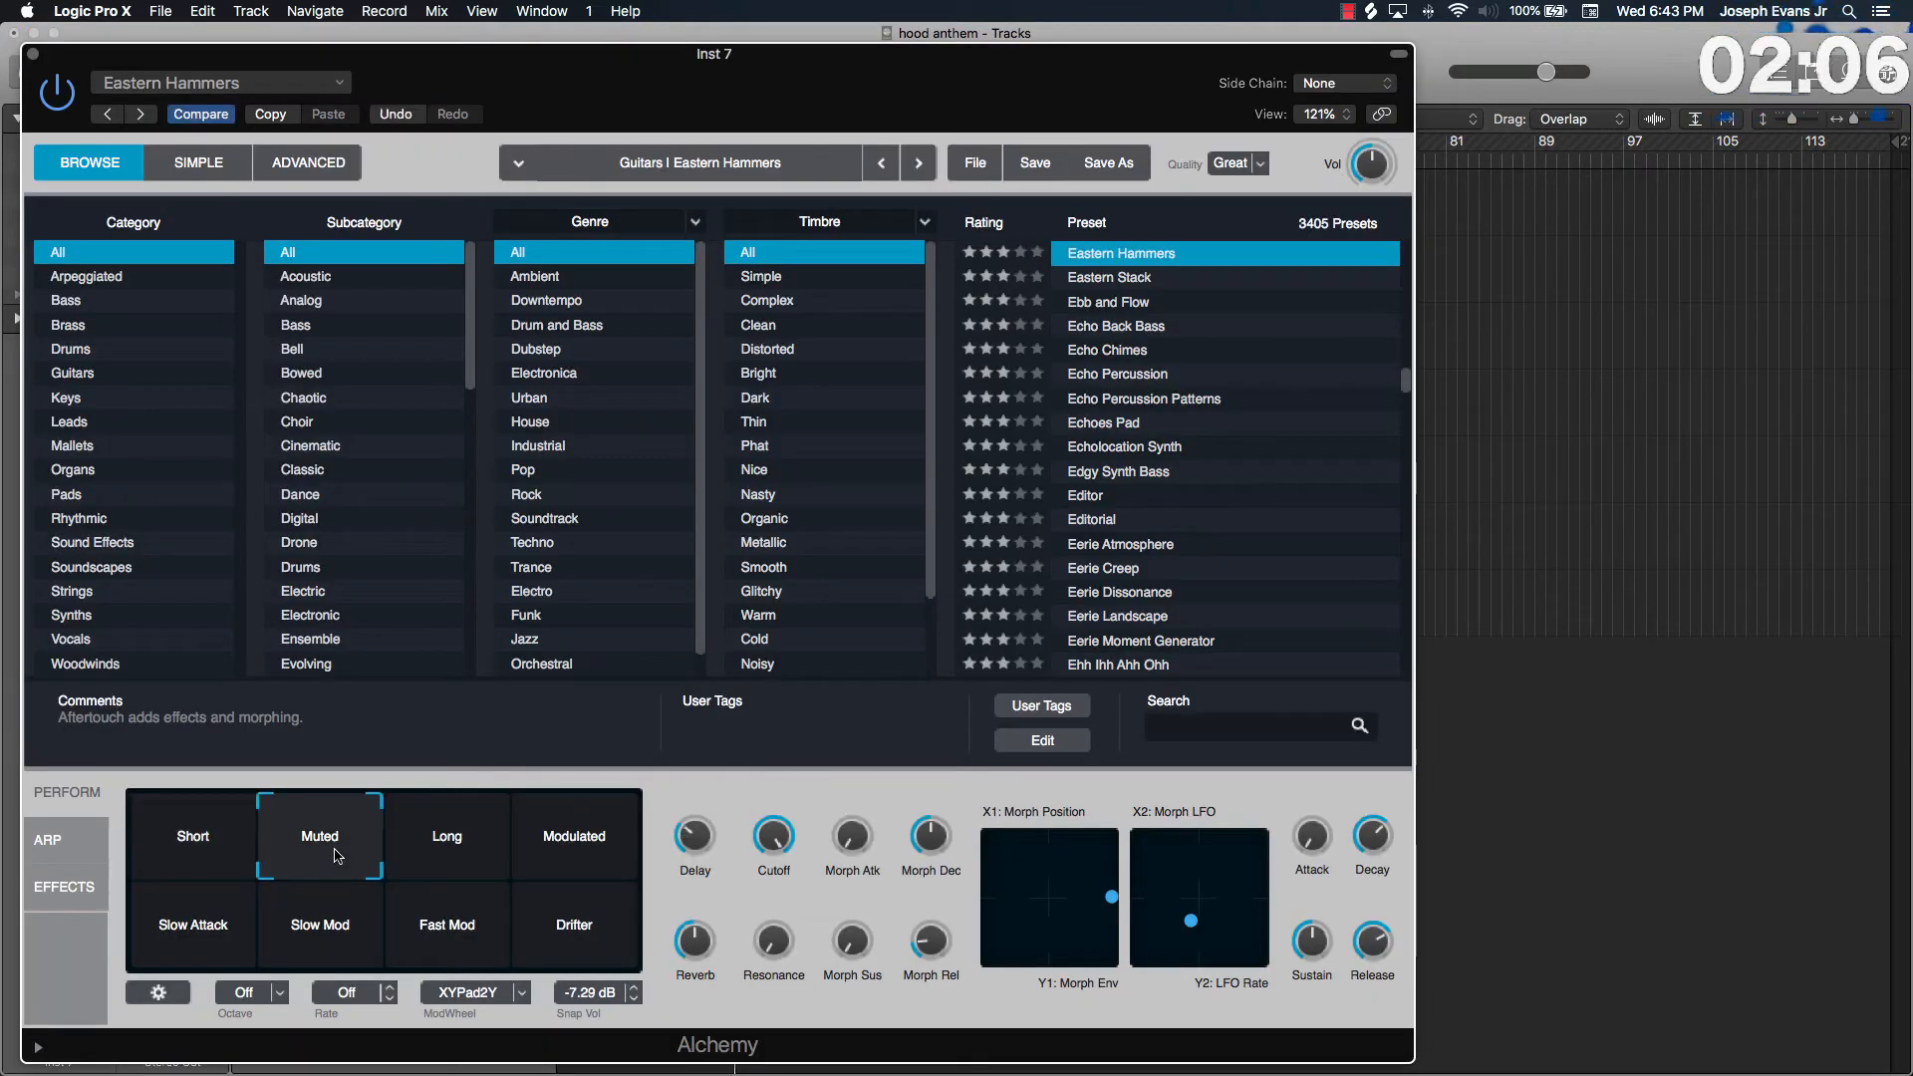
click(321, 922)
click(223, 927)
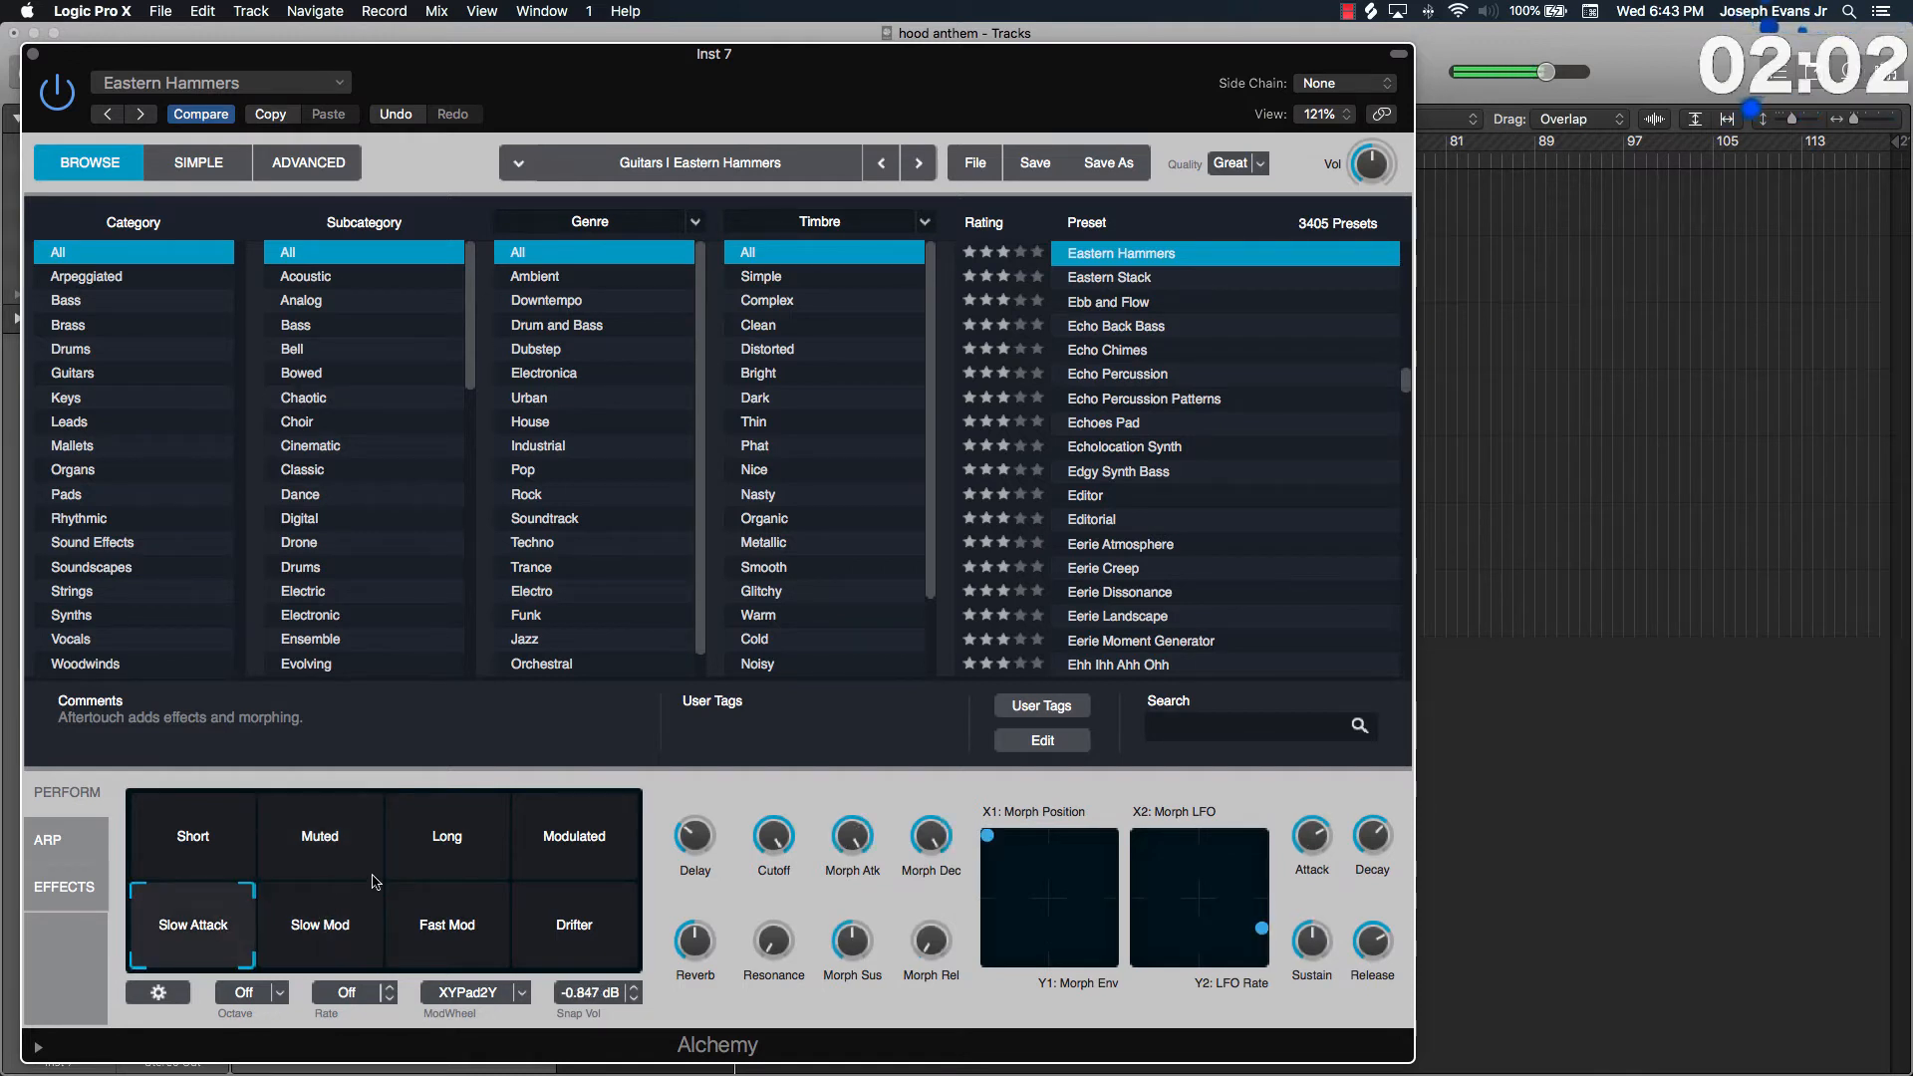
click(460, 859)
click(456, 927)
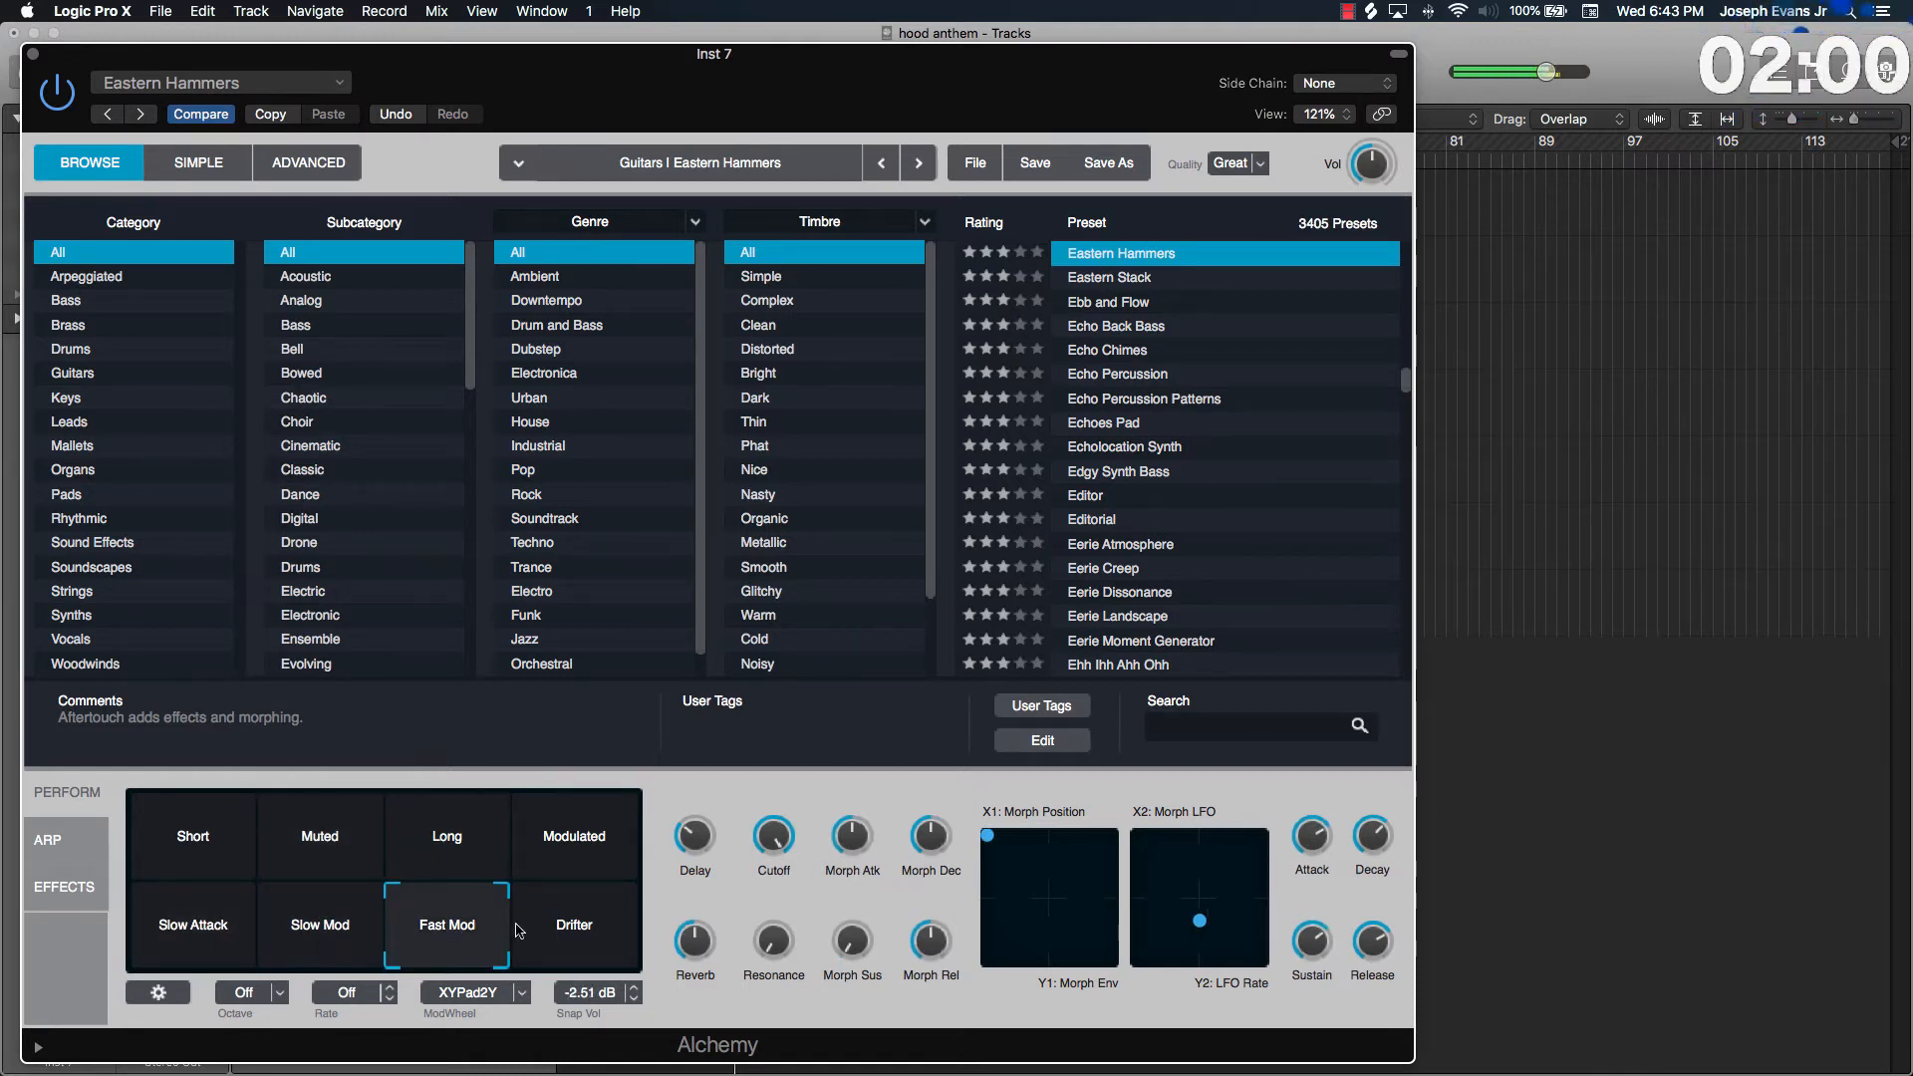
click(581, 932)
click(579, 850)
click(583, 907)
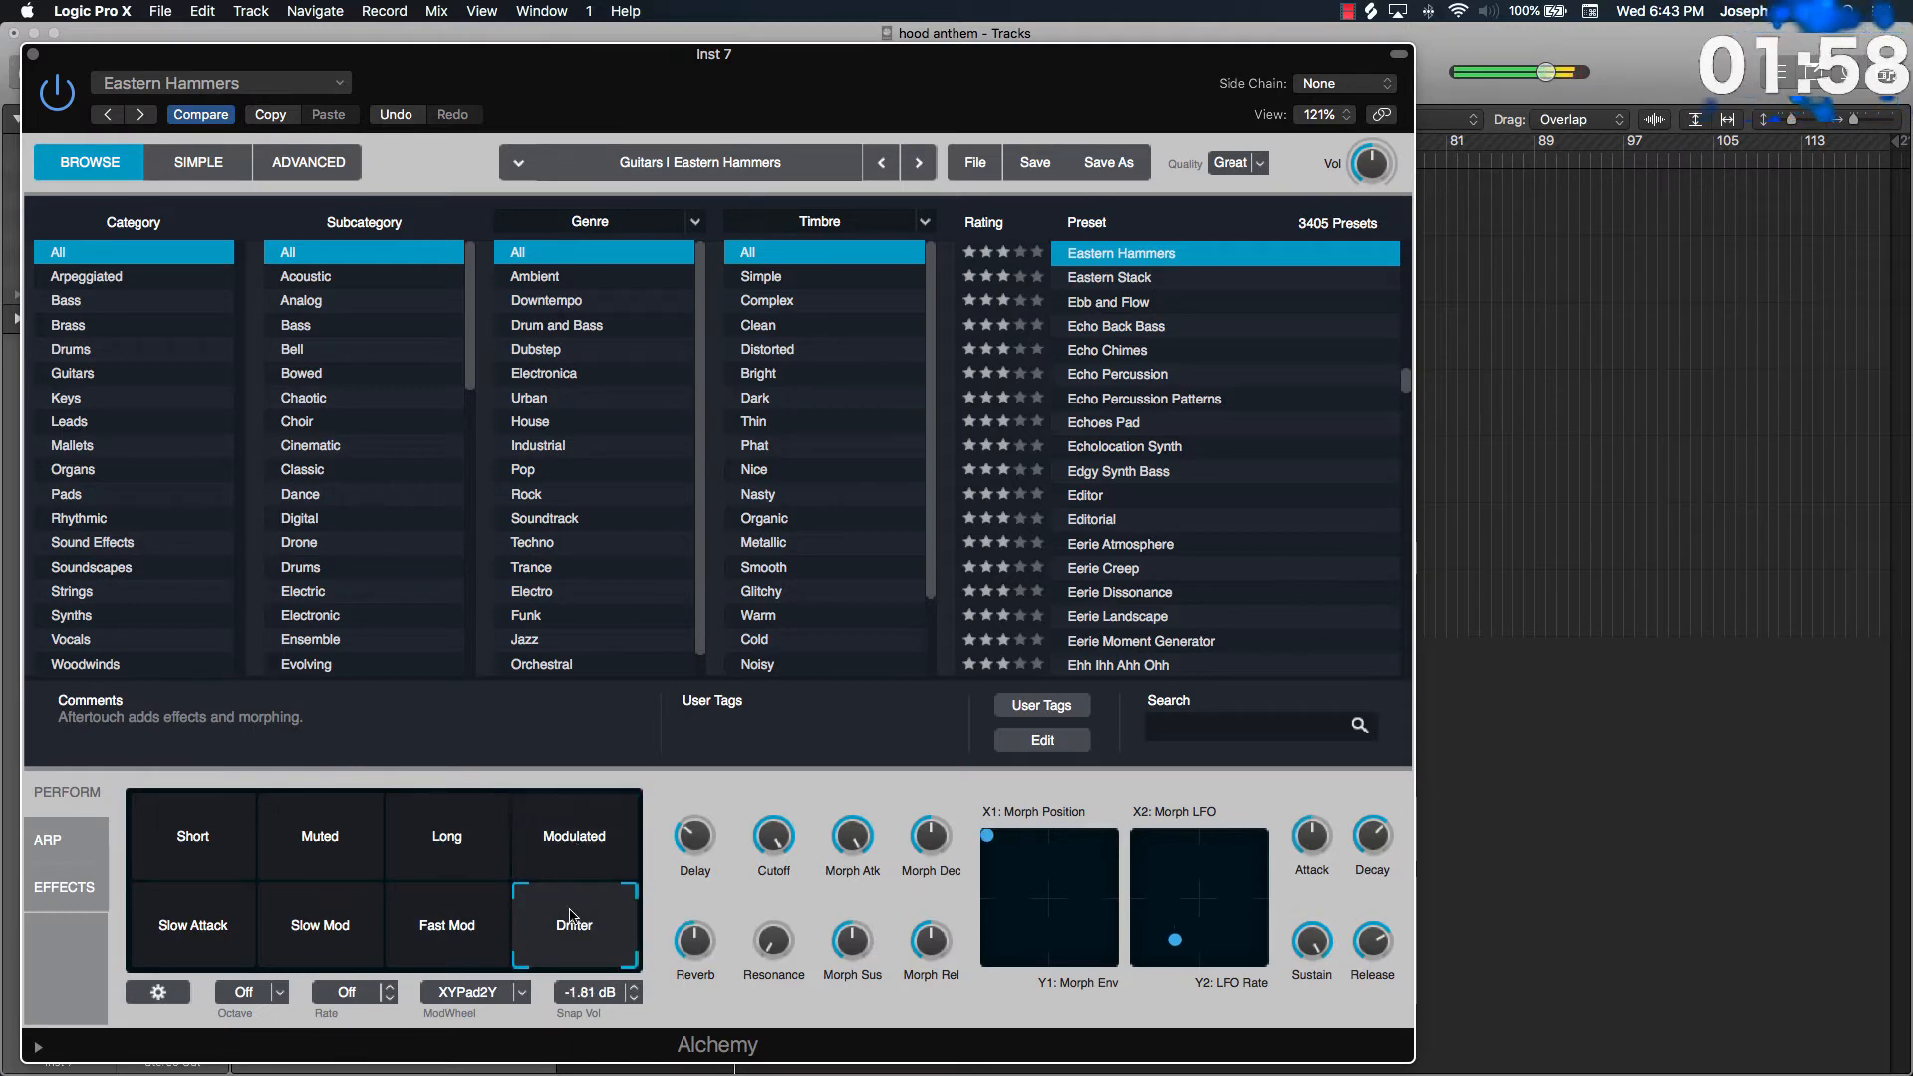
click(348, 847)
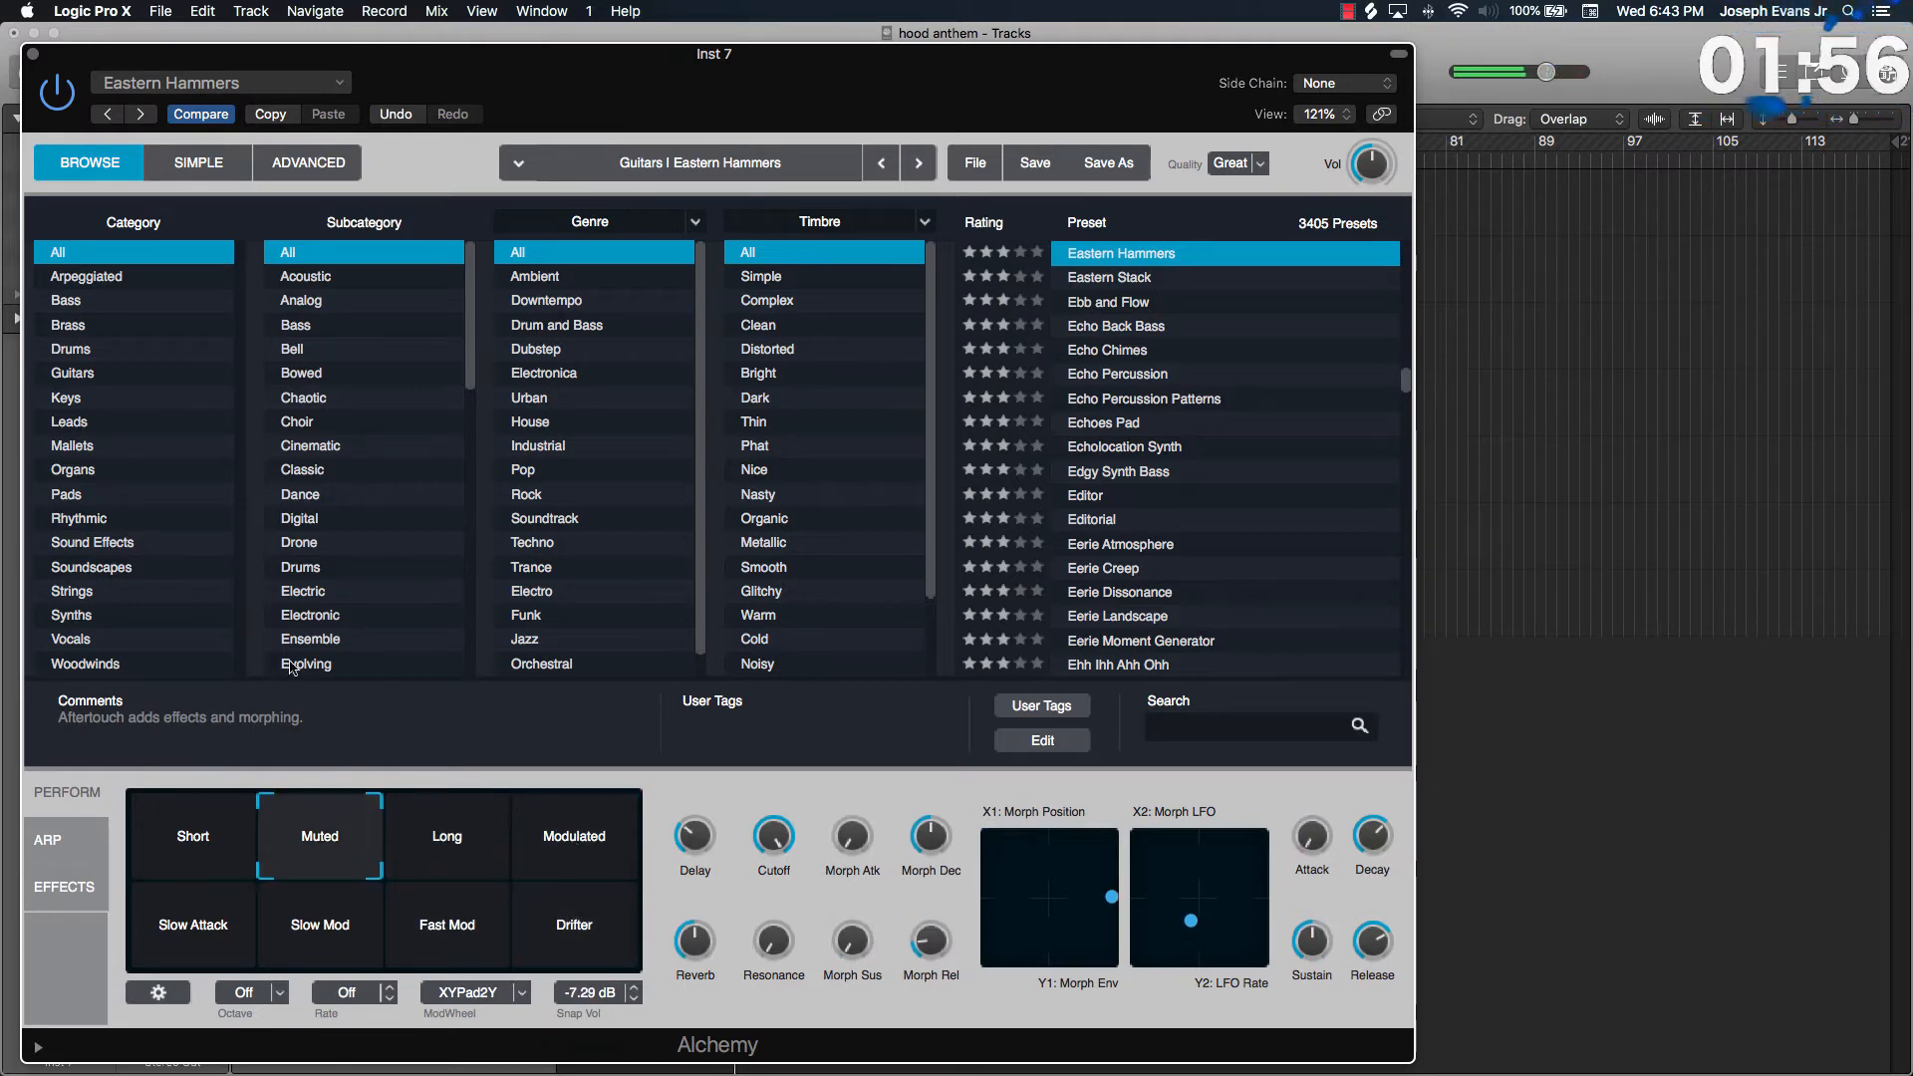
click(33, 53)
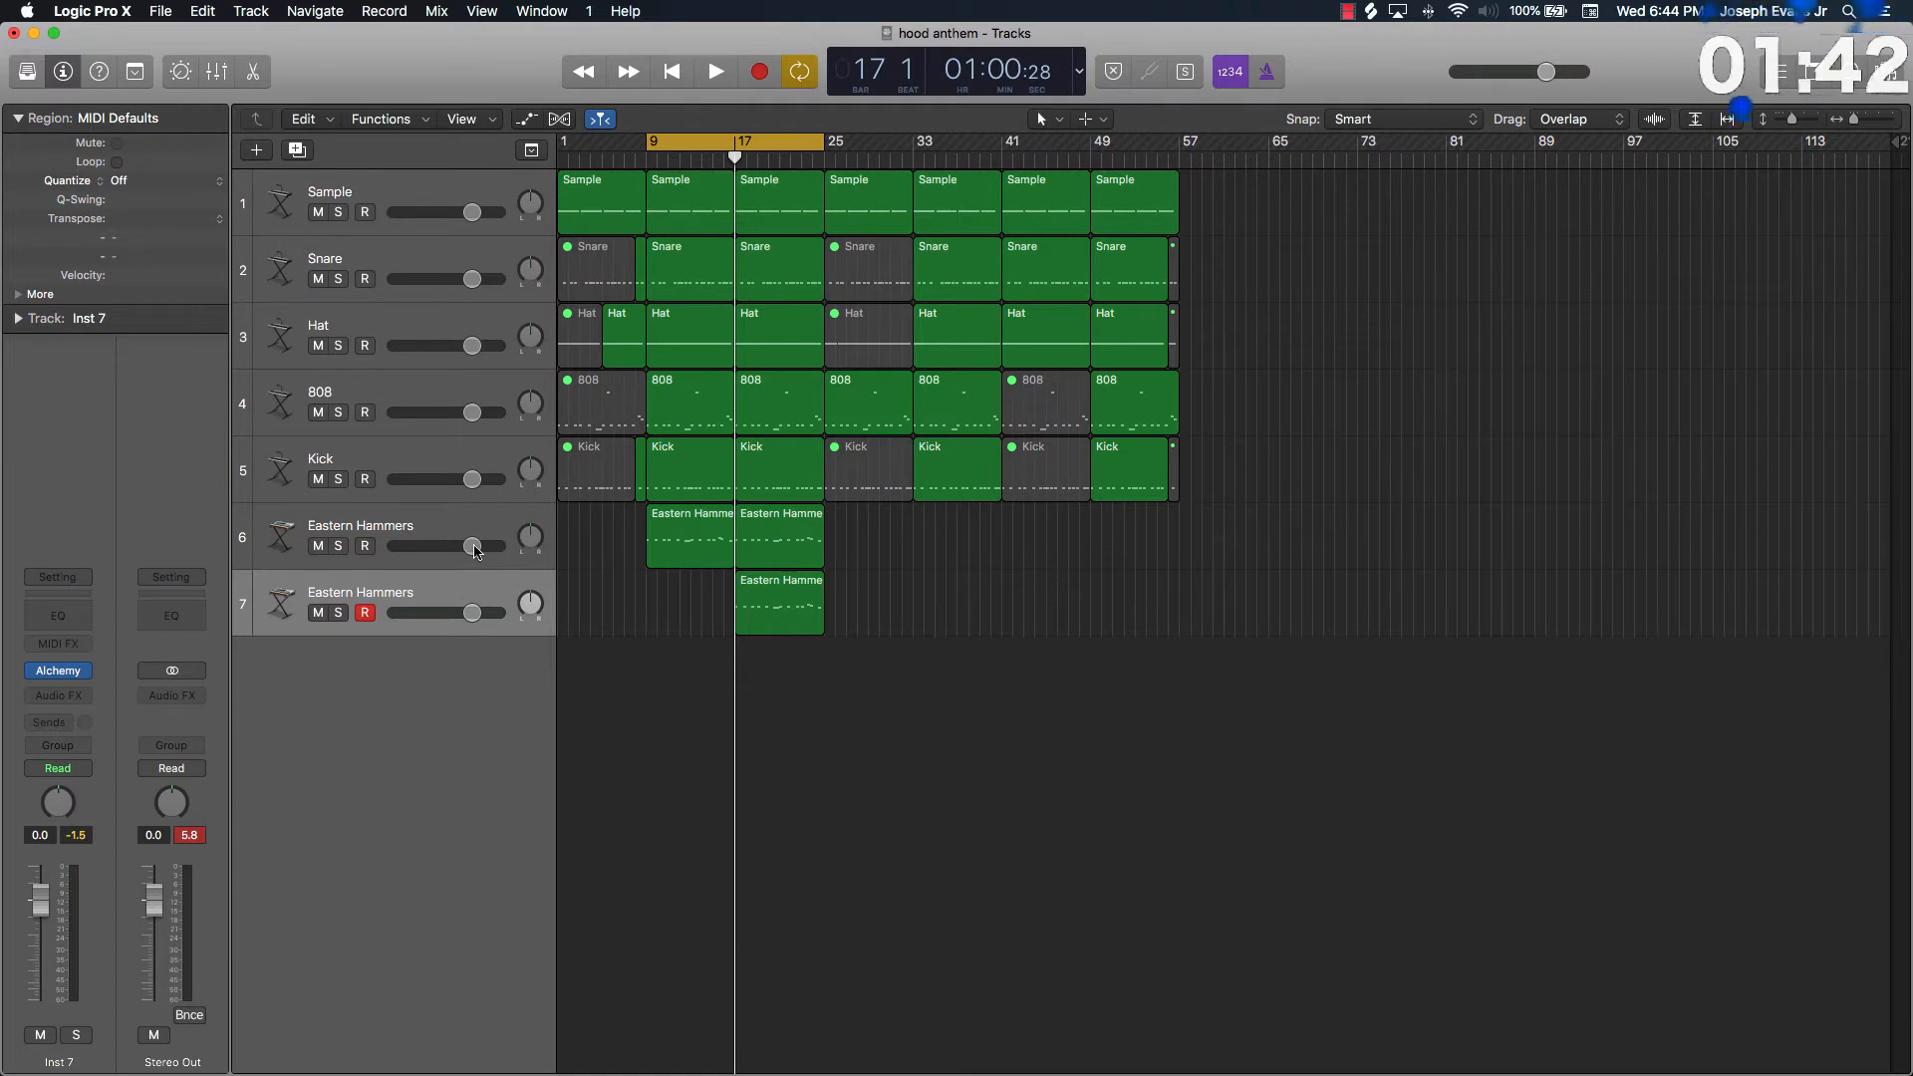
Lower the volume of both Eastern Hammers tracks, the duplicate to -3.2 dB, and turn off cycle mode.
drag(474, 547, 446, 546)
drag(473, 612, 457, 612)
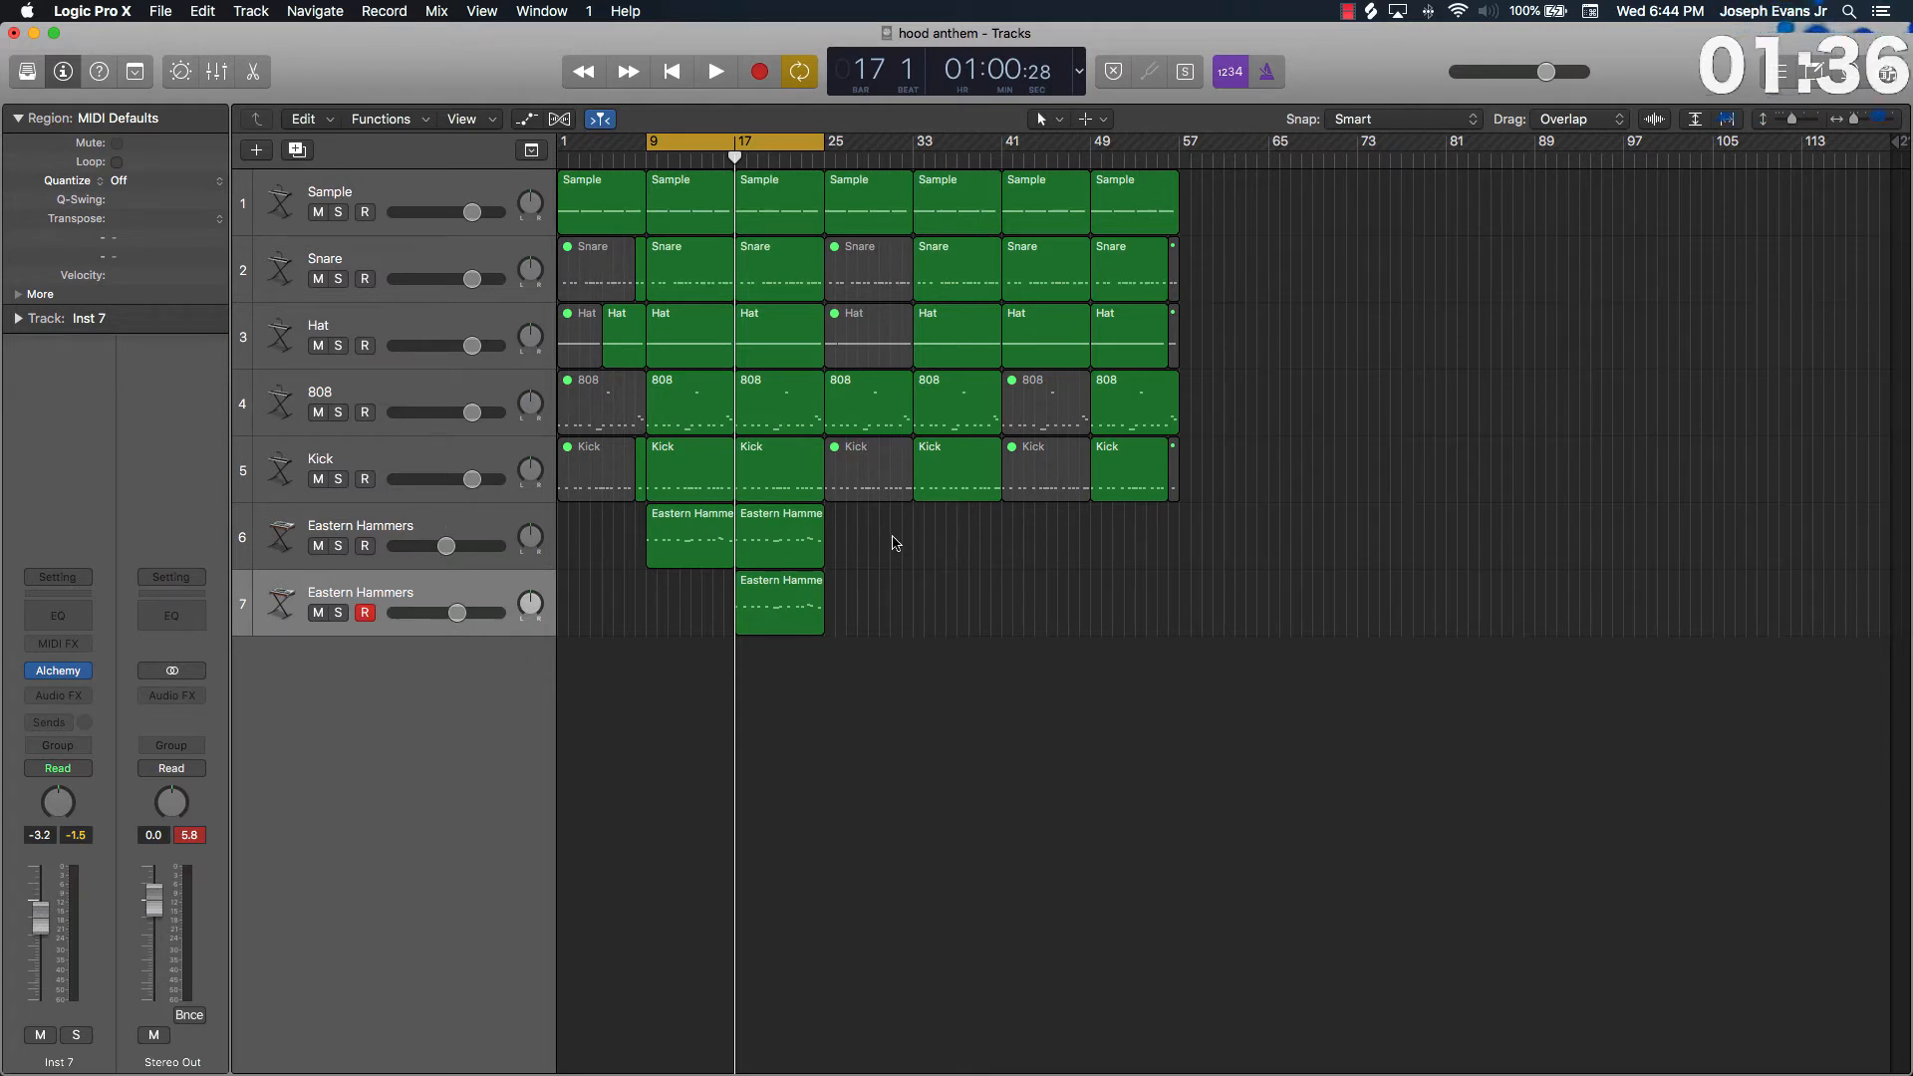
click(785, 137)
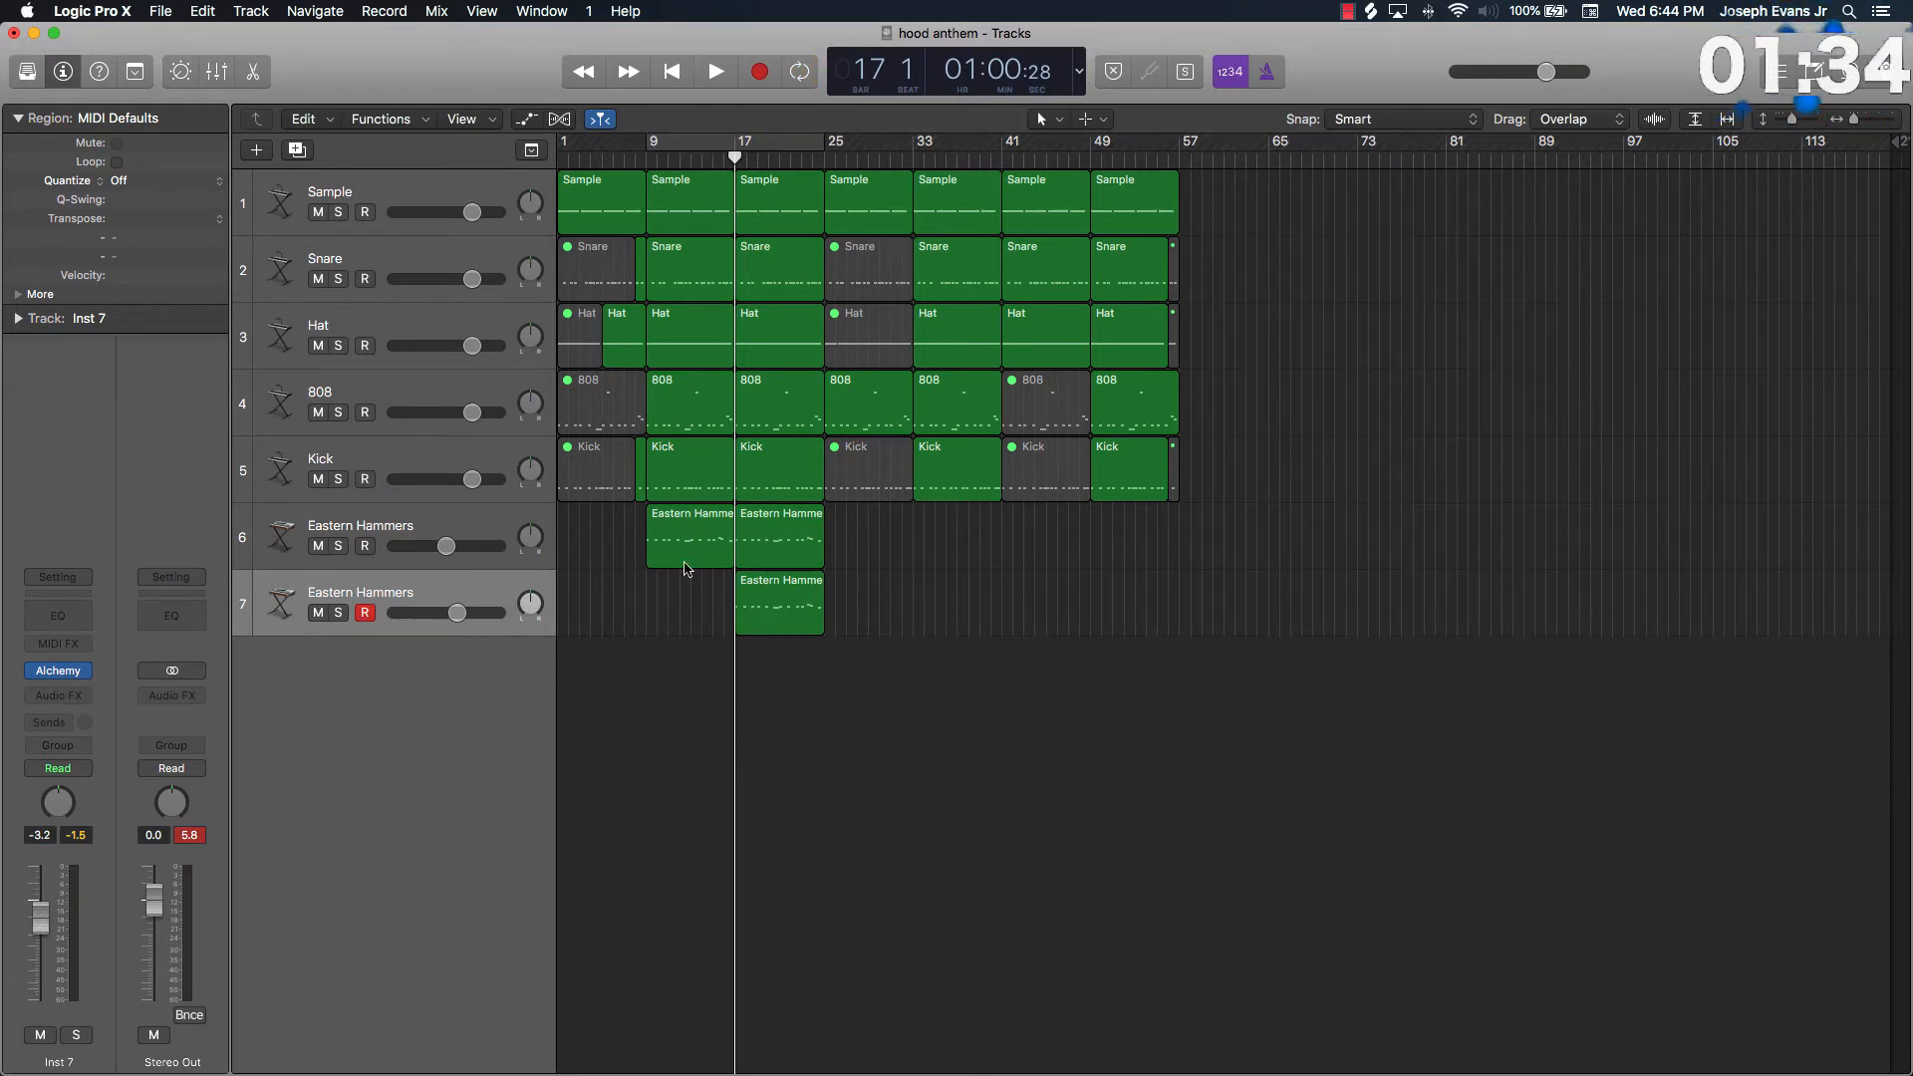
Copy all regions between bars 9 and 57 and paste them at bar 57 and again at bar 105.
drag(663, 670, 1319, 127)
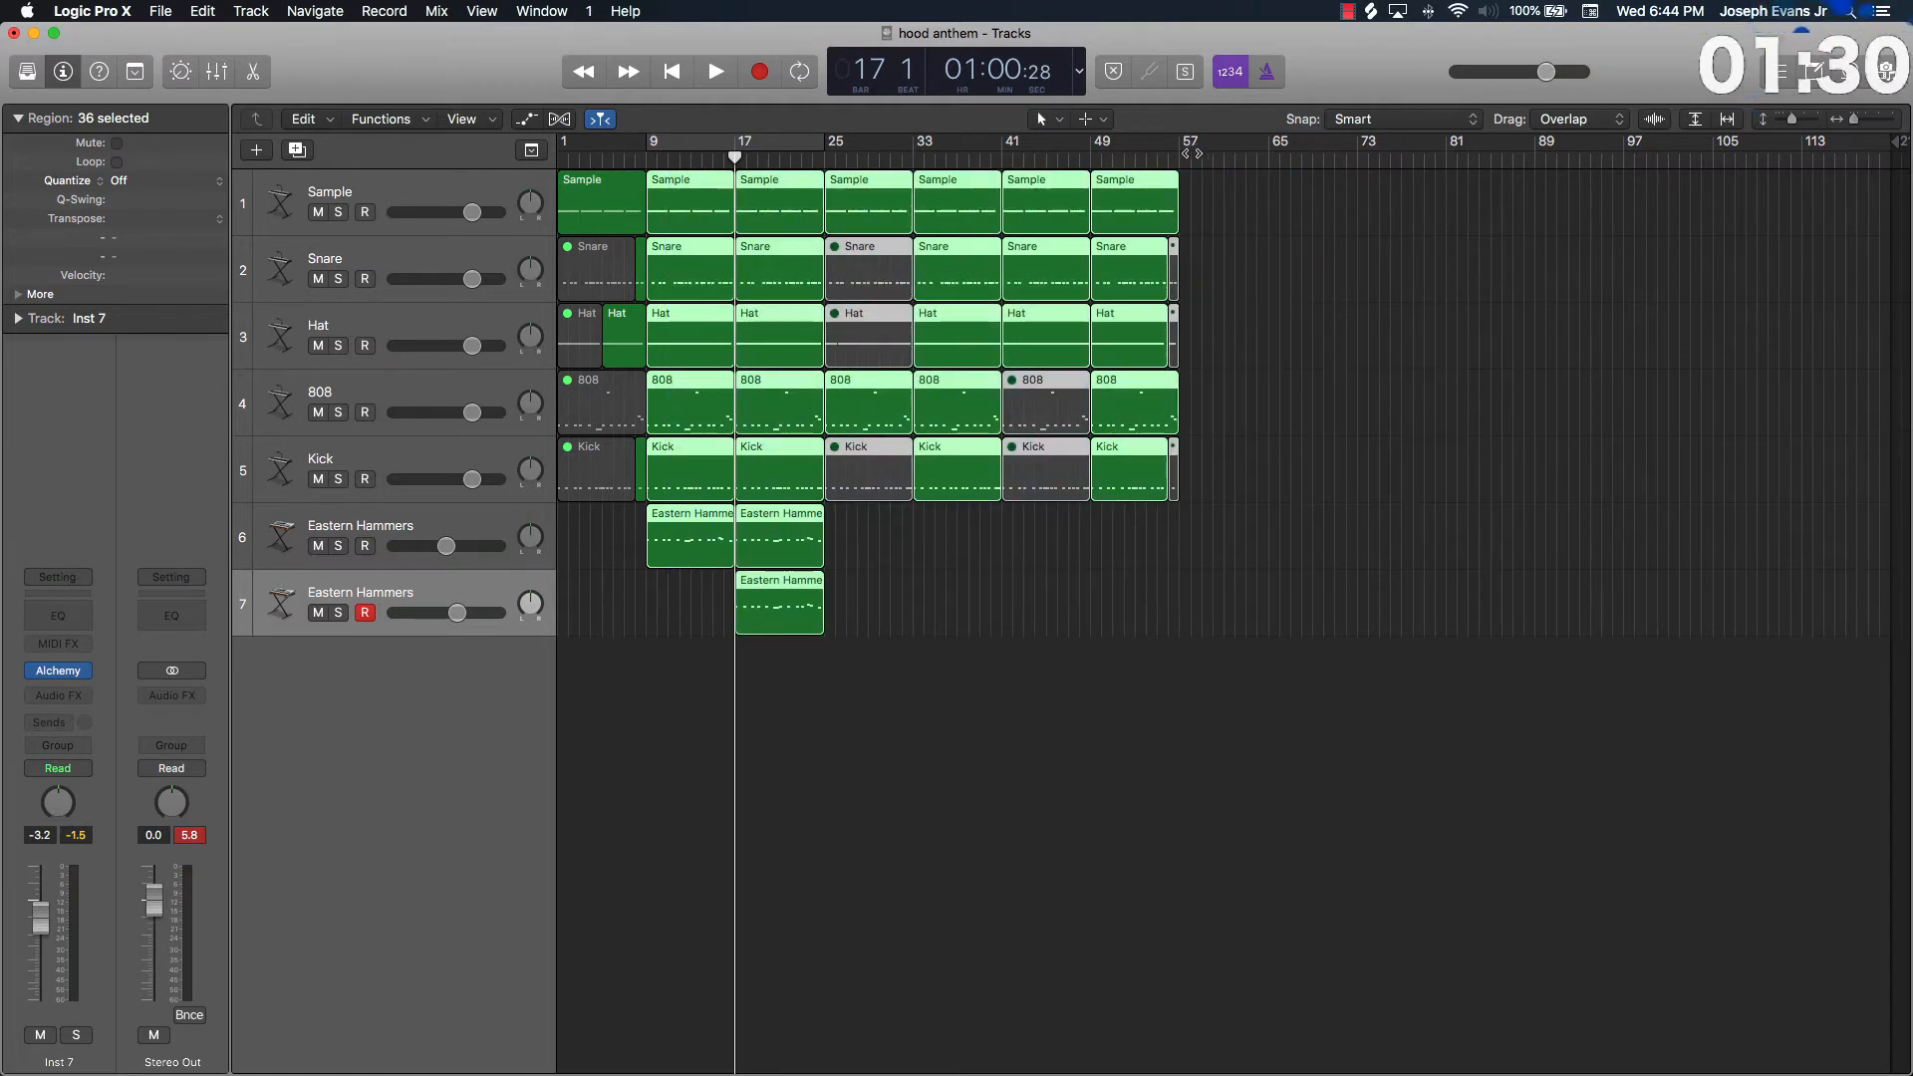
drag(1193, 154, 1176, 168)
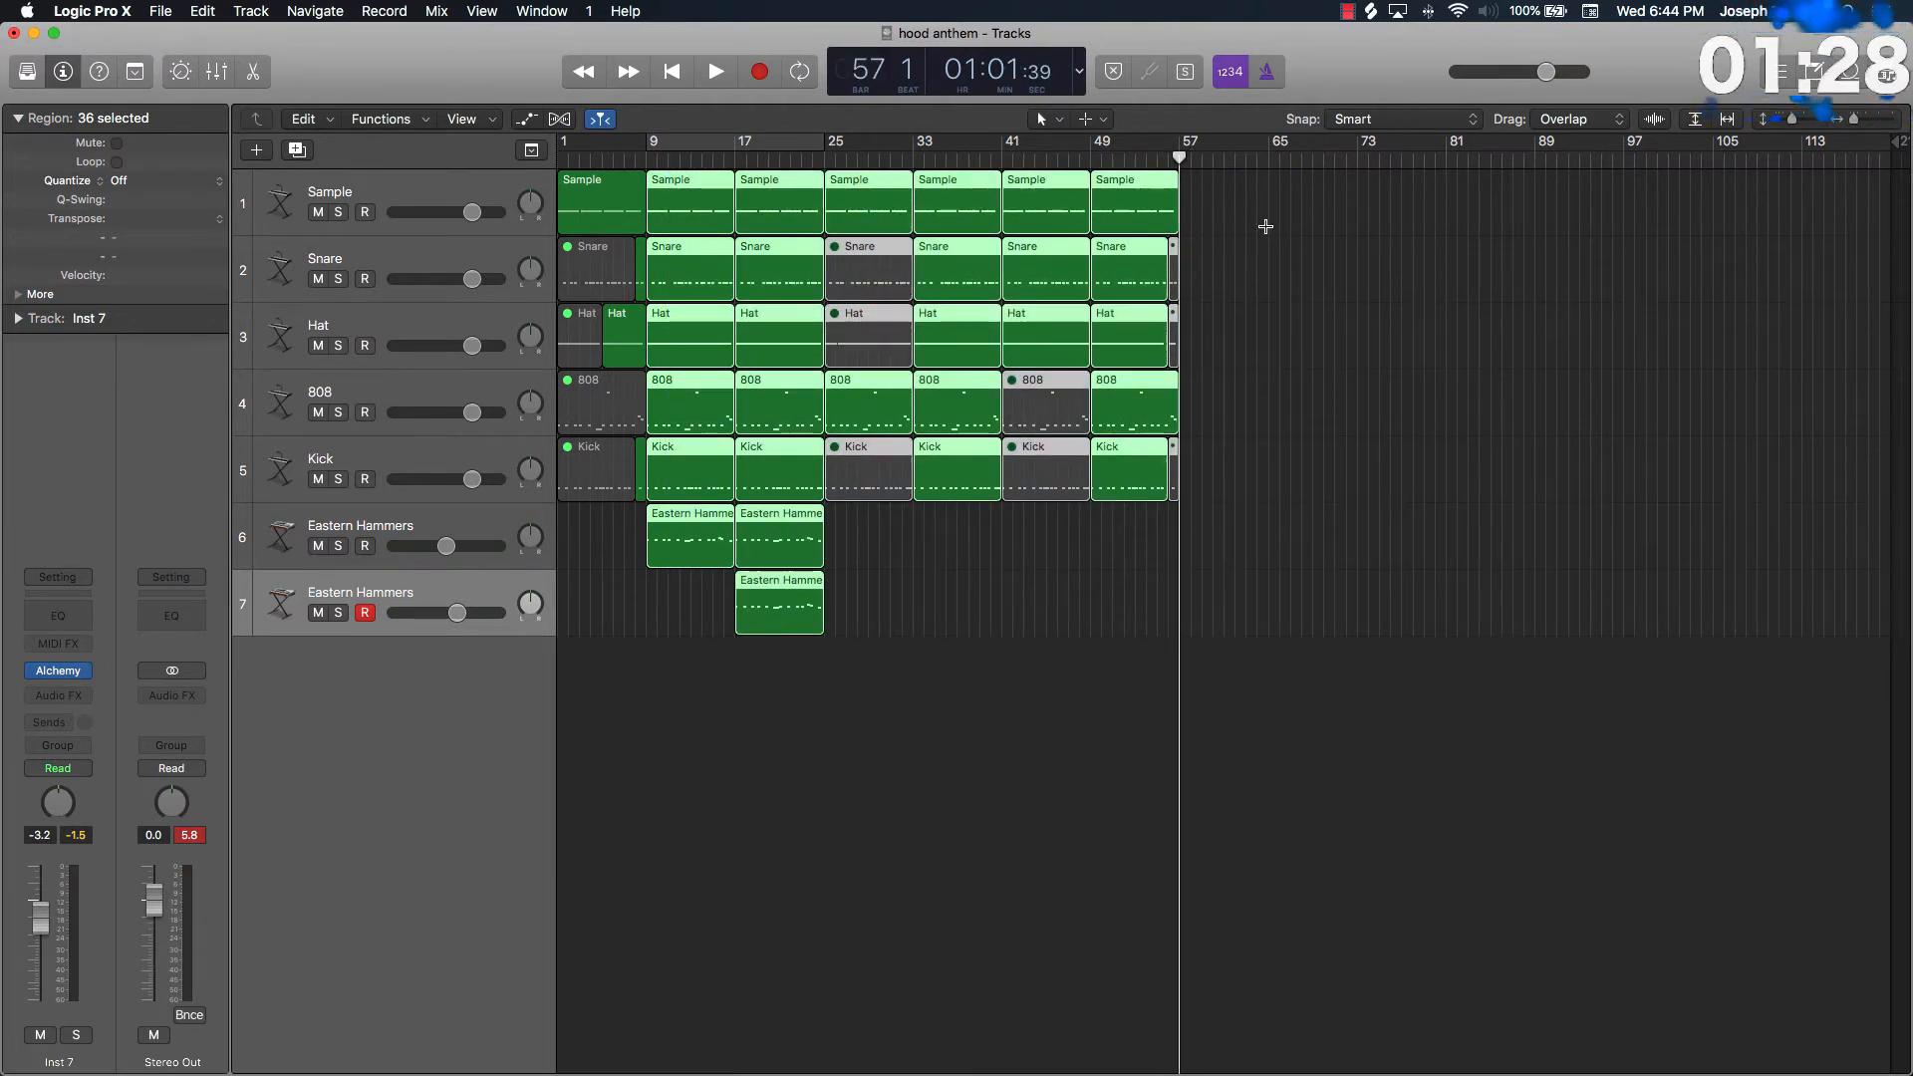
key(super+v)
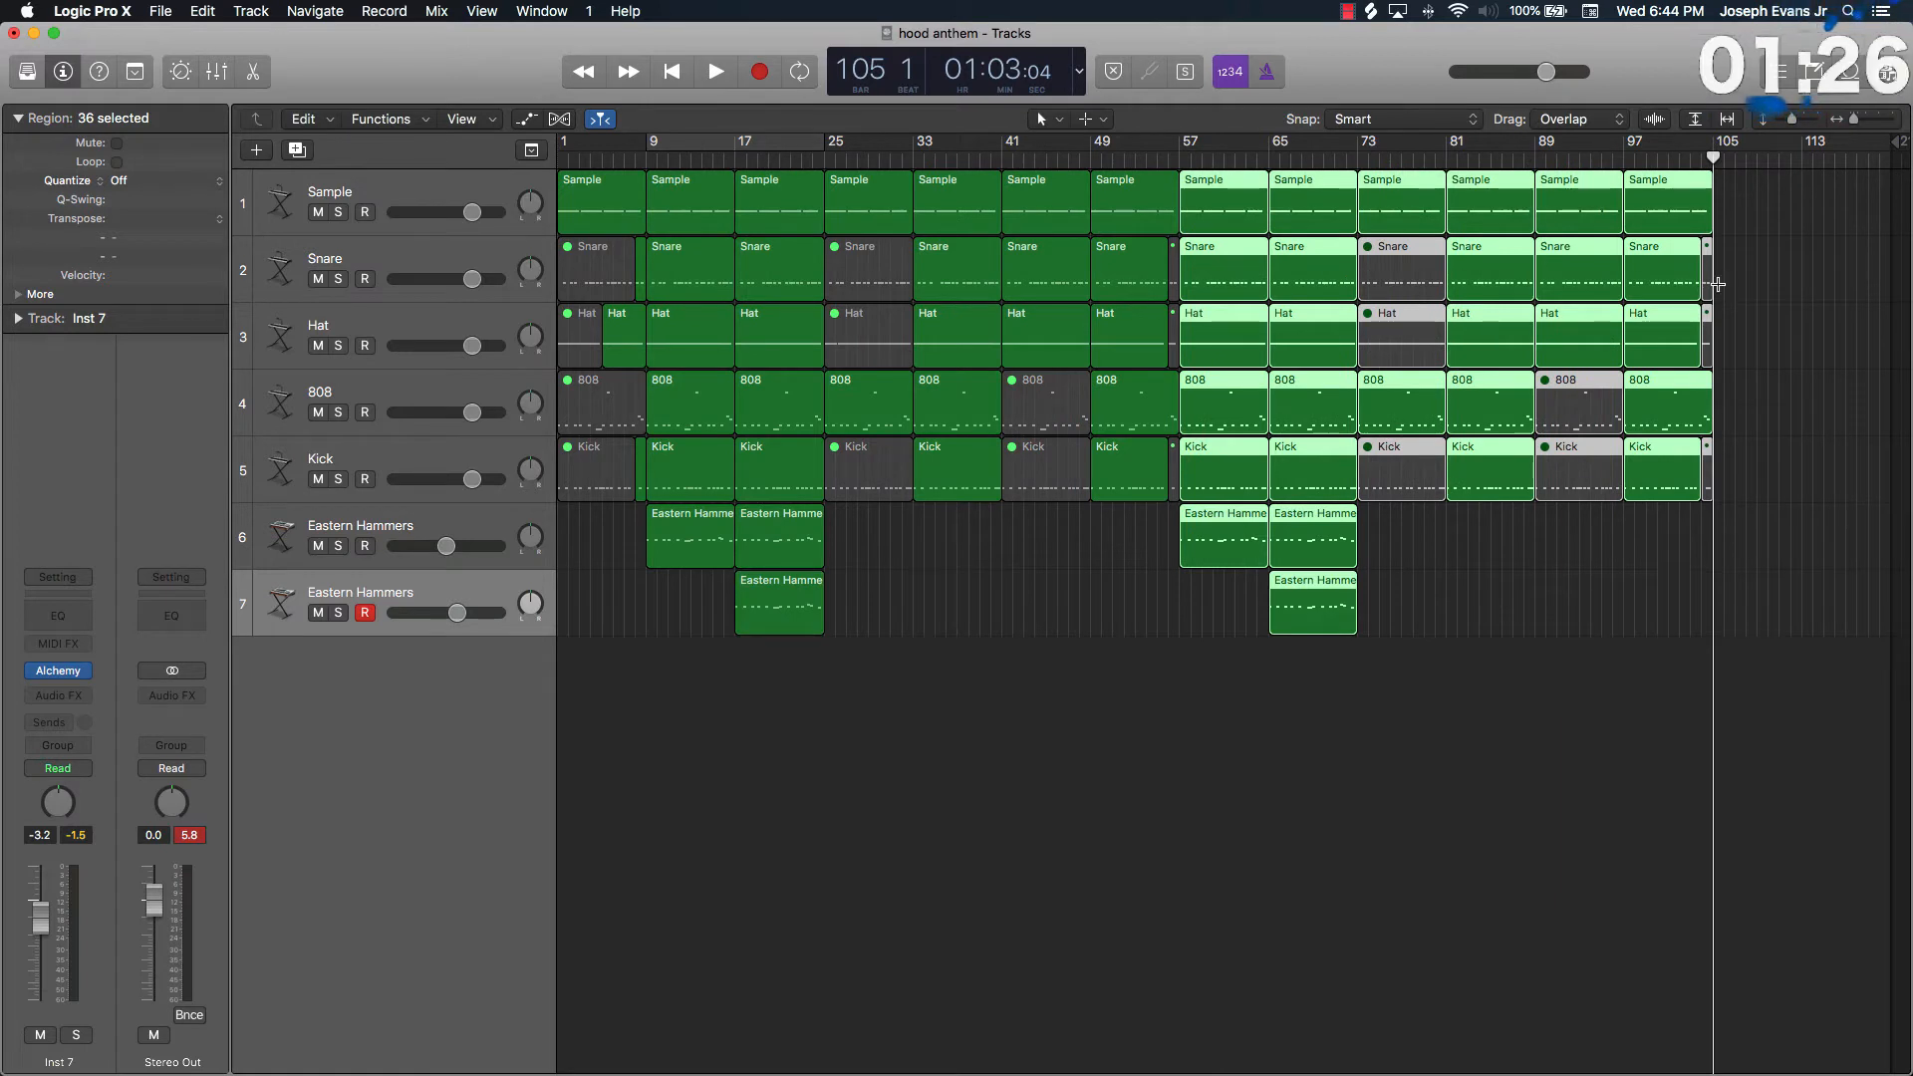
key(super+v)
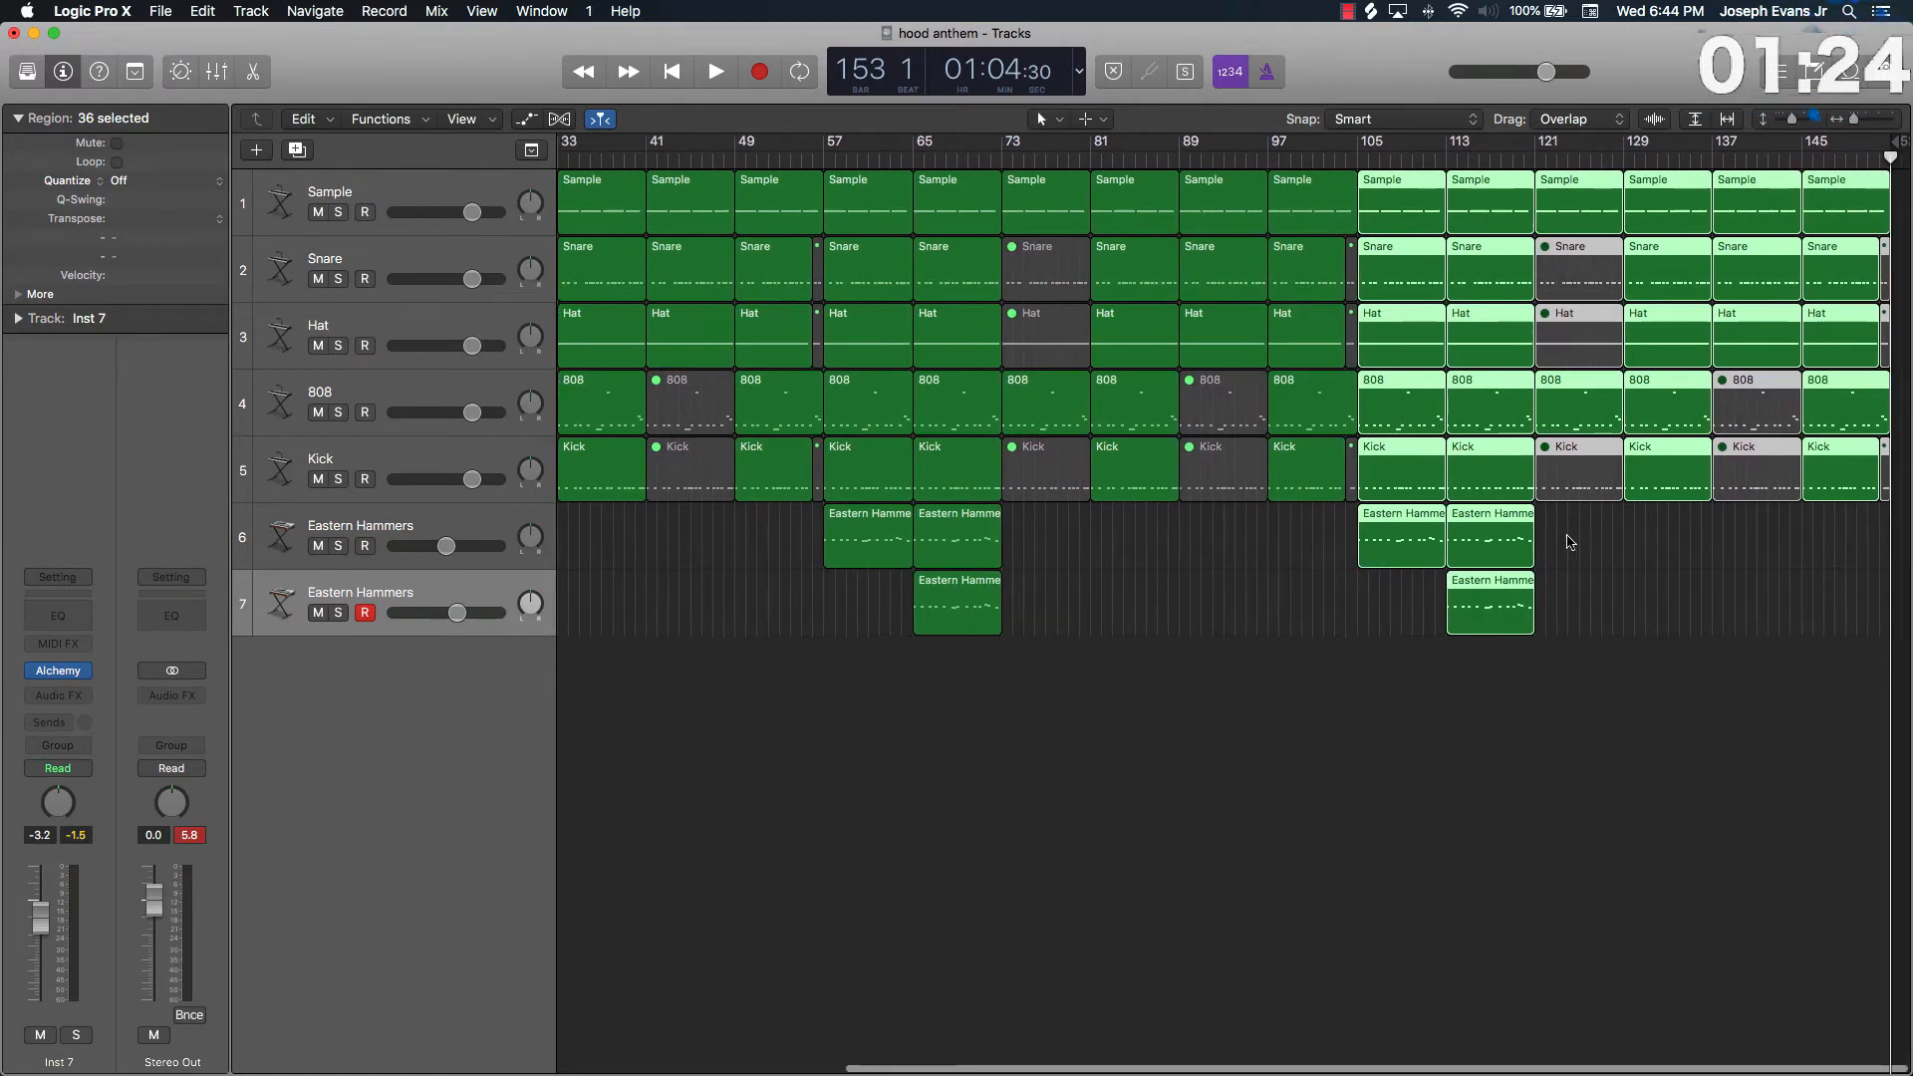
Delete all regions from bar 121 to the end of the arrangement.
drag(1565, 538, 1907, 103)
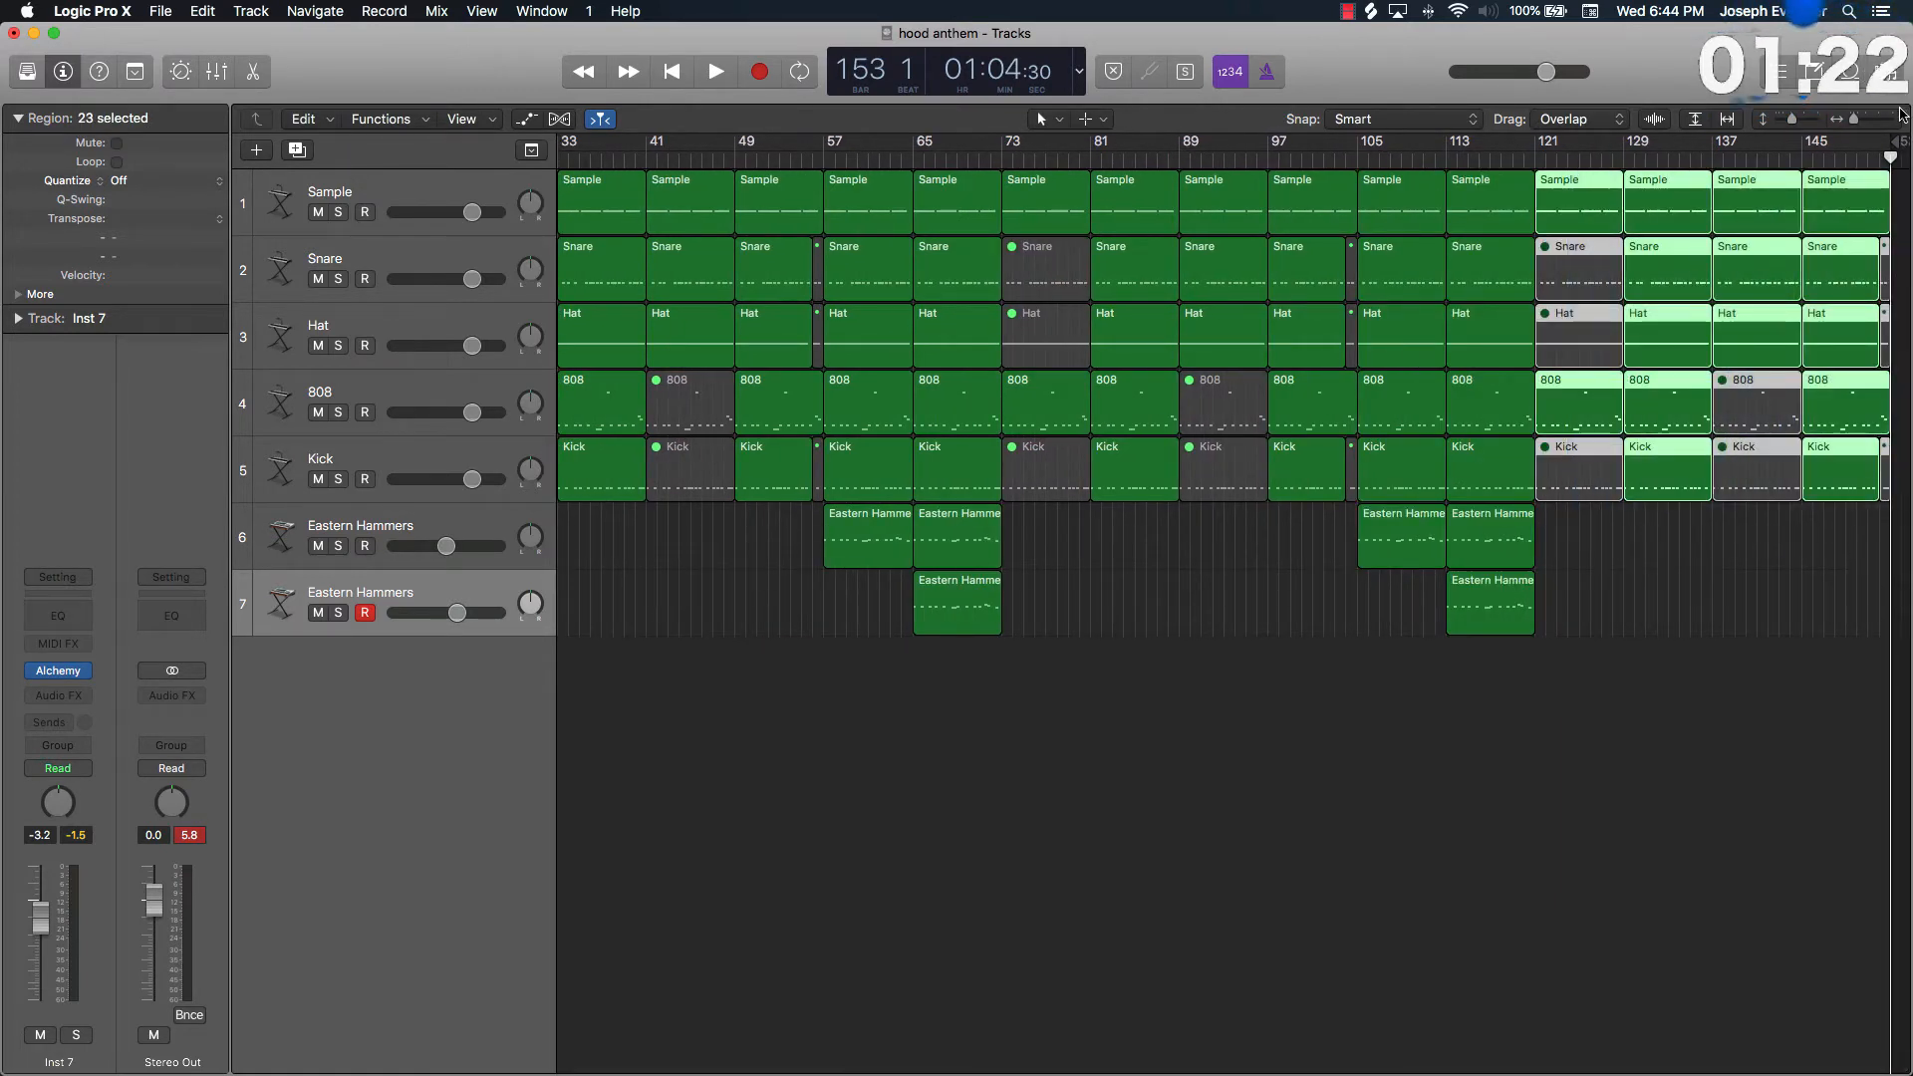
key(Delete)
scroll(1159, 303, left, 5)
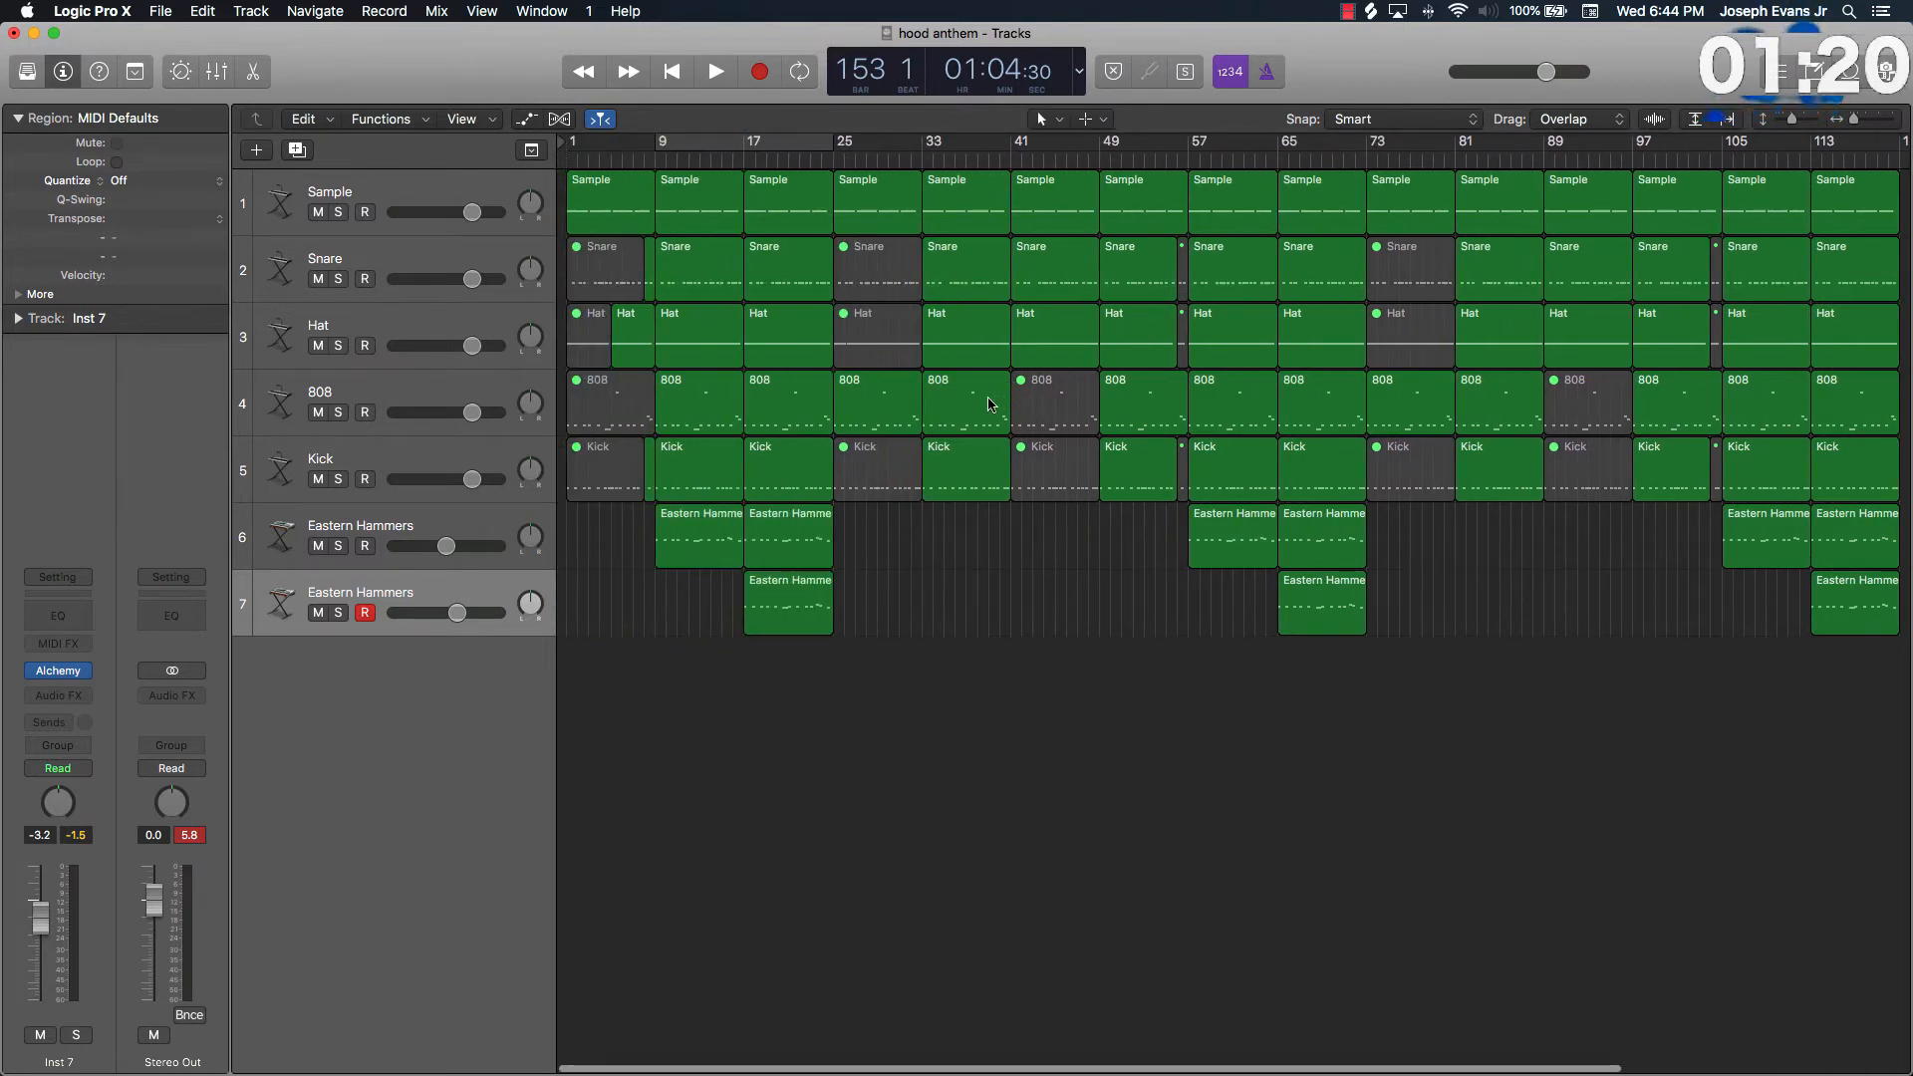
Extend the Sample, Snare, Hat, 808 and Kick tracks with unmuted regions over bars 121 to 137 and move the project end to bar 141.
scroll(957, 404, right, 5)
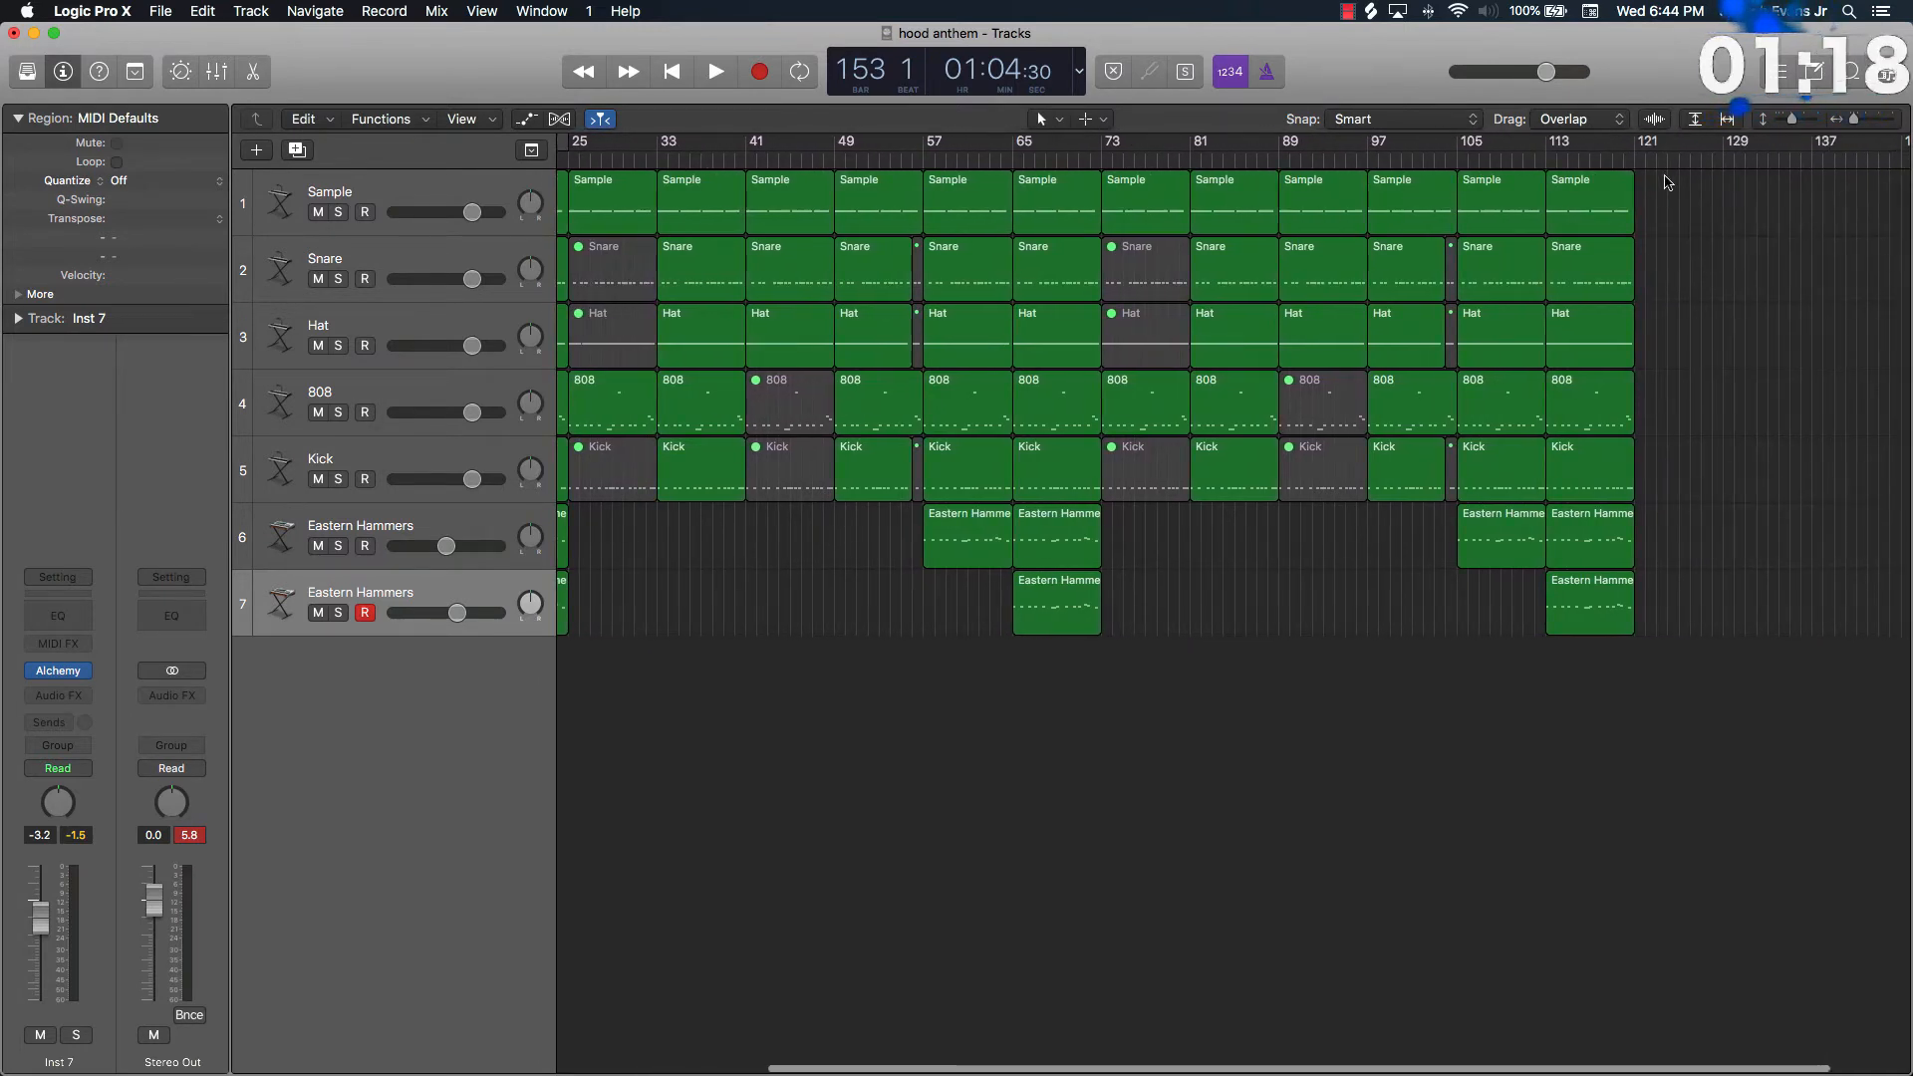
drag(1665, 182, 1693, 482)
click(1734, 555)
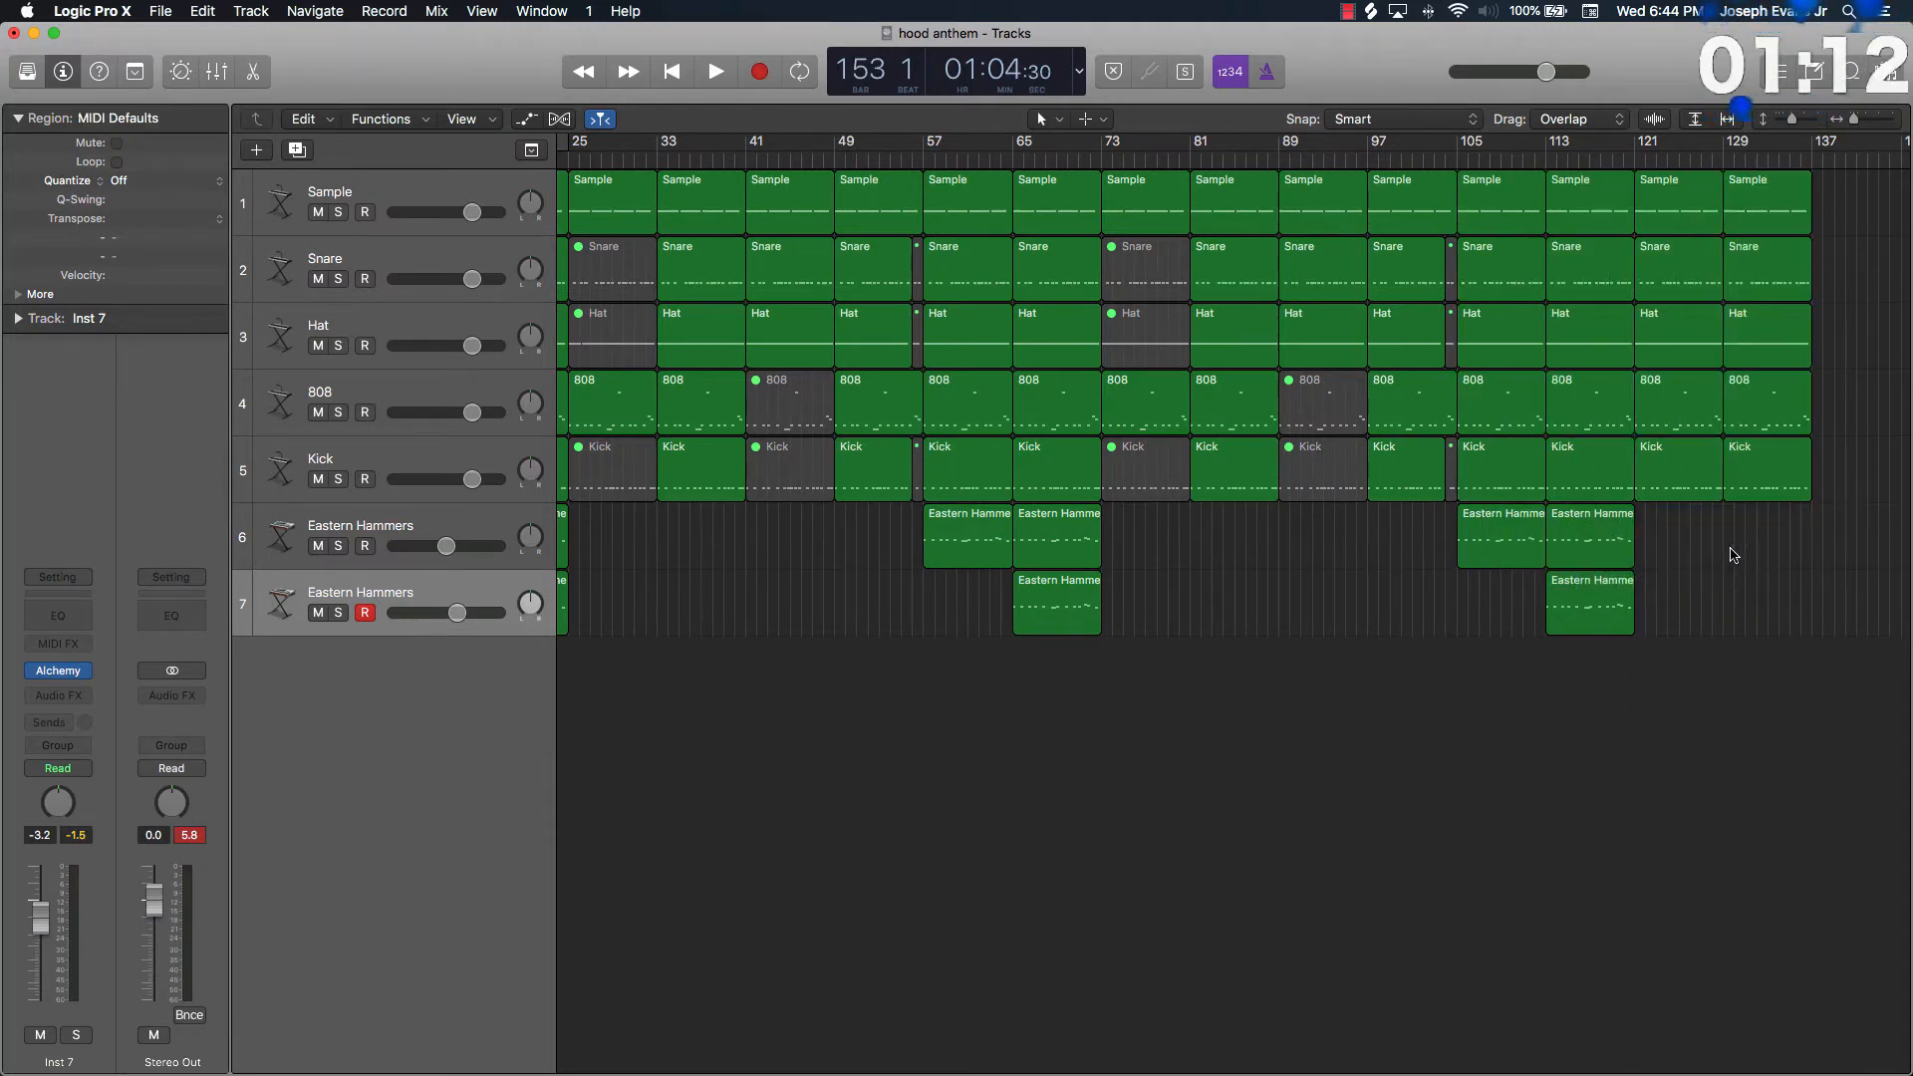
scroll(1734, 555, right, 3)
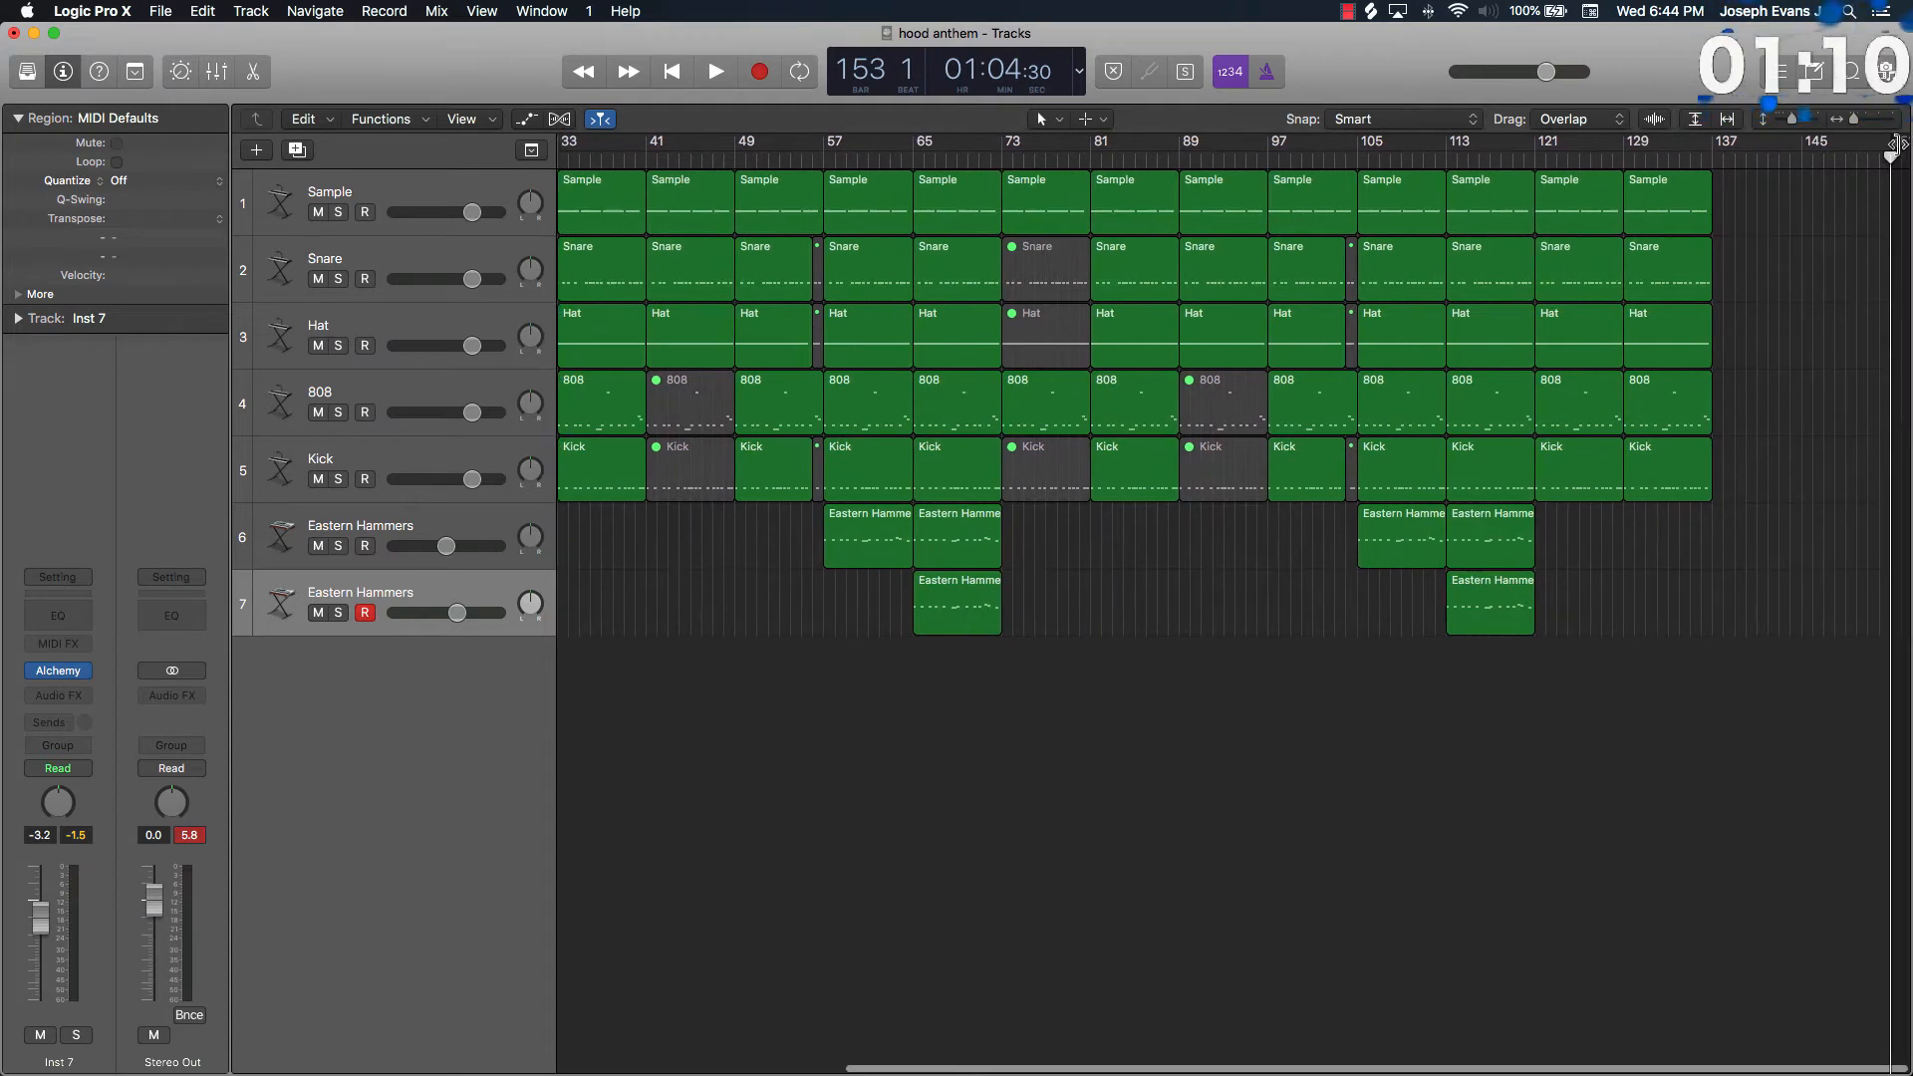
drag(1899, 144, 1757, 171)
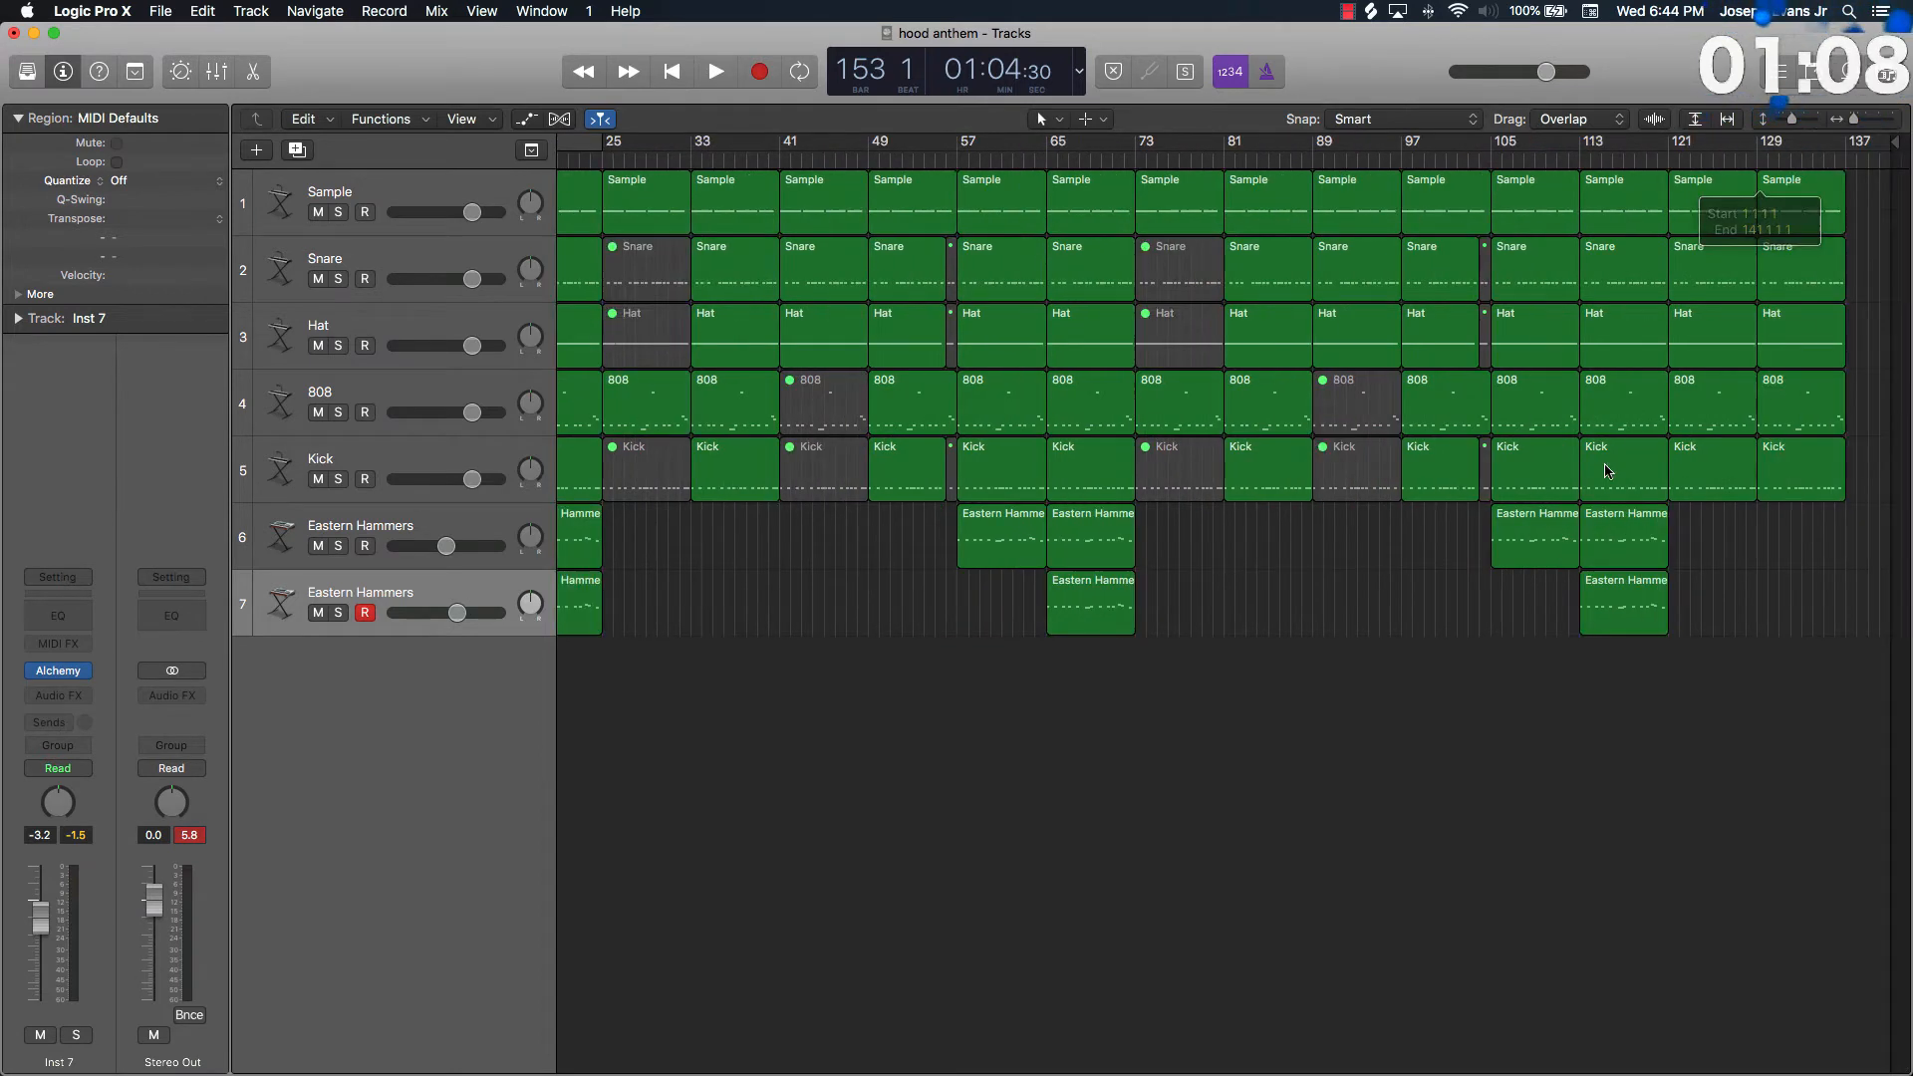
Mute the two Kick regions covering bars 121 to 137.
click(1722, 476)
click(1787, 481)
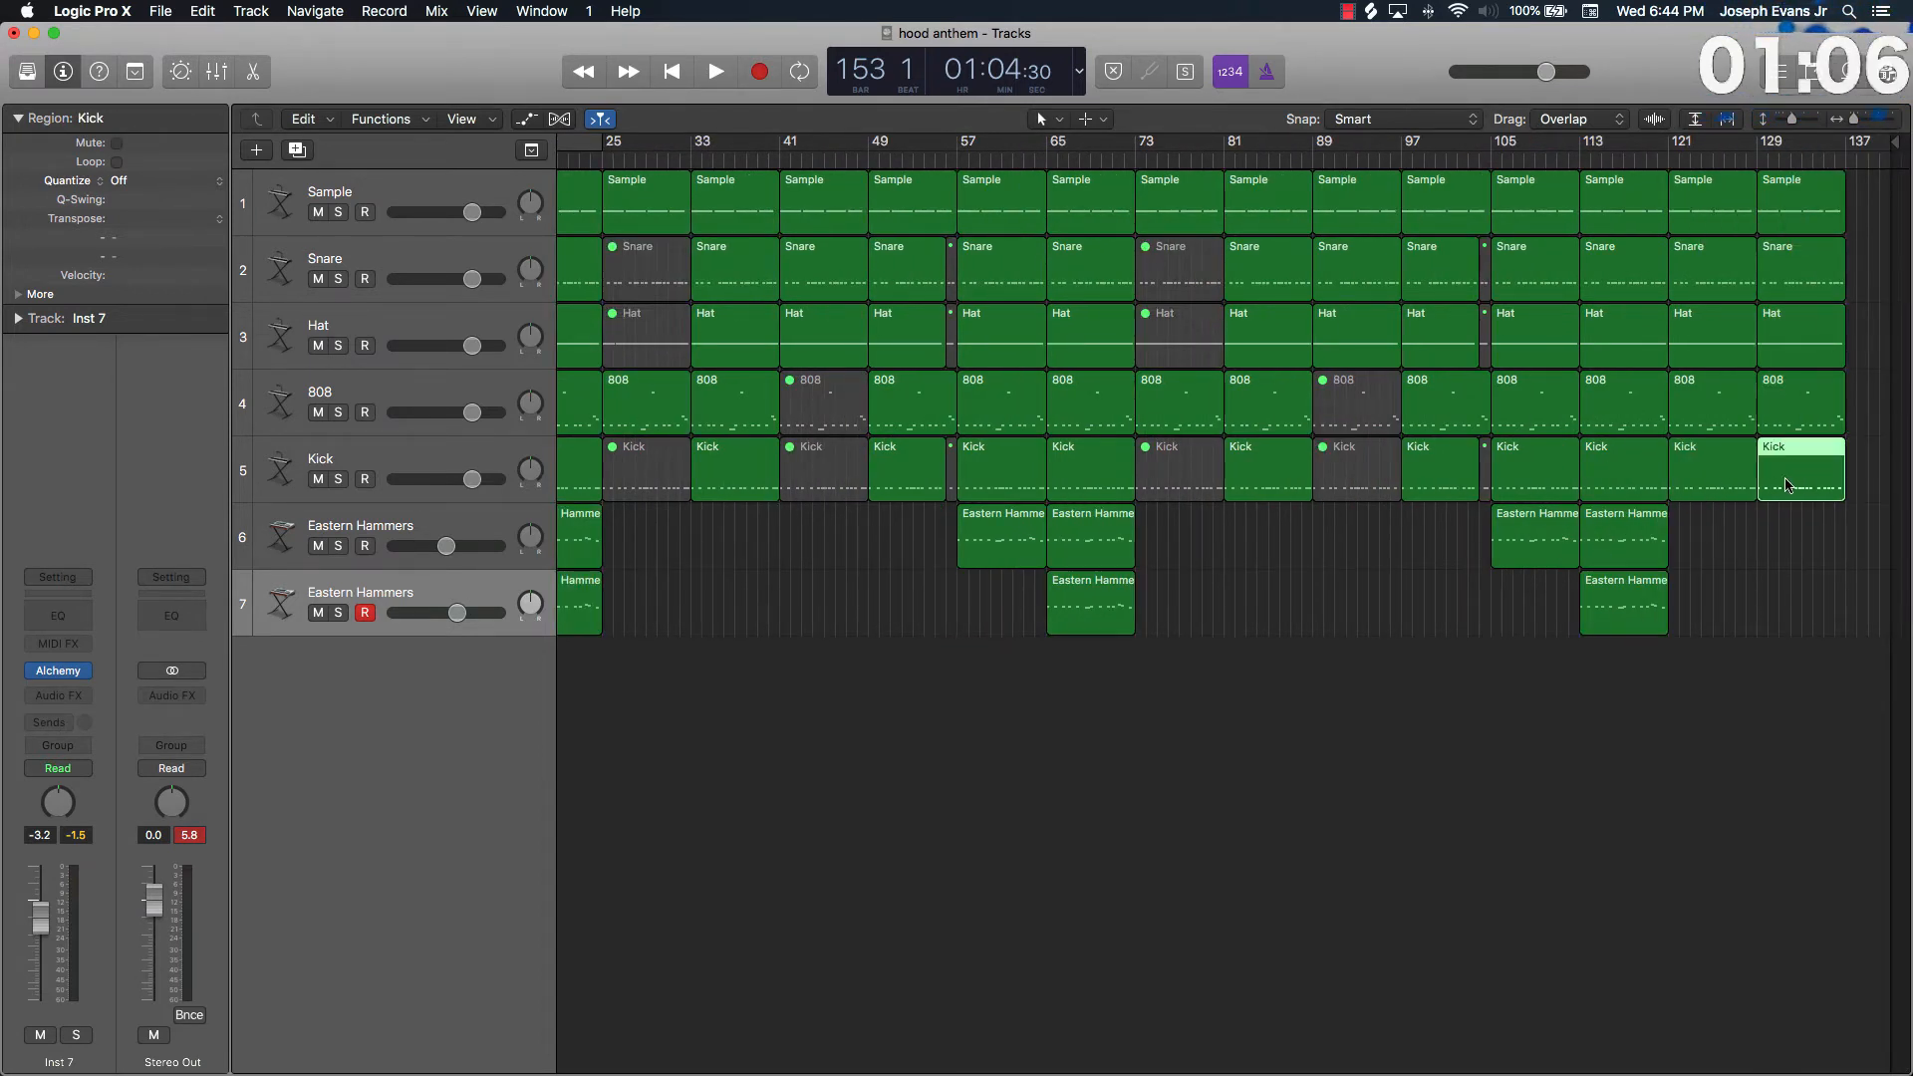
shift+click(1718, 481)
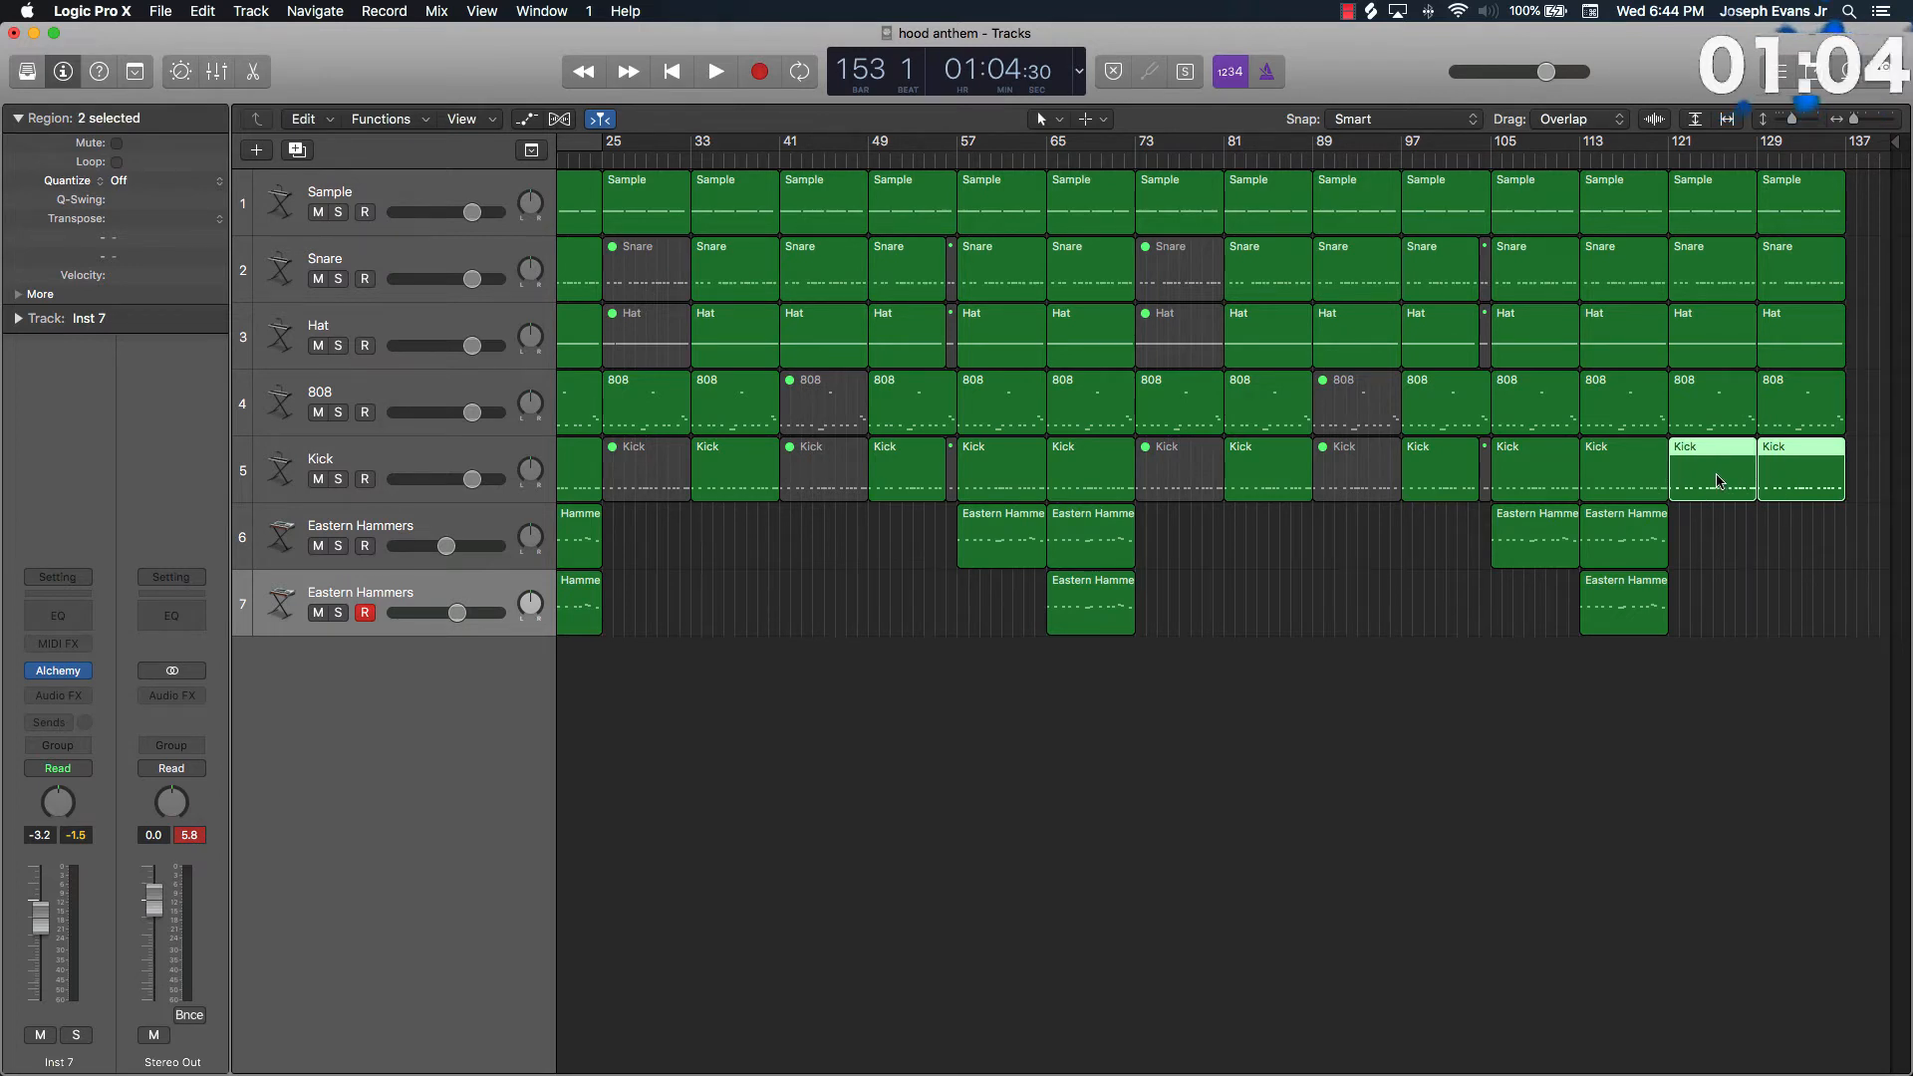
key(ctrl+m)
Mute the Snare, Hat and 808 regions starting at bar 129.
click(1809, 335)
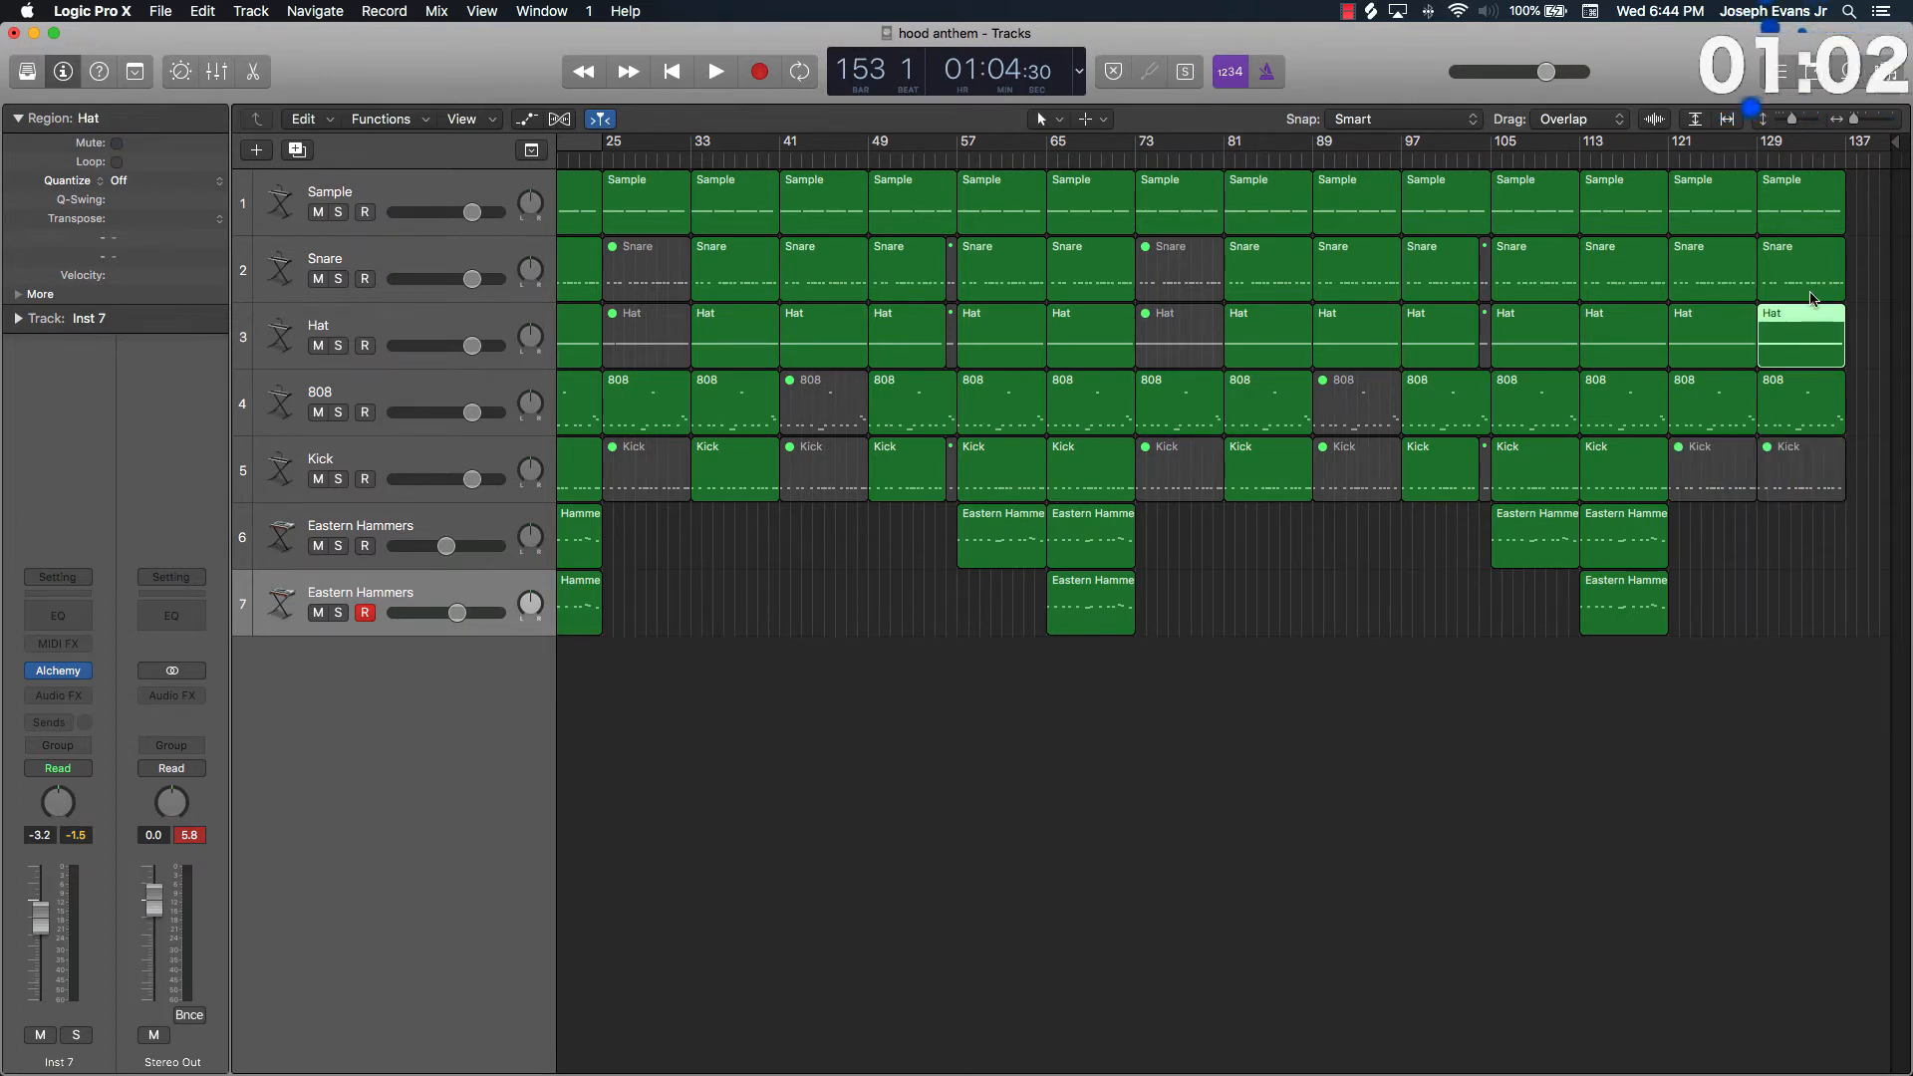
shift+click(1807, 274)
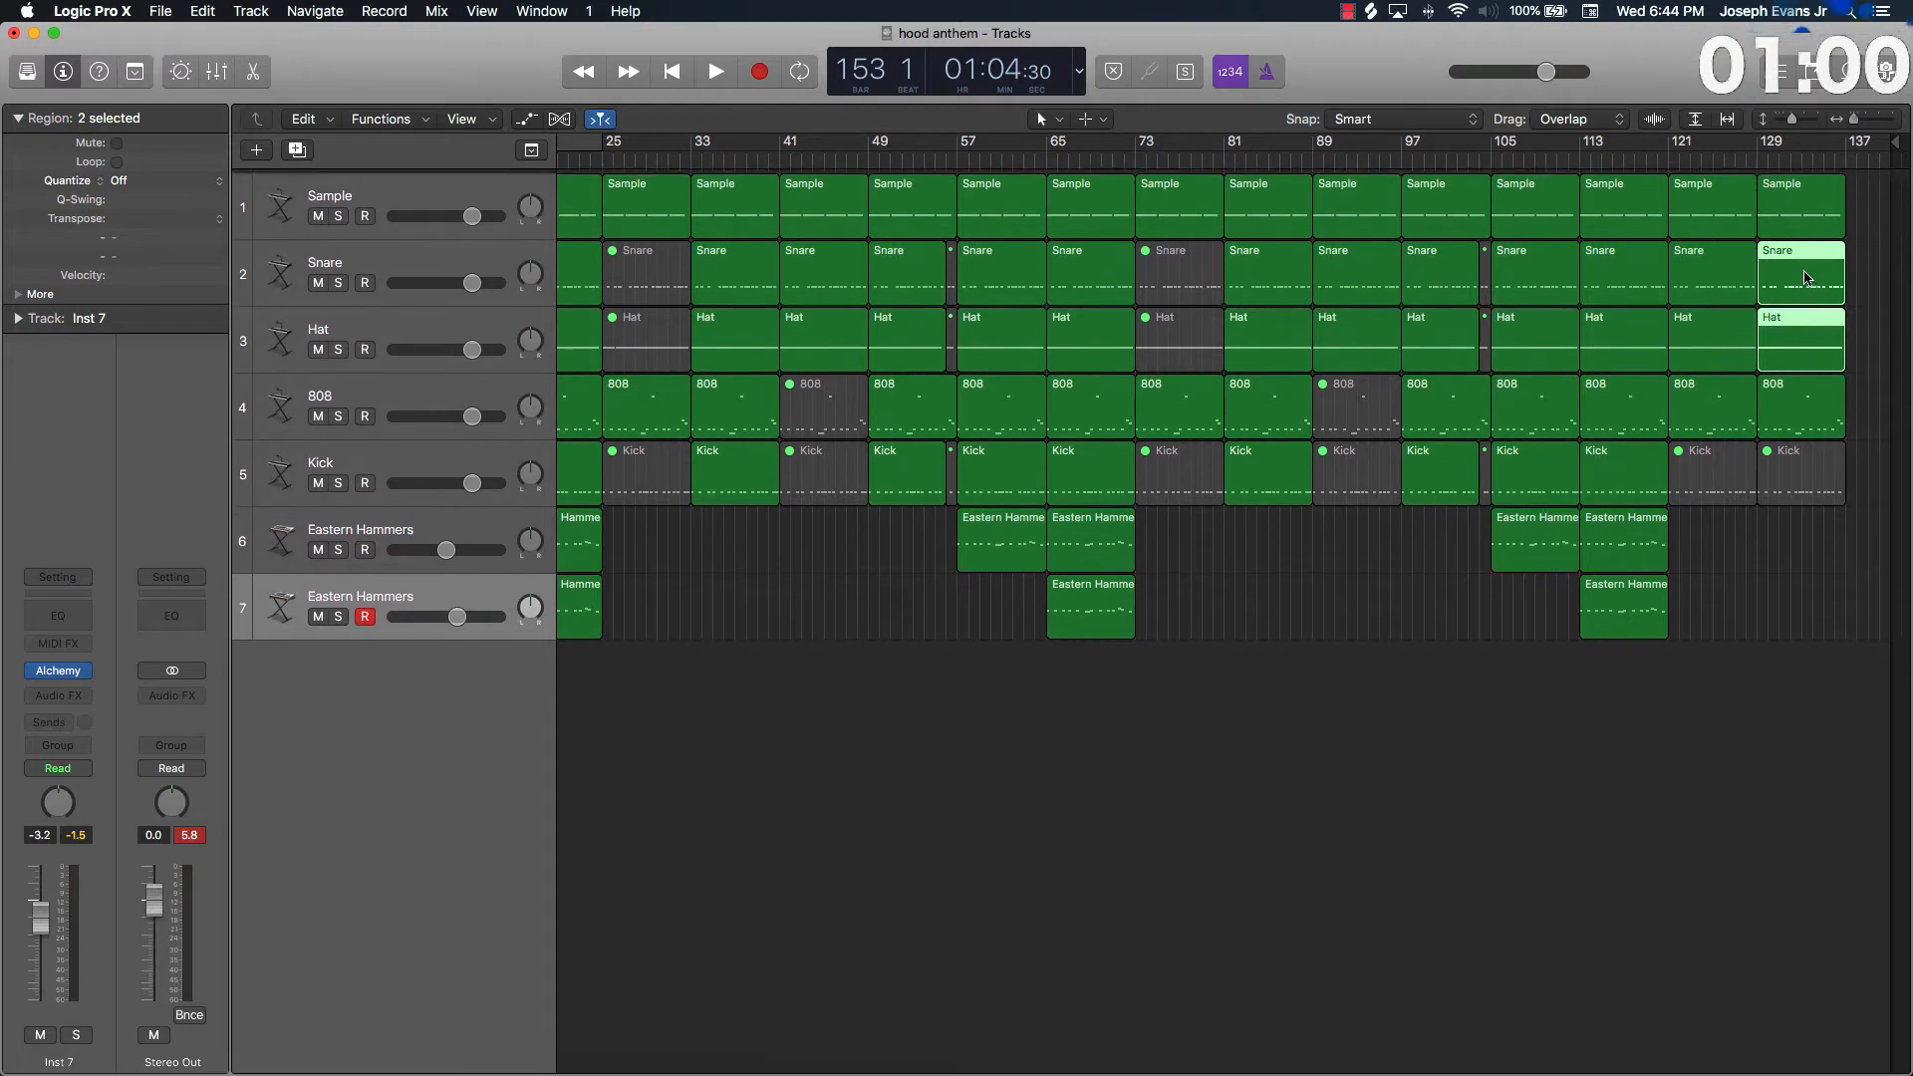
shift+click(1800, 411)
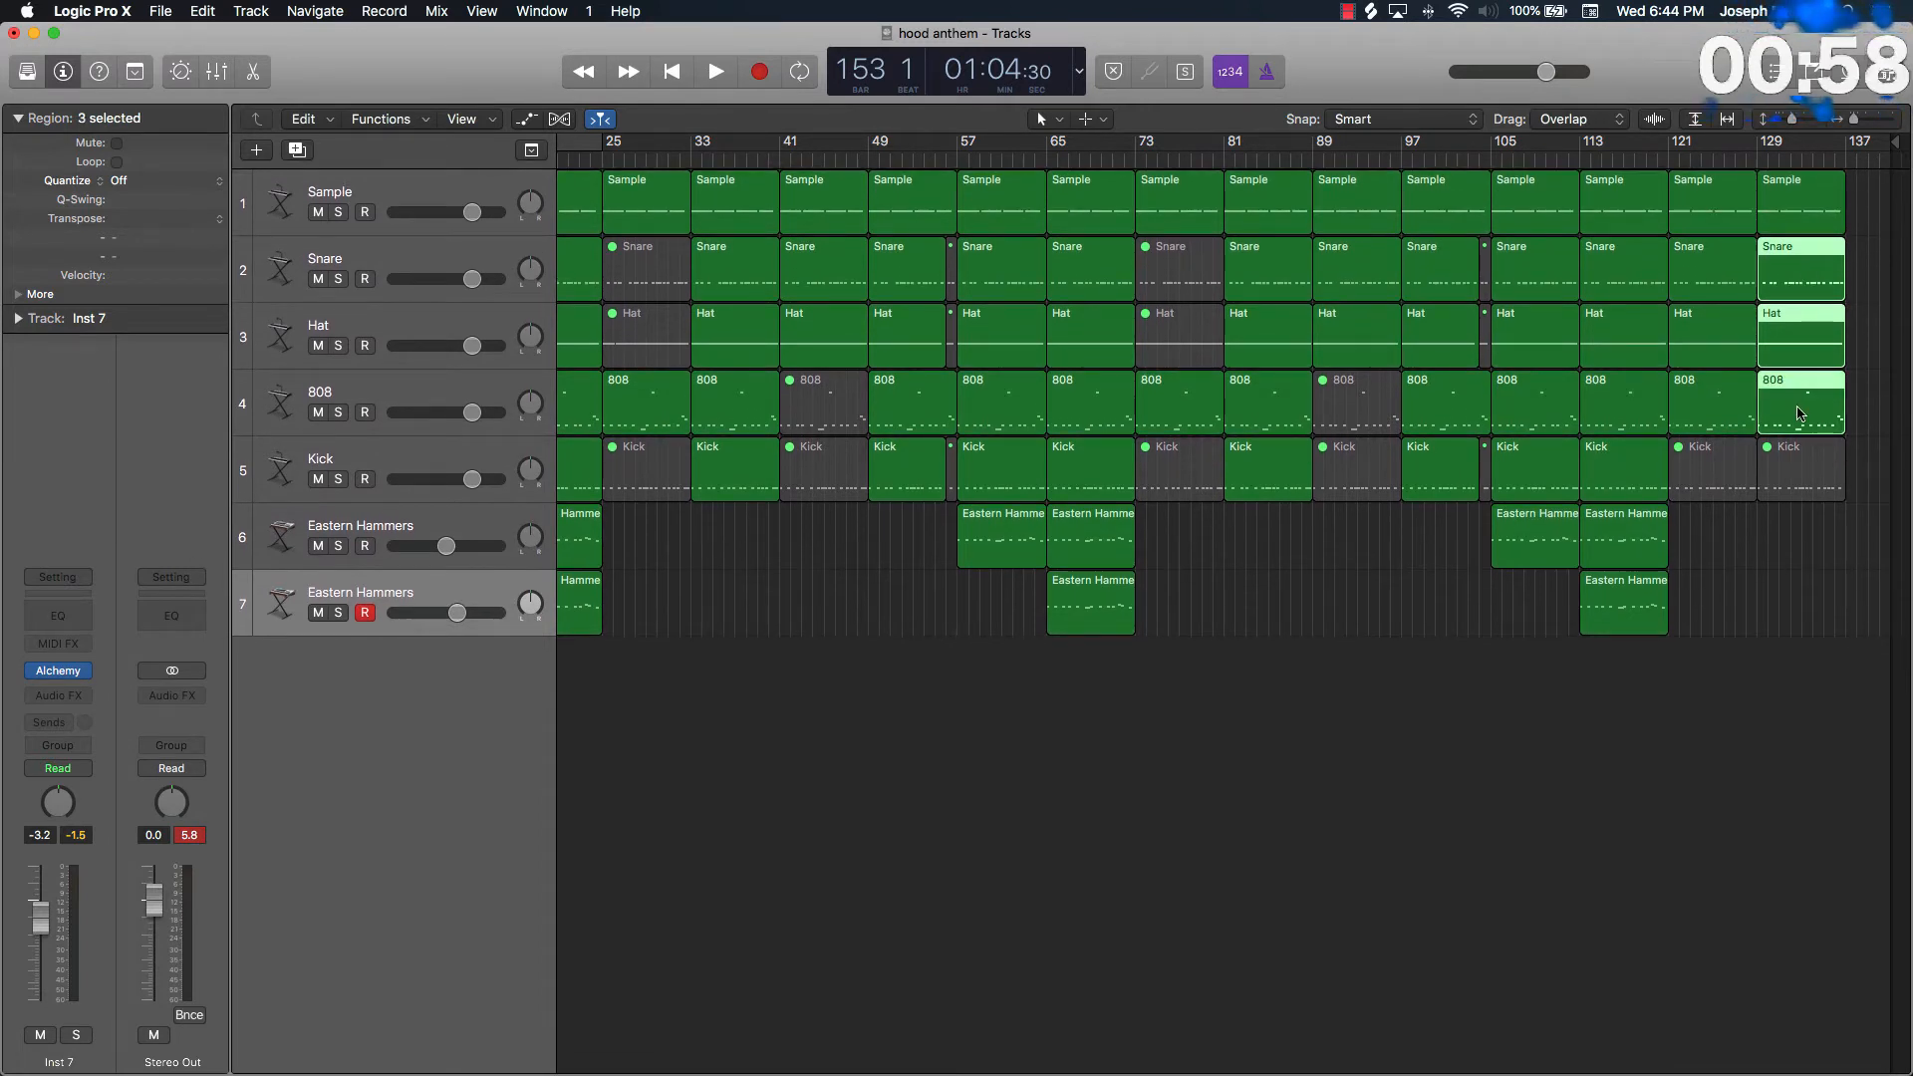
key(ctrl+m)
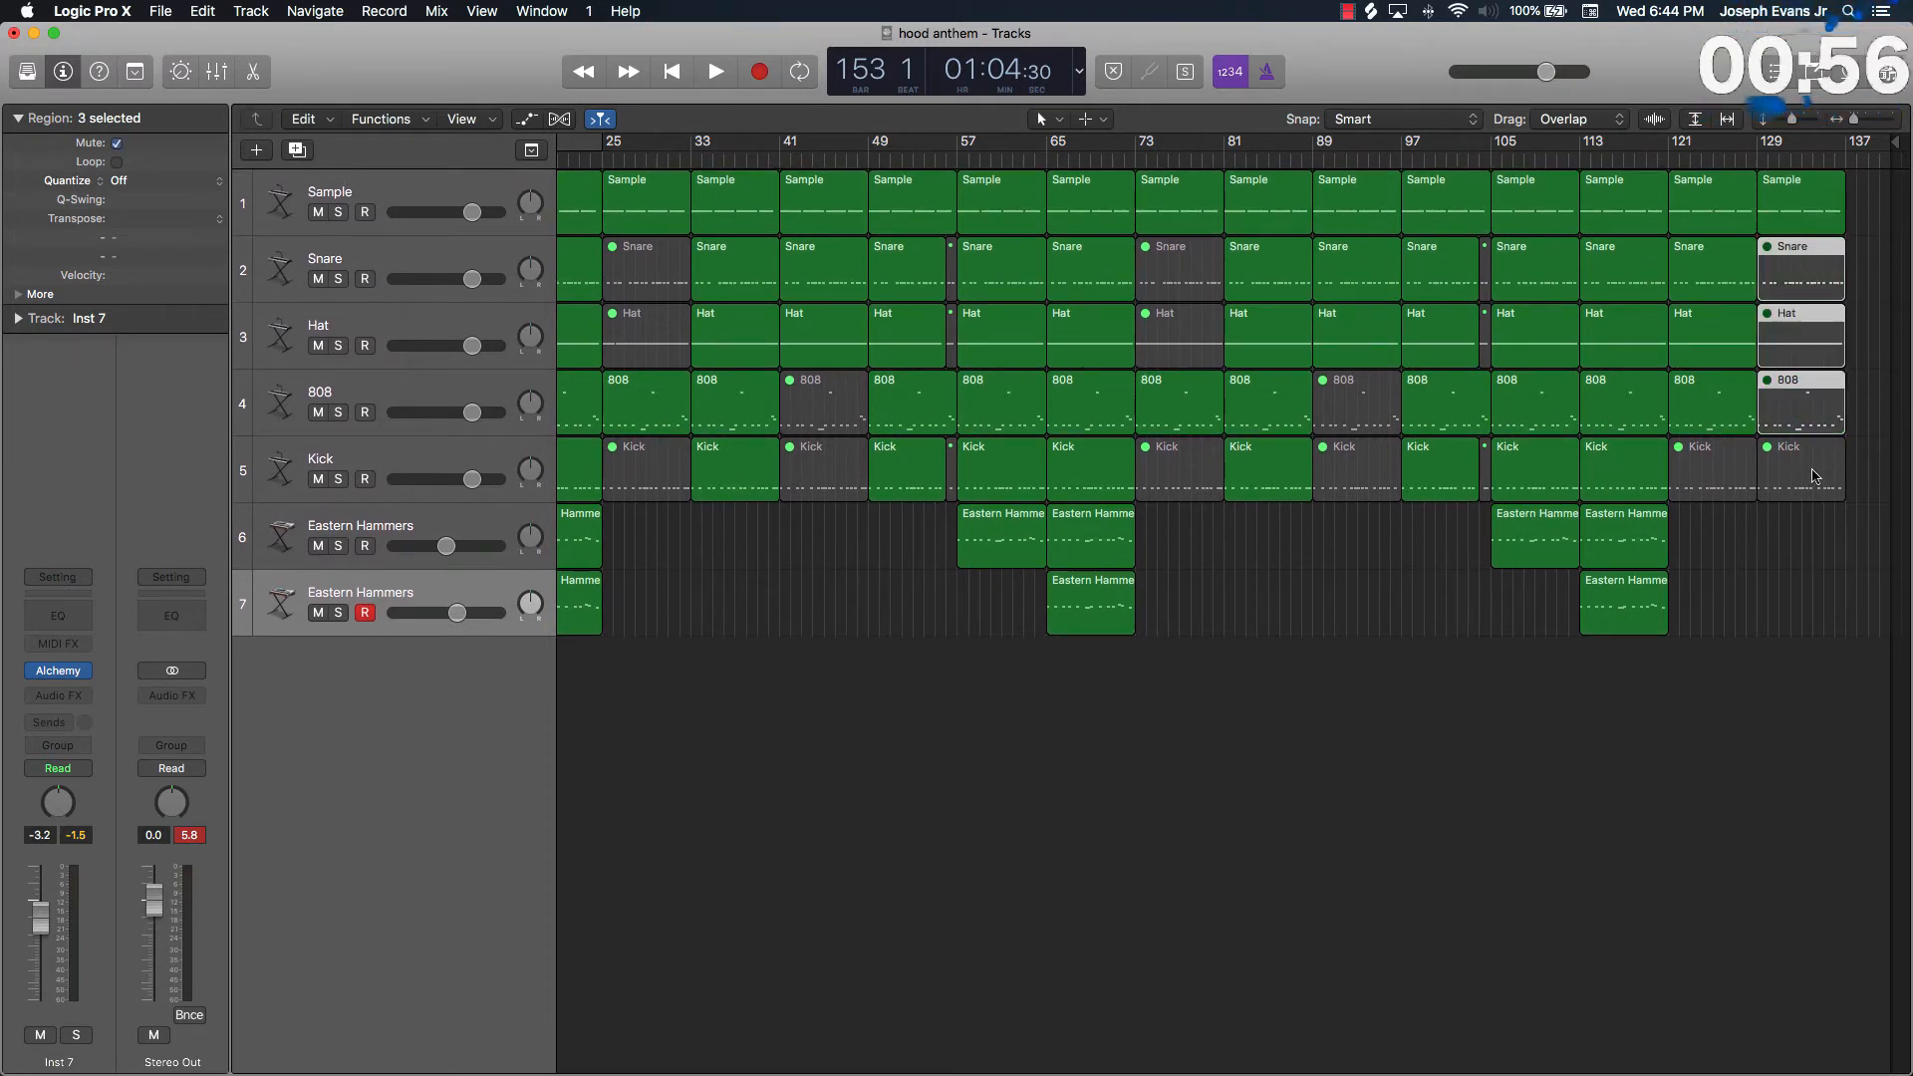
click(1818, 544)
Move the playhead to bar 139 and the project end marker to bar 140.
scroll(1818, 544, left, 1)
scroll(1806, 537, right, 1)
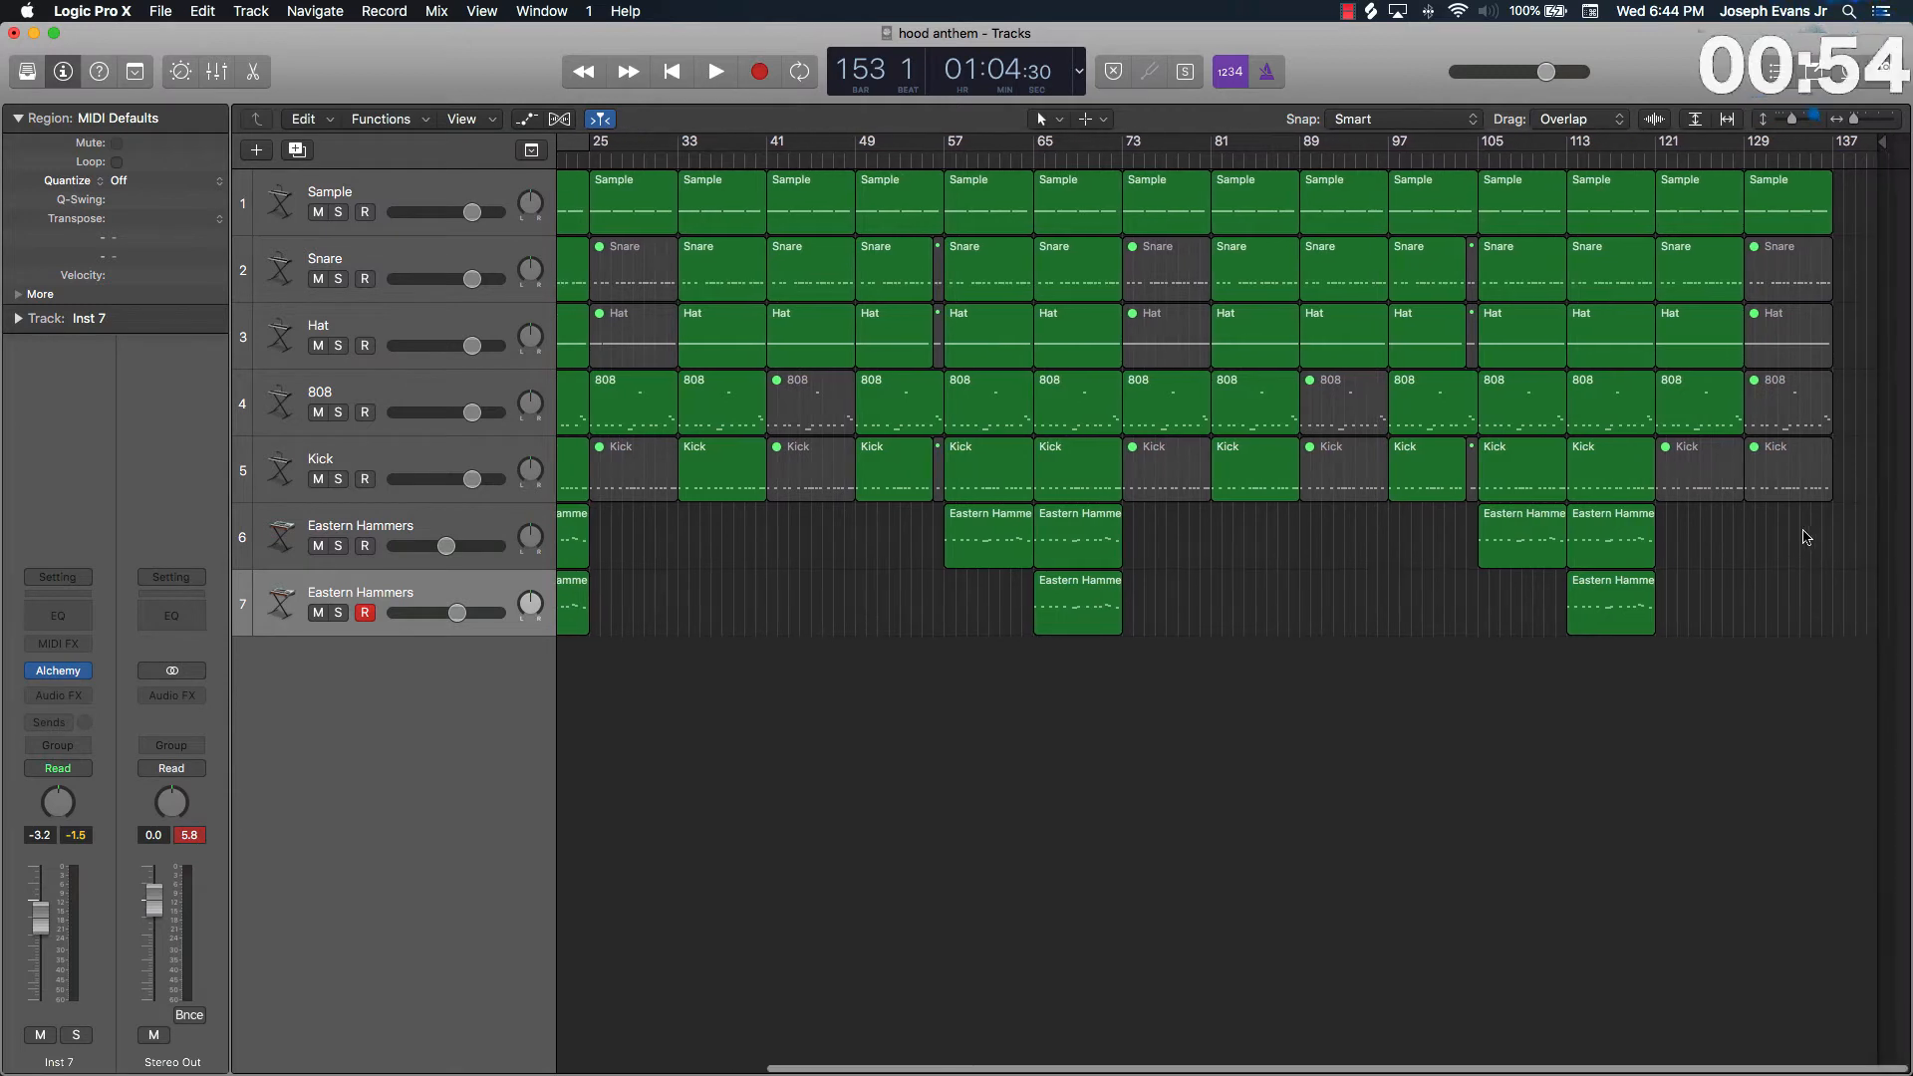
click(1849, 161)
drag(1848, 159, 1865, 159)
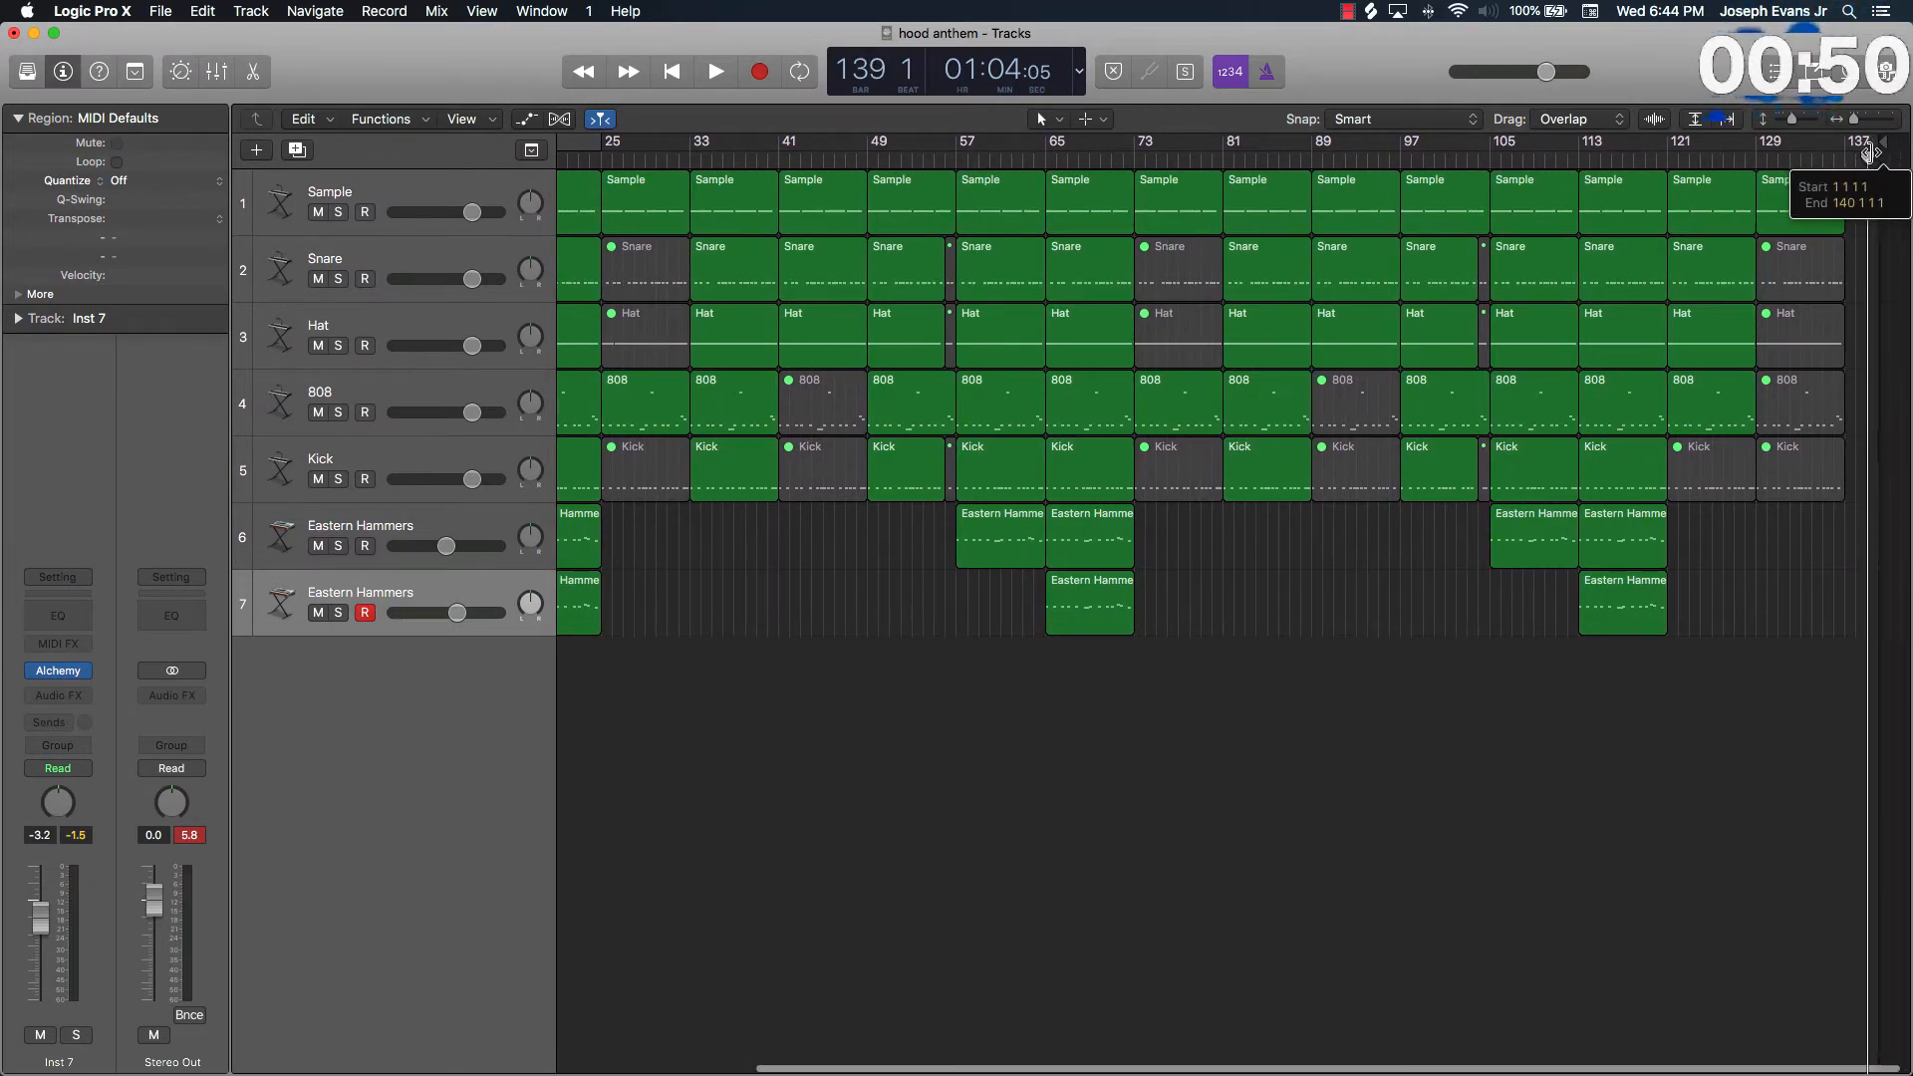
Review the full arrangement from the intro to the project end, and return the playhead to bar 1.
scroll(1826, 713, left, 1)
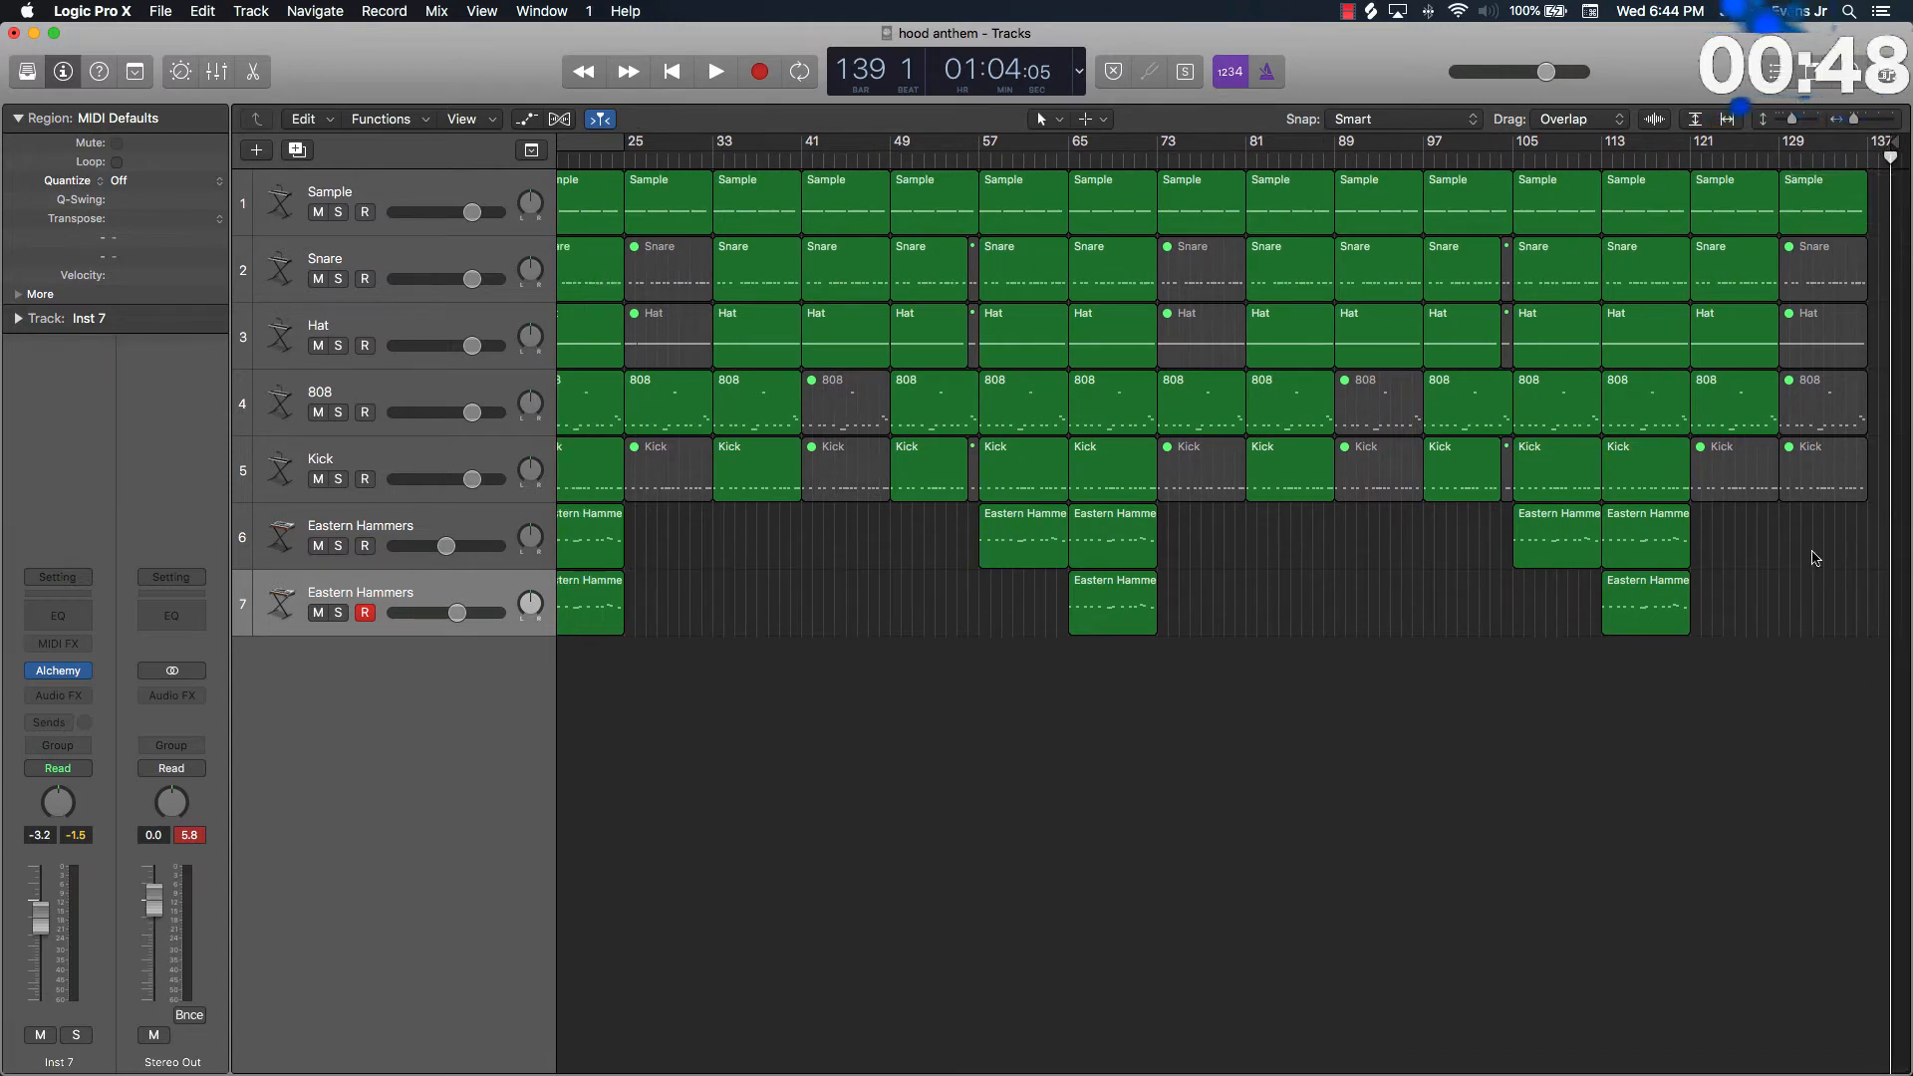
scroll(1816, 558, left, 5)
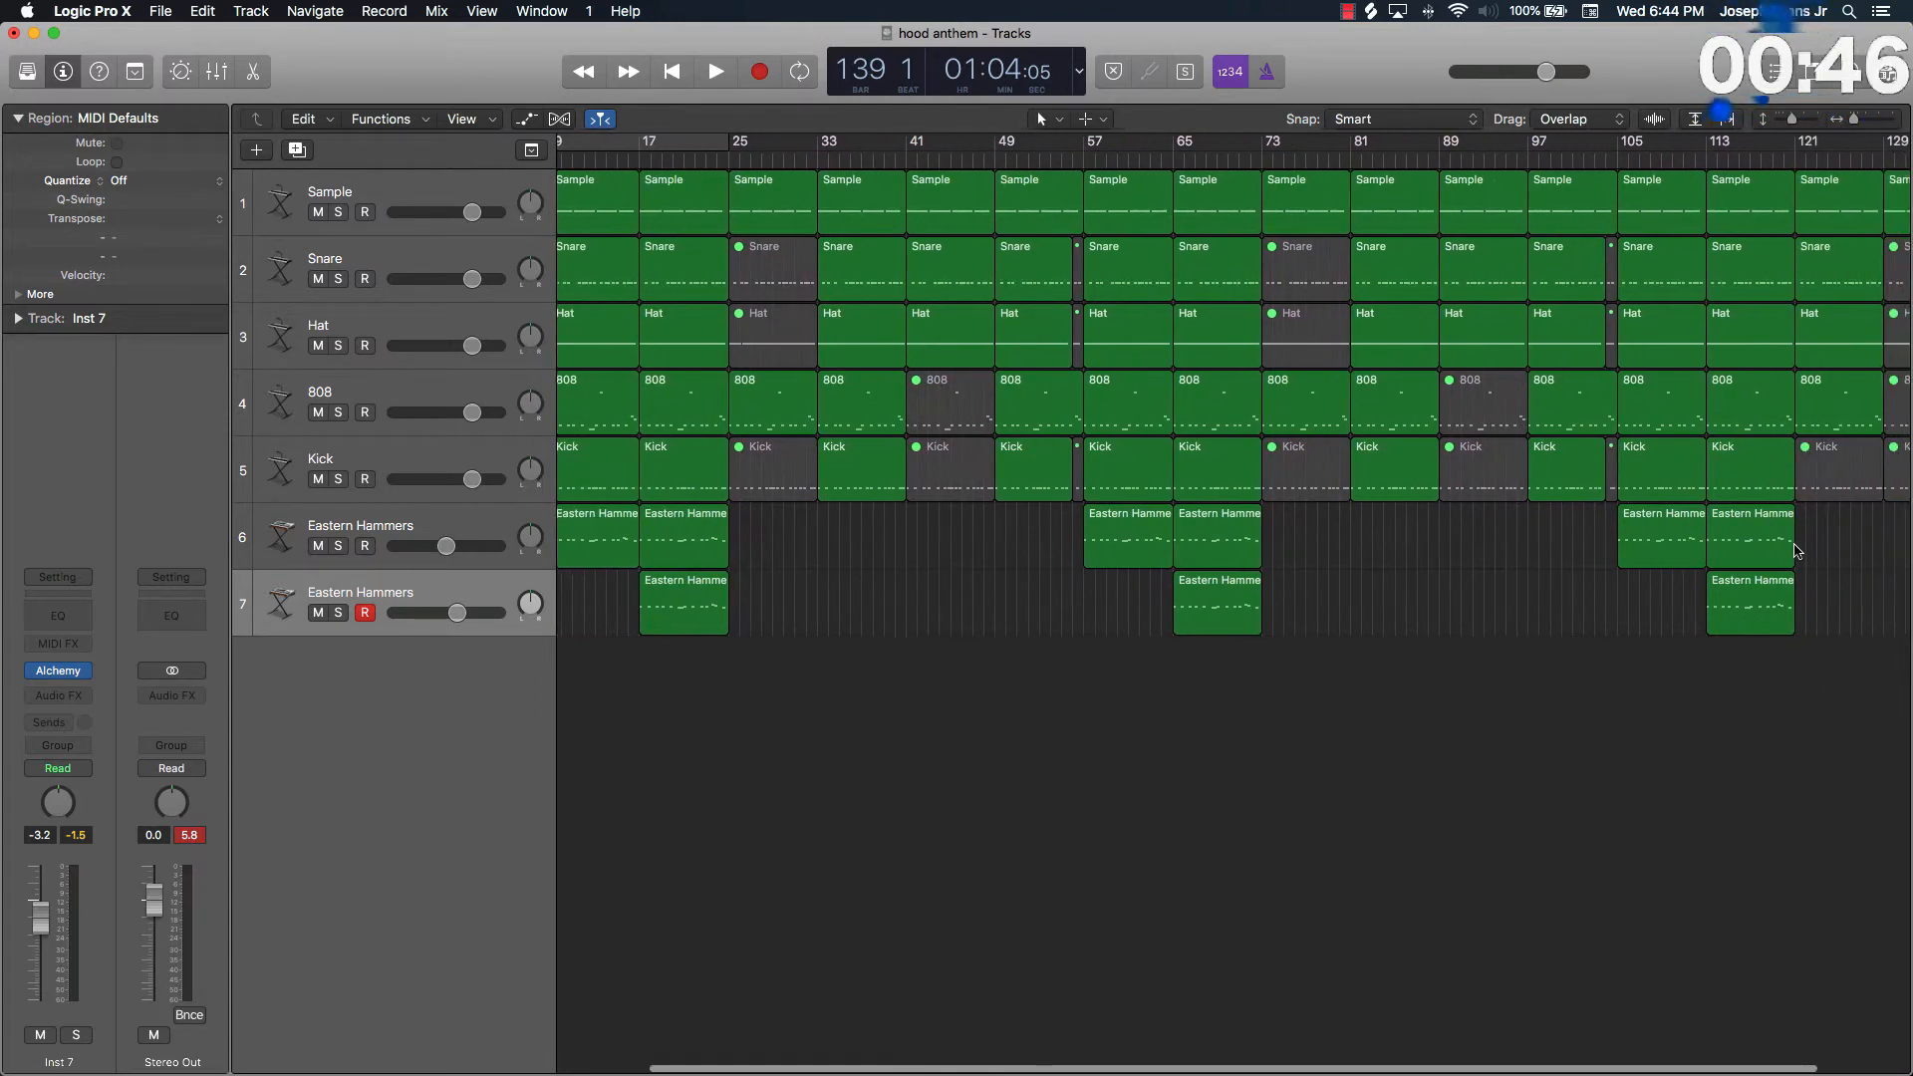
scroll(1797, 551, left, 5)
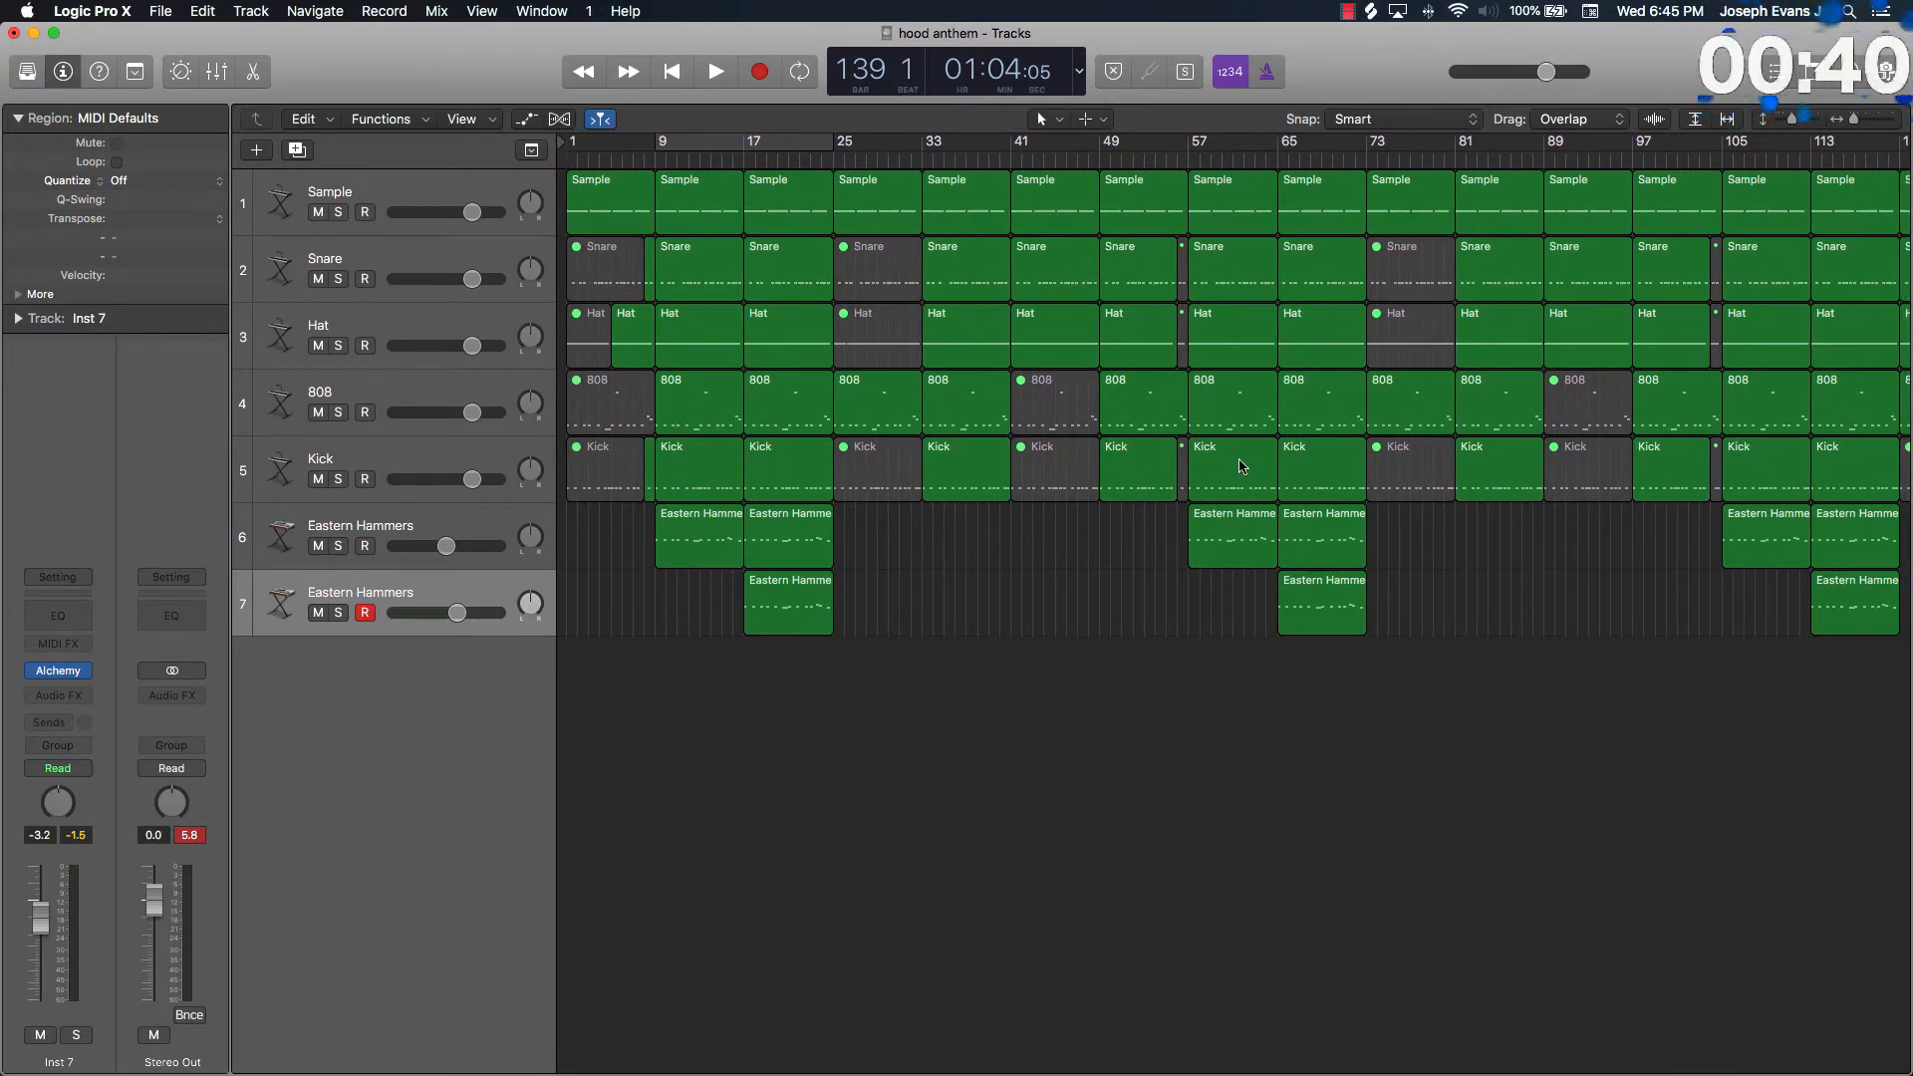
scroll(1495, 476, right, 5)
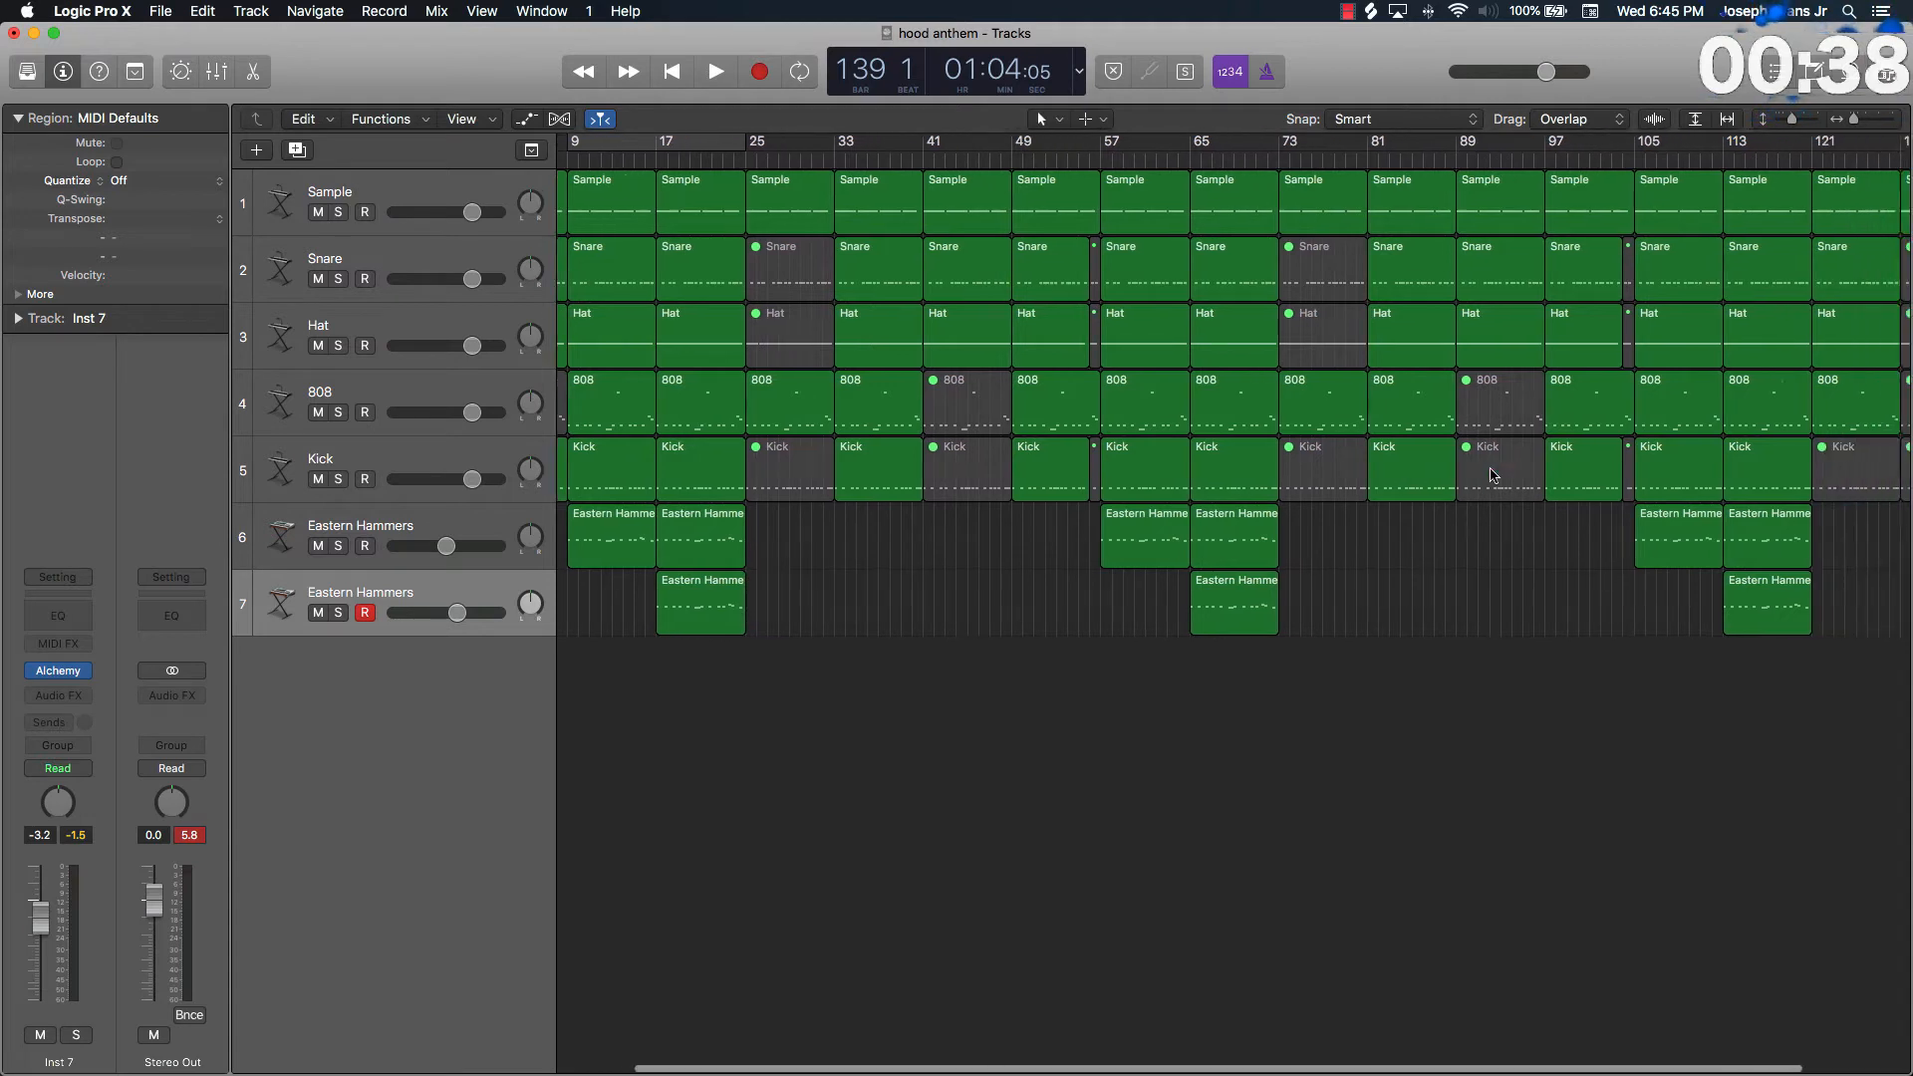
scroll(1908, 464, left, 1)
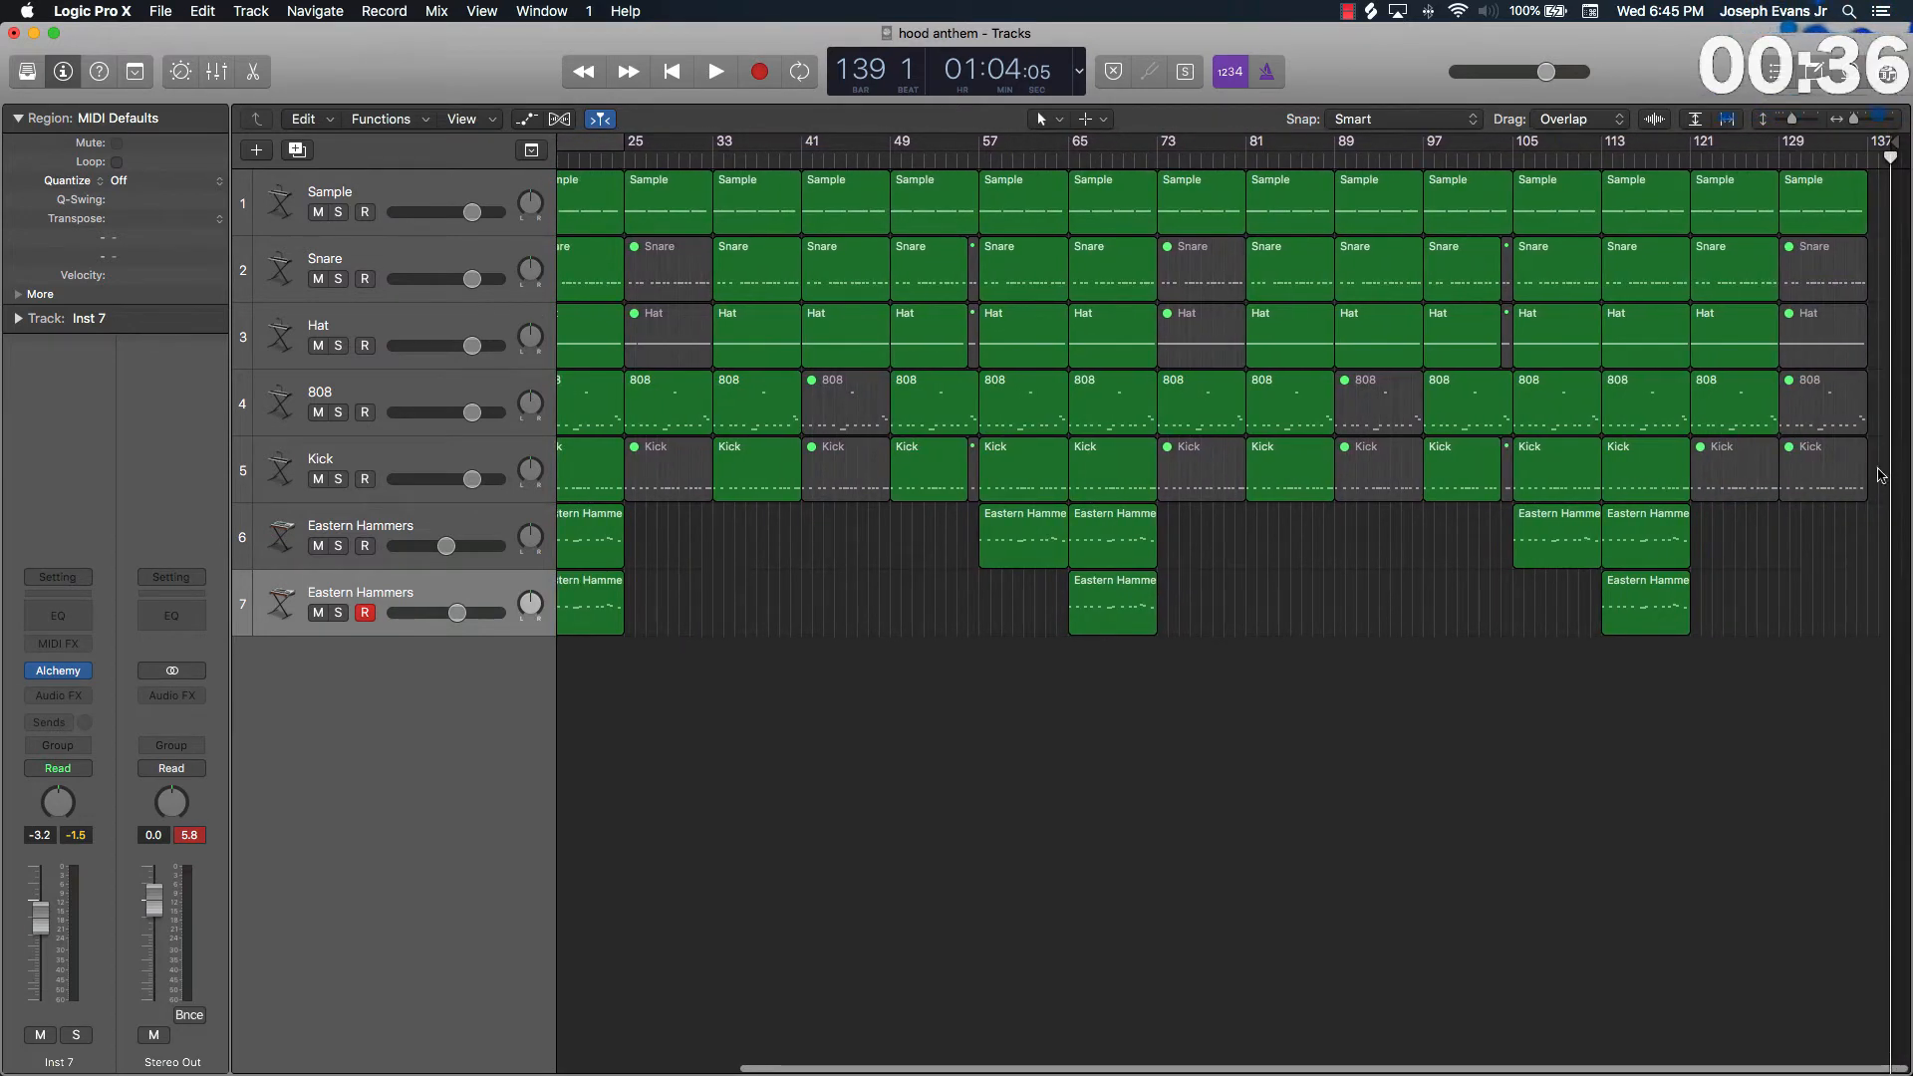
scroll(1270, 563, left, 5)
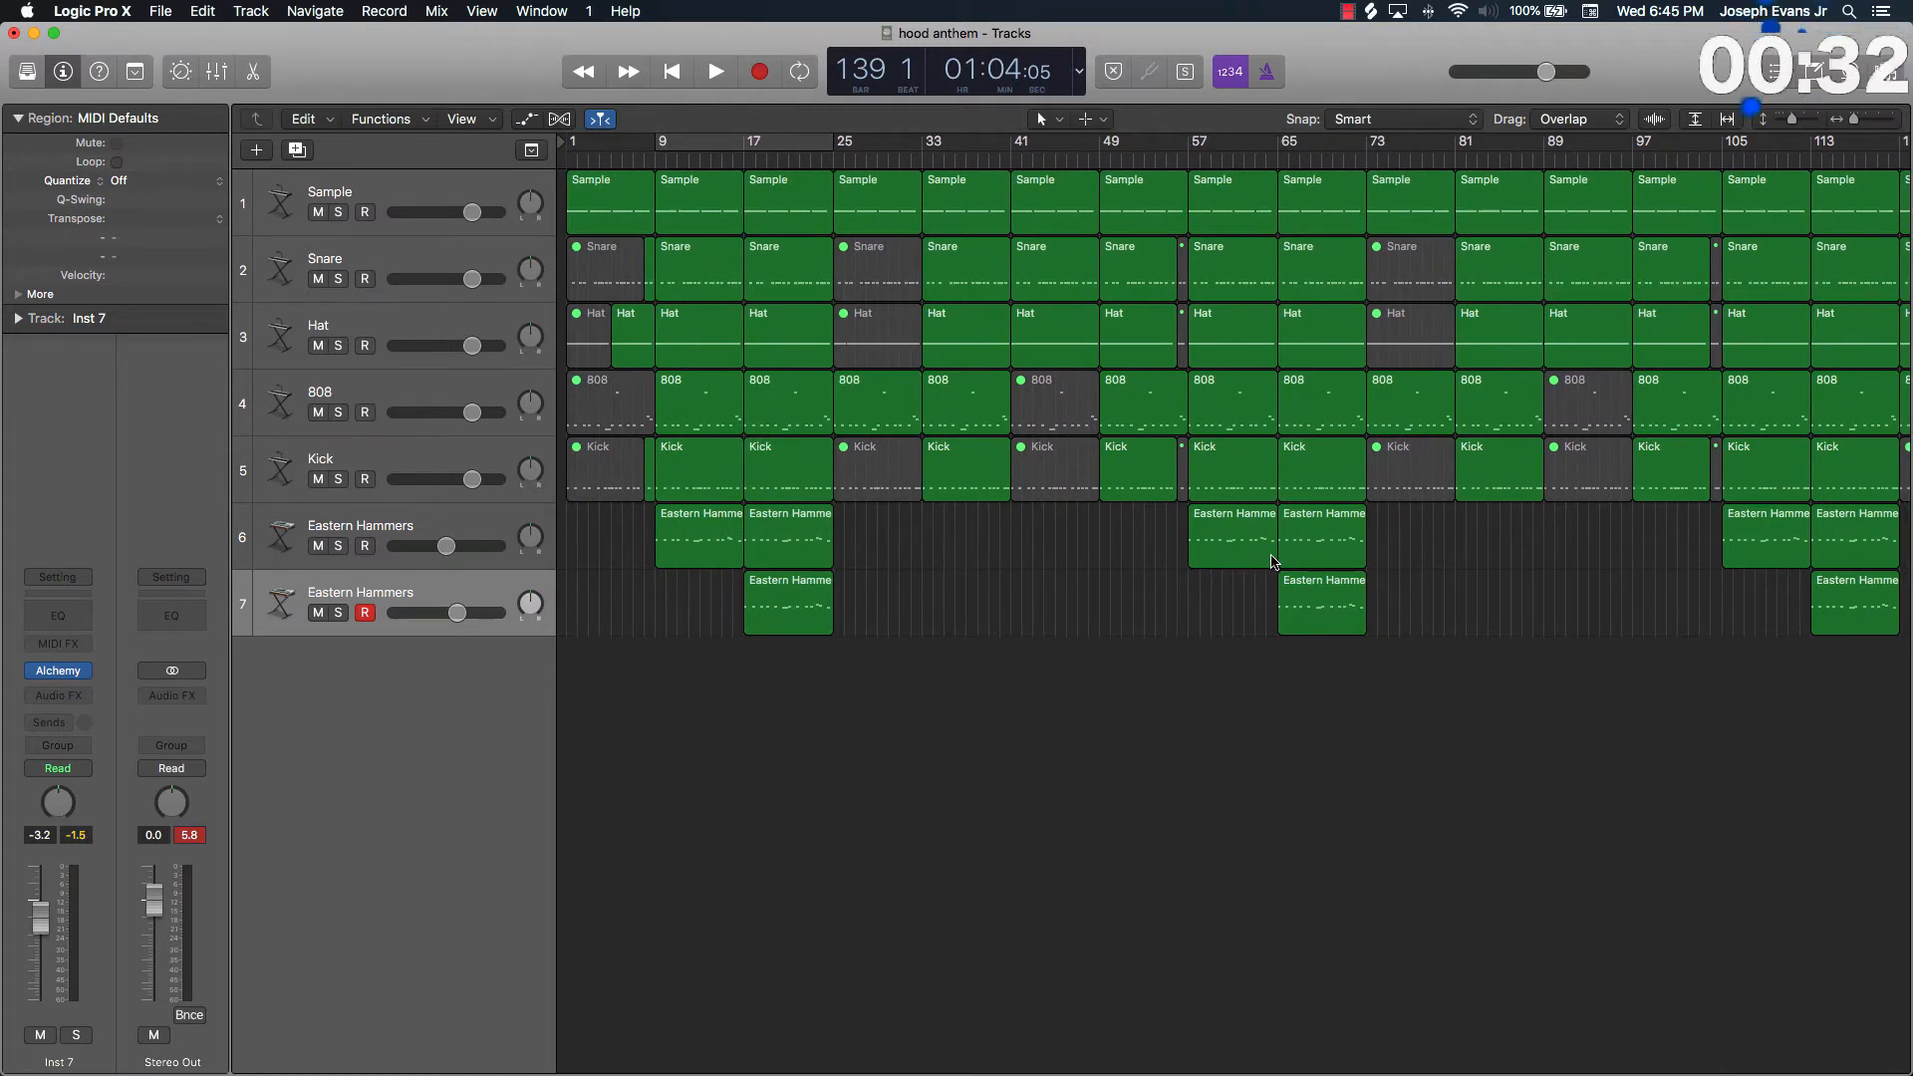
key(Return)
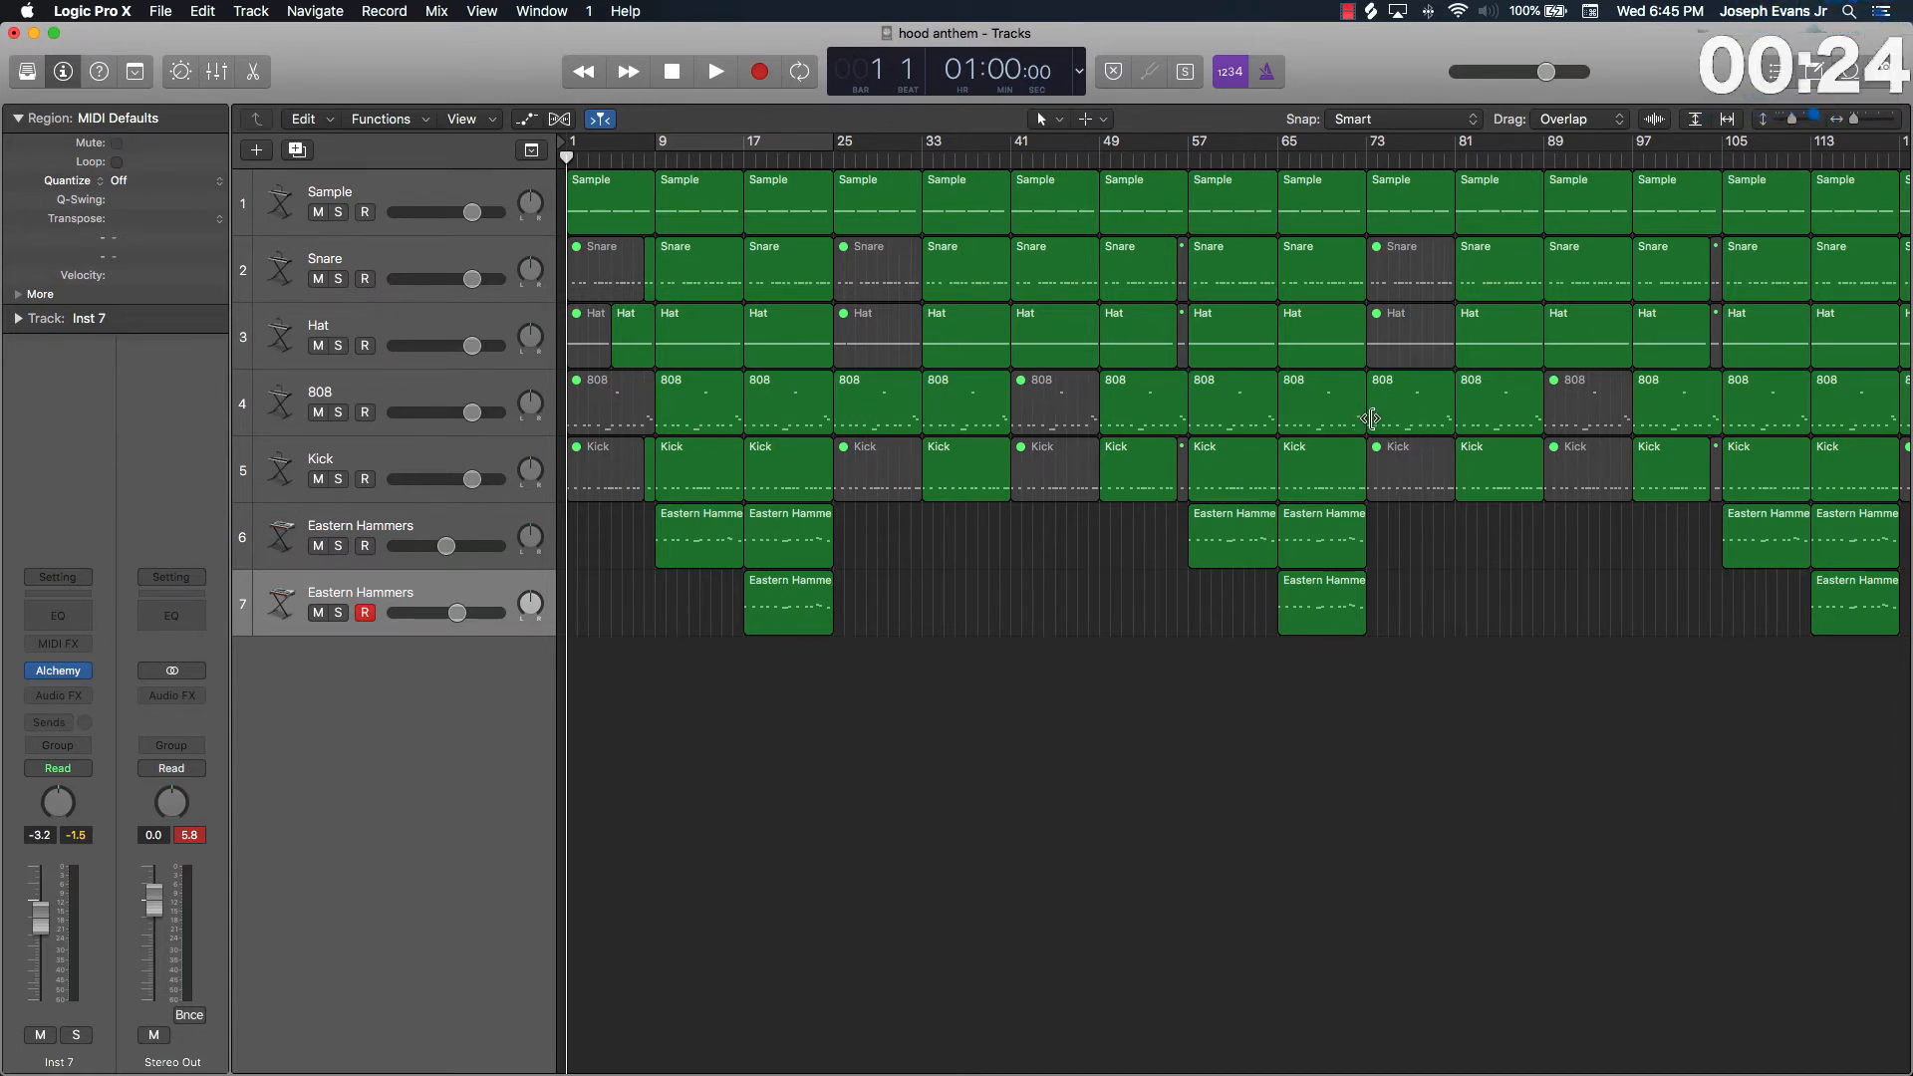
Trim the 808 region at bar 73 to start at bar 77, and the Hat and Snare regions at bar 97 to start at bar 101.
drag(1371, 418, 1412, 418)
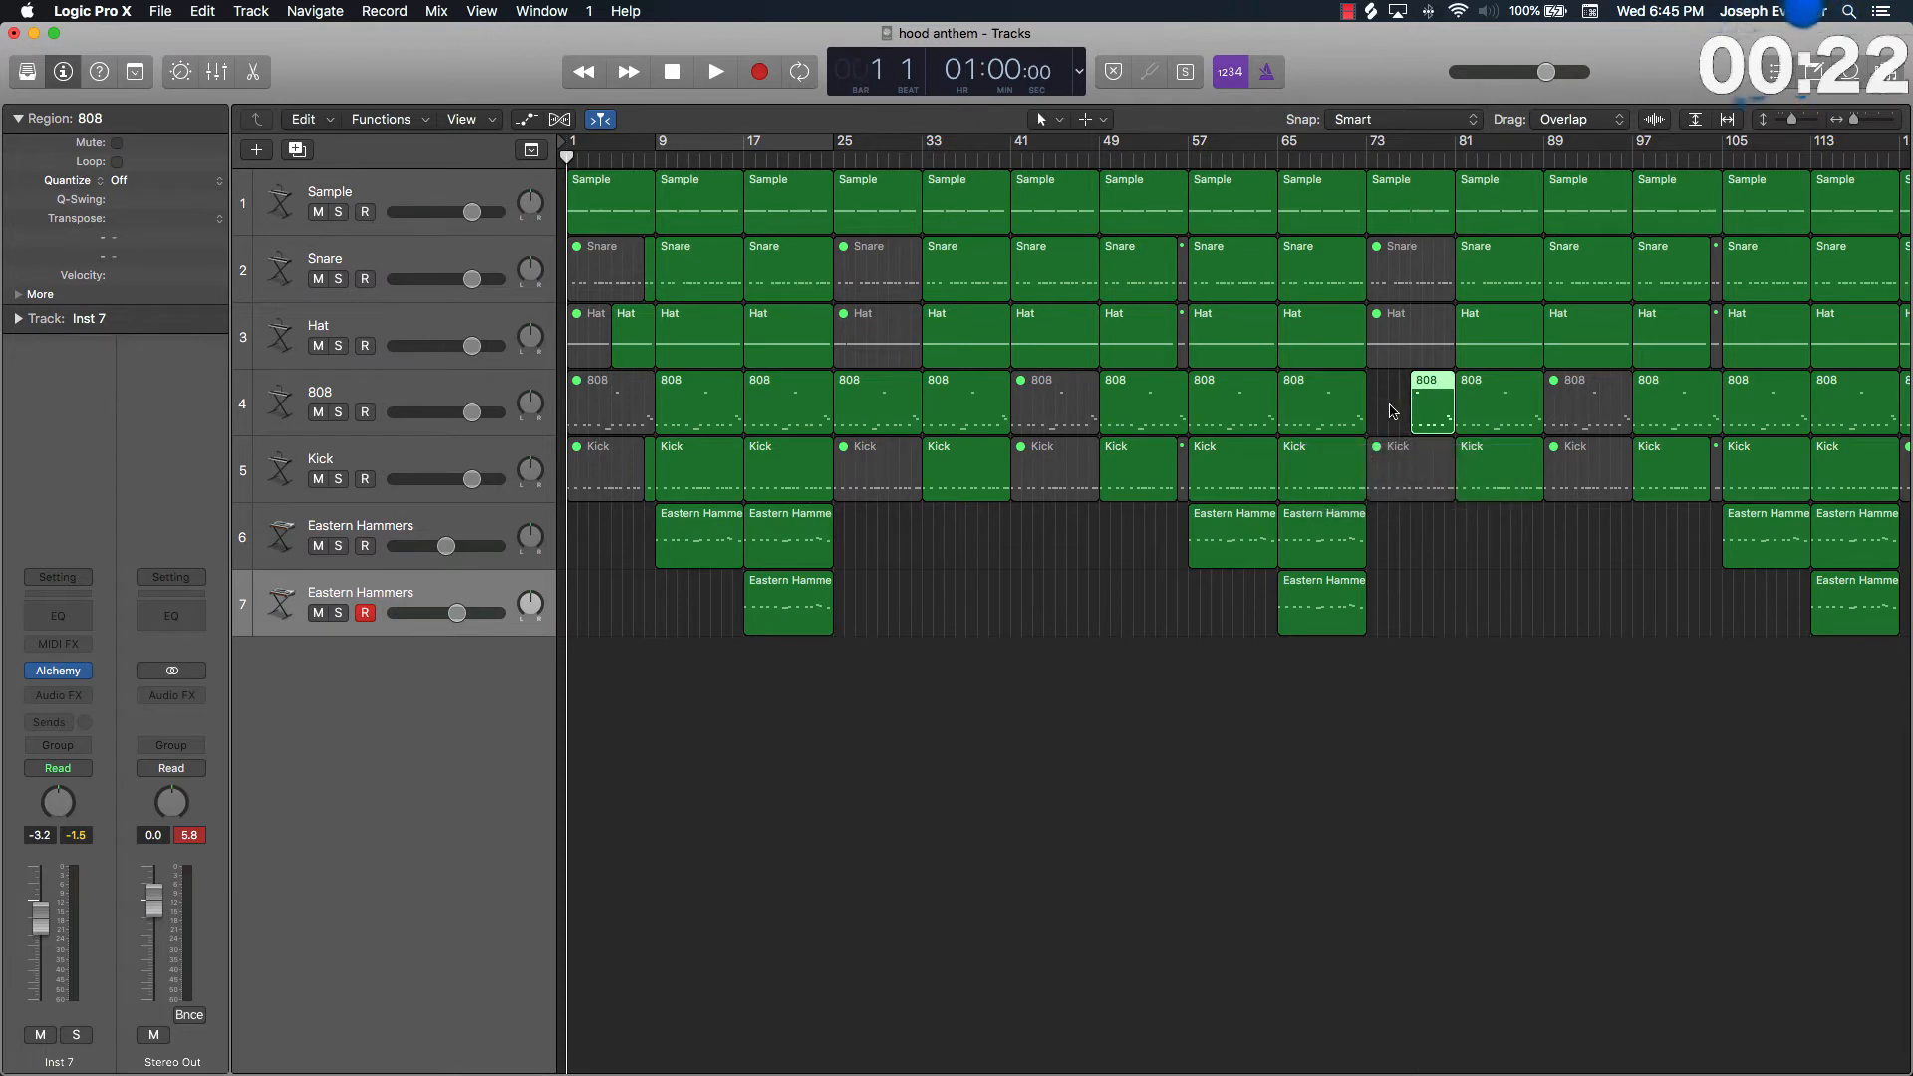
click(1390, 431)
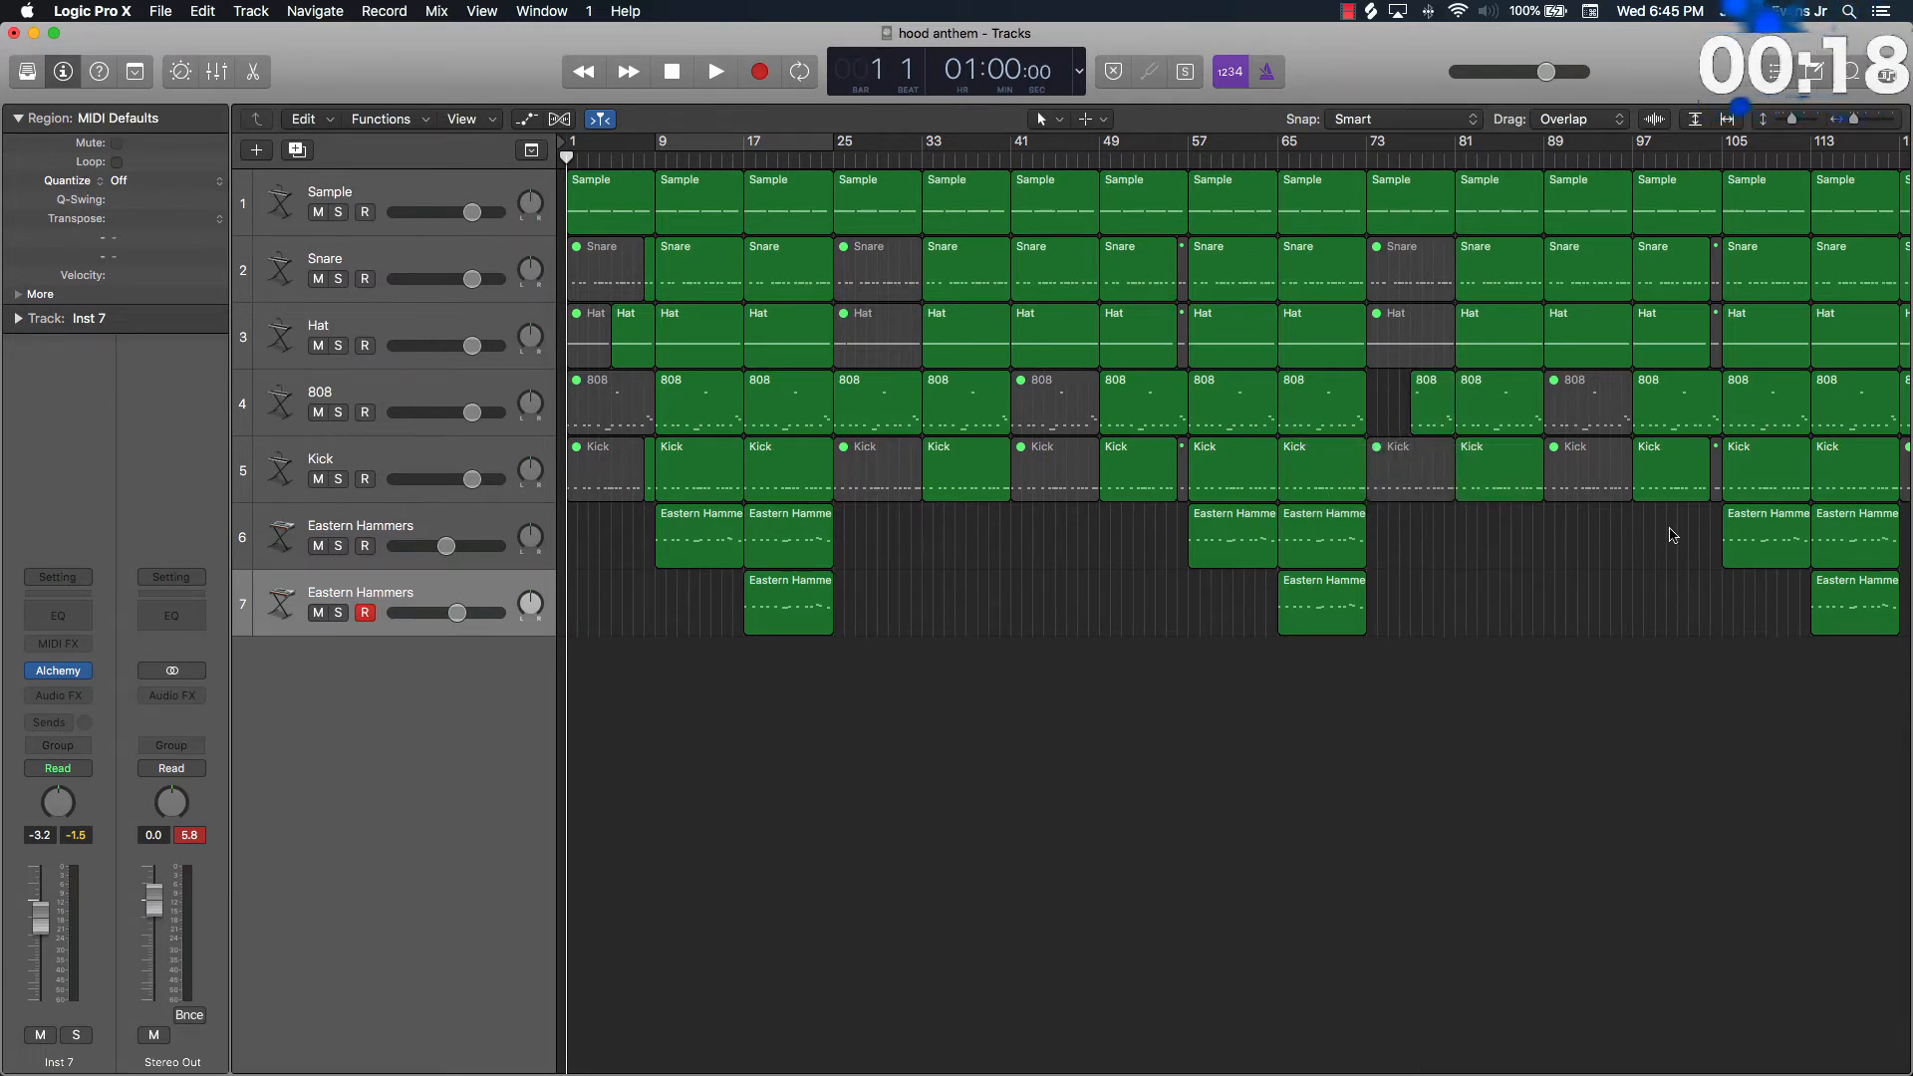
scroll(1664, 535, right, 2)
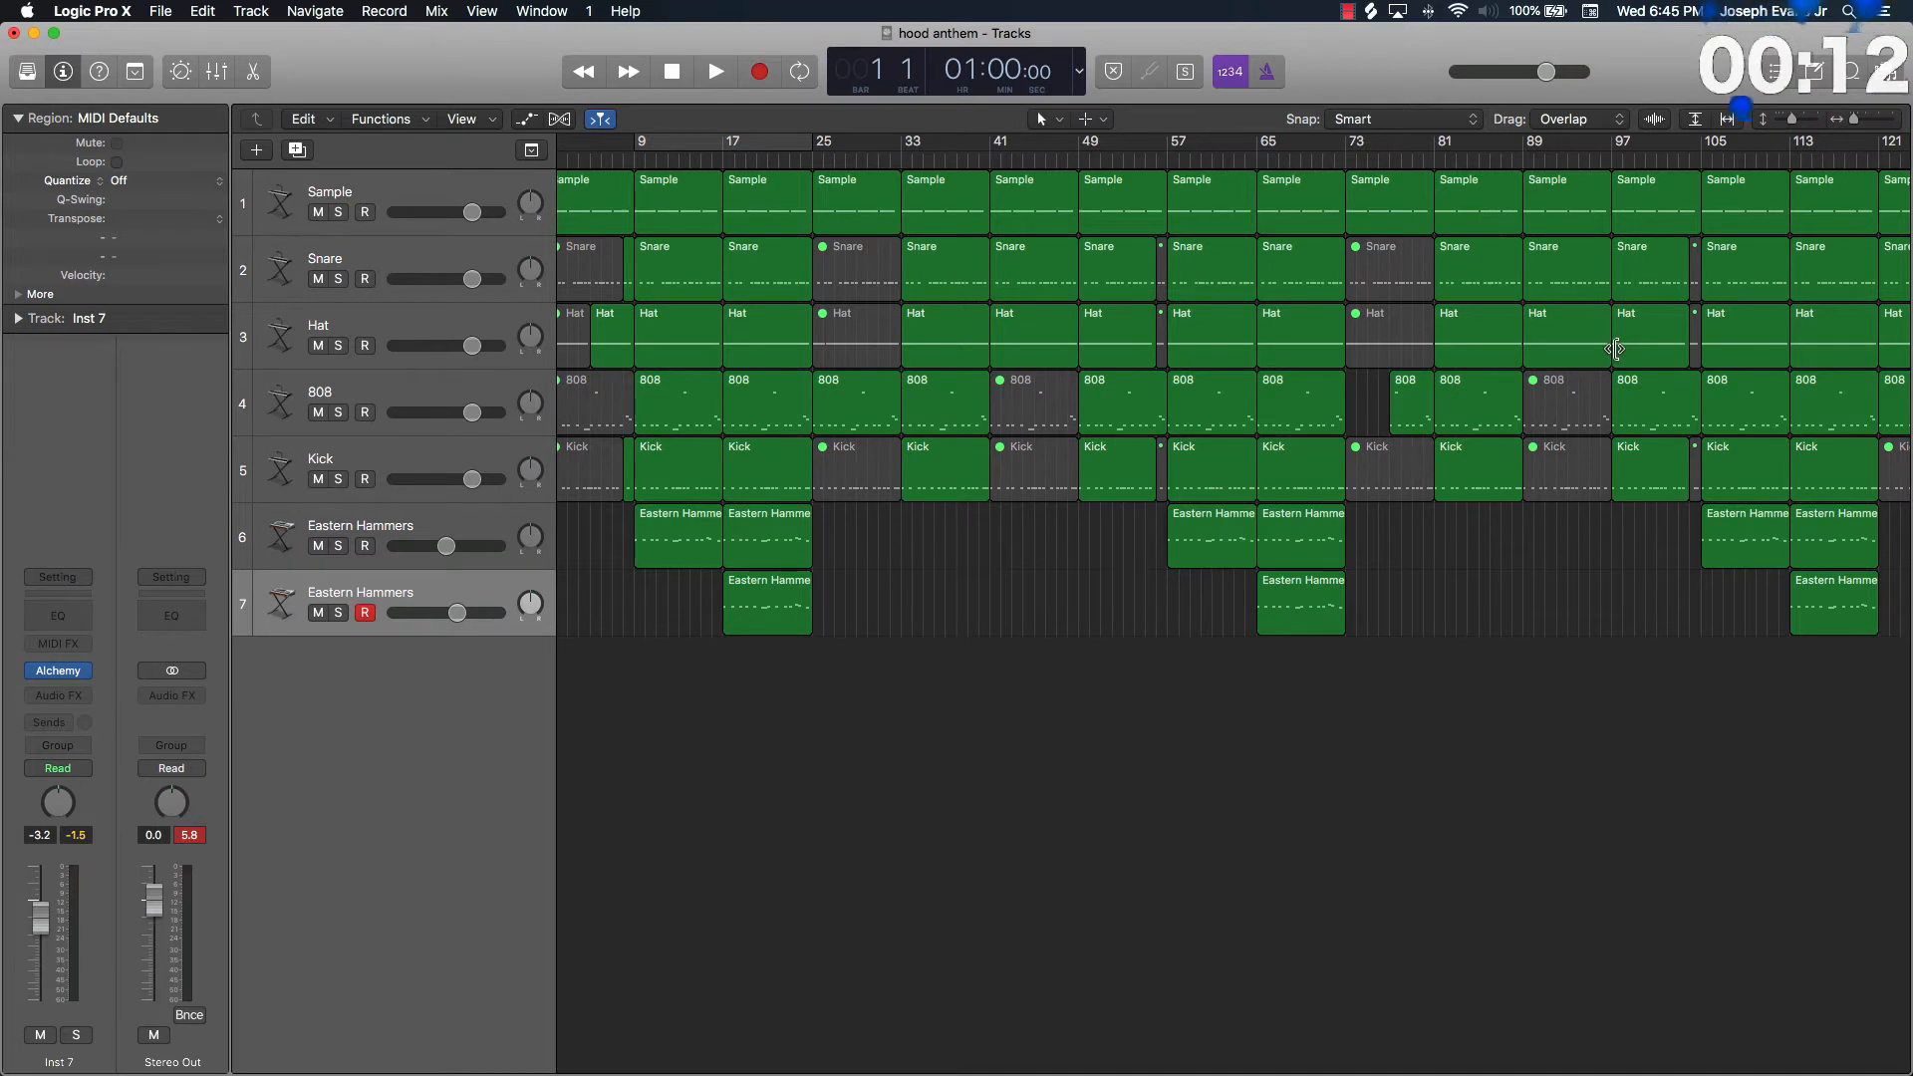
drag(1615, 348, 1658, 348)
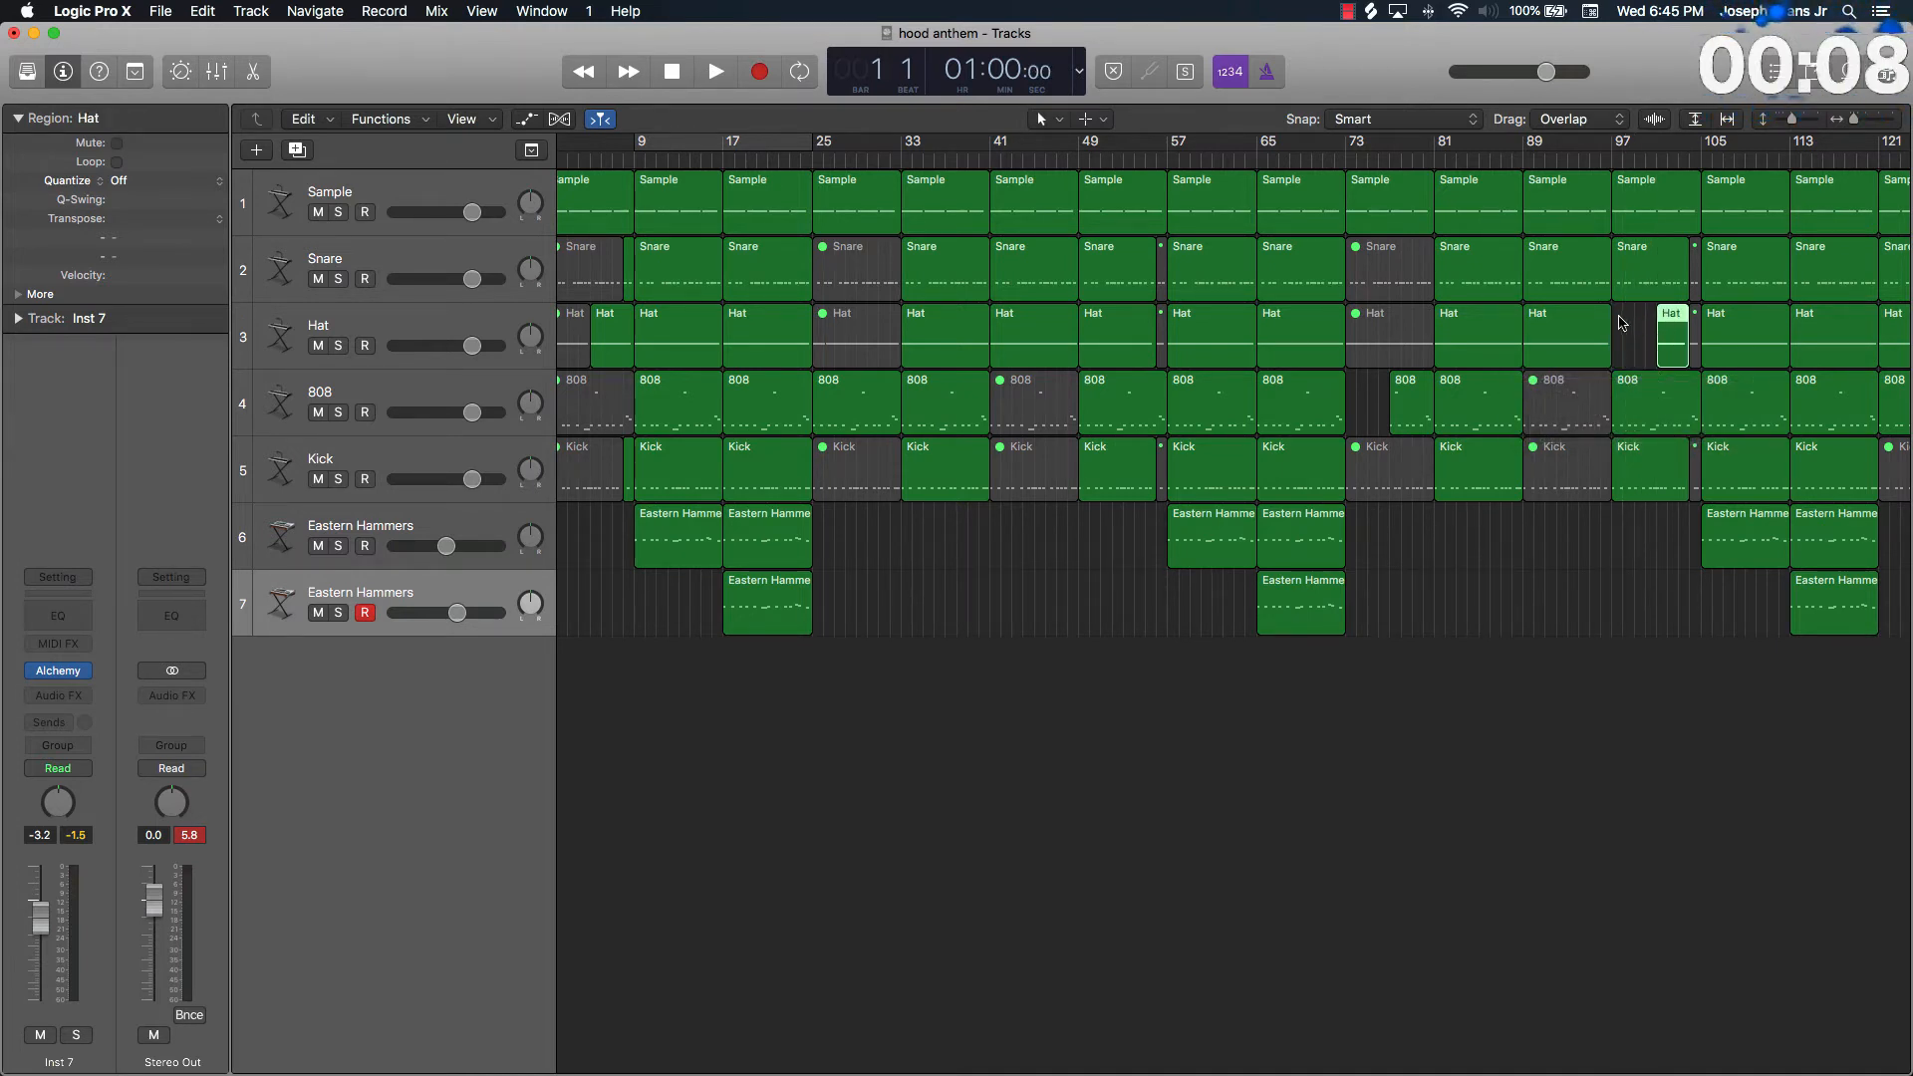
drag(1619, 287, 1654, 289)
click(1647, 306)
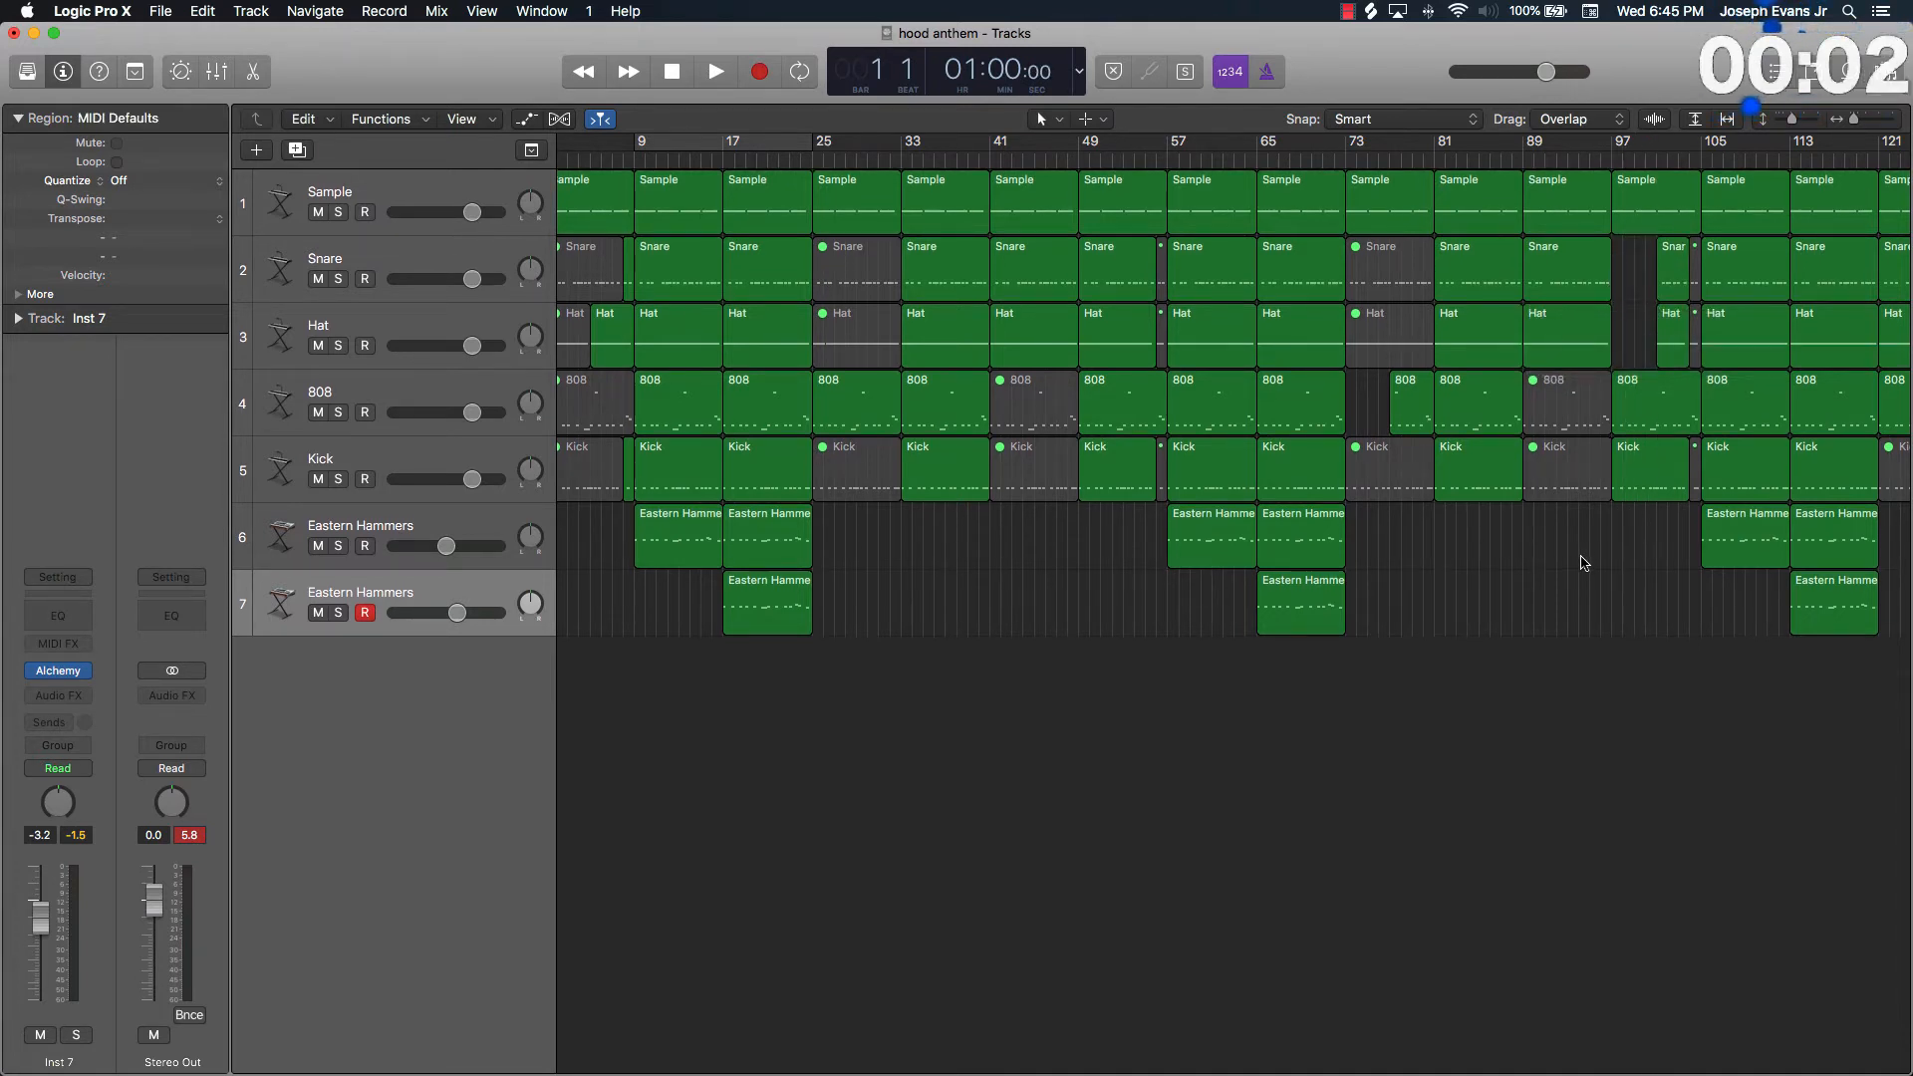
scroll(1585, 563, left, 2)
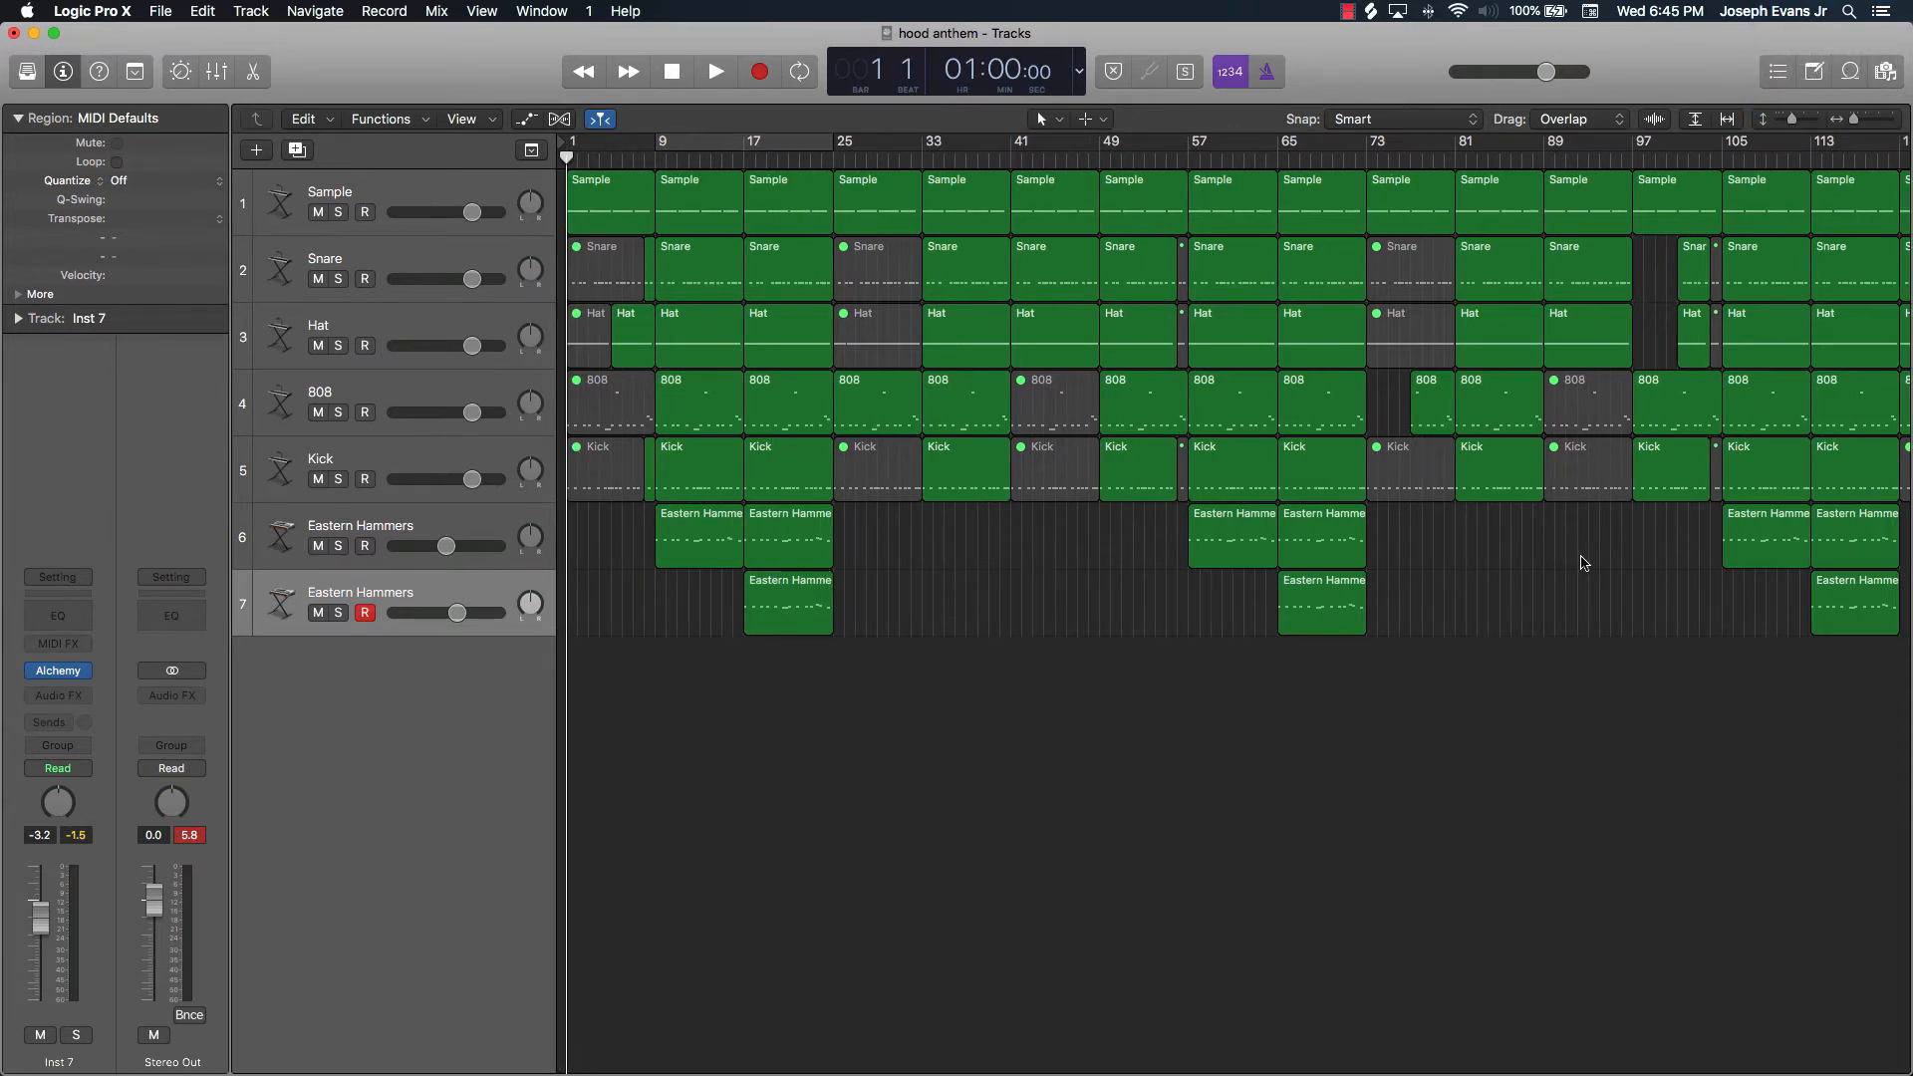
scroll(1589, 561, right, 5)
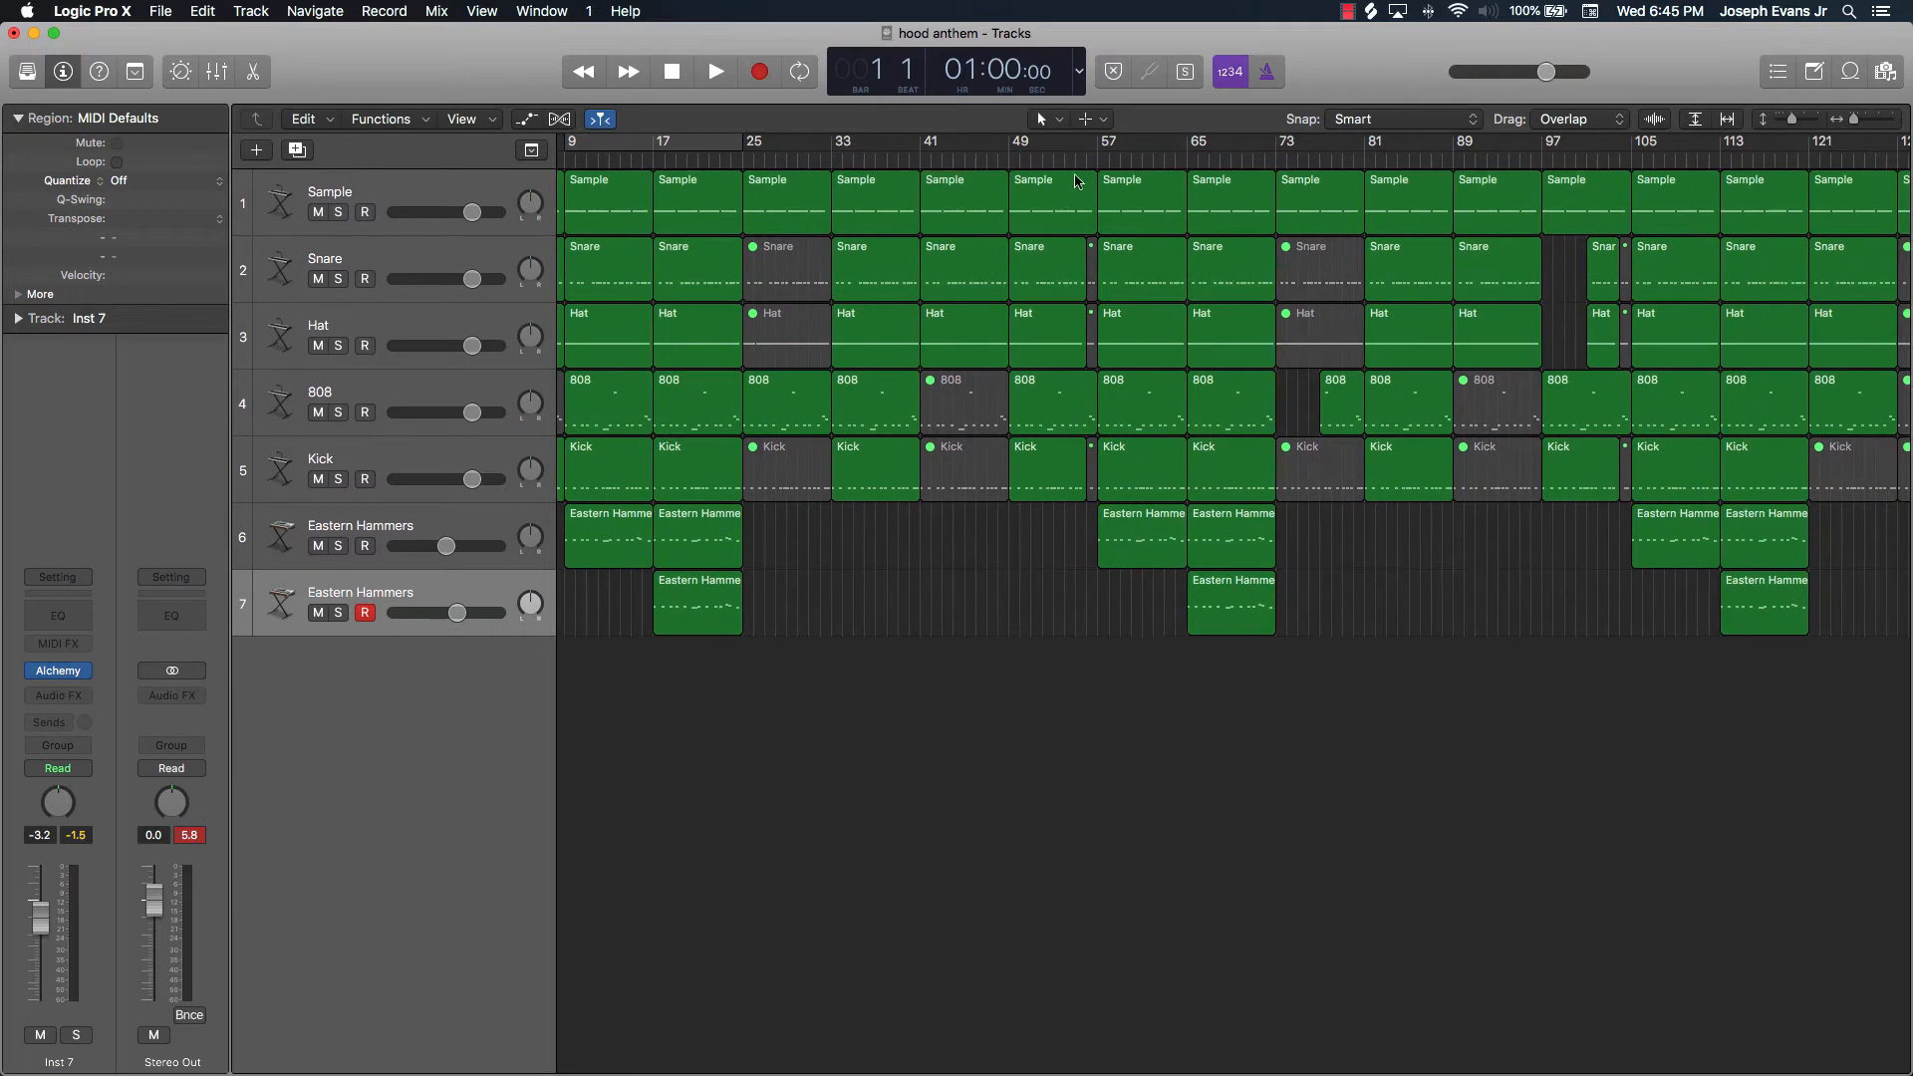
scroll(1630, 454, right, 7)
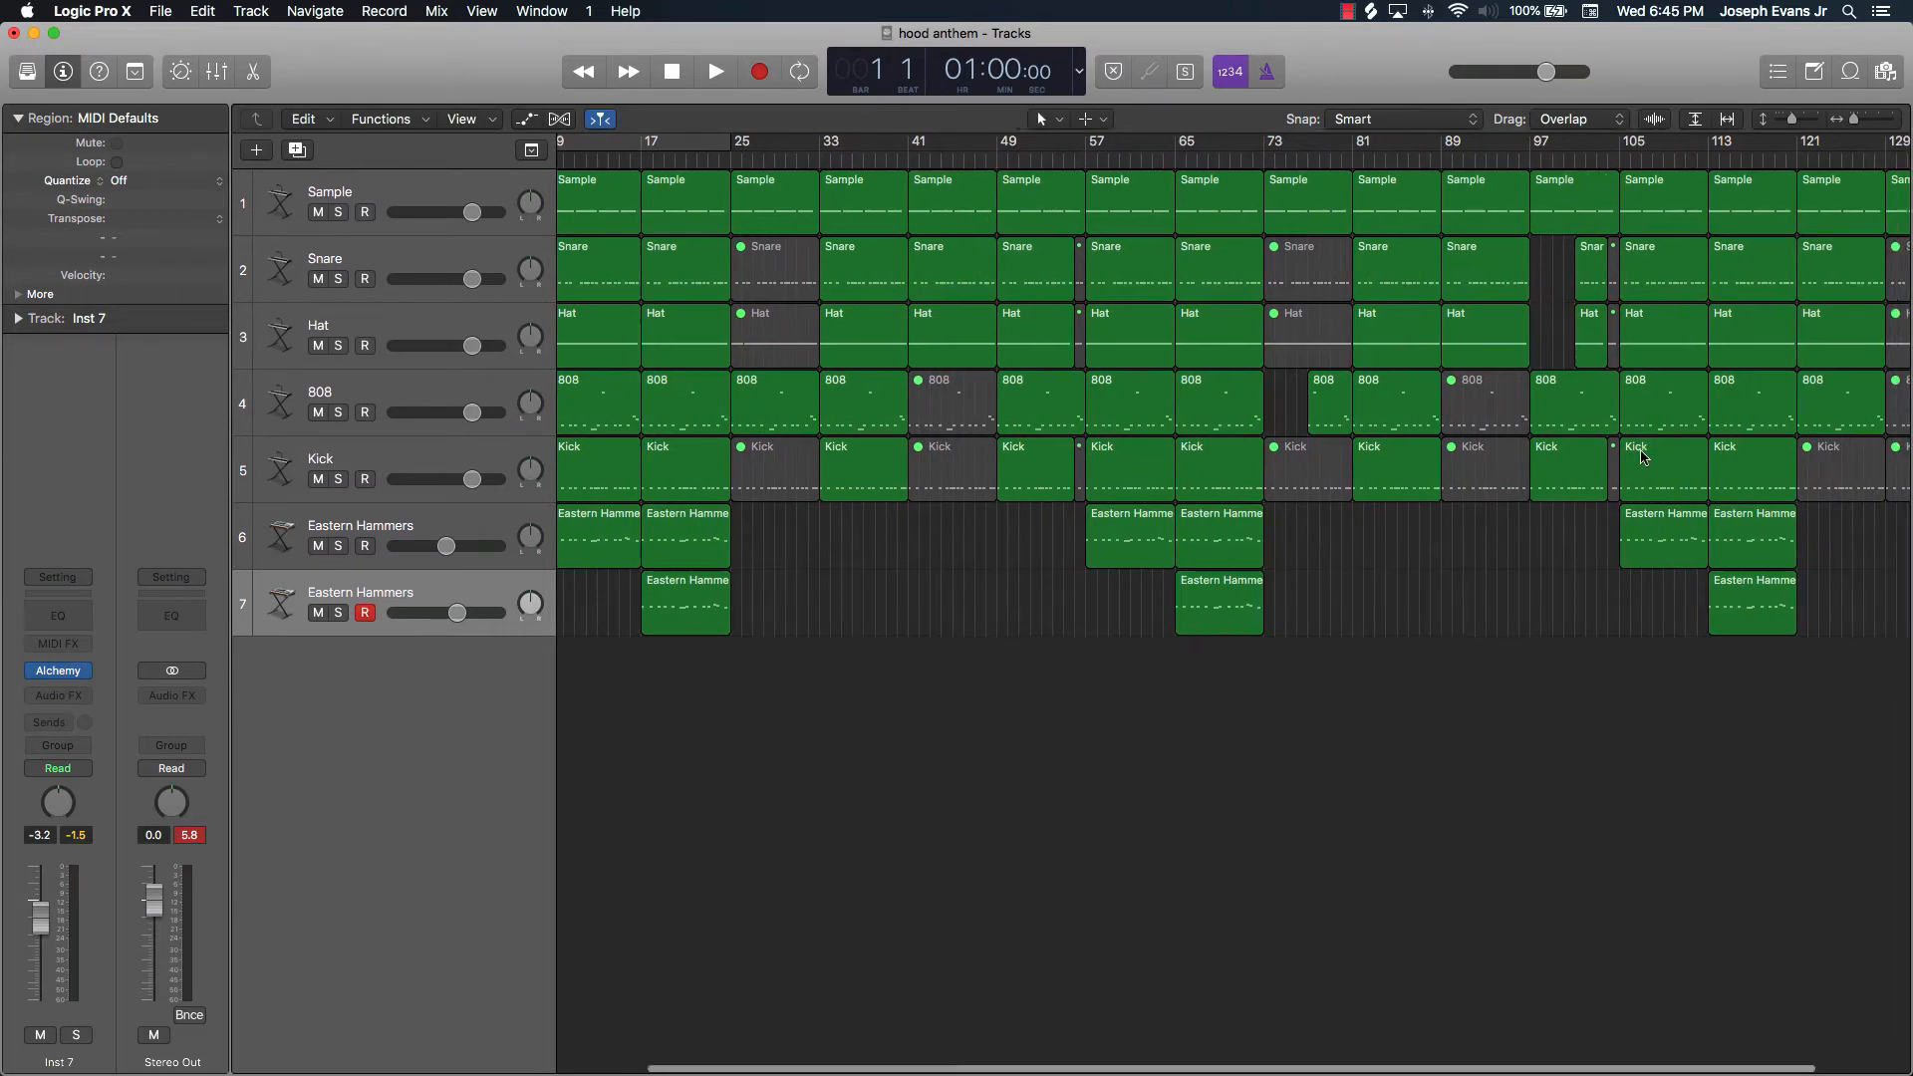
scroll(1054, 559, left, 10)
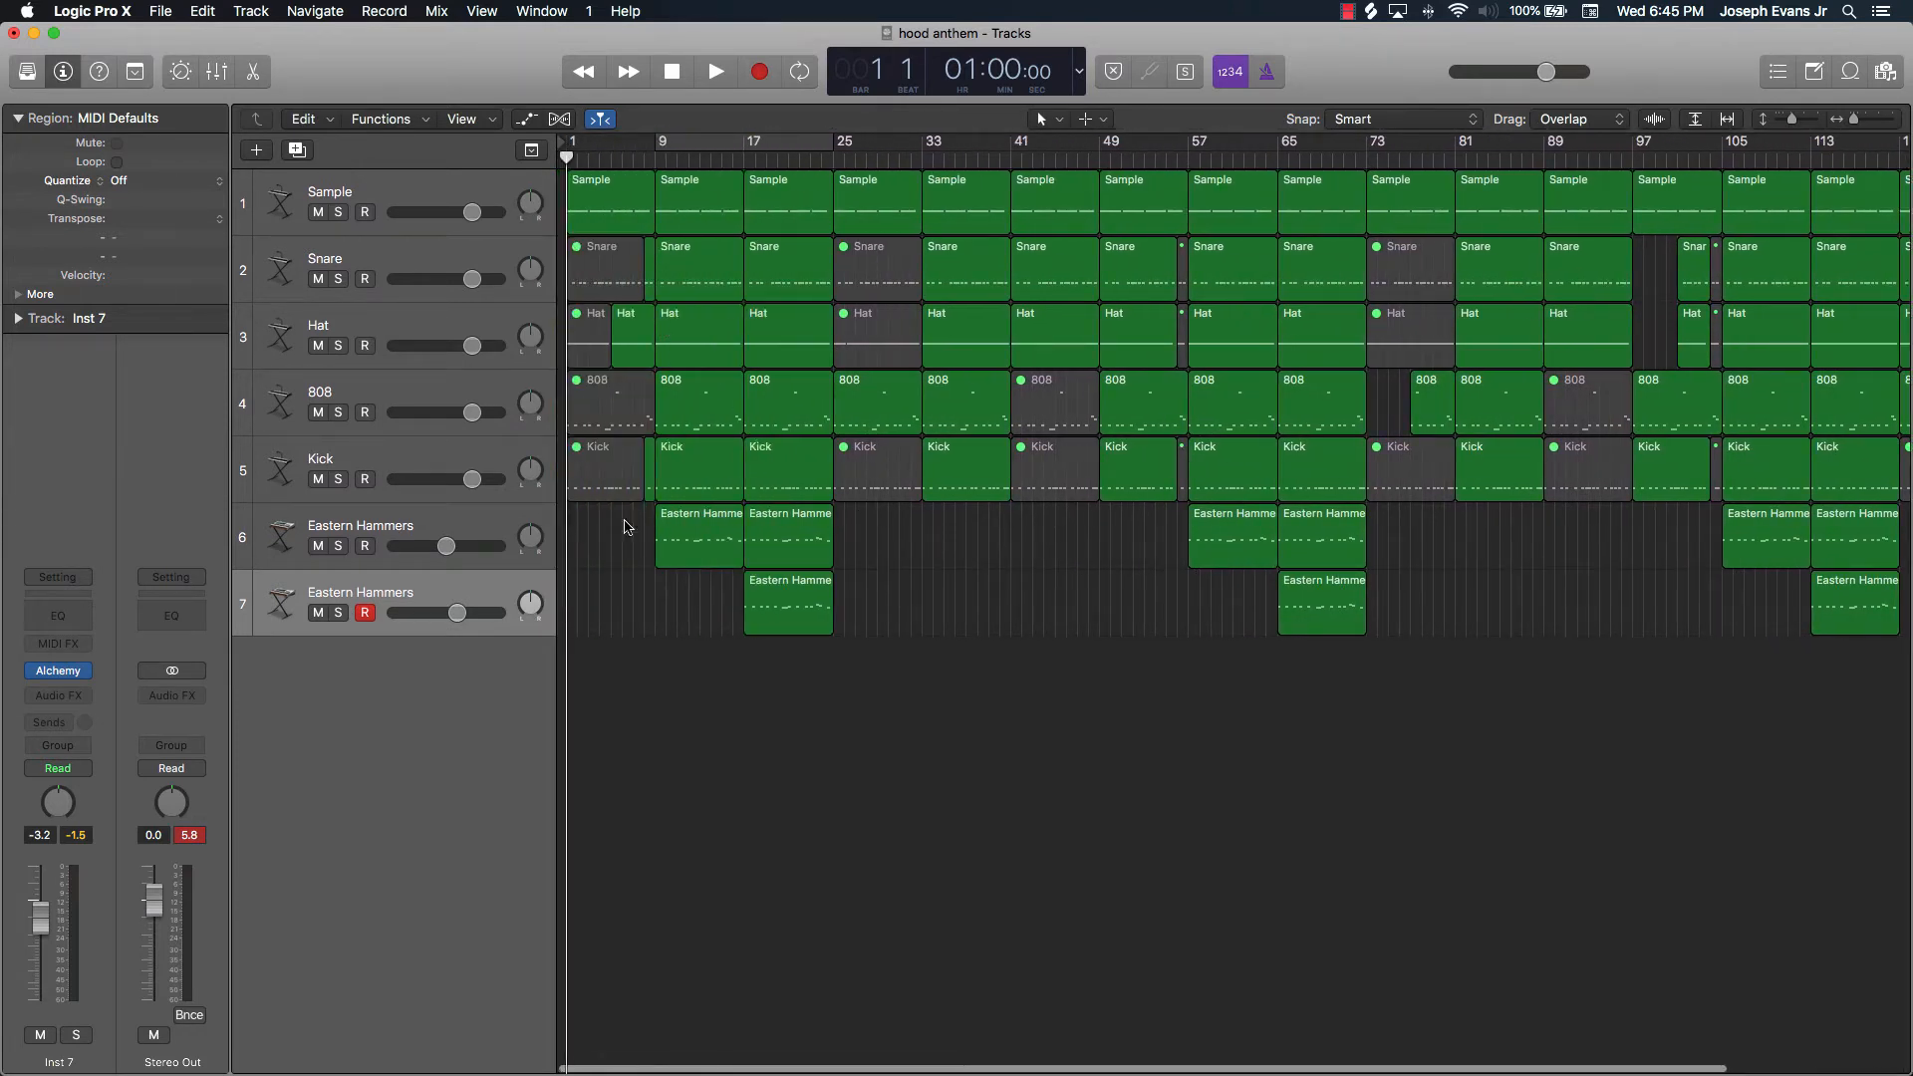
Create one new software instrument track with an empty channel strip.
click(249, 156)
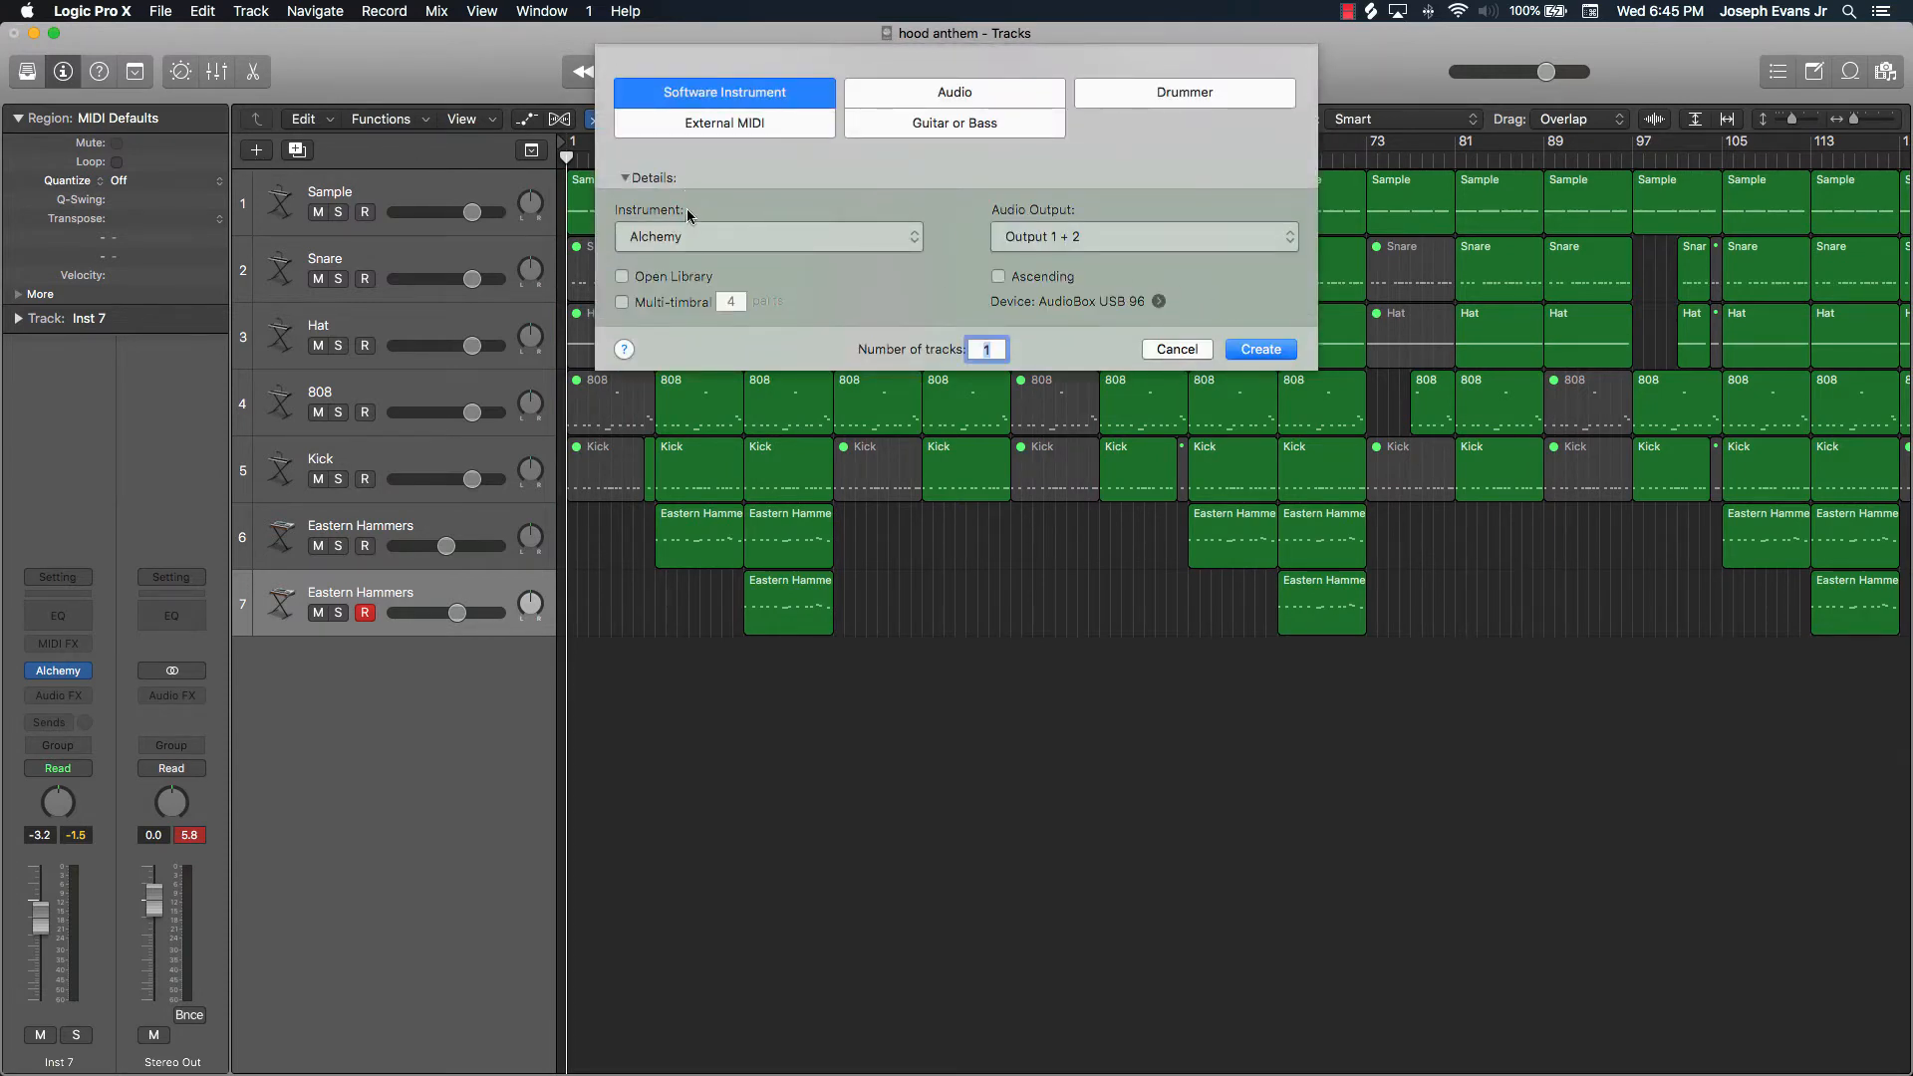
click(689, 236)
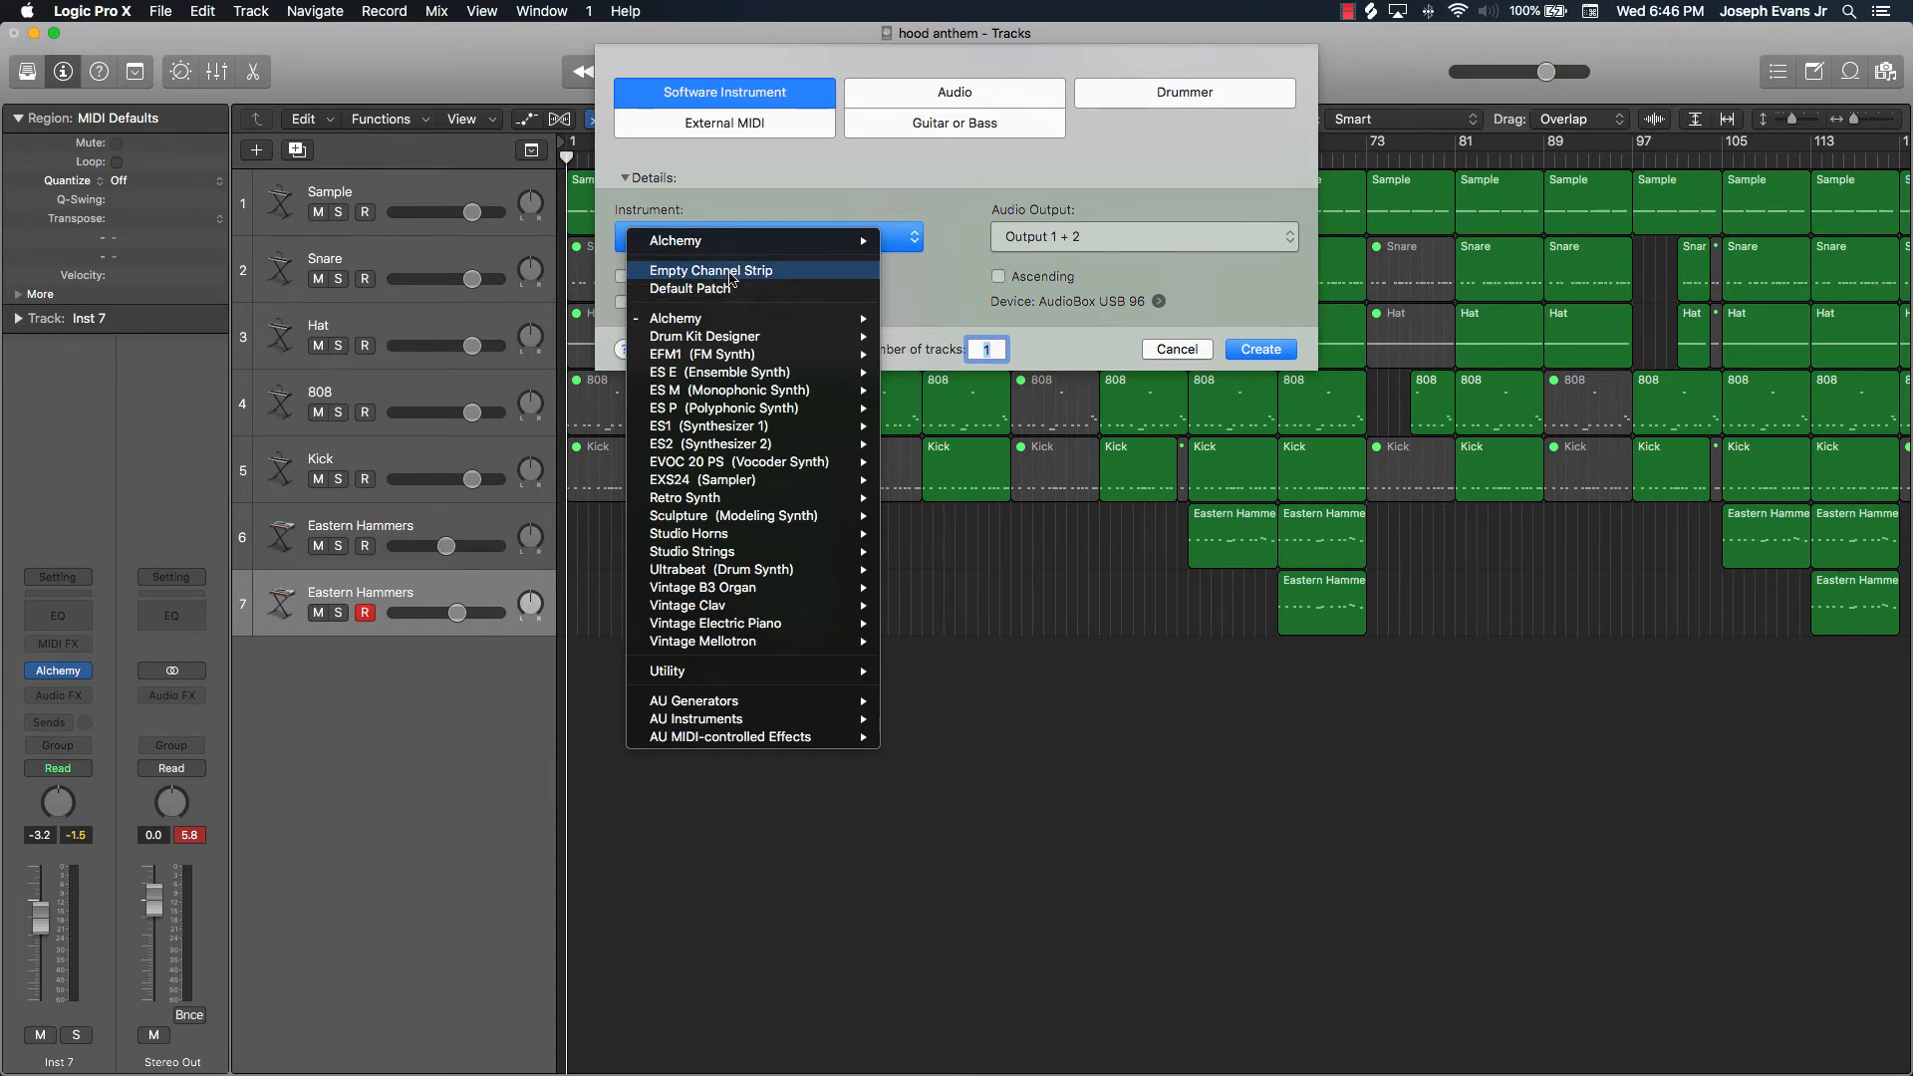
click(731, 278)
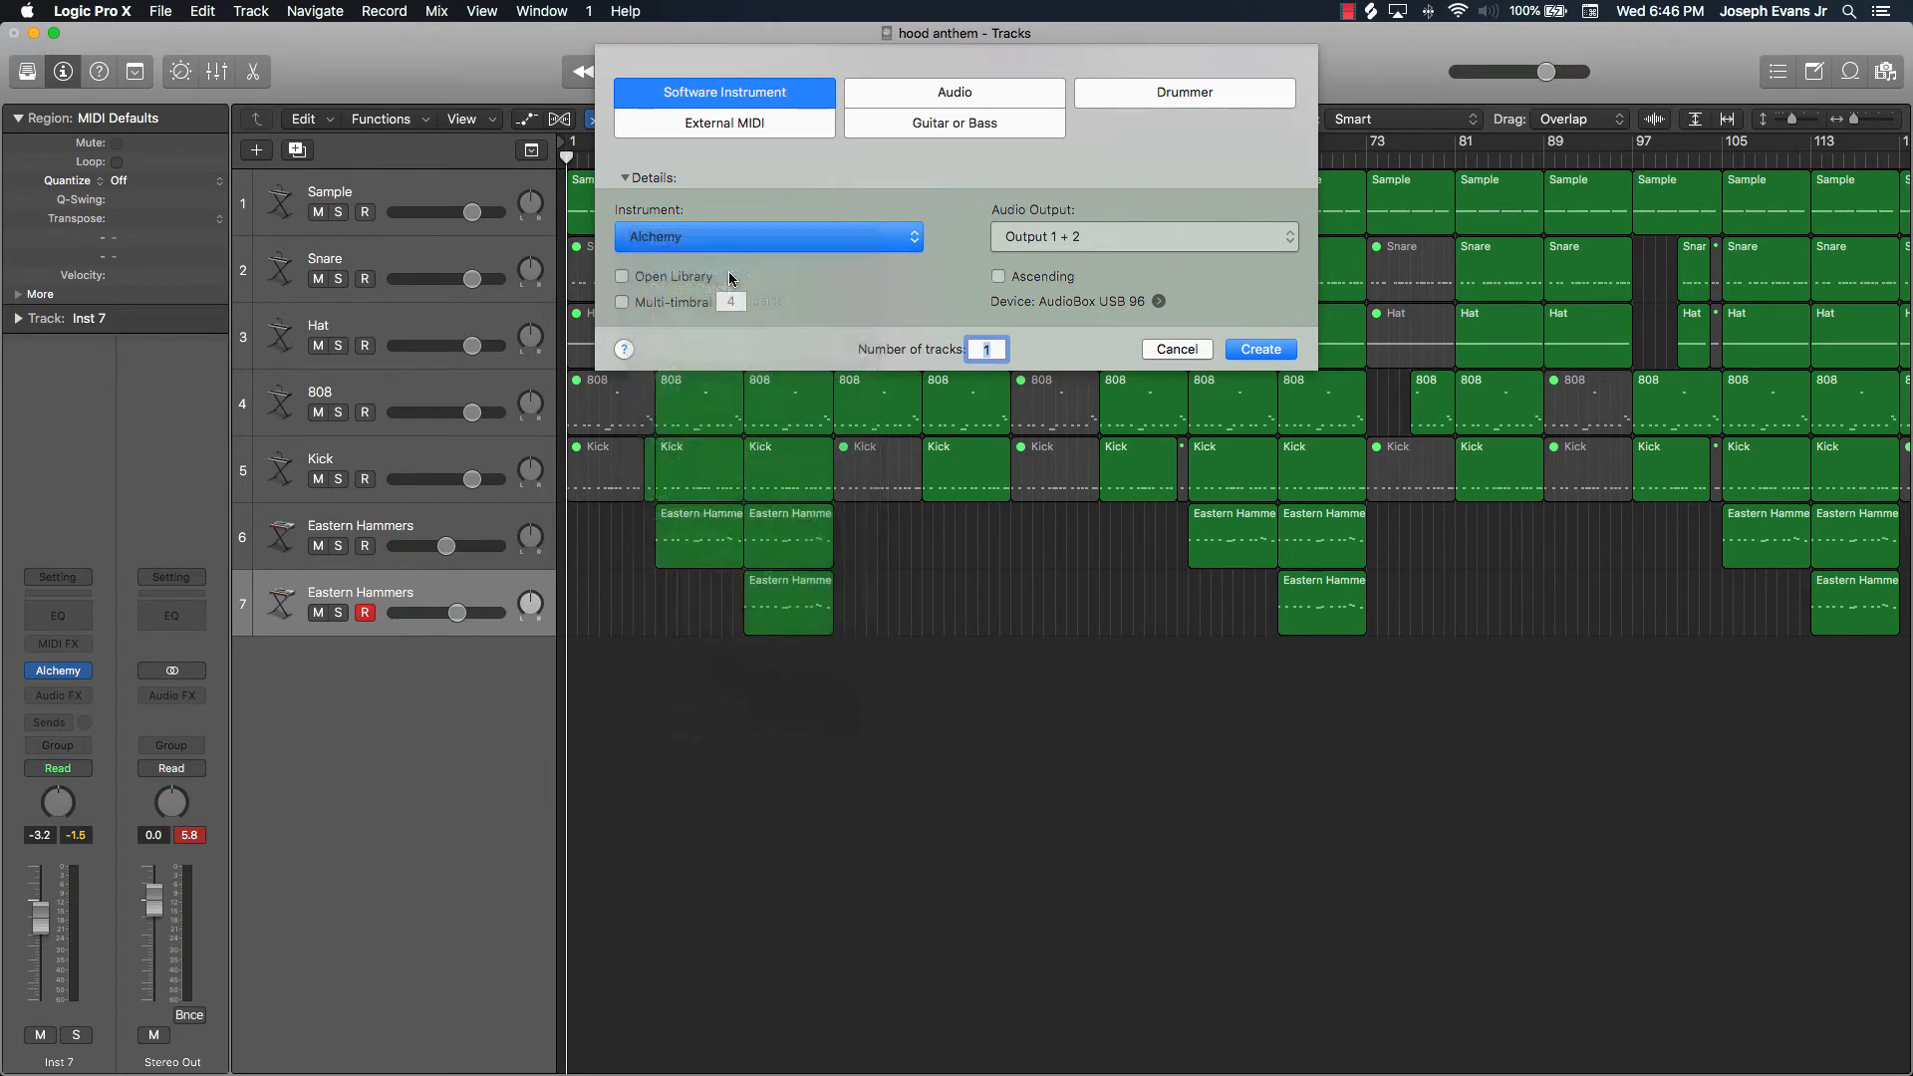
click(1257, 350)
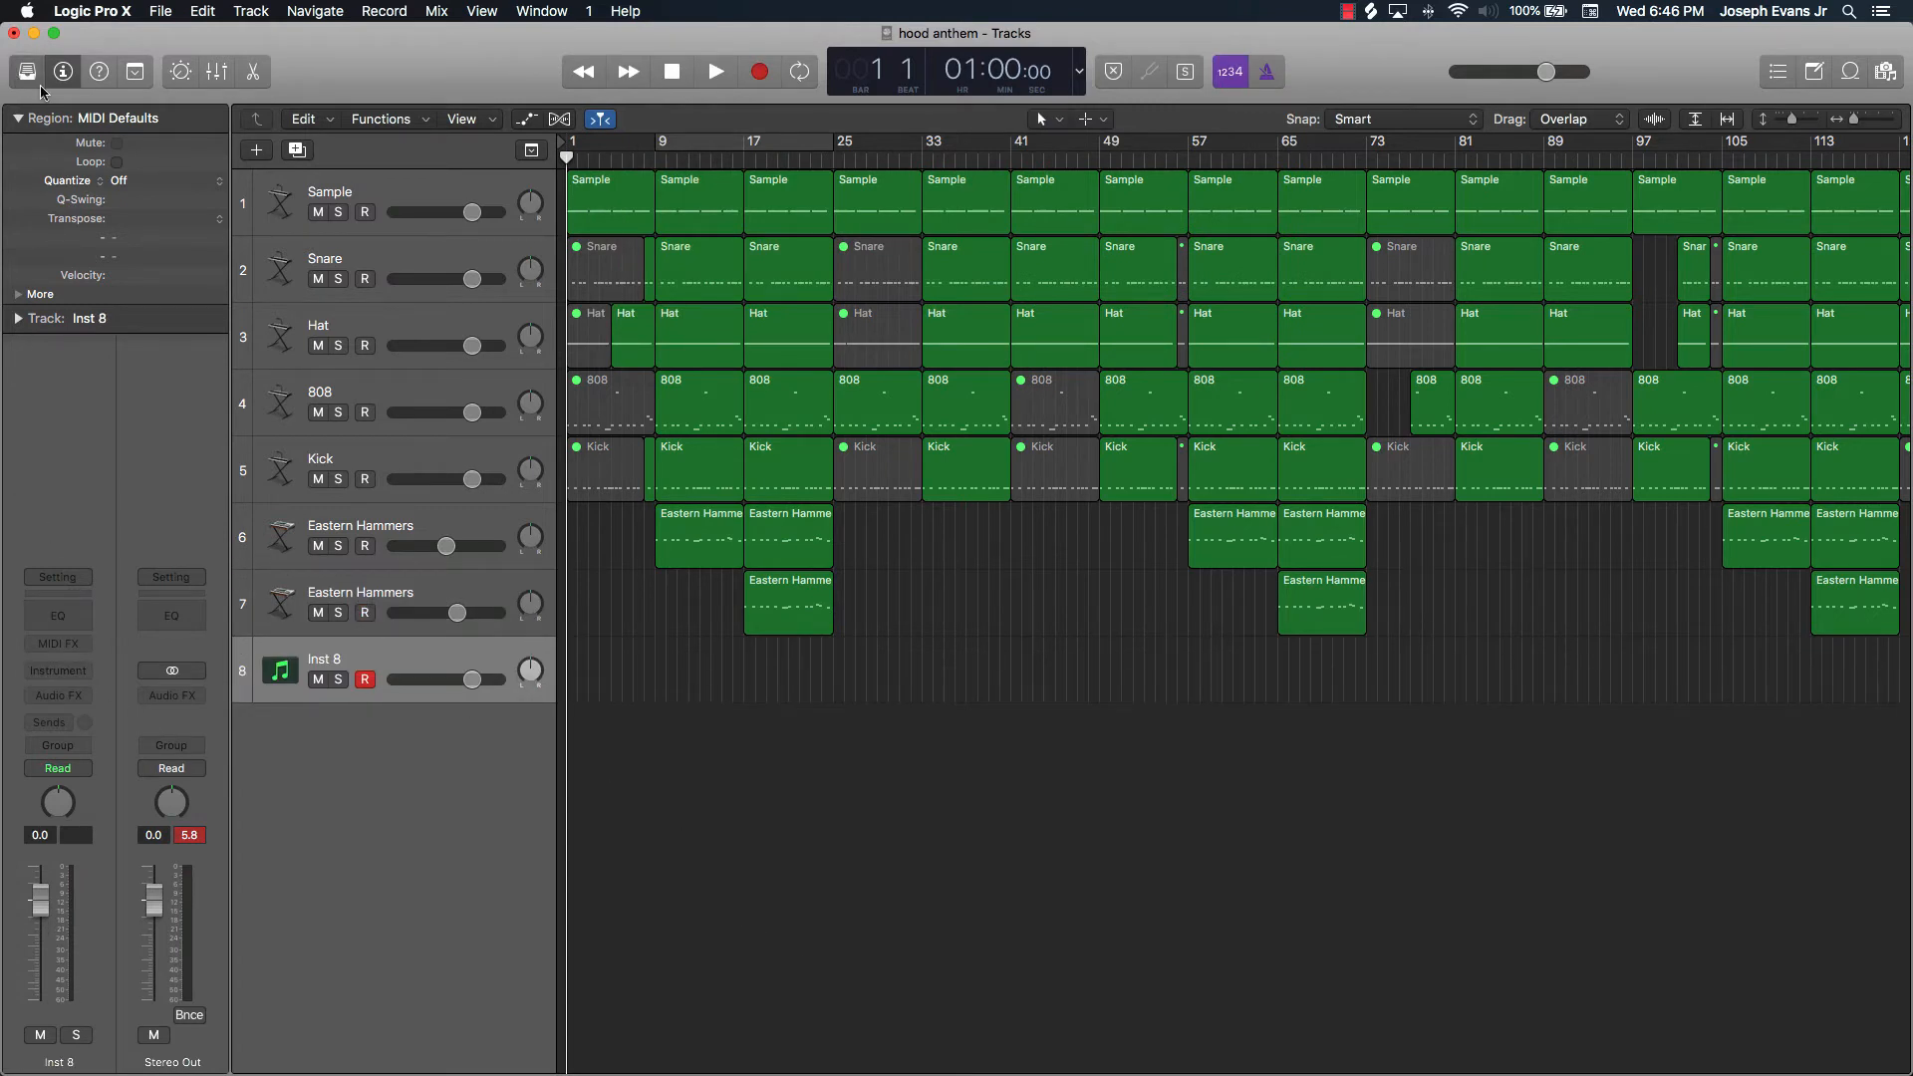
Open the sound library for the new track and search it for "rise".
key(y)
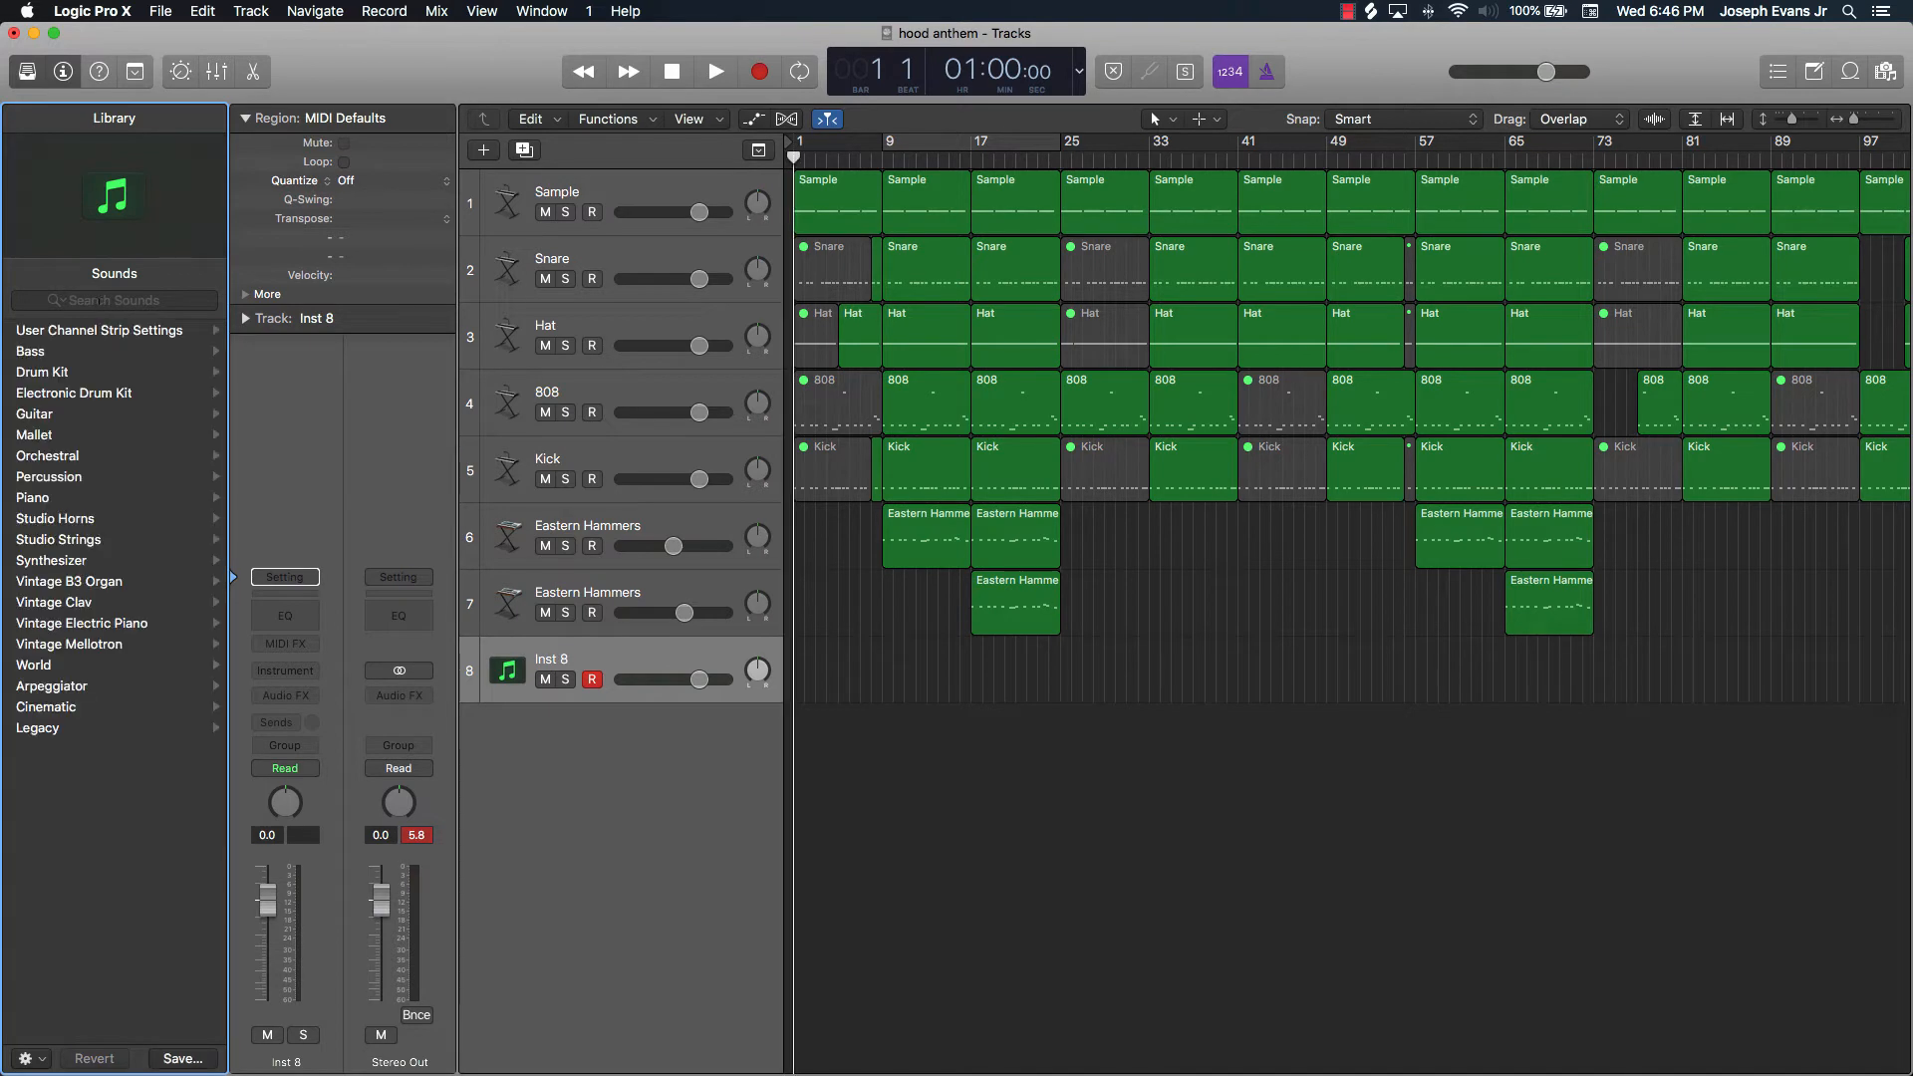
click(100, 304)
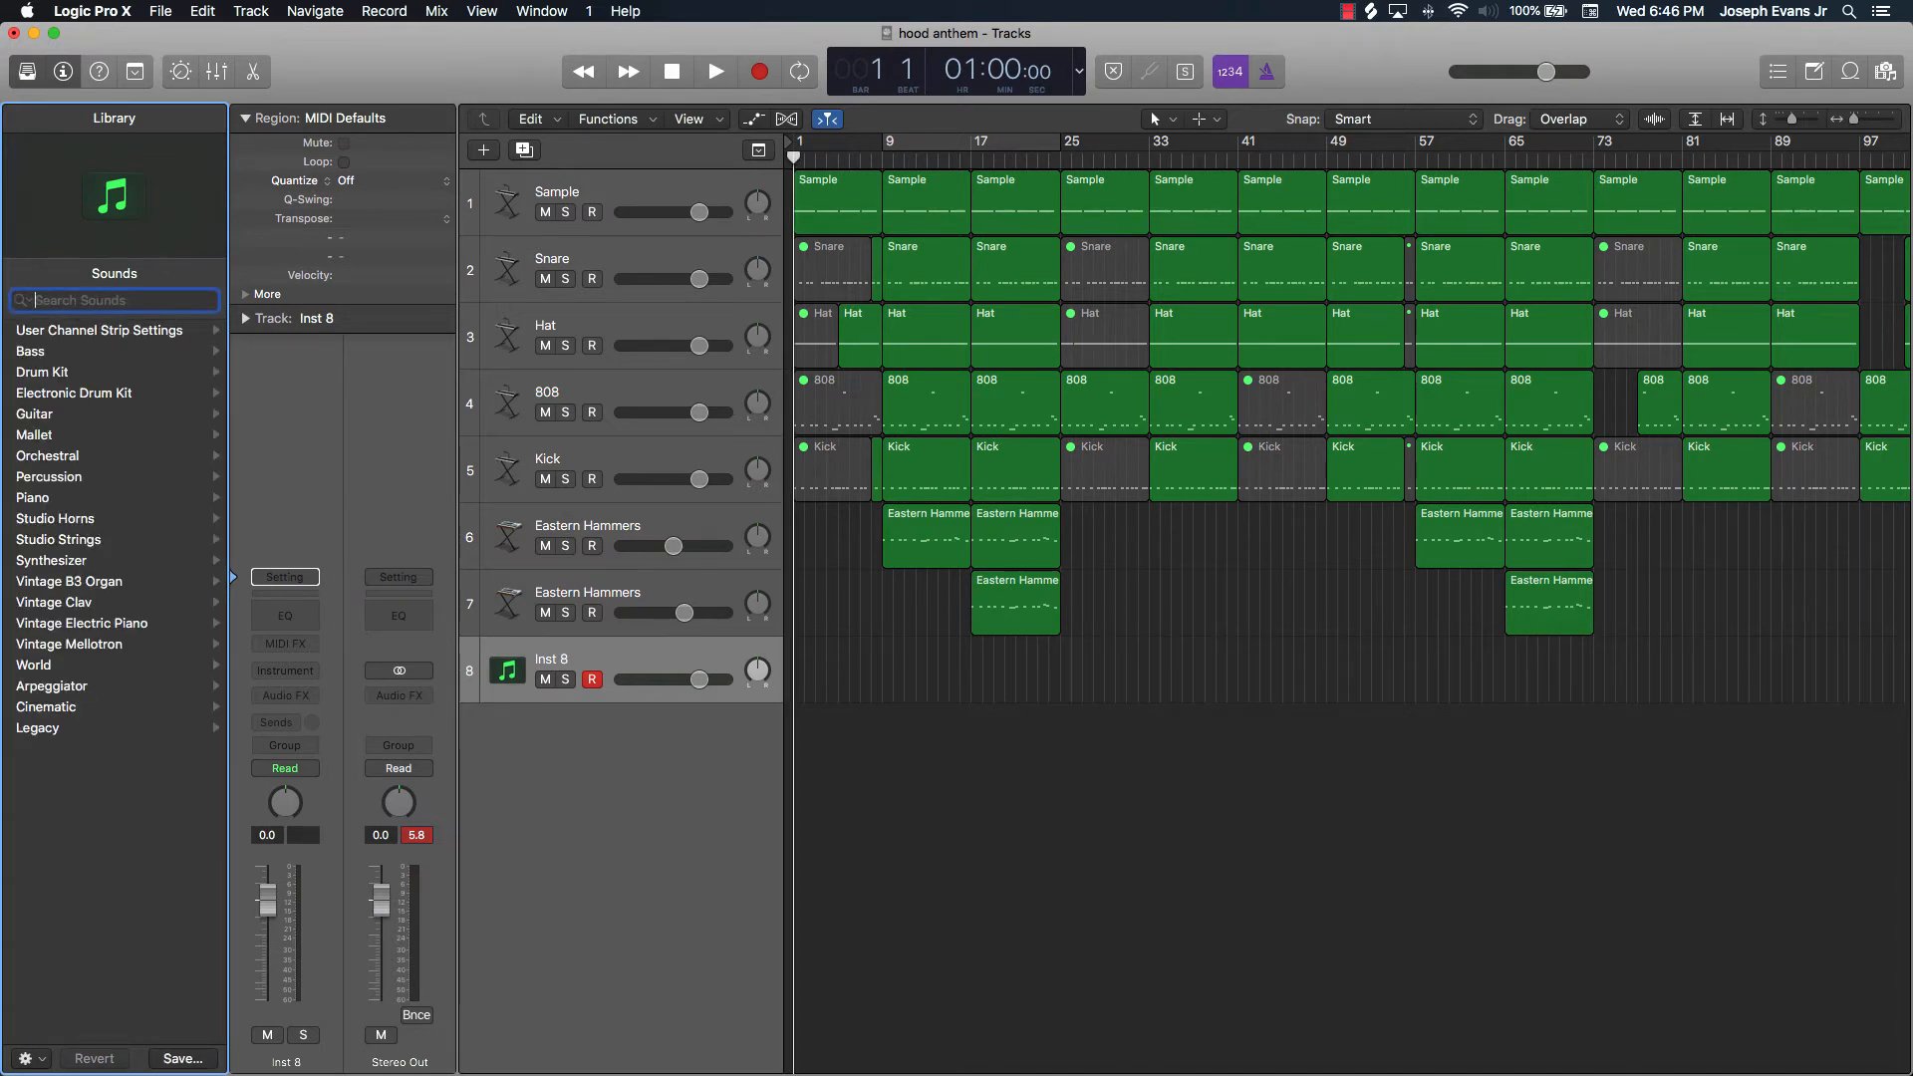
text(rise)
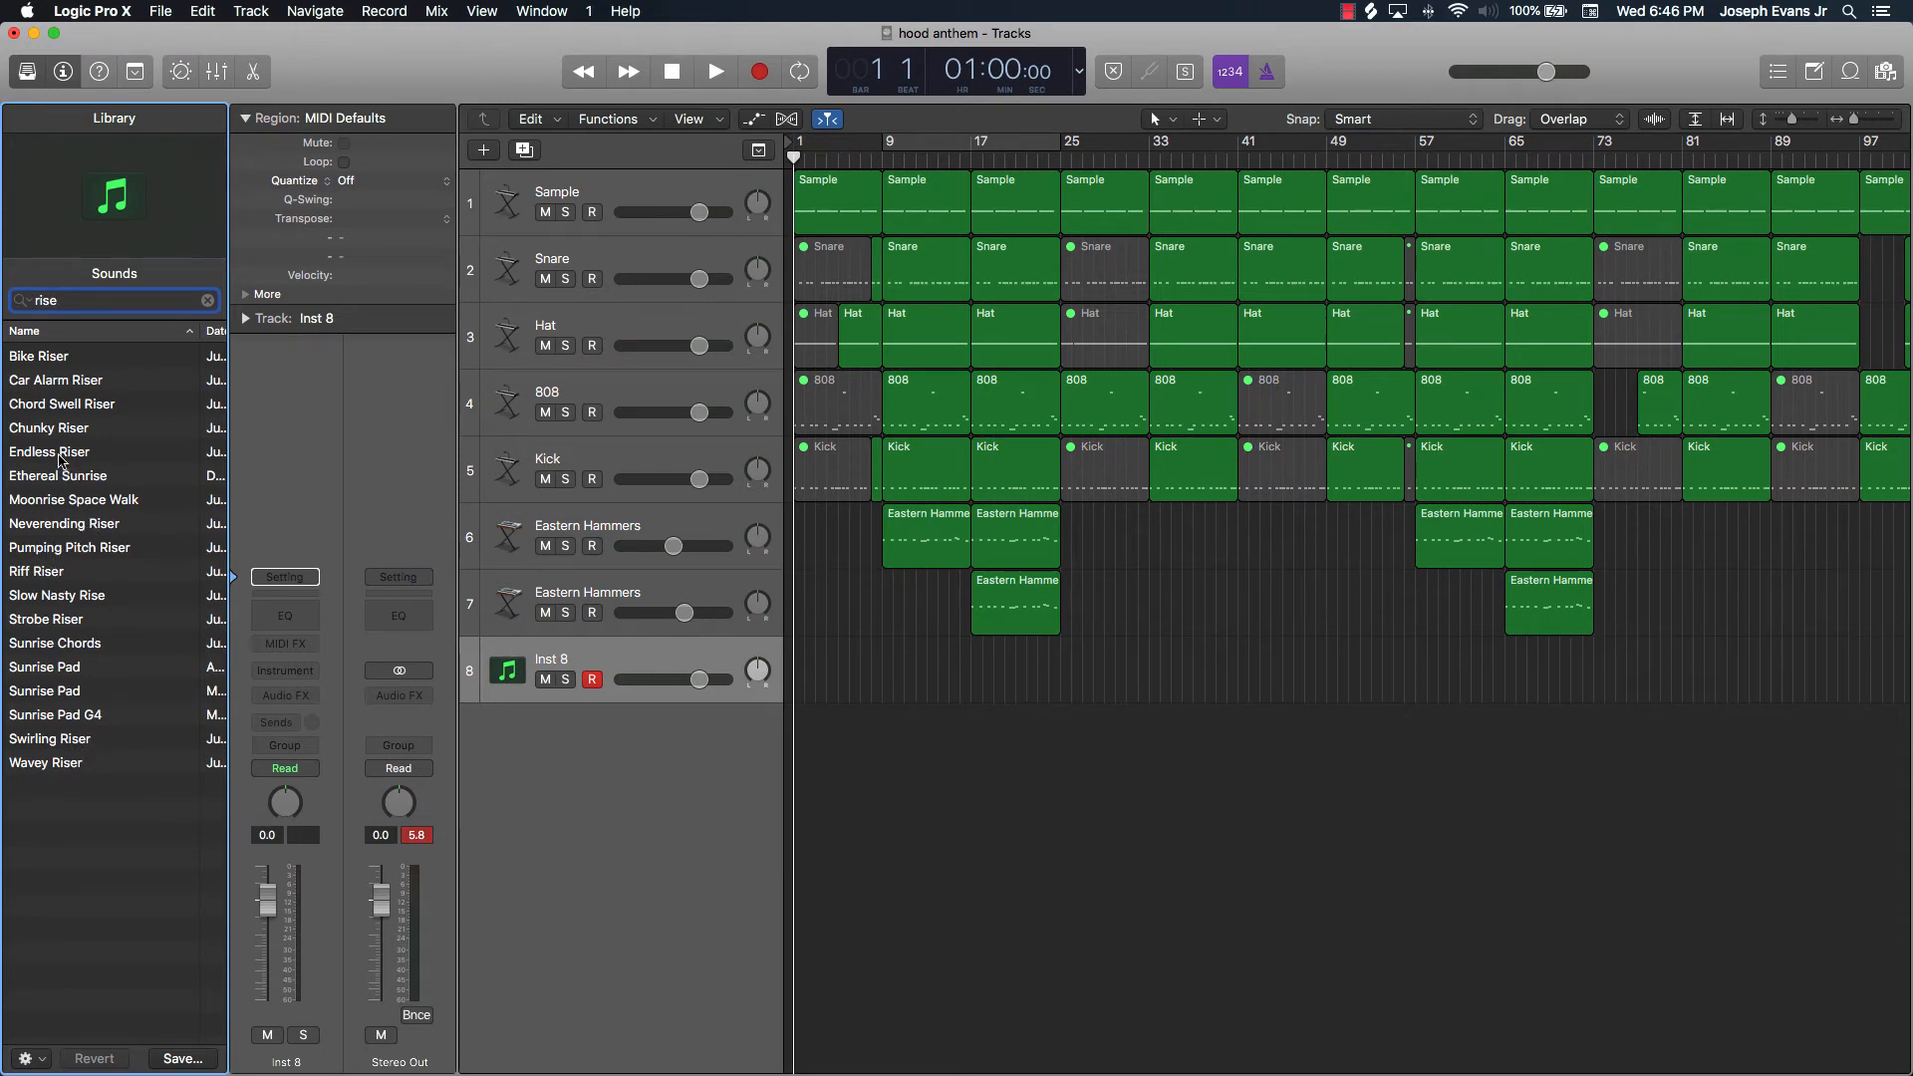
Audition Car Alarm Riser, Ethereal Sunrise, Moonrise Space Walk and Neverending Riser, and load the Pumping Pitch Riser patch on the new track.
click(68, 389)
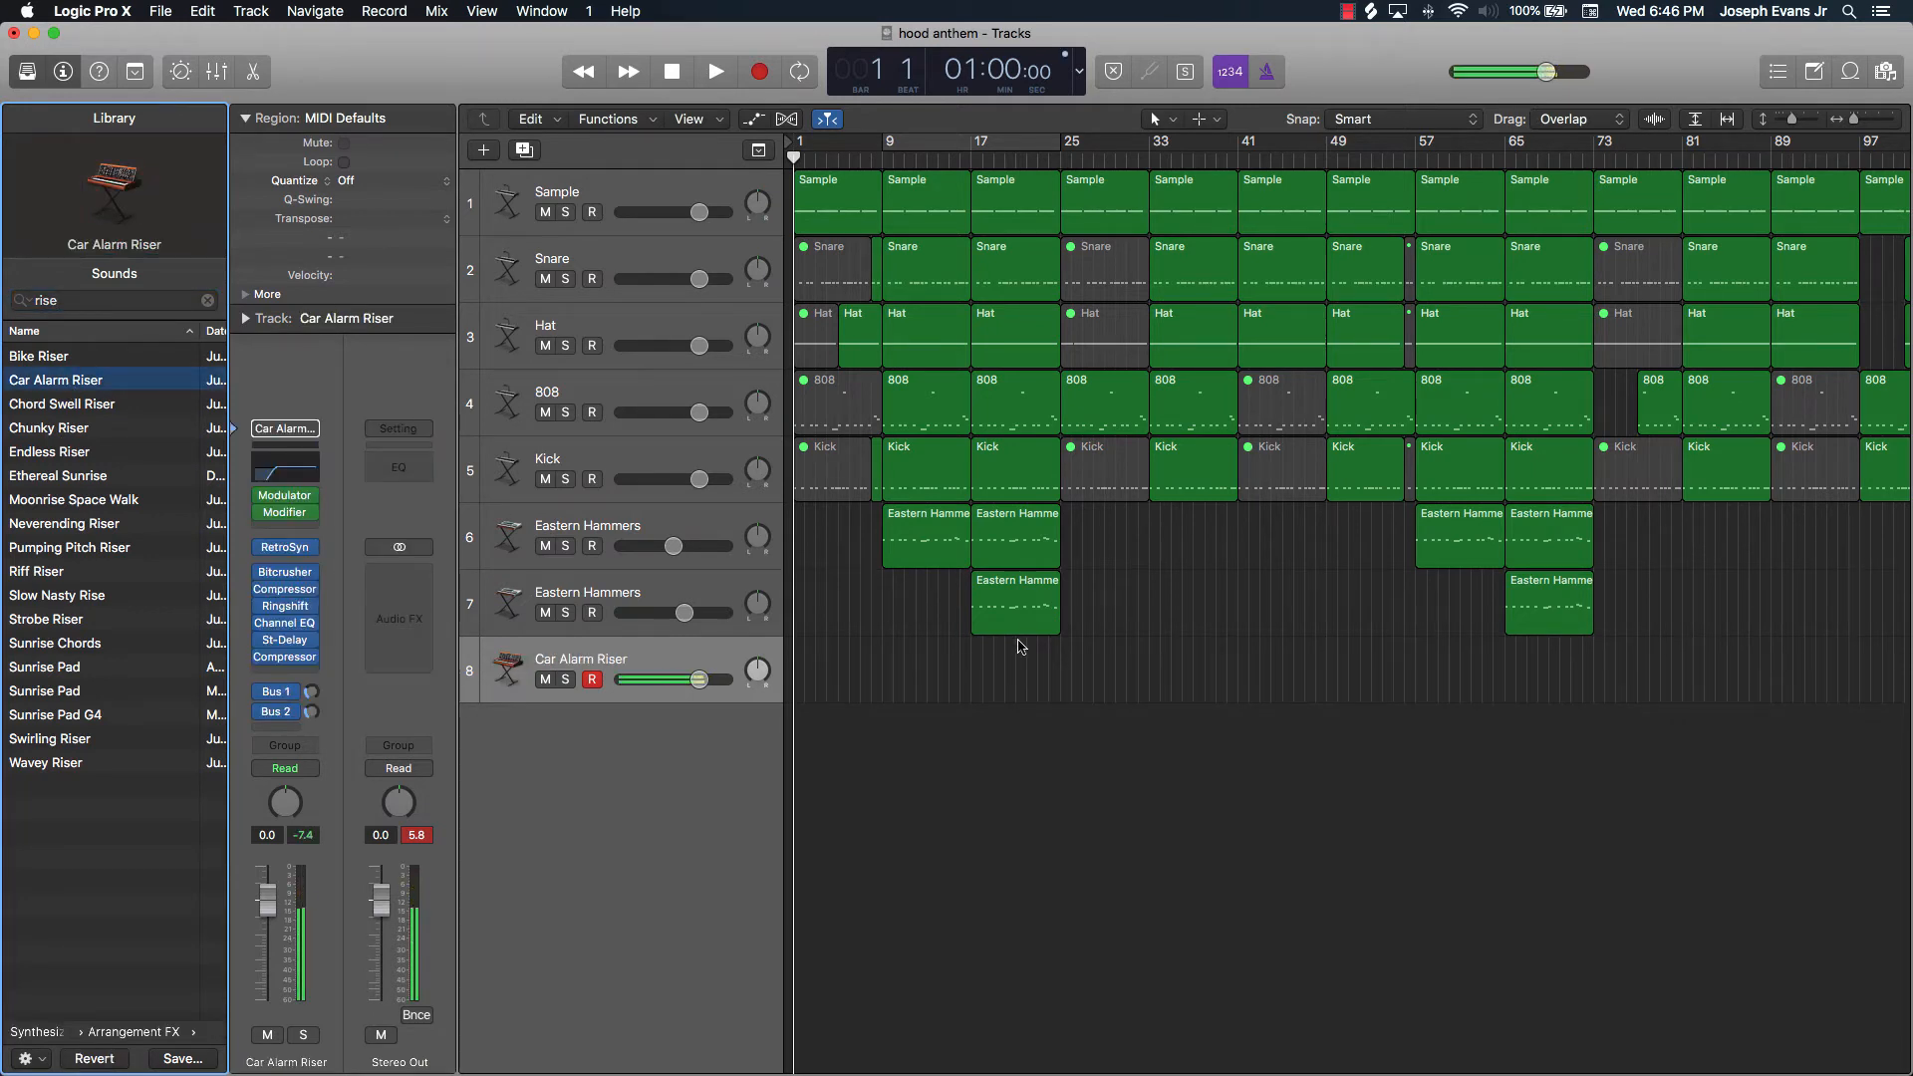
click(48, 479)
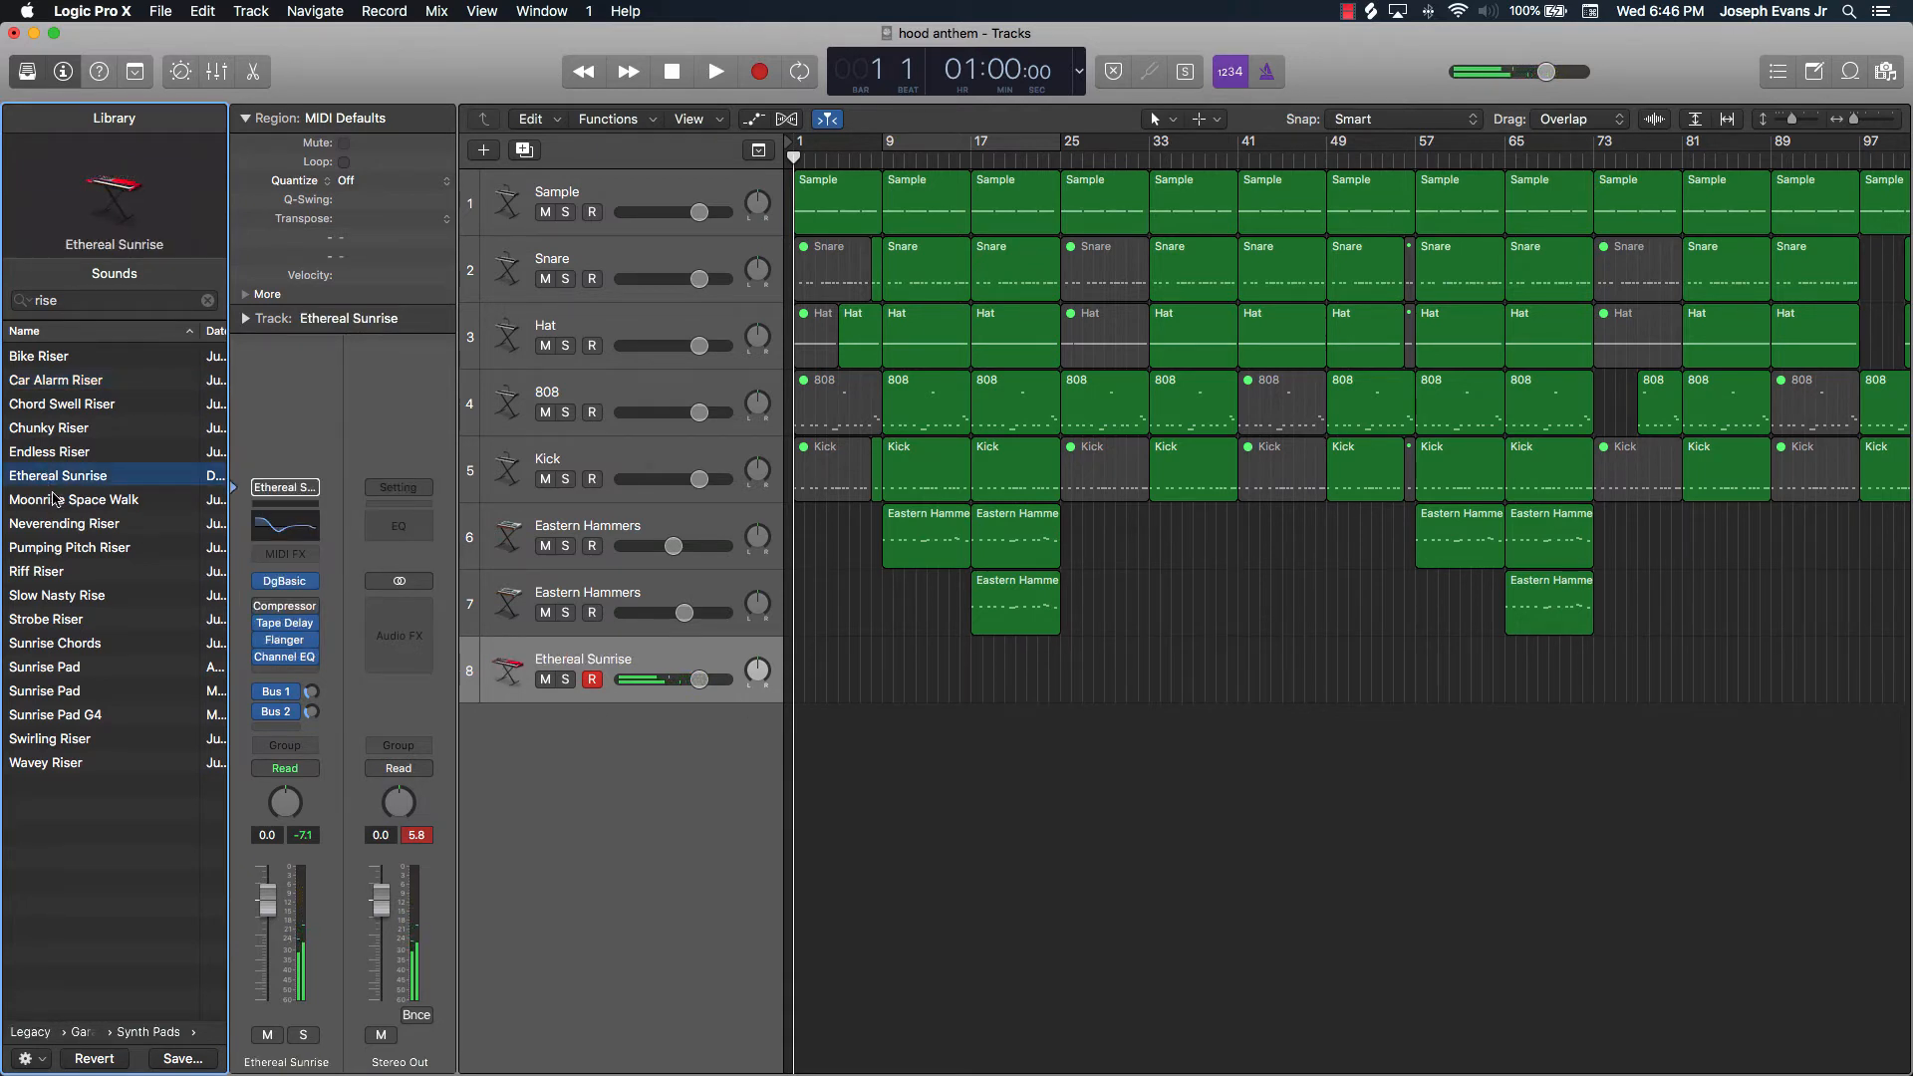
click(62, 503)
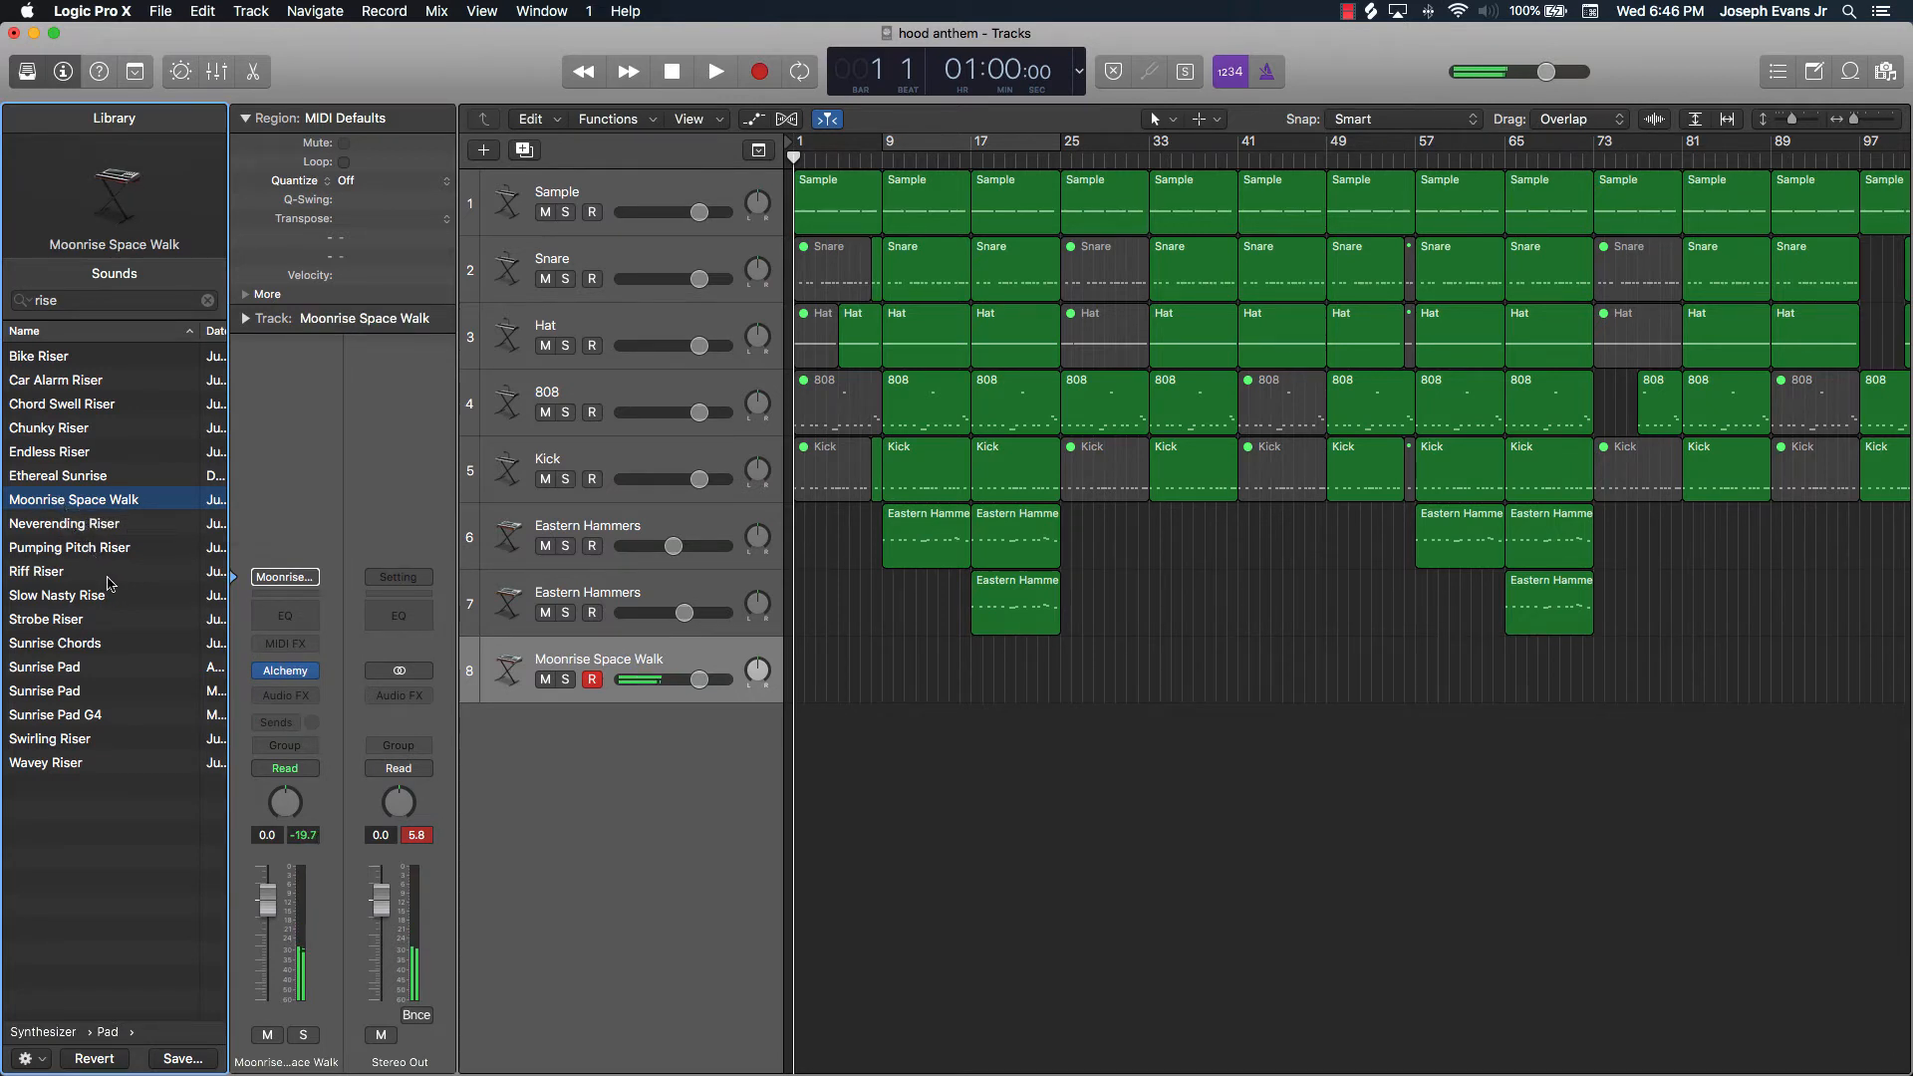
click(97, 526)
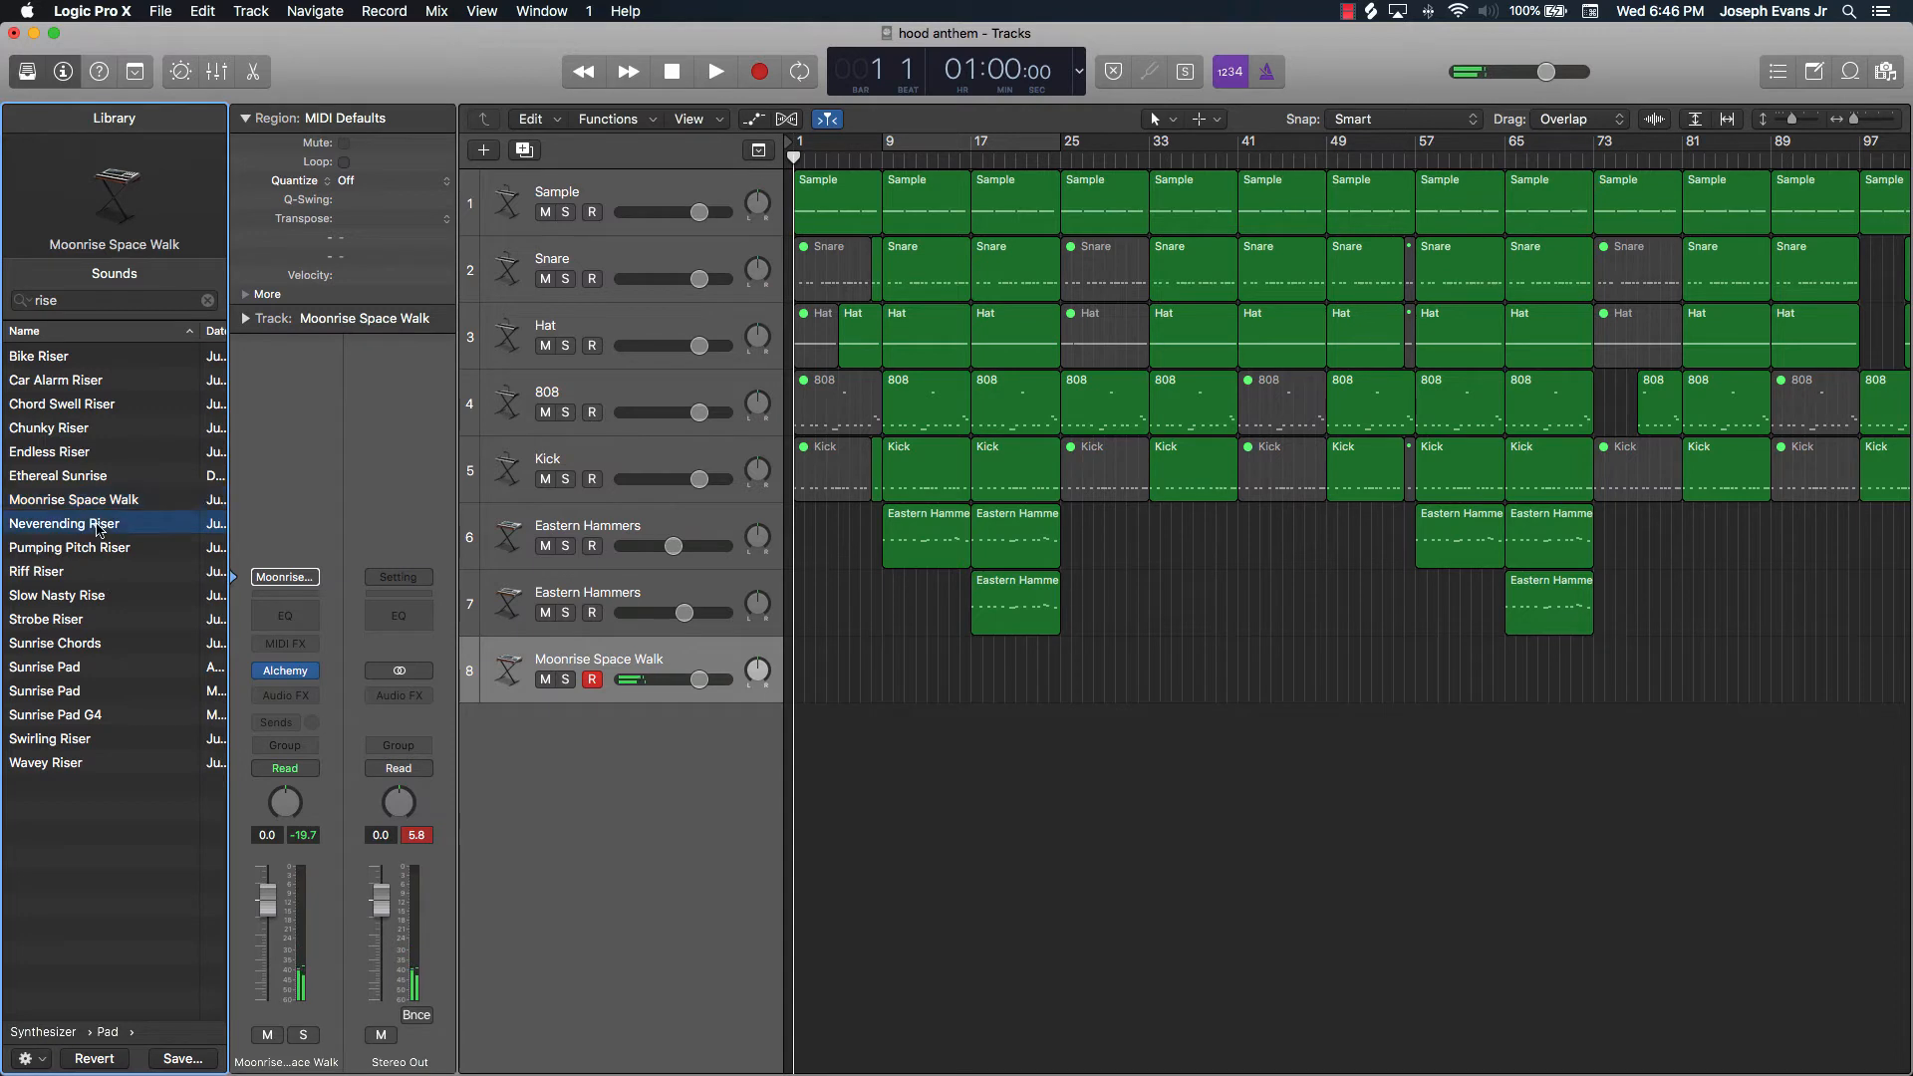
click(94, 548)
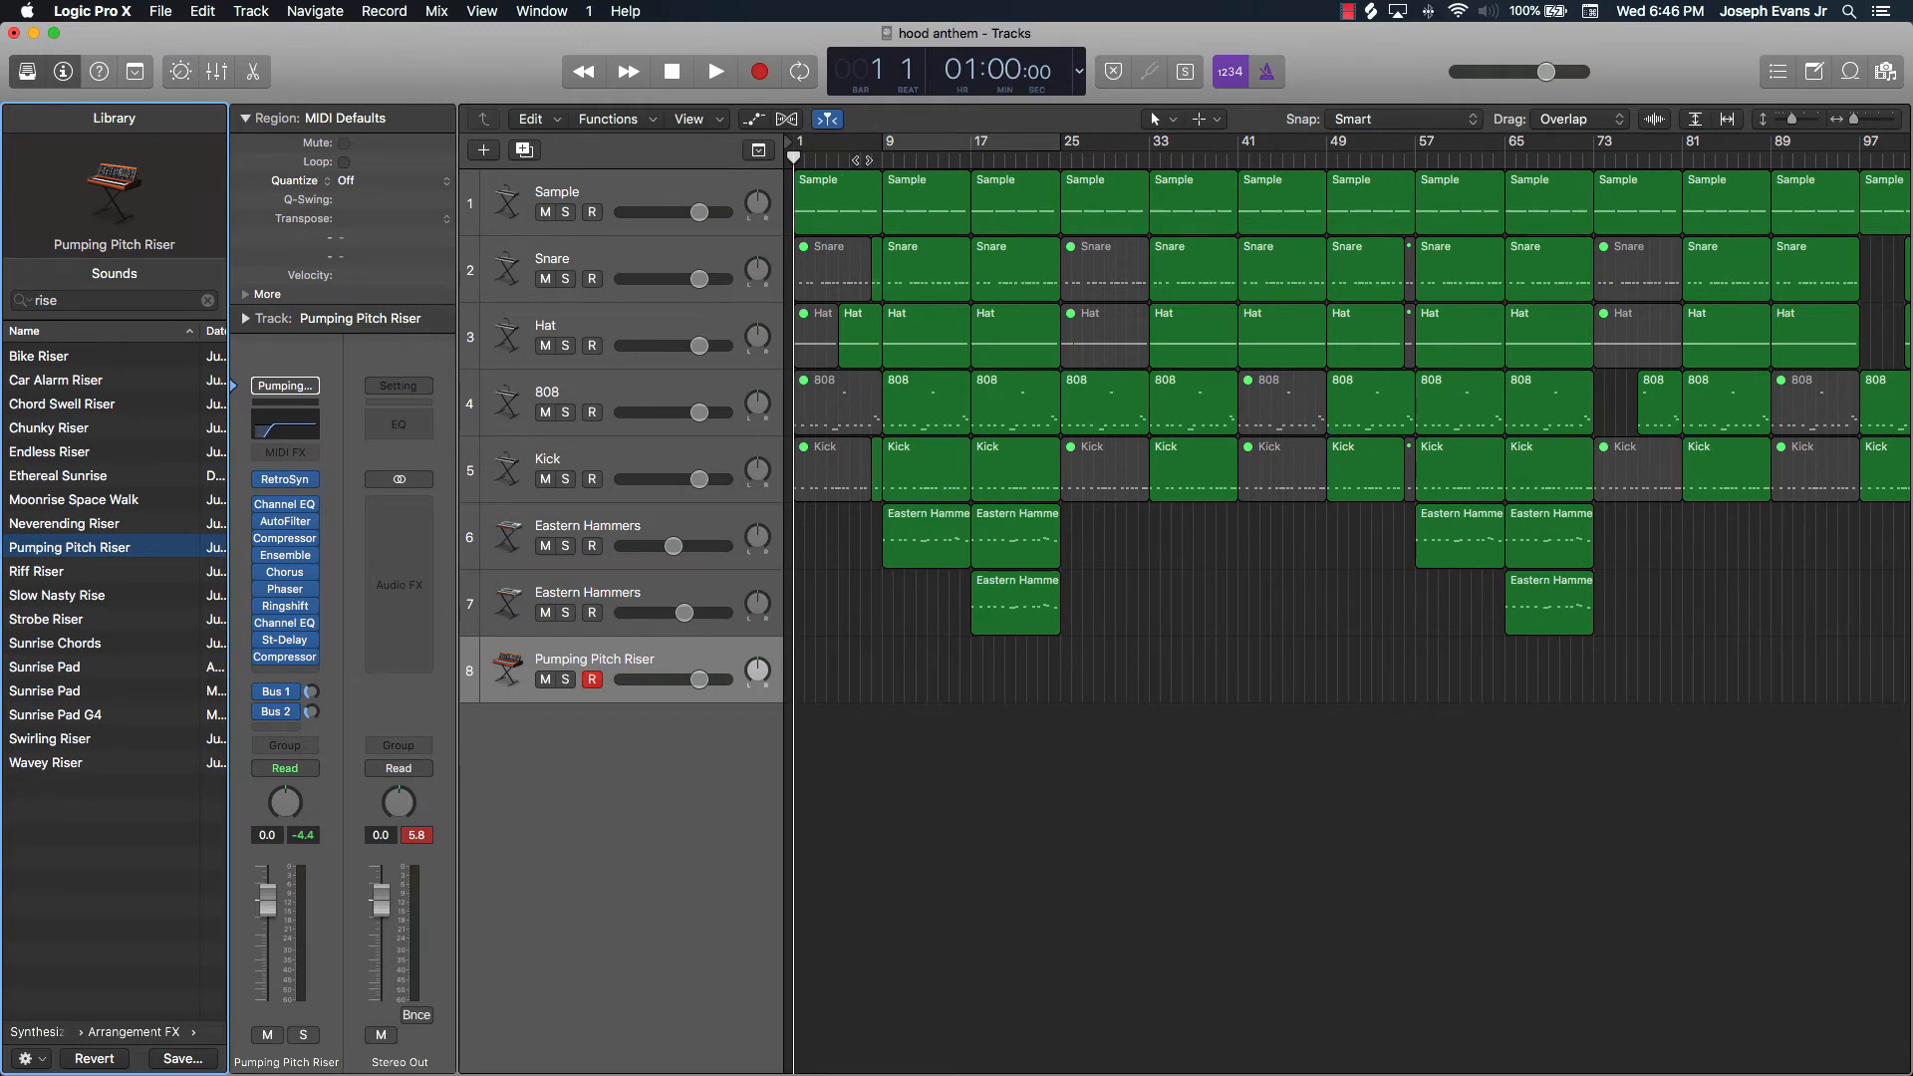
click(859, 160)
key(space)
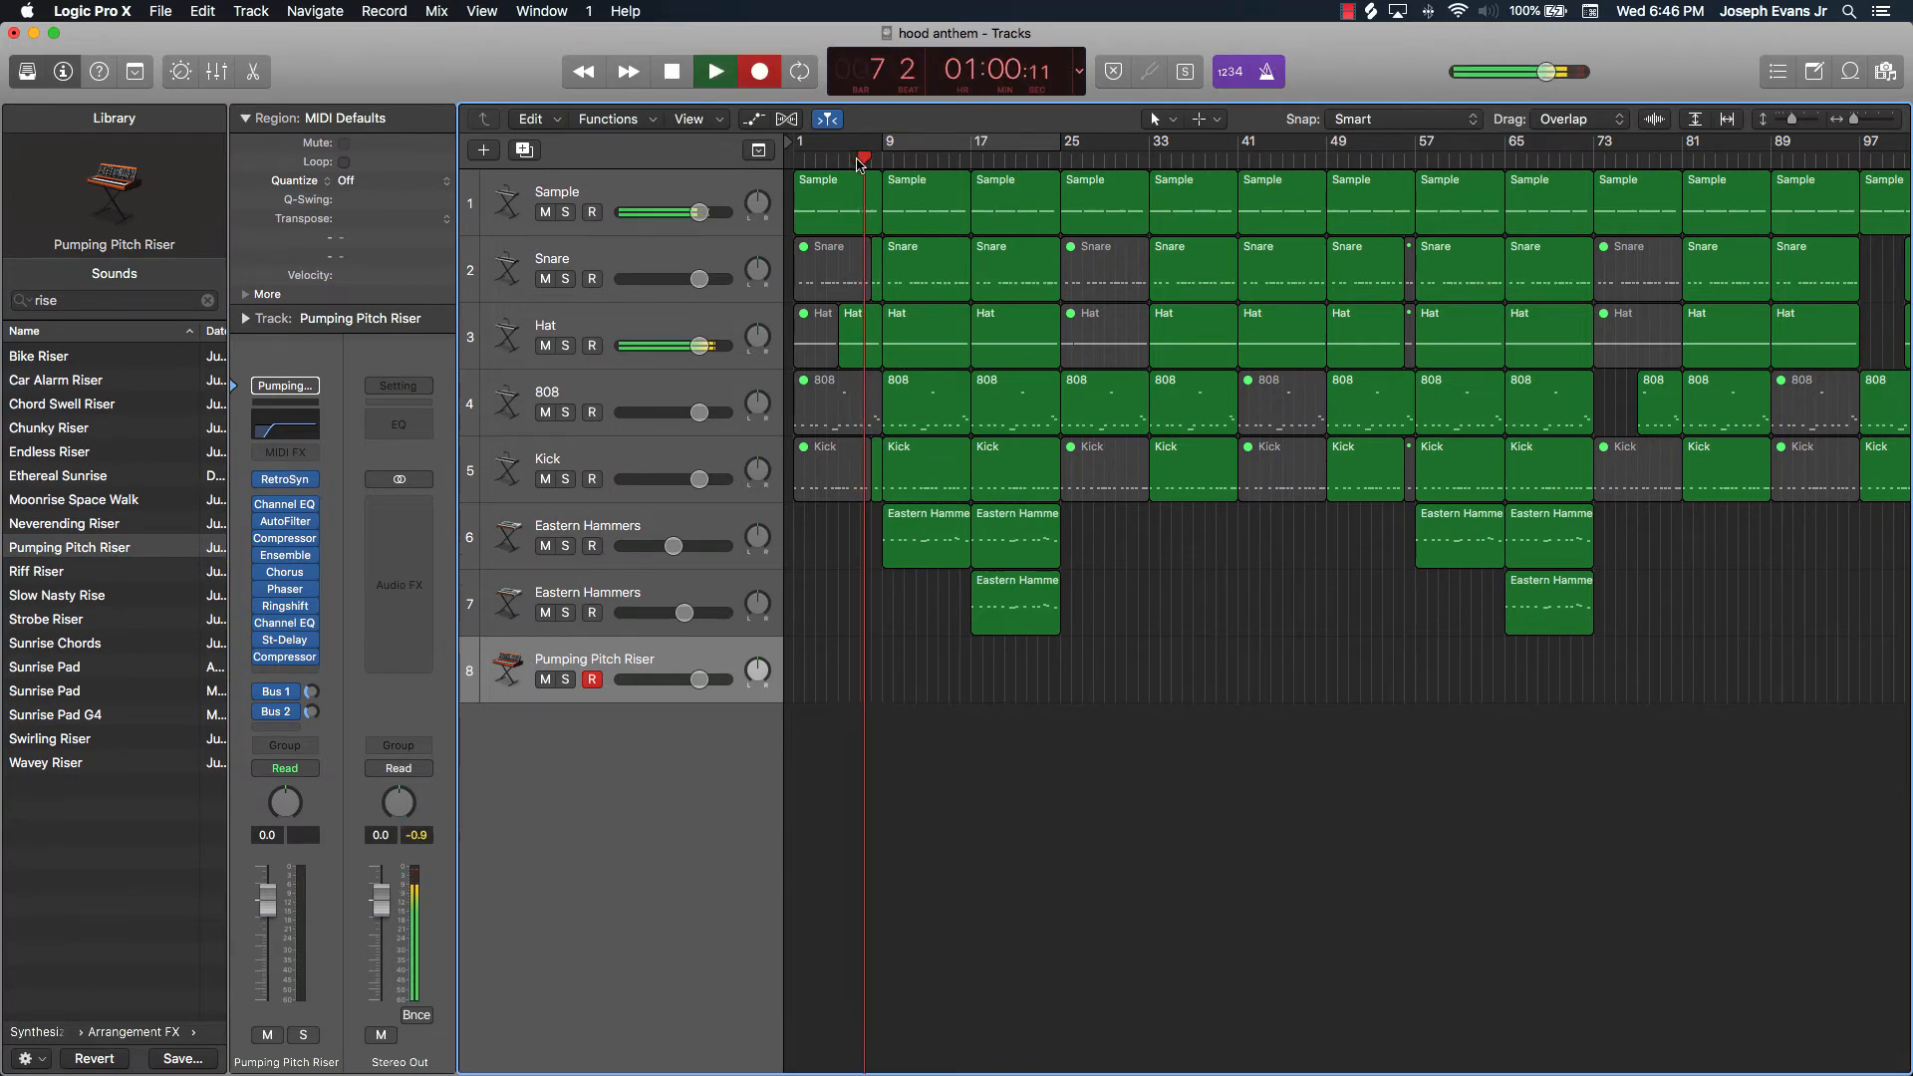
key(space)
key(Return)
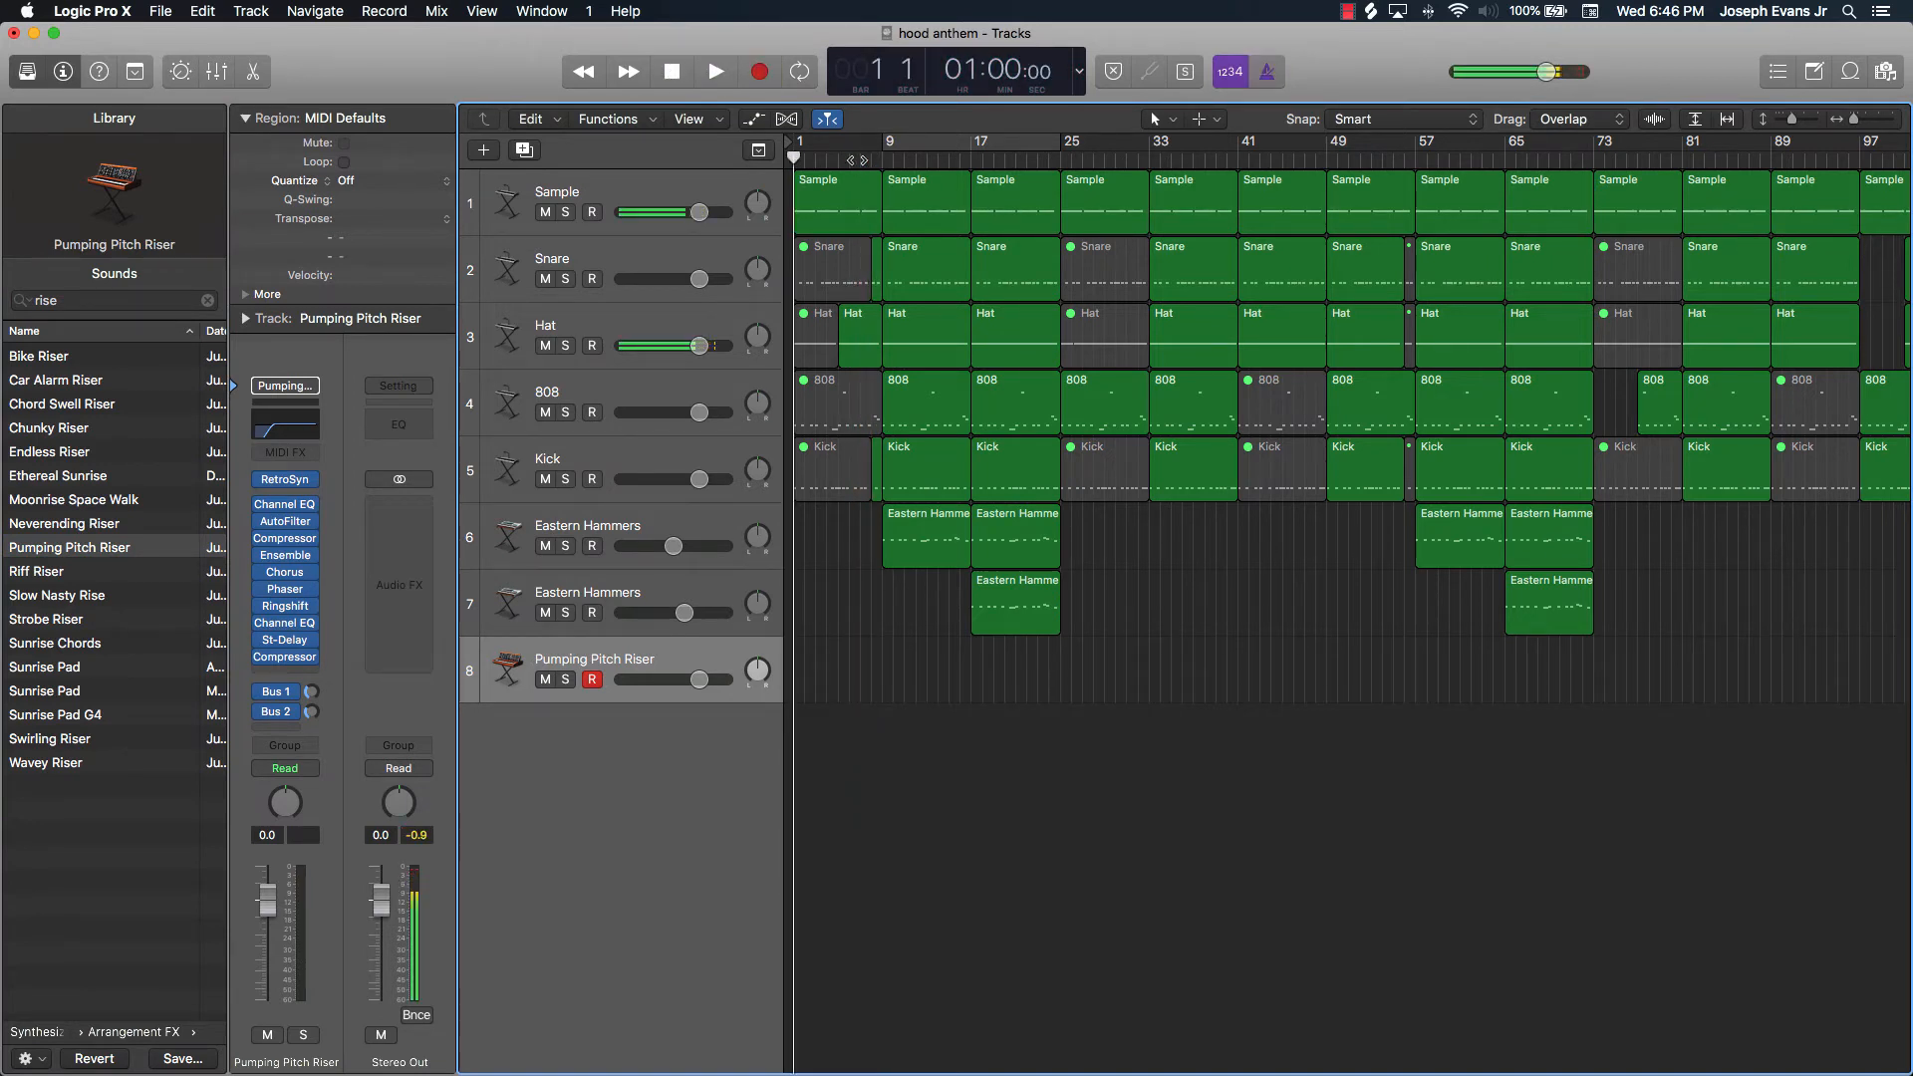
Record a Pumping Pitch Riser region over bars 7 to 9, and delete the short stray note at its start.
key(space)
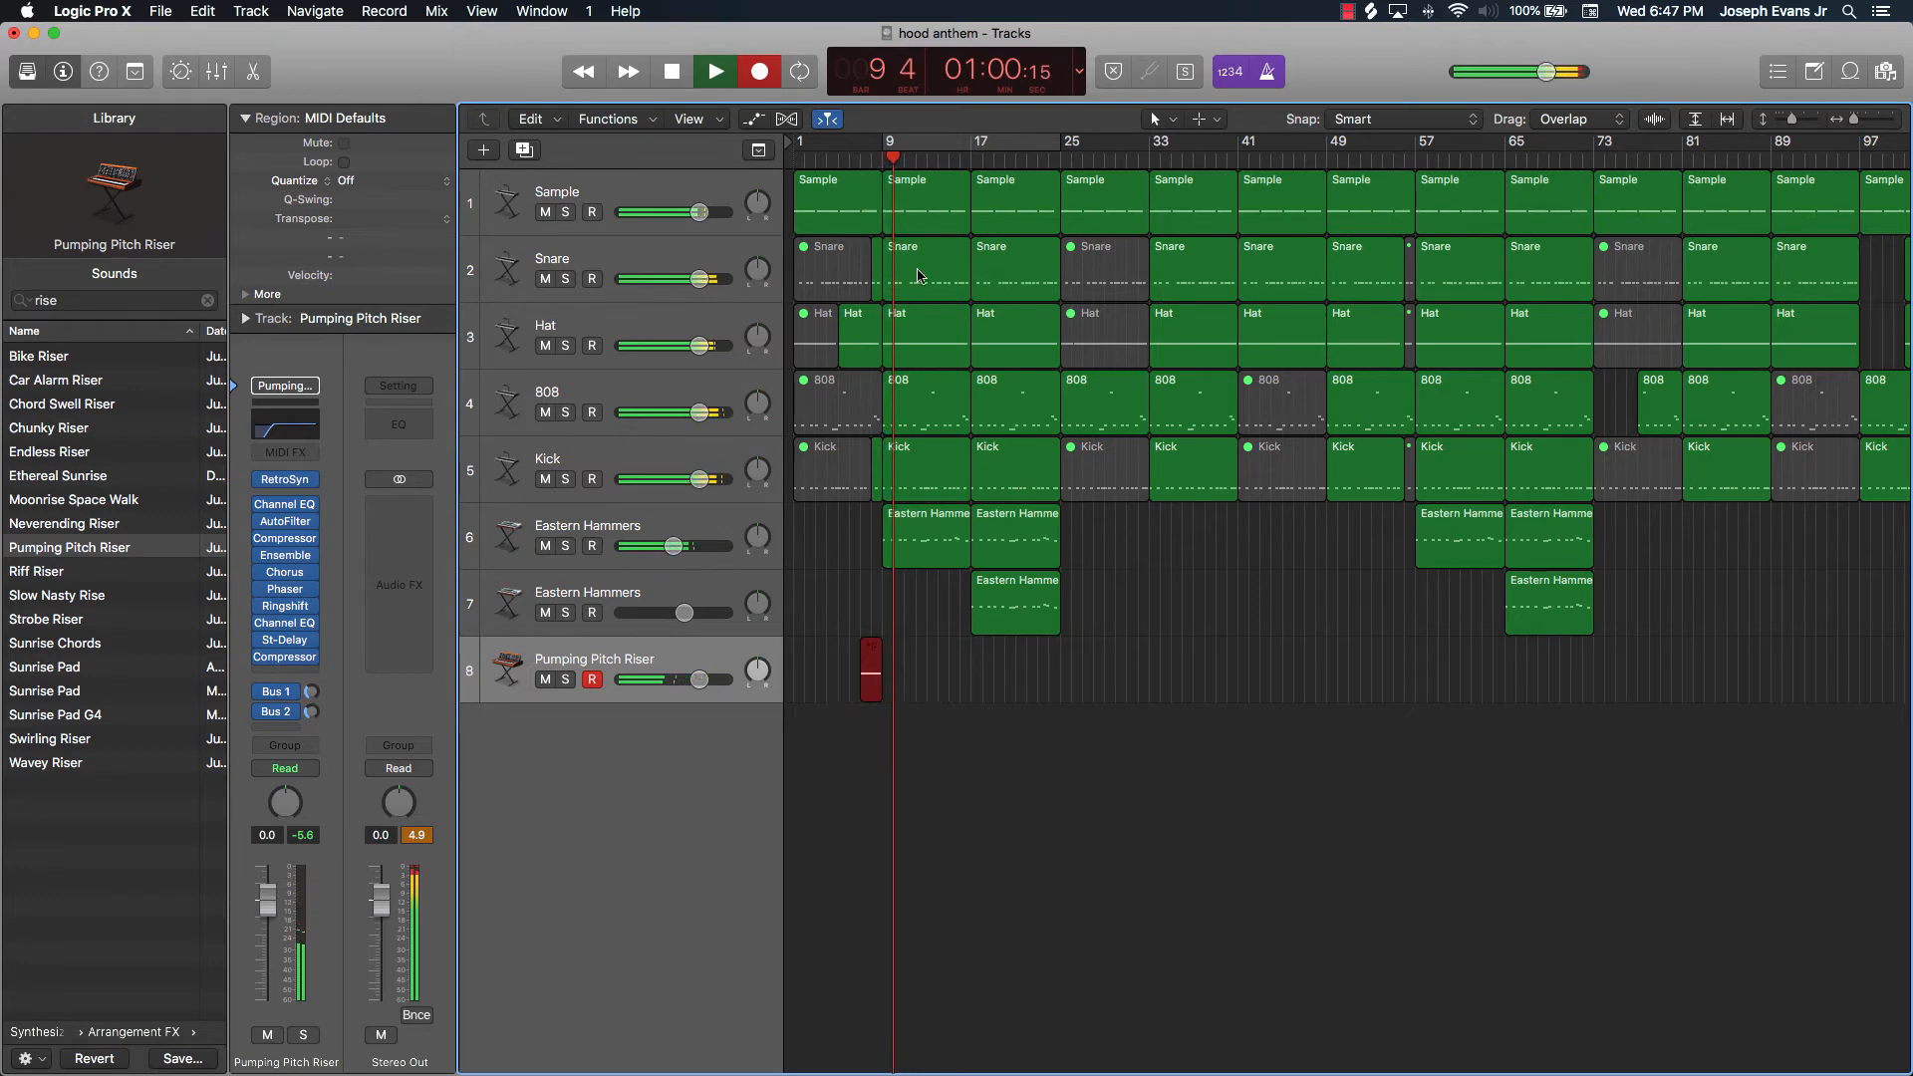
key(space)
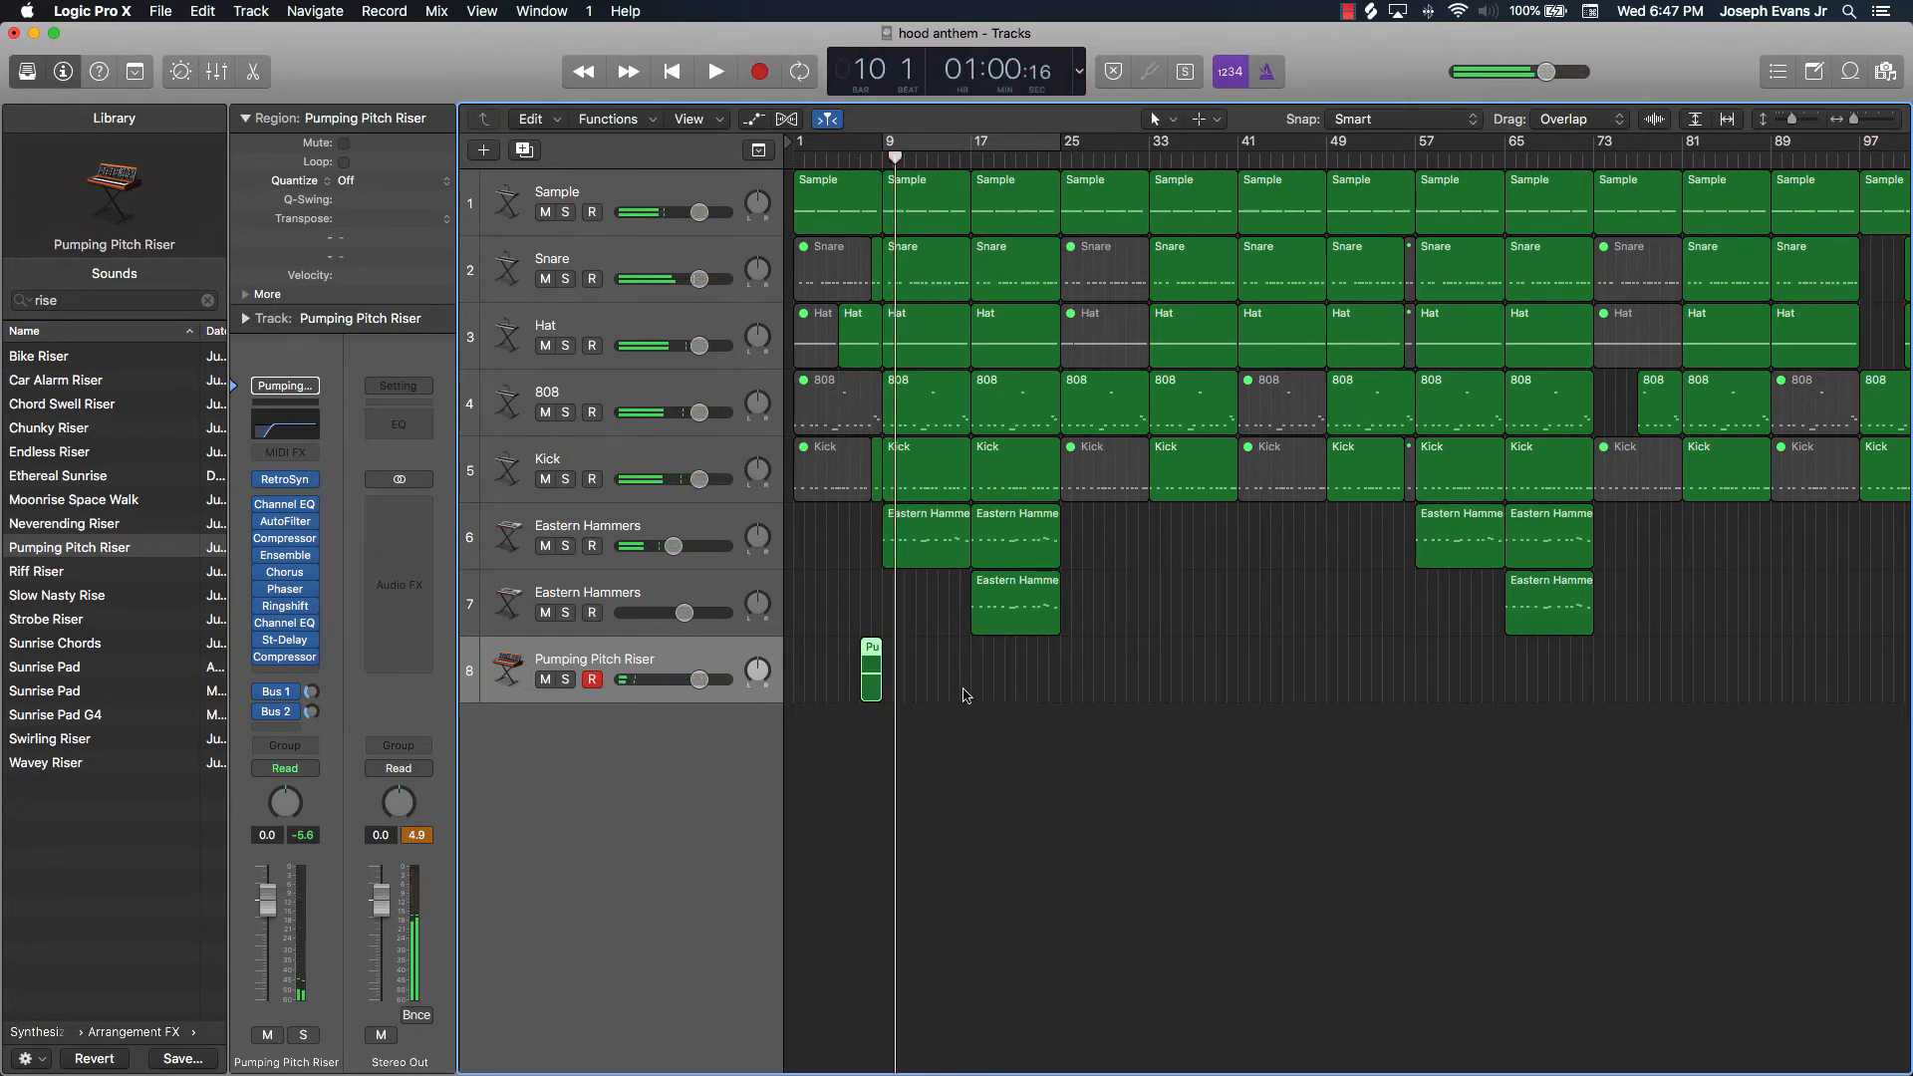
key(e)
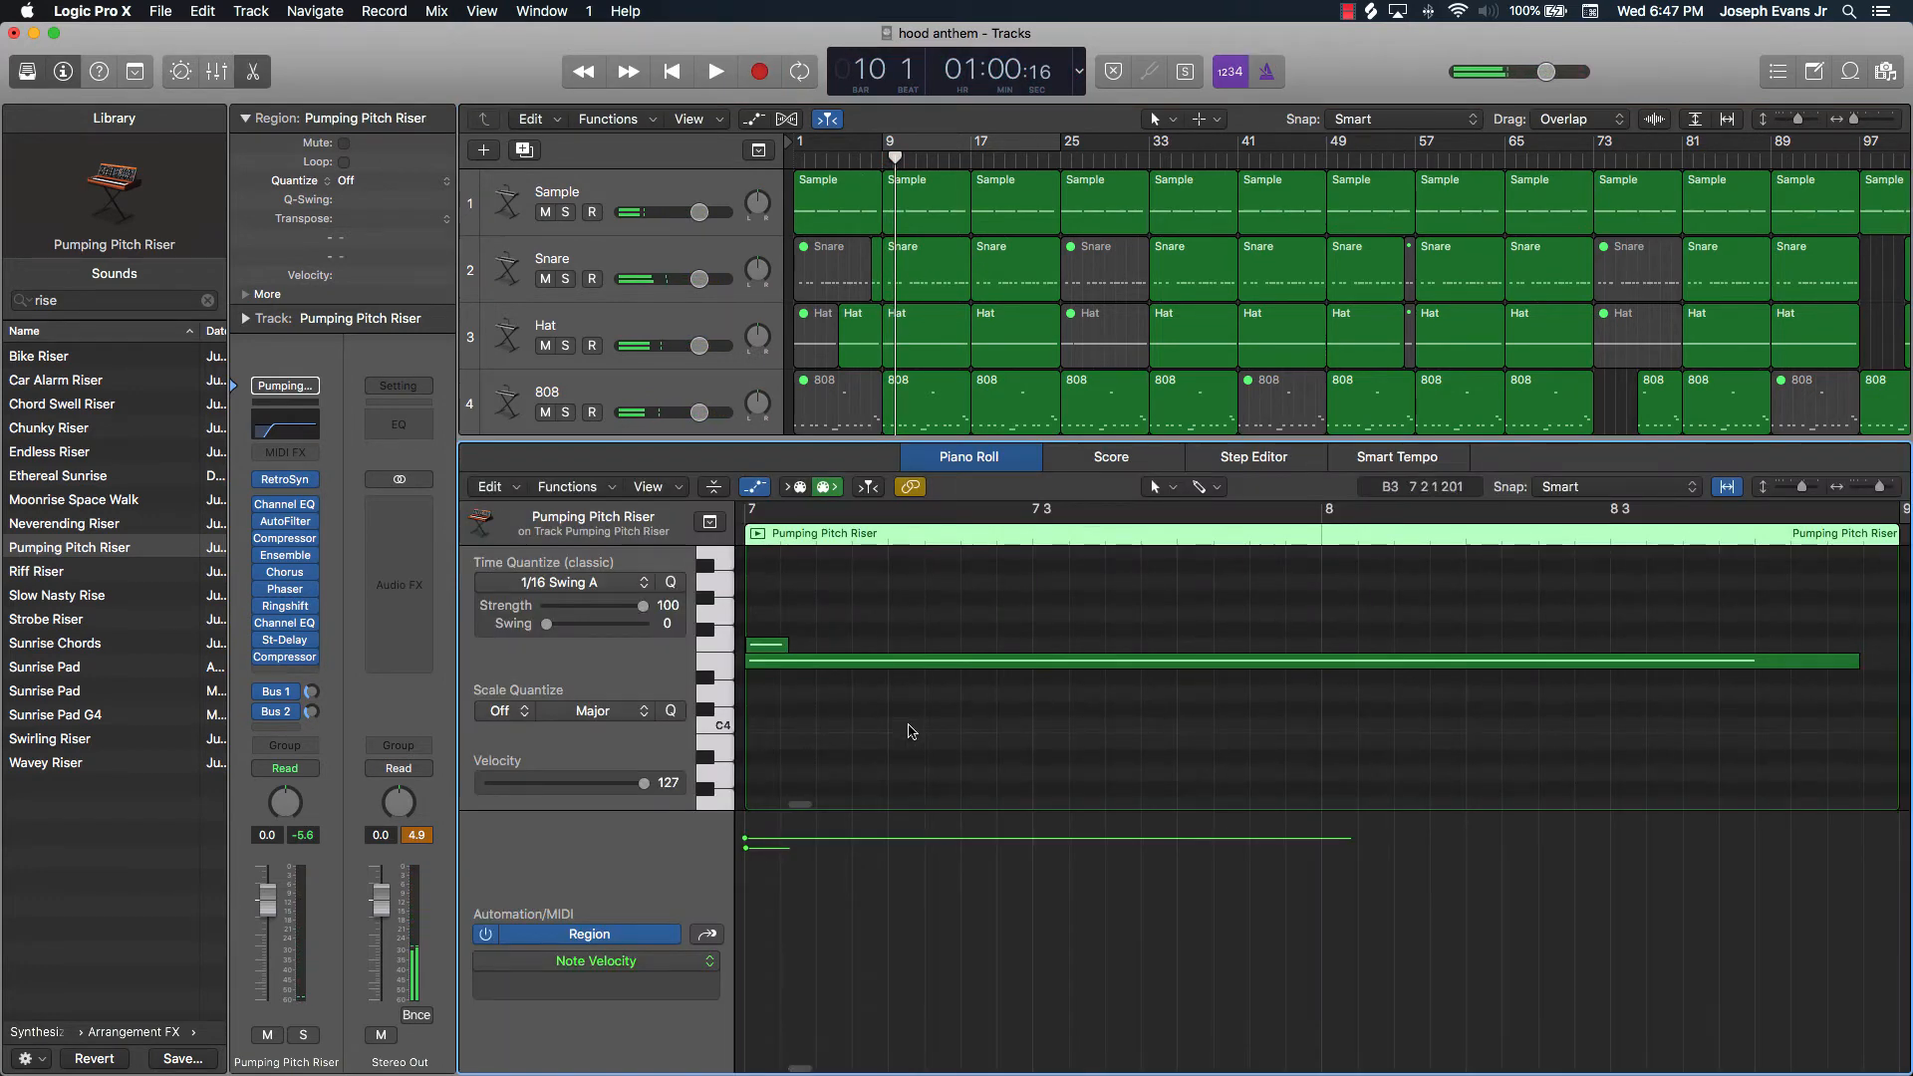
click(764, 648)
key(Delete)
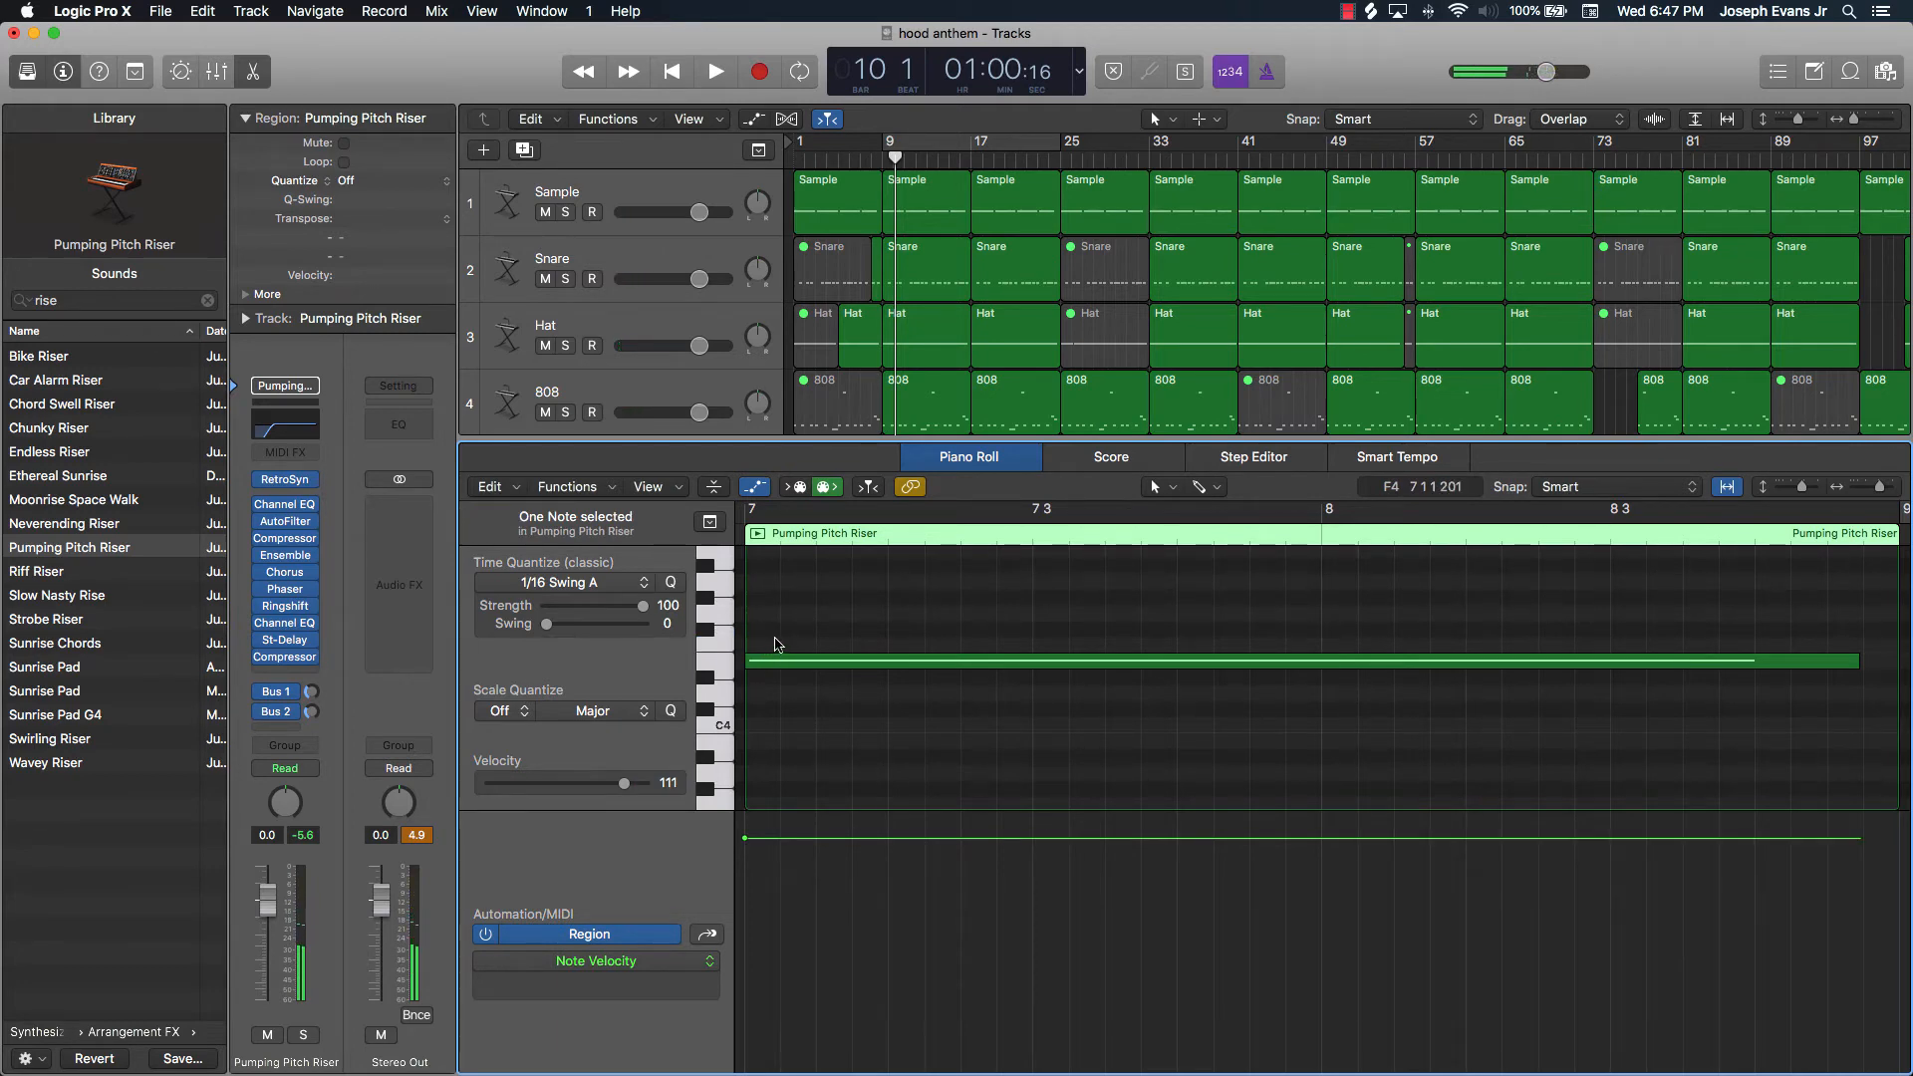
key(e)
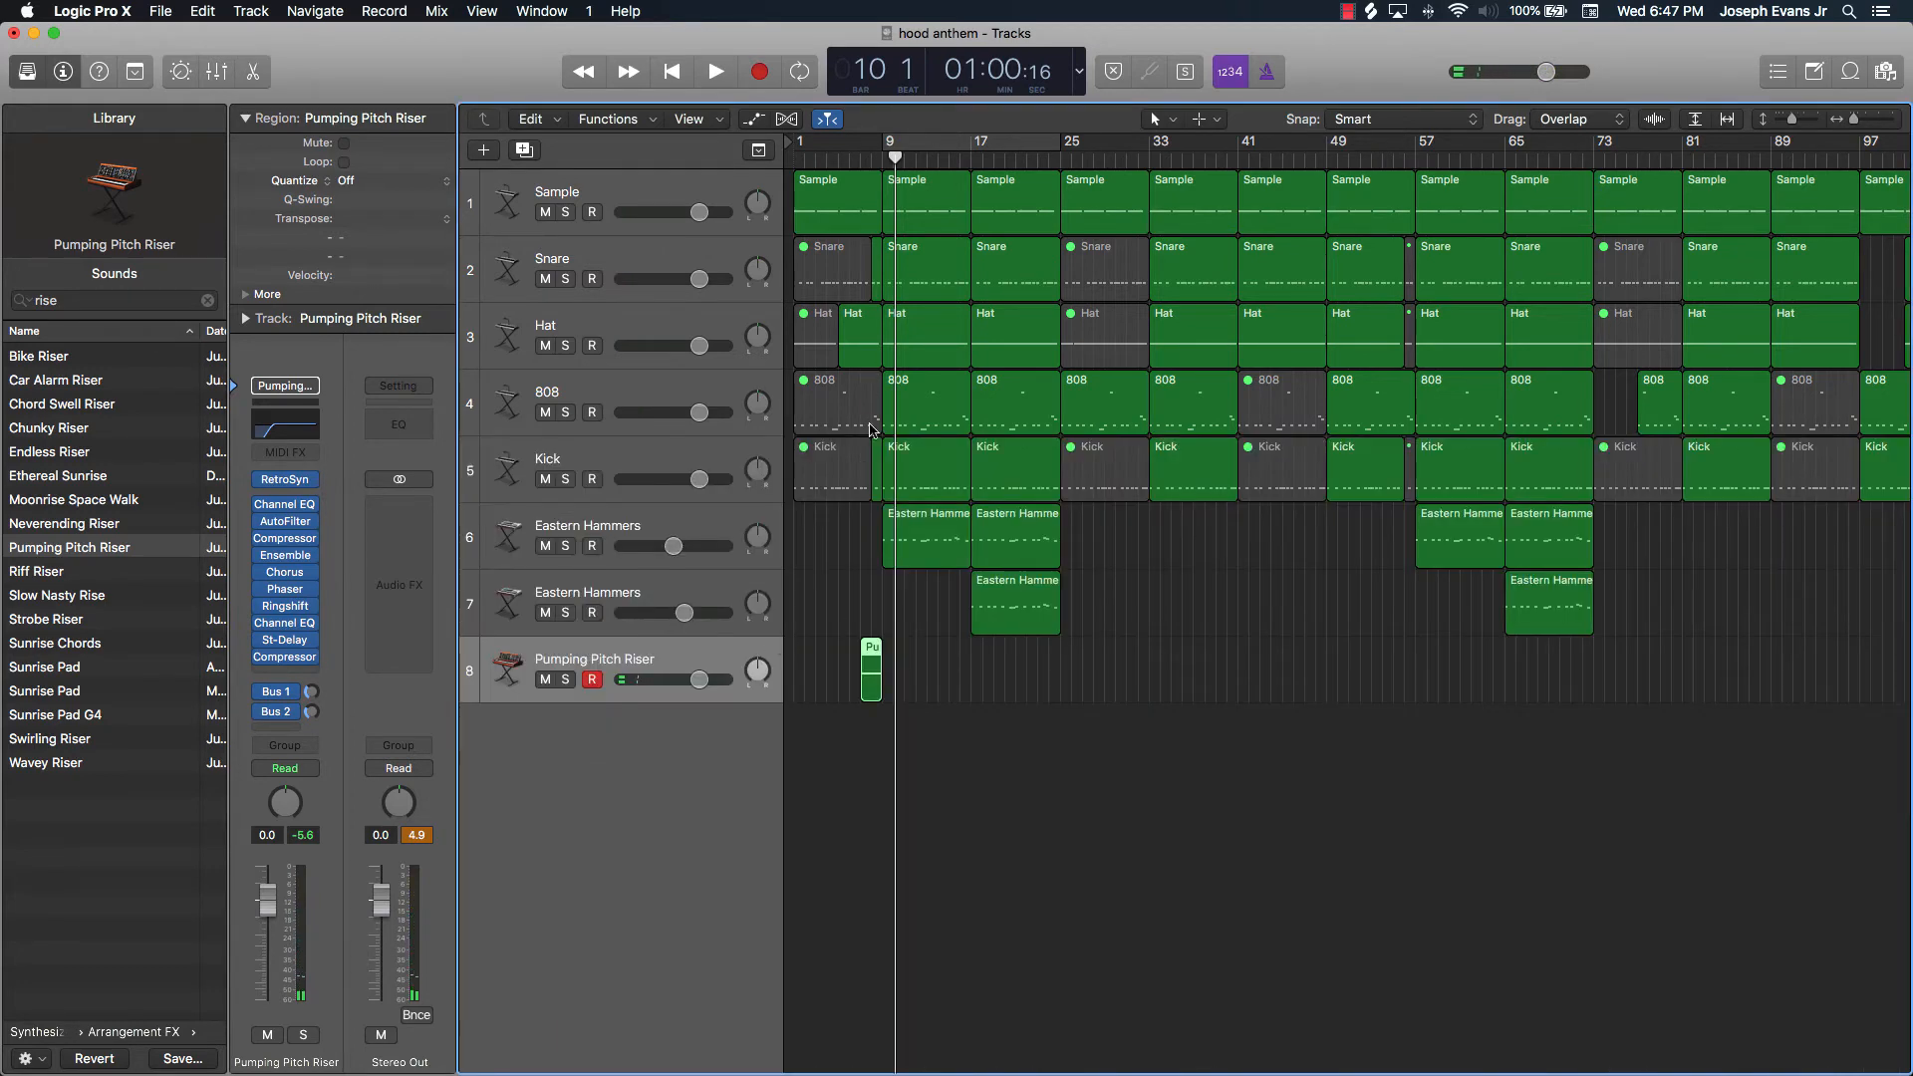
Copy the Pumping Pitch Riser region into the two bars leading up to bars 25, 57, 73, 105 and 121.
scroll(1273, 555, right, 5)
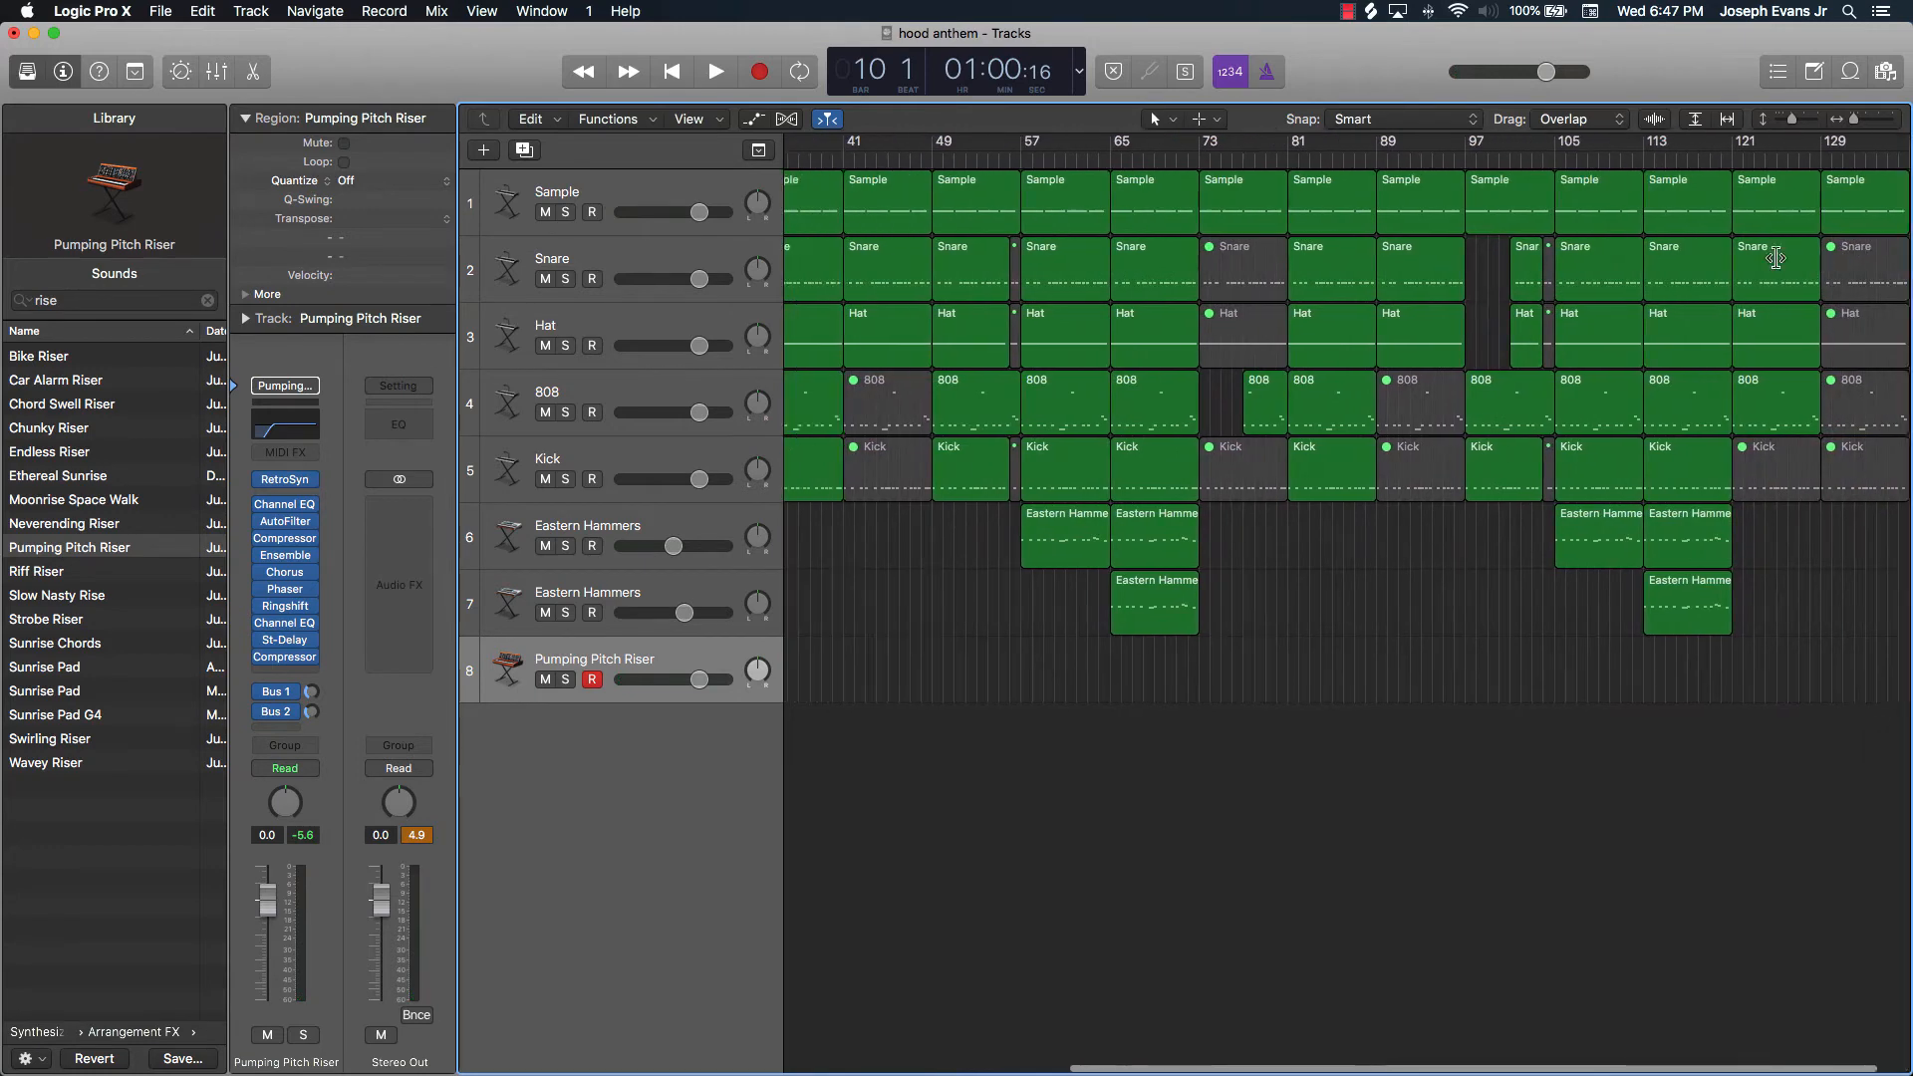
scroll(1273, 555, left, 3)
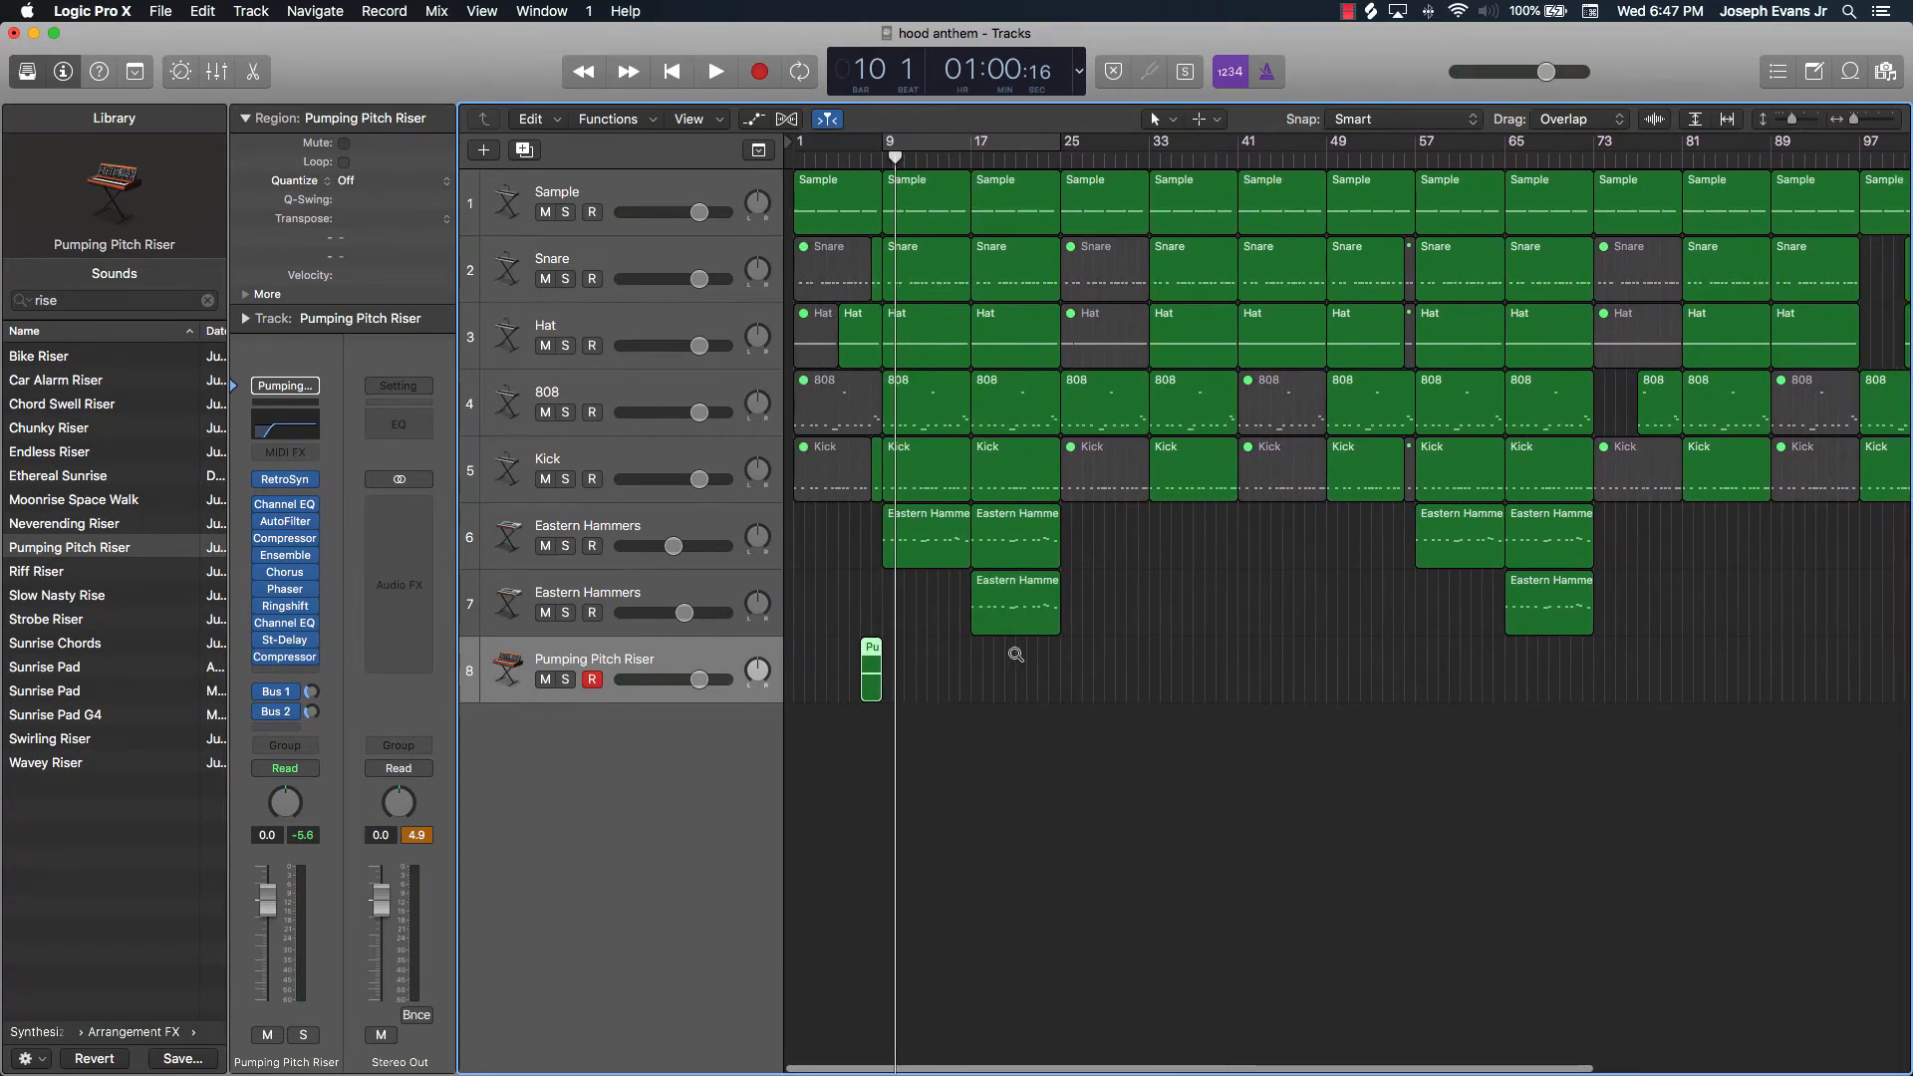
scroll(1015, 654, down, 3)
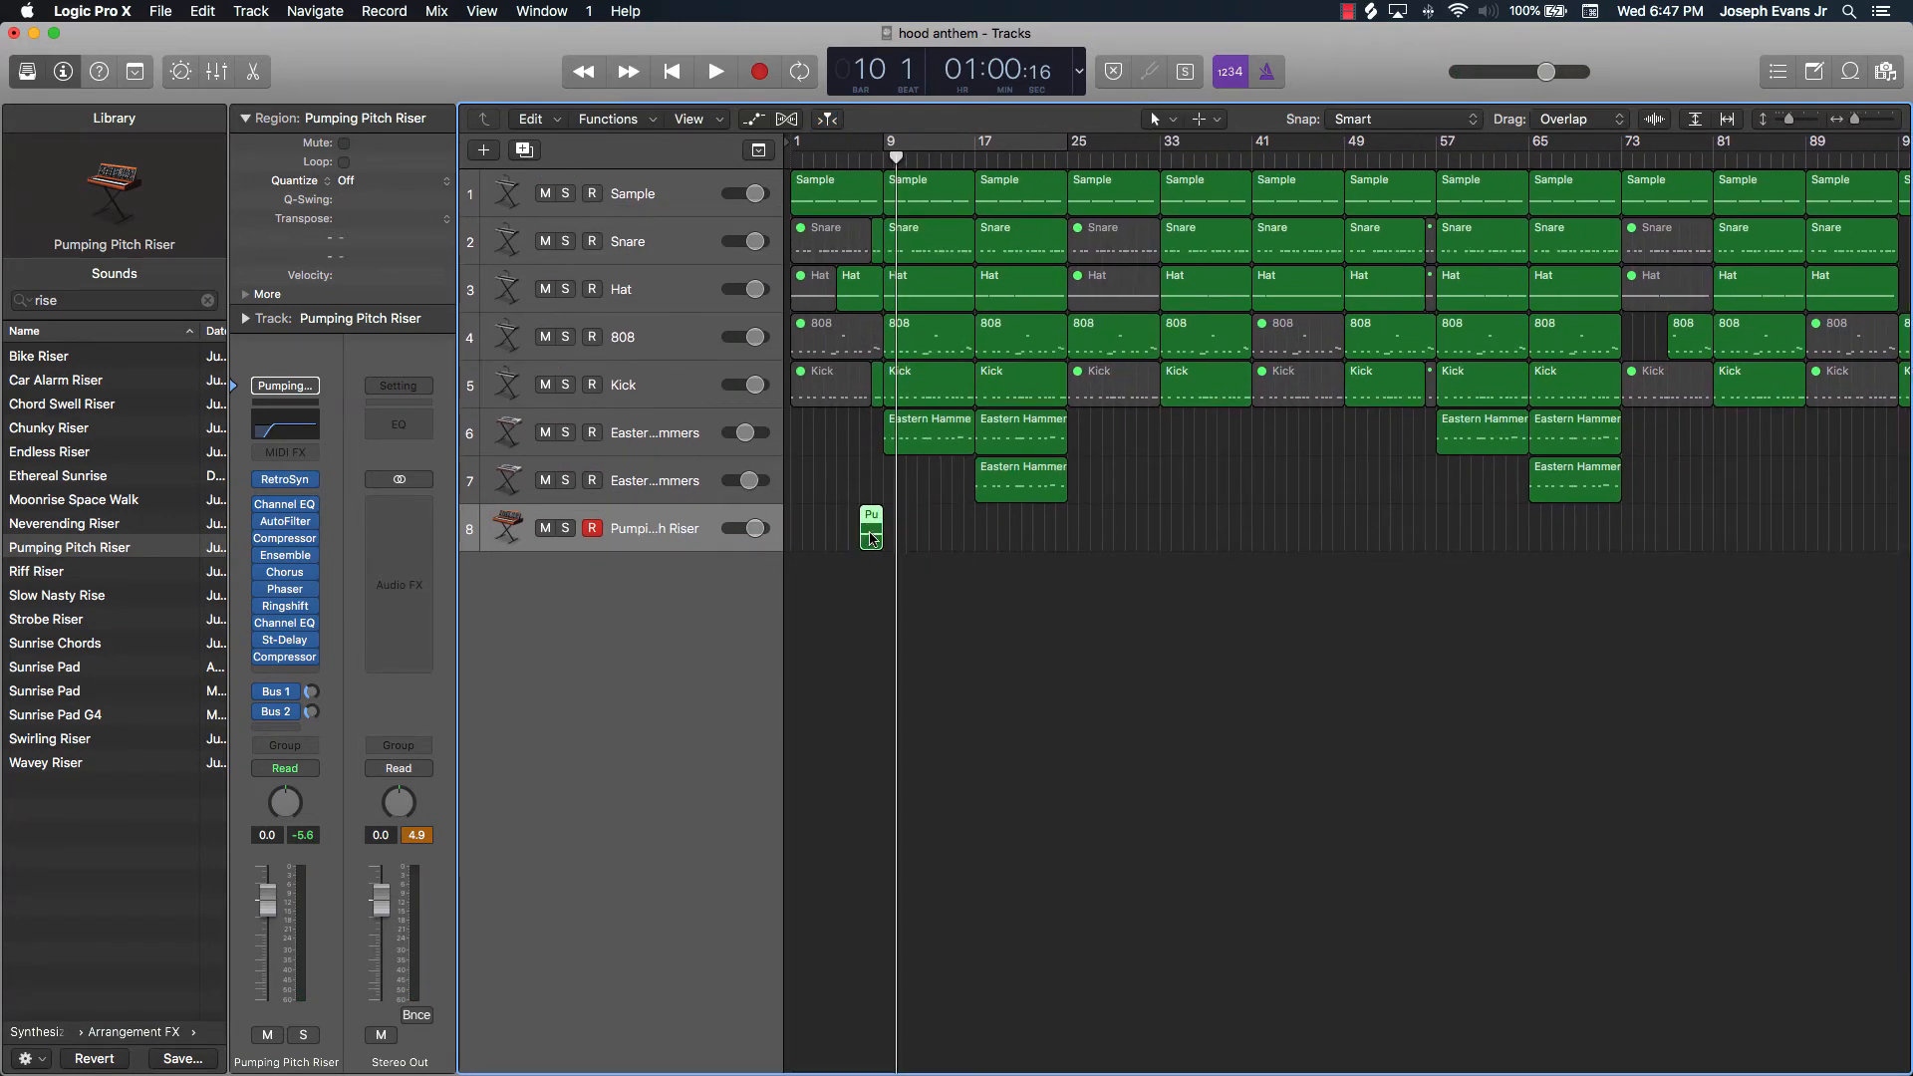
drag(871, 539, 1429, 550)
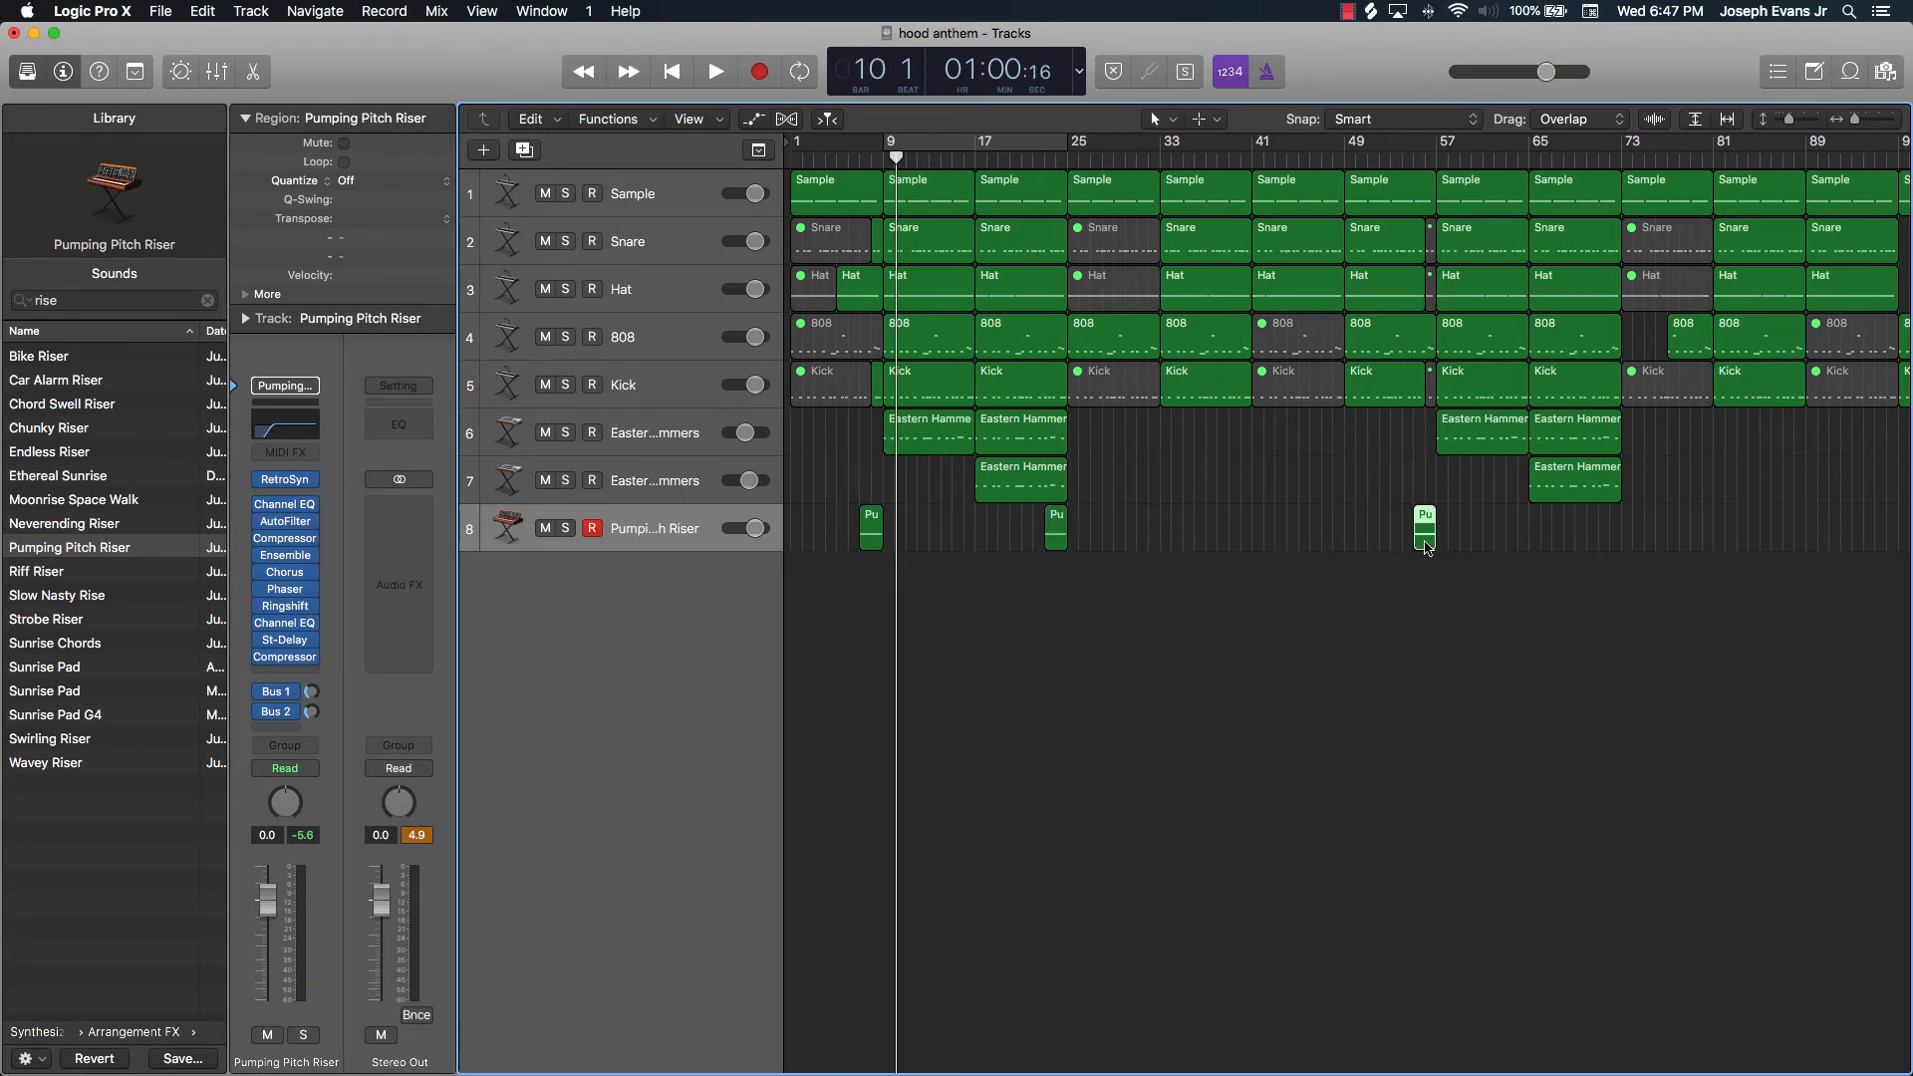
drag(1430, 543, 1611, 538)
scroll(1610, 538, right, 10)
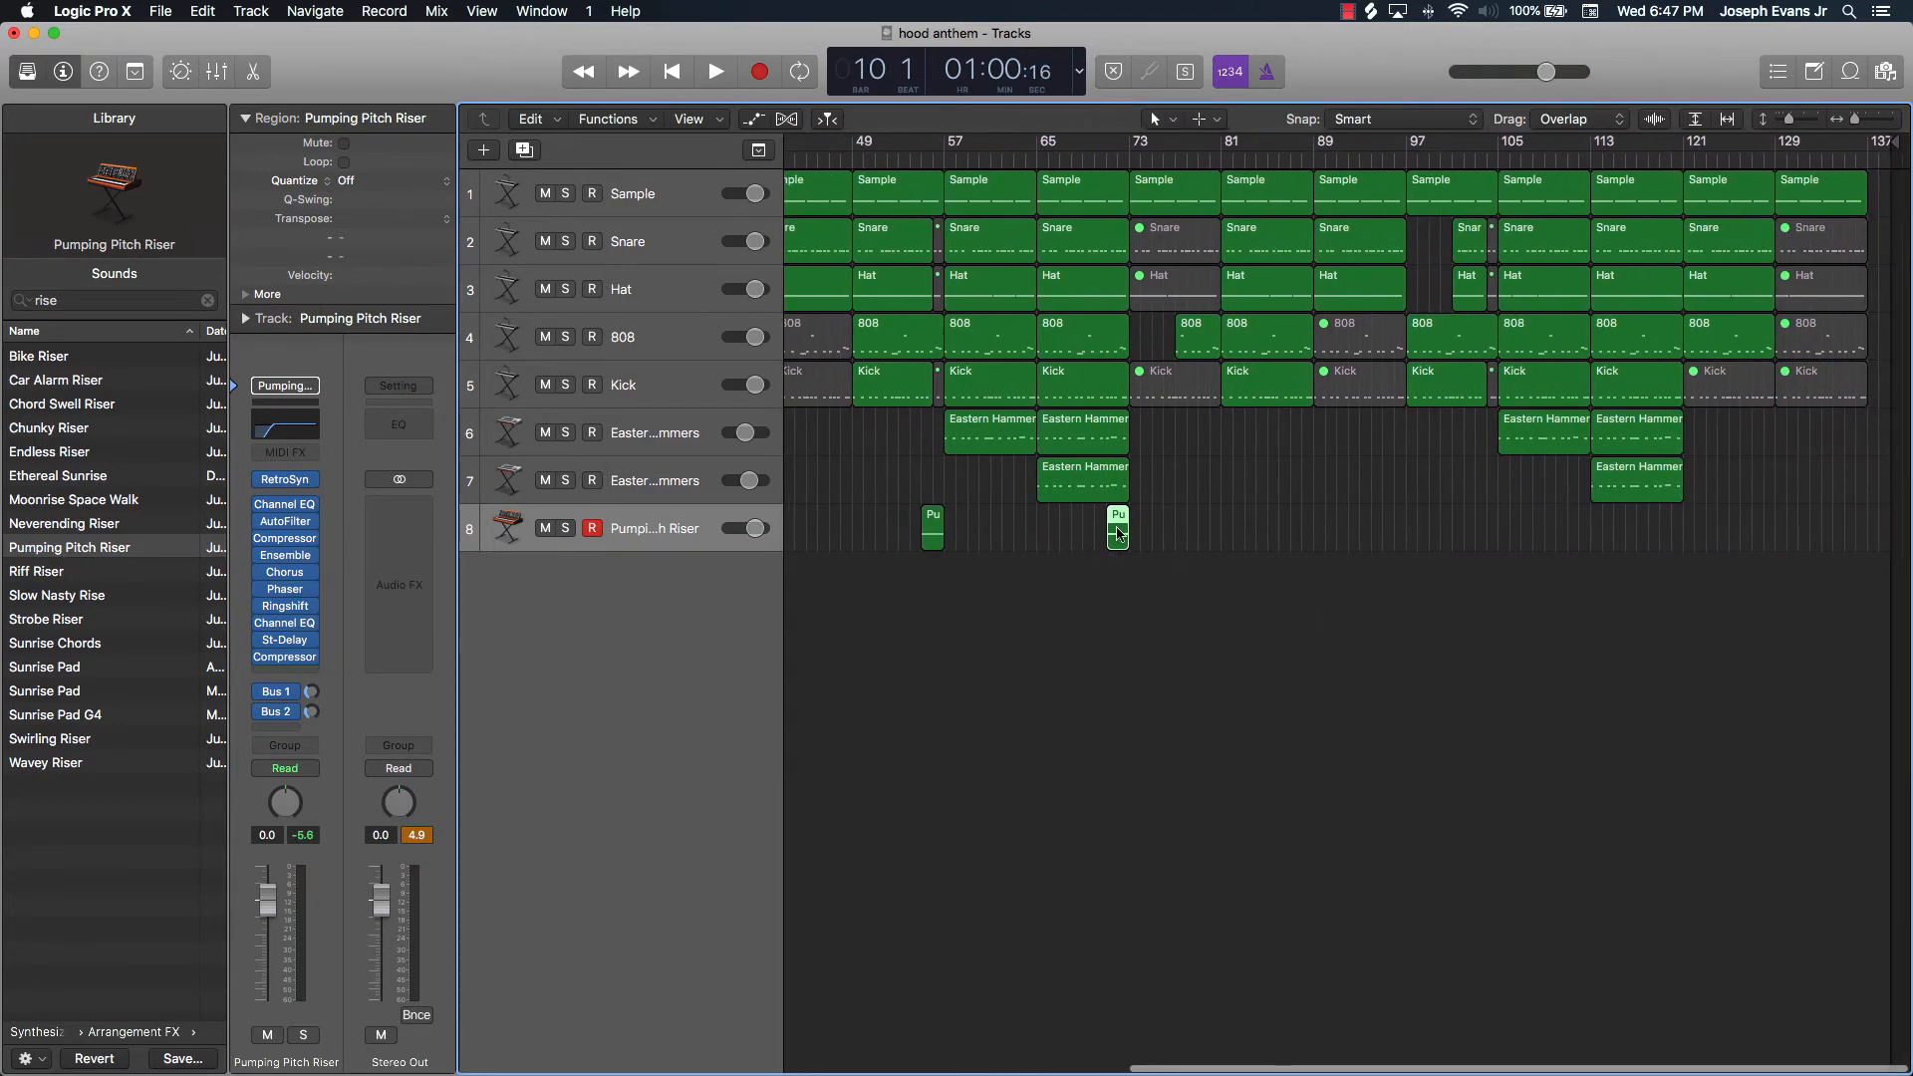
drag(1118, 533, 1676, 545)
scroll(1528, 542, left, 1)
click(1177, 419)
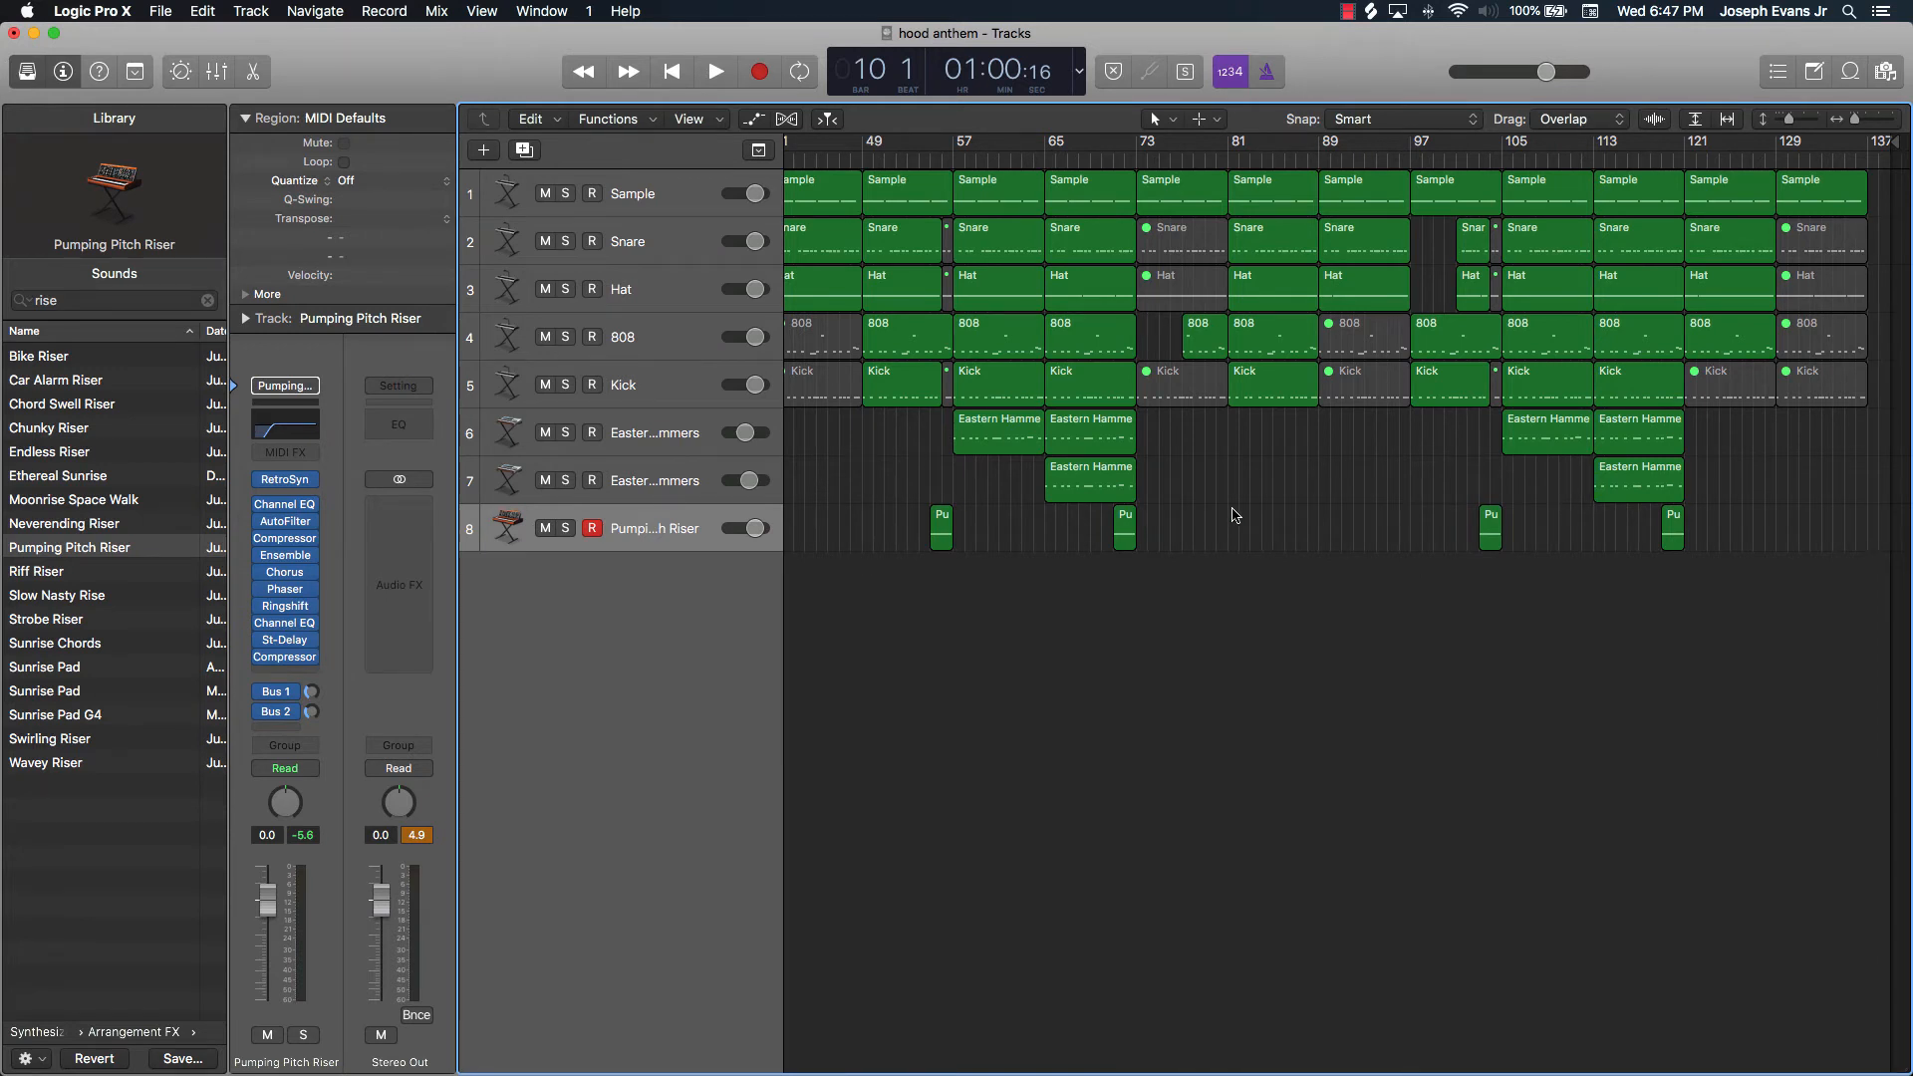
While playing the song from bar 1, set the Pumping Pitch Riser track's volume to -2.3 dB, disarm its recording and save the project.
key(Return)
key(space)
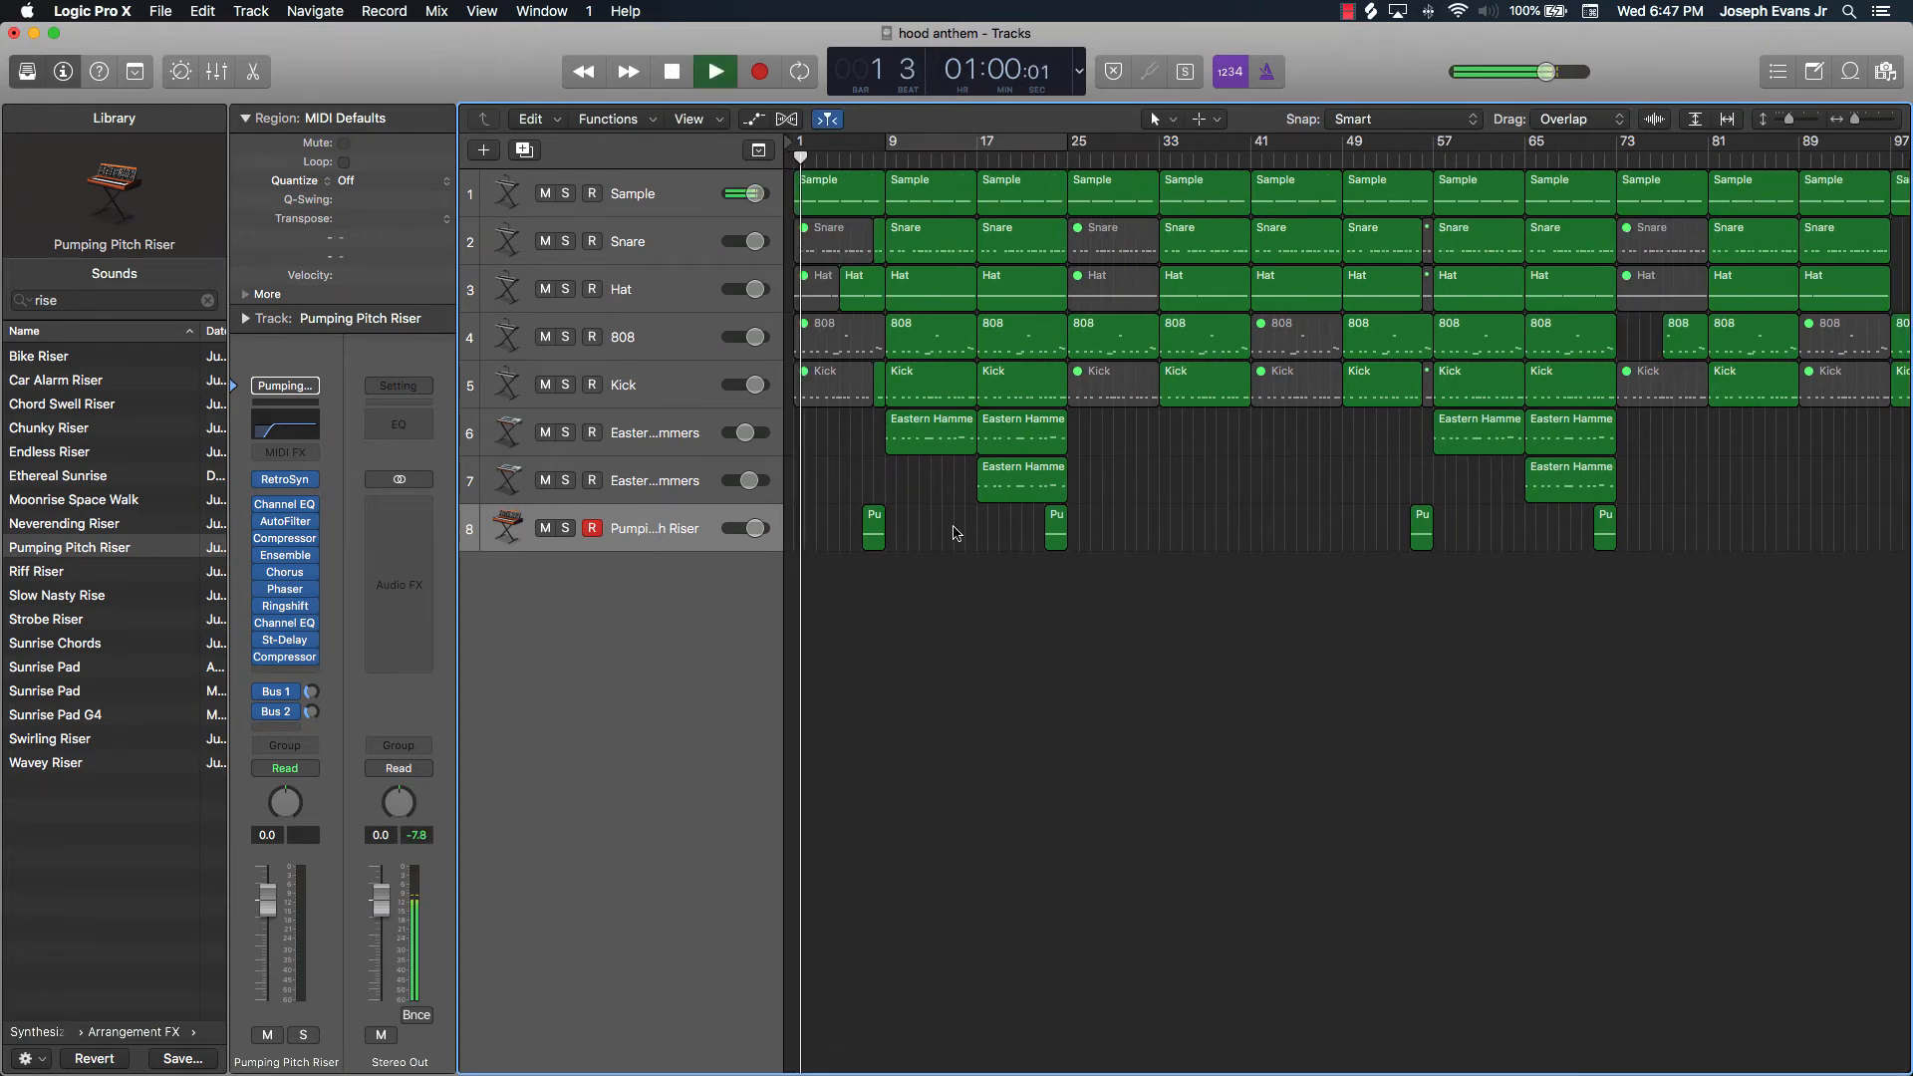
drag(754, 533, 750, 534)
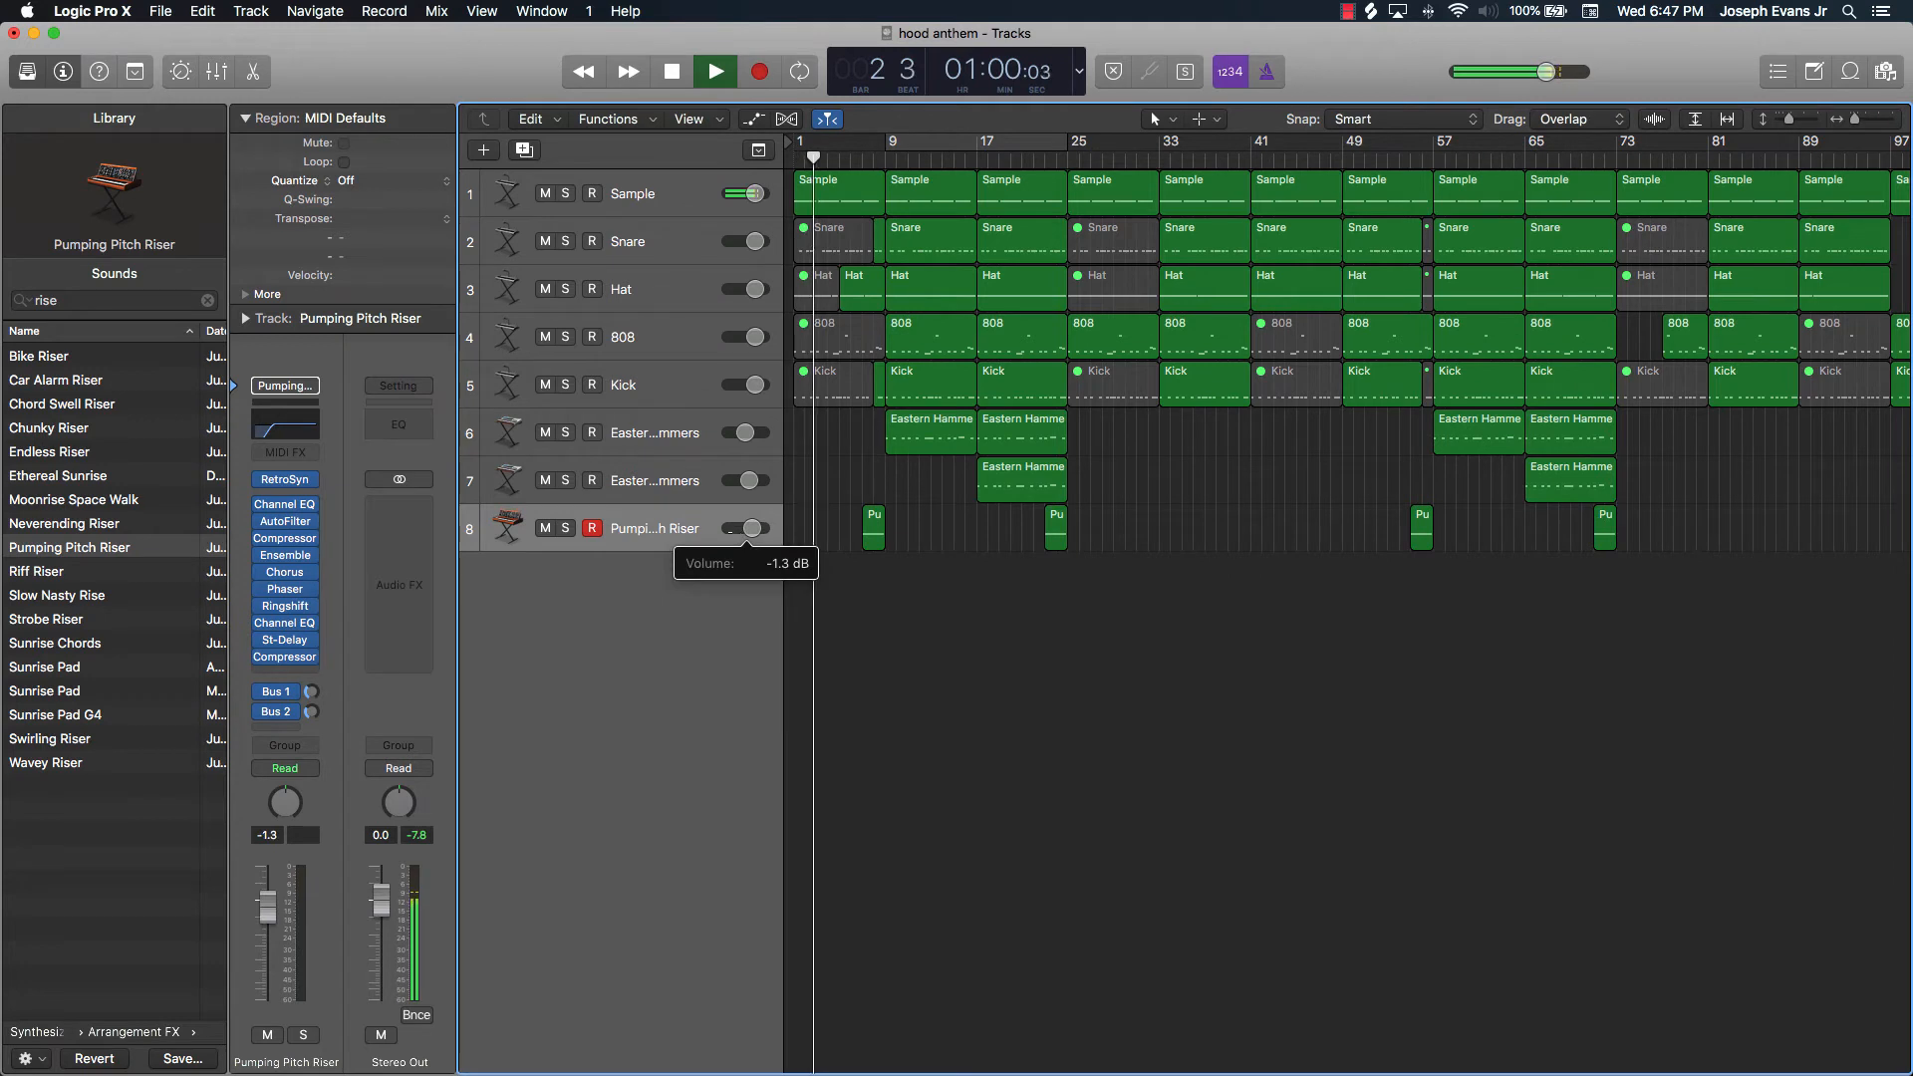
click(593, 536)
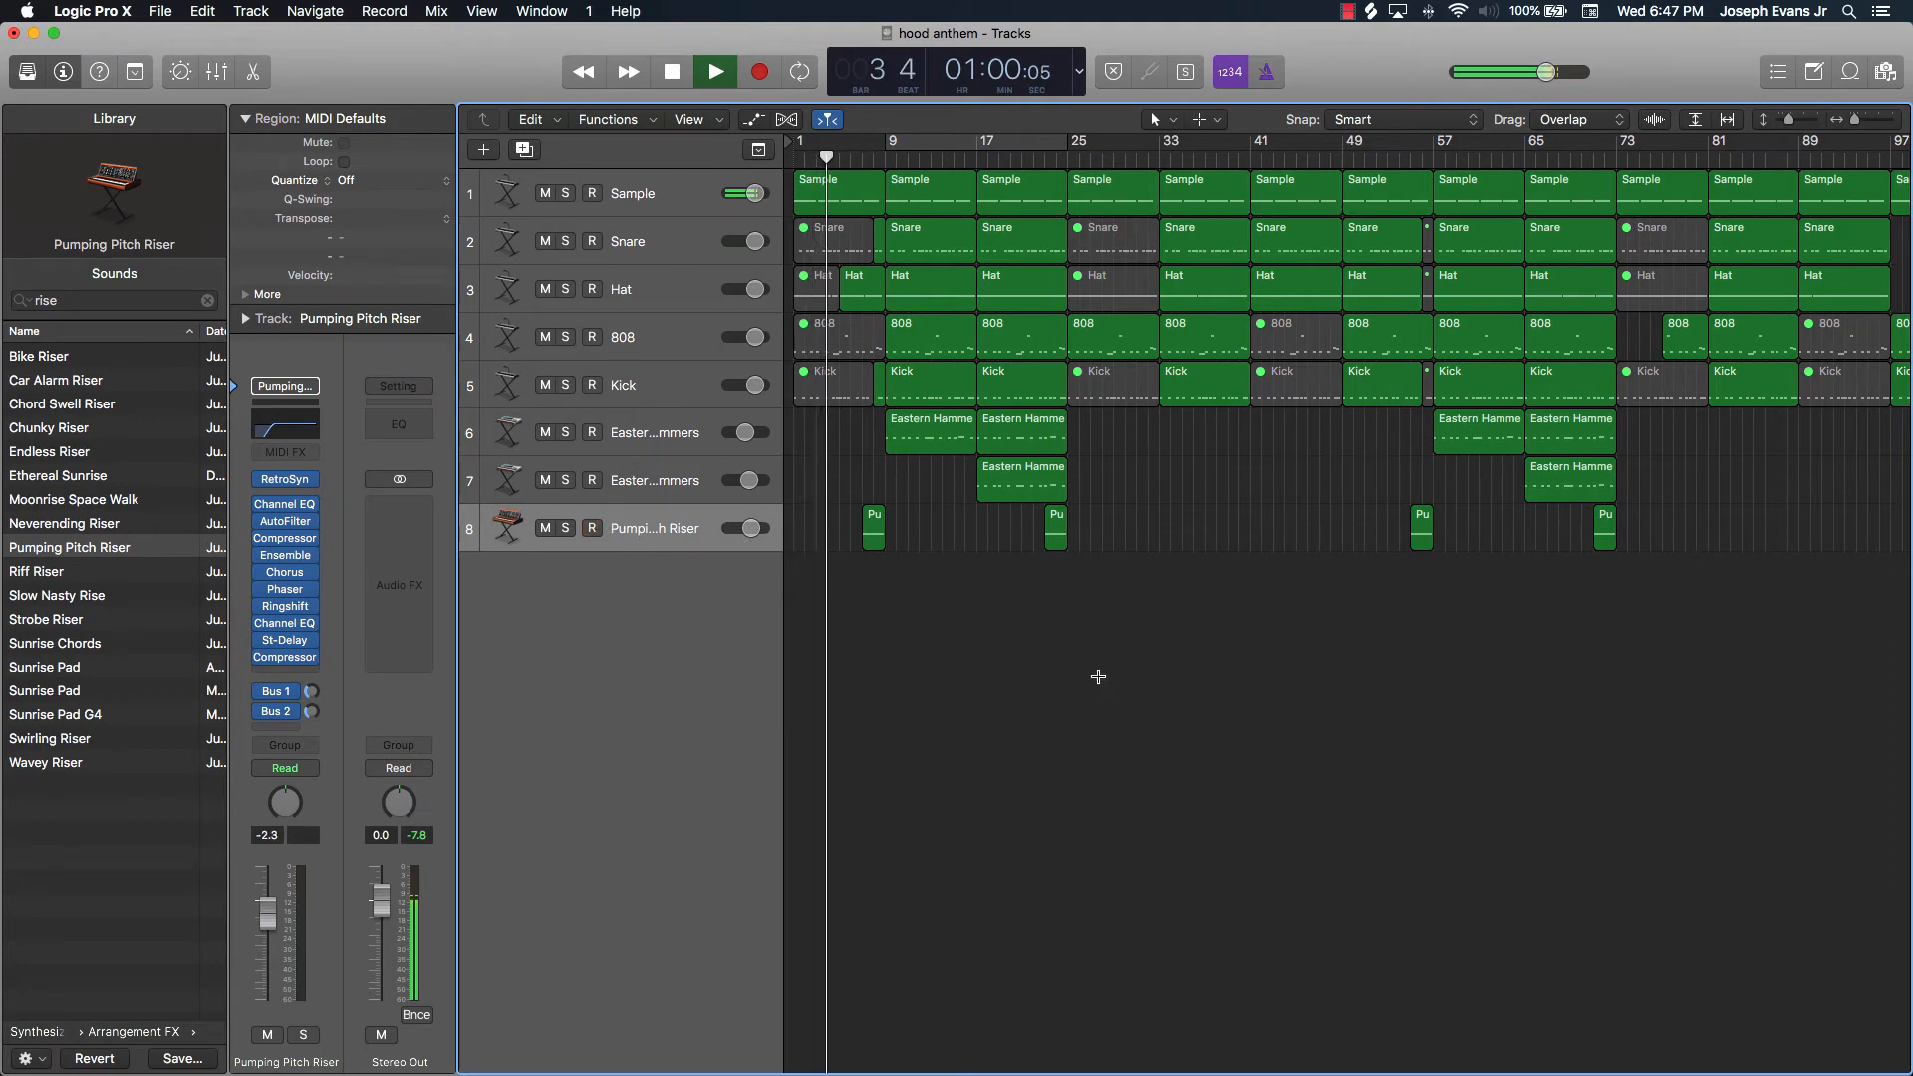
key(super+s)
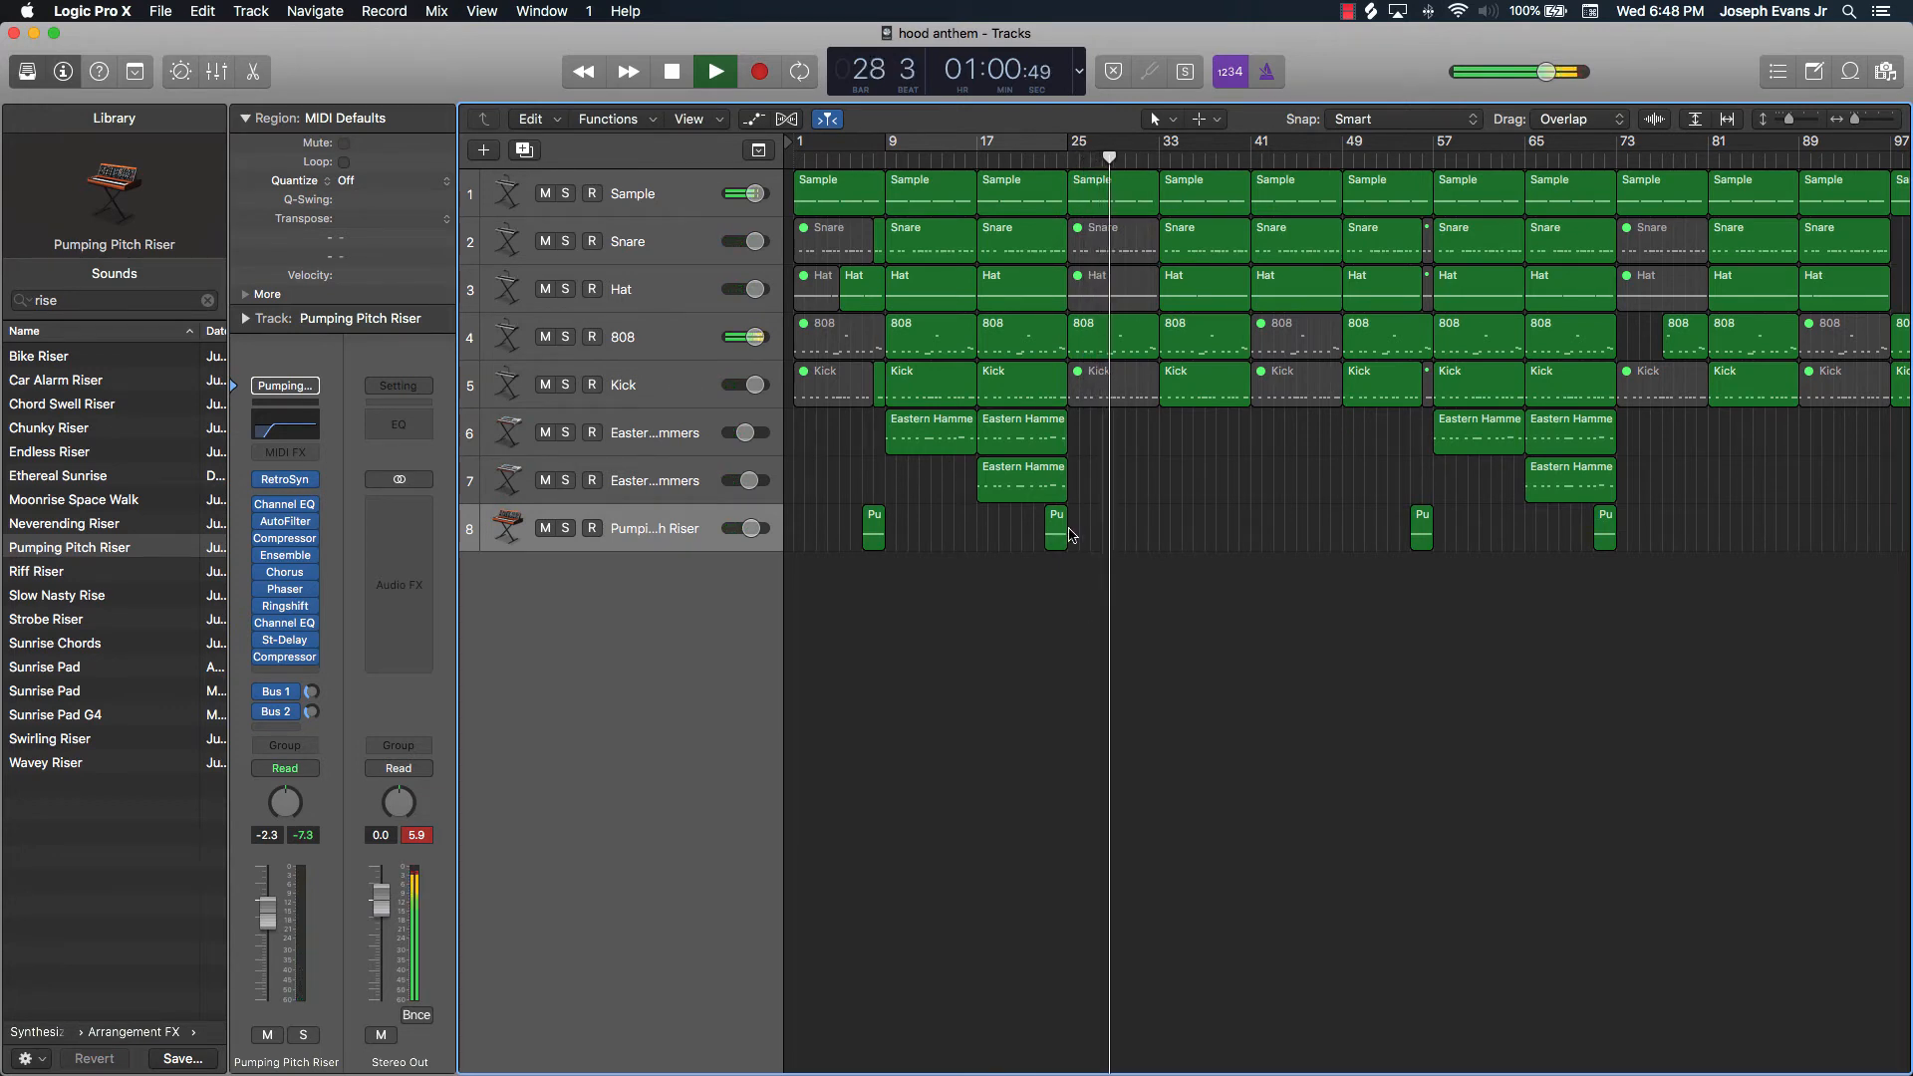
key(space)
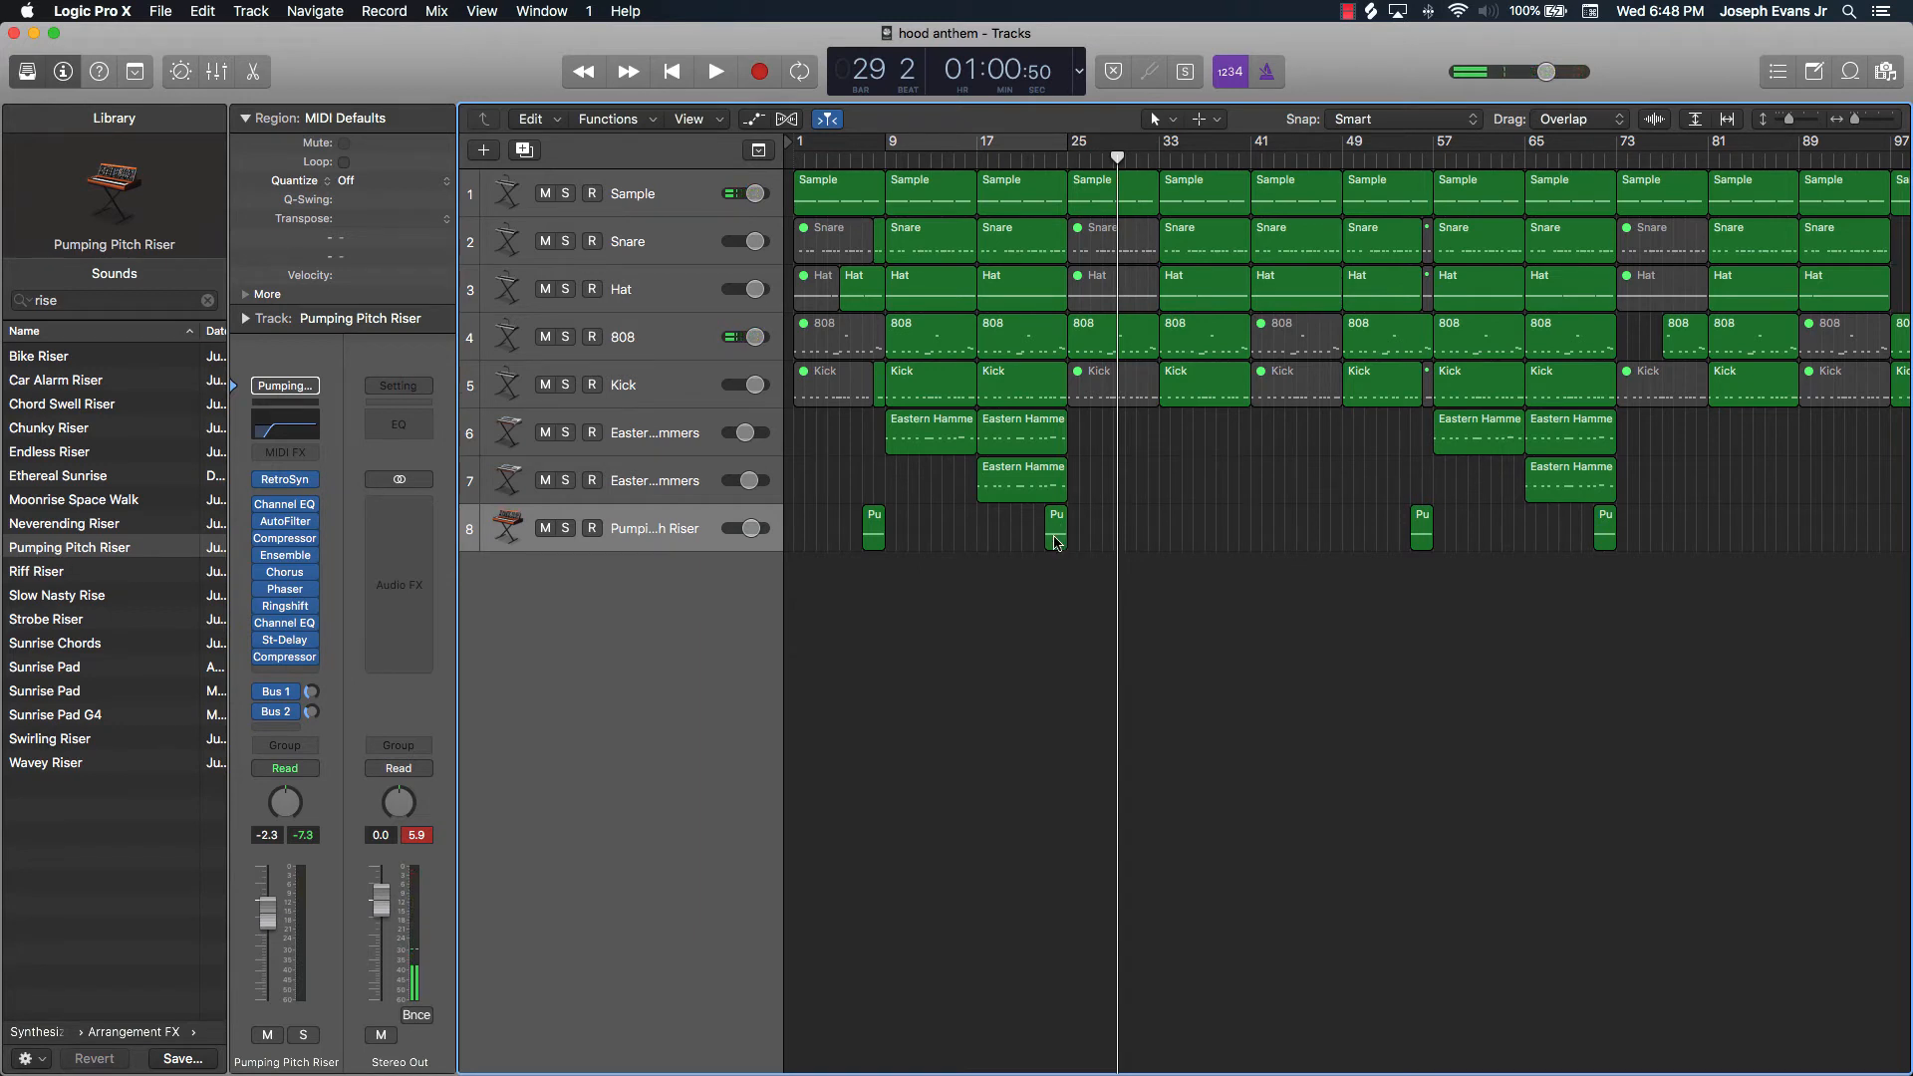
Try adding extra Pumping Pitch Riser regions starting at bars 73 and 121, and undo those copies.
drag(1057, 543, 1630, 547)
scroll(1630, 550, right, 10)
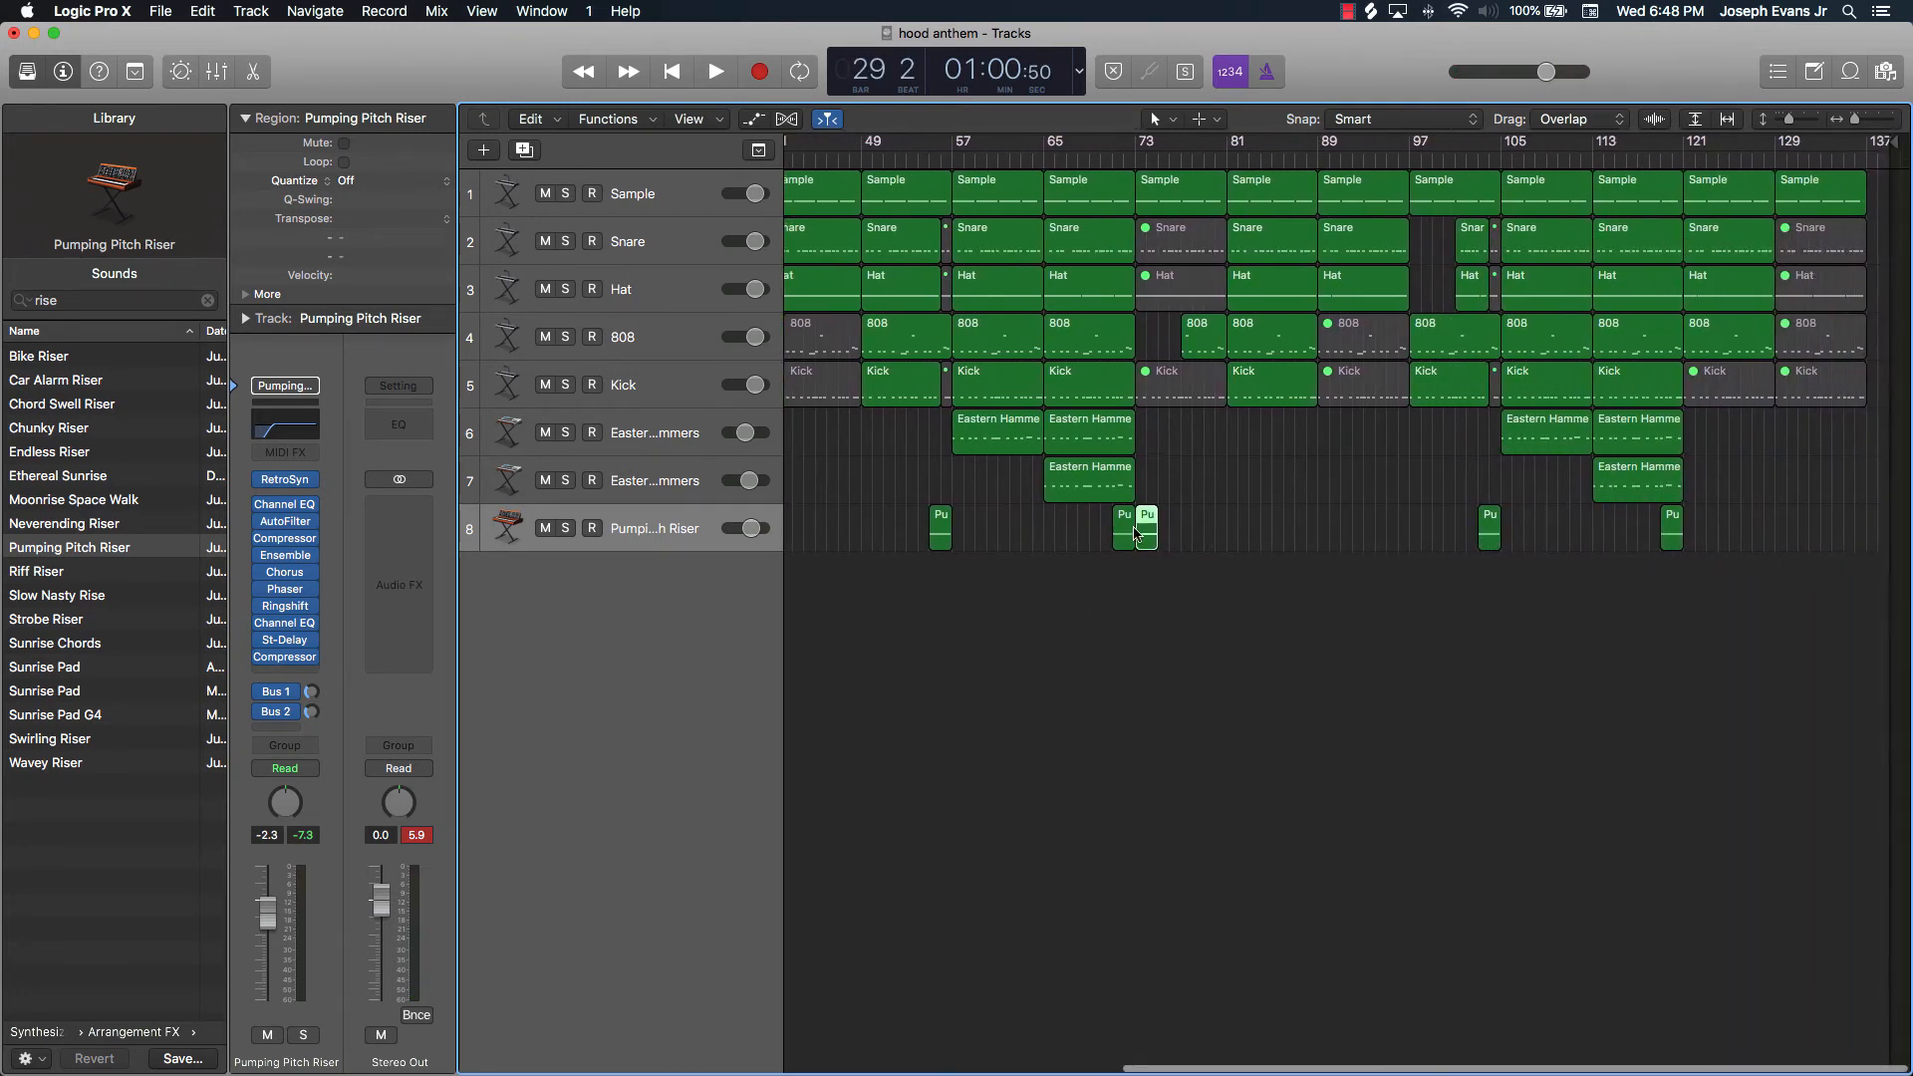
drag(1149, 539, 1698, 541)
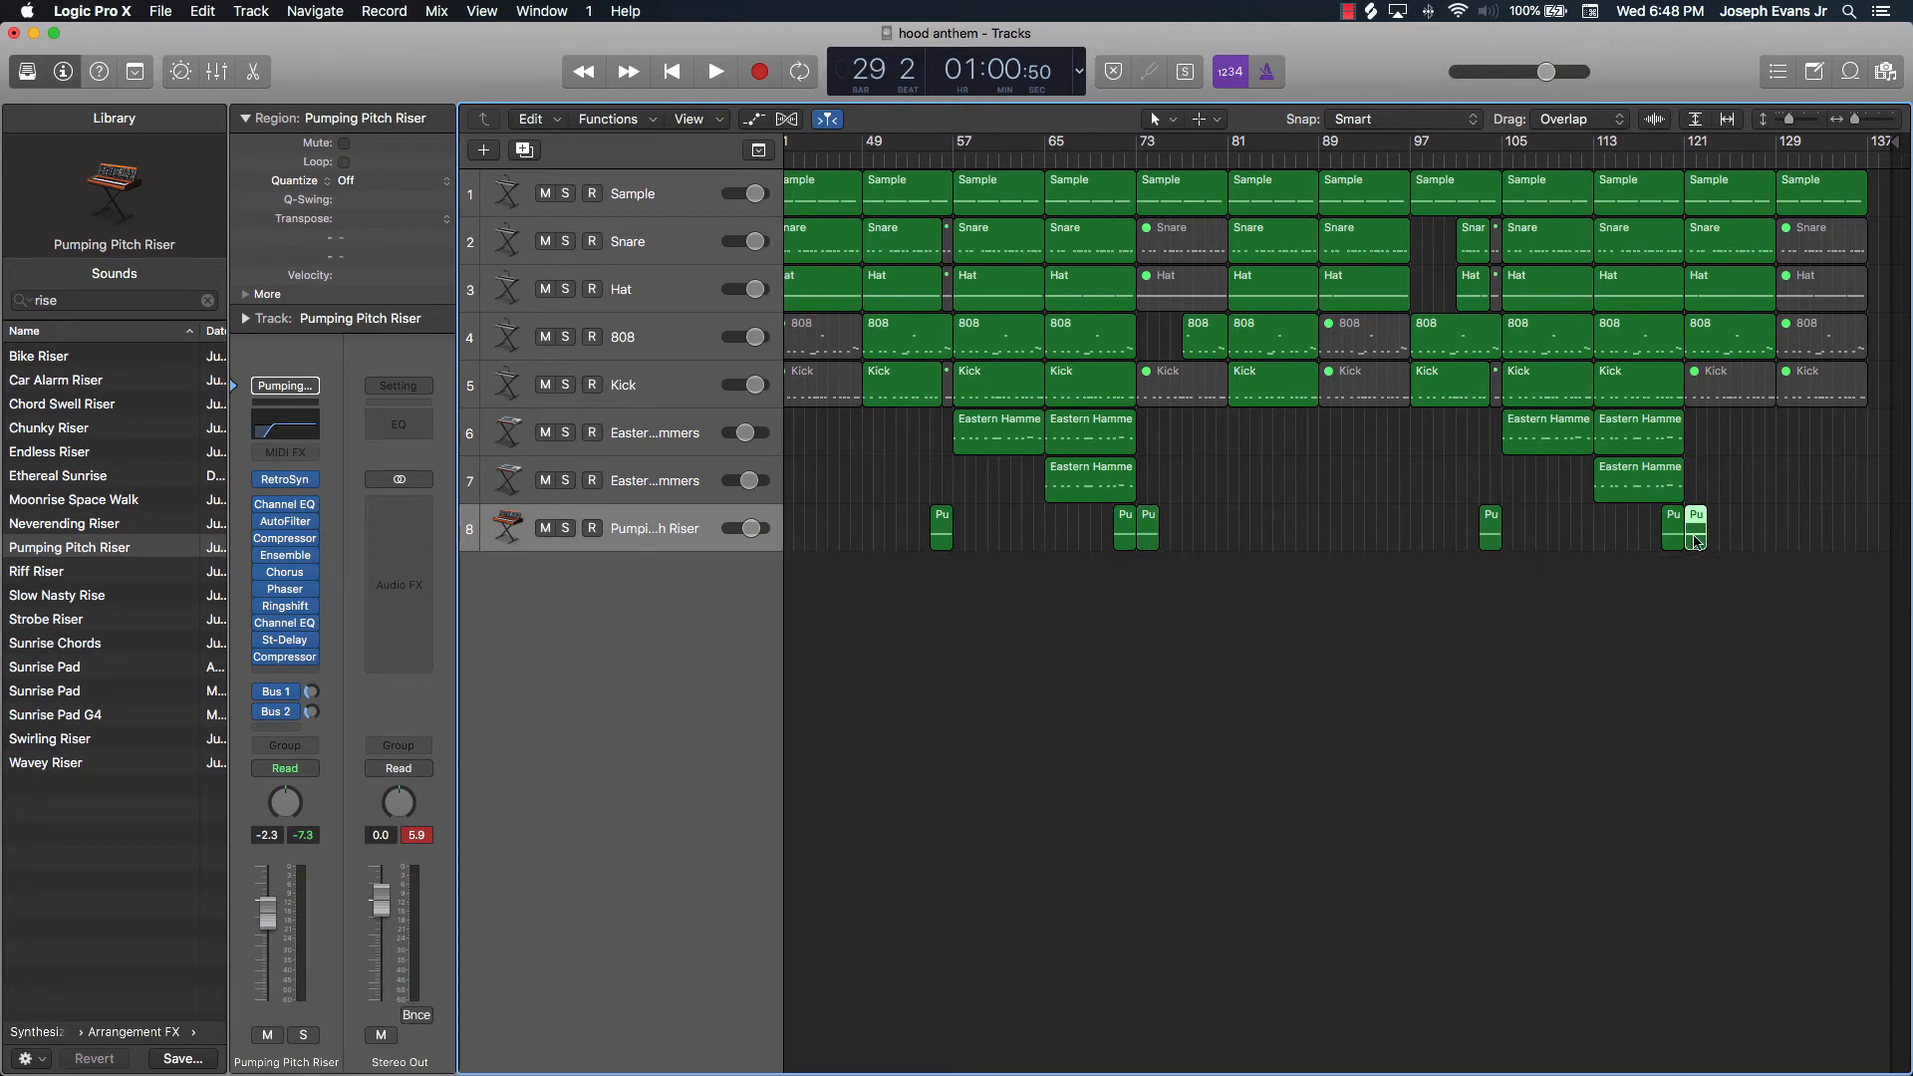
double_click(1698, 541)
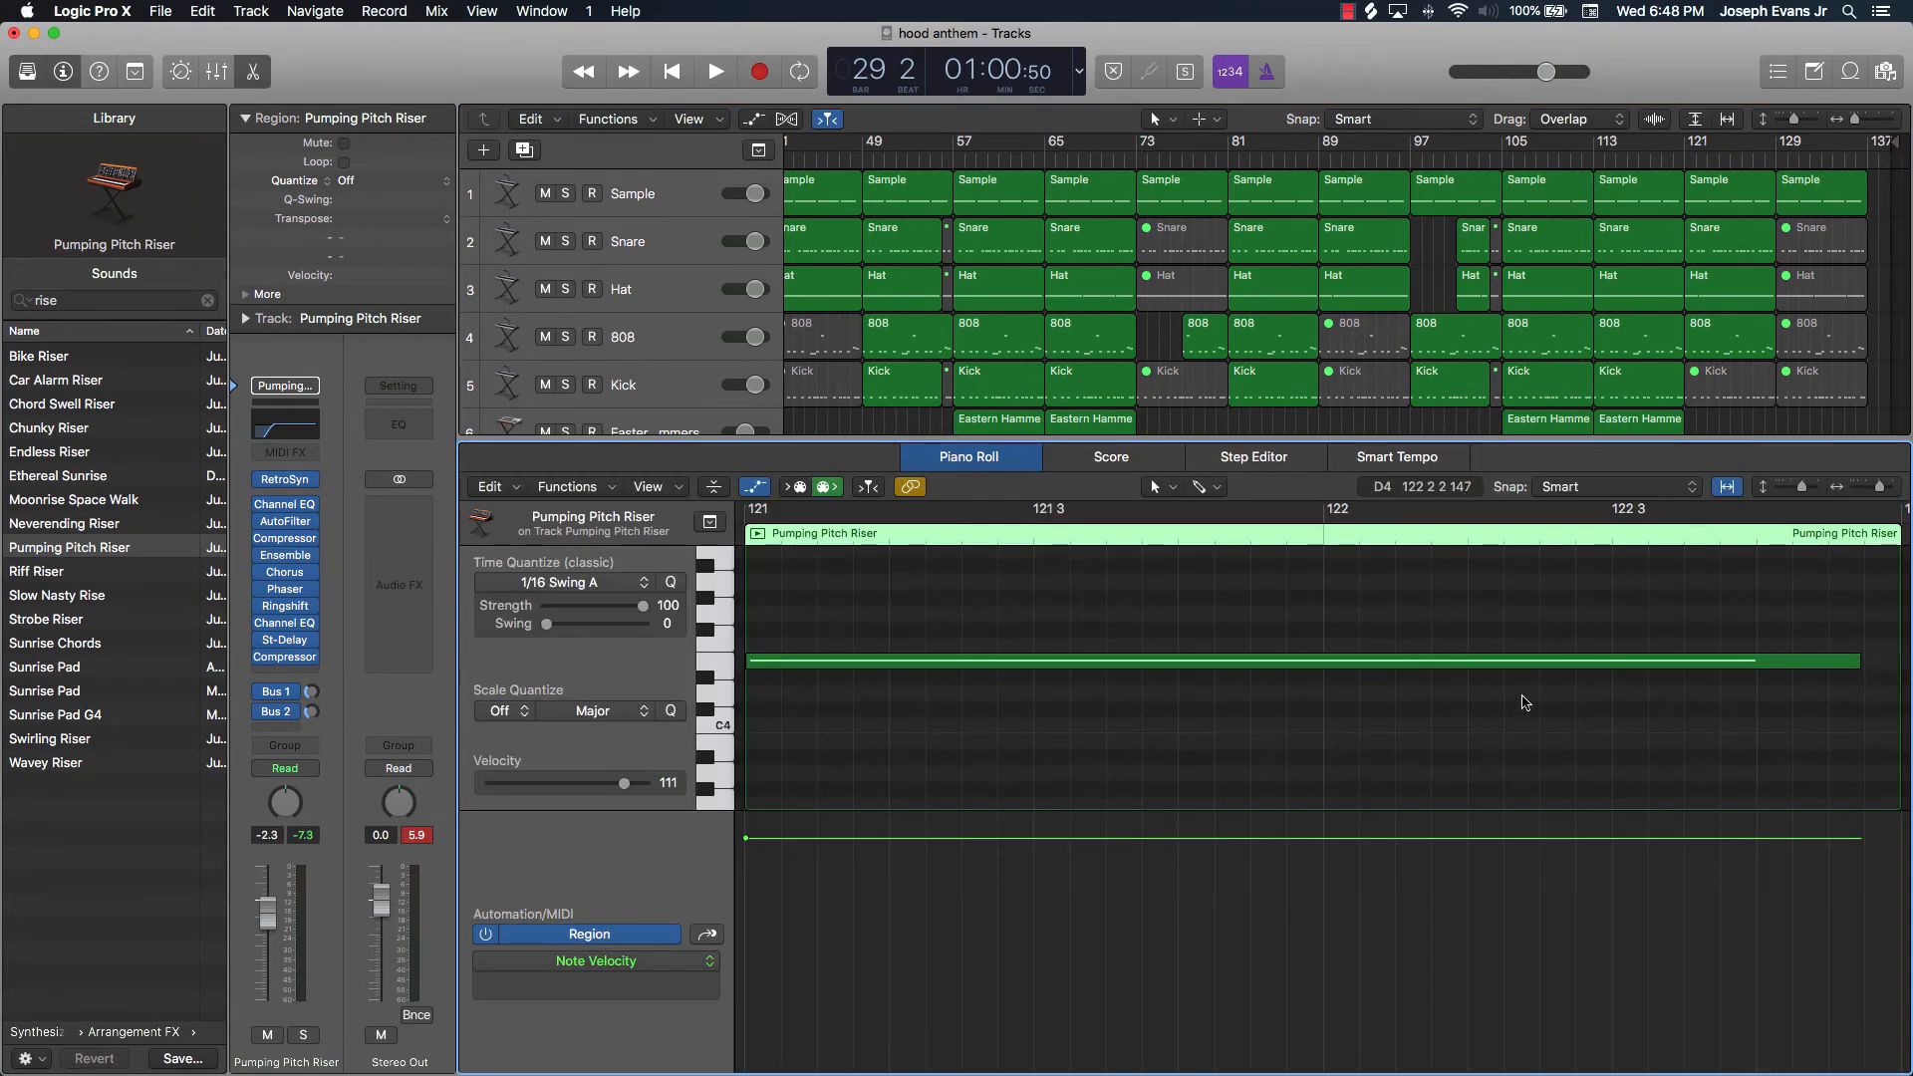
ctrl+alt+click(1515, 706)
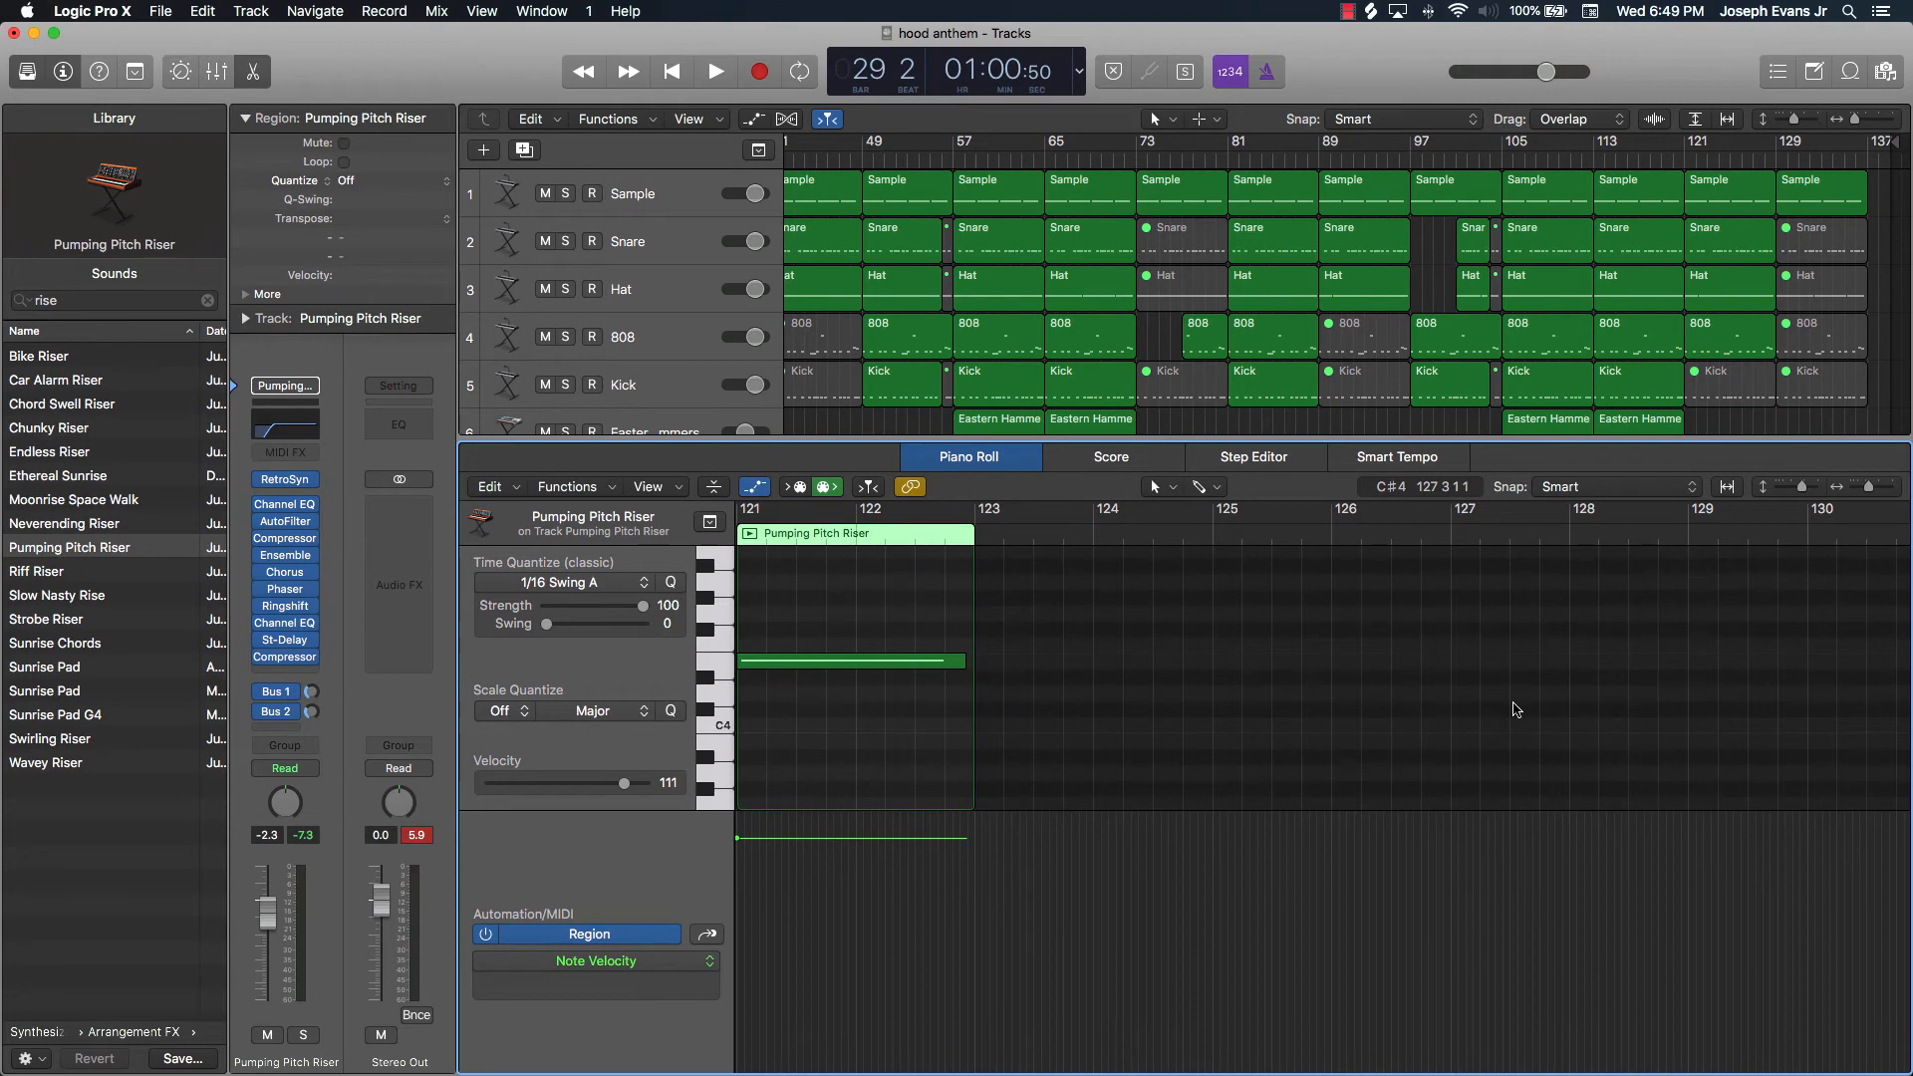
key(e)
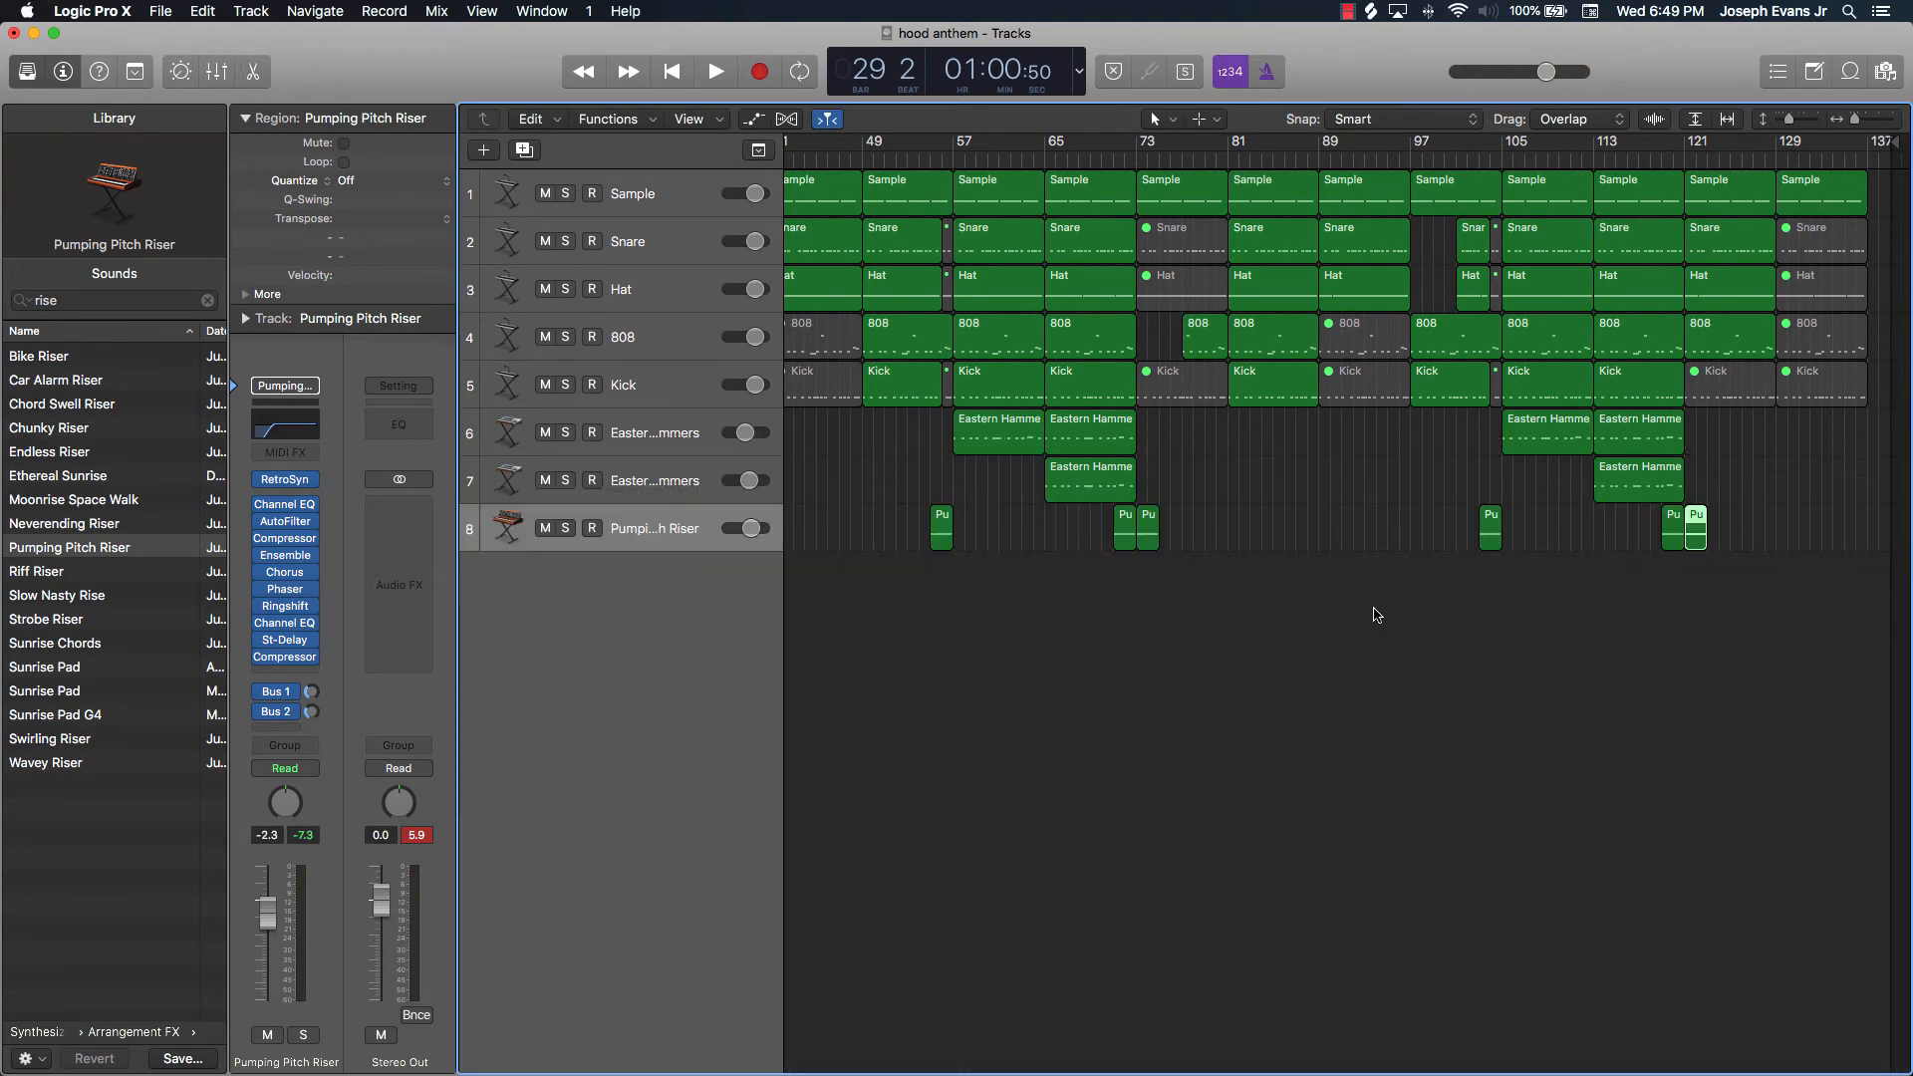
key(super+z)
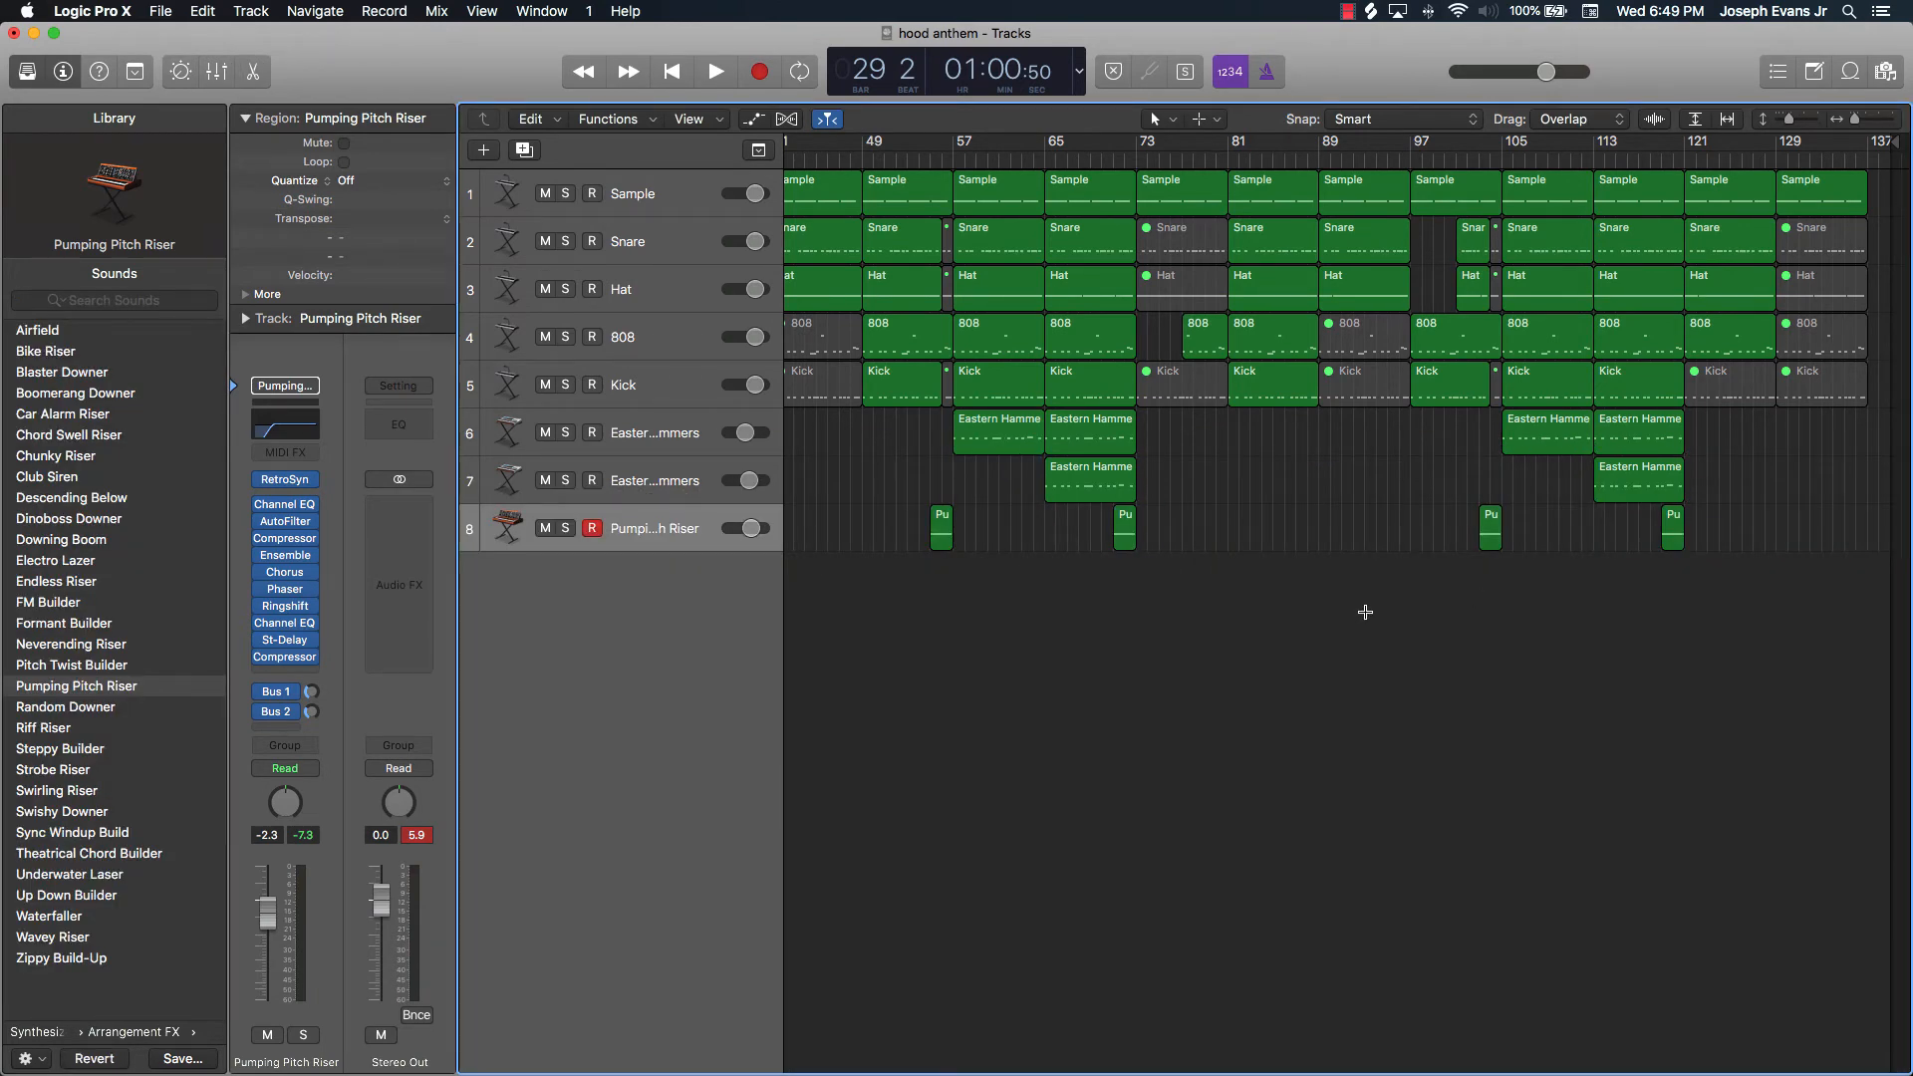
Add half-bar Eastern Hammers regions at bar 25 on both melody tracks and copy the pair to bars 73 and 121.
scroll(1365, 612, left, 10)
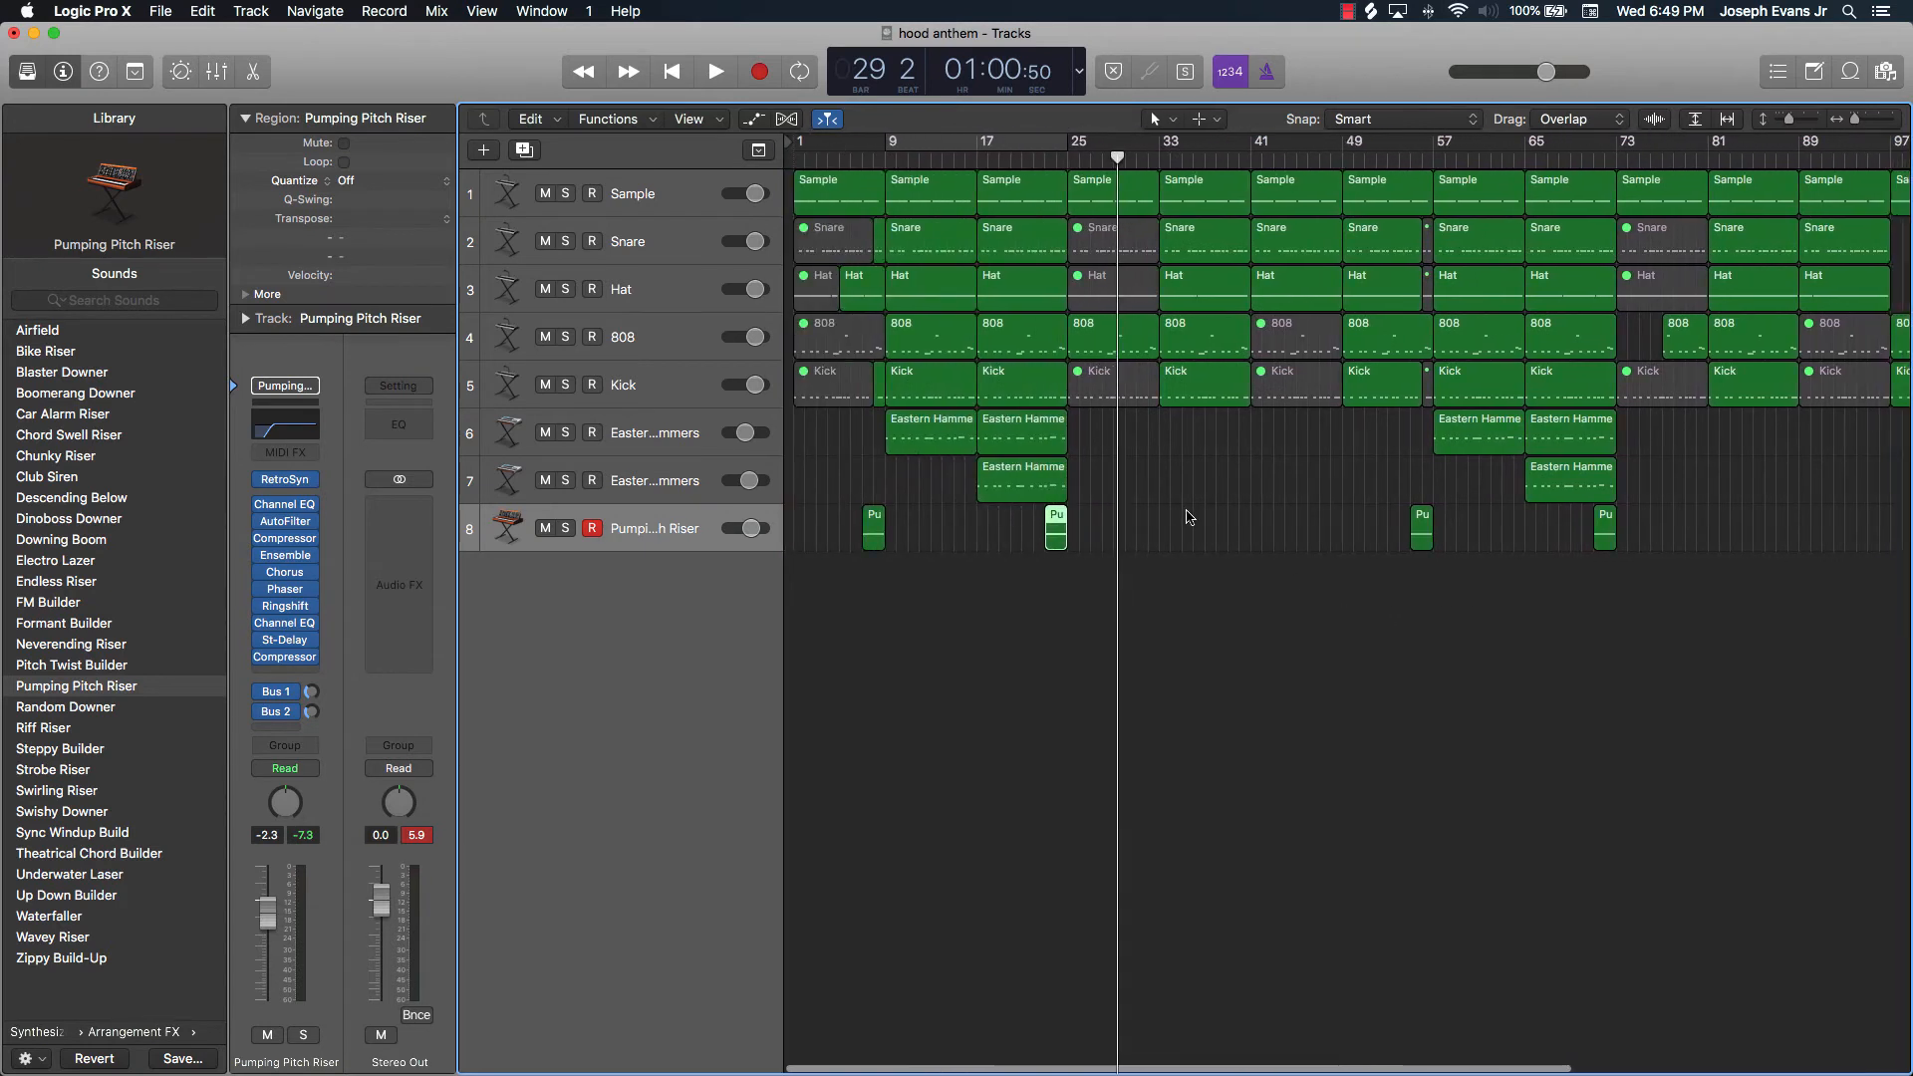
mouse_move(1087, 436)
mouse_down()
mouse_move(1000, 489)
mouse_move(1102, 488)
mouse_move(1089, 444)
mouse_move(1072, 446)
mouse_move(1109, 490)
mouse_move(1077, 418)
mouse_up()
scroll(1110, 490, up, 5)
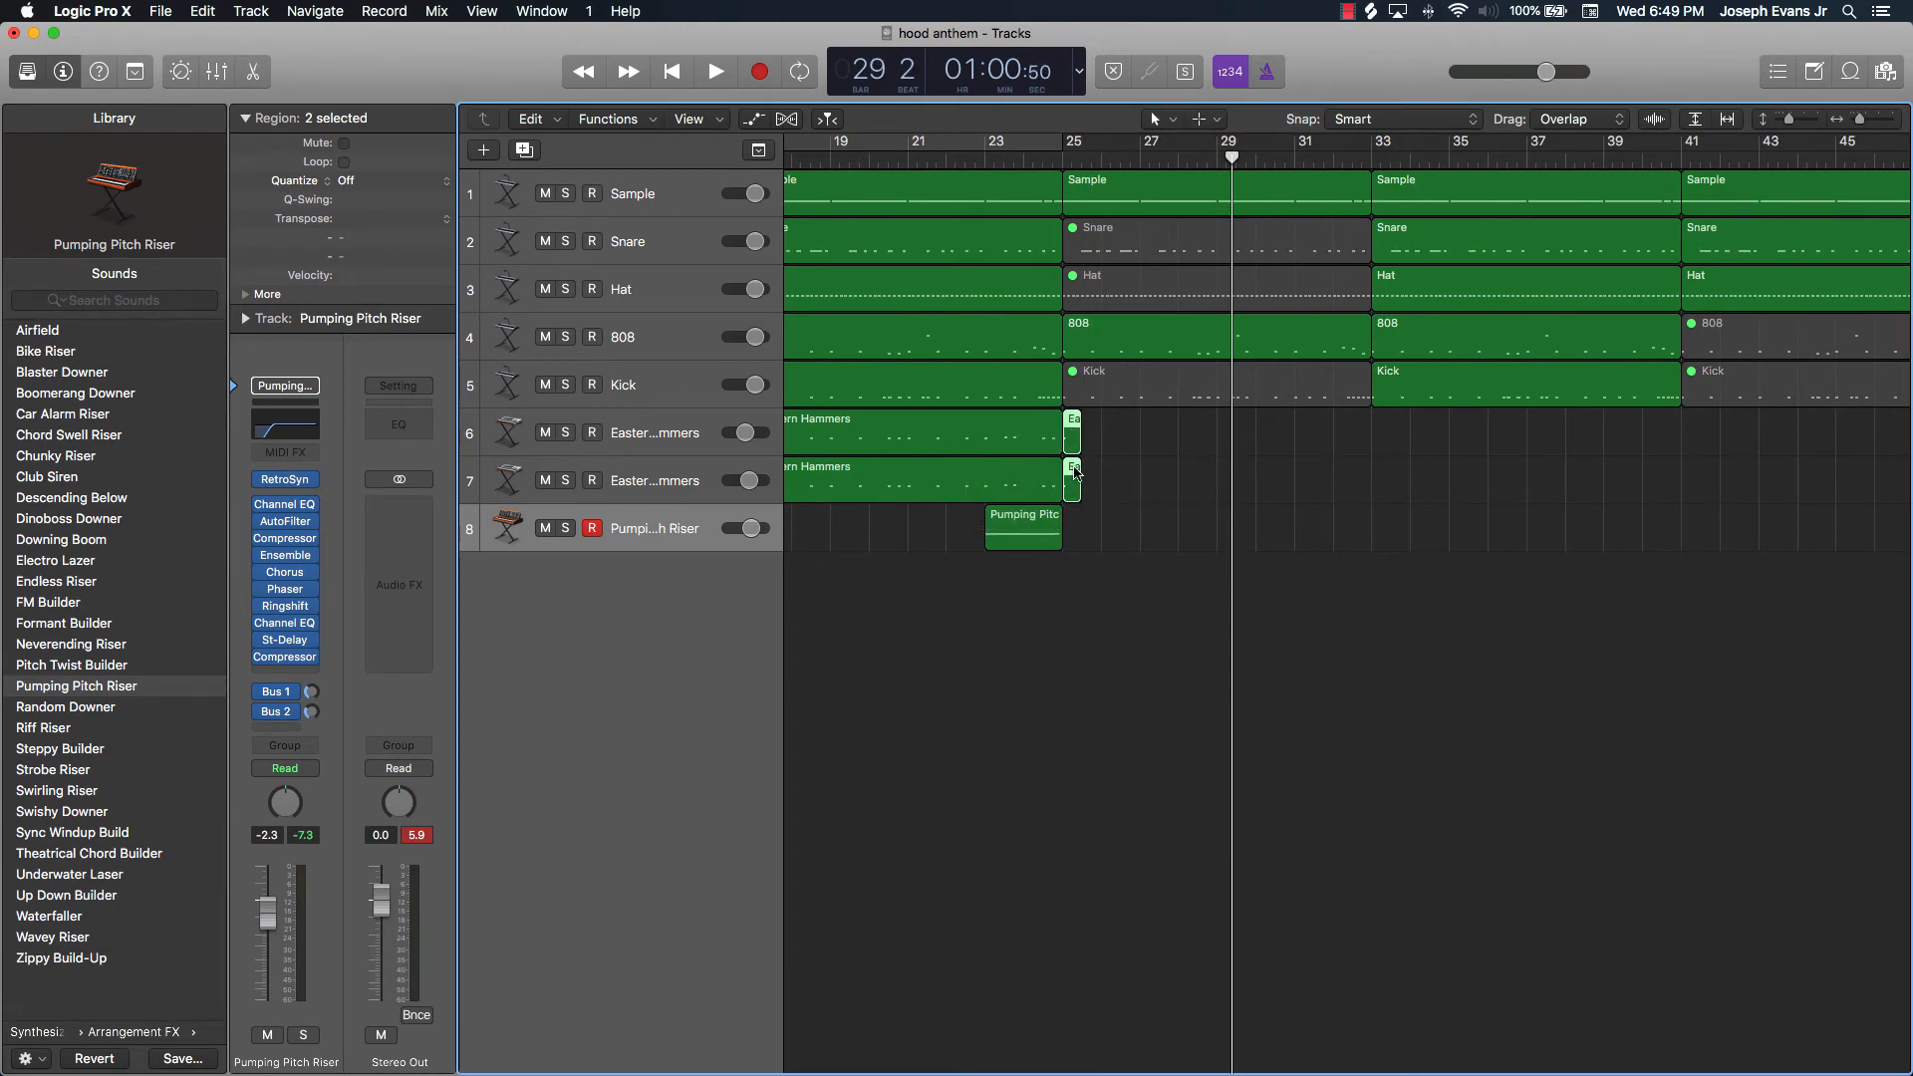
scroll(1096, 478, right, 15)
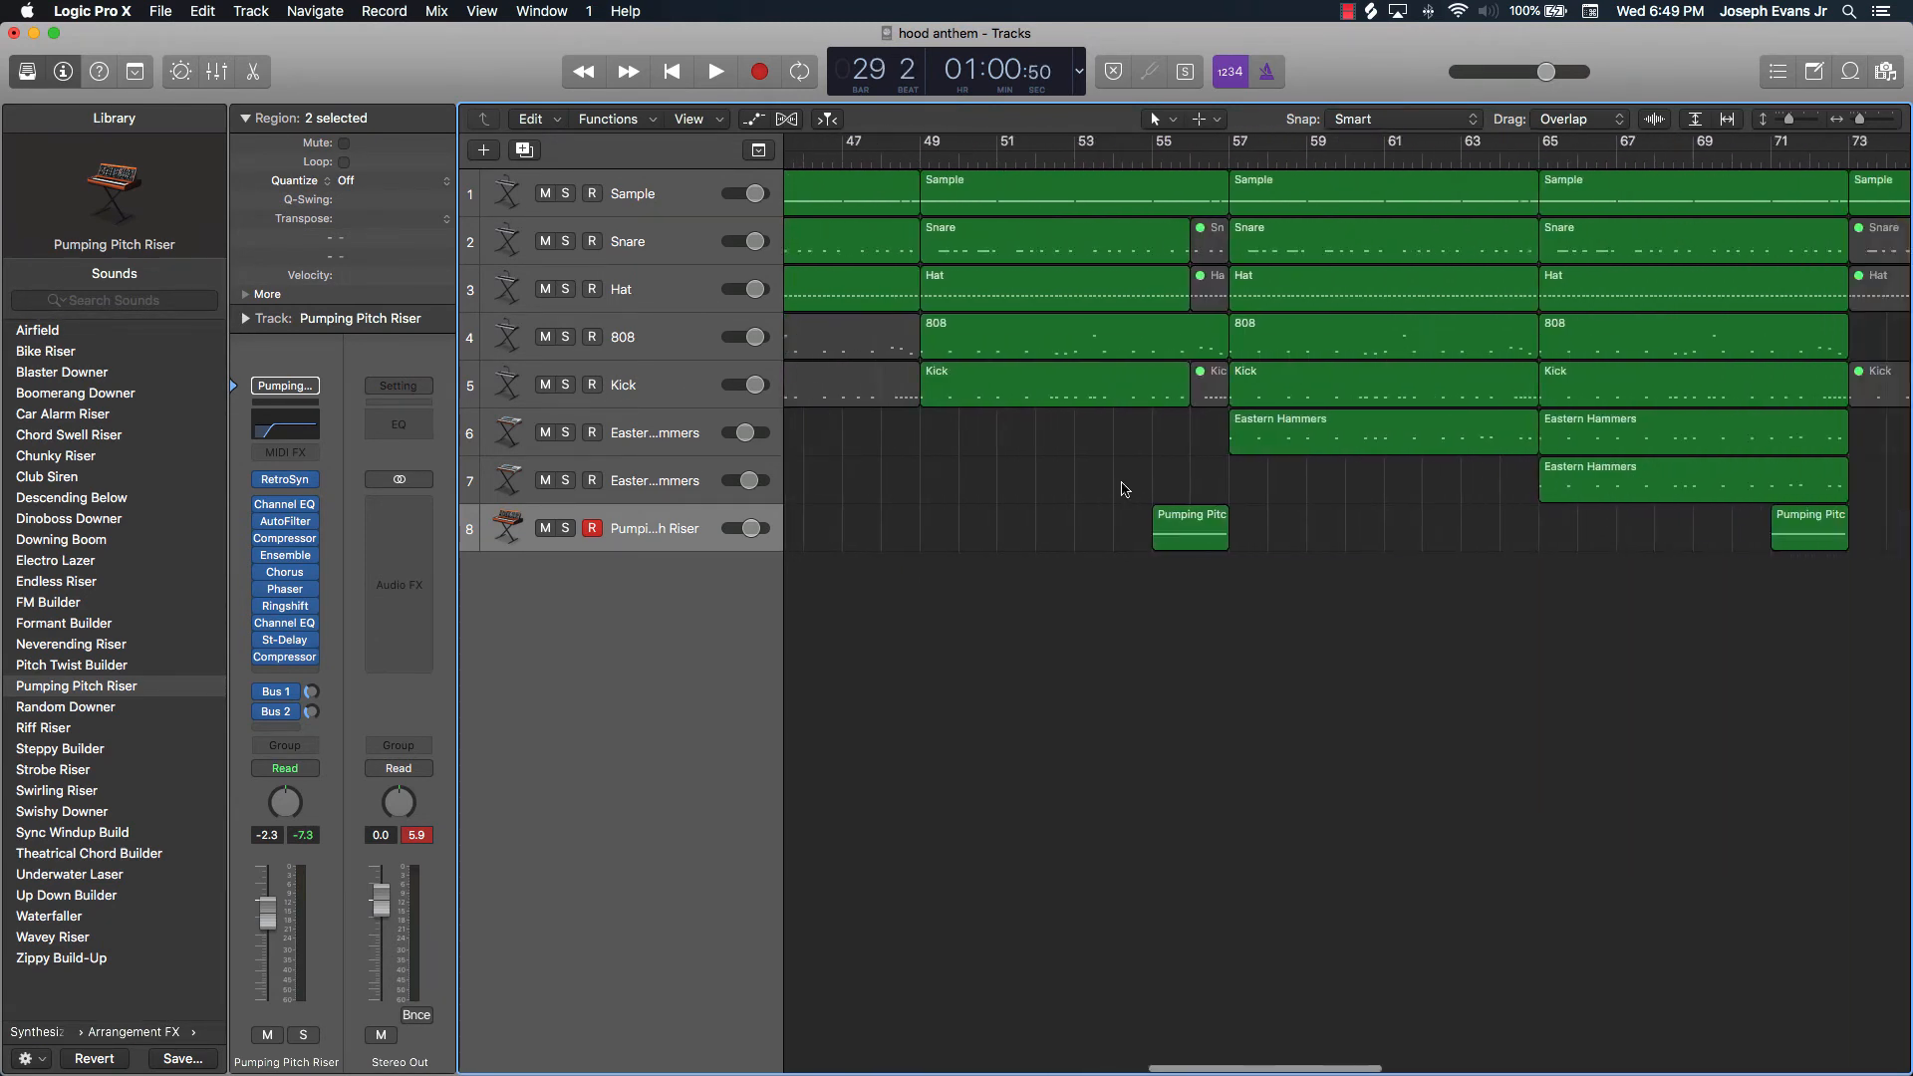
click(1122, 160)
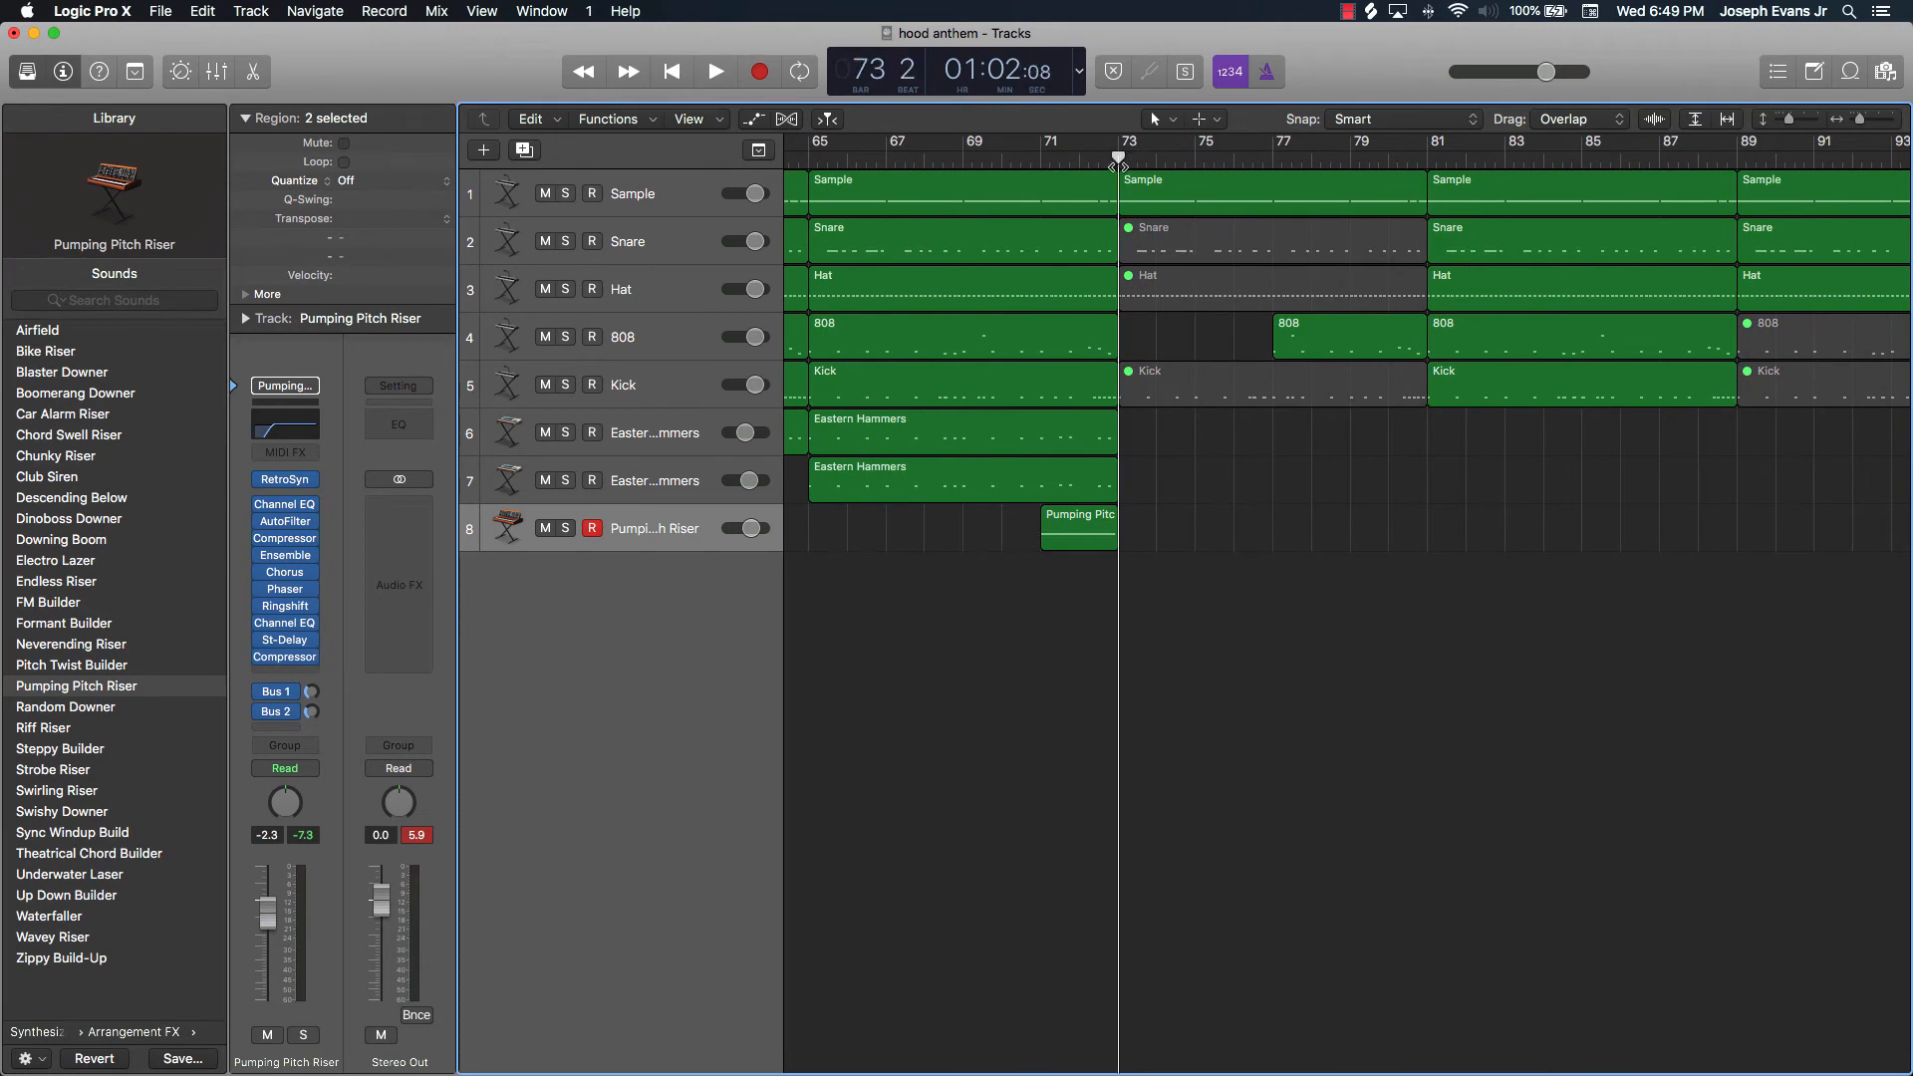
click(1113, 161)
scroll(1367, 397, right, 15)
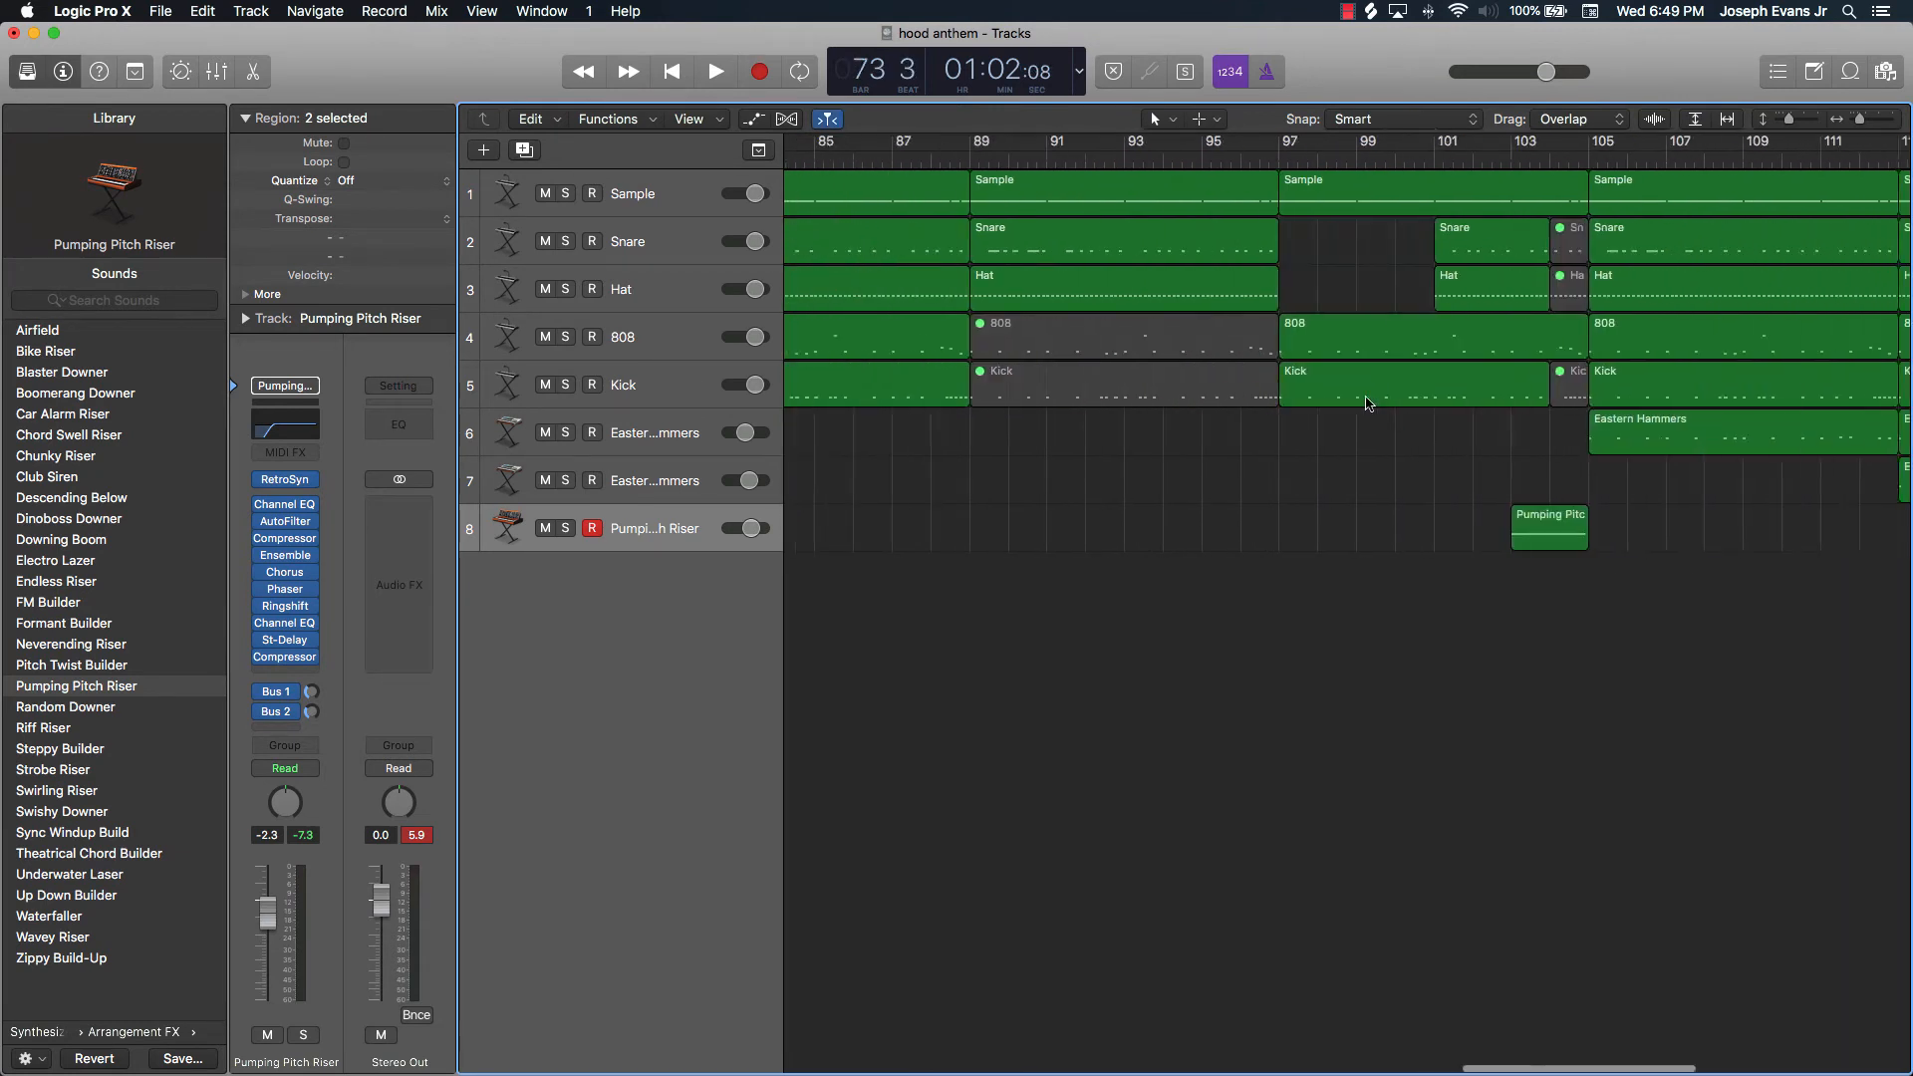
drag(1190, 162, 1198, 173)
key(super+v)
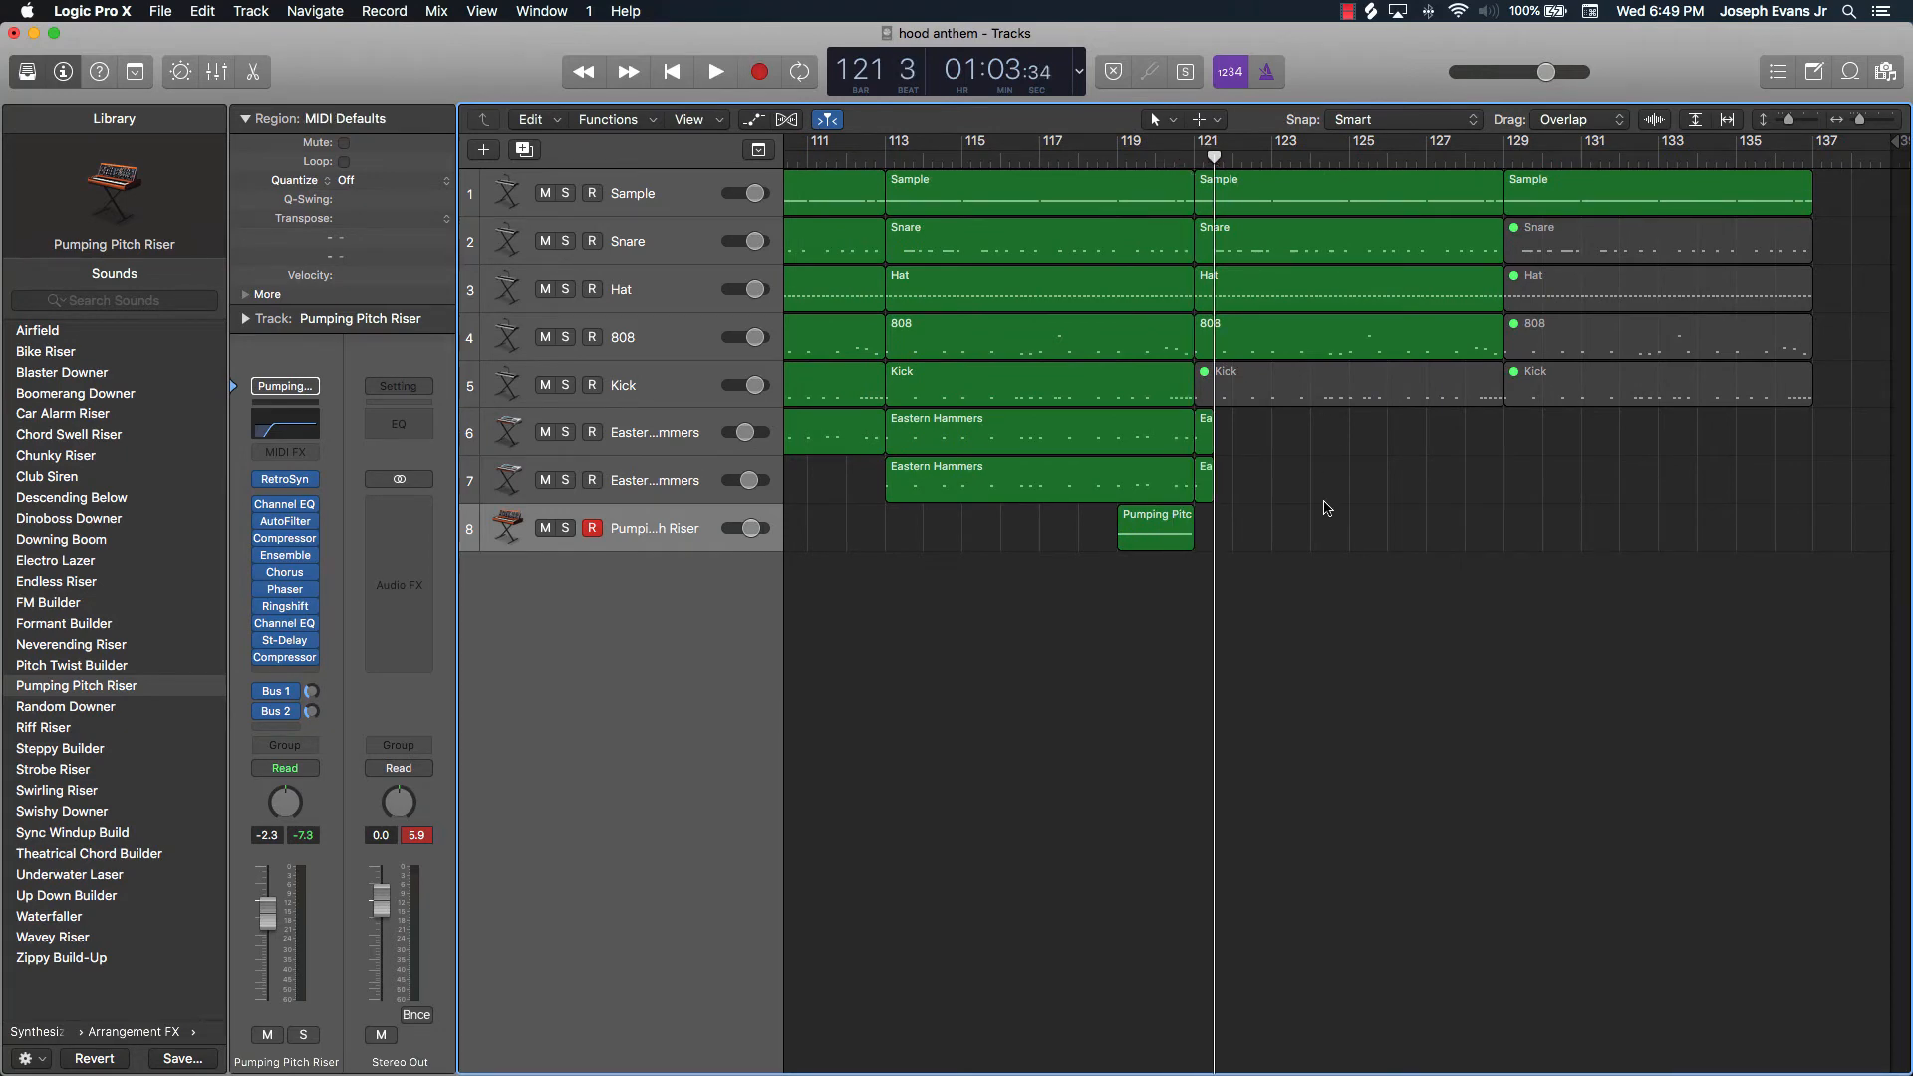
Play back the beginning of the complete arrangement from bar 1.
key(Return)
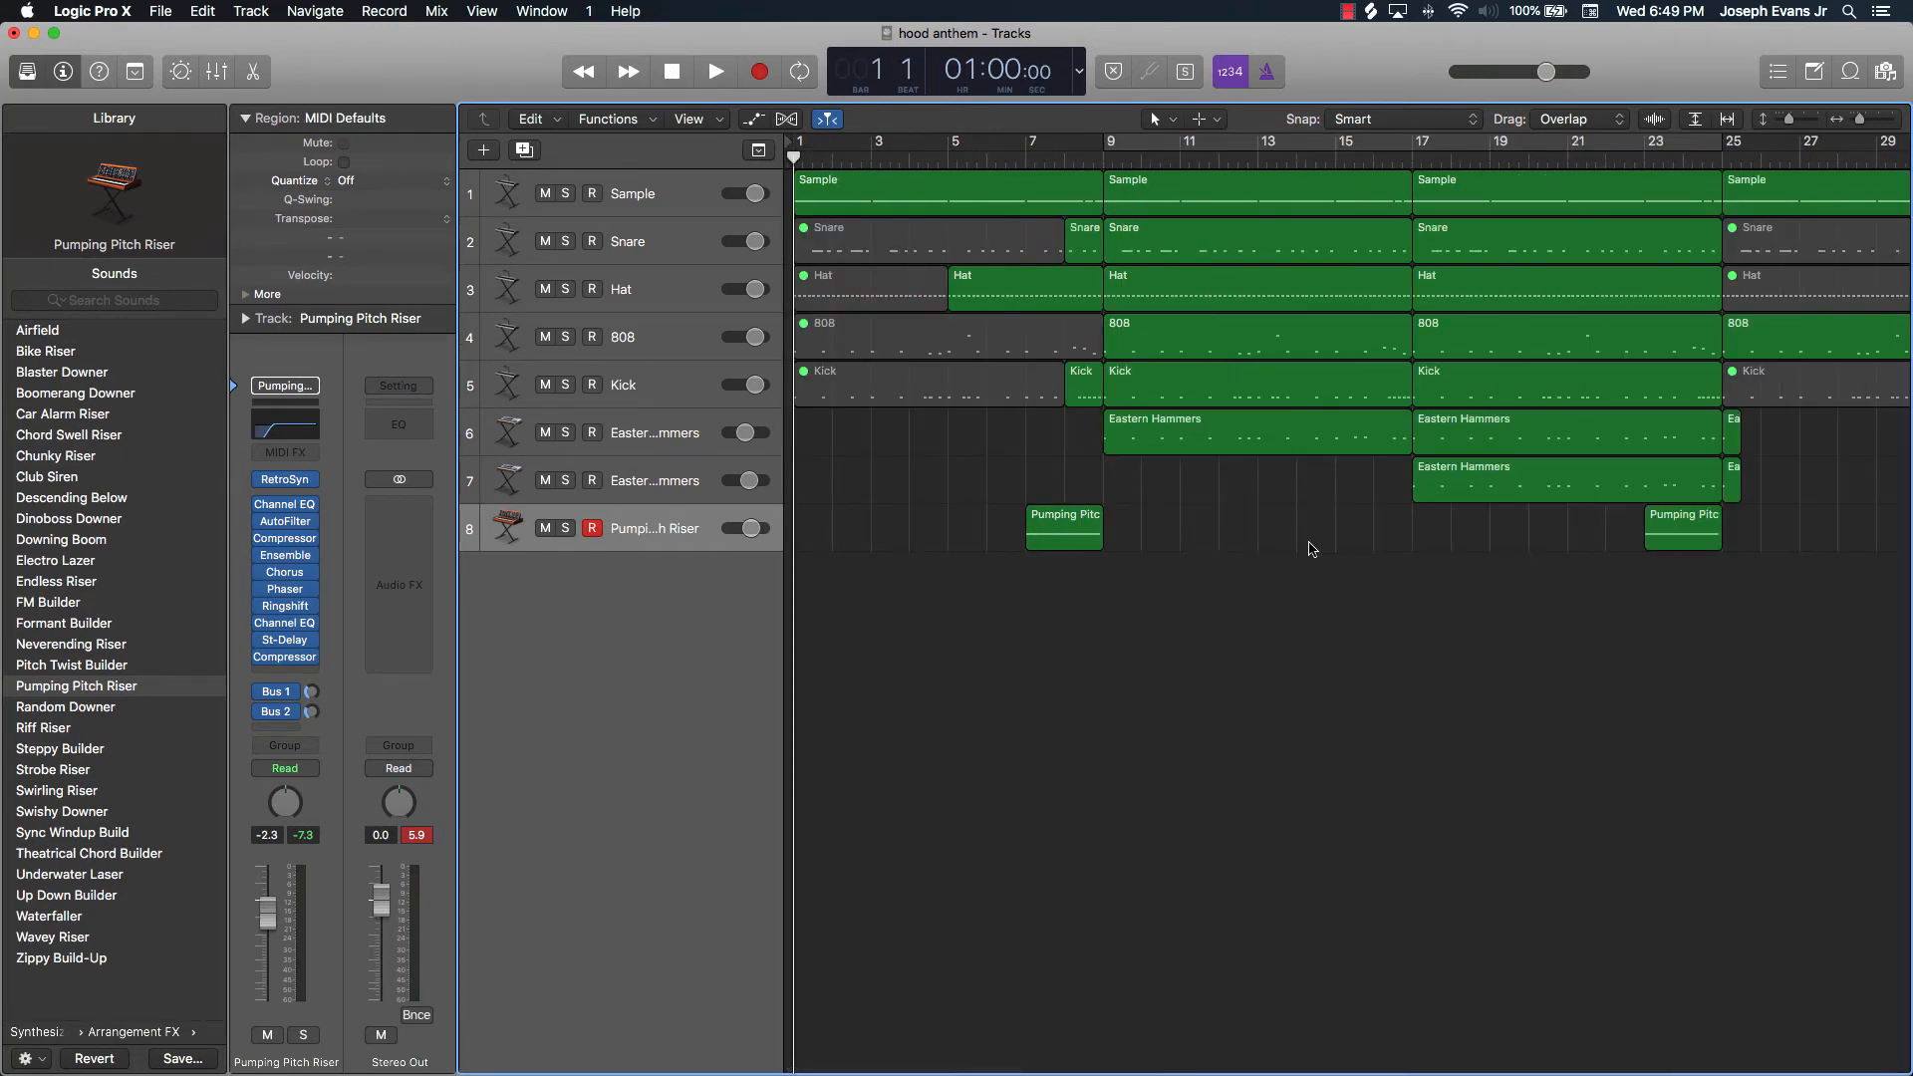
key(super+Left)
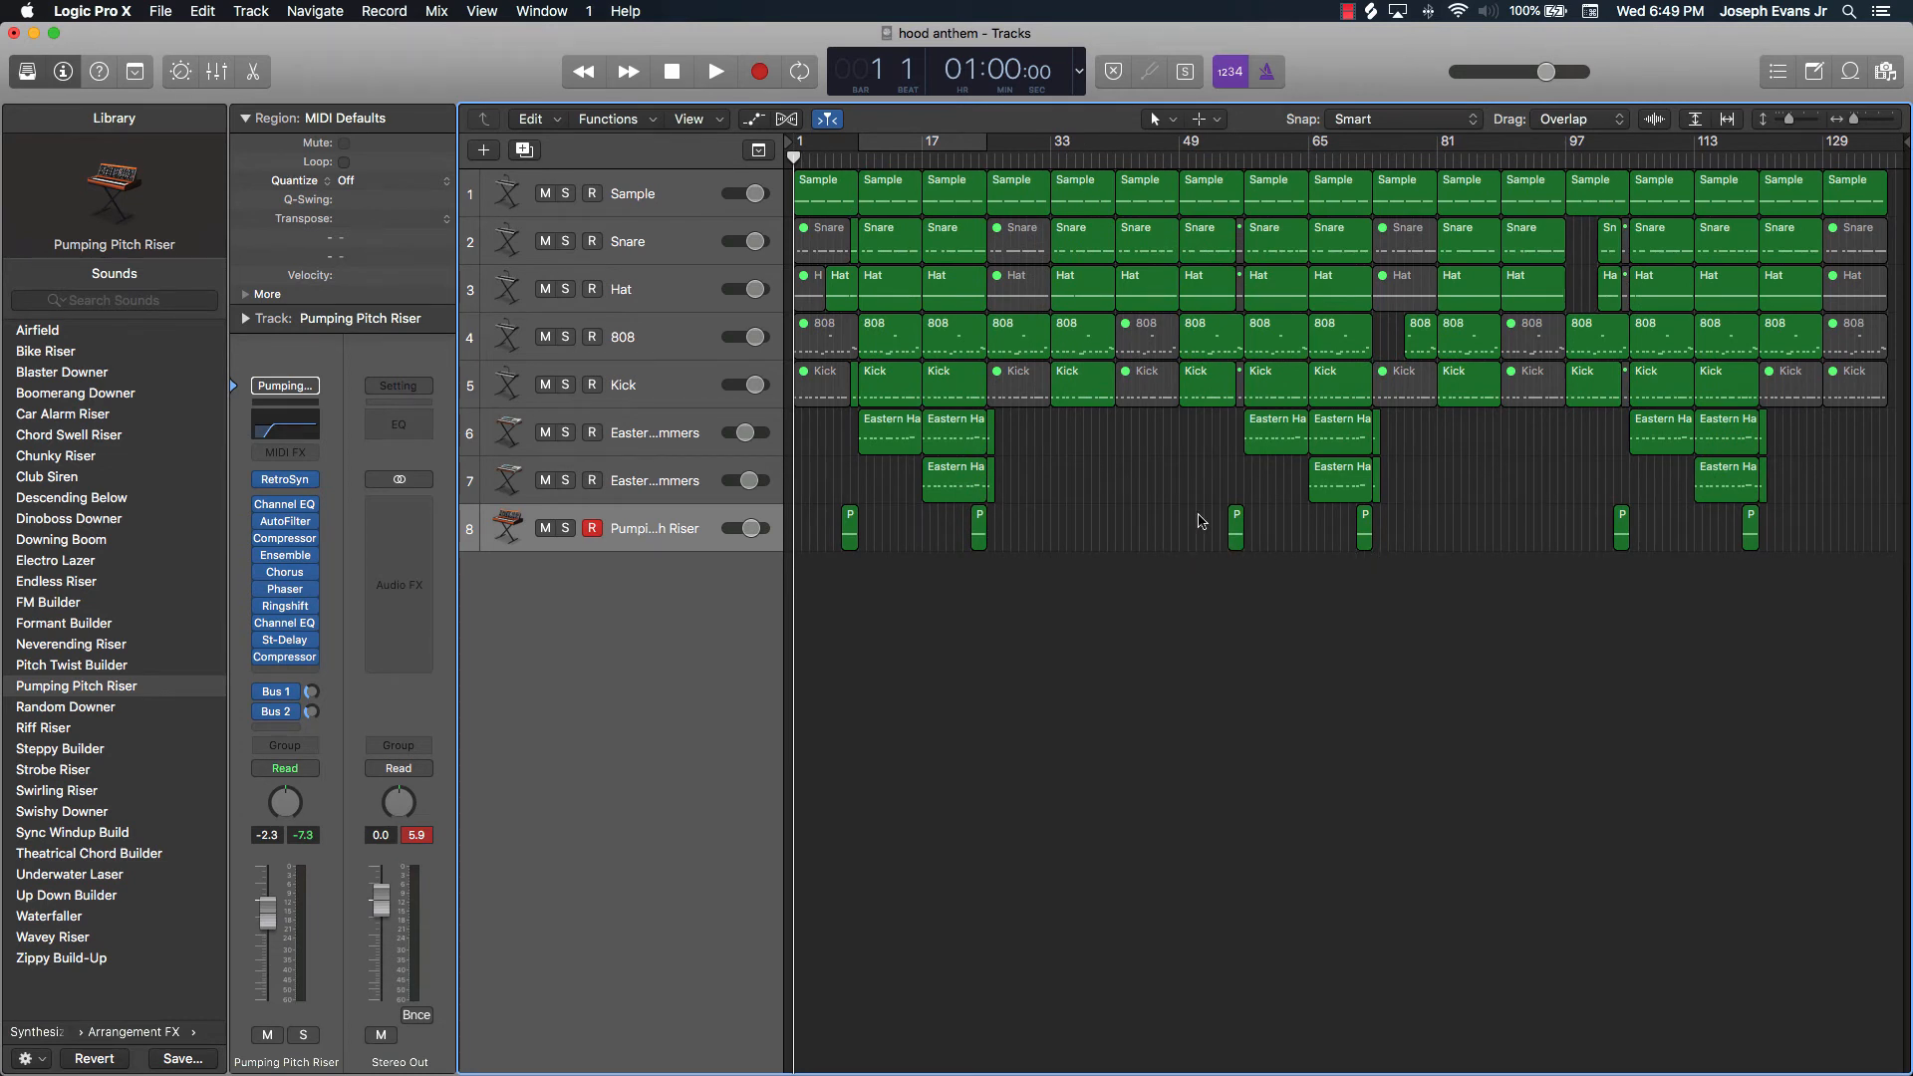
key(super+Up)
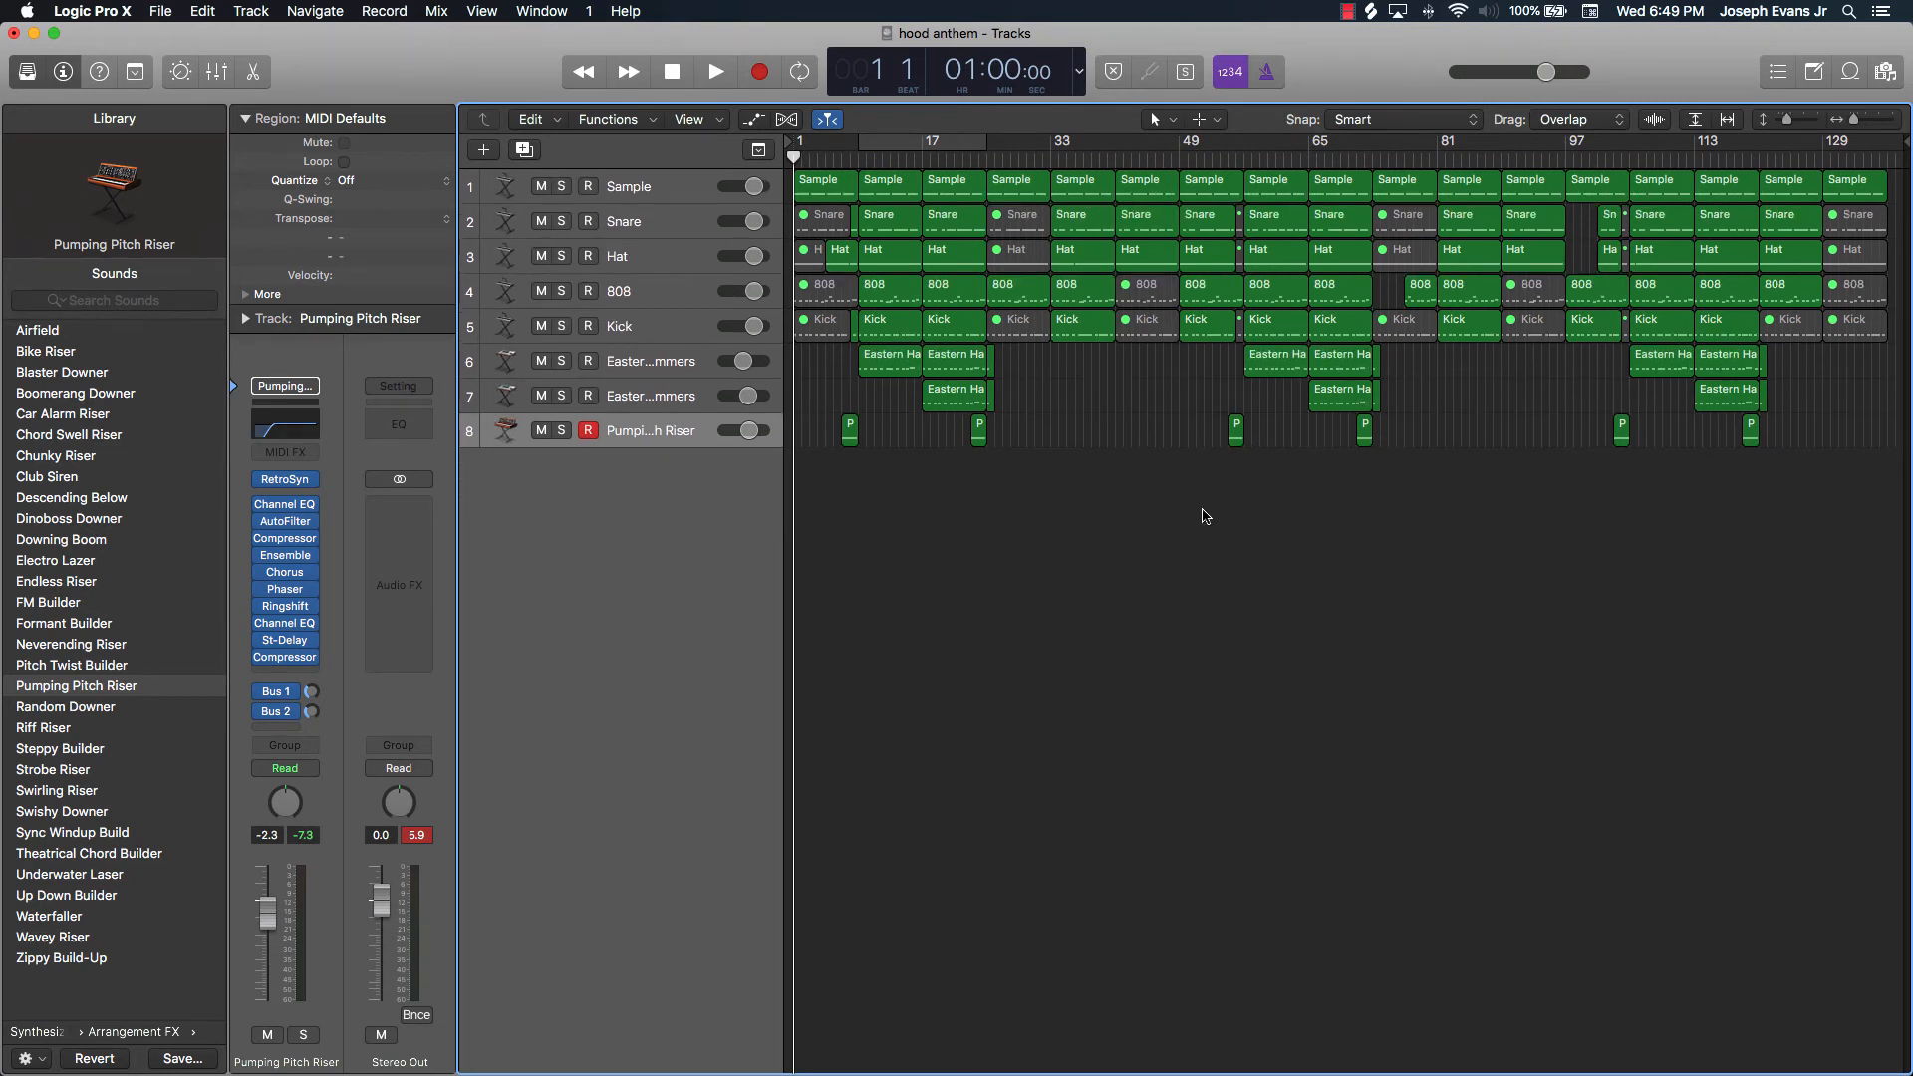
key(space)
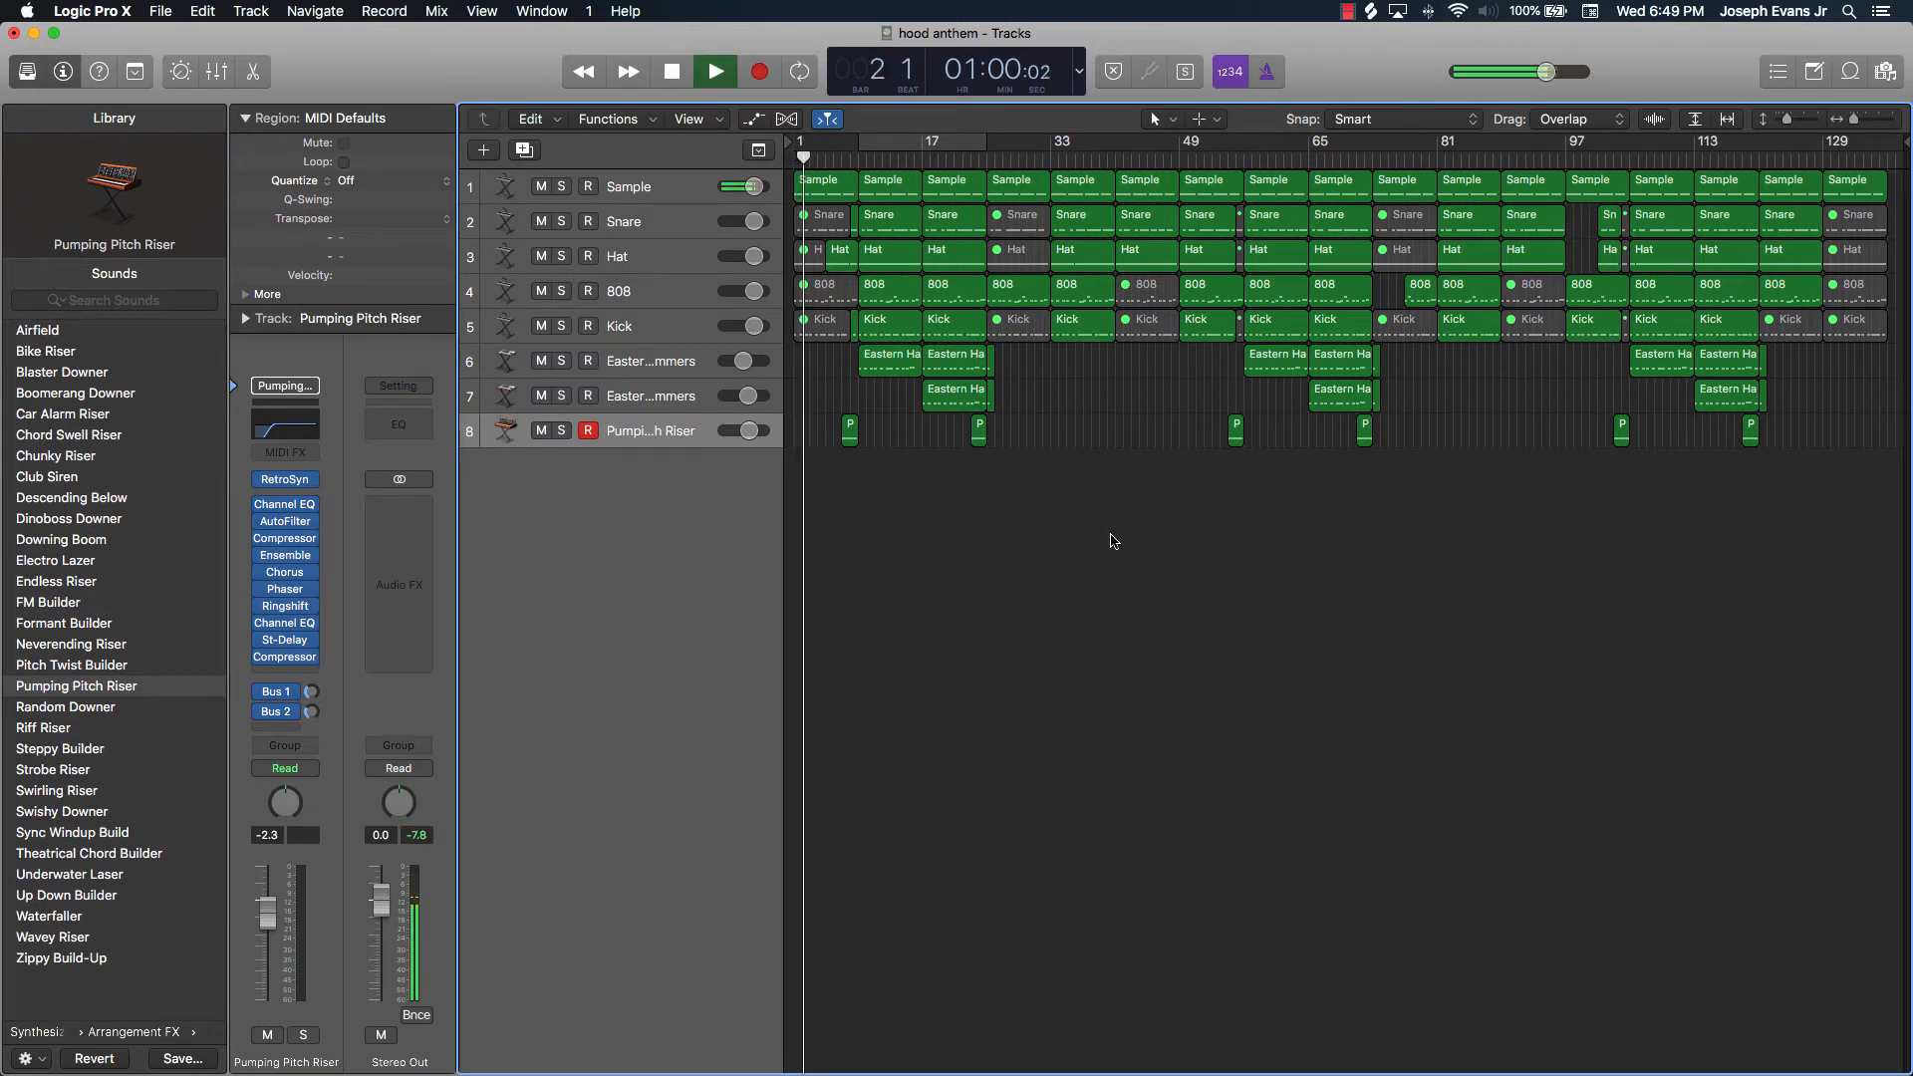
click(960, 328)
key(space)
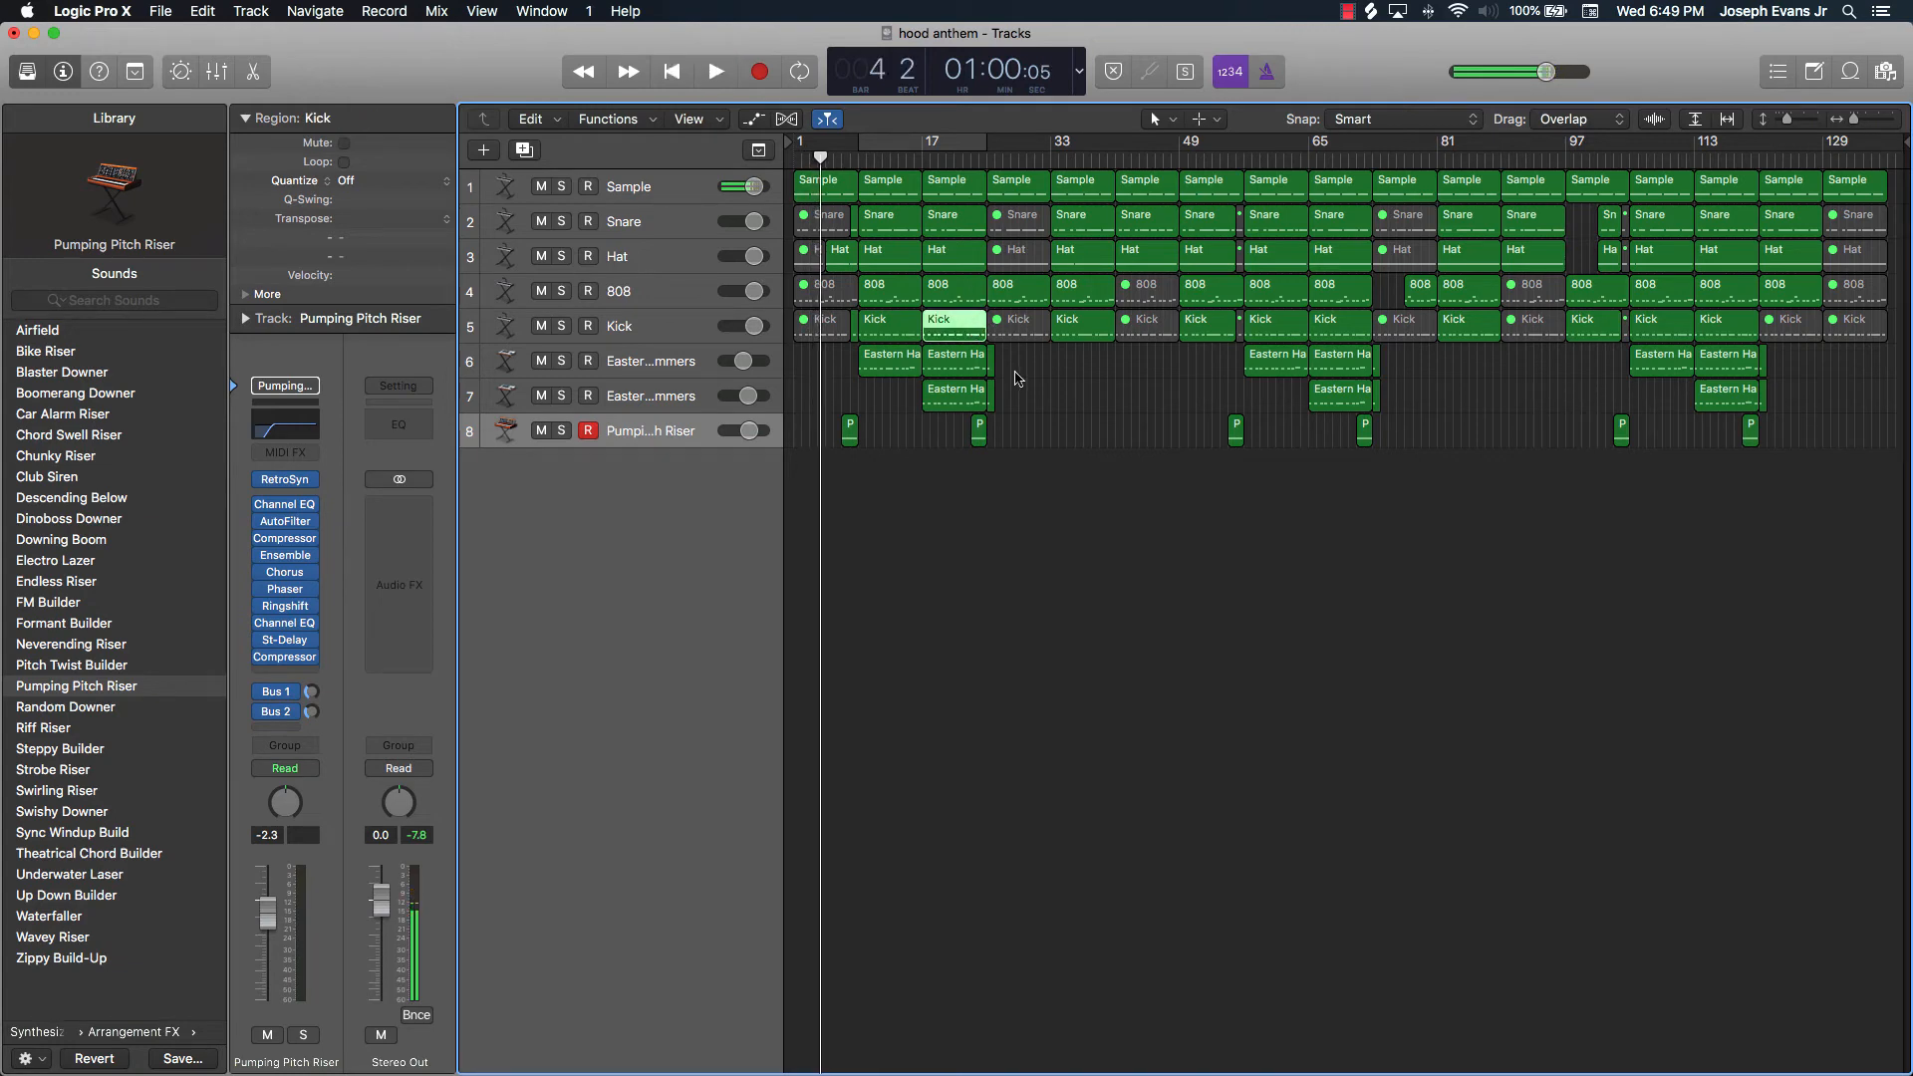
click(1018, 377)
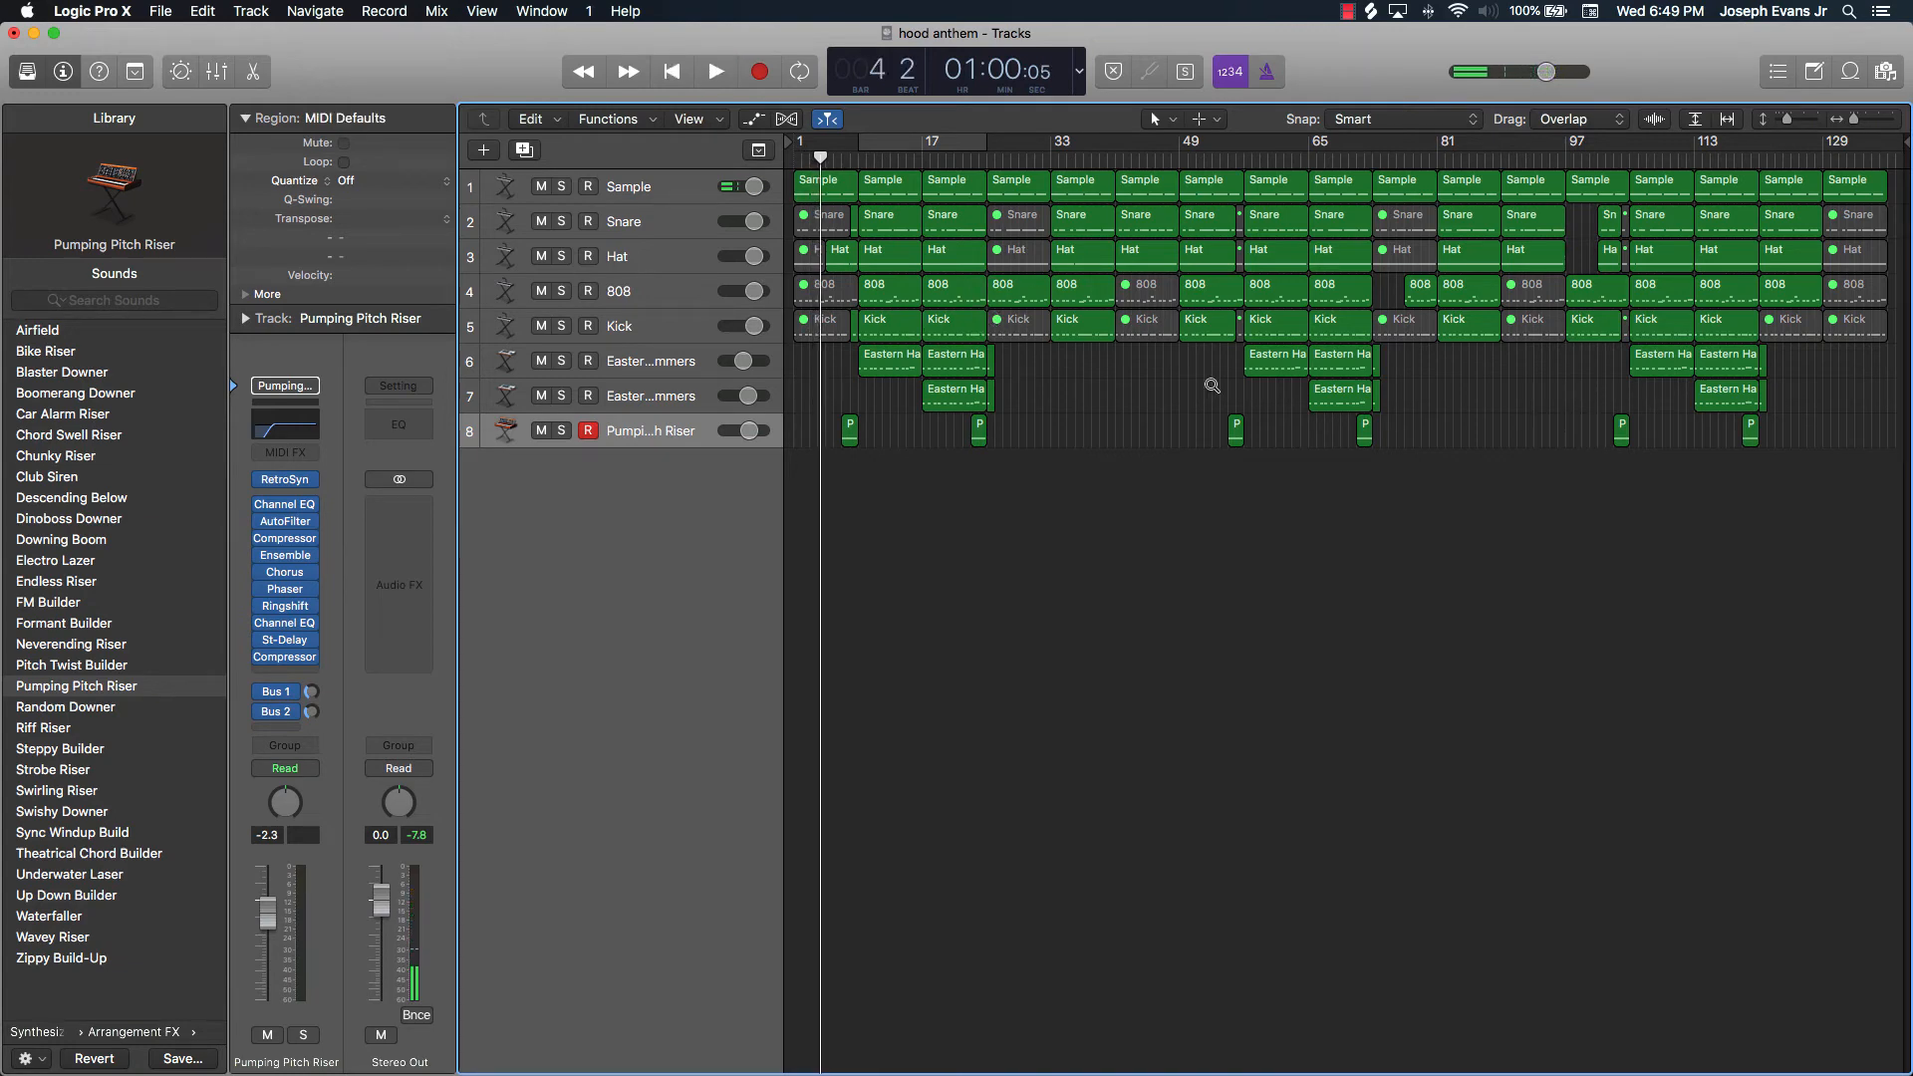
Trim the Snare, Hat and Kick regions that start at bar 17 so they end at bar 24.
scroll(1205, 384, up, 5)
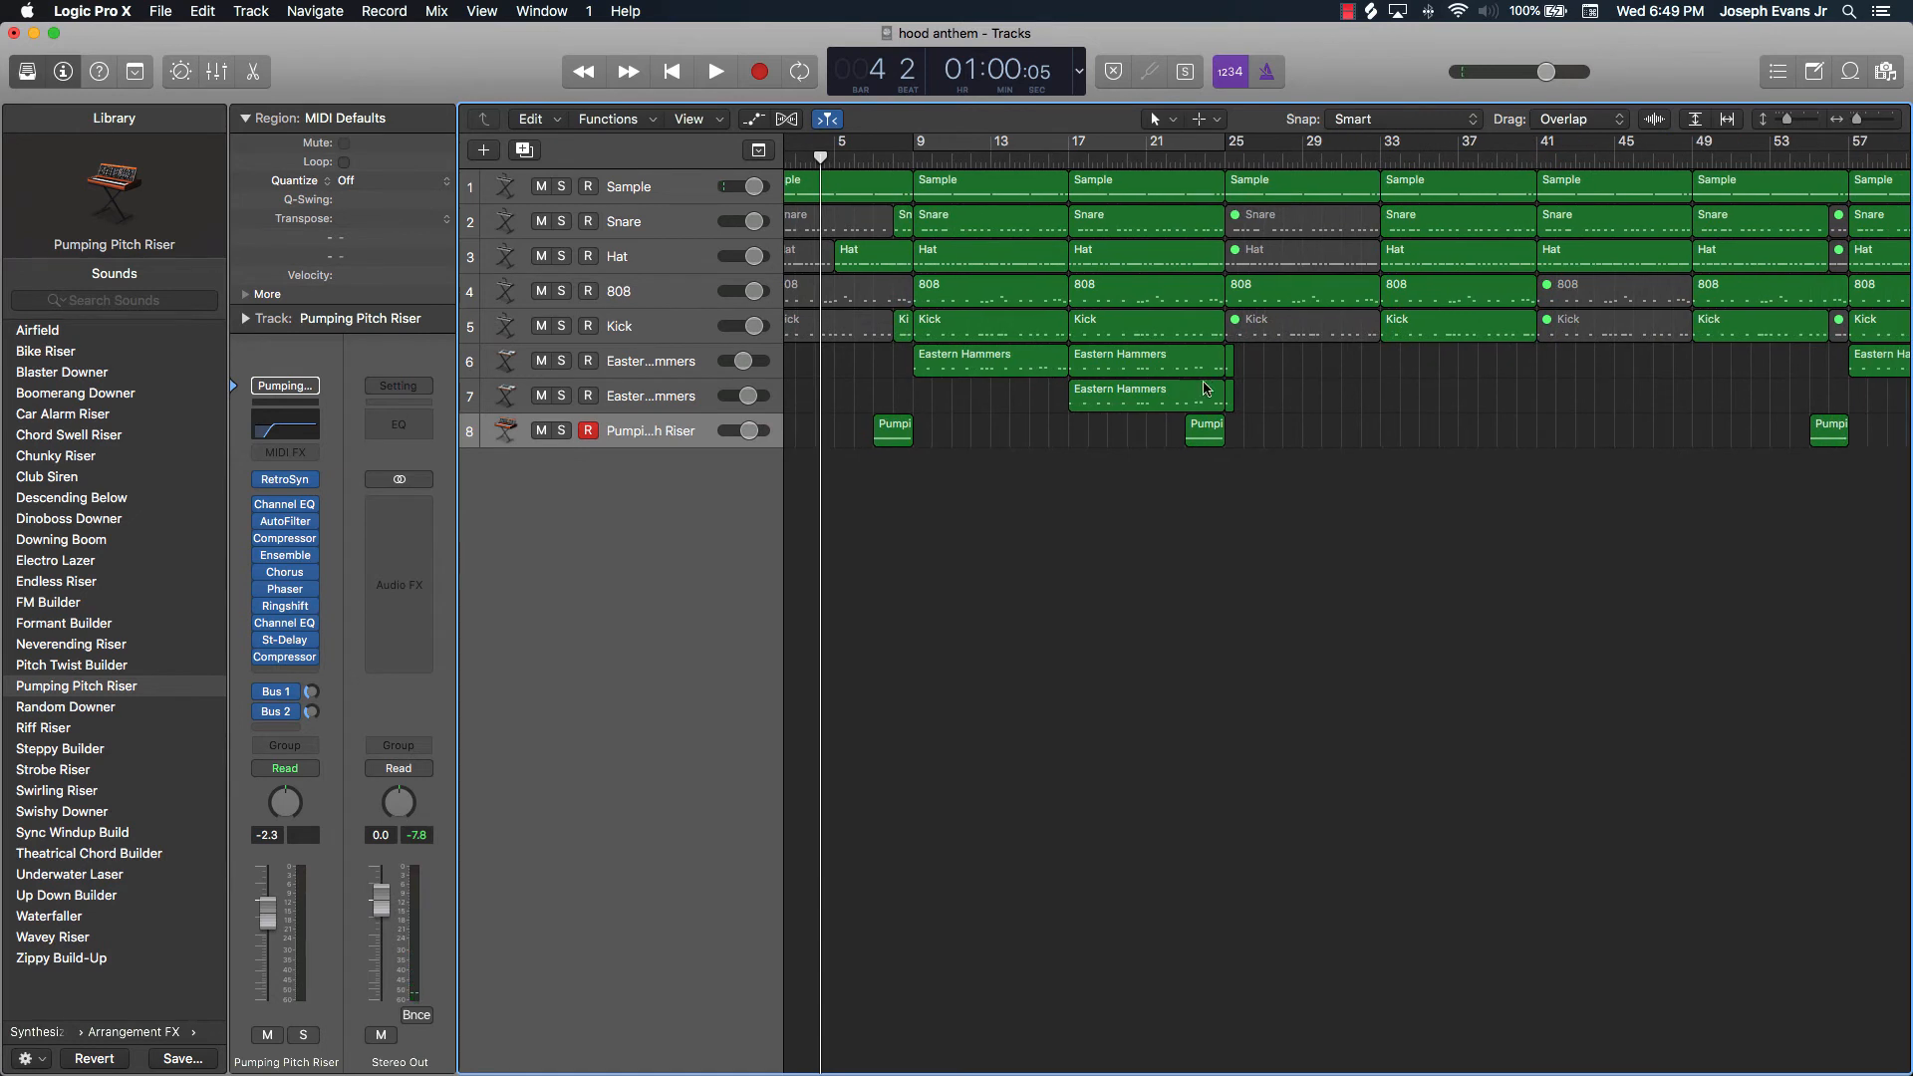
click(1200, 326)
shift+click(1193, 298)
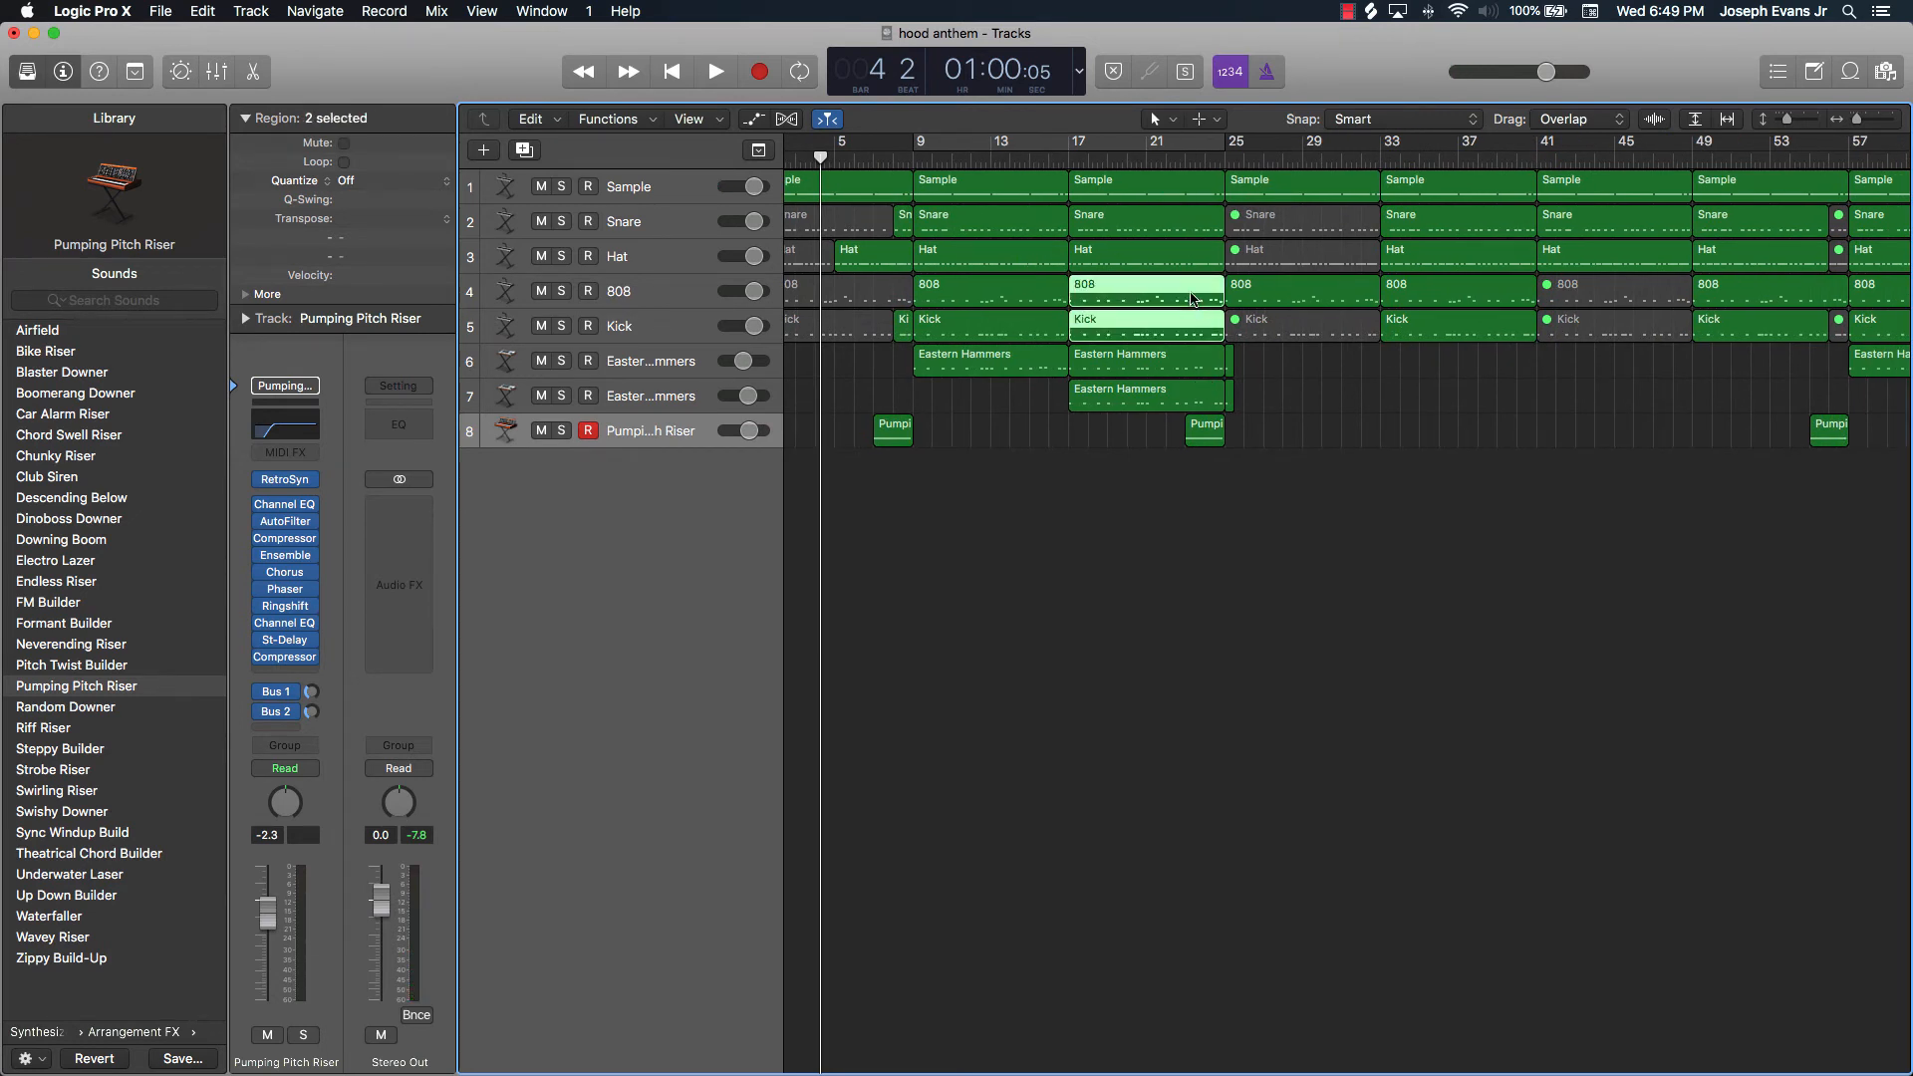
shift+click(1189, 297)
shift+click(1189, 259)
shift+click(1209, 224)
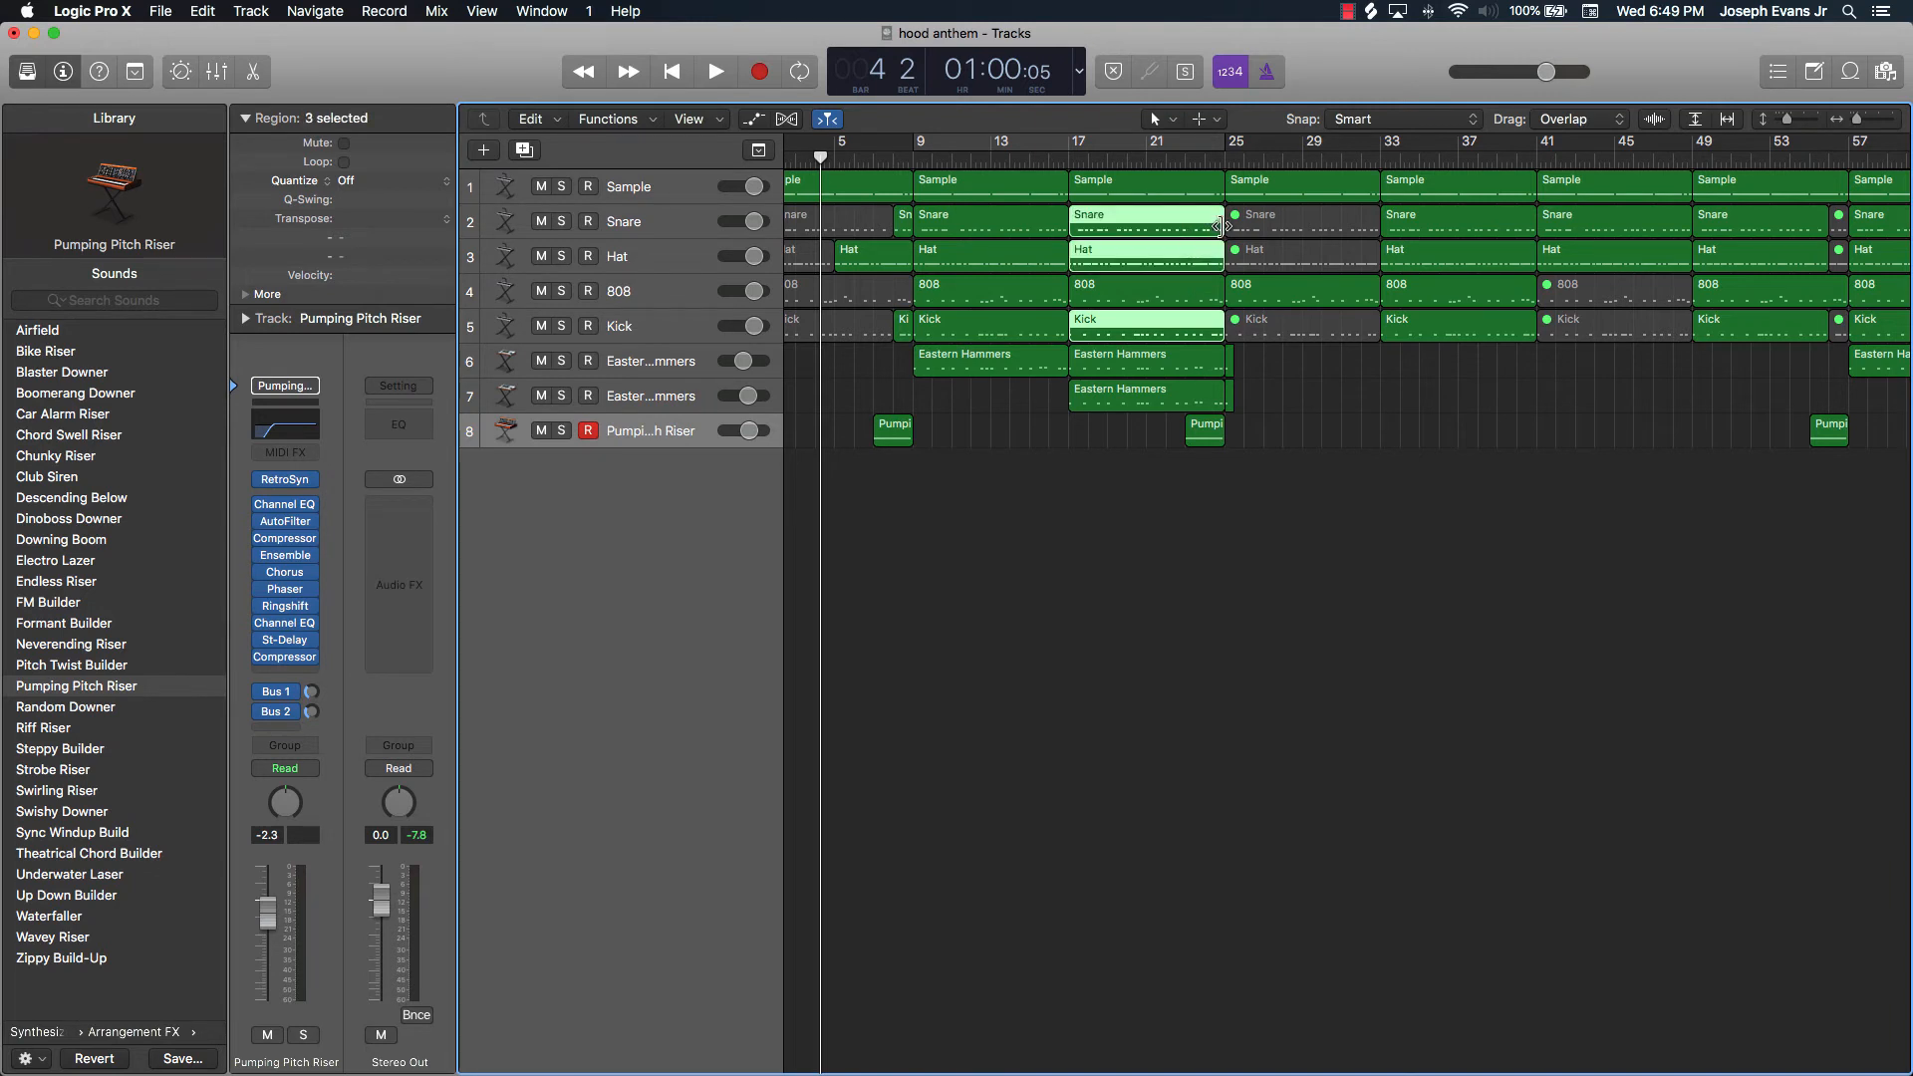
drag(1219, 225, 1204, 227)
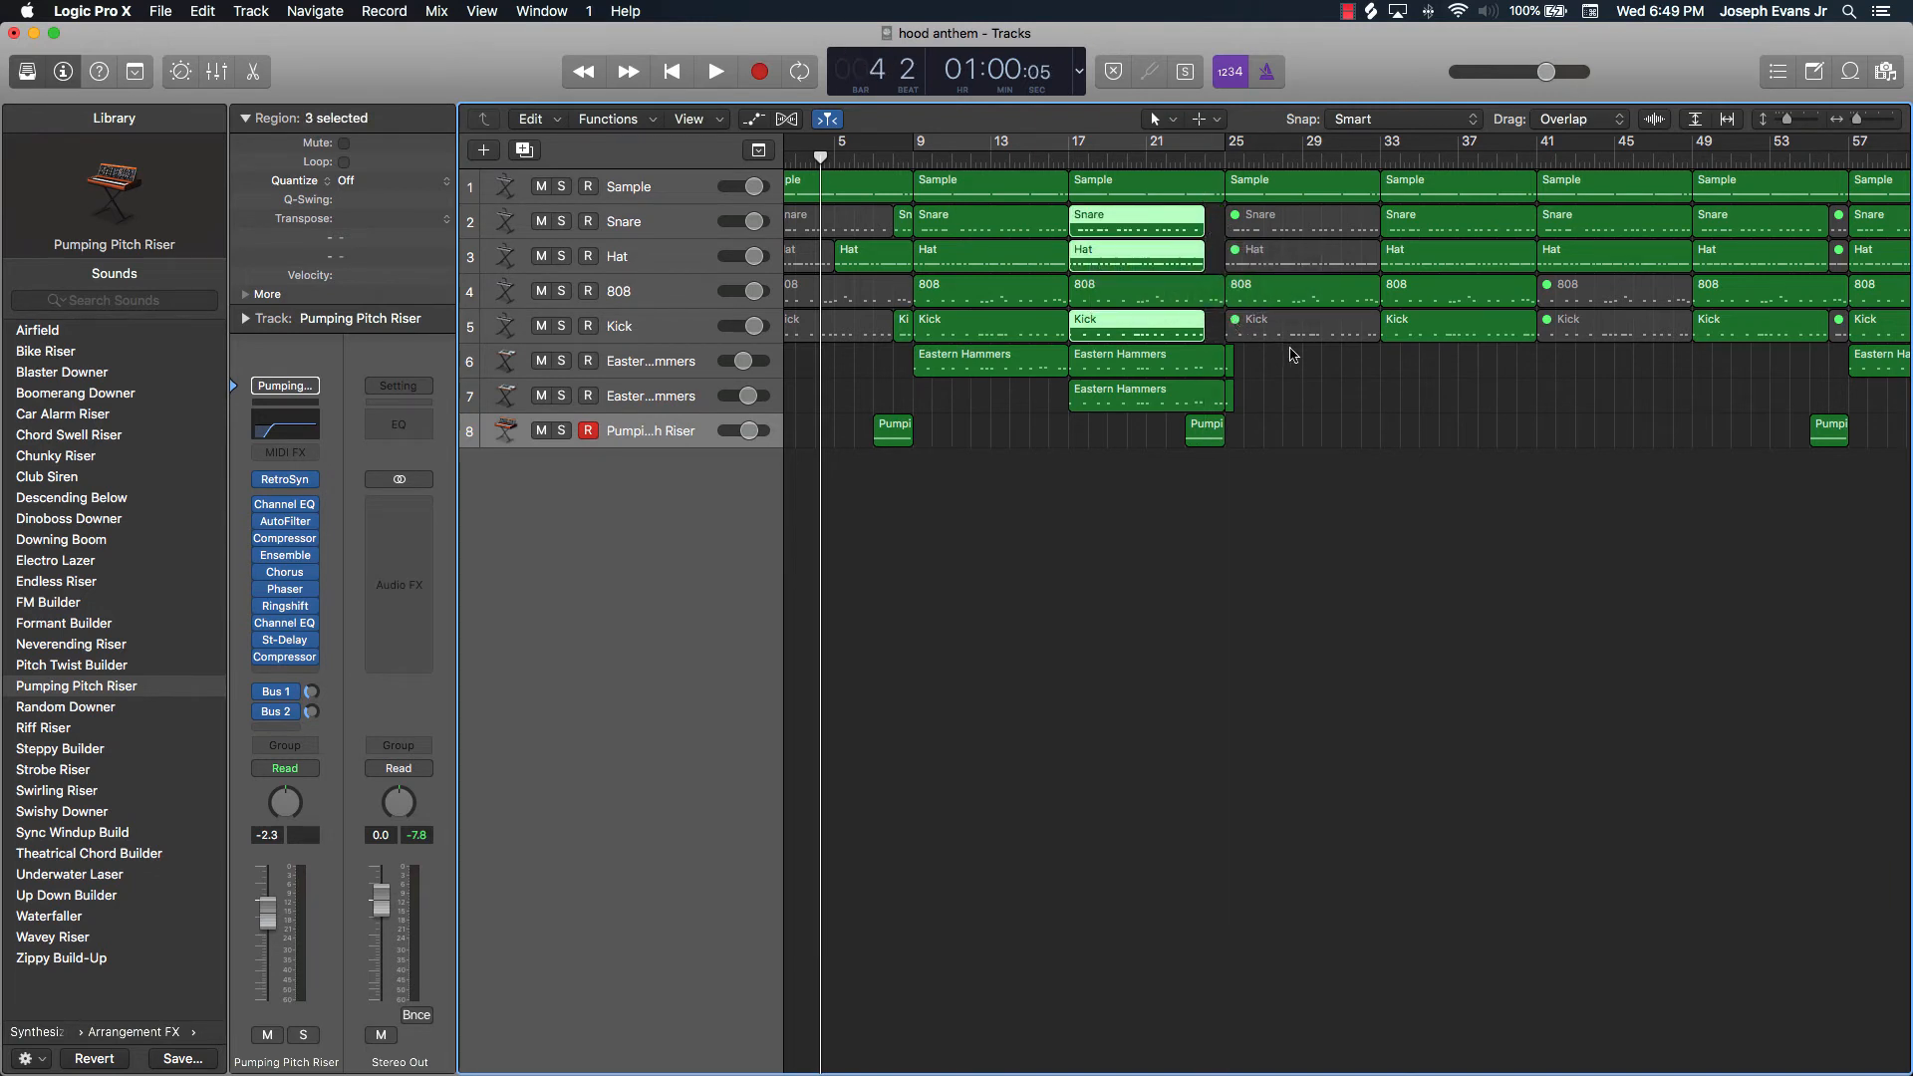
Trim the Kick, Hat and Snare regions that start at bar 65 so they end at bar 72.
scroll(1293, 355, right, 10)
click(1218, 335)
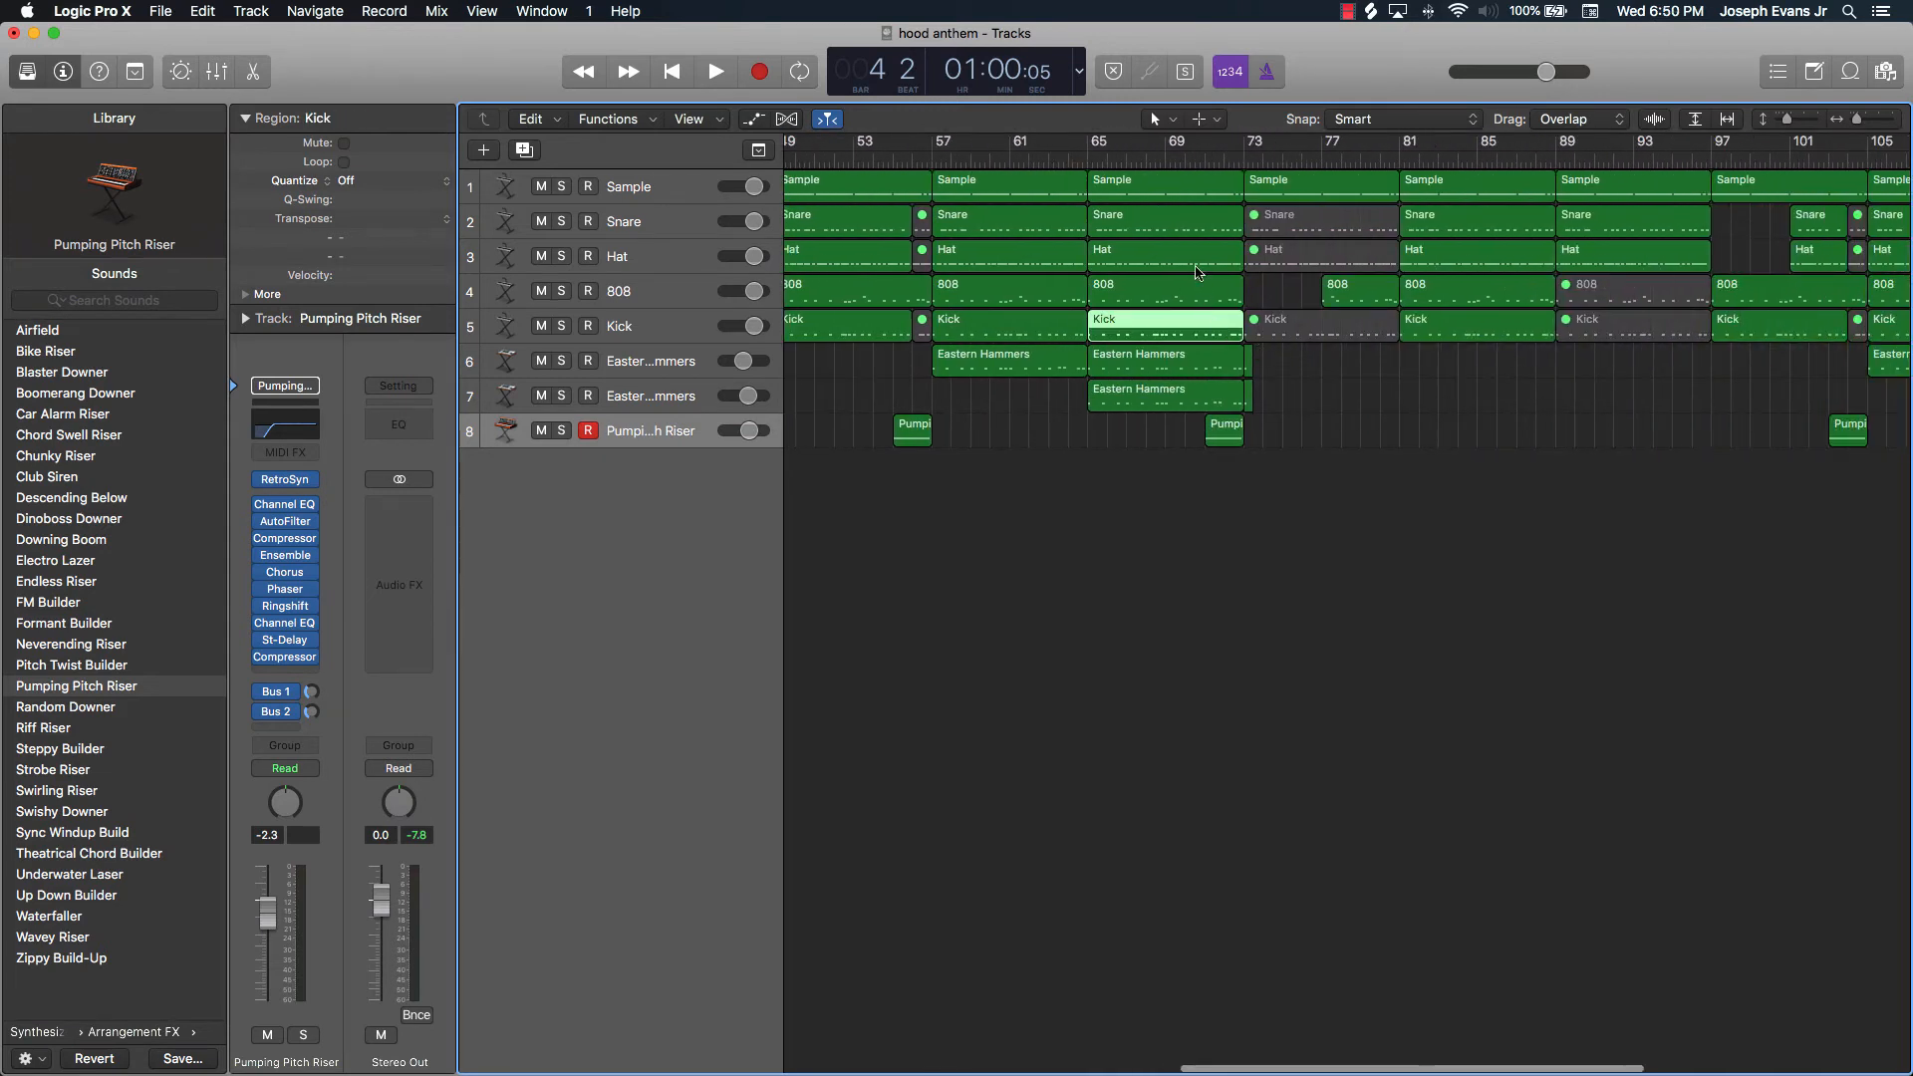
shift+click(1201, 257)
shift+click(1216, 223)
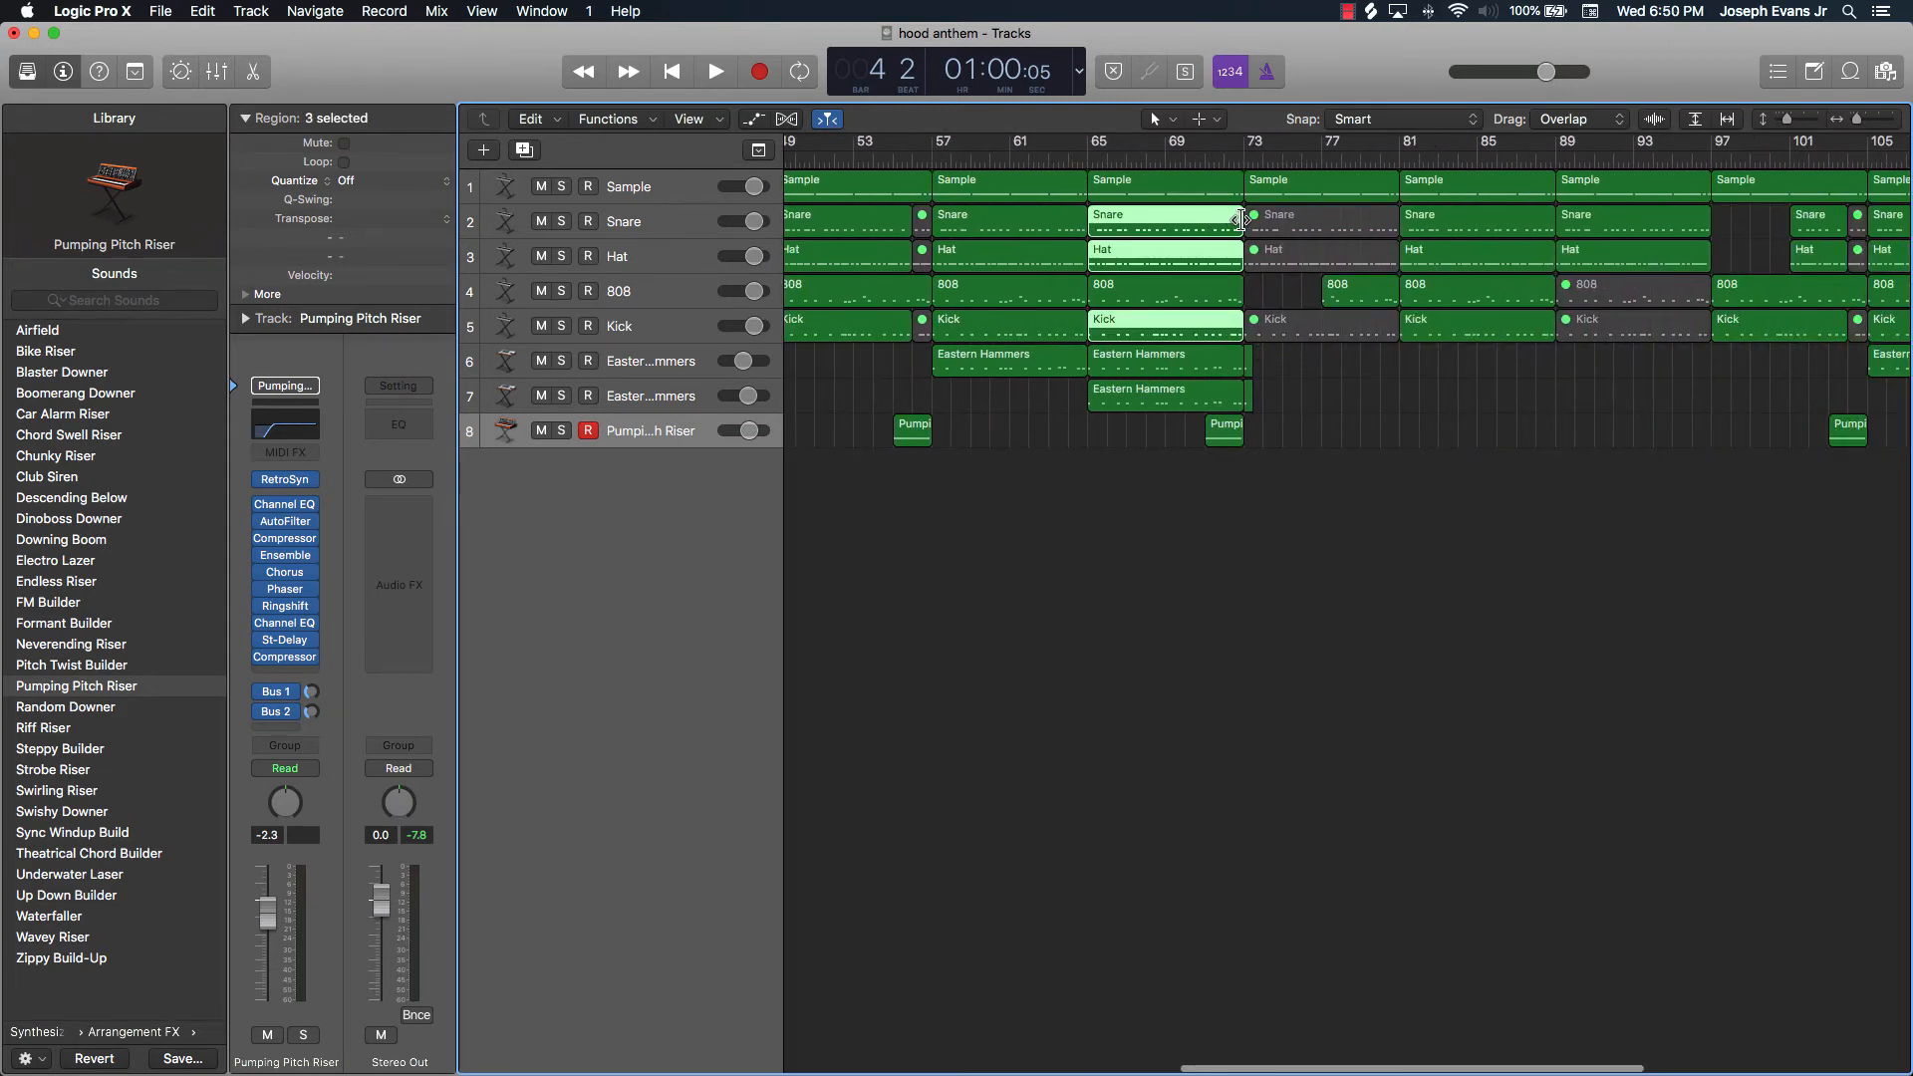
drag(1239, 225, 1219, 226)
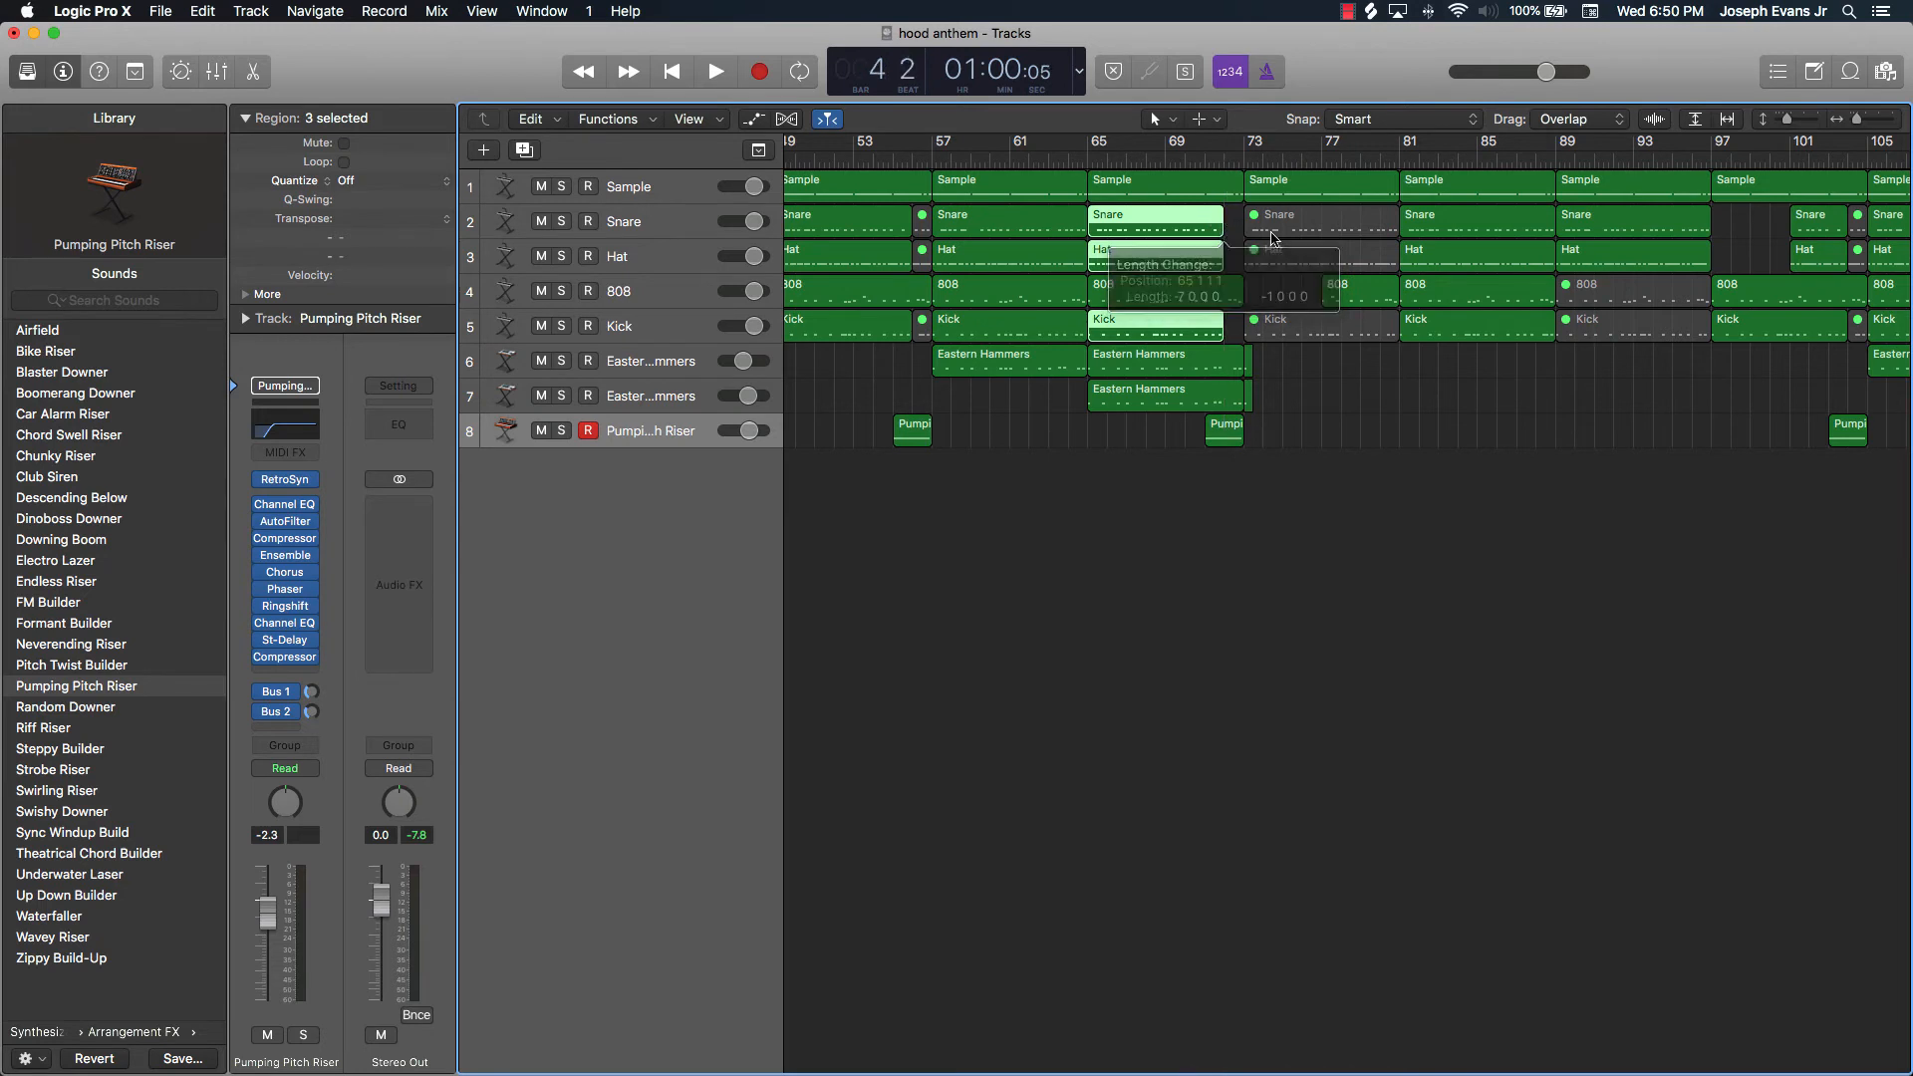
Trim the Kick, Hat and Snare regions that start at bar 113 so they end at bar 120.
scroll(1265, 242, right, 5)
scroll(1266, 242, right, 2)
click(1478, 325)
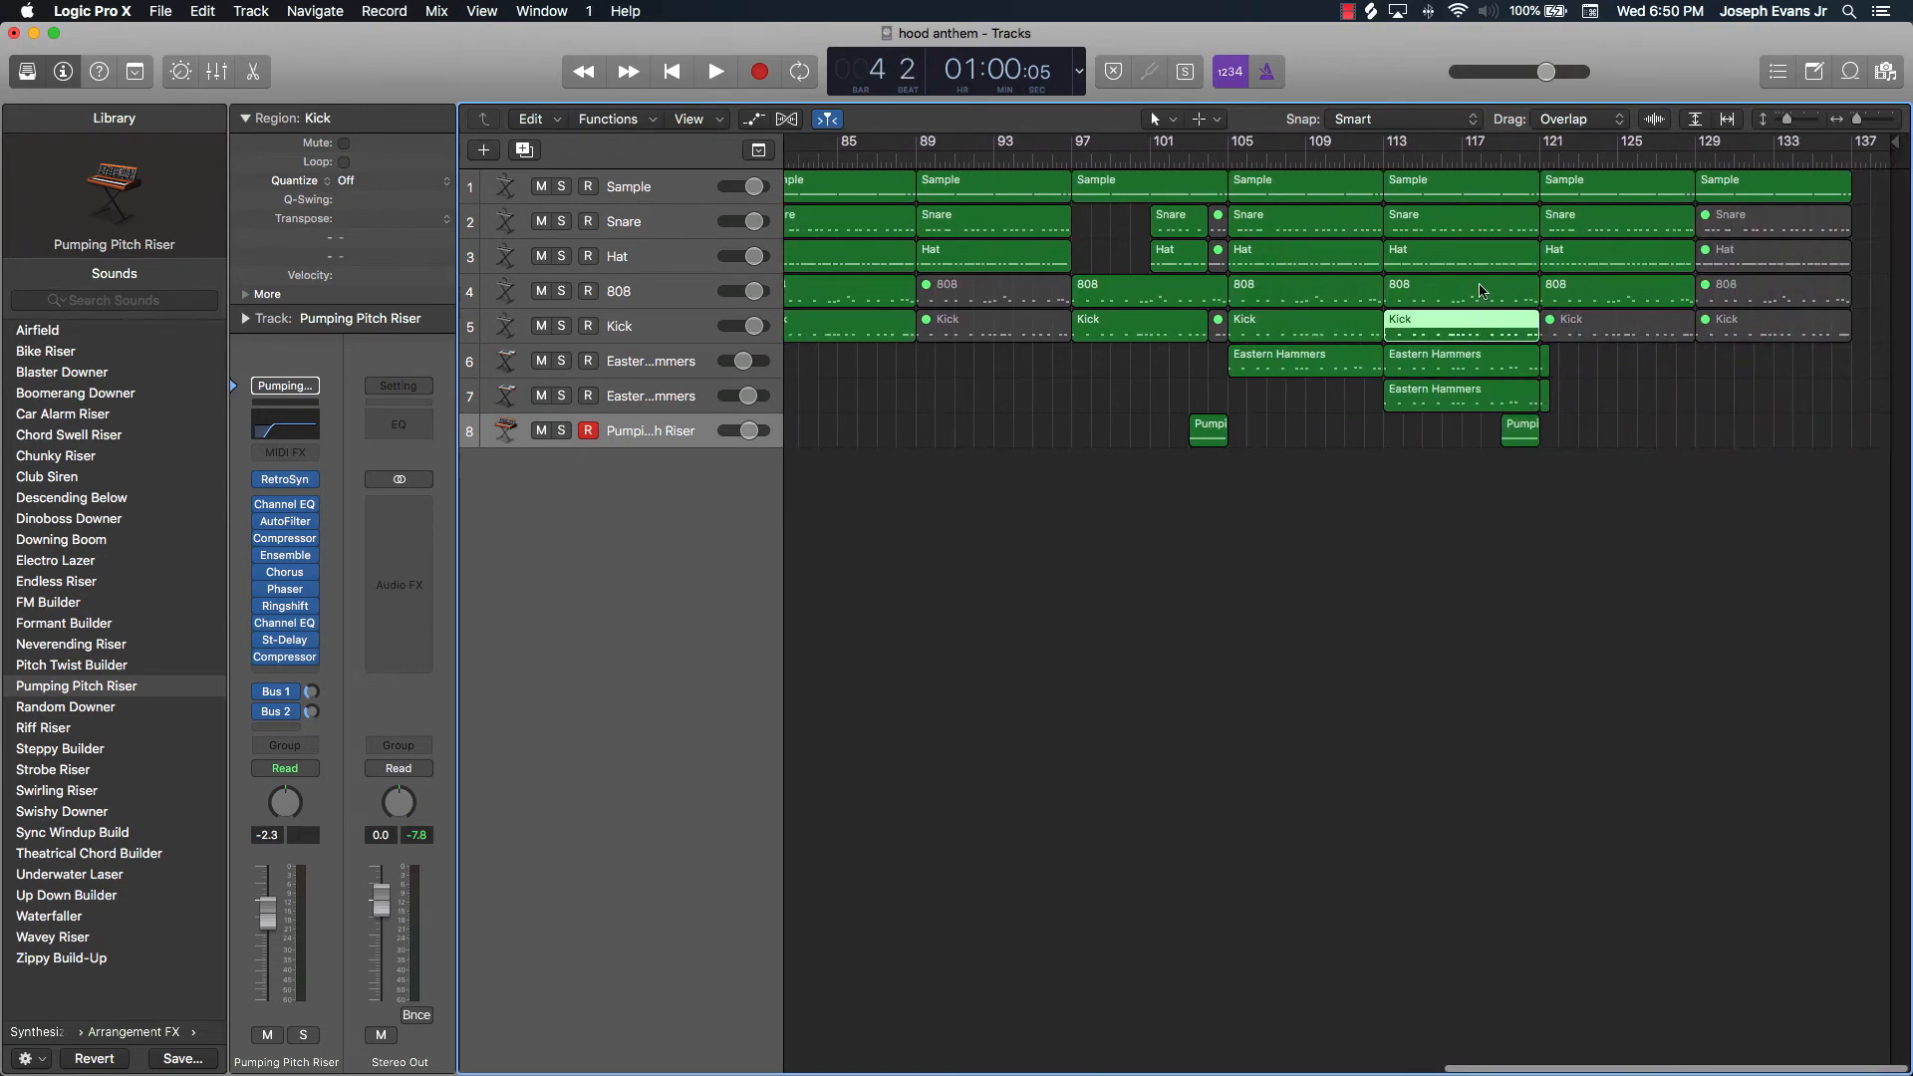
shift+click(1491, 253)
shift+click(1492, 227)
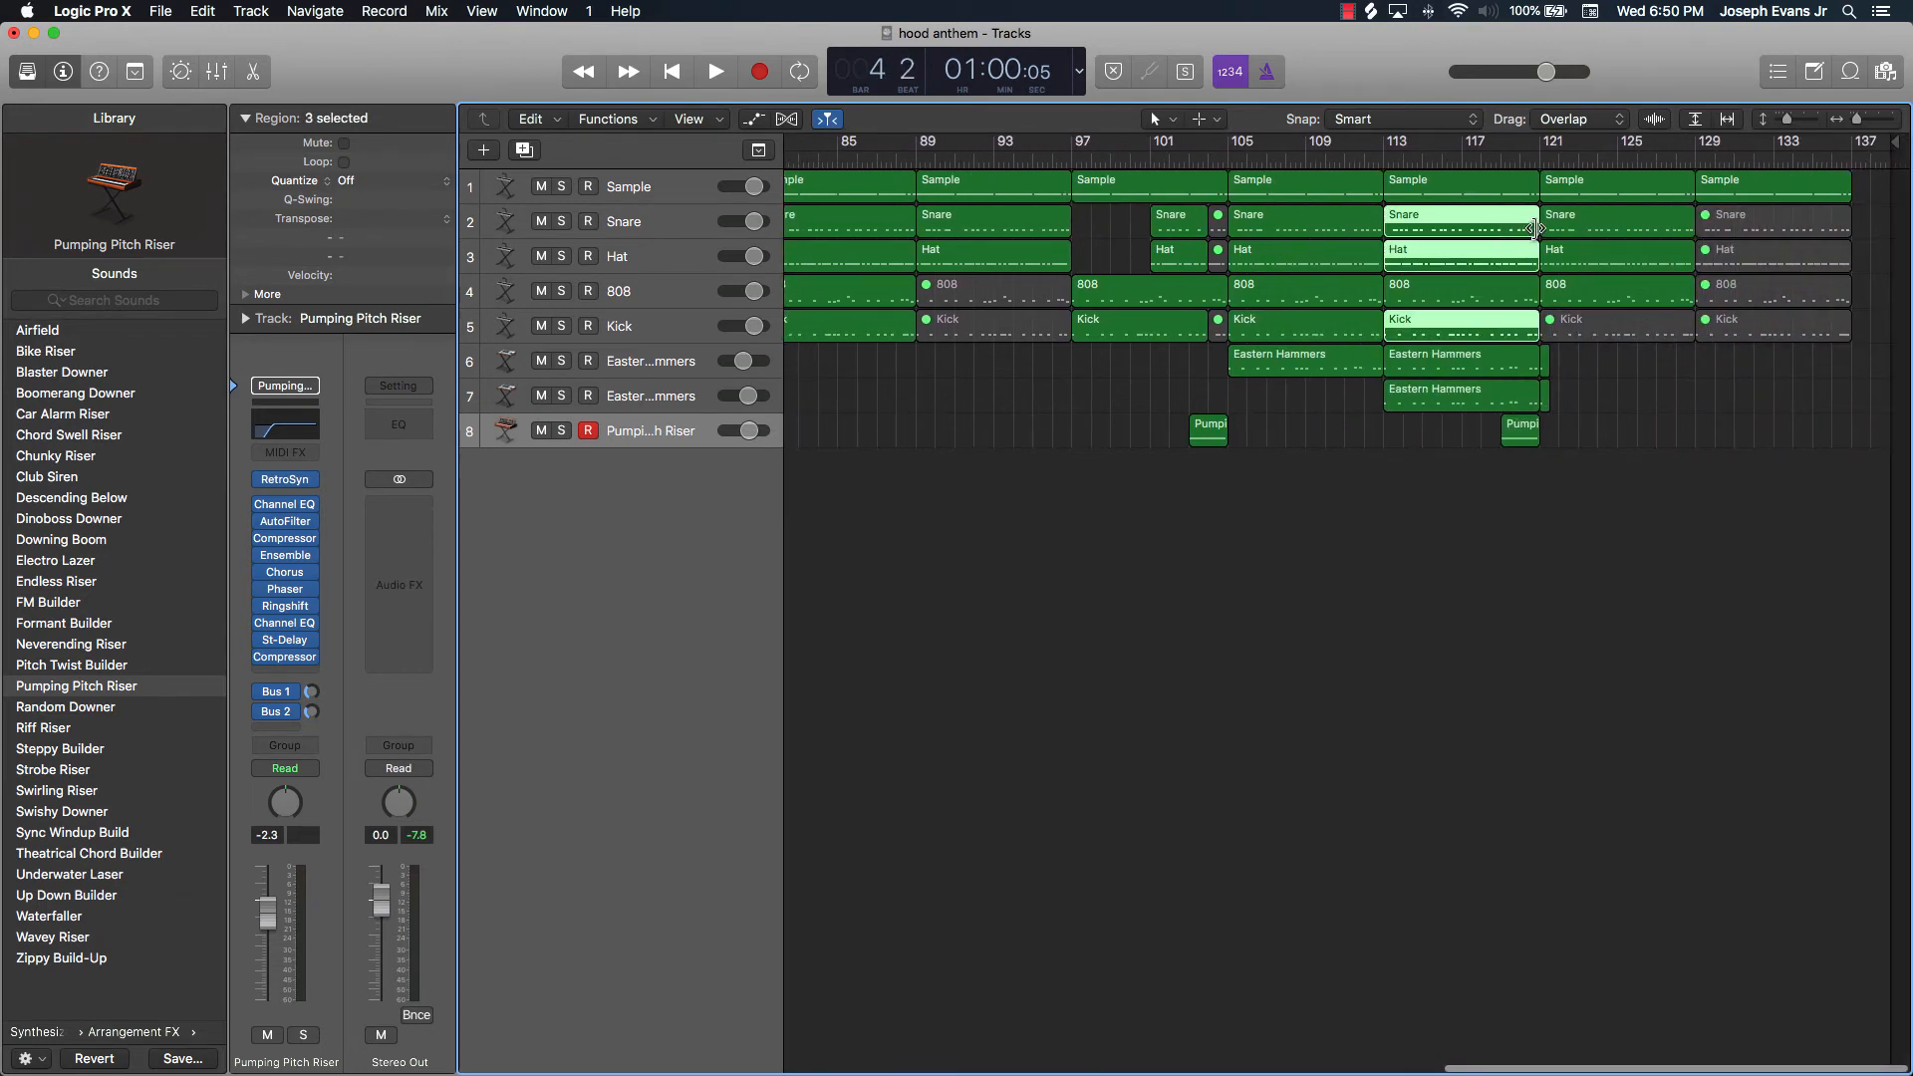
drag(1535, 229, 1518, 228)
click(1272, 498)
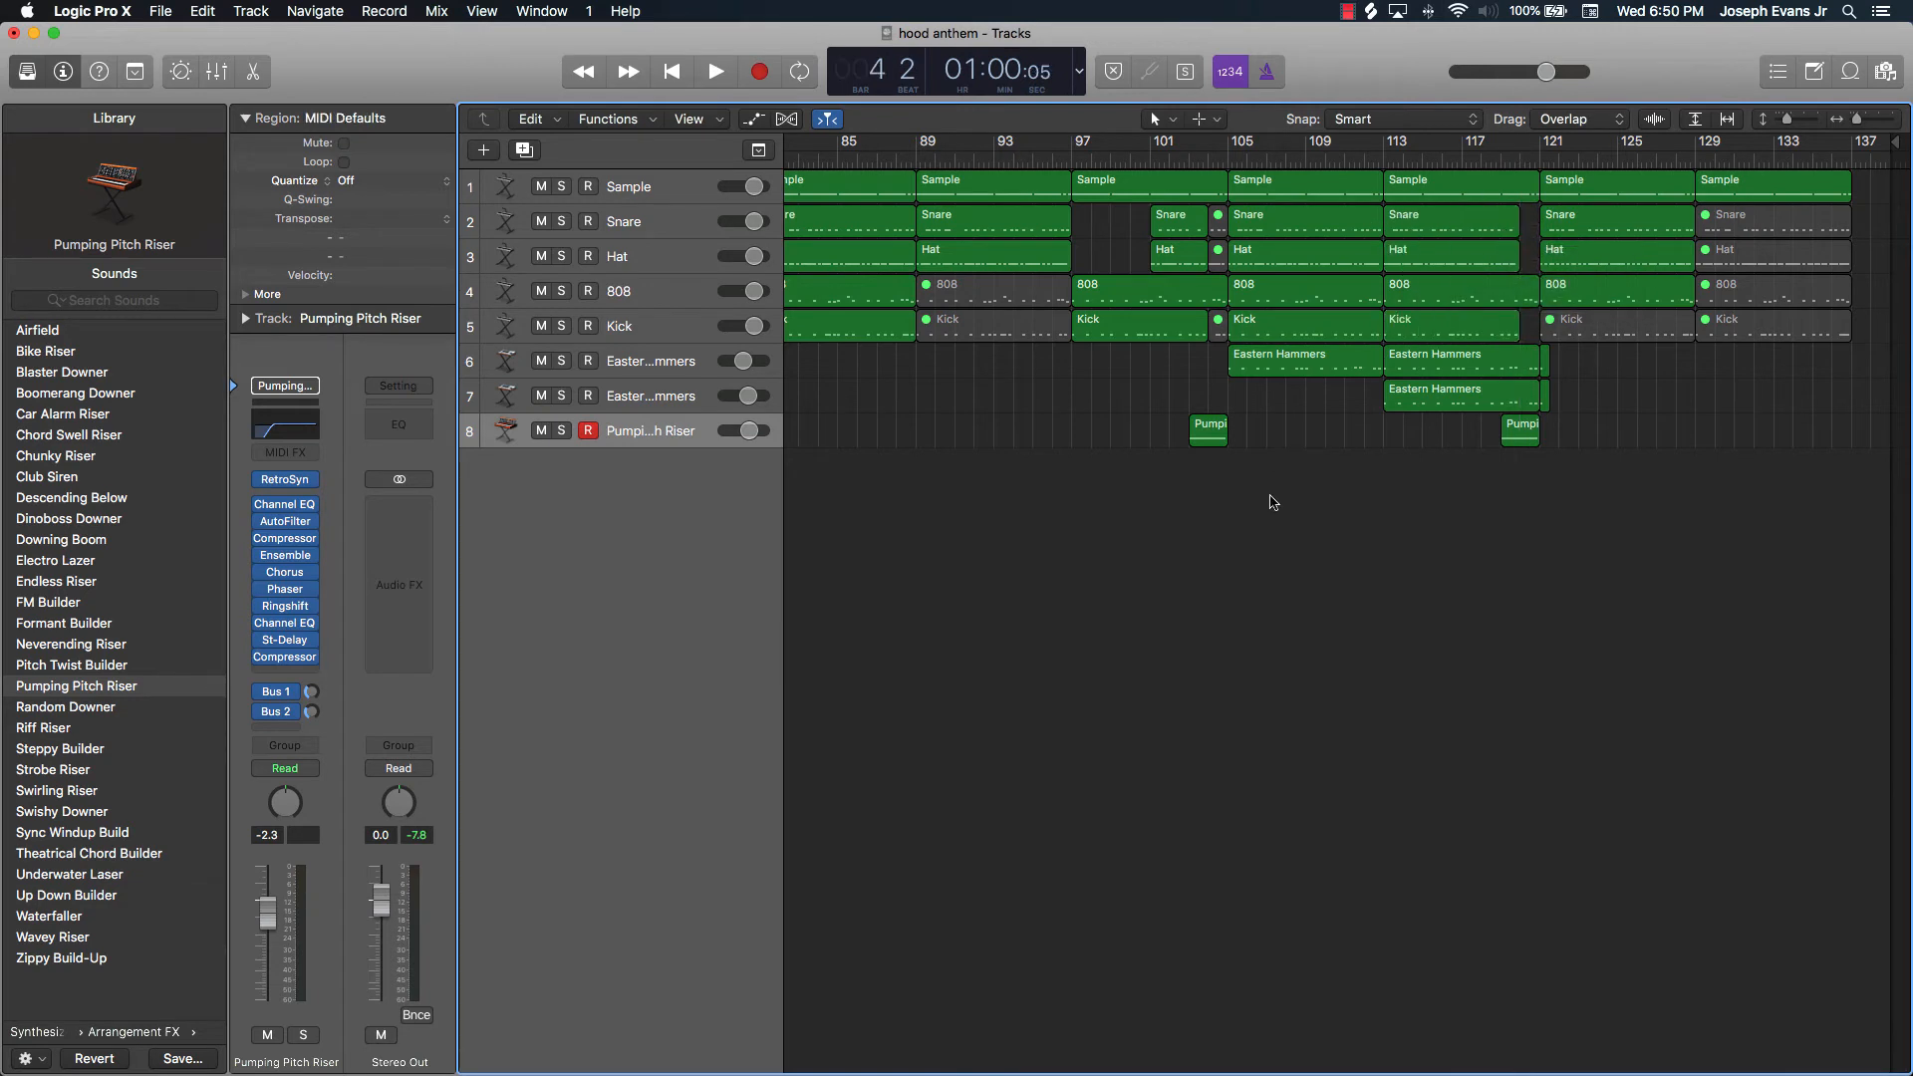
Create a new track directly below the Sample track with duplicate settings.
scroll(1272, 501, left, 8)
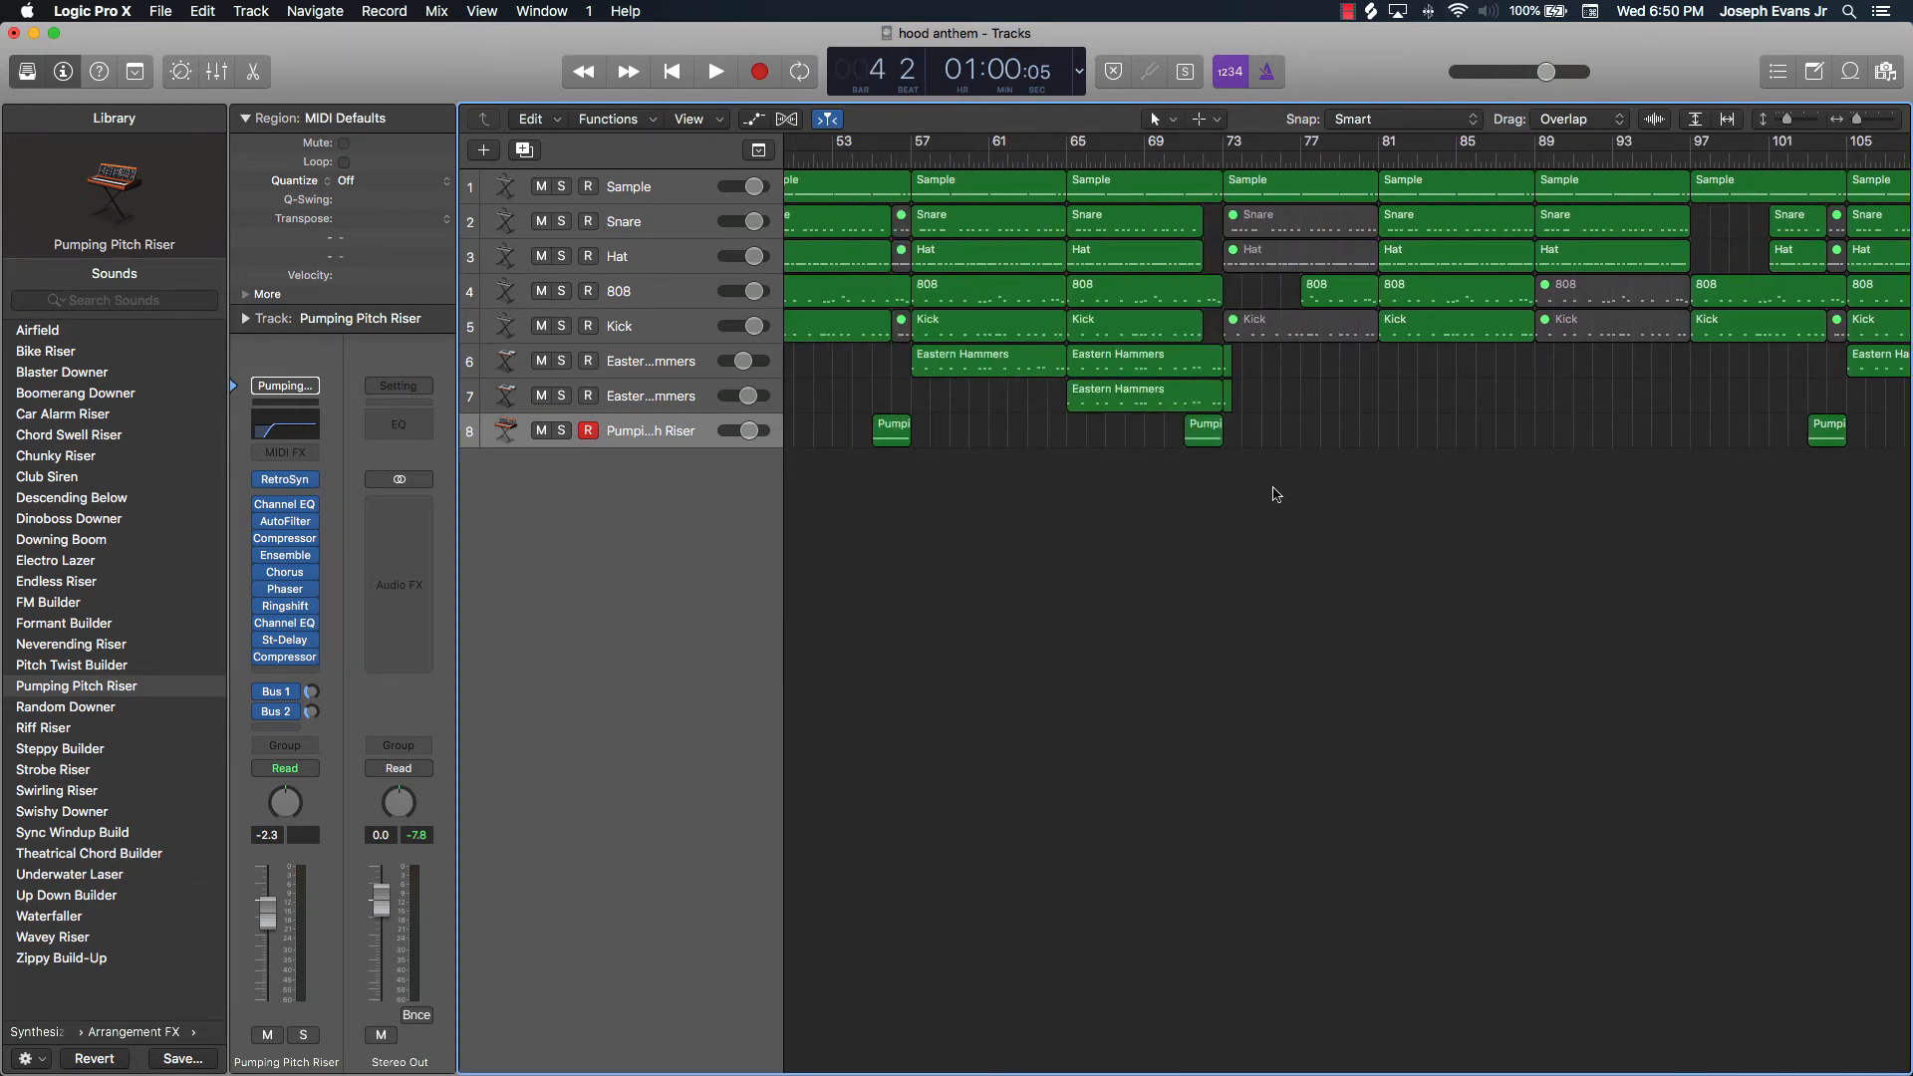
scroll(1275, 495, left, 13)
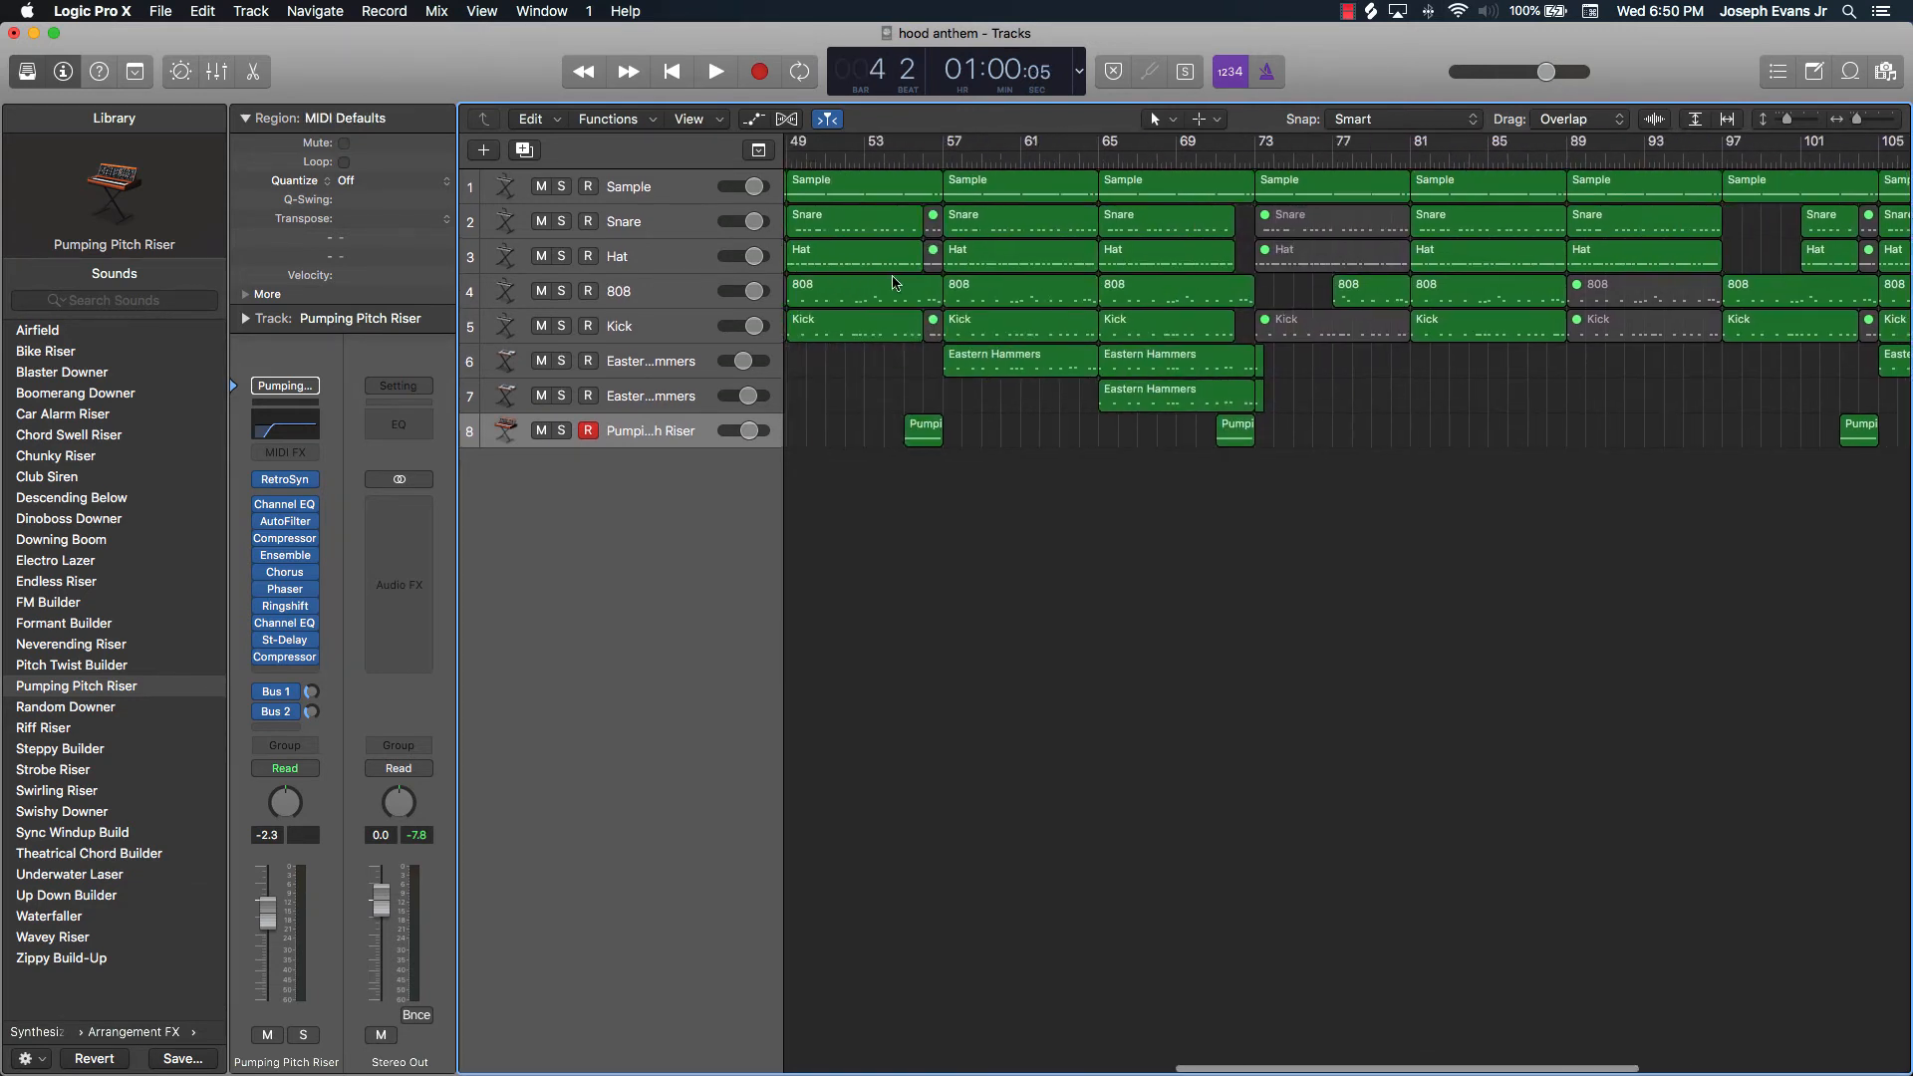
scroll(890, 283, right, 5)
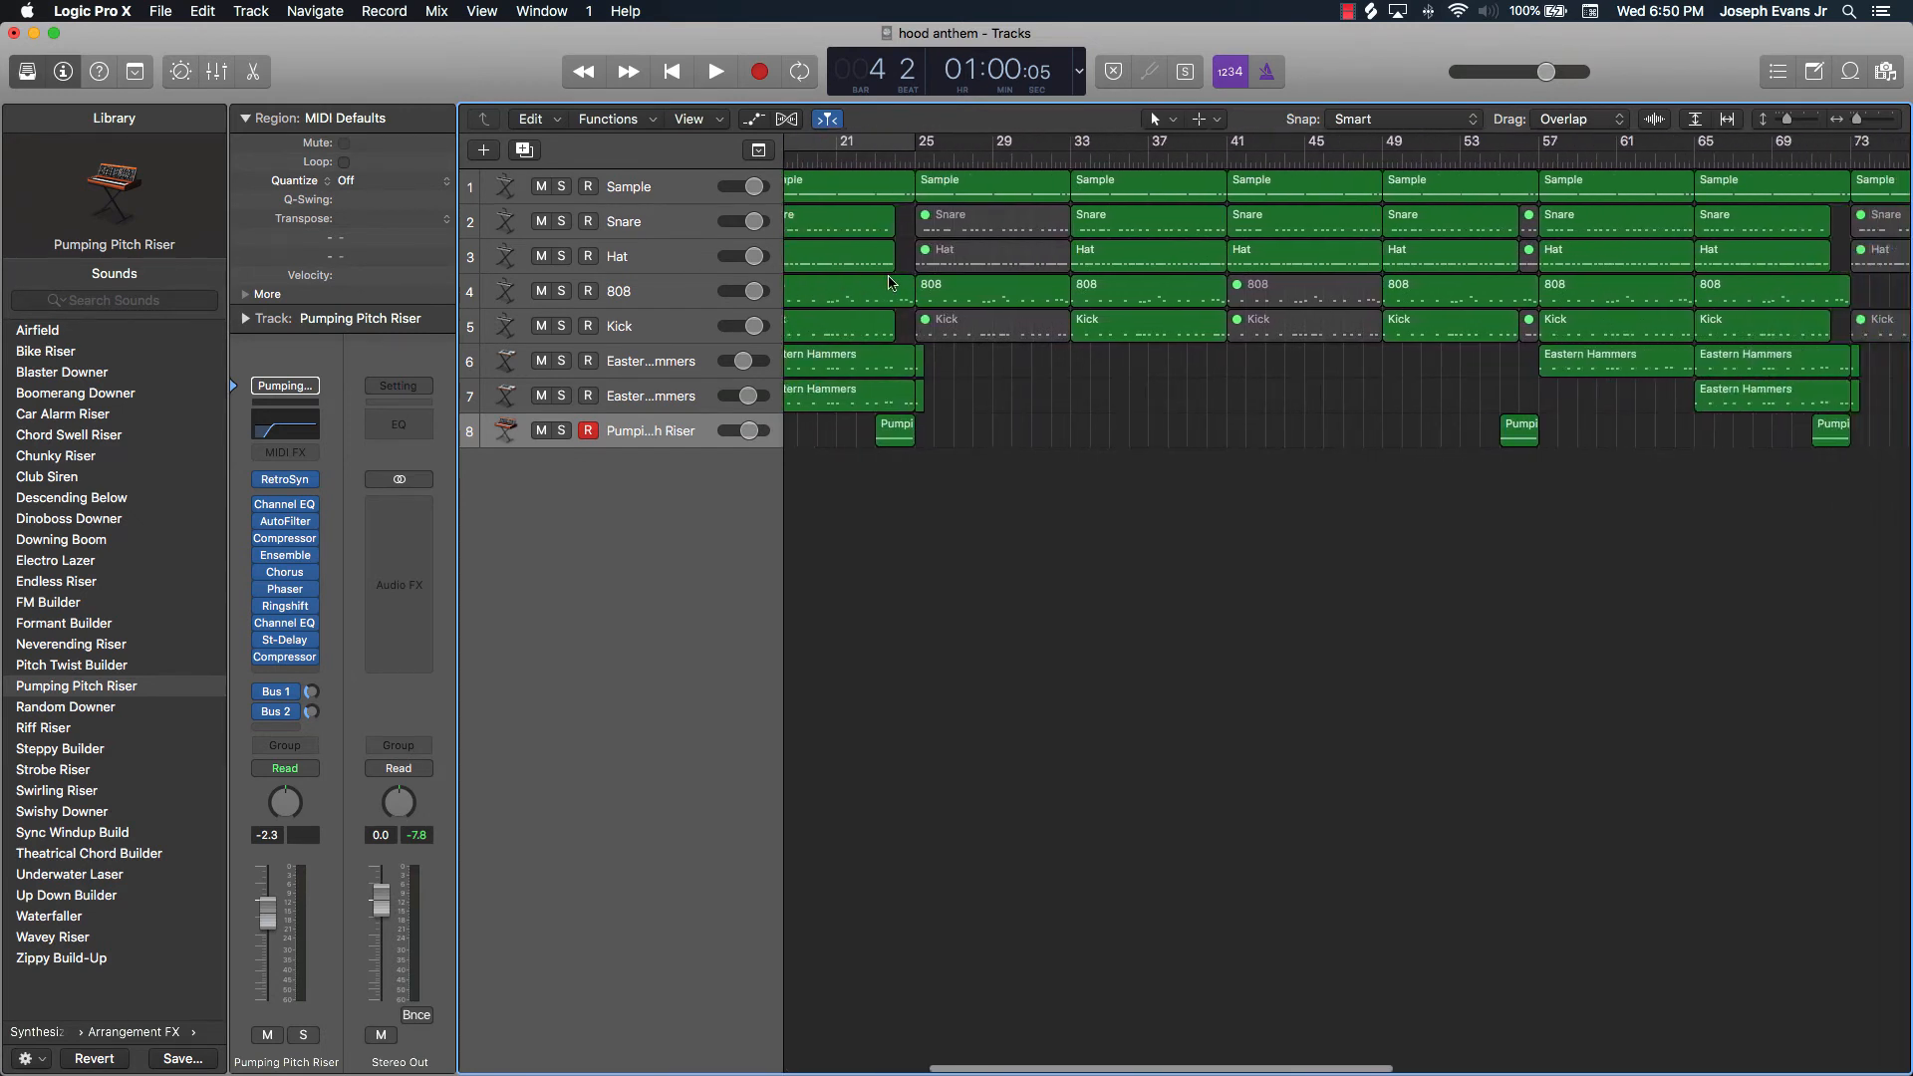
click(634, 187)
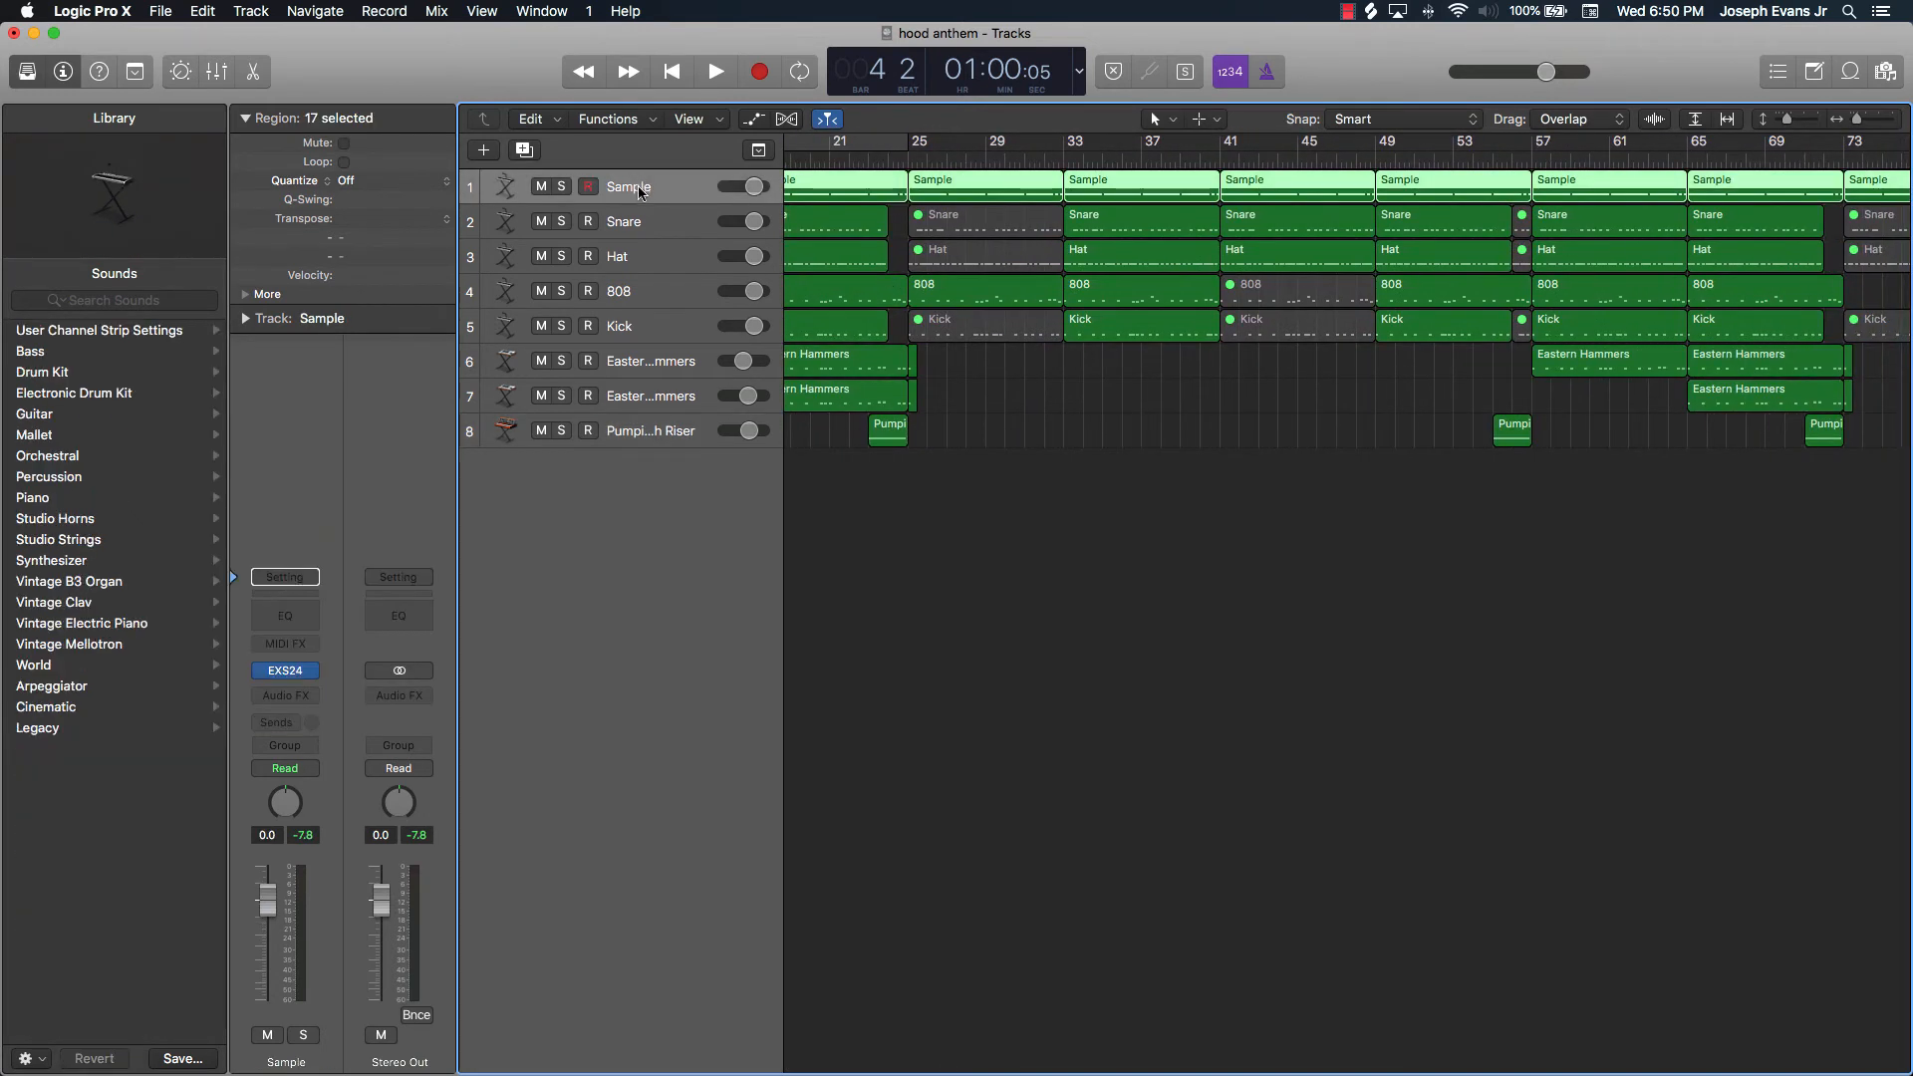
key(super+d)
Move the Sample regions at bars 41, 49, 89 and 97 down to the duplicate Sample track.
drag(1300, 221, 1408, 225)
scroll(1156, 221, right, 5)
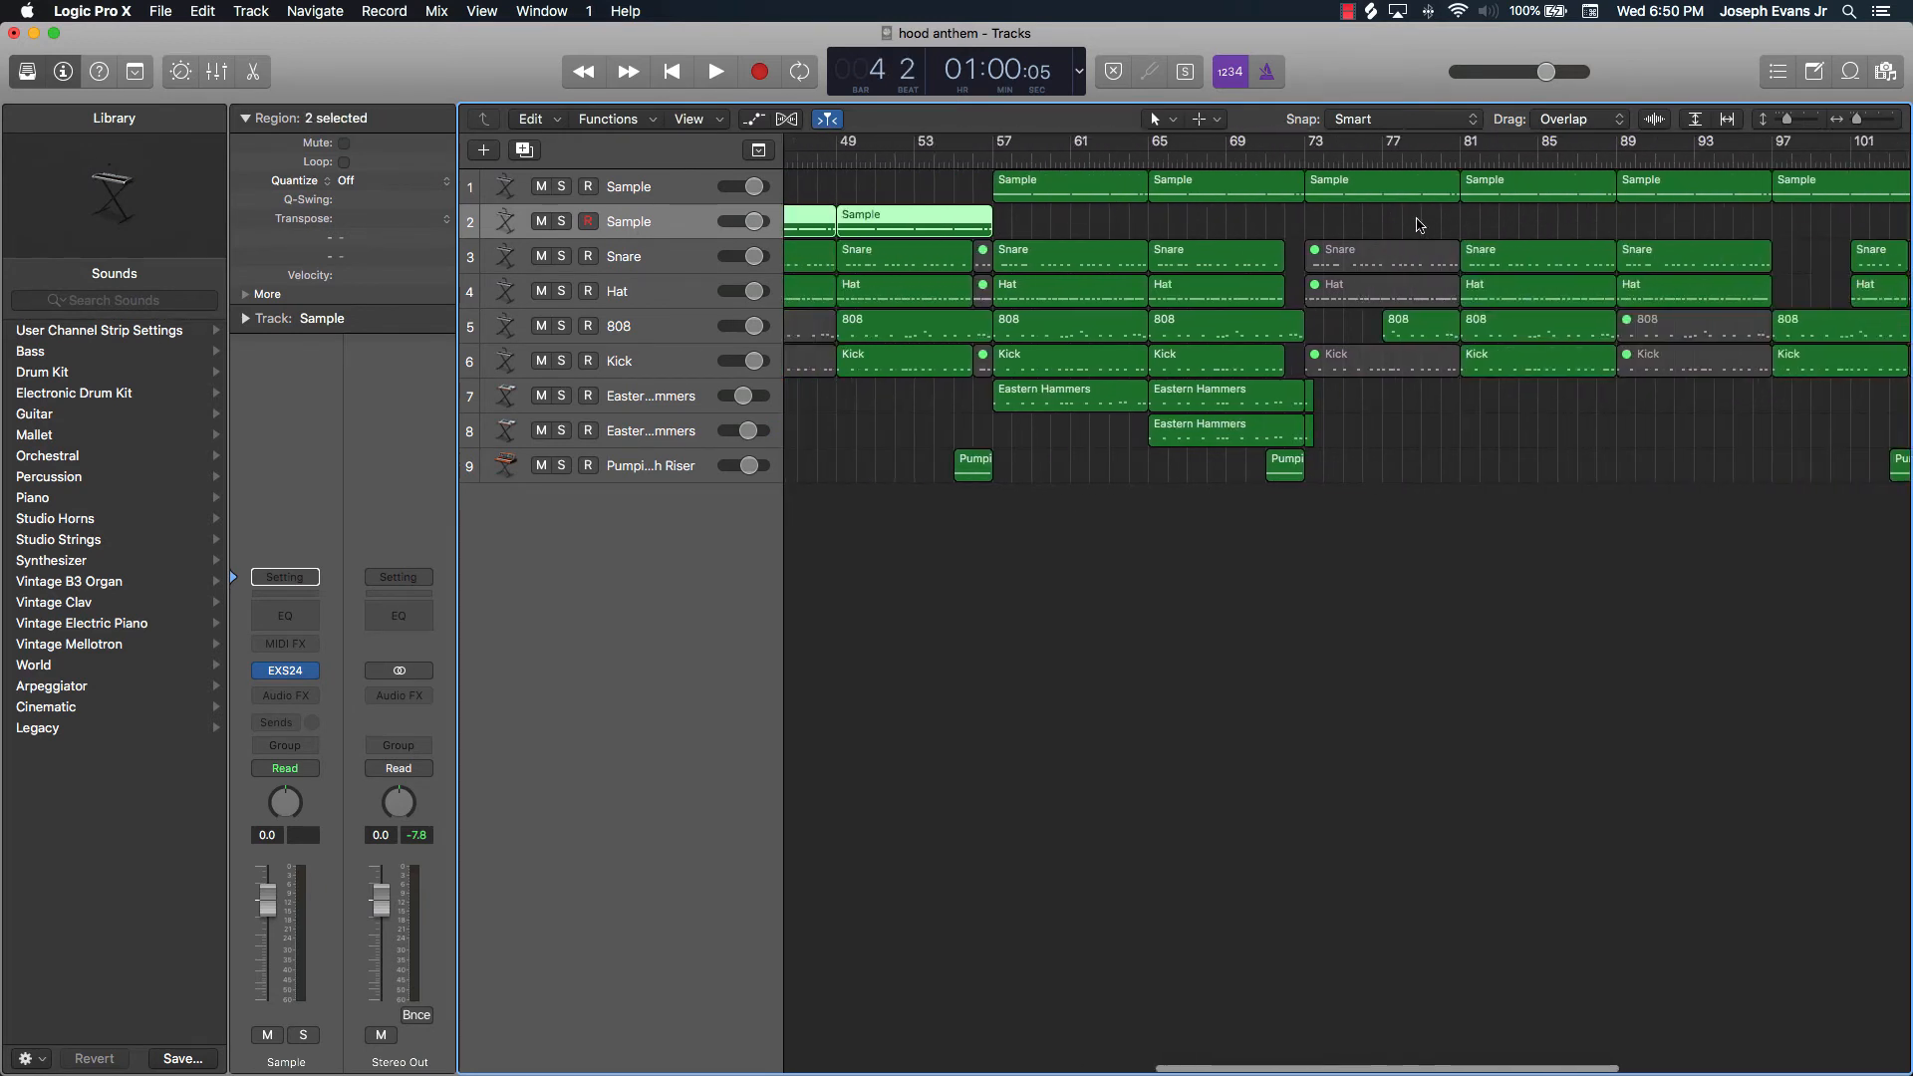
scroll(1156, 220, left, 1)
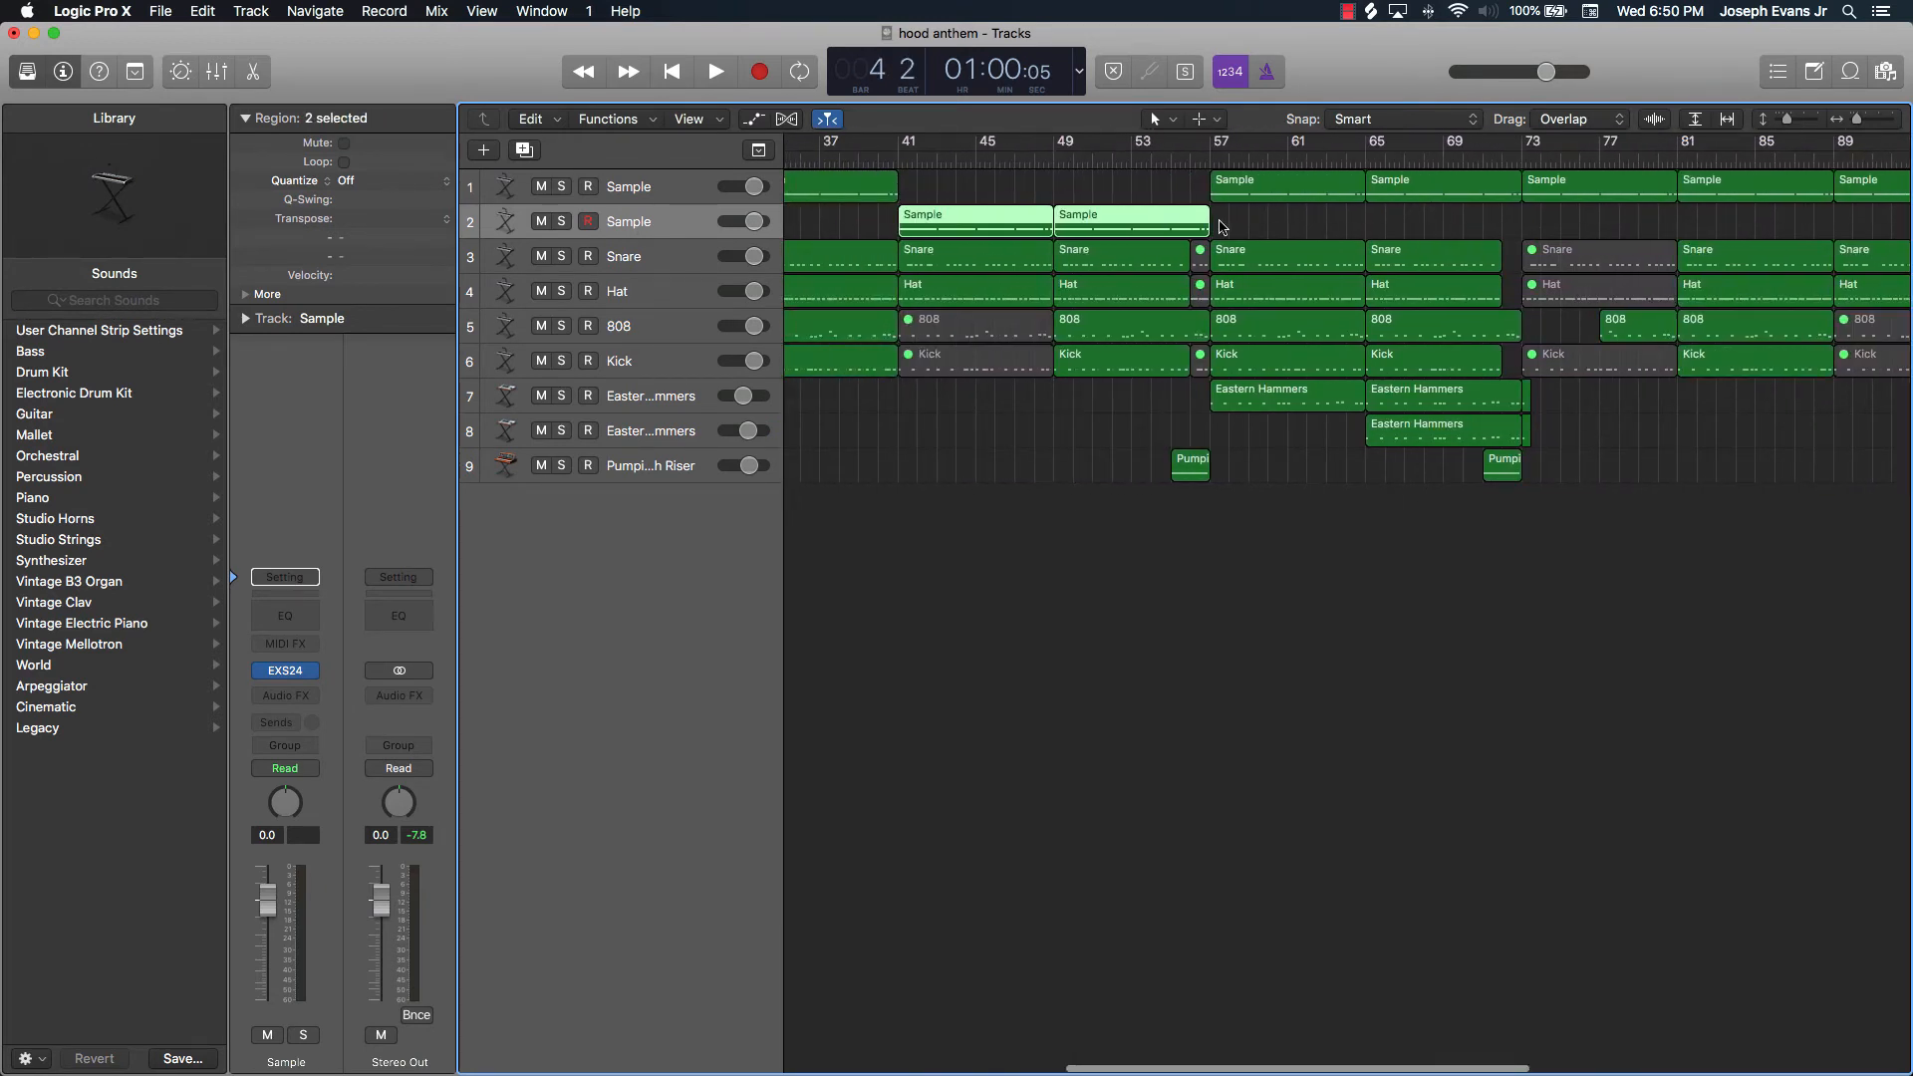
scroll(1220, 226, right, 10)
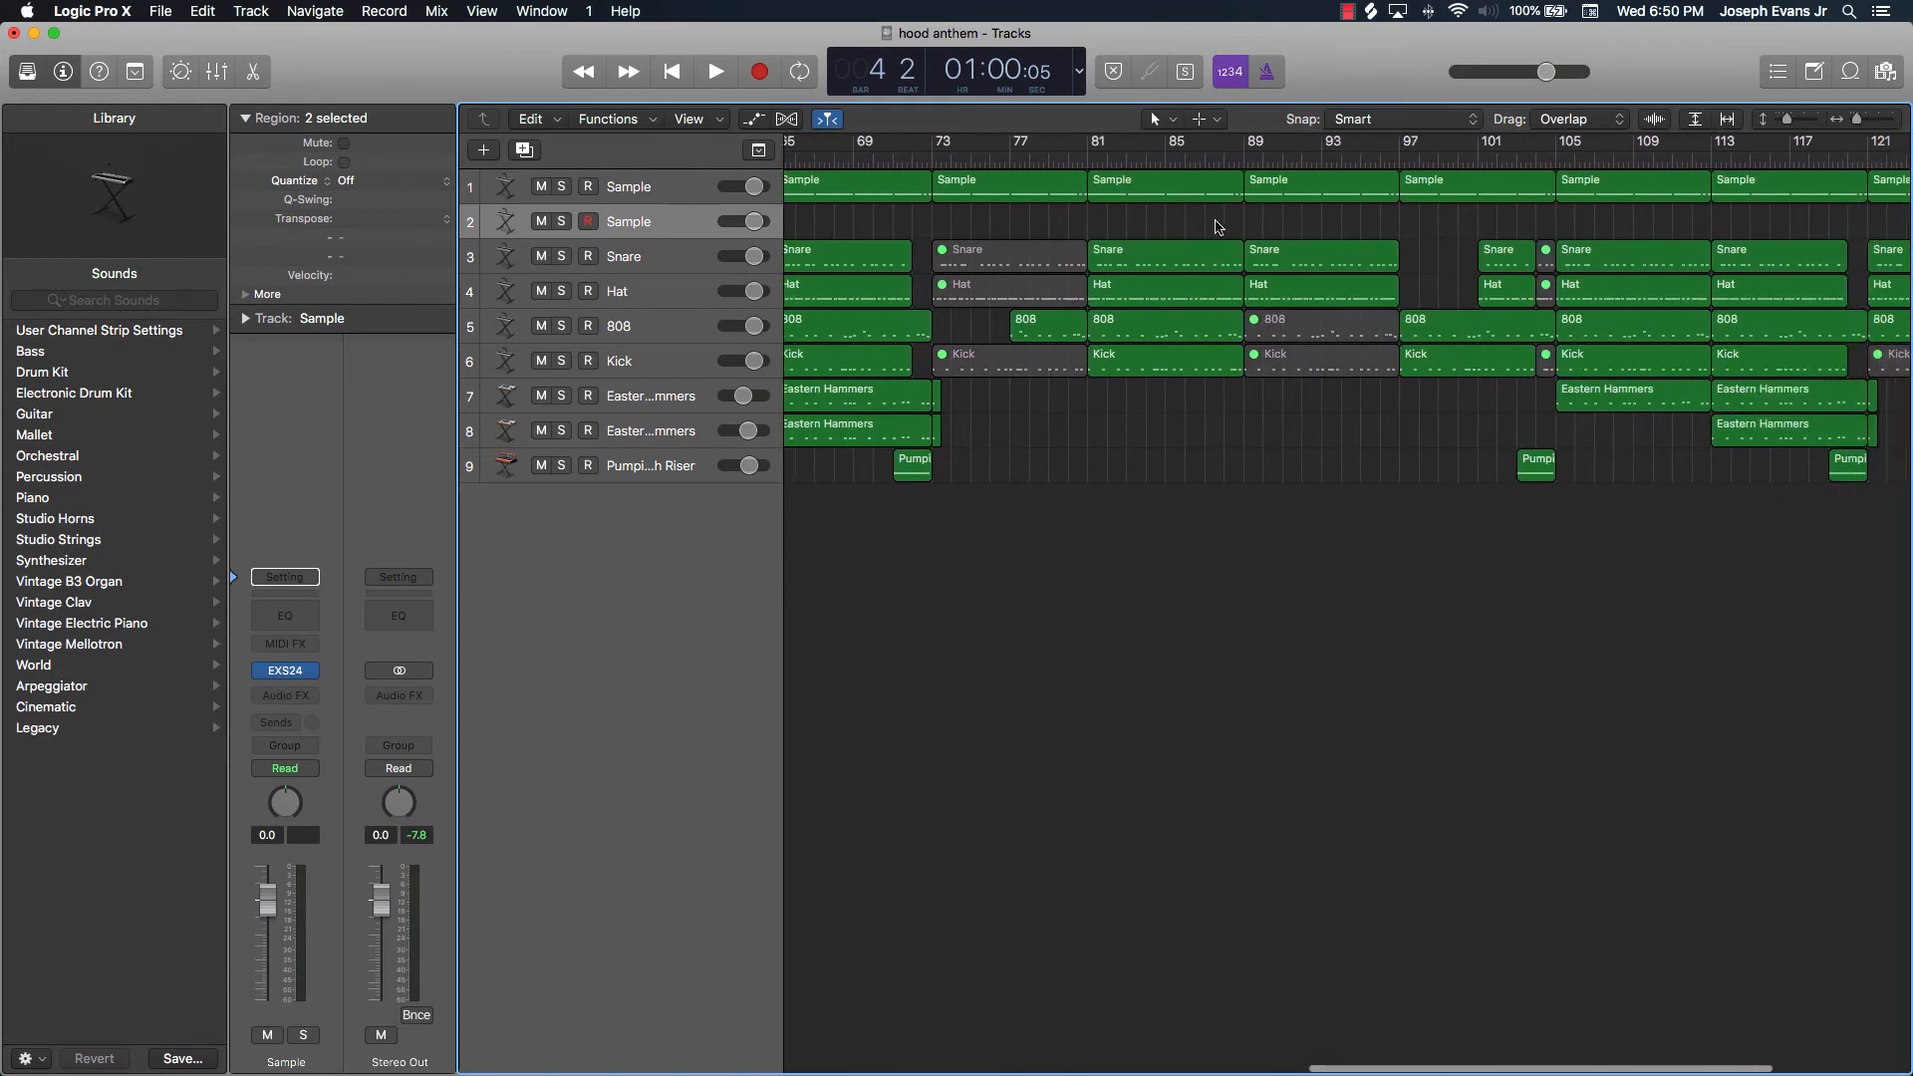
mouse_move(1280, 221)
mouse_down()
mouse_move(1422, 191)
mouse_move(1296, 227)
mouse_up()
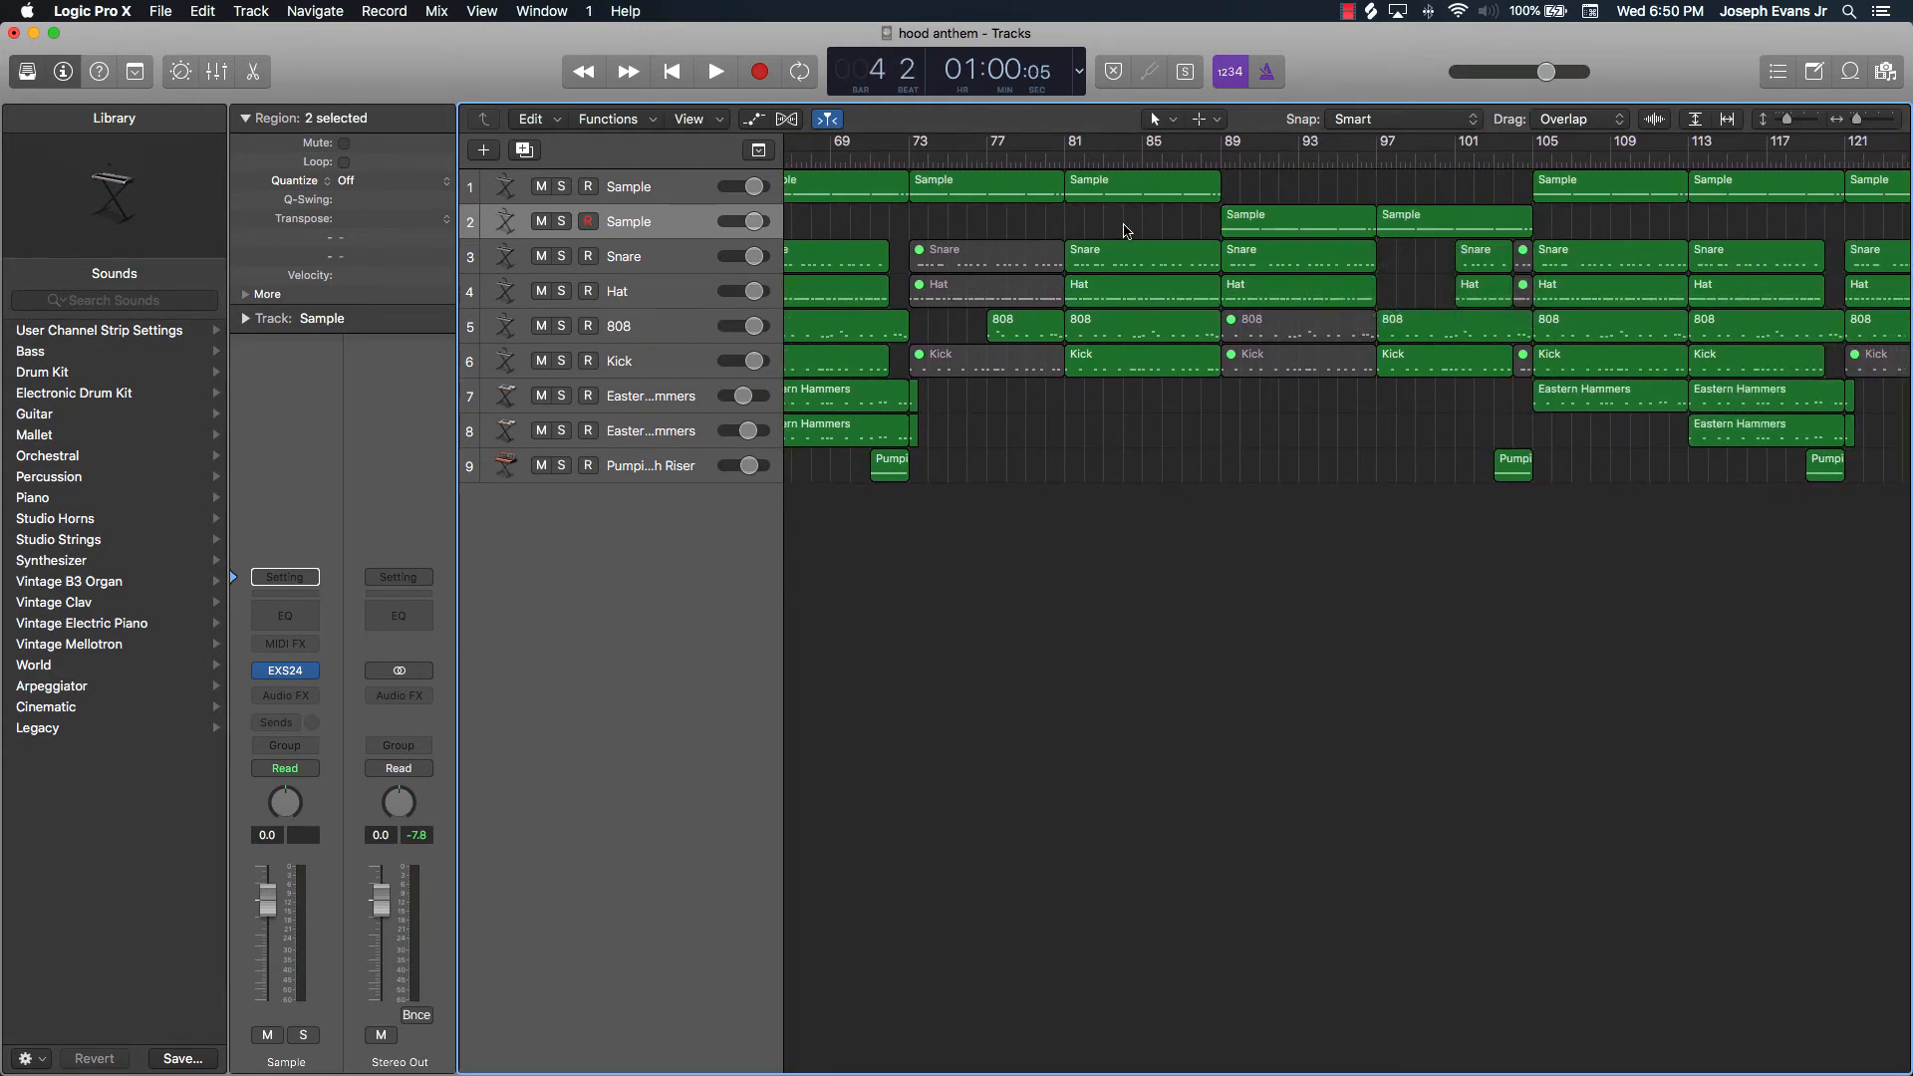
Insert the stereo version of the Cableguys HalfTime plug-in as the duplicate Sample track's audio effect.
click(310, 695)
mouse_move(331, 1065)
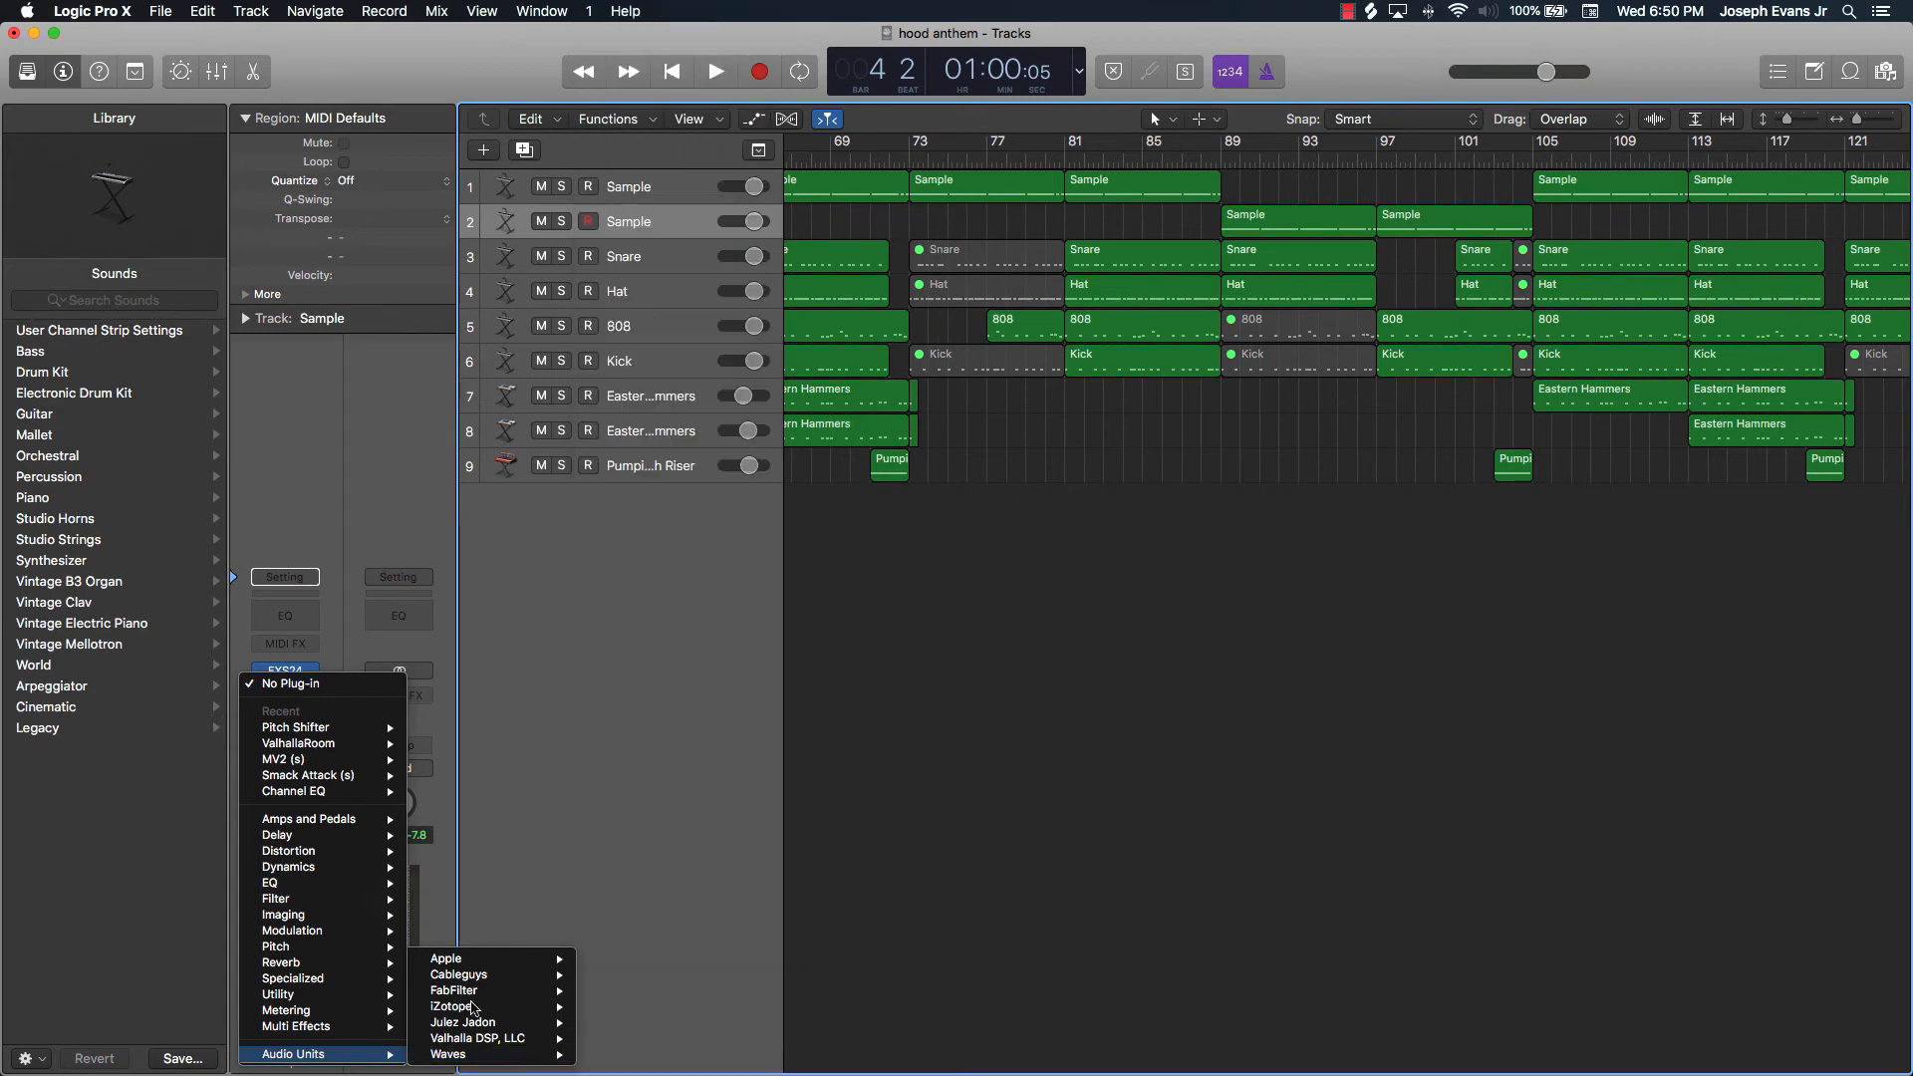
mouse_move(469, 976)
mouse_move(649, 978)
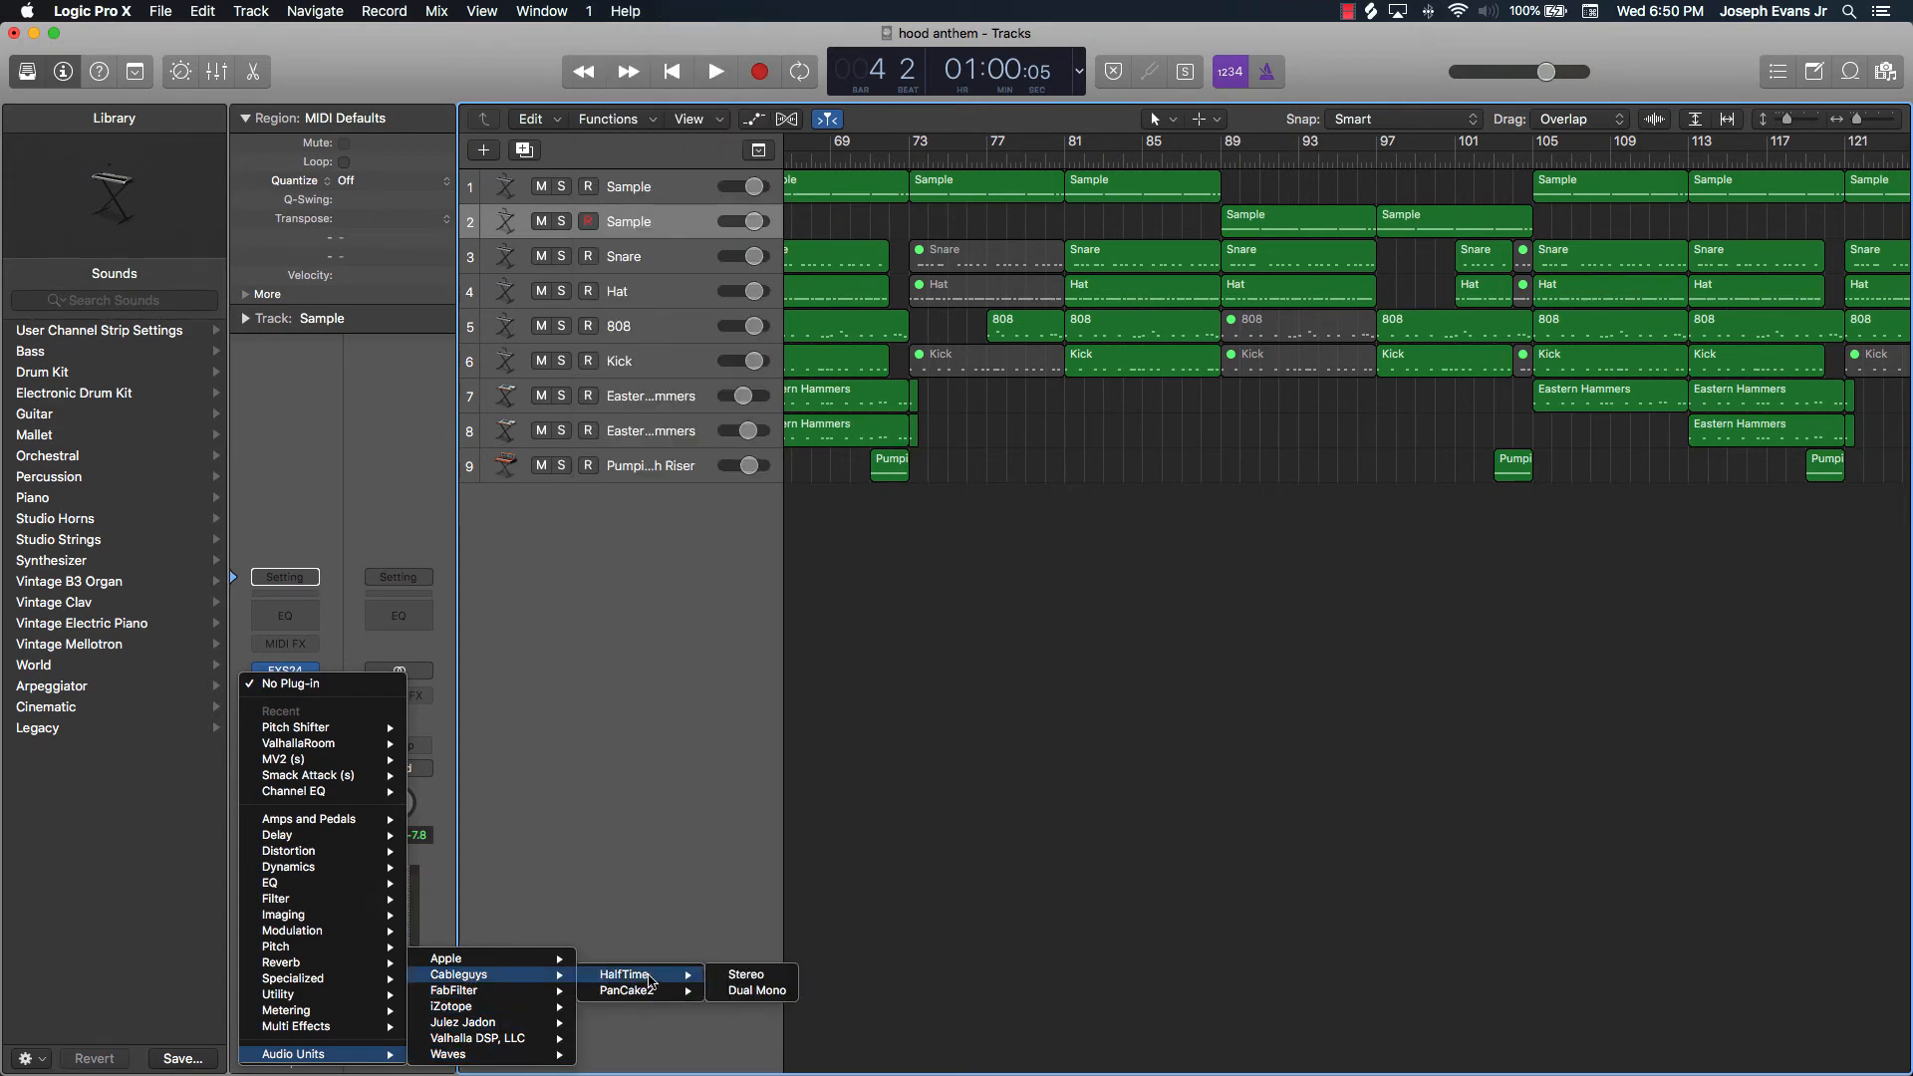
click(728, 976)
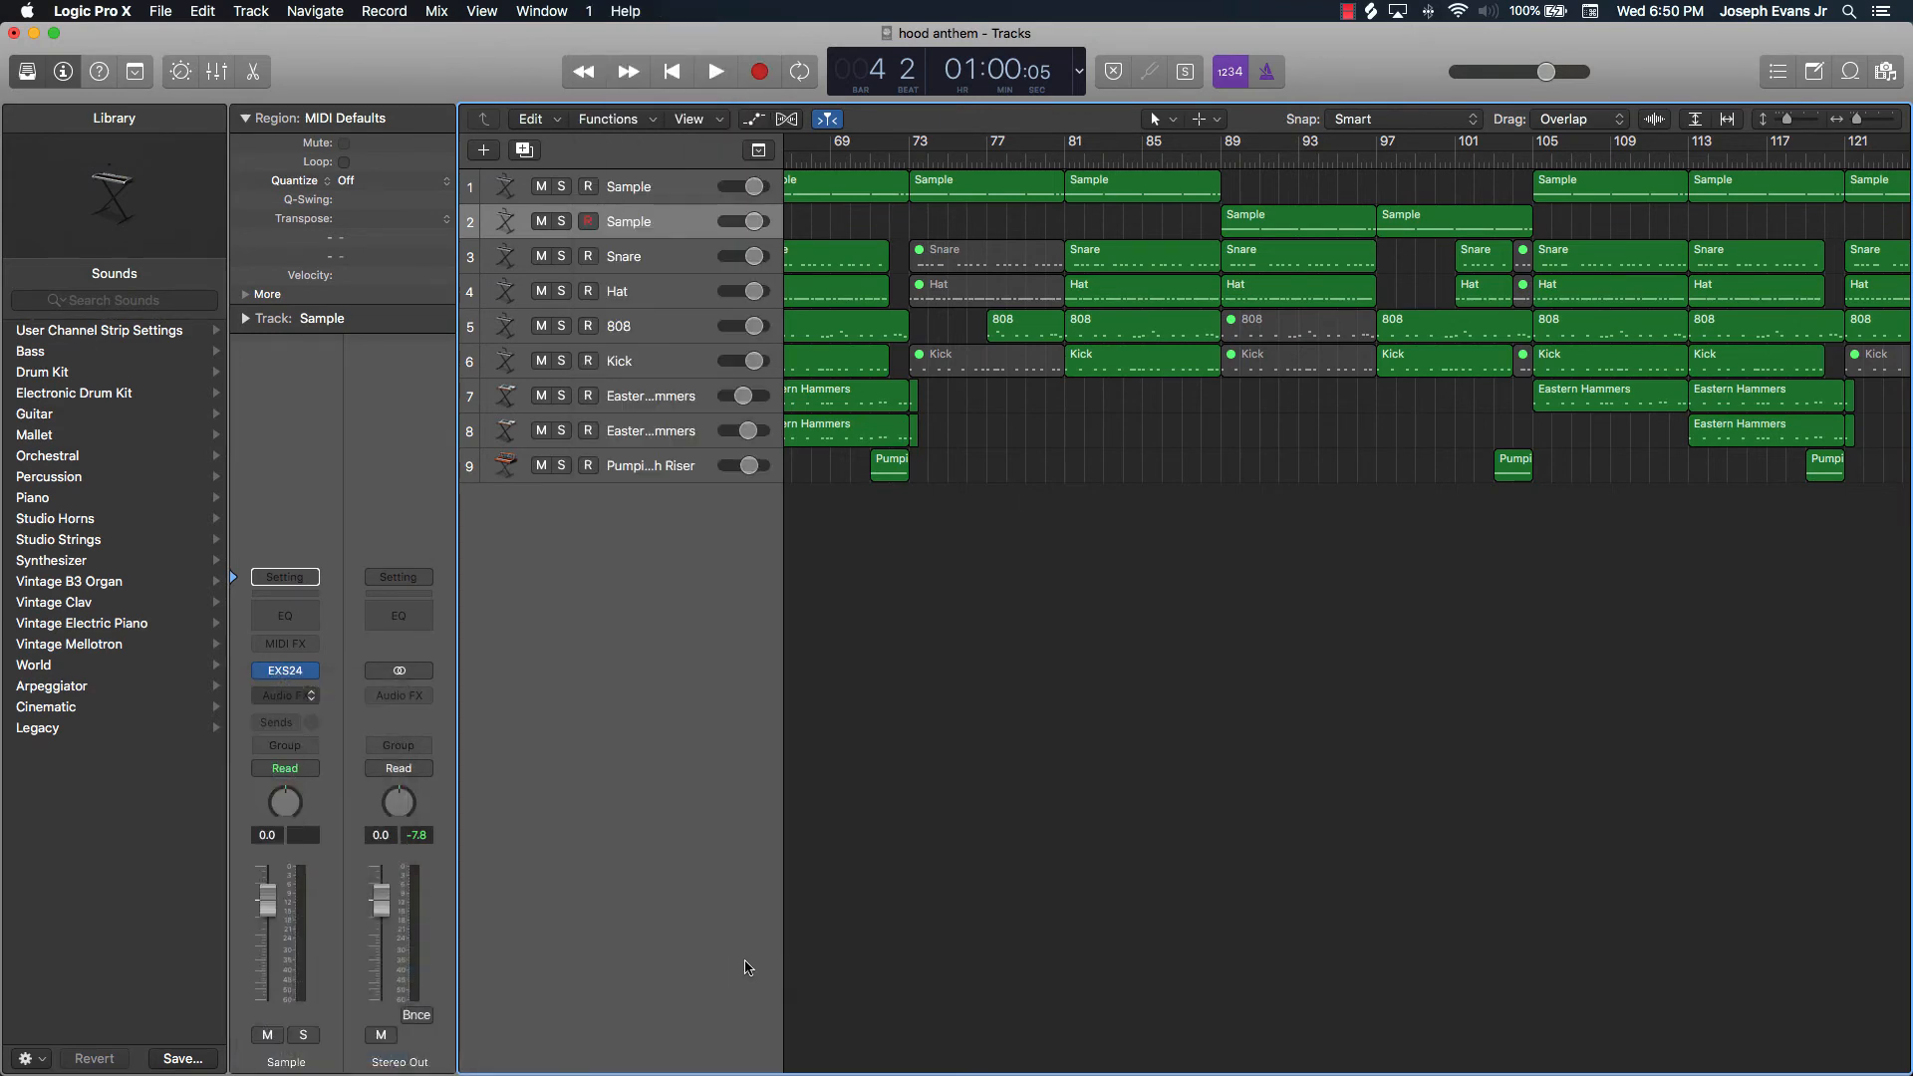
Play back from shortly before bar 89, narrow the HalfTime band to about 1.71 kHz to 9.00 kHz, and close the plug-in.
scroll(1079, 411, left, 2)
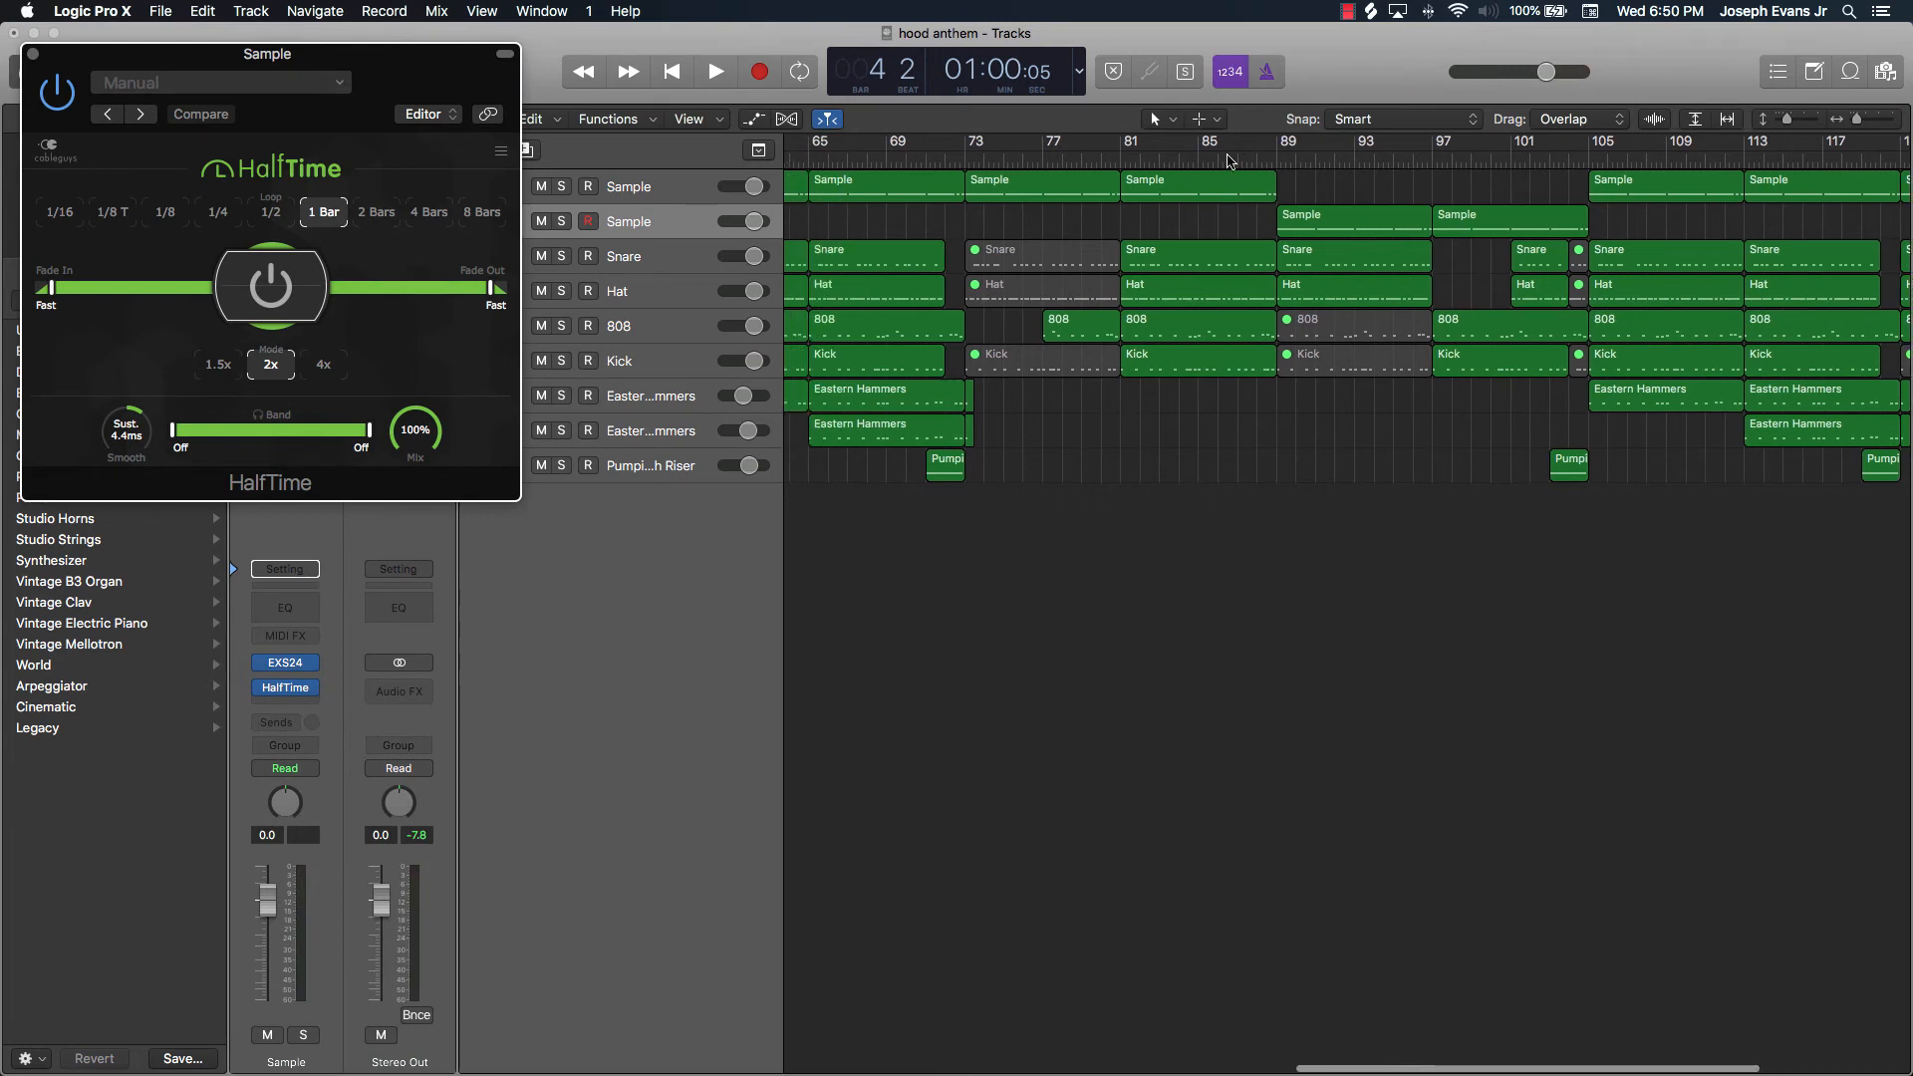
click(1233, 160)
key(space)
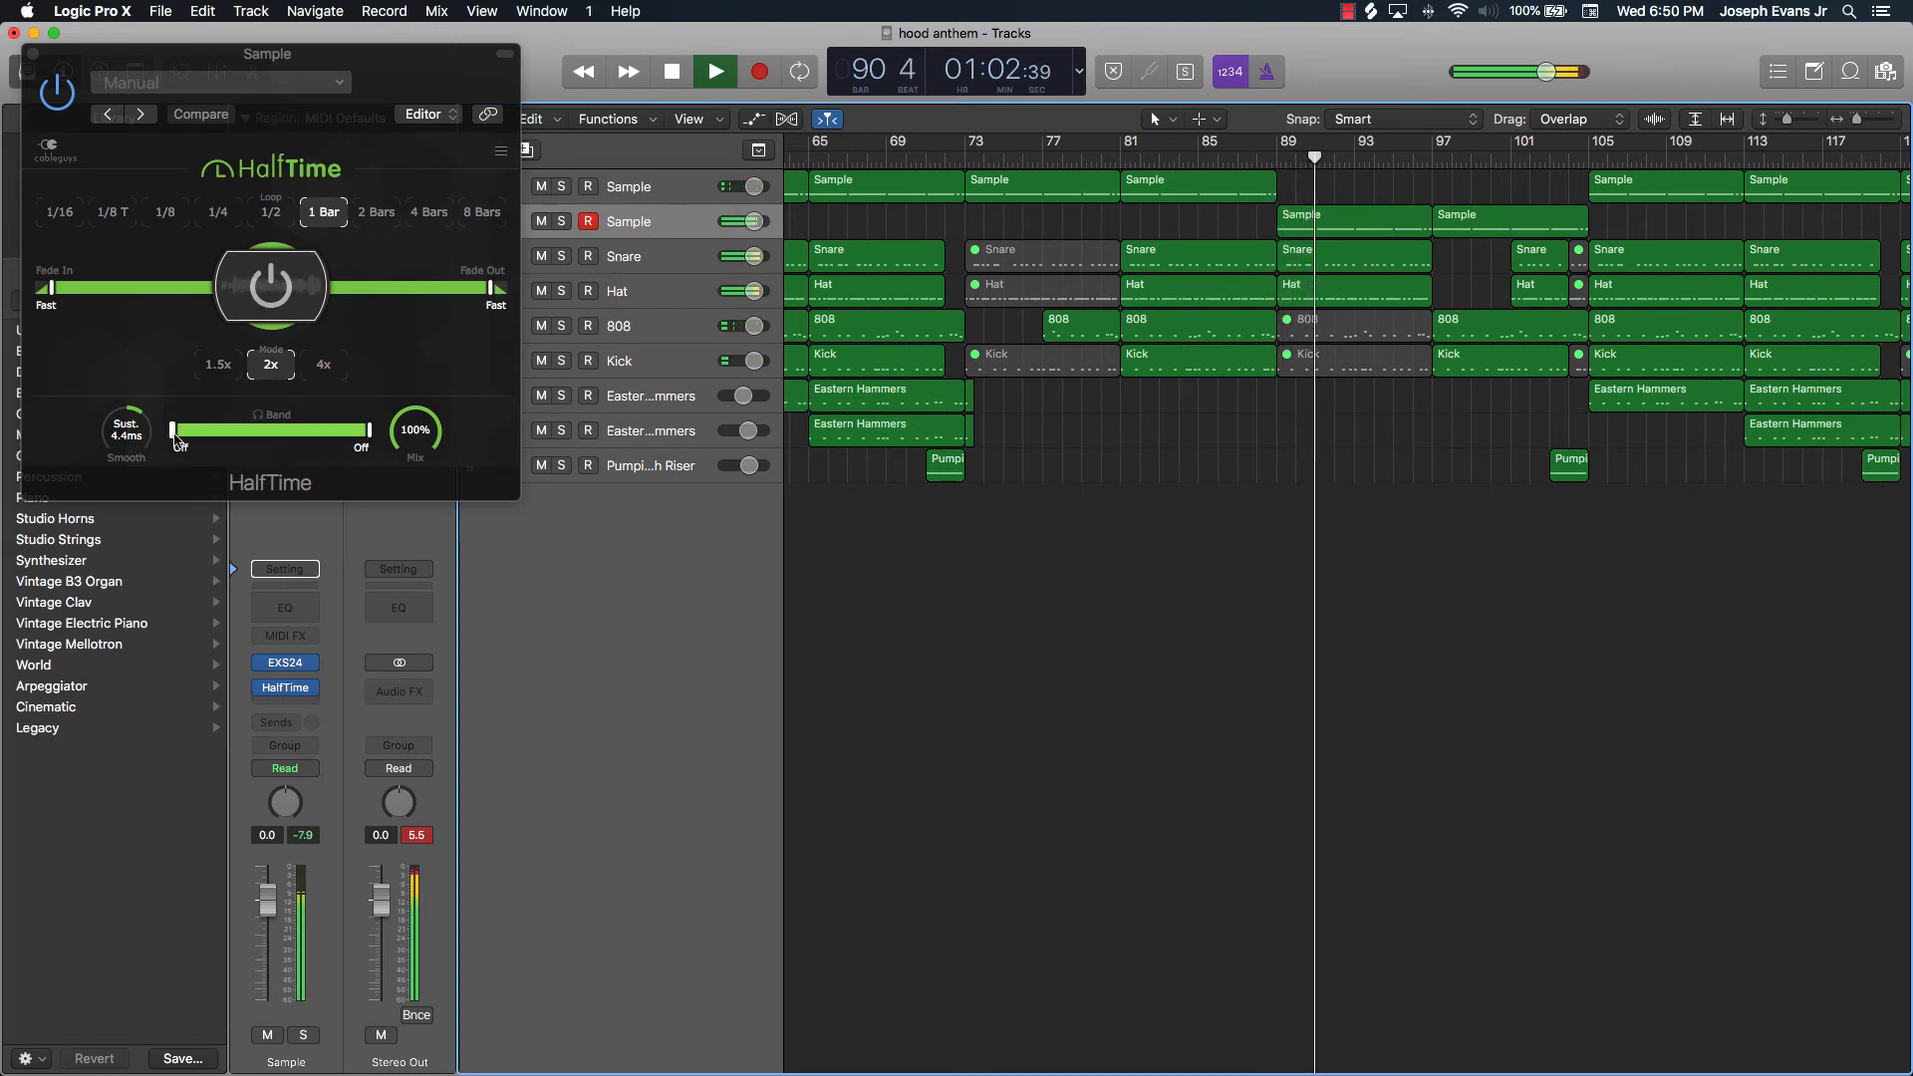
drag(176, 440, 348, 431)
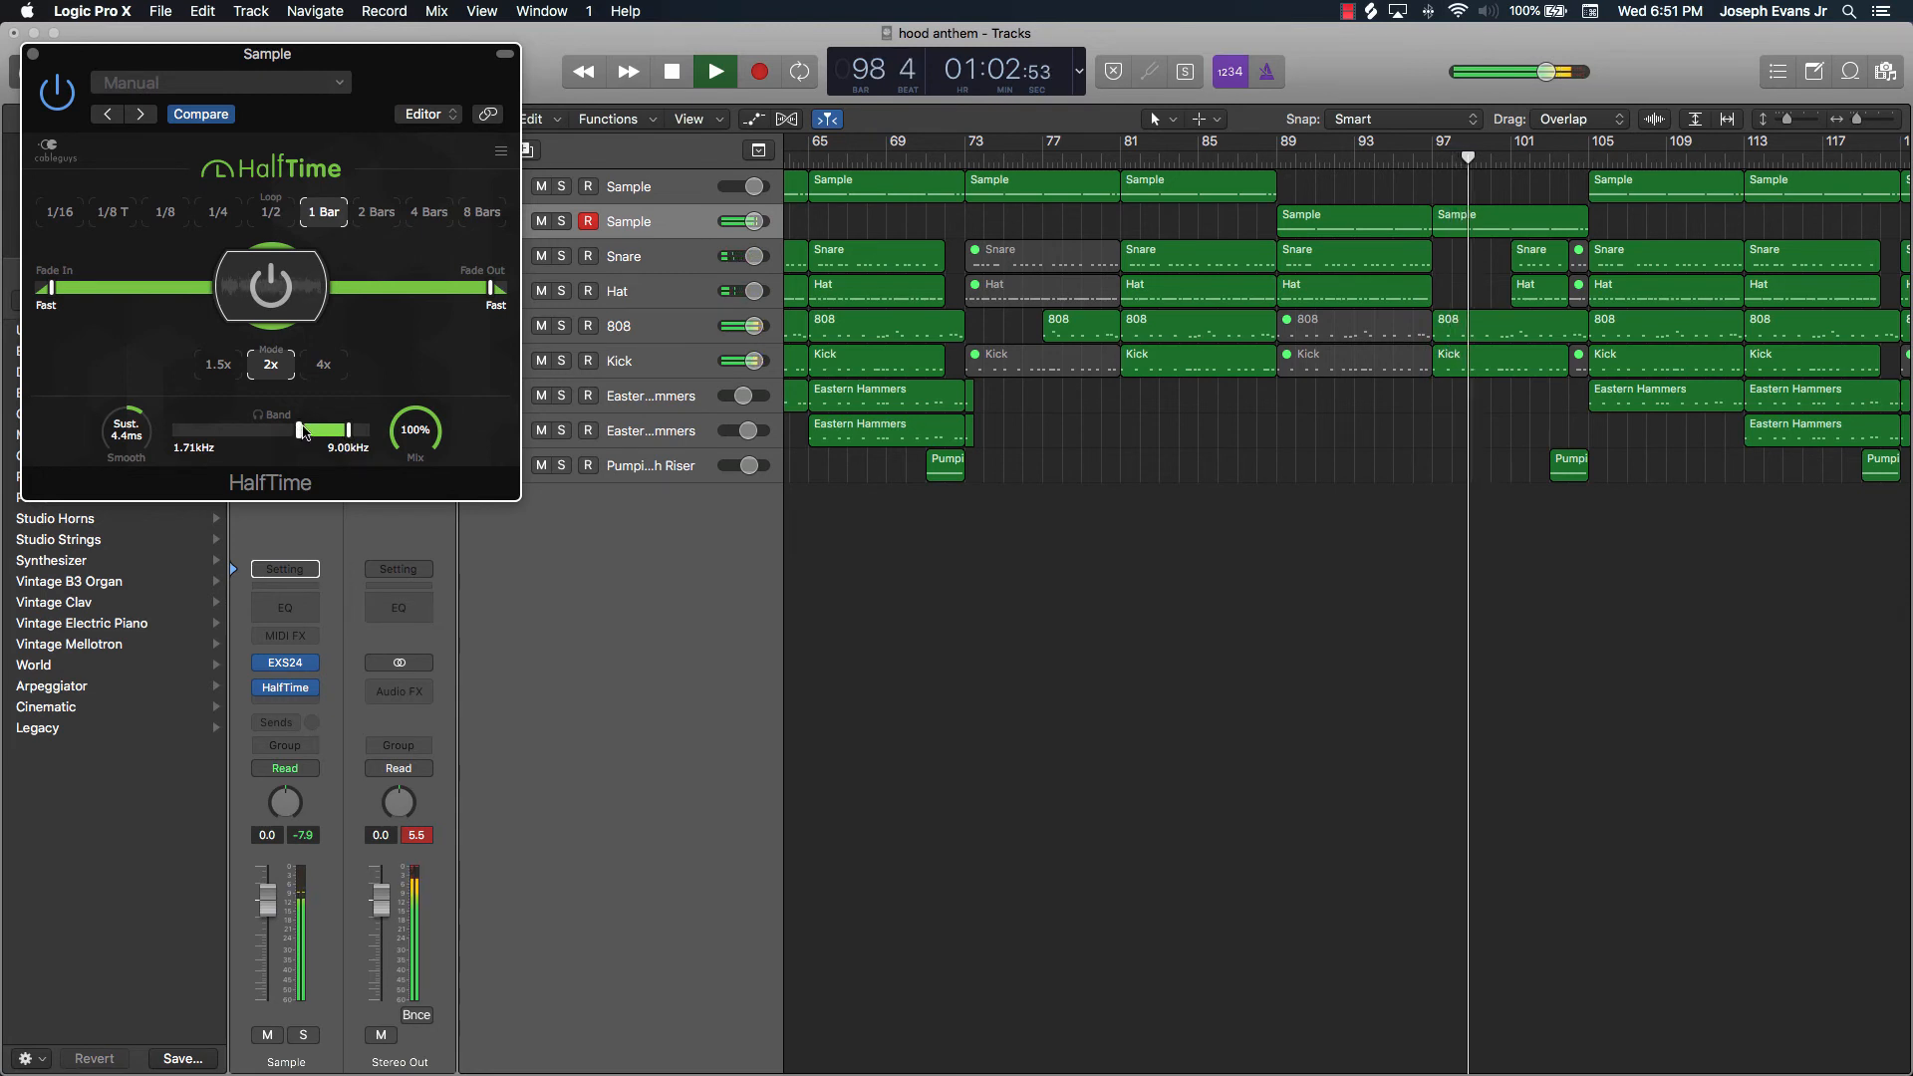
key(space)
click(33, 54)
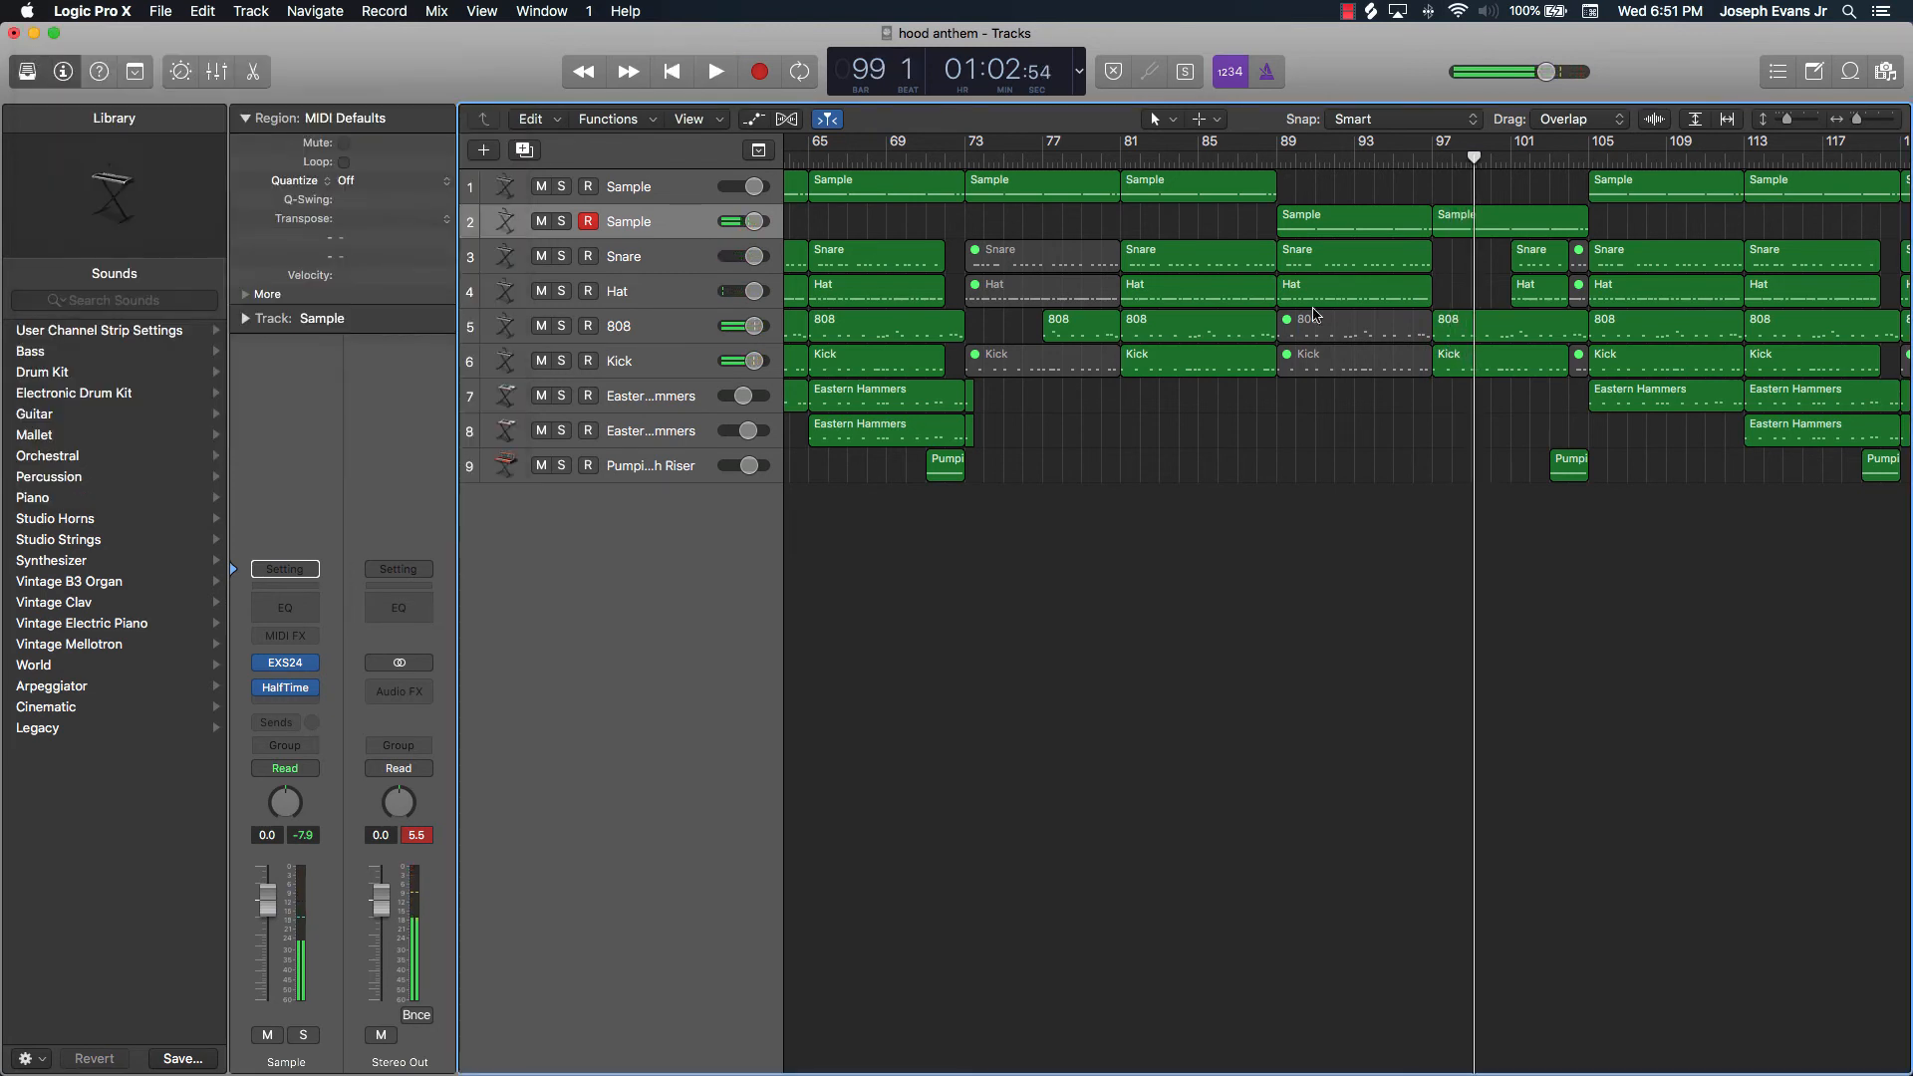
Return the Sample regions at bars 89 and 97 to the original track and move those at bars 73 and 81 to the duplicate.
drag(1355, 190, 1476, 188)
click(1096, 192)
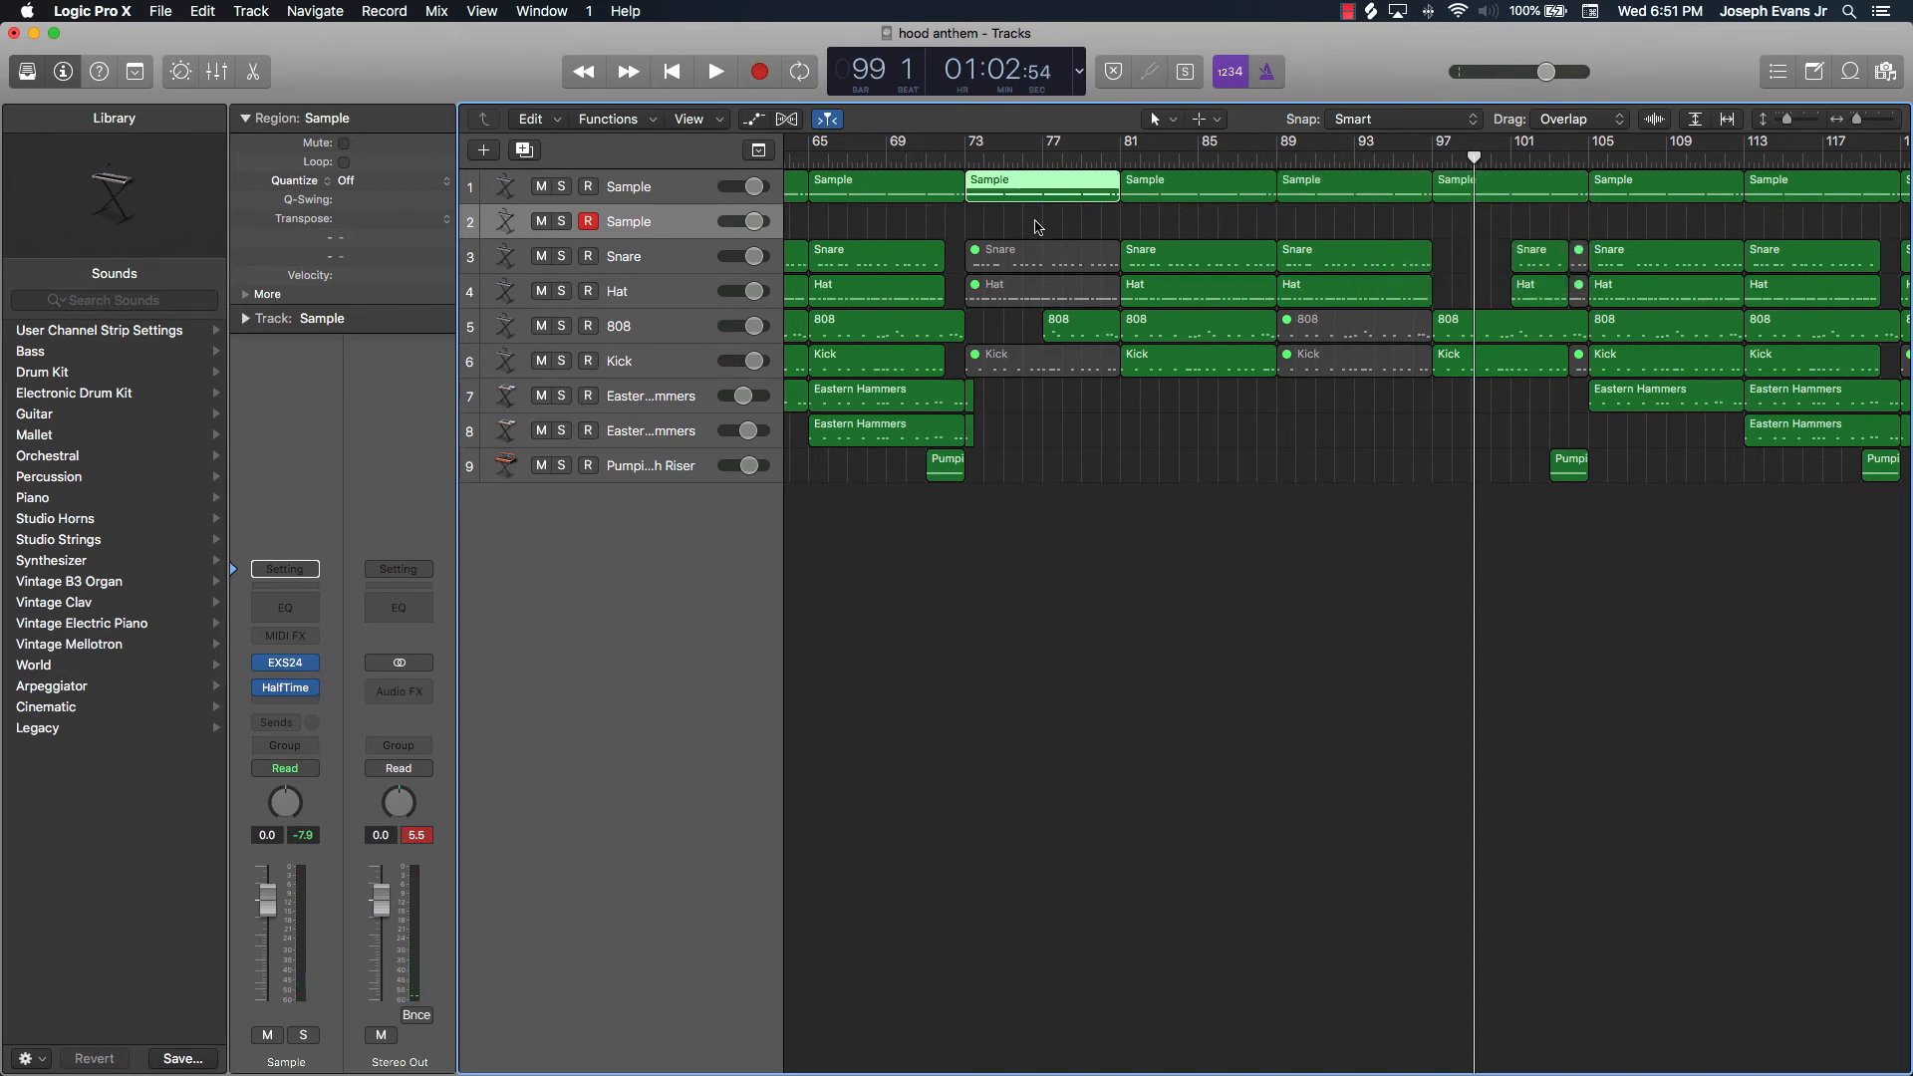
mouse_move(1036, 227)
mouse_down()
mouse_move(1175, 190)
mouse_move(1064, 207)
mouse_up()
Return the Sample regions at bars 41 and 49 to the original track and move those at bars 25 and 33 to the duplicate.
scroll(1057, 211, left, 15)
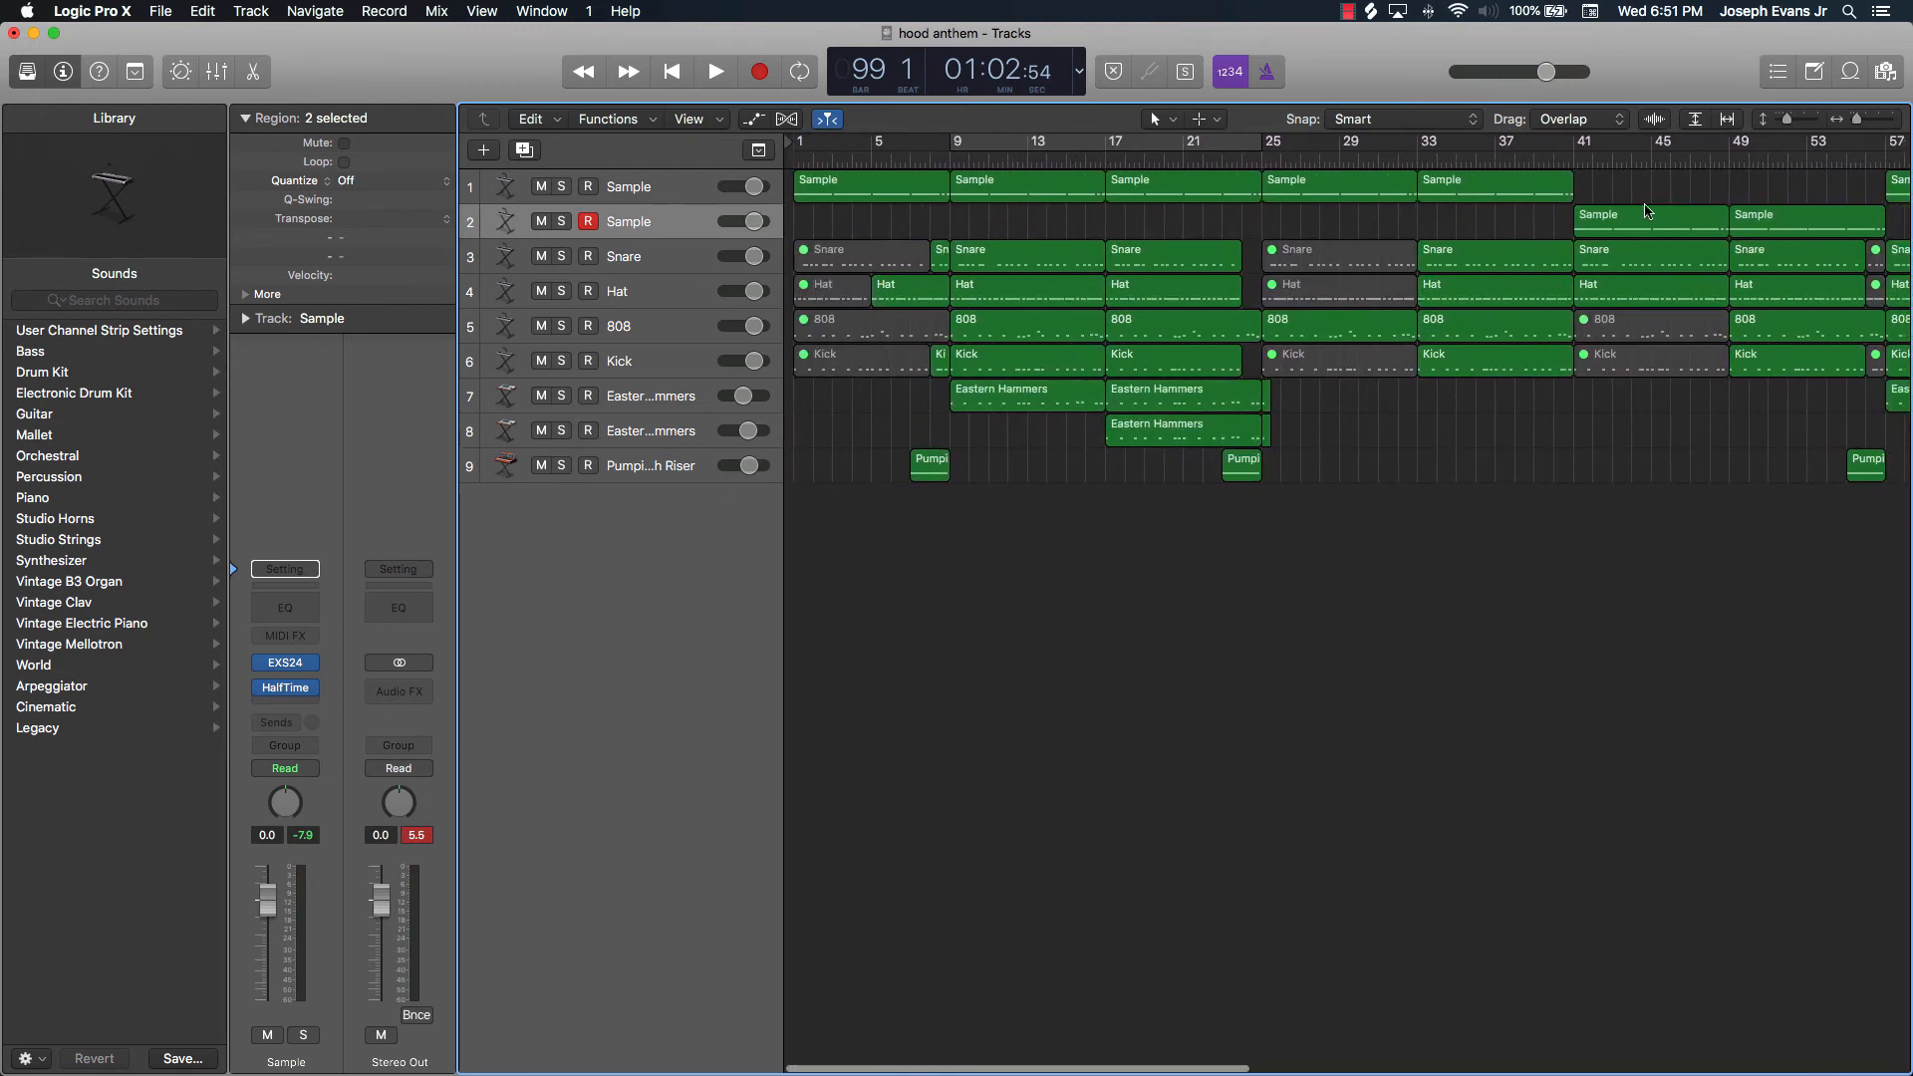
drag(1715, 203, 1754, 186)
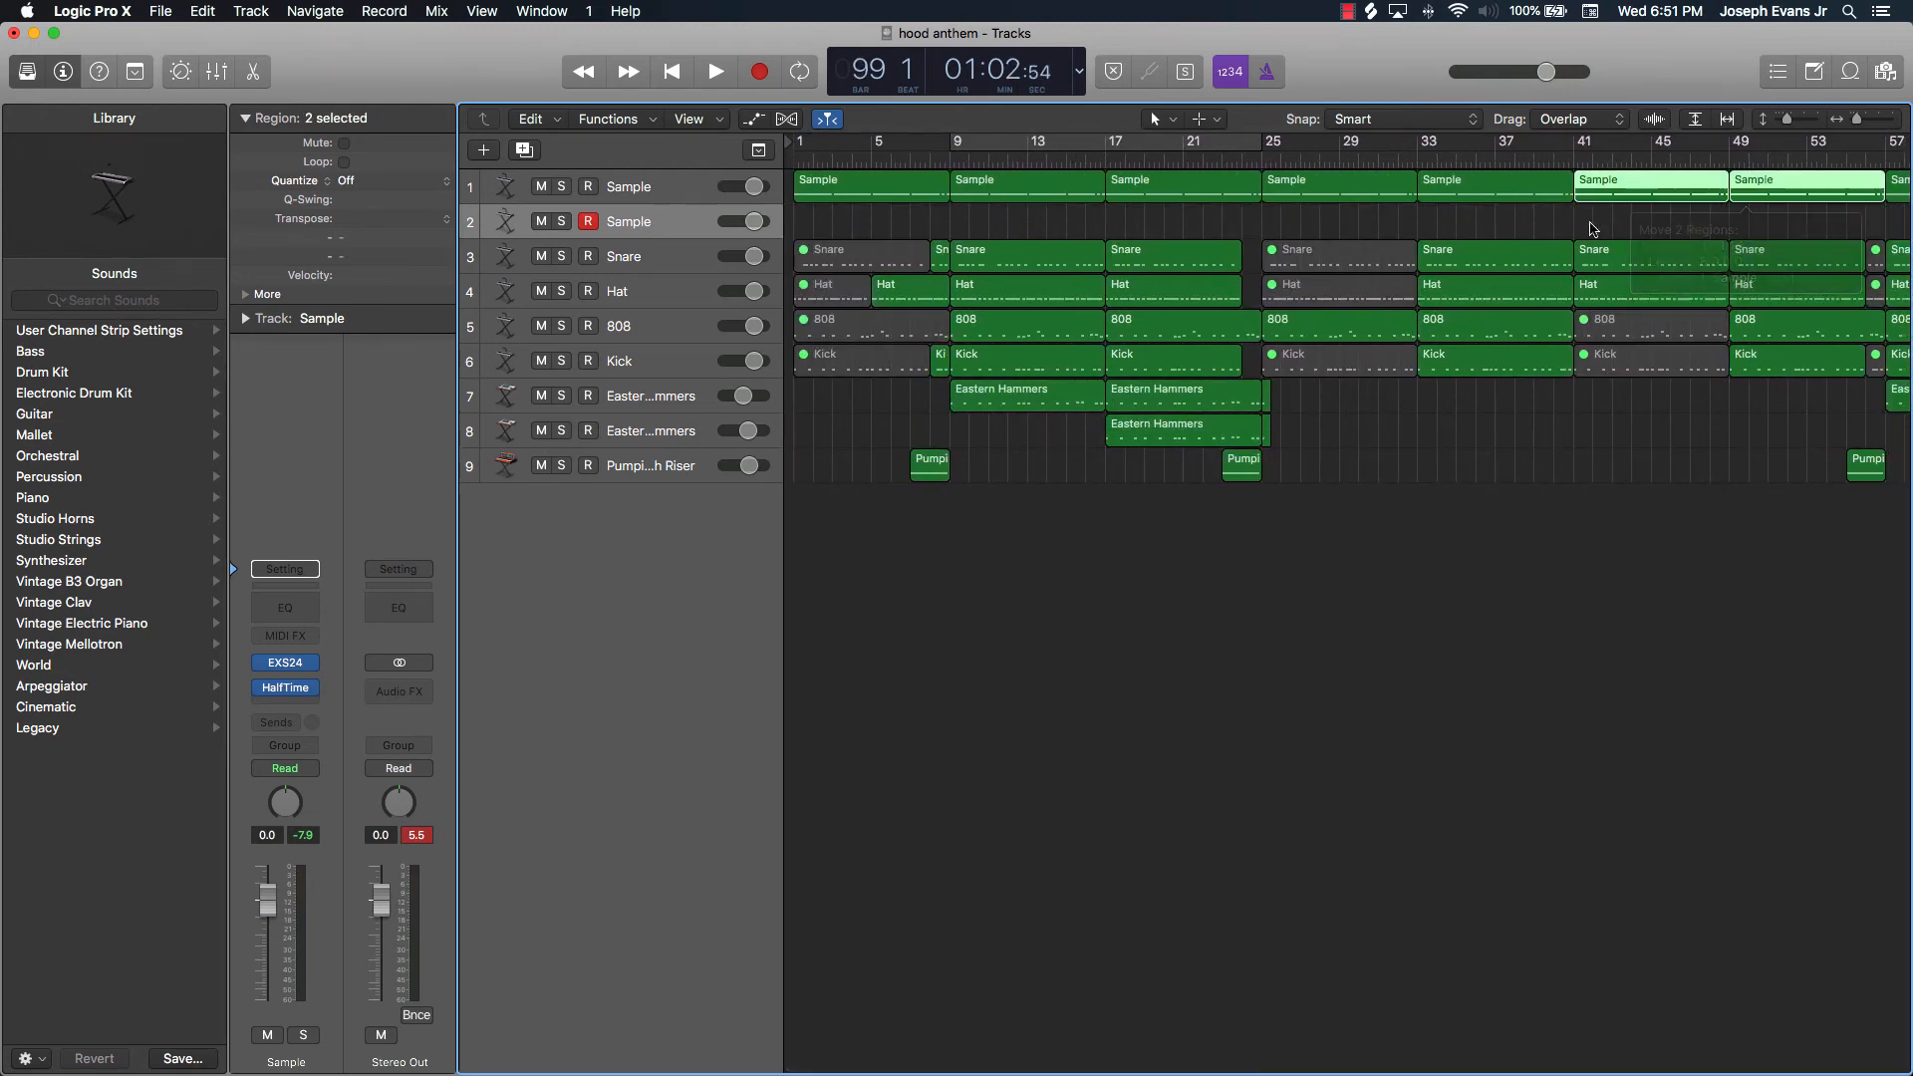
drag(1482, 226, 1383, 227)
Move the Sample region at bar 121 to the duplicate Sample track.
click(1505, 433)
ctrl+alt+click(1507, 431)
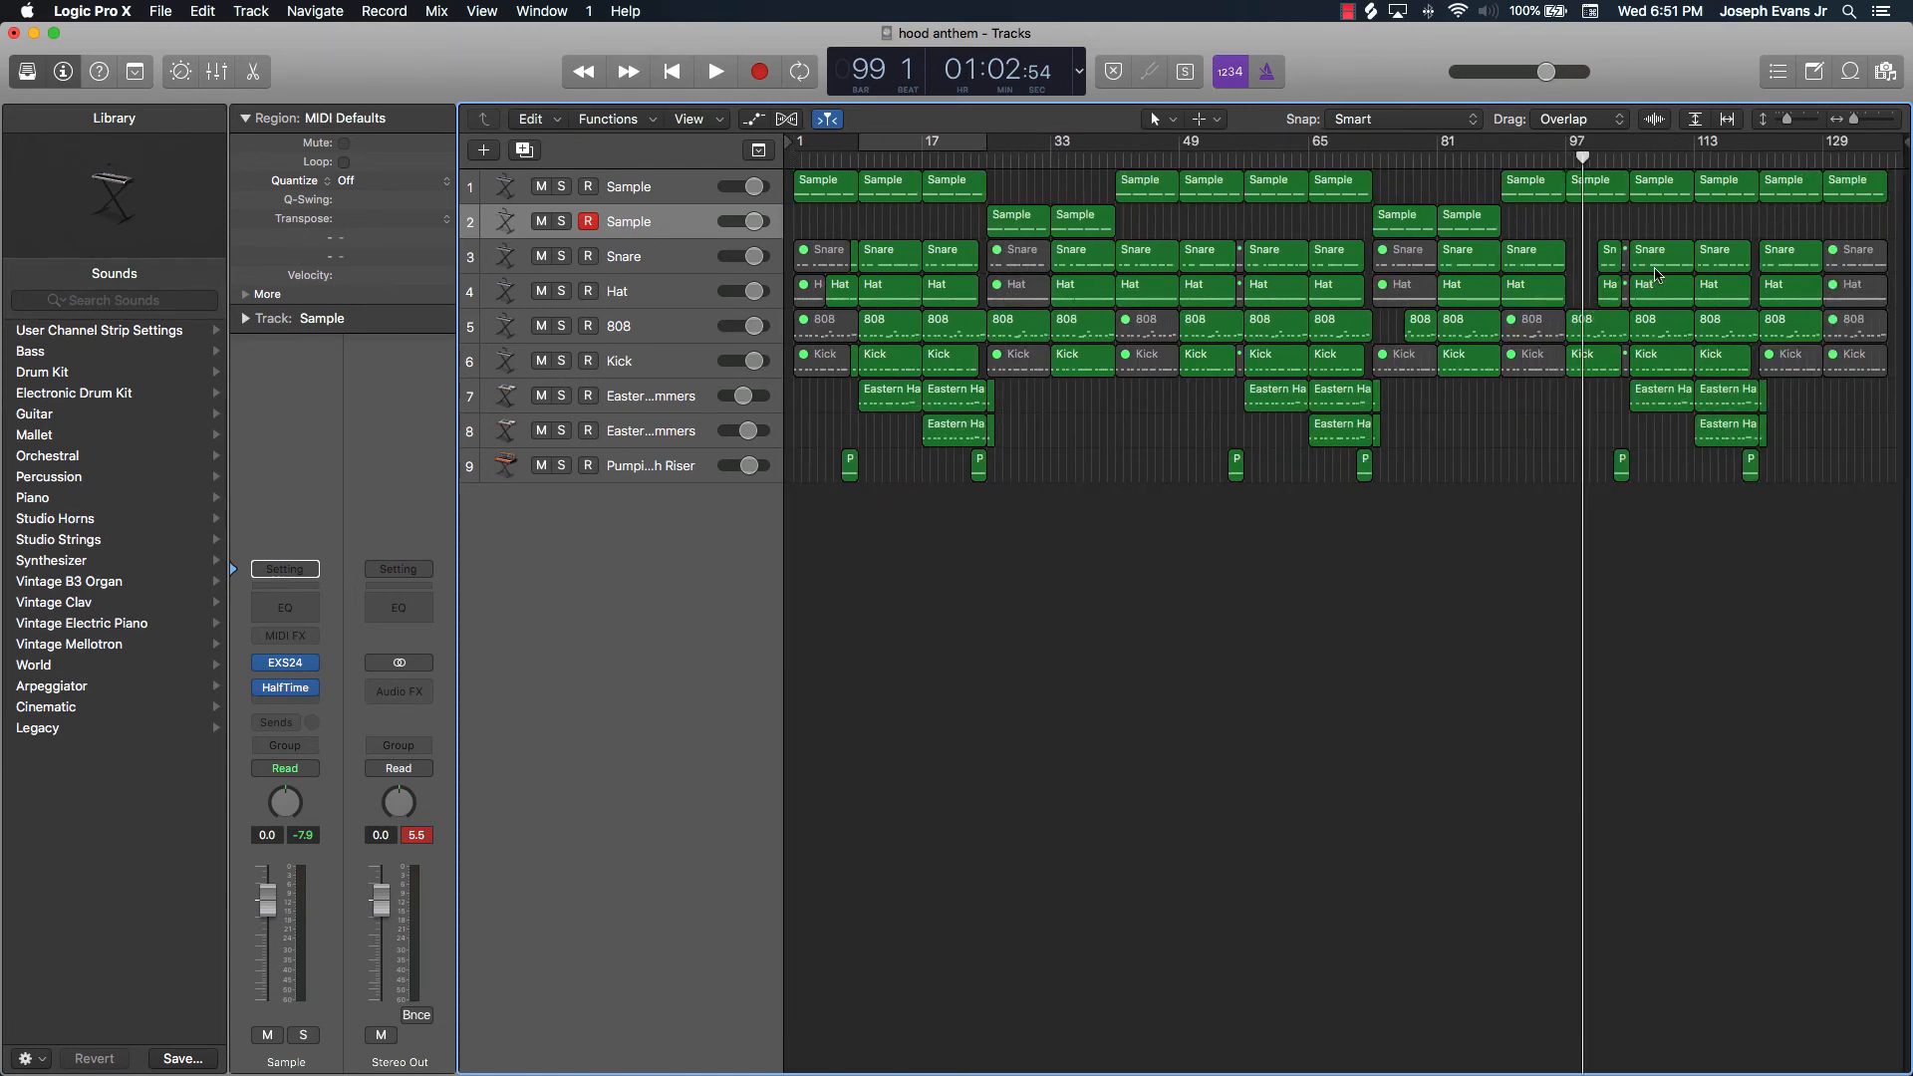
key(Return)
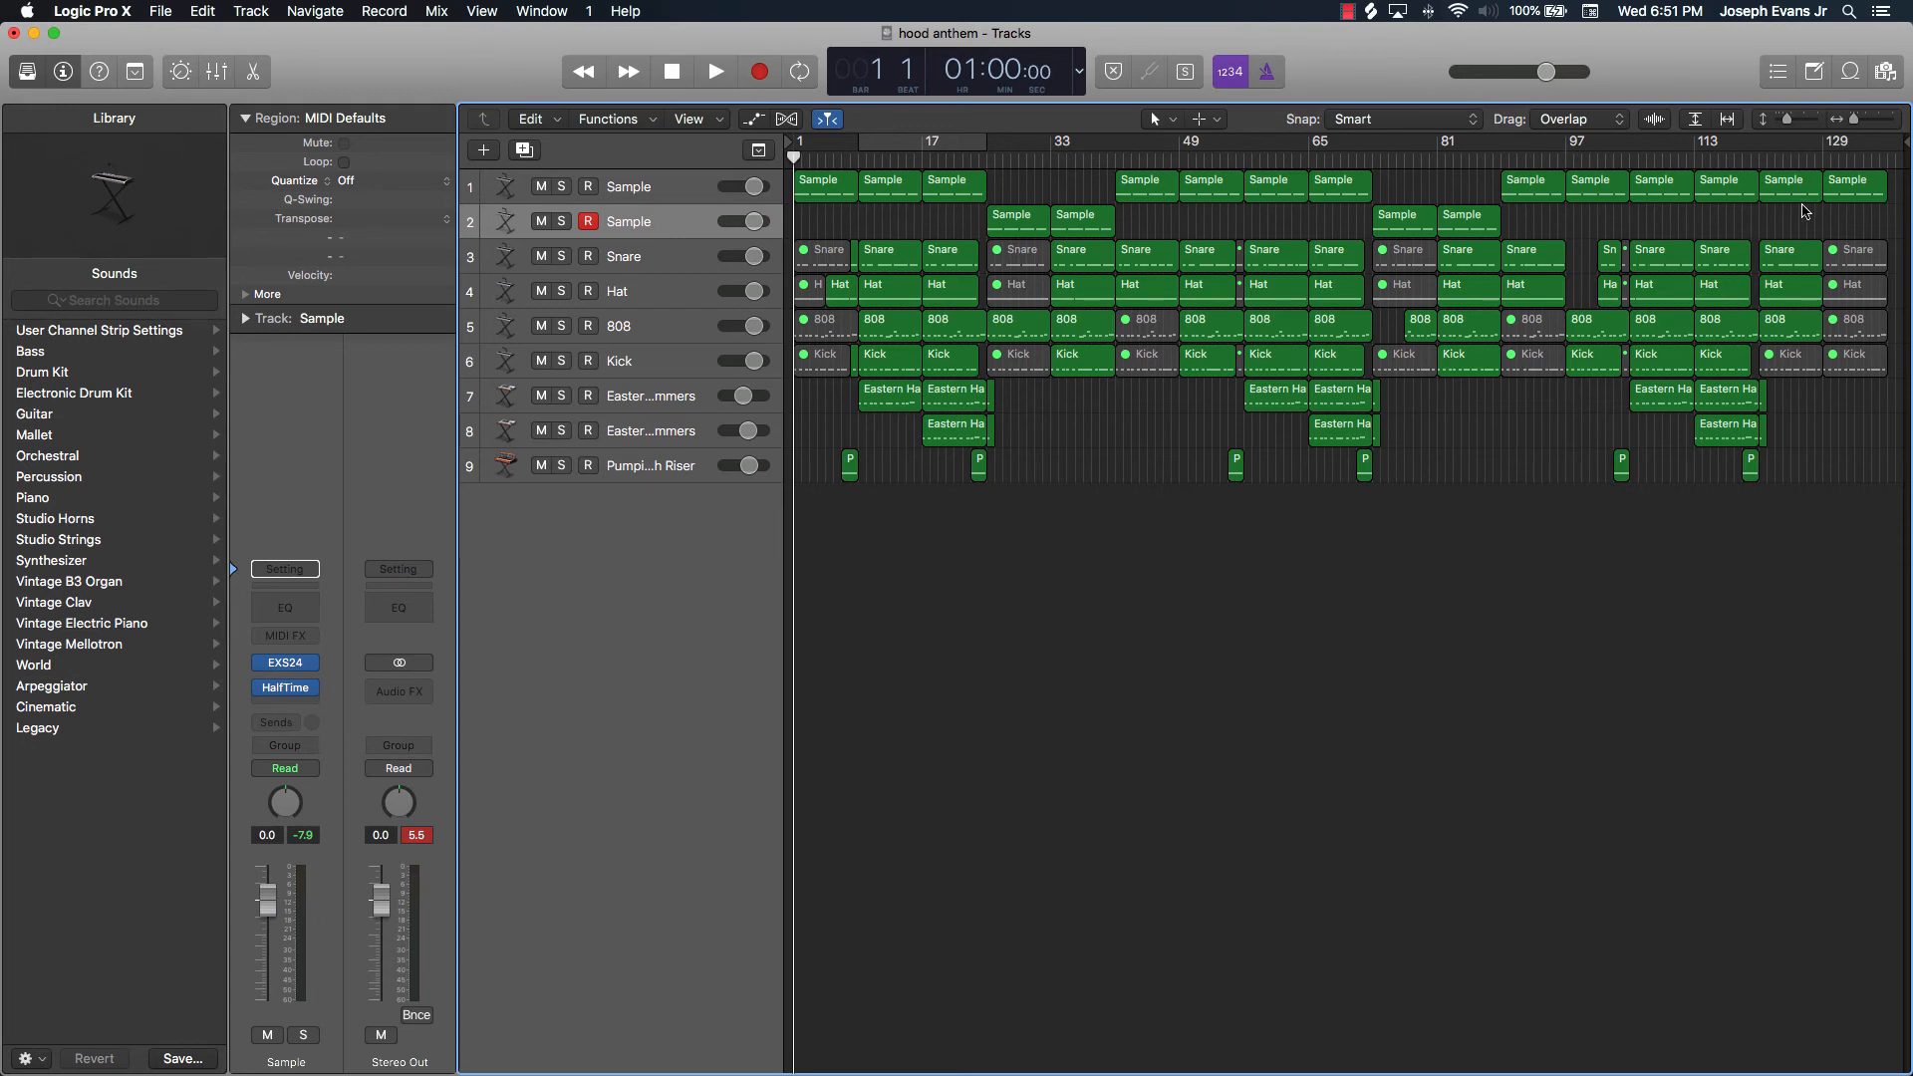
drag(1800, 194, 1799, 225)
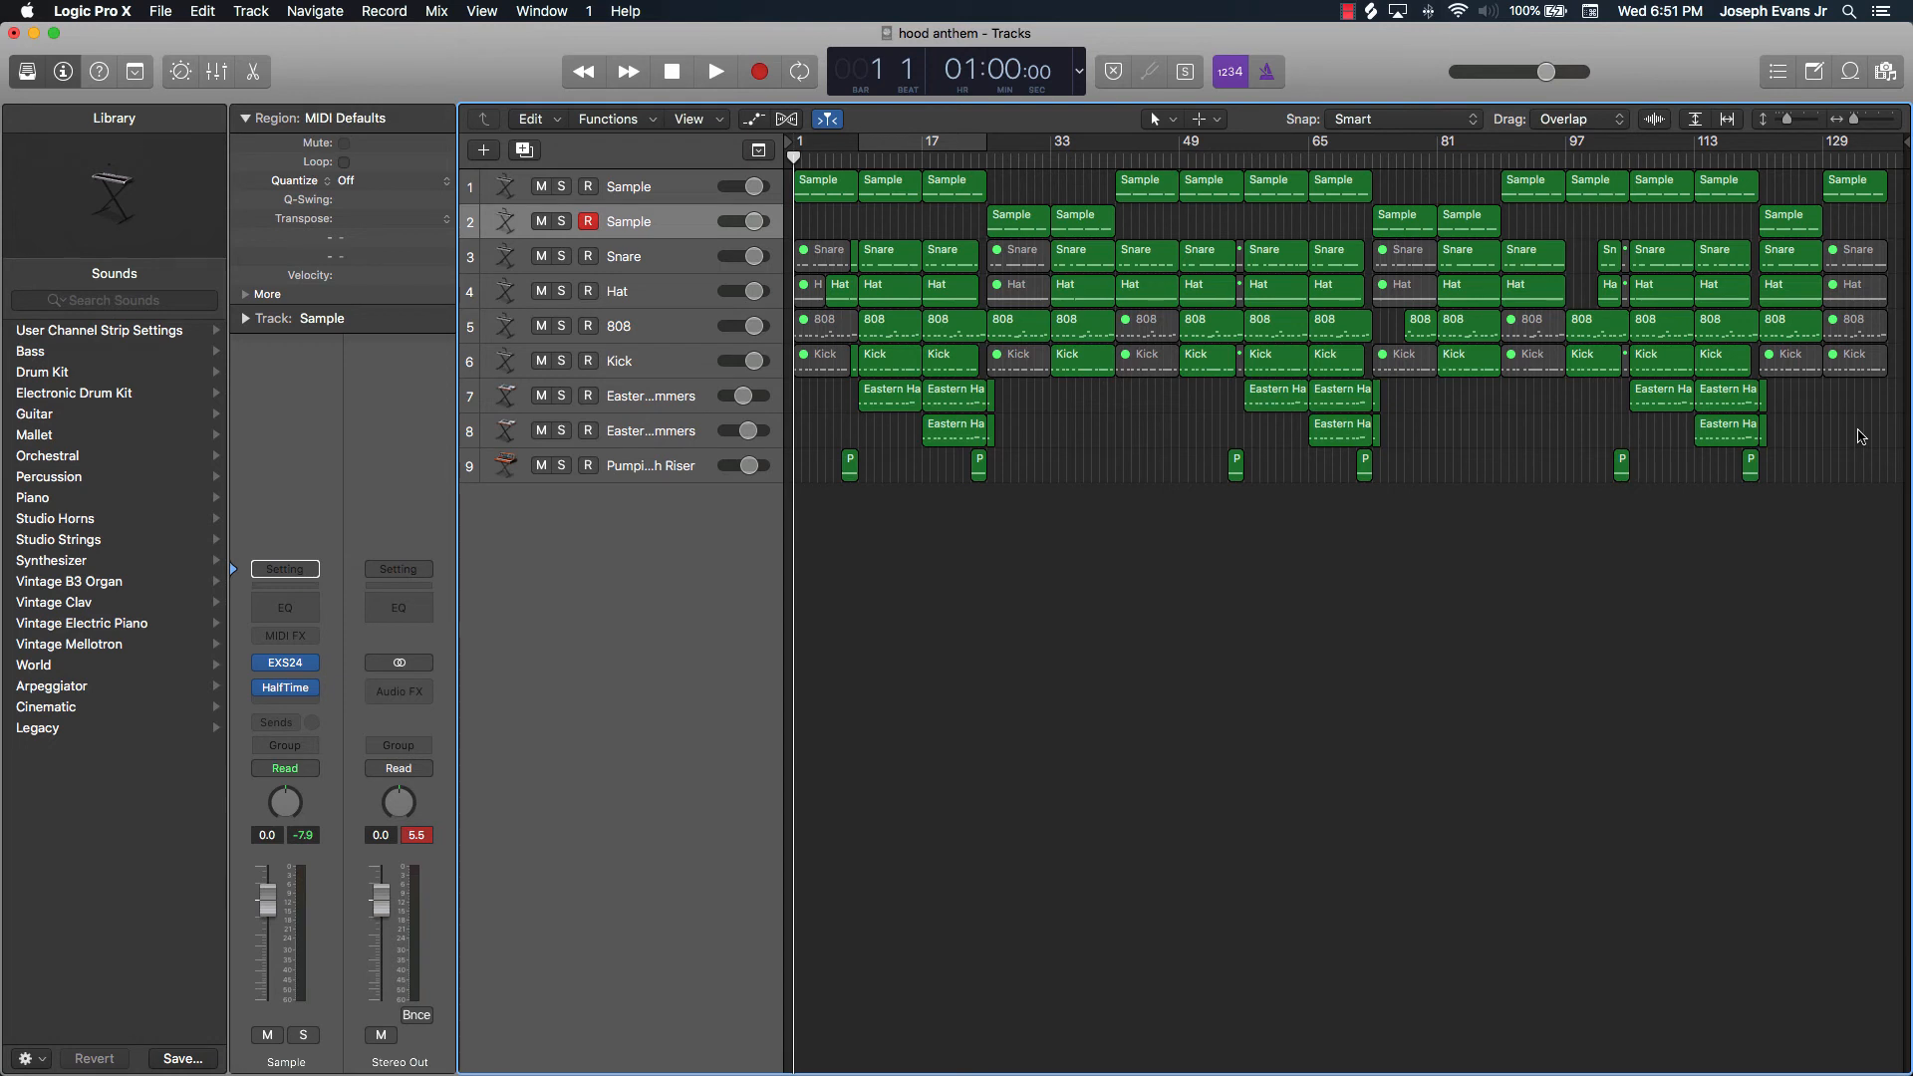
Play back the arrangement from bar 1, and listen again from around bar 102 into the outro.
key(space)
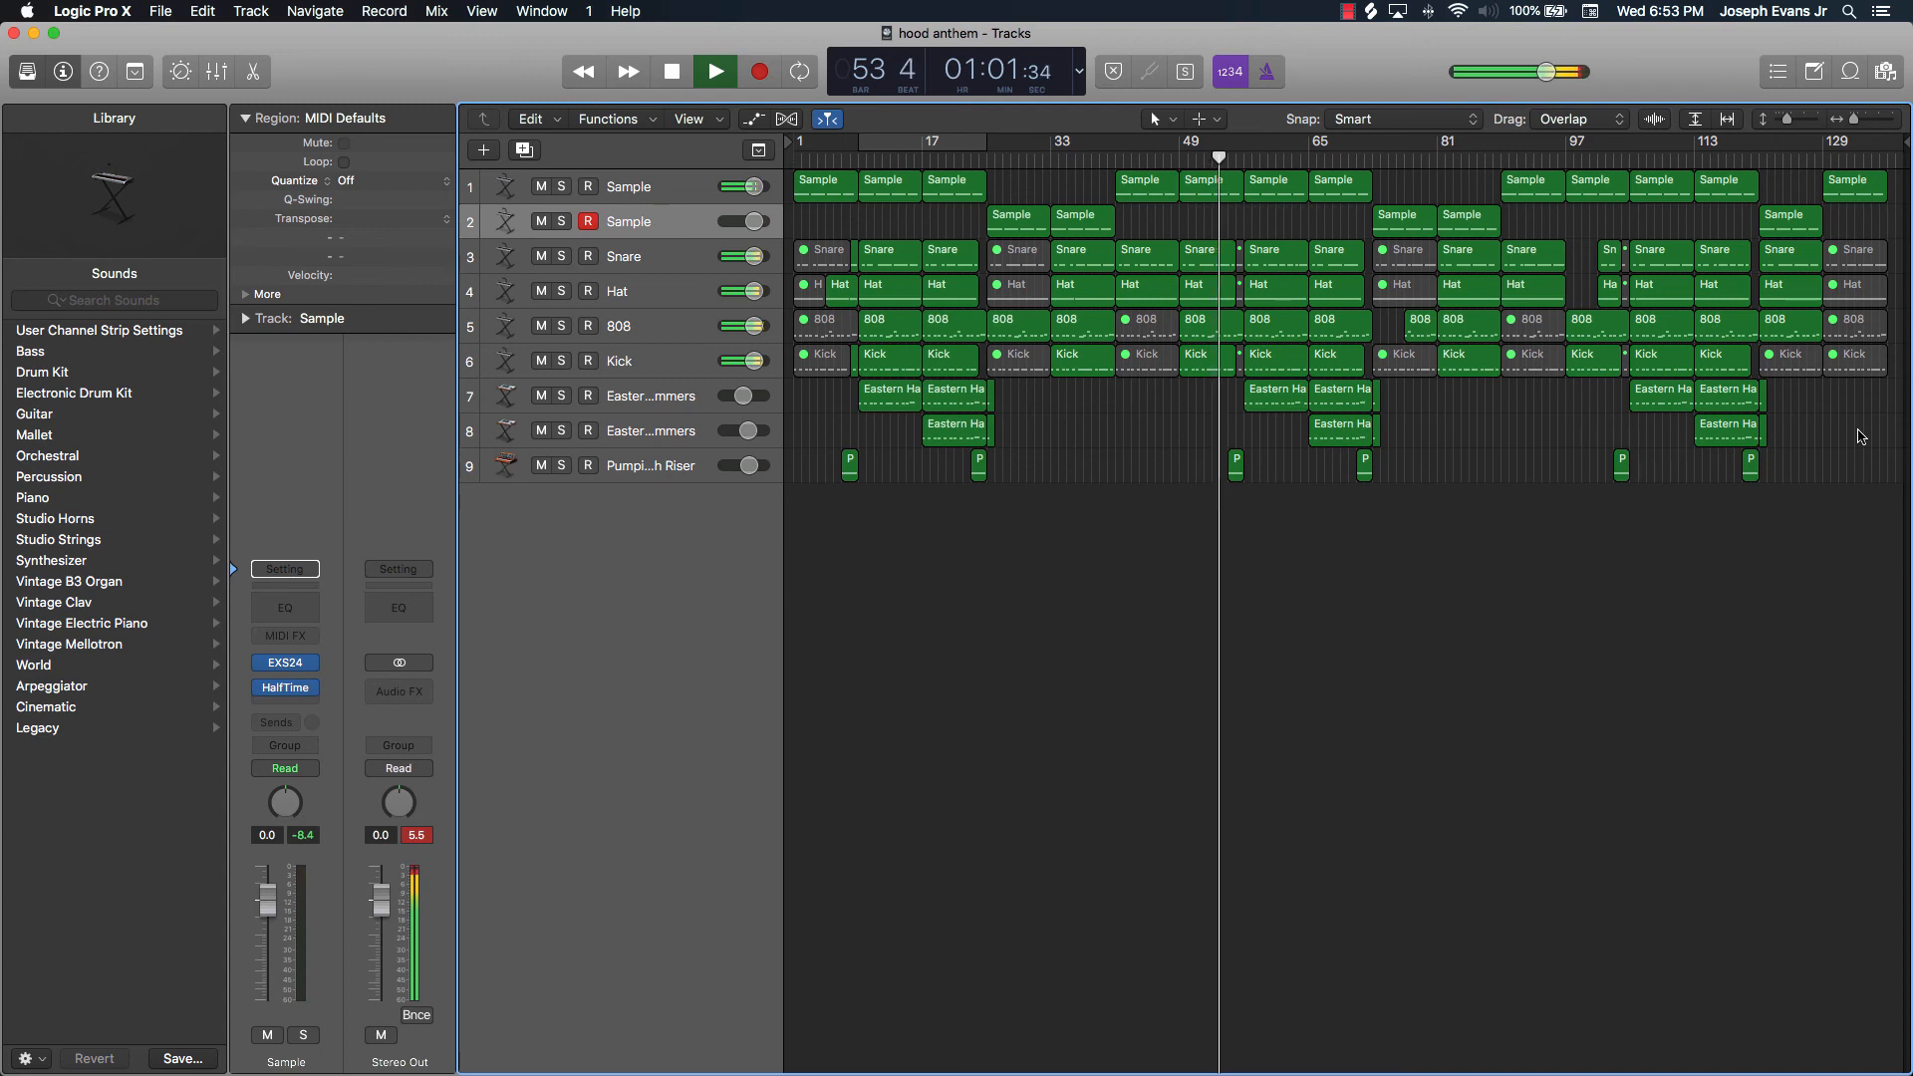
key(space)
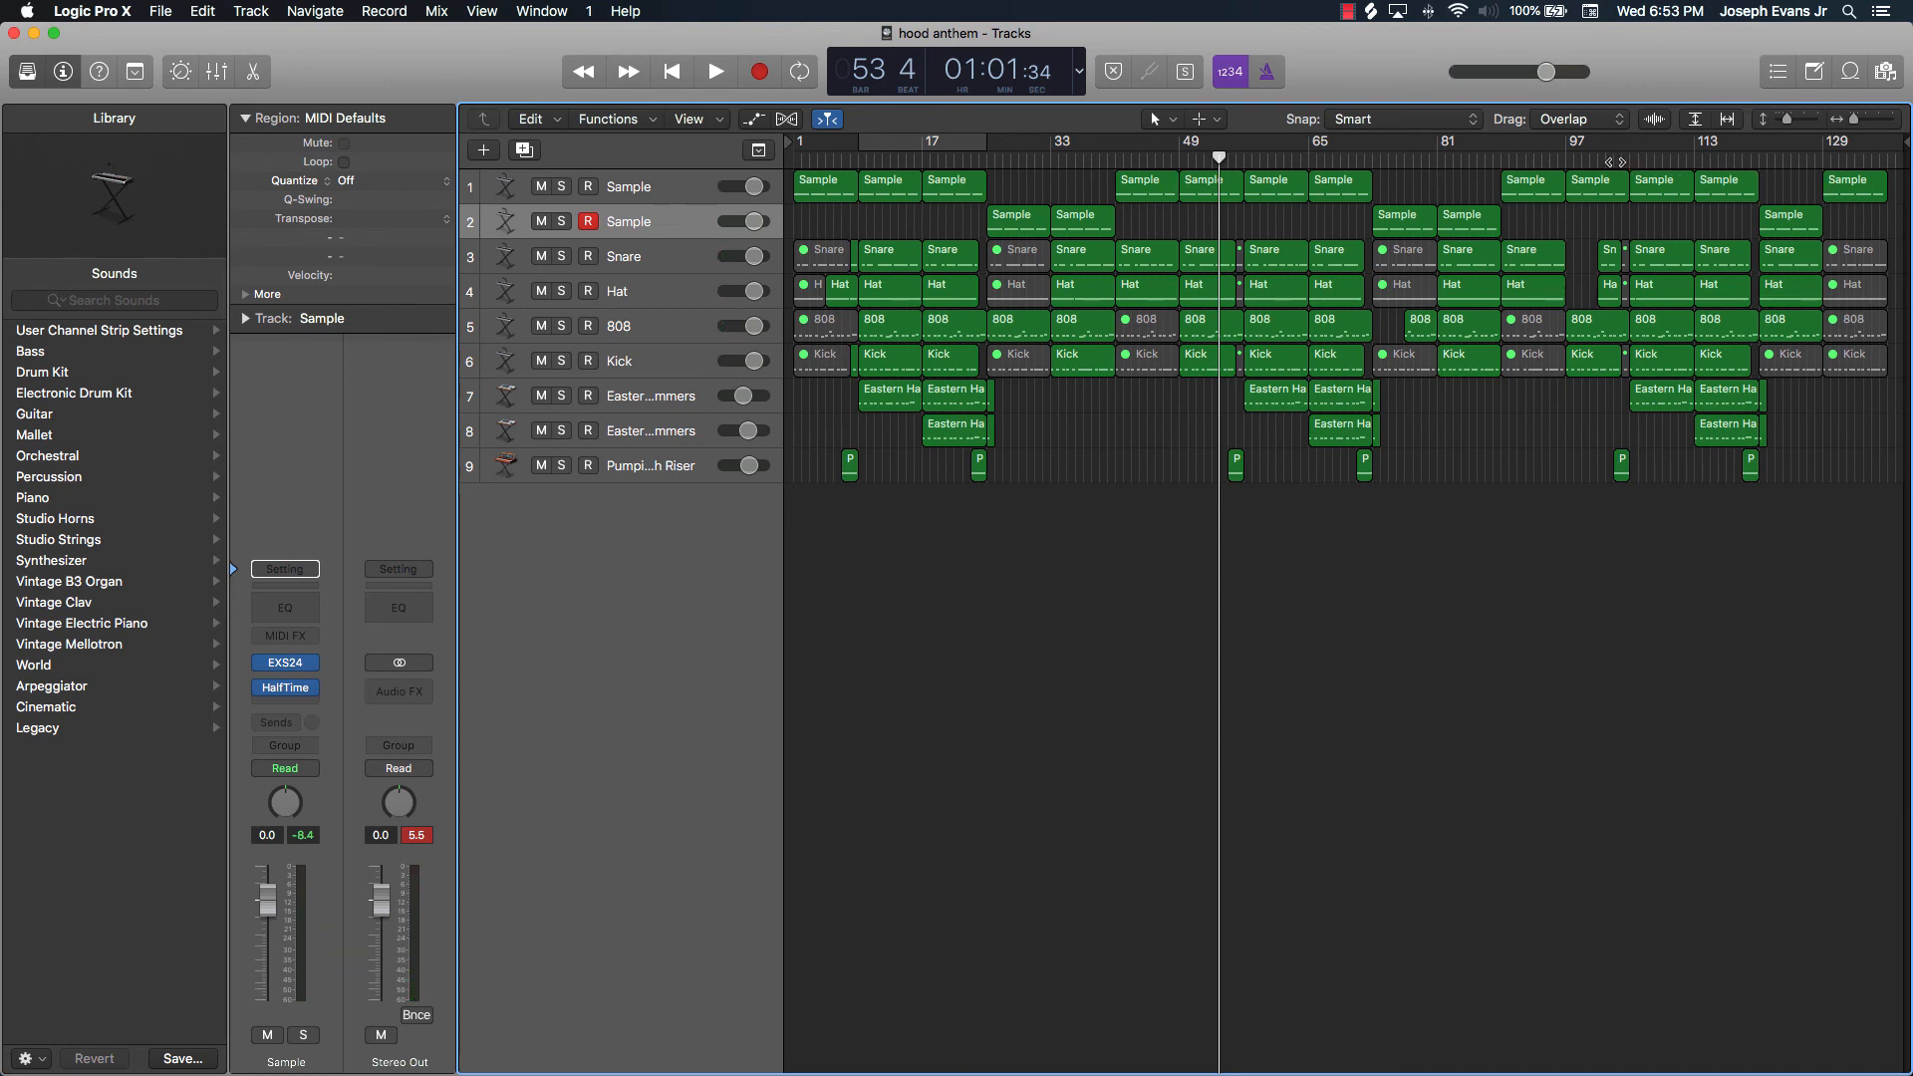
double_click(1611, 162)
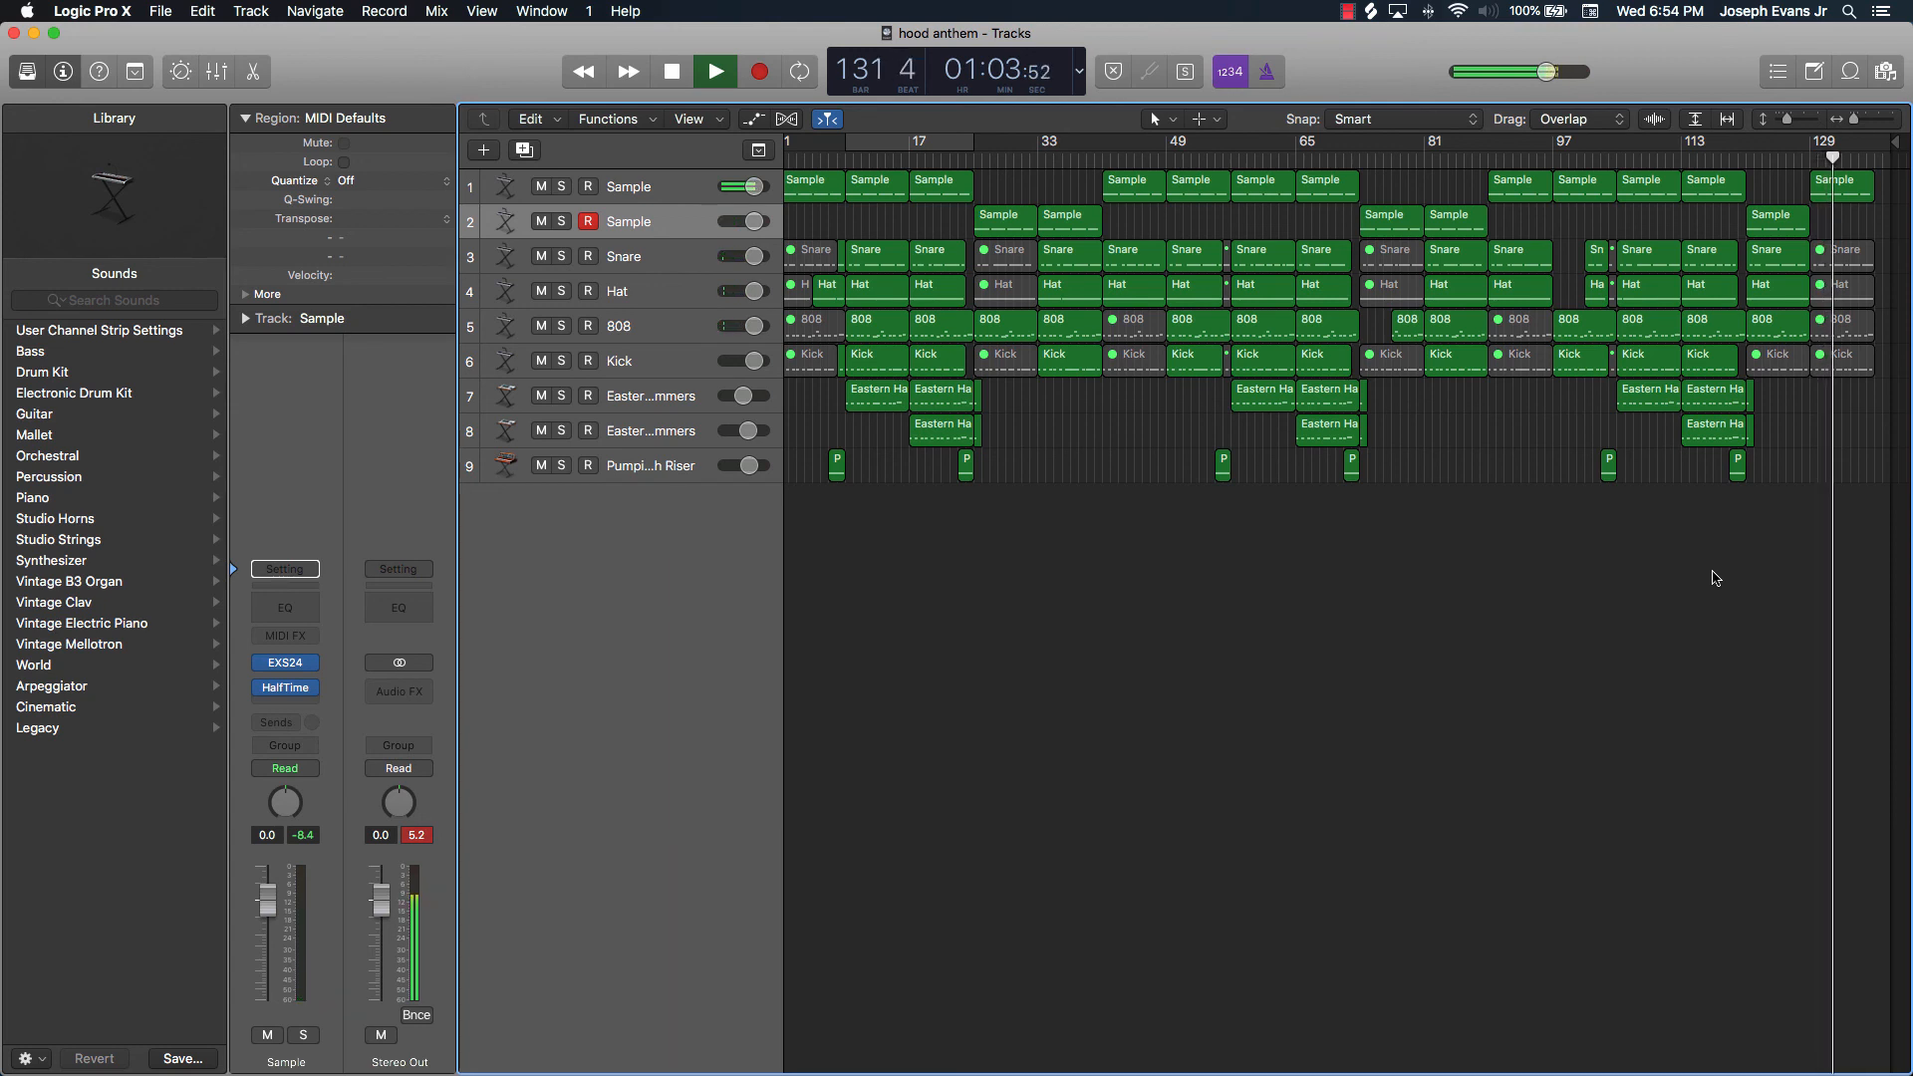
key(space)
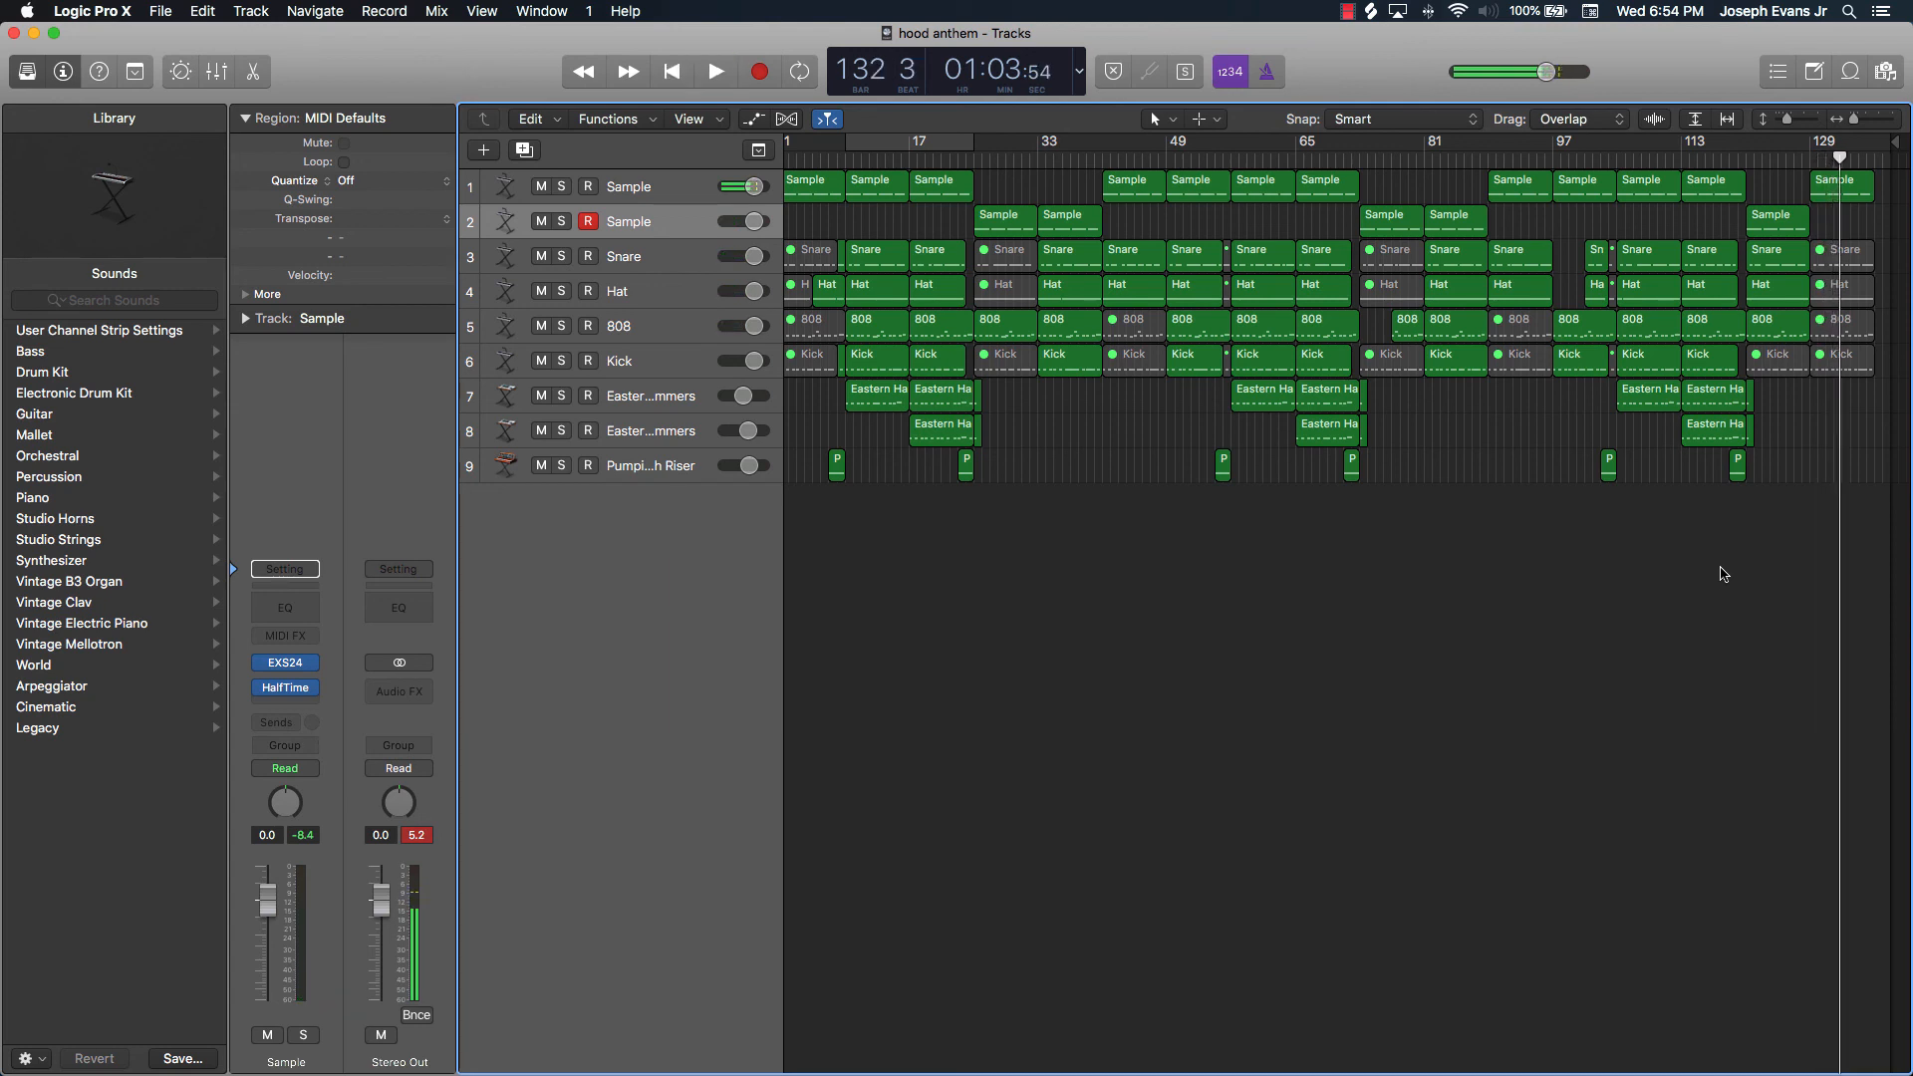
Delete all regions at bar 121 and move the Sample, Snare, Hat, 808 and Kick regions from bar 129 to bar 121.
drag(1787, 413, 1783, 205)
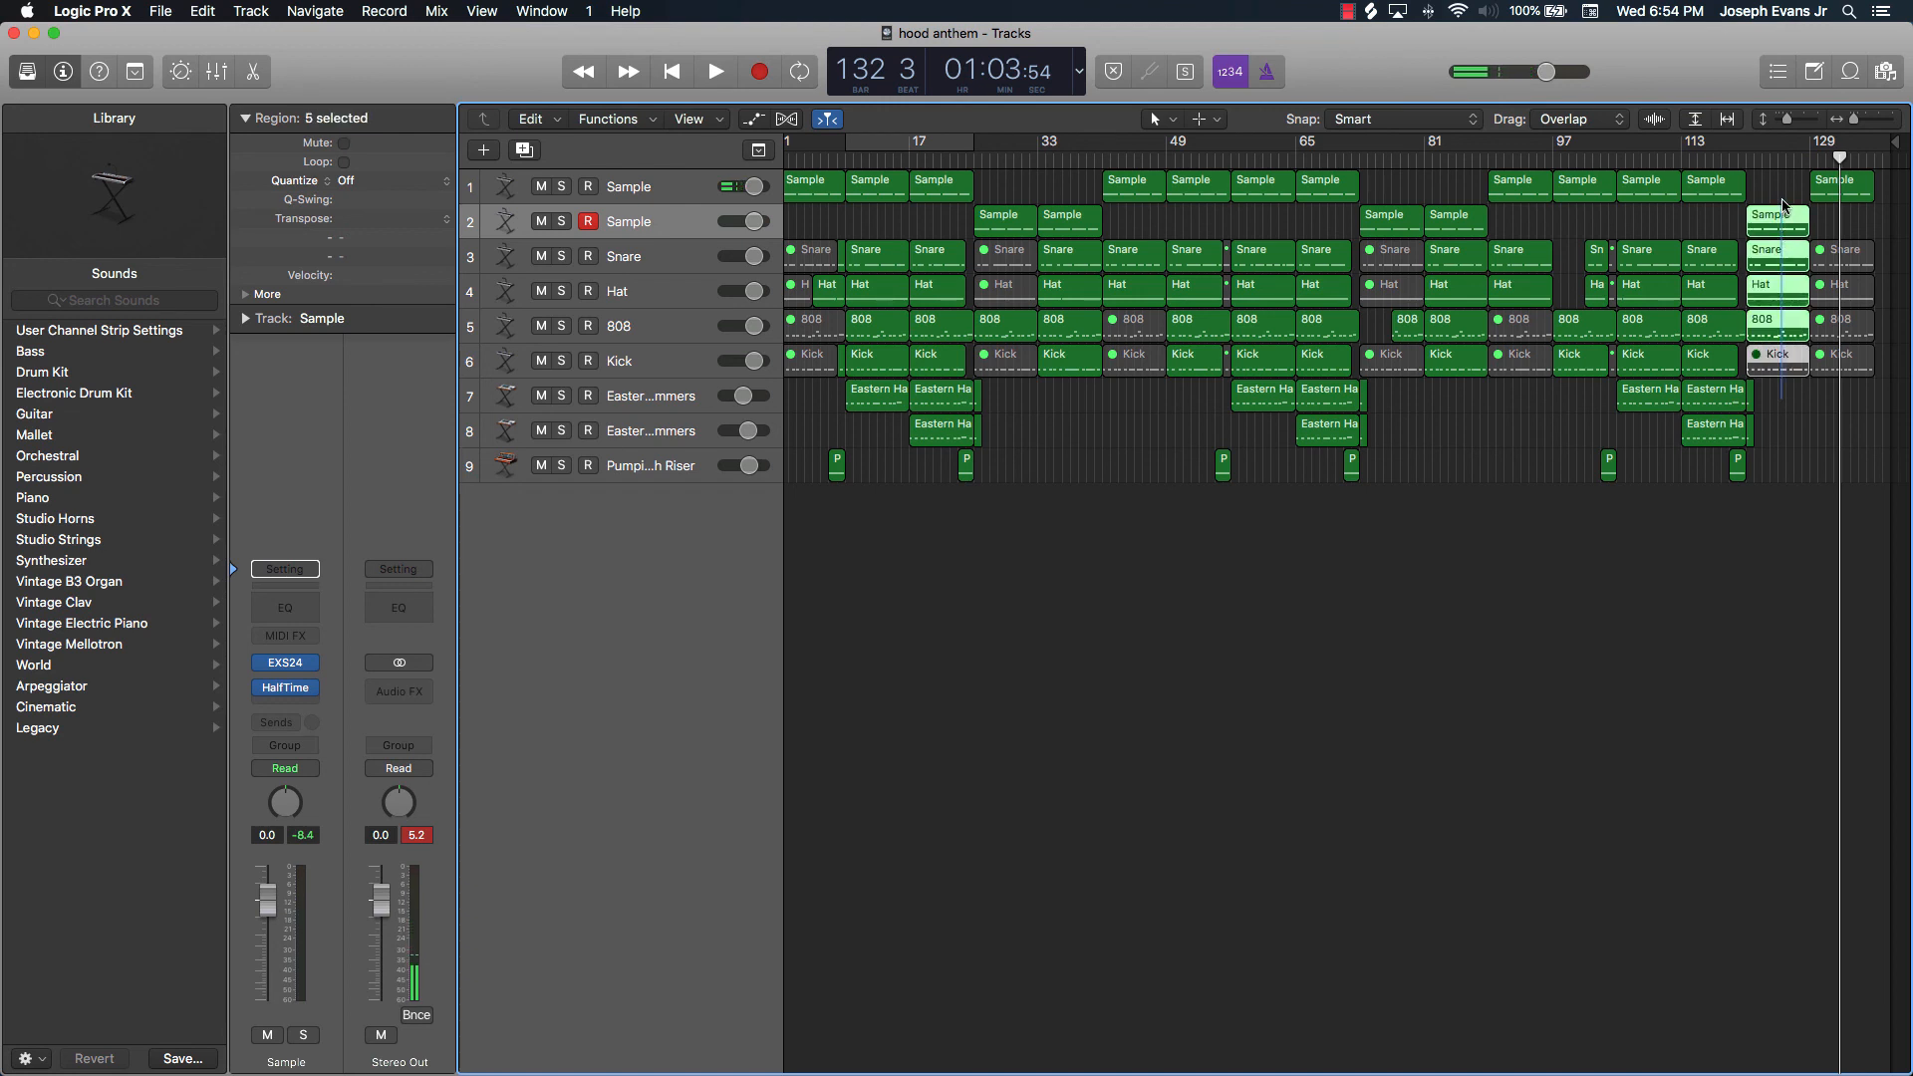
key(Delete)
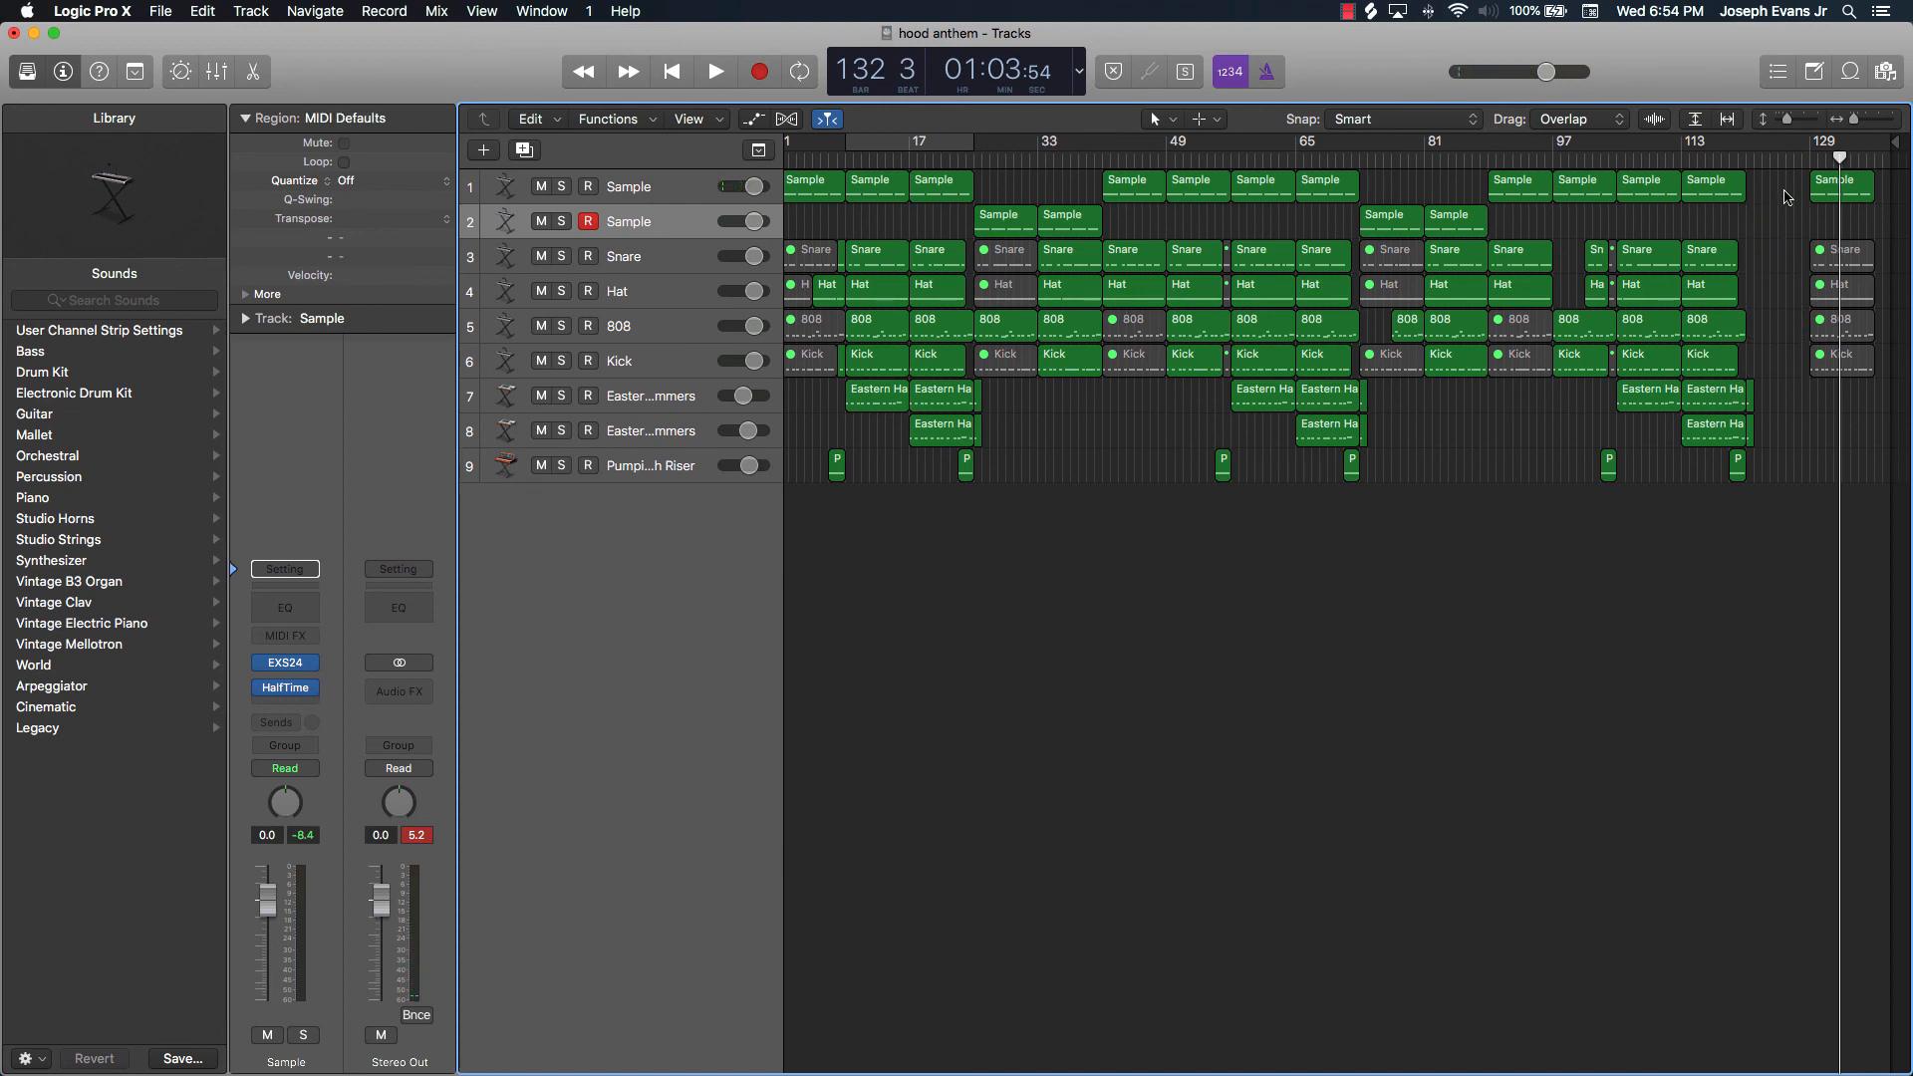
drag(1820, 256, 1794, 374)
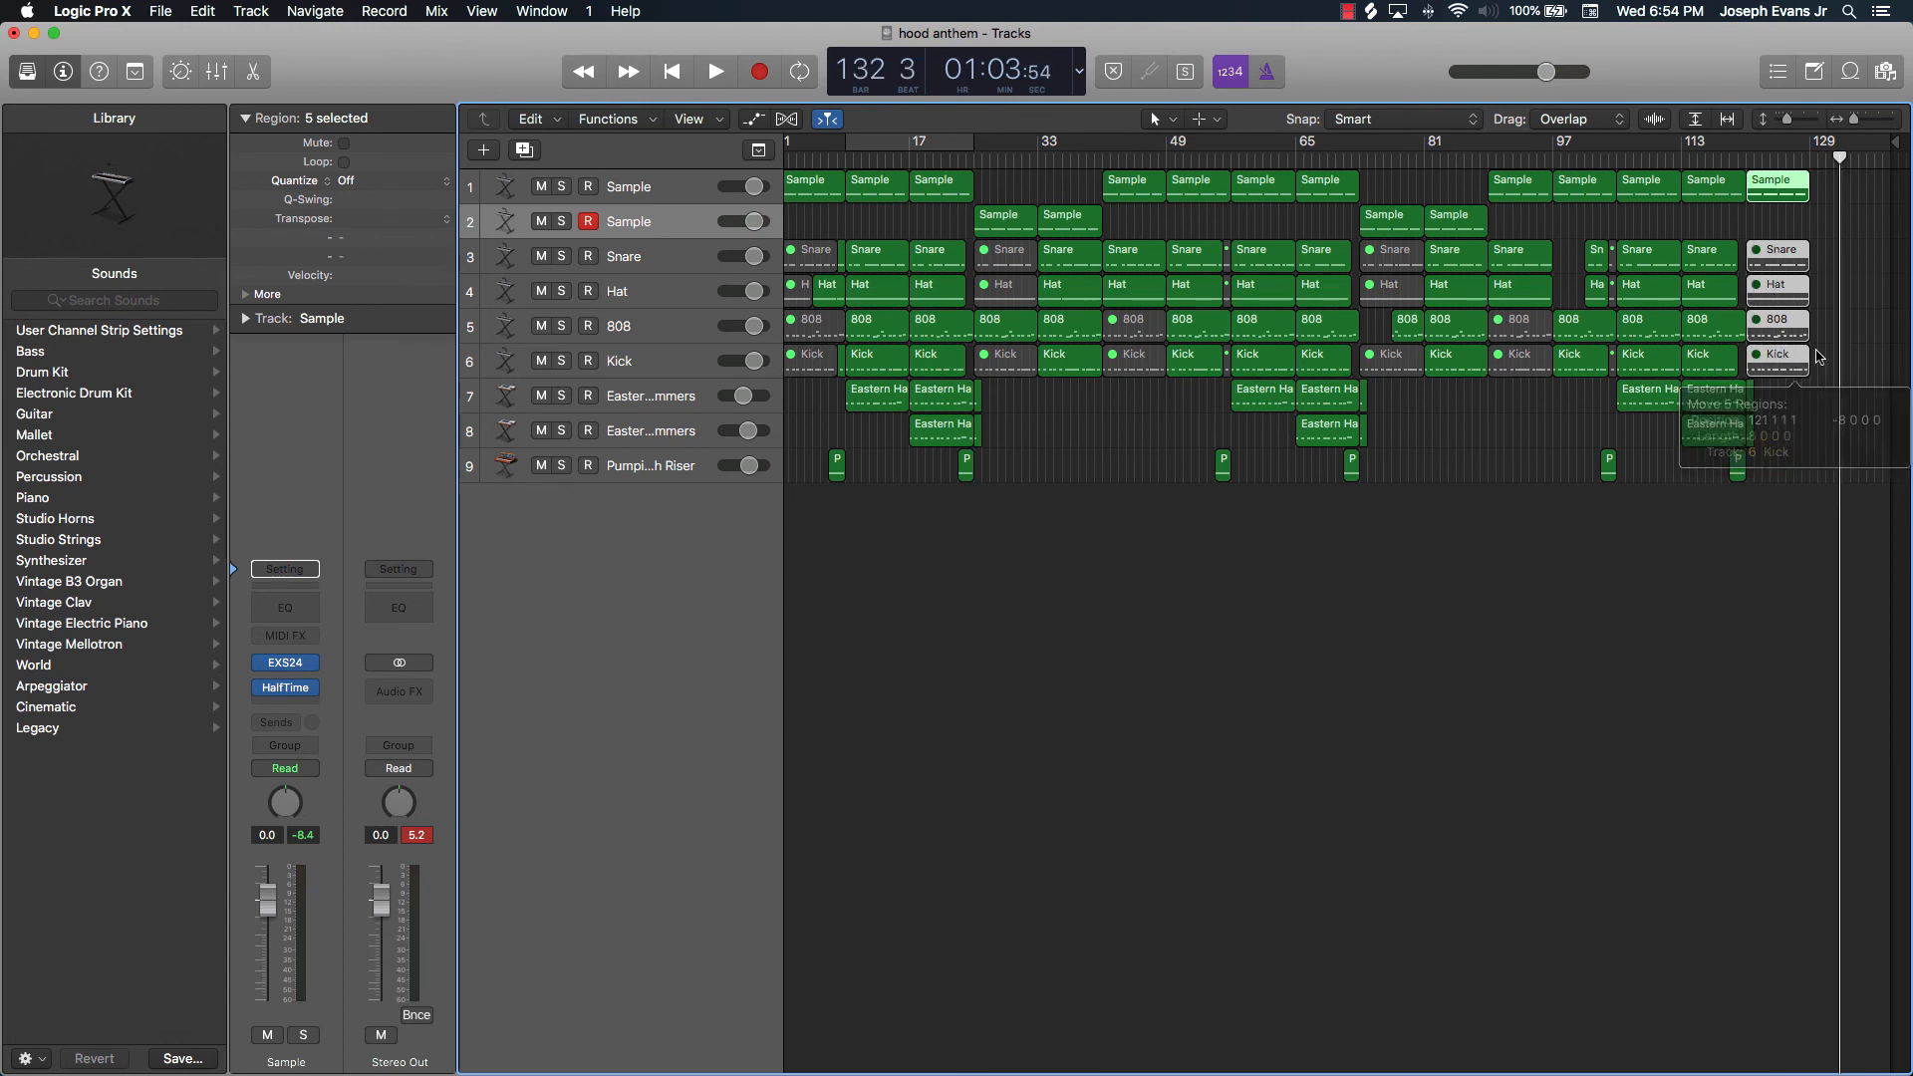
Shorten the project to end just past the last regions, return the playhead to bar 1, and save the project.
drag(1892, 140, 1819, 189)
click(1802, 426)
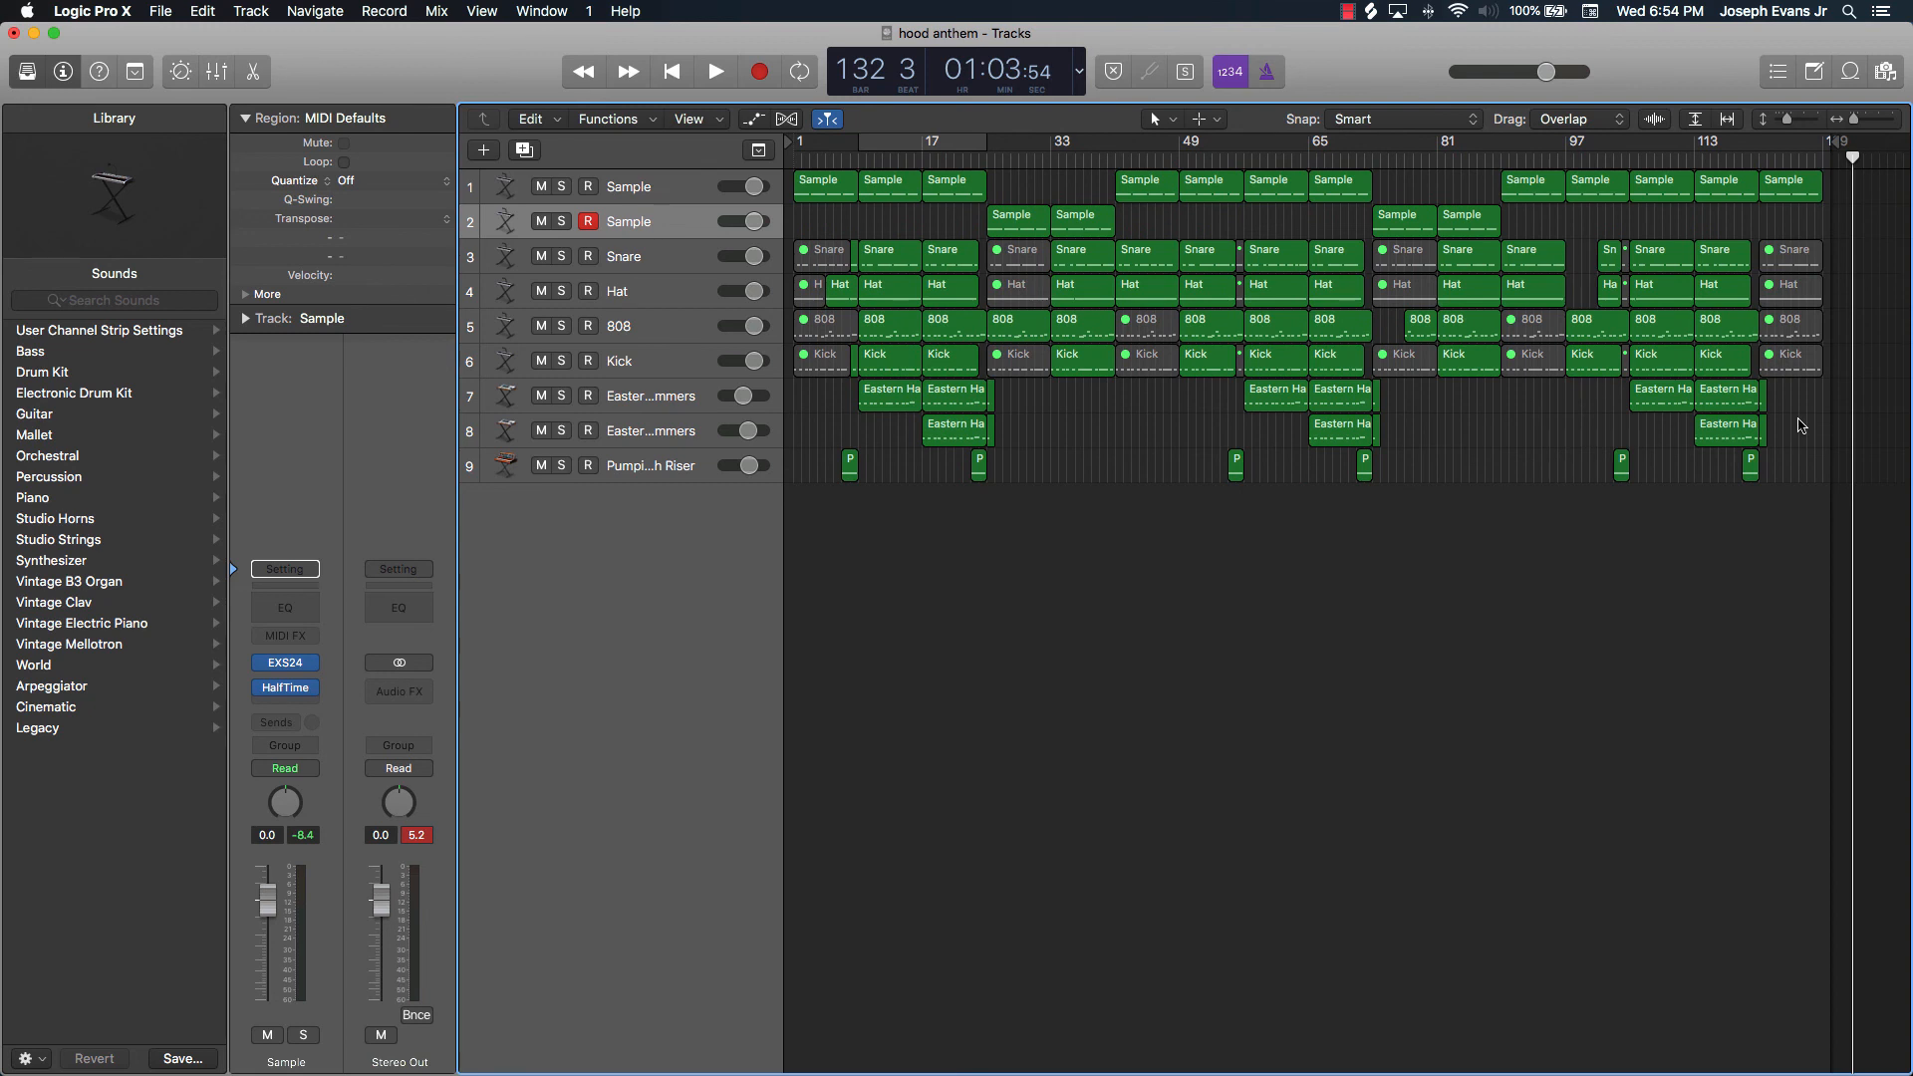
key(Return)
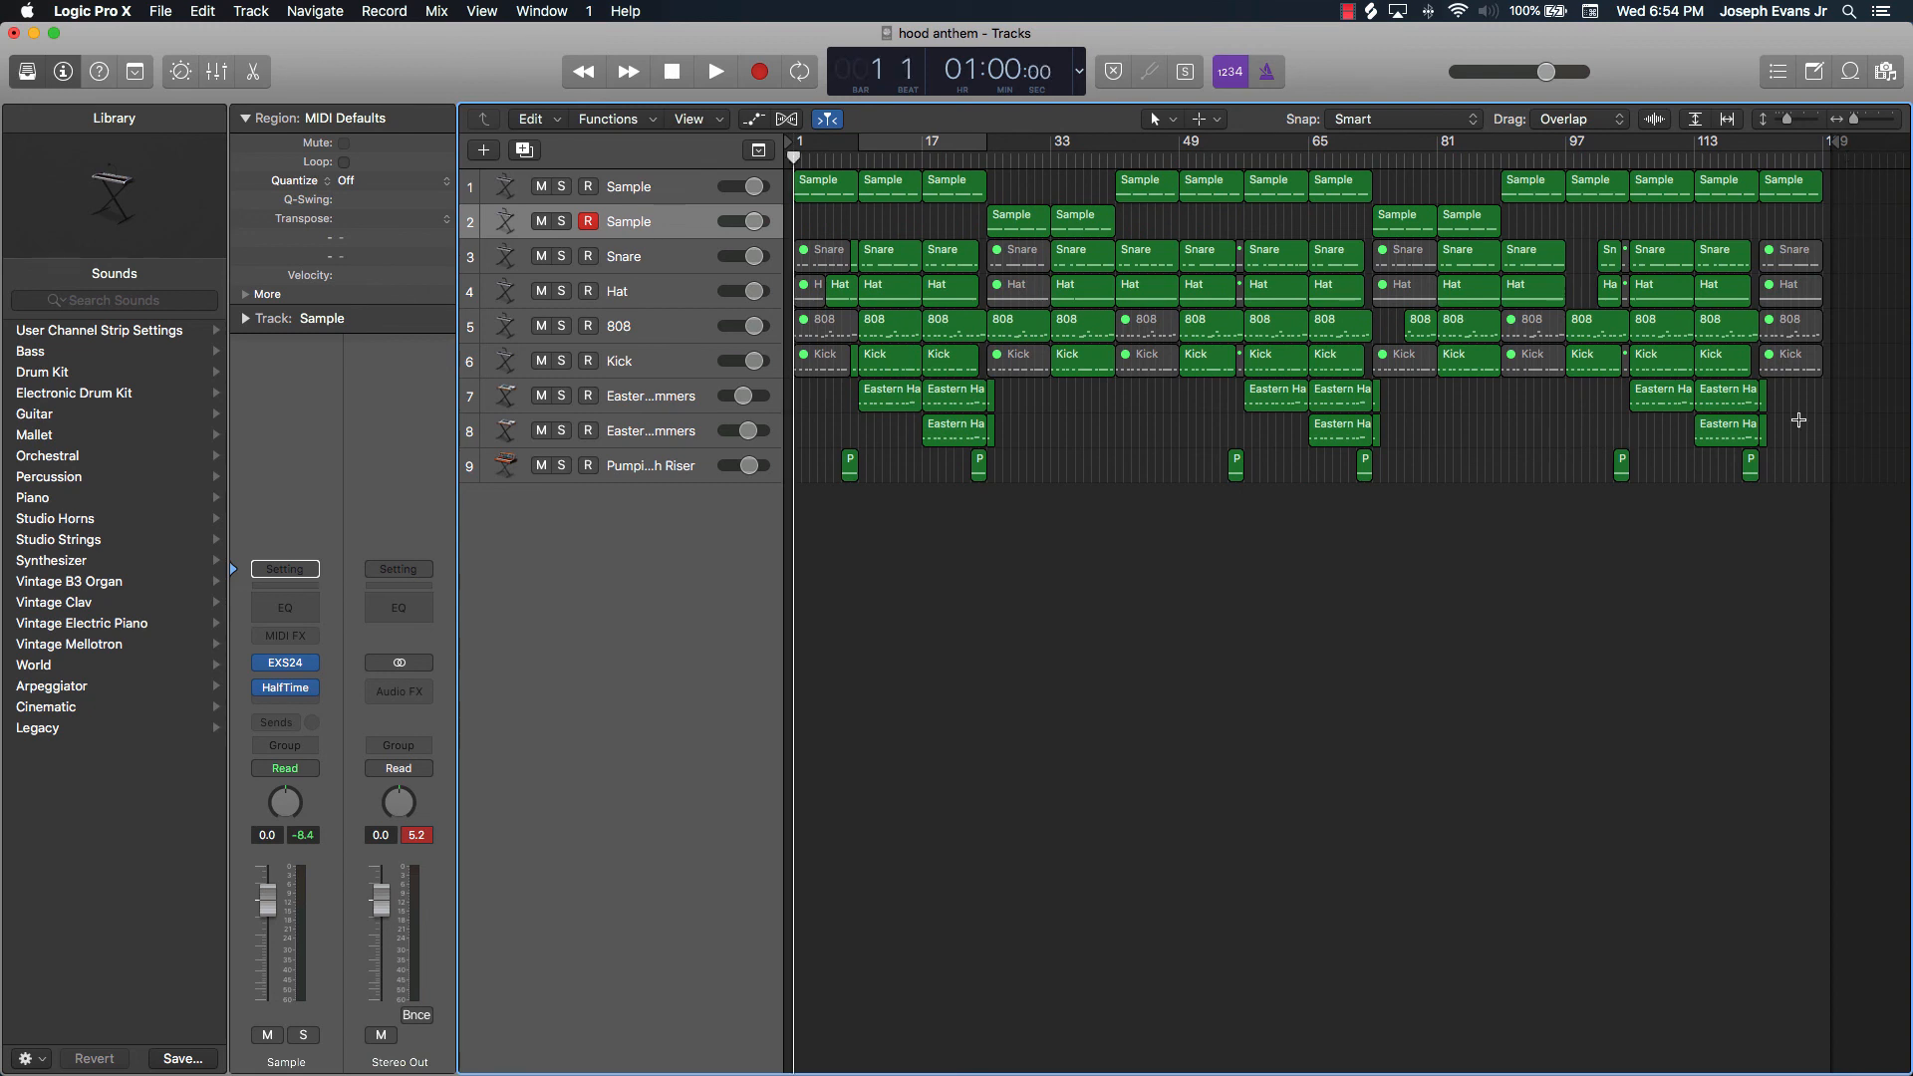
key(super+s)
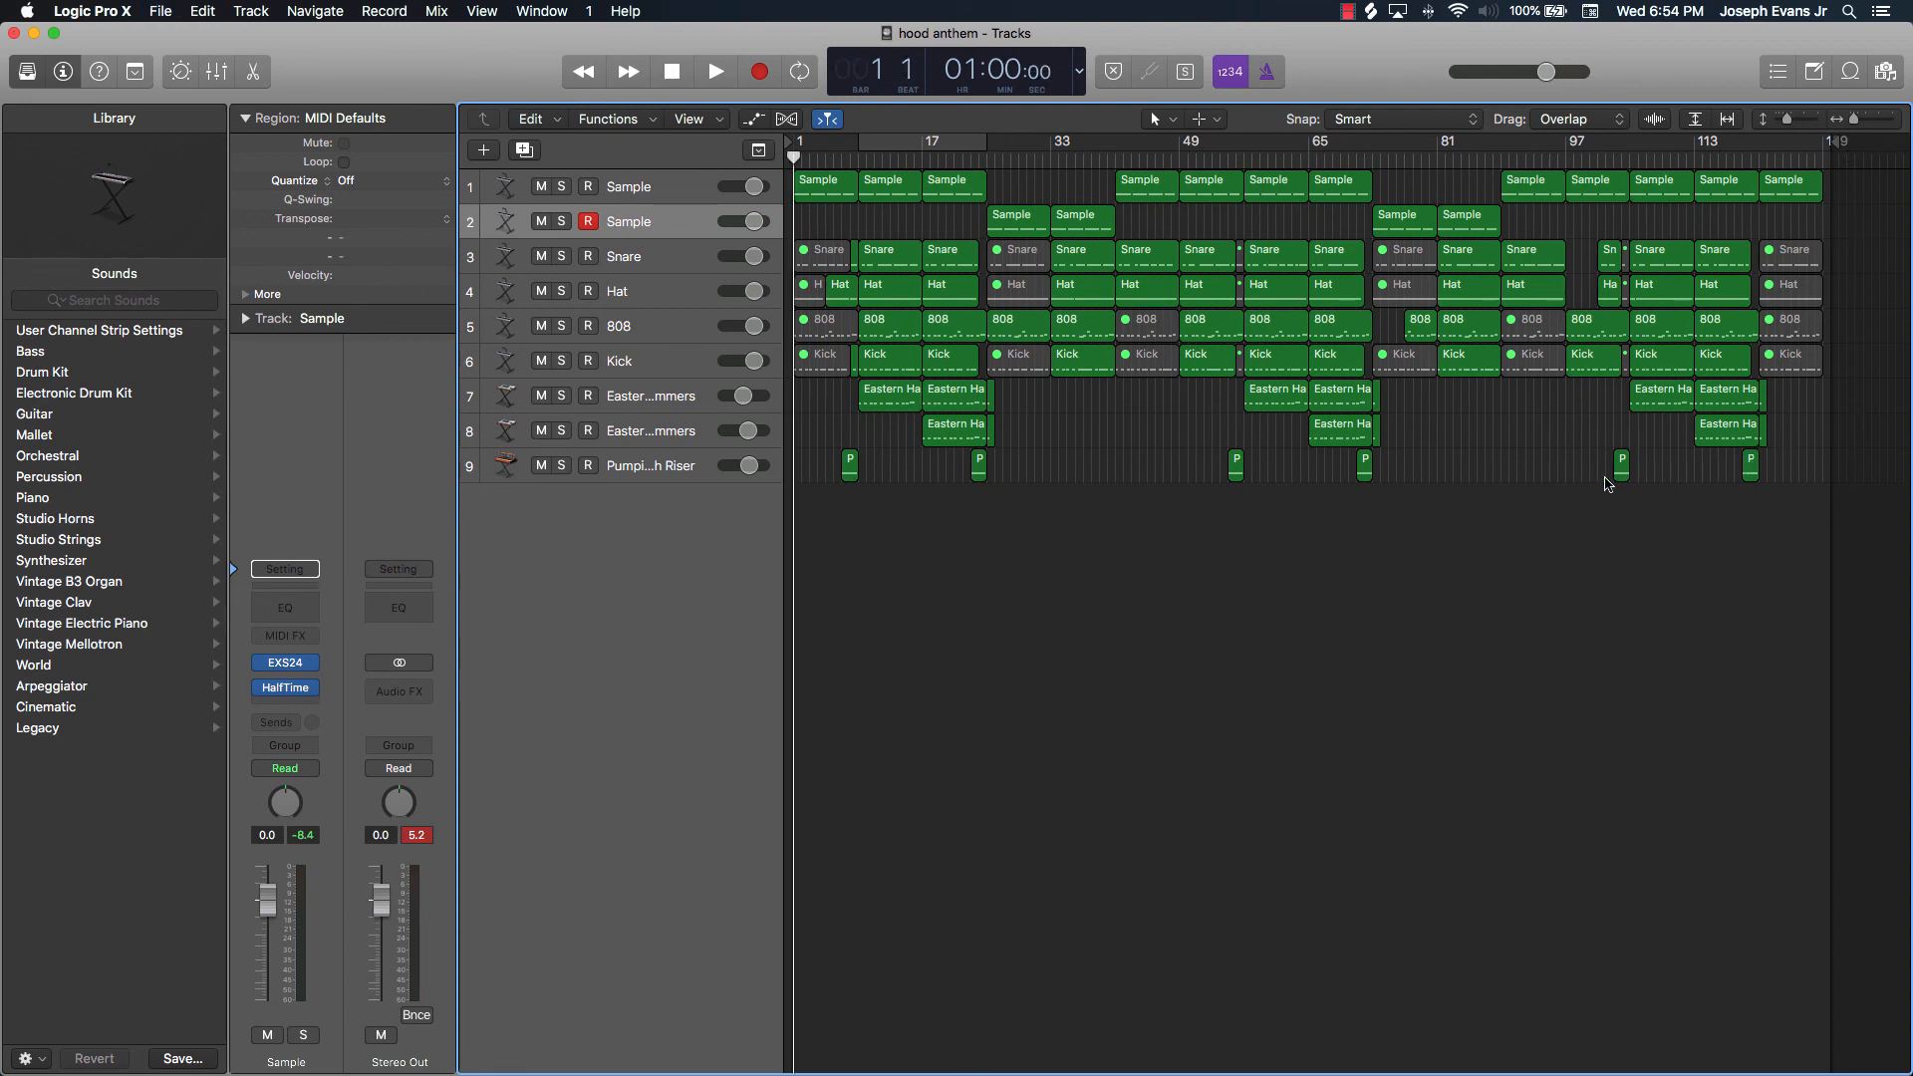